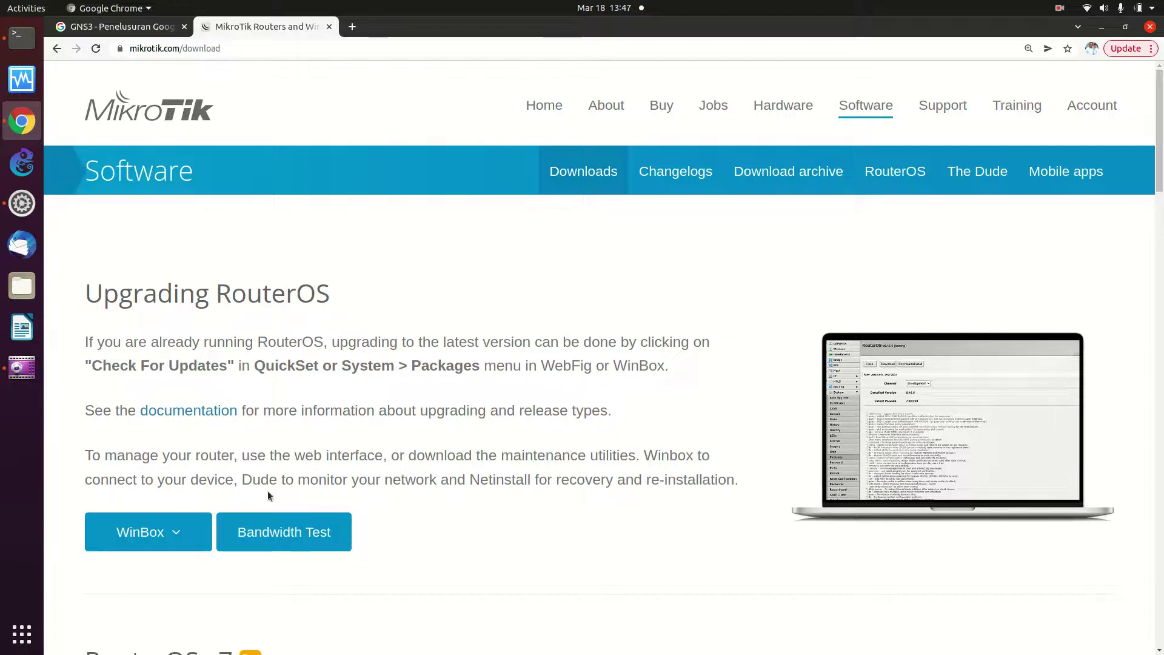
Reload the MikroTik software downloads page via the Software link
scroll(311, 347, "down", 1)
scroll(311, 347, "down", 4)
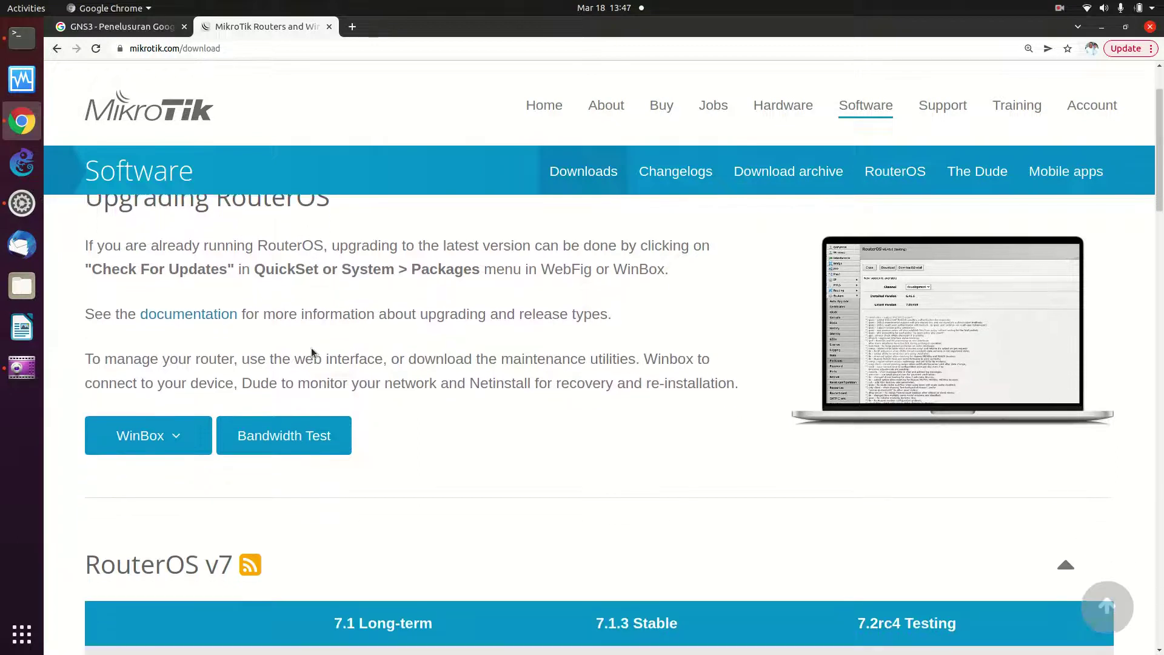
scroll(311, 347, "down", 3)
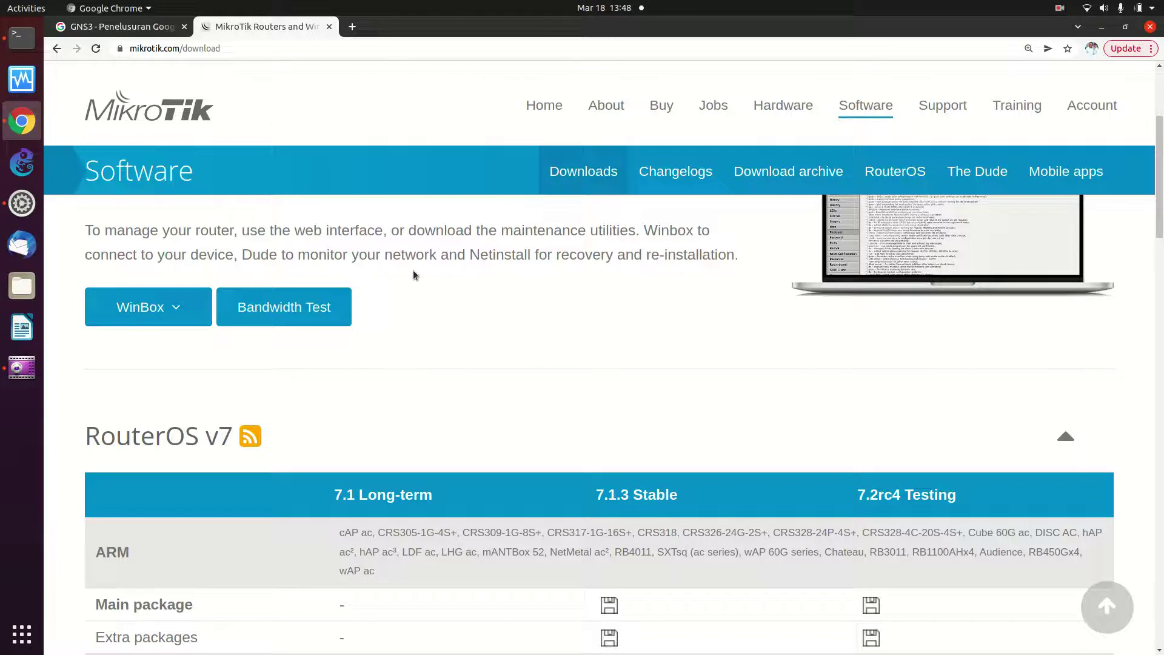
scroll(412, 273, "down", 4)
scroll(413, 275, "up", 5)
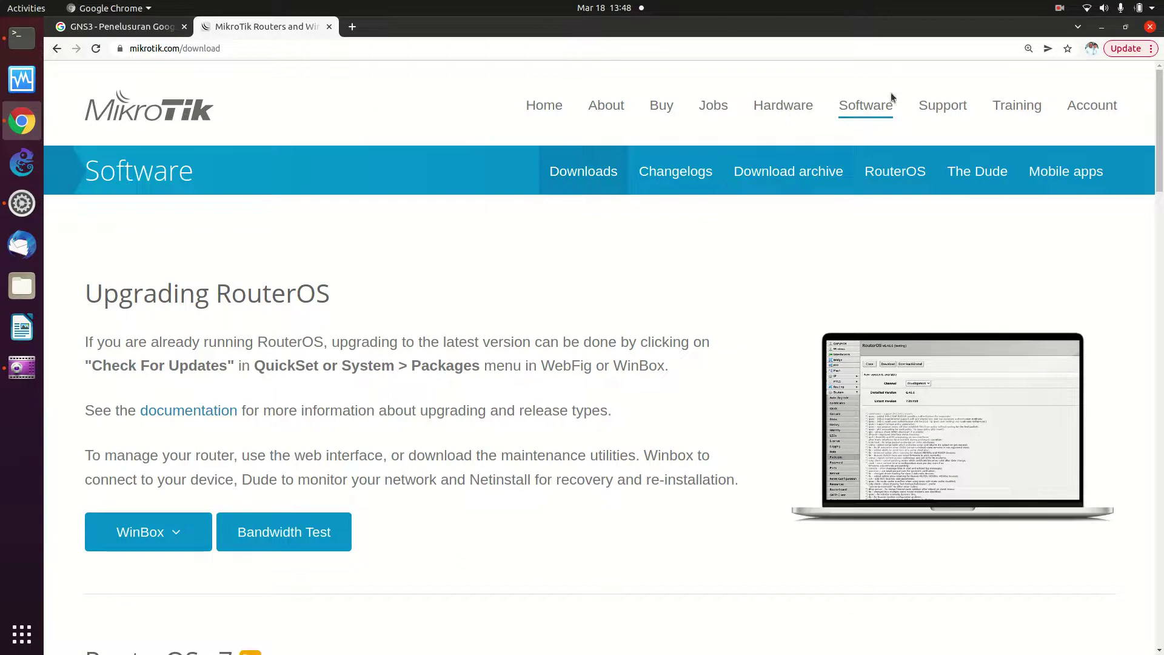
left_click(865, 110)
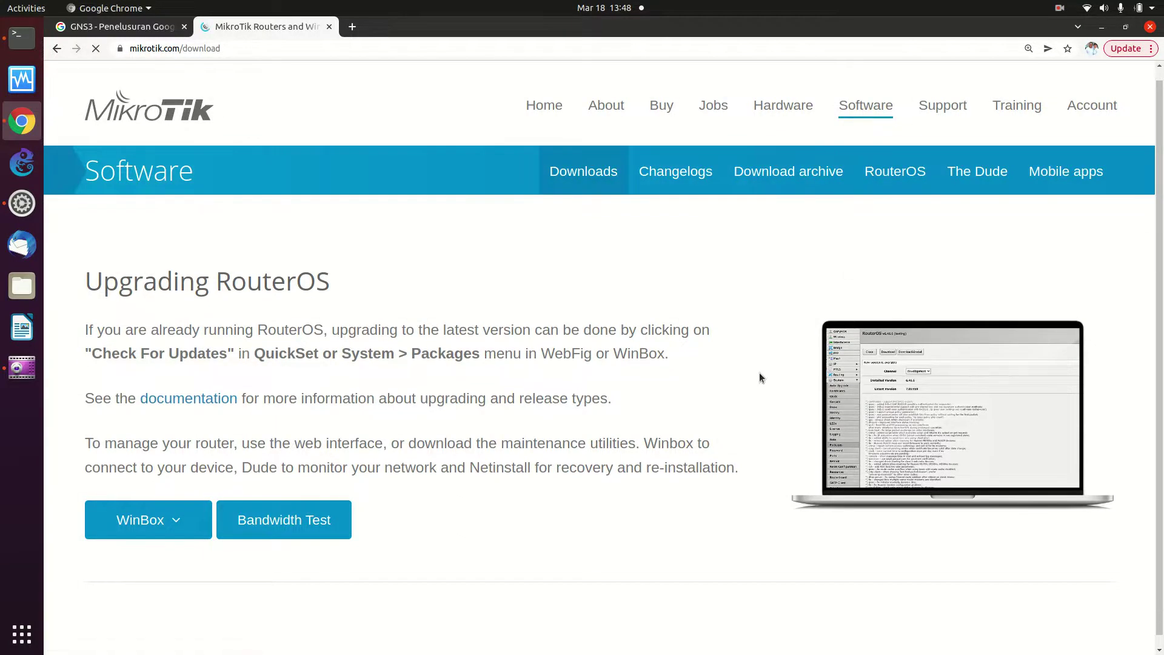
Expand the Cloud Hosted Router section to list image versions 6.48.6 through 7.2rc4
scroll(503, 354, "down", 6)
scroll(503, 358, "down", 15)
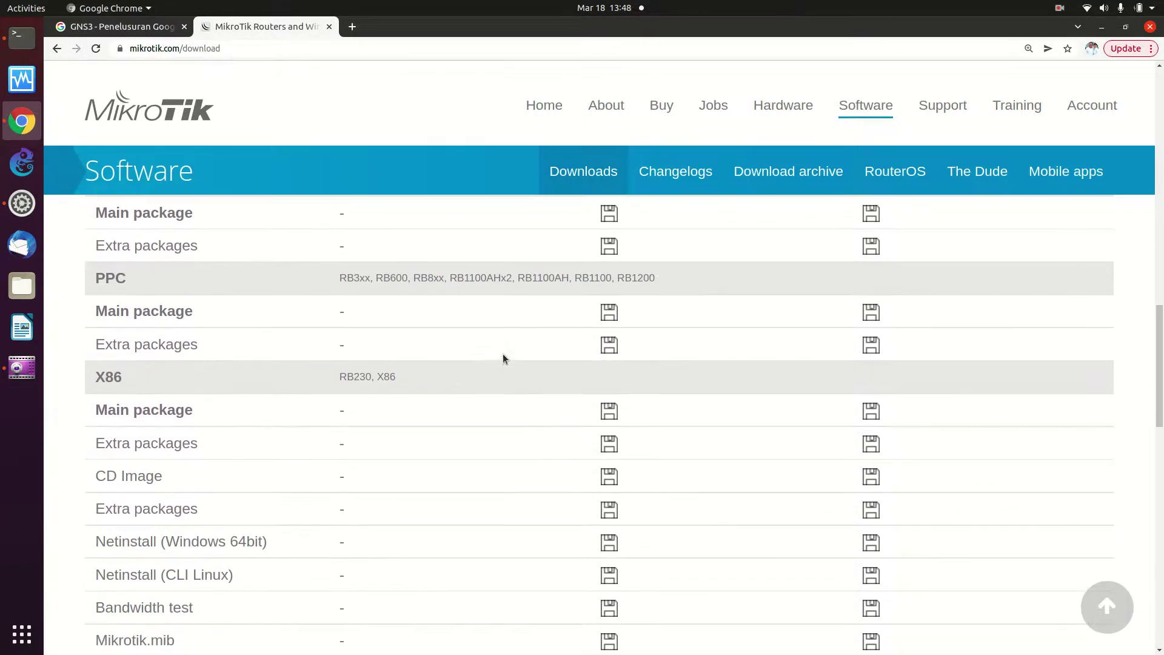
scroll(503, 359, "down", 15)
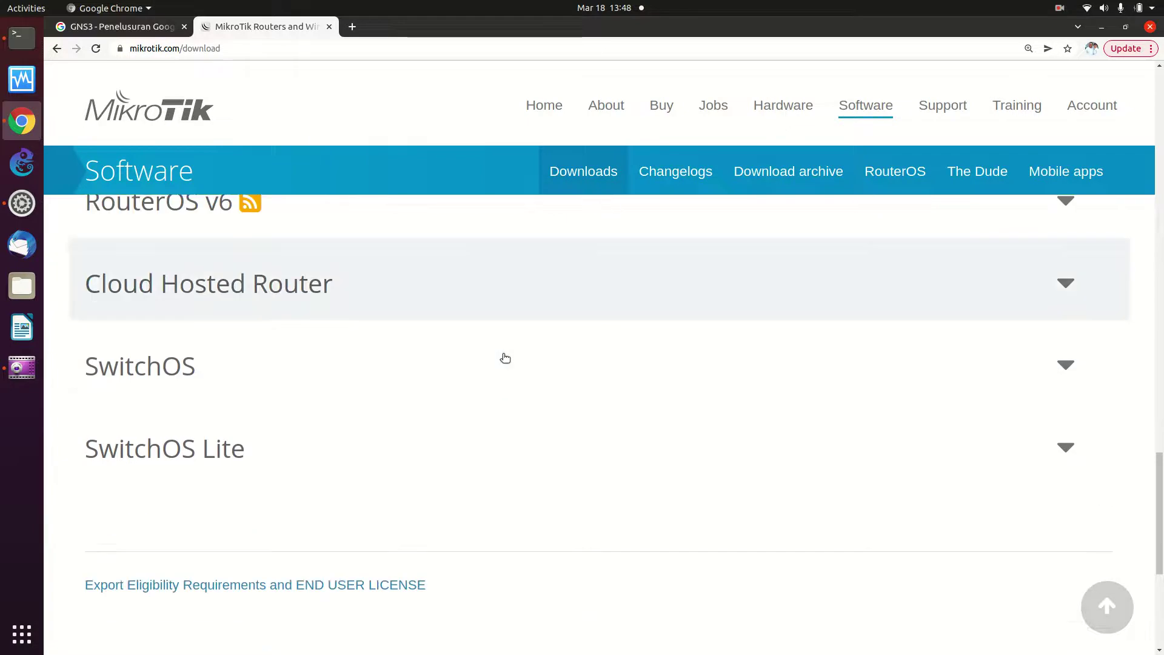
scroll(503, 358, "up", 6)
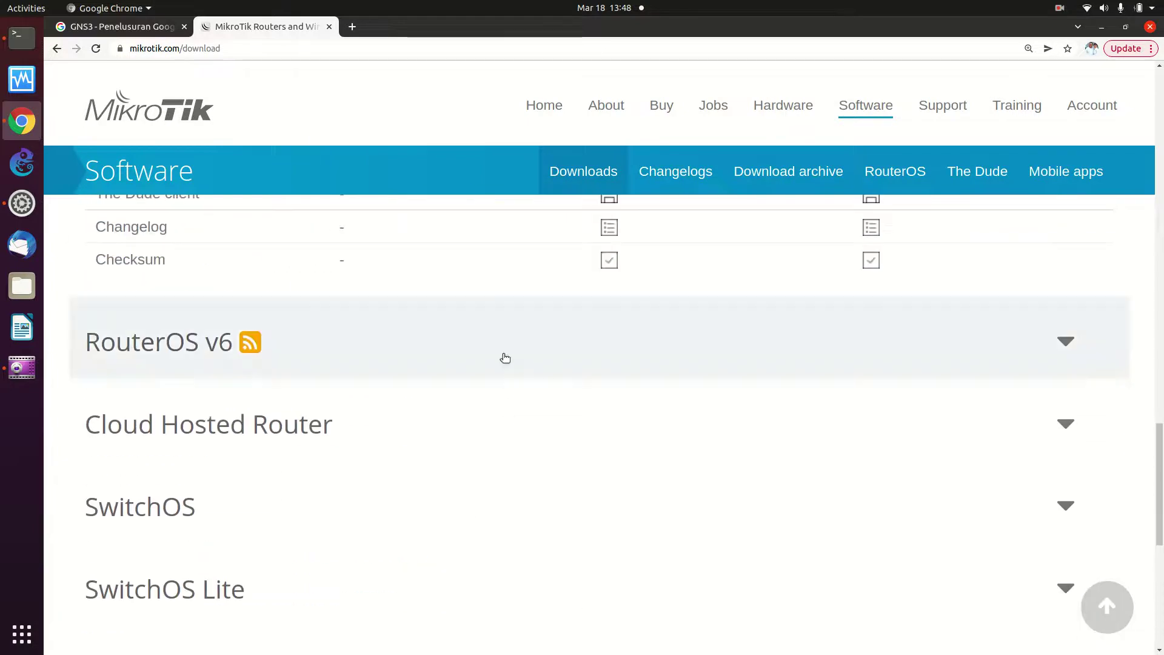
left_click(544, 428)
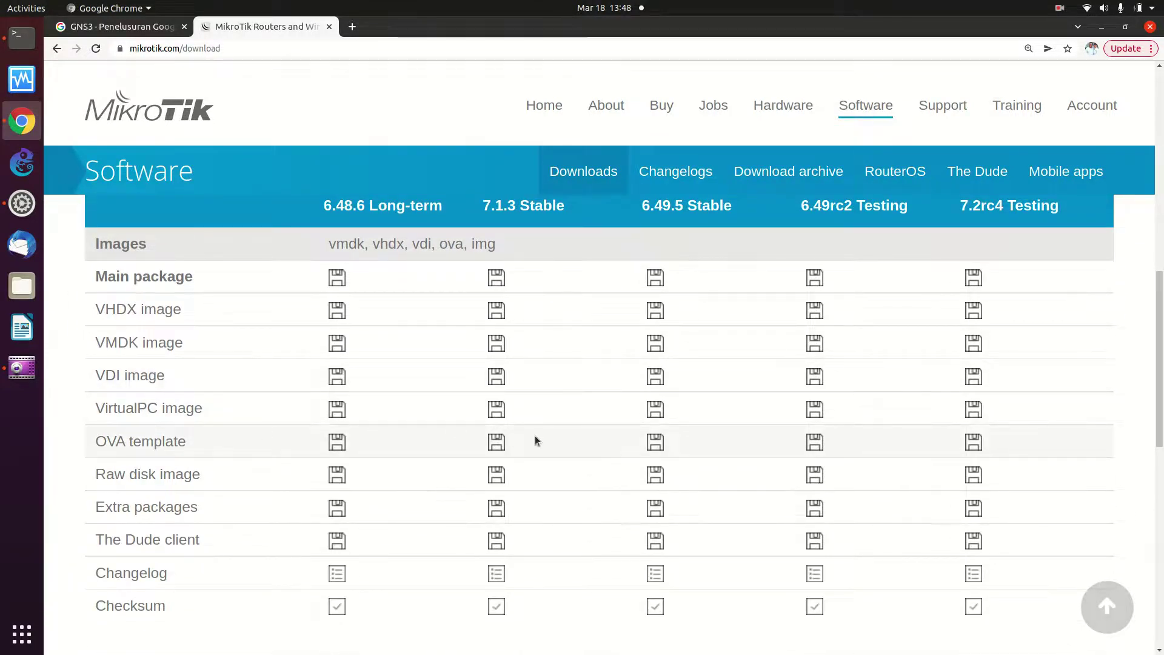
Download the CHR OVA templates for 6.48.6 Long-term and 6.49.5 Stable
left_click(344, 449)
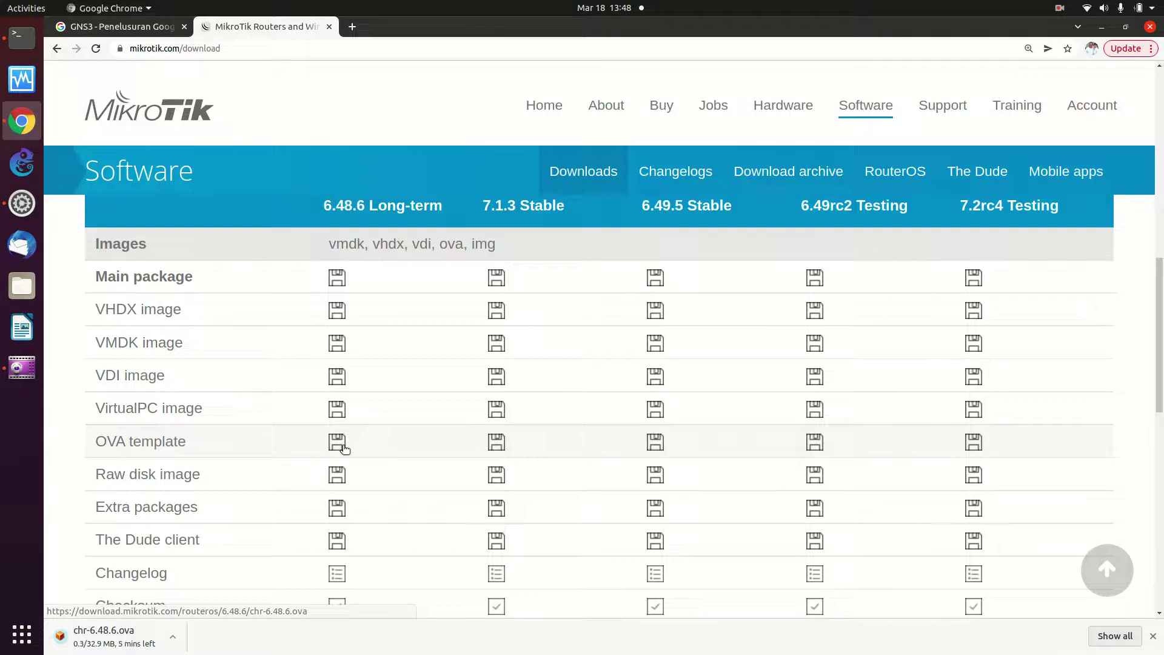
left_click(655, 451)
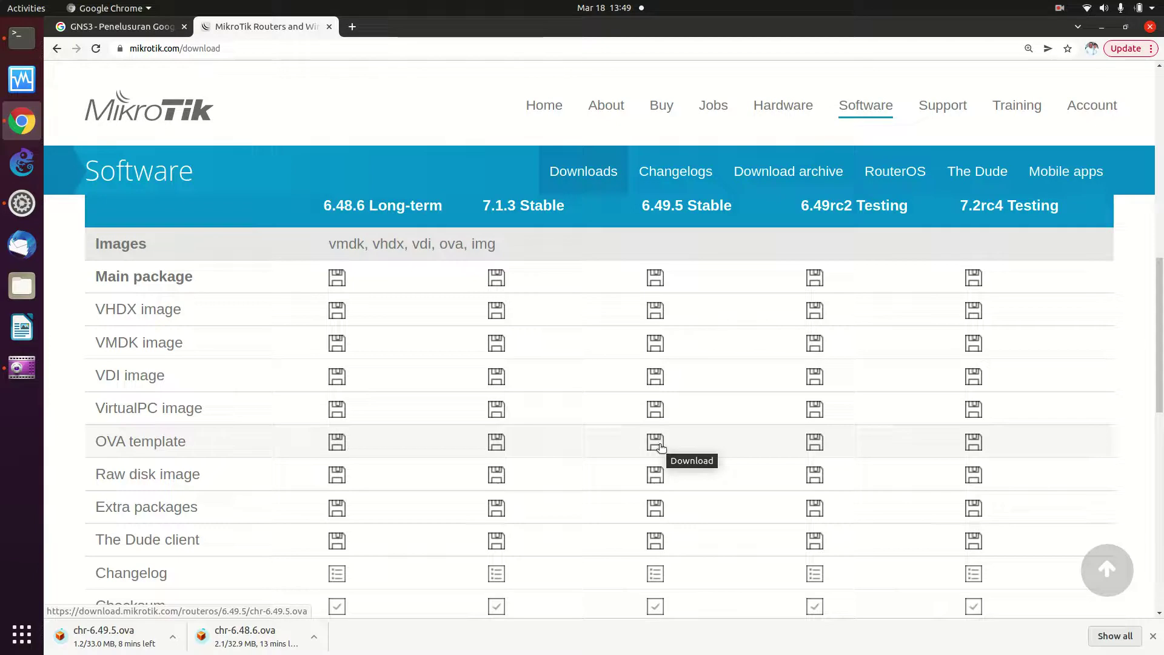
left_click(1093, 12)
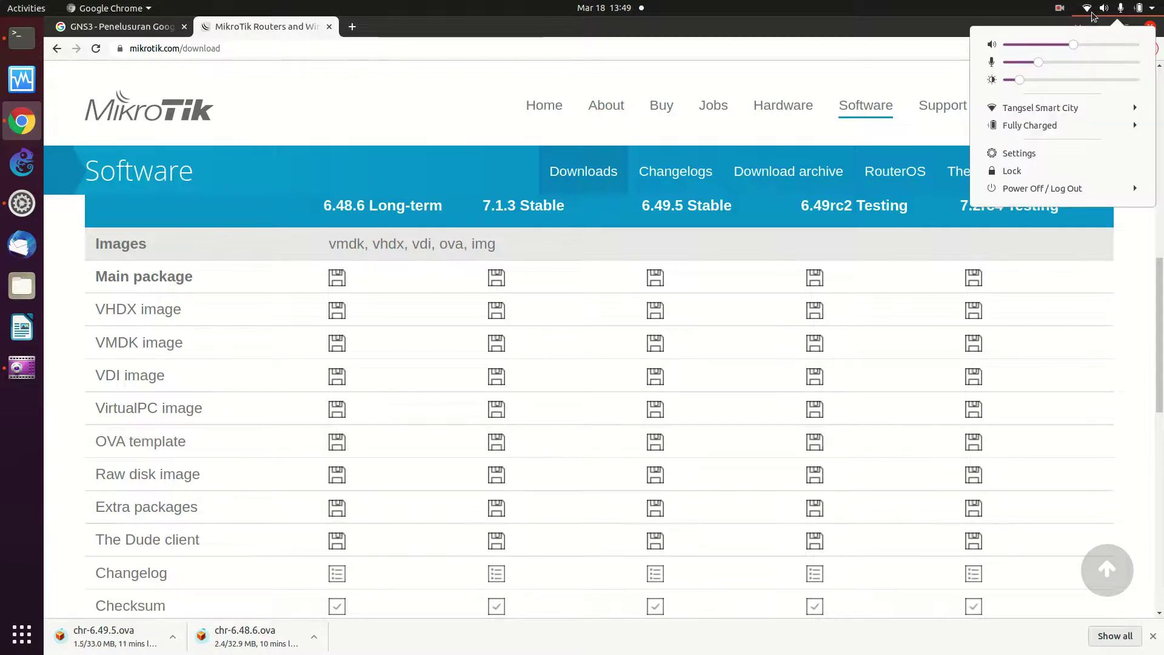
left_click(1065, 113)
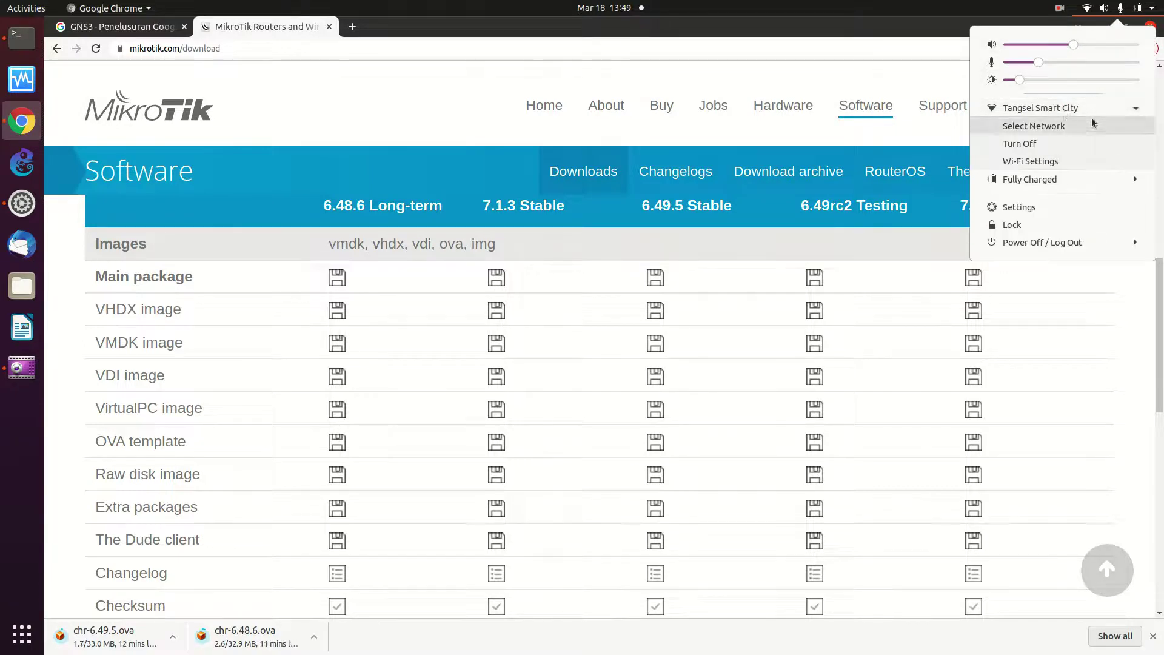
left_click(1089, 128)
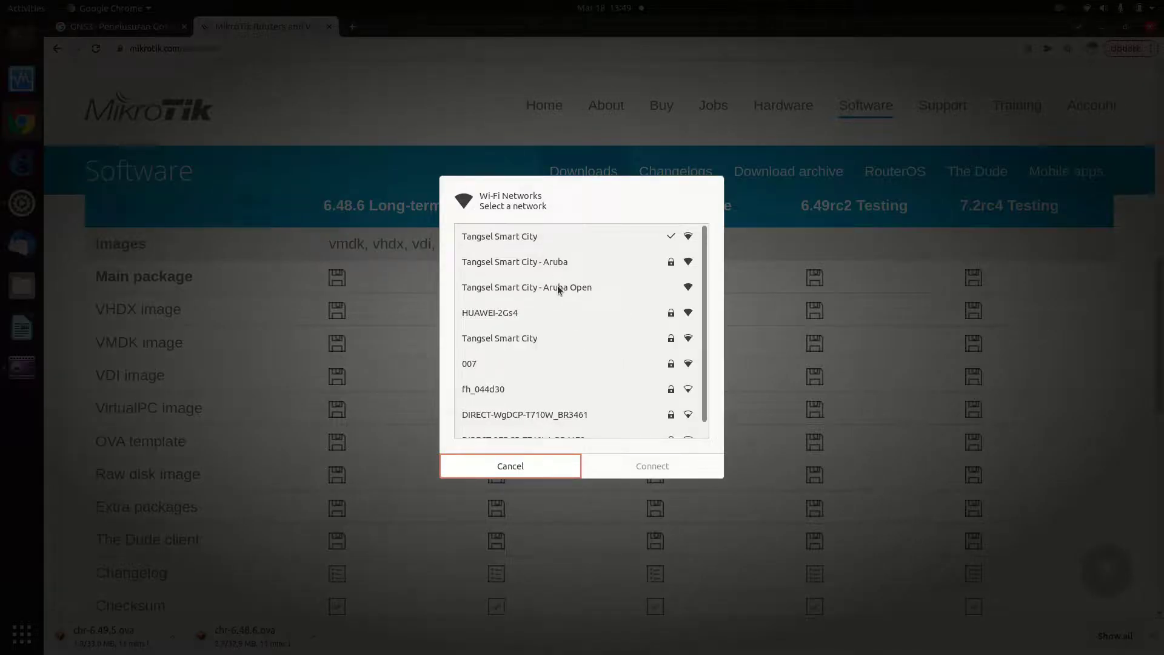
left_click(547, 335)
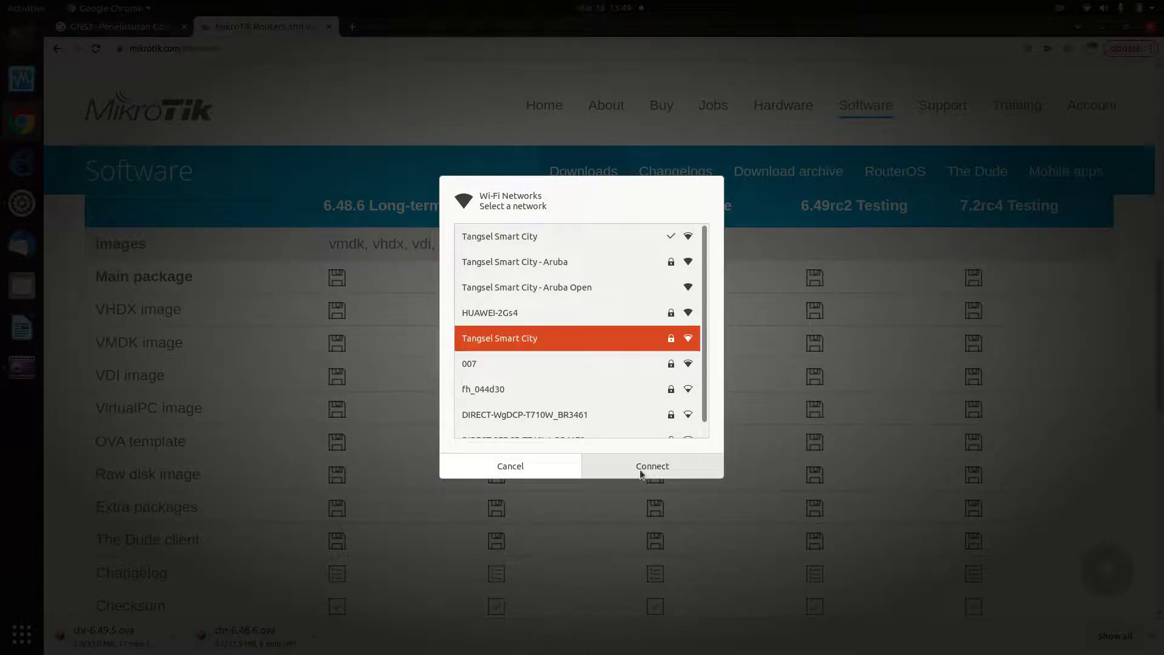
left_click(524, 470)
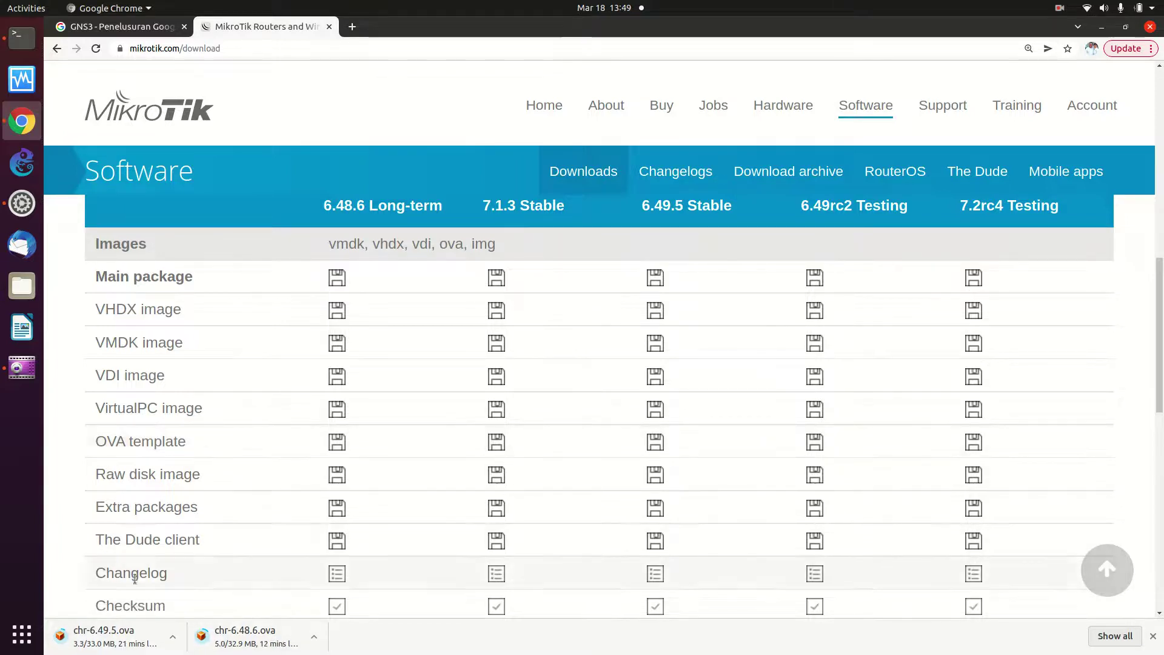
Pause and then cancel the chr-6.48.6.ova download, leaving chr-6.49.5.ova downloading
left_click(314, 637)
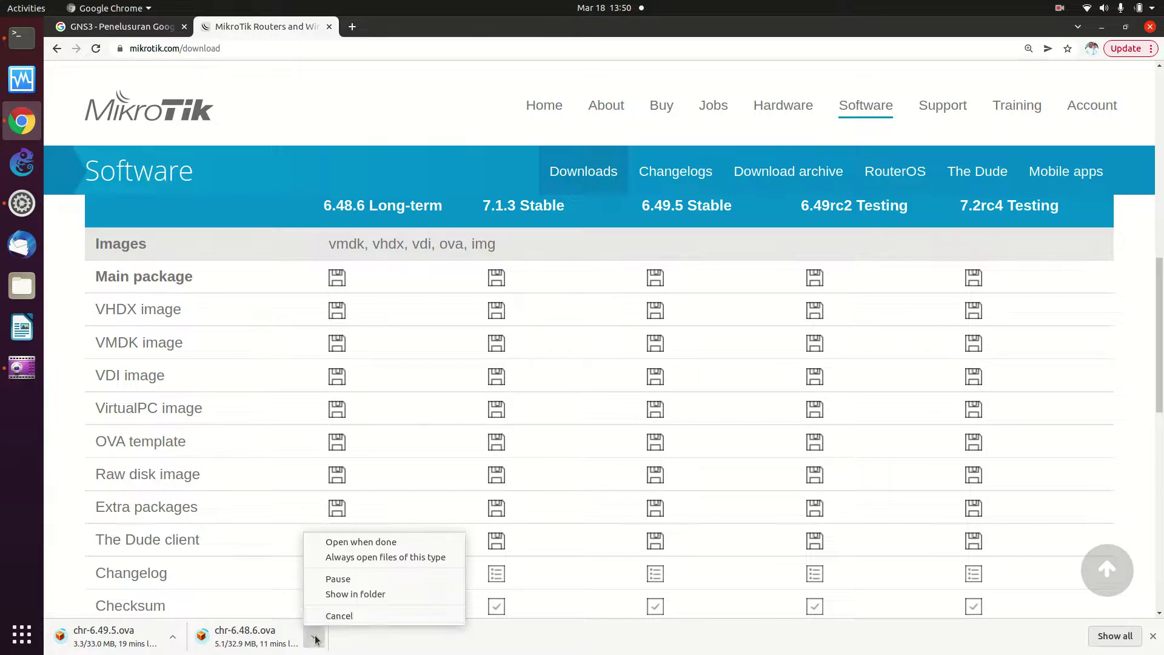
left_click(351, 579)
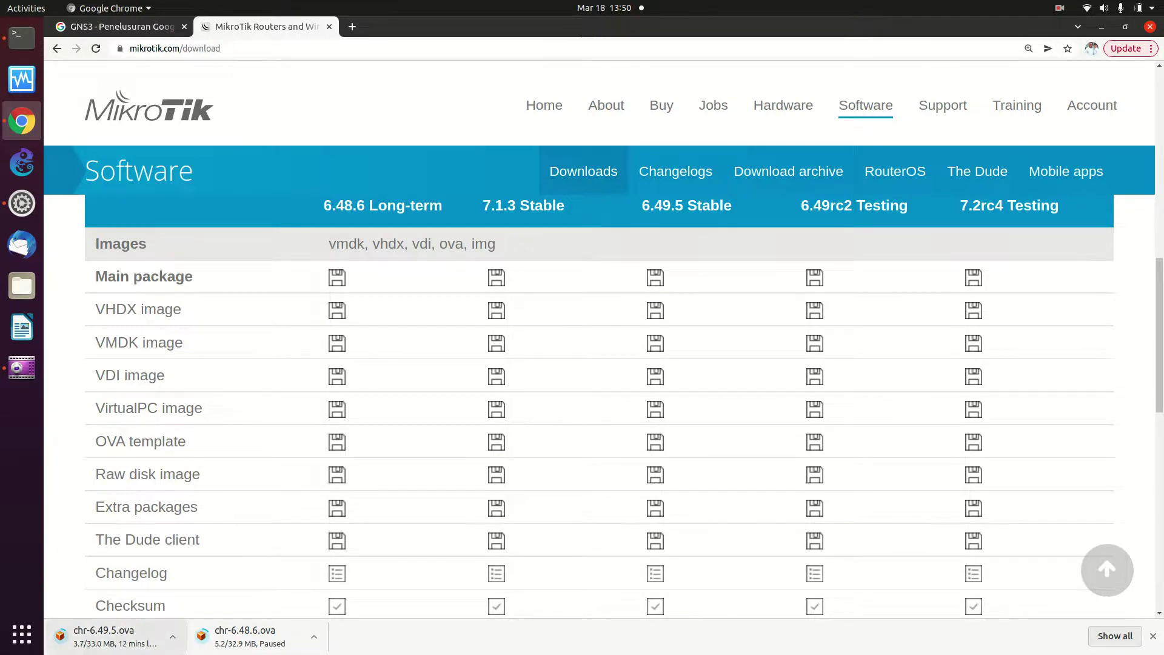
left_click(313, 645)
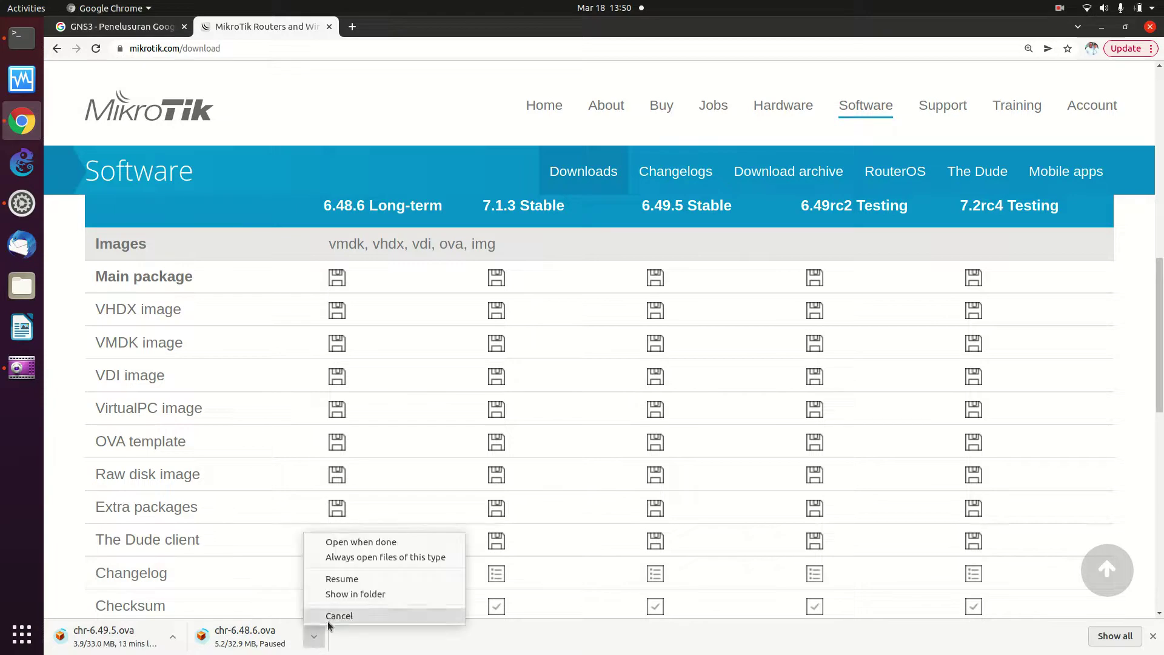
left_click(327, 613)
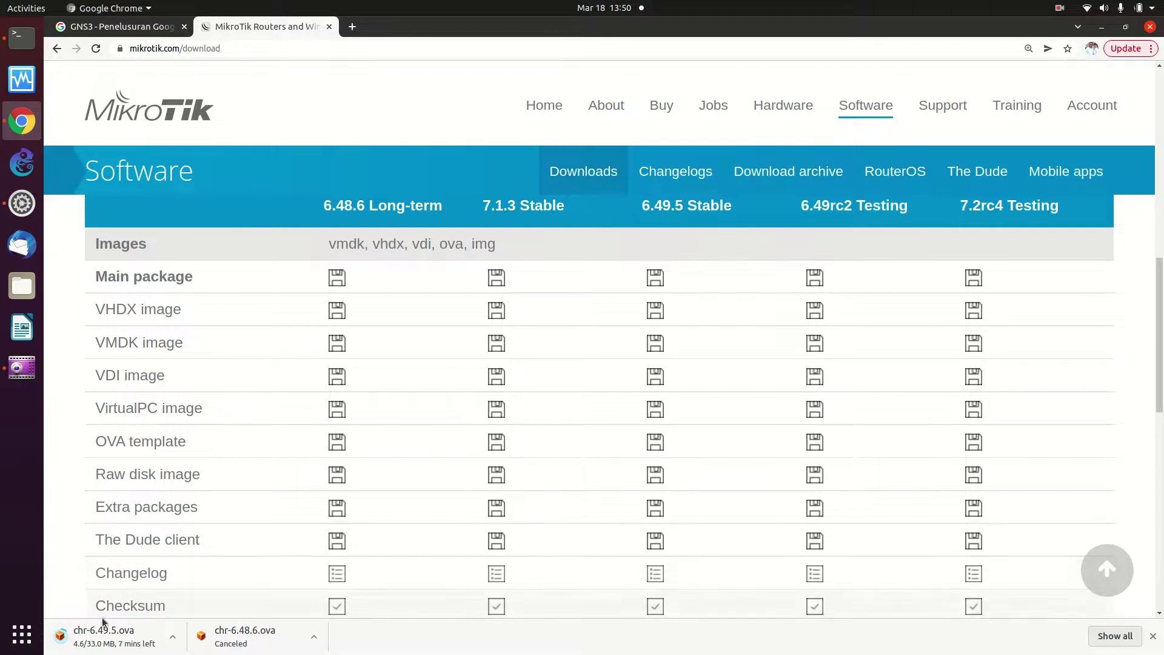
left_click(314, 636)
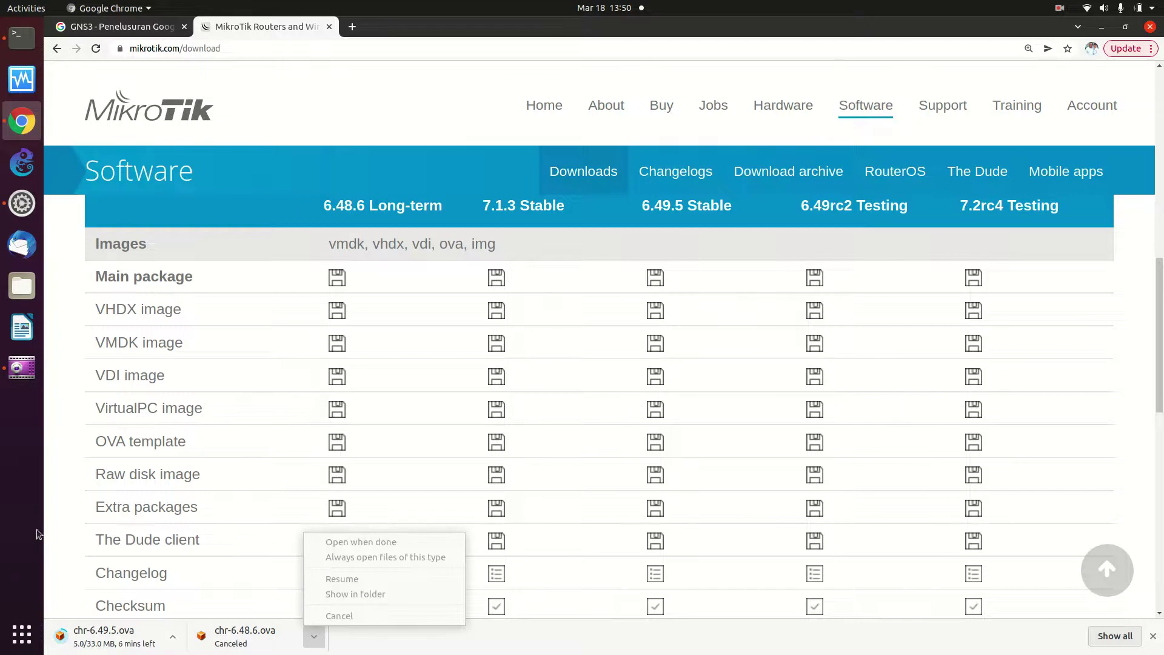
key("Escape")
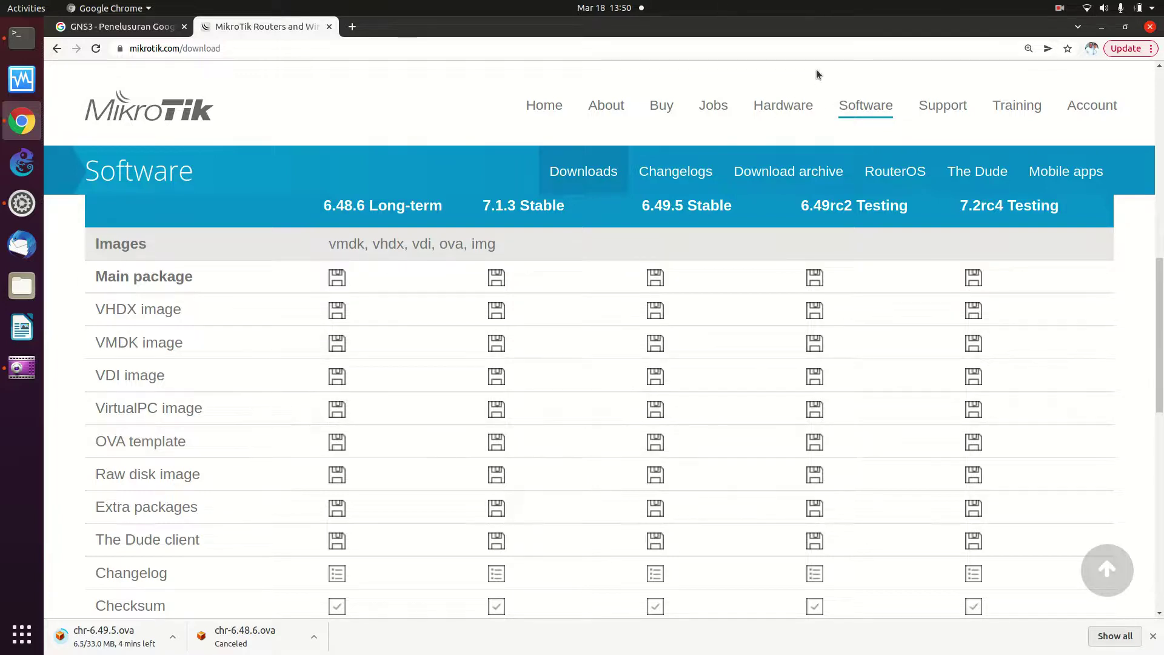
Select the Tangsel Smart City - Aruba Wi-Fi network, then dismiss the password prompt
left_click(1092, 12)
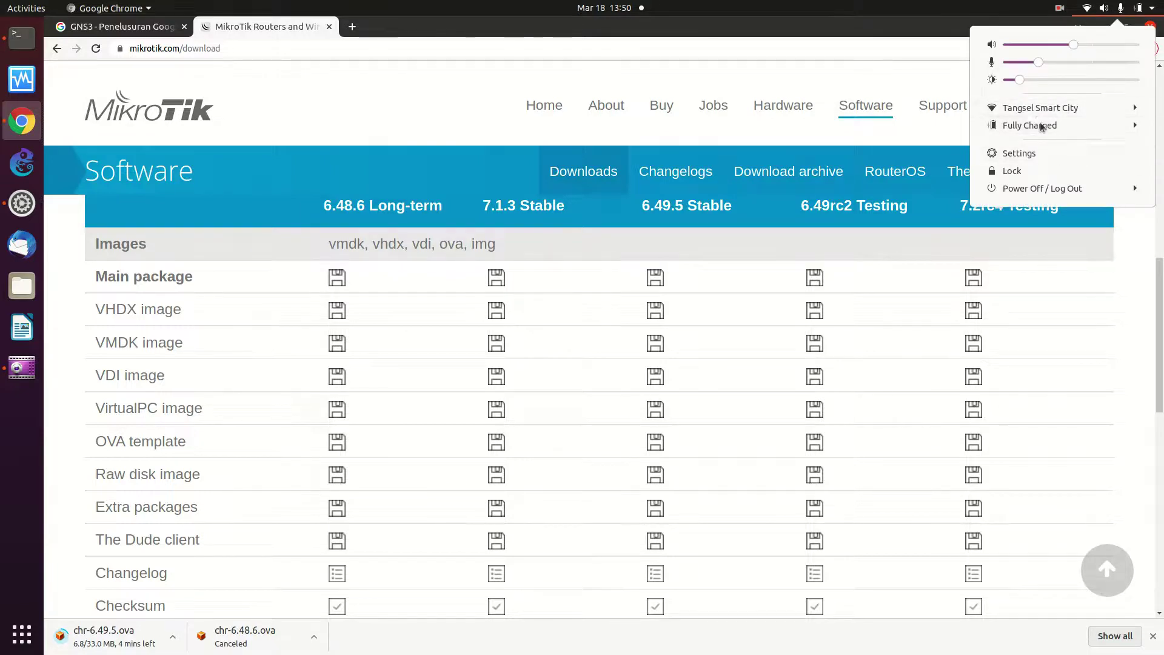
left_click(1032, 107)
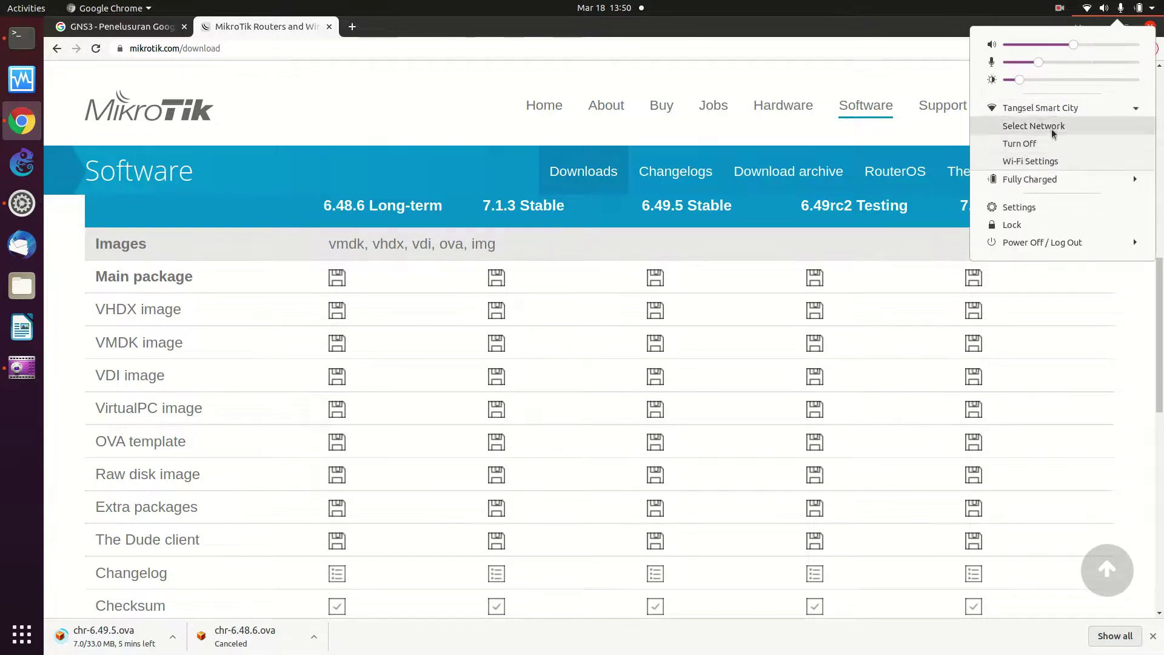
left_click(1054, 126)
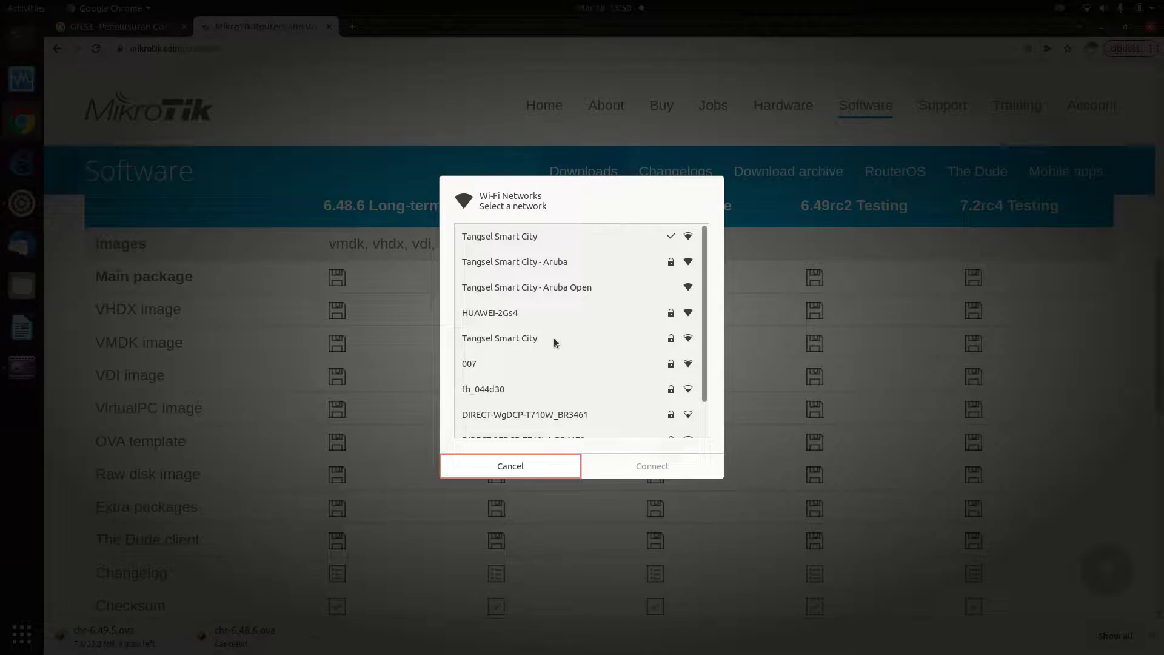
left_click(532, 263)
left_click(649, 470)
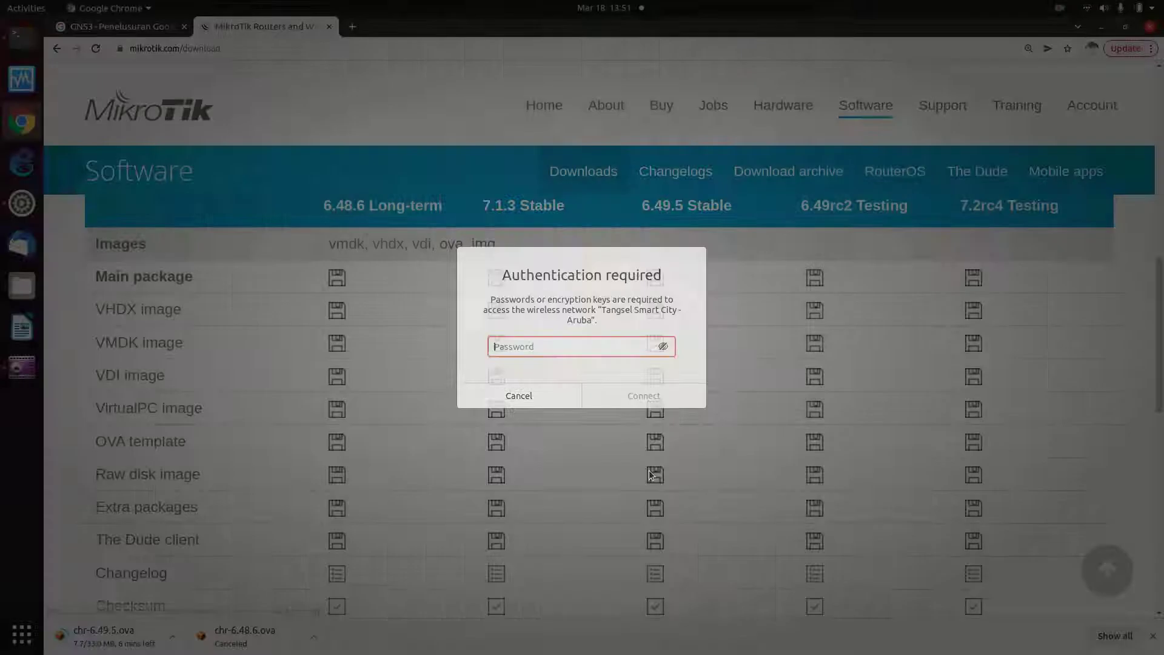
left_click(522, 391)
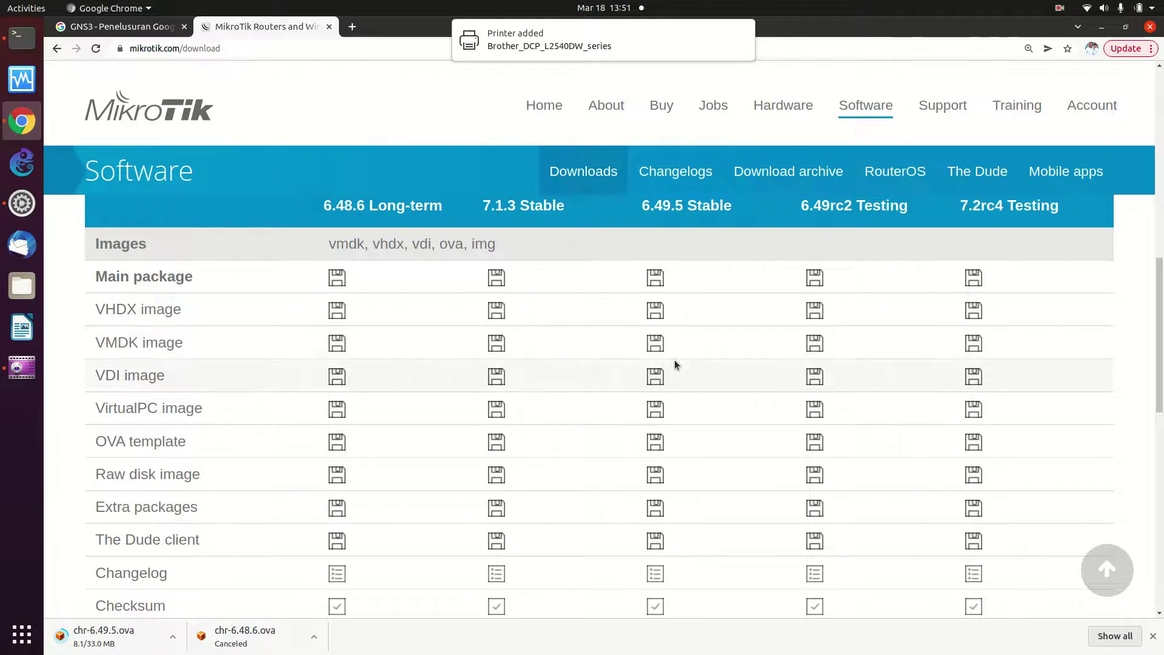
Connect to Tangsel Smart City - Aruba with the network password and verify the connection
left_click(1104, 11)
left_click(1034, 114)
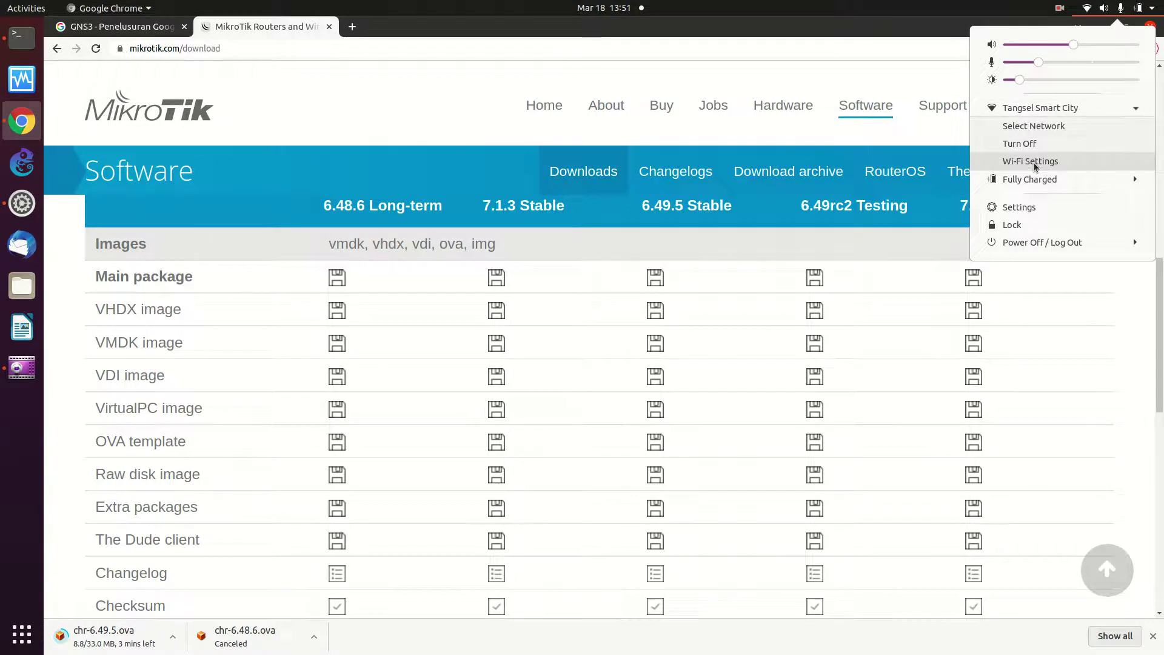
left_click(1028, 127)
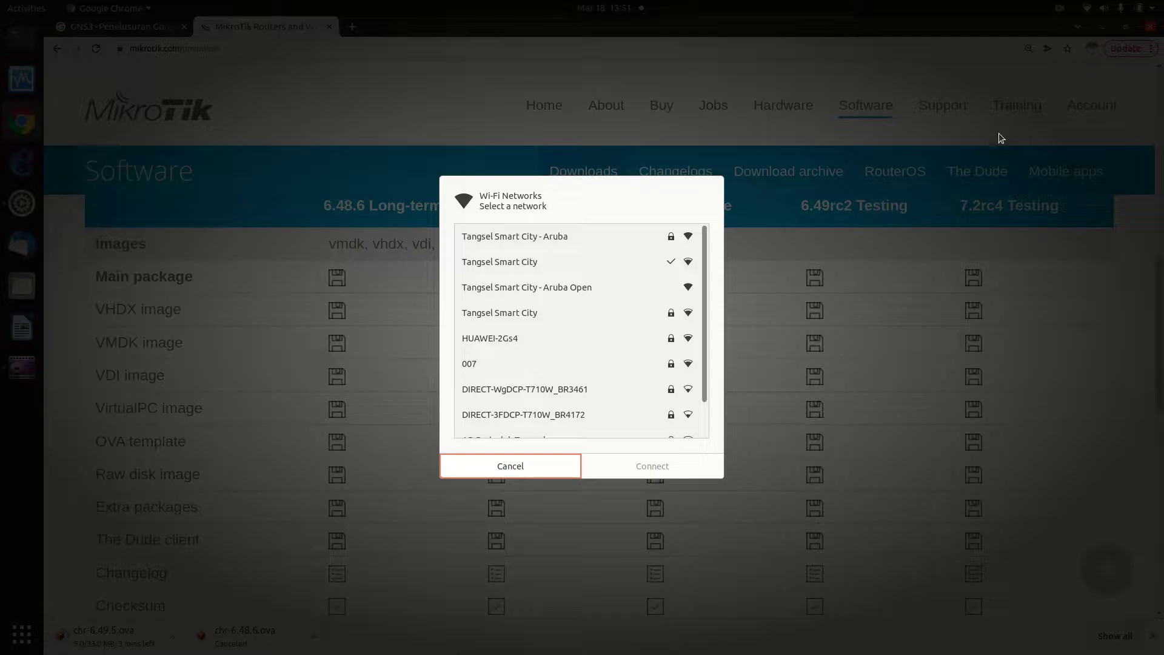
left_click(586, 235)
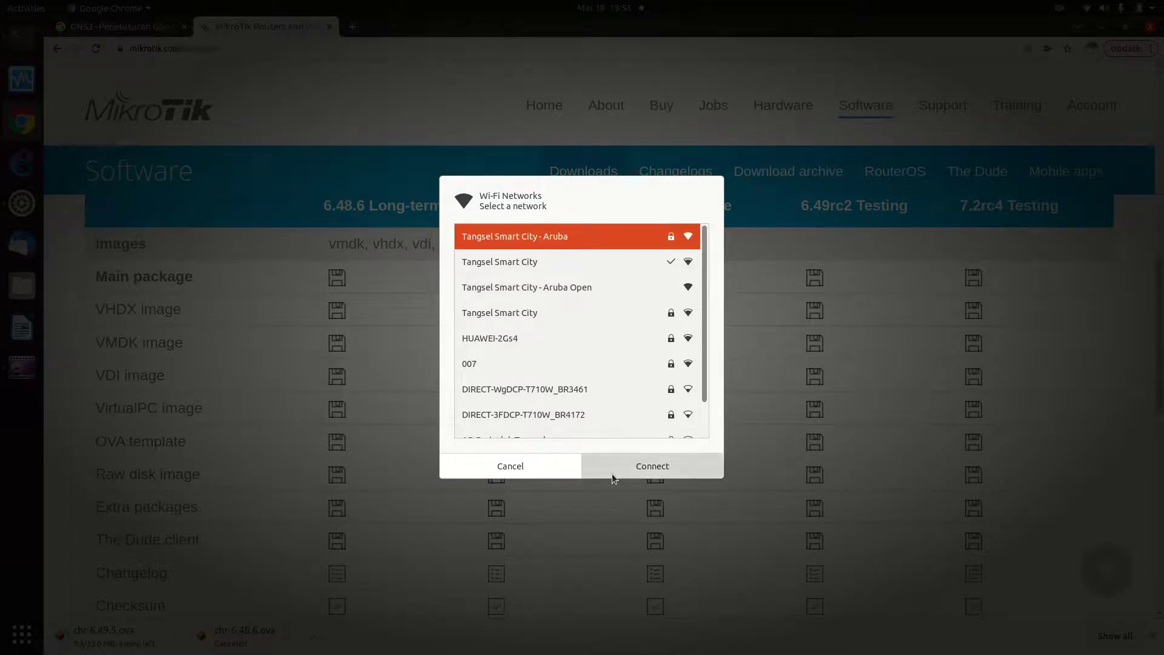
left_click(613, 474)
type("••••")
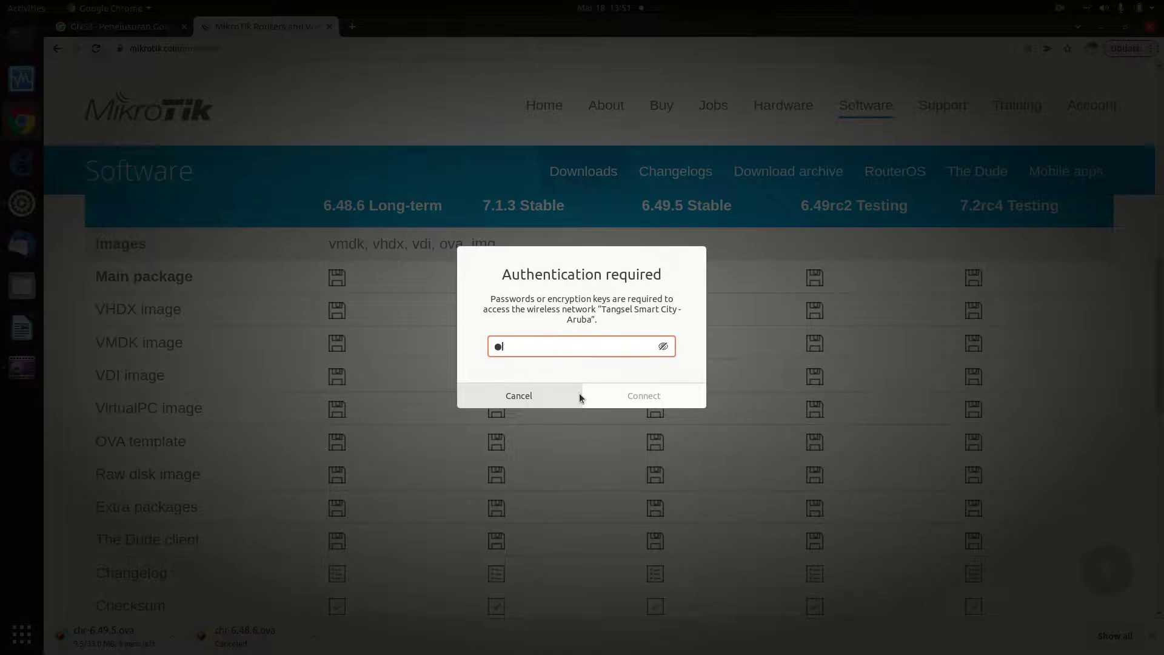
type("••••••••••")
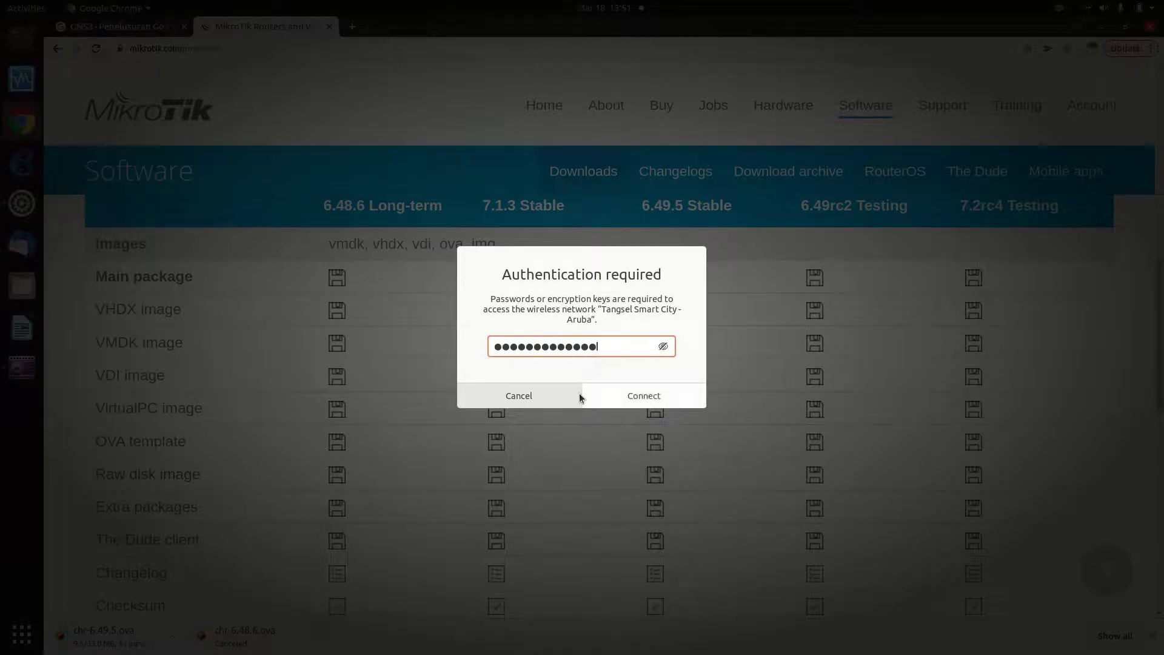
left_click(602, 401)
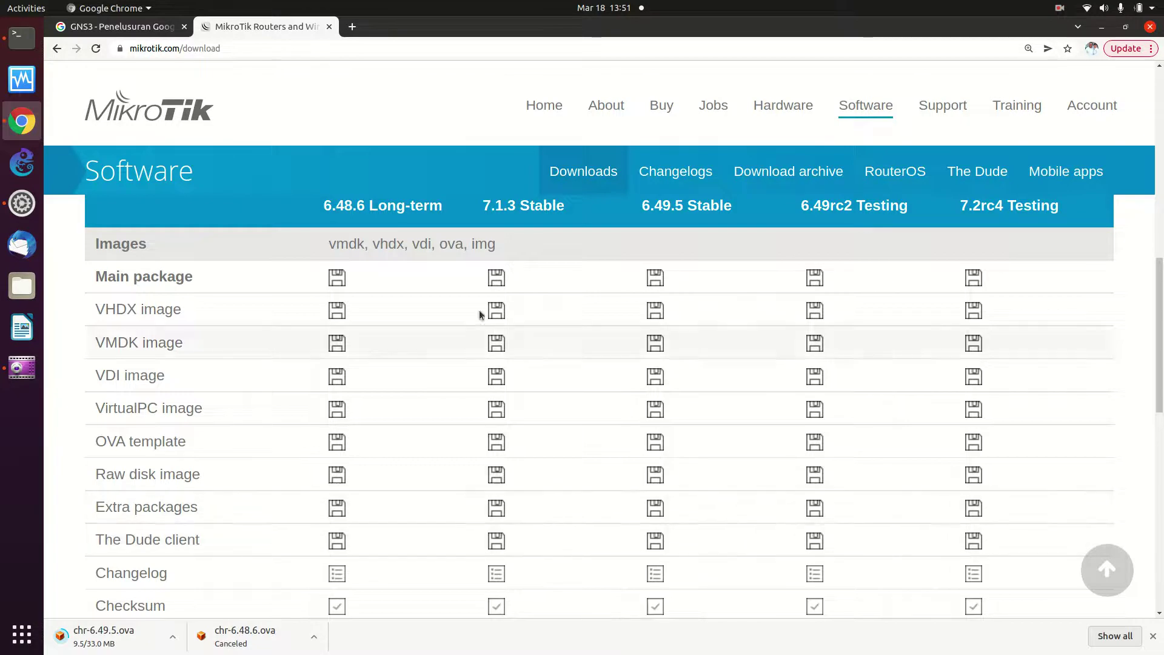
left_click(1091, 12)
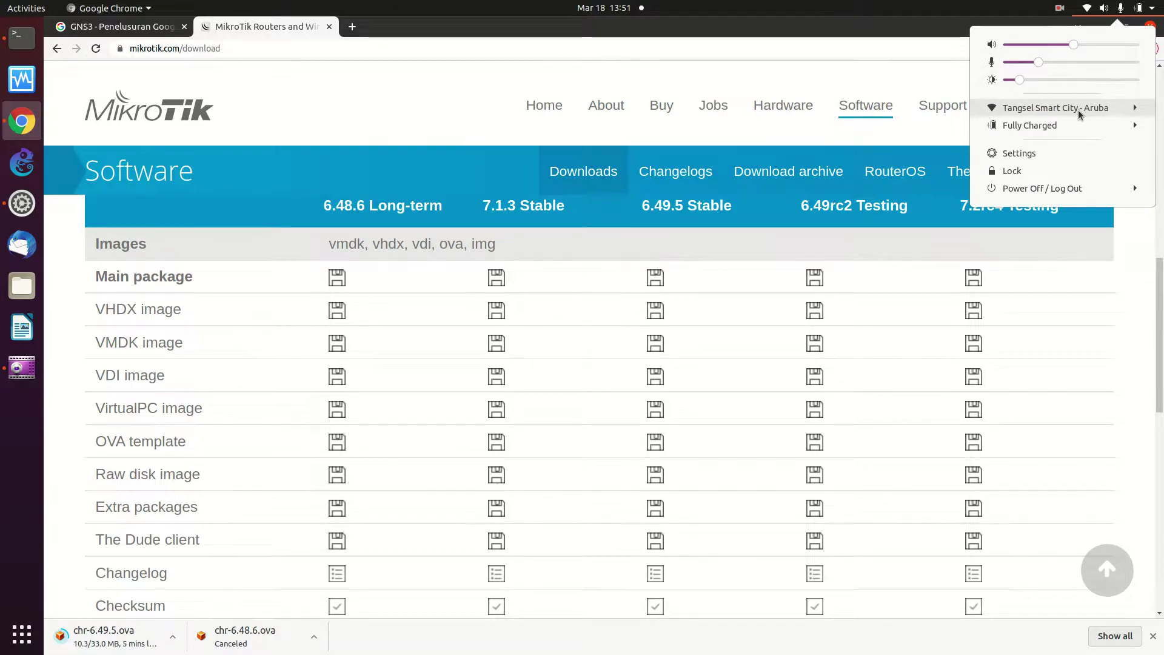
left_click(267, 106)
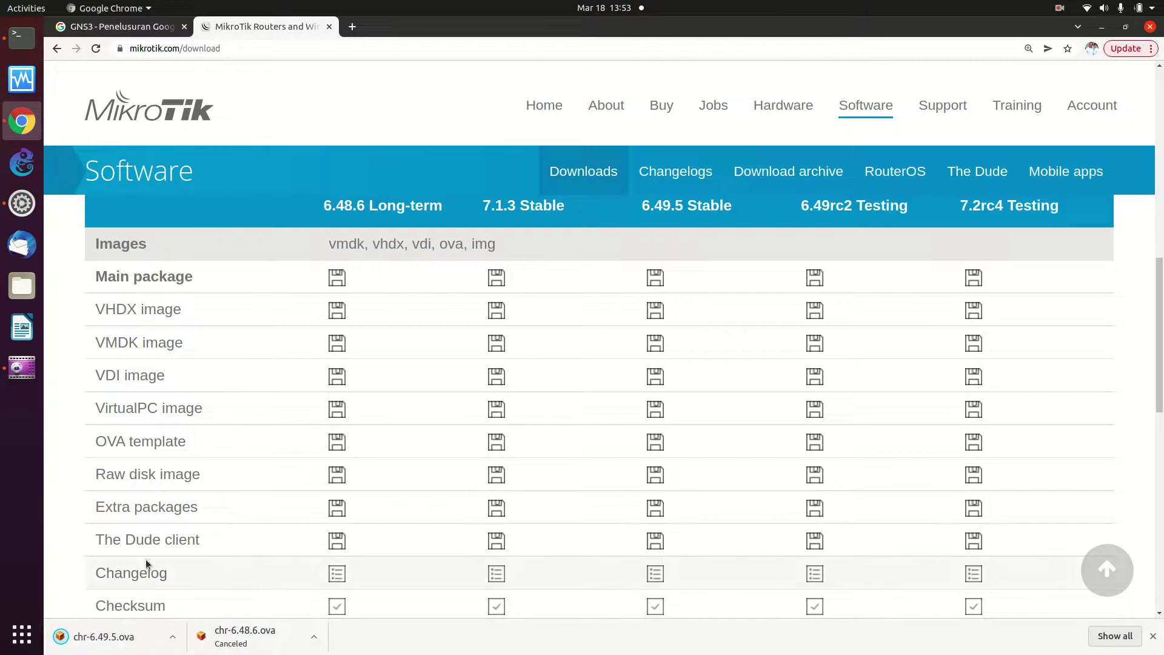
Show chr-6.49.5.ova in the Downloads folder, then launch VirtualBox from the dock
left_click(174, 638)
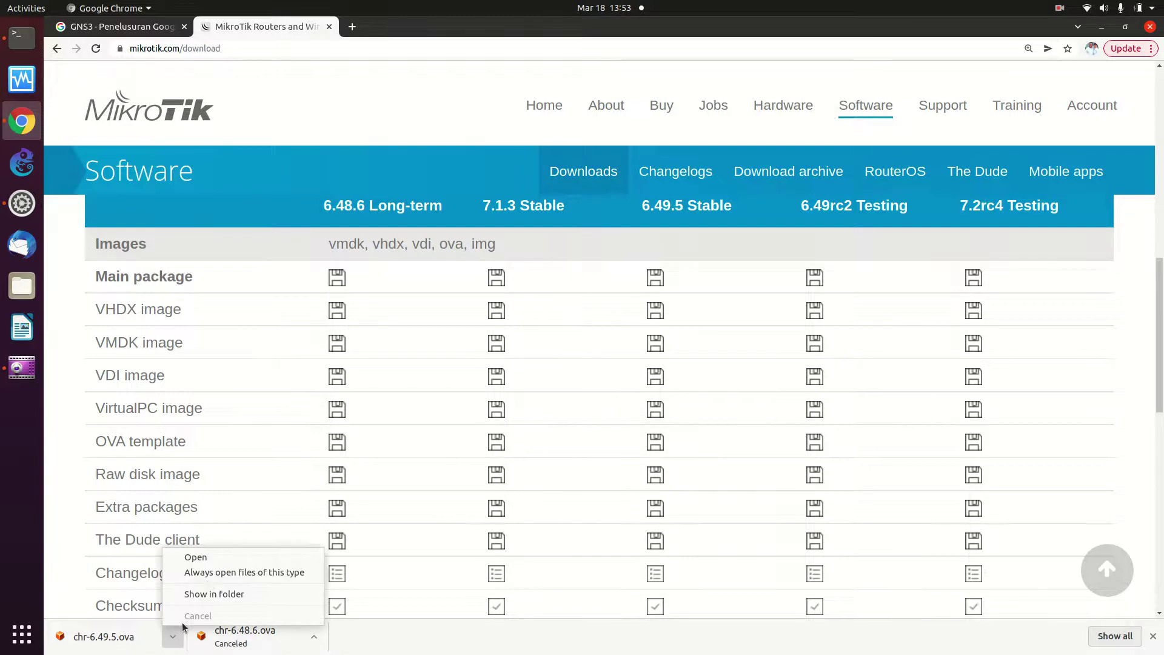
left_click(205, 591)
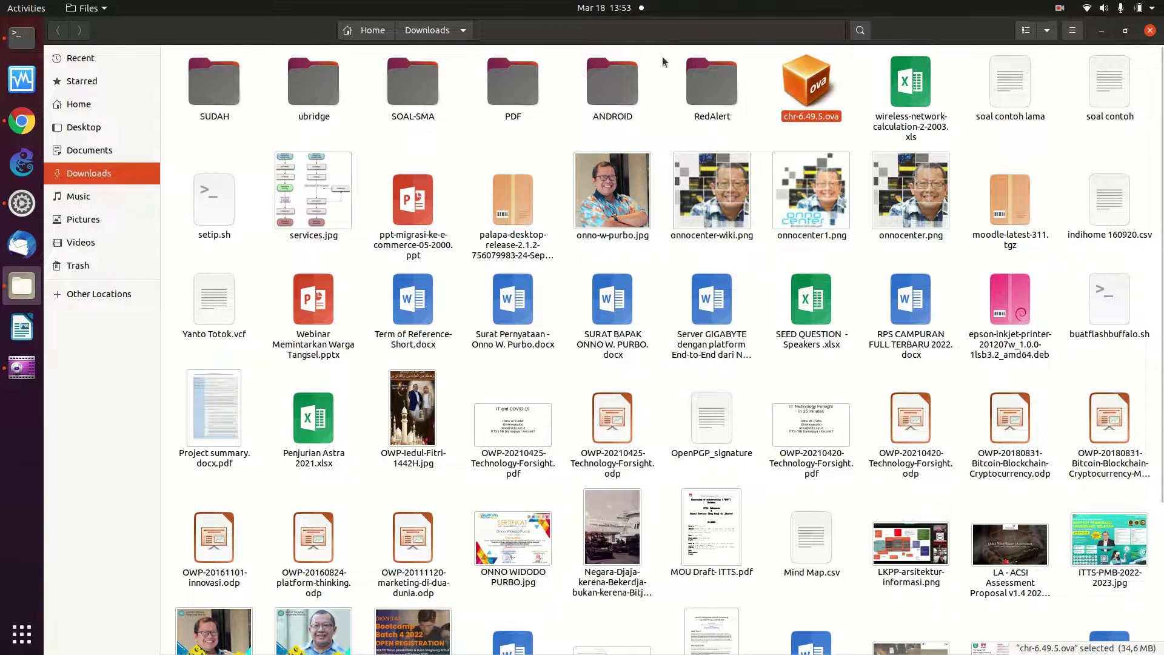
left_click(26, 86)
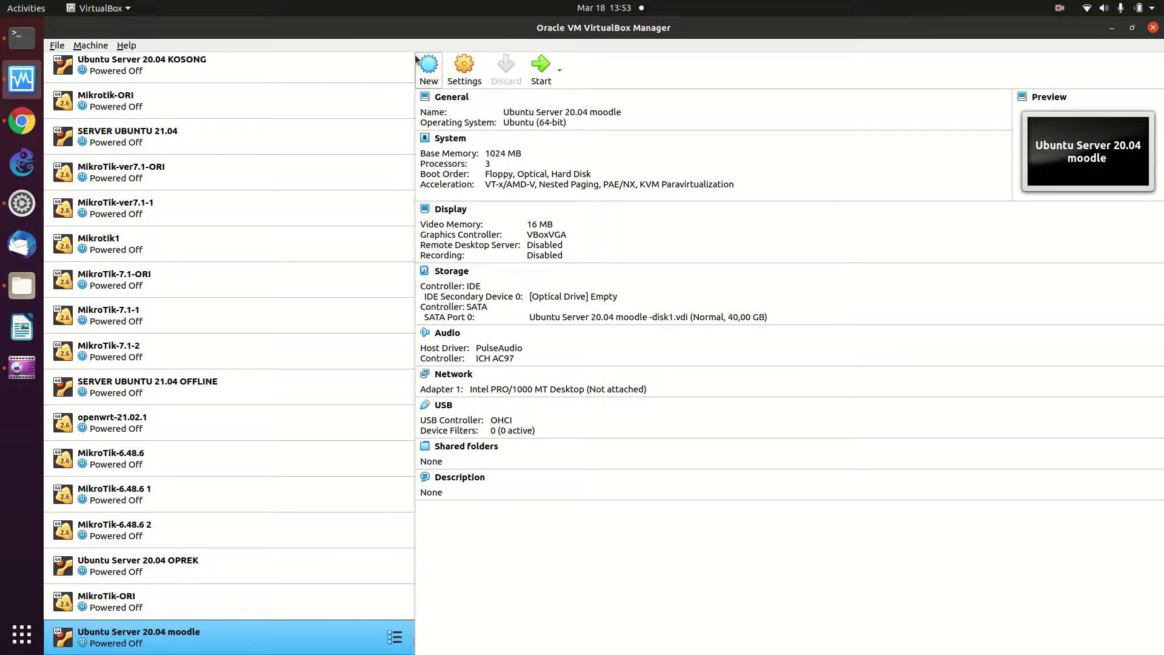
Start the Import Virtual Appliance wizard with Local File System as the source
left_click(428, 76)
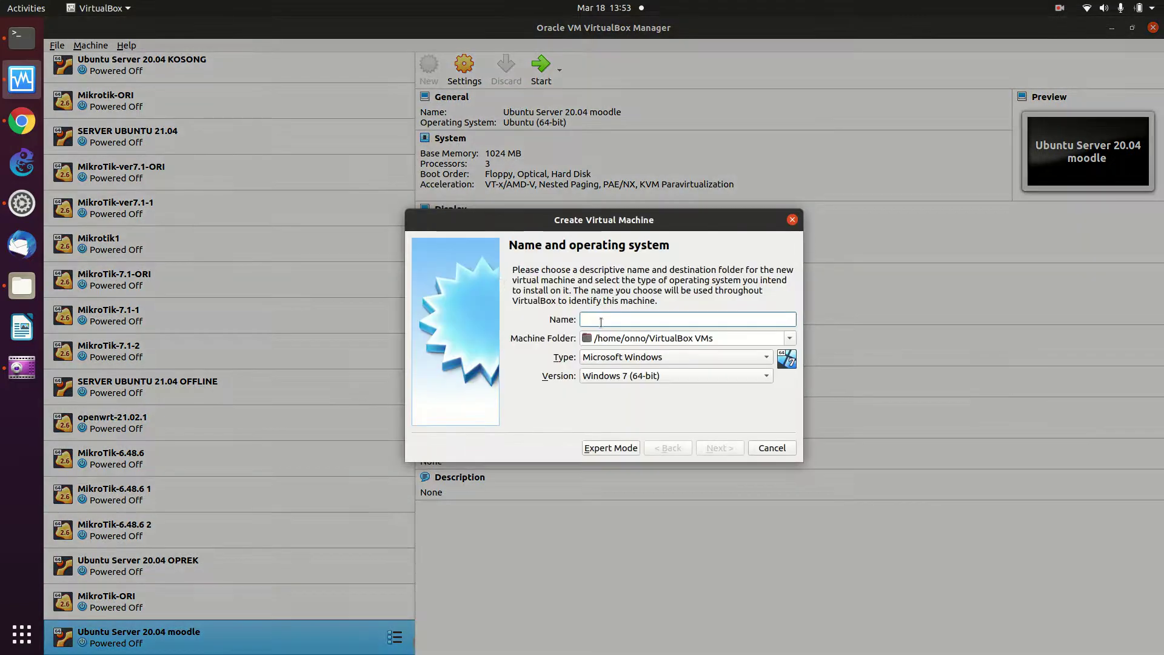
left_click(759, 450)
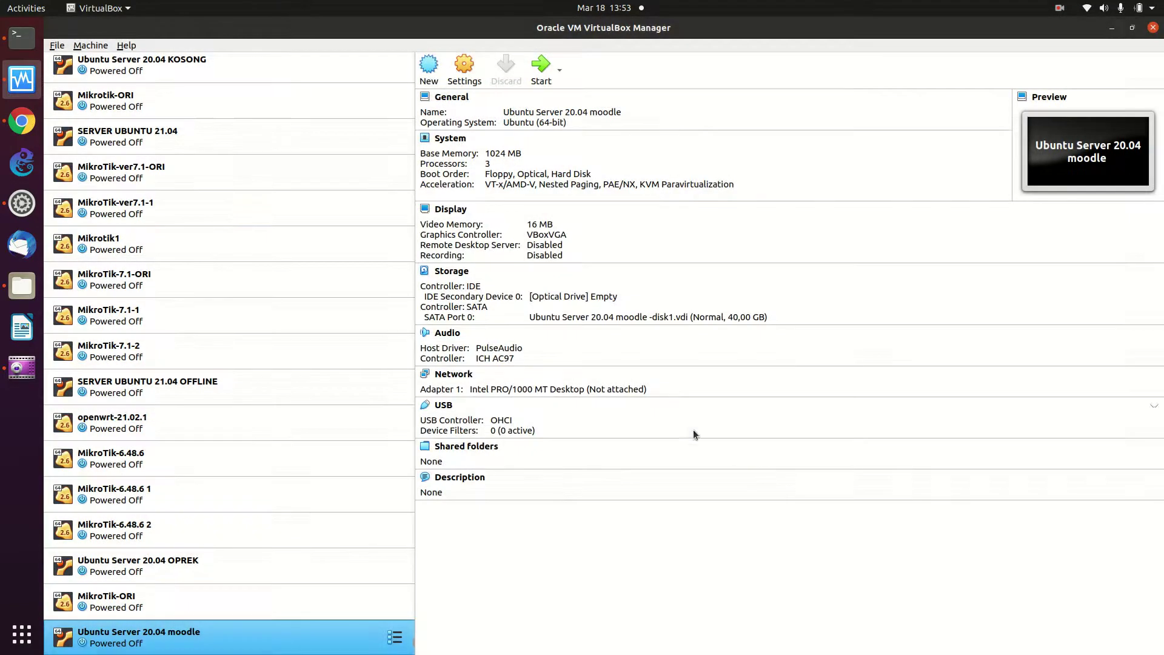
left_click(56, 46)
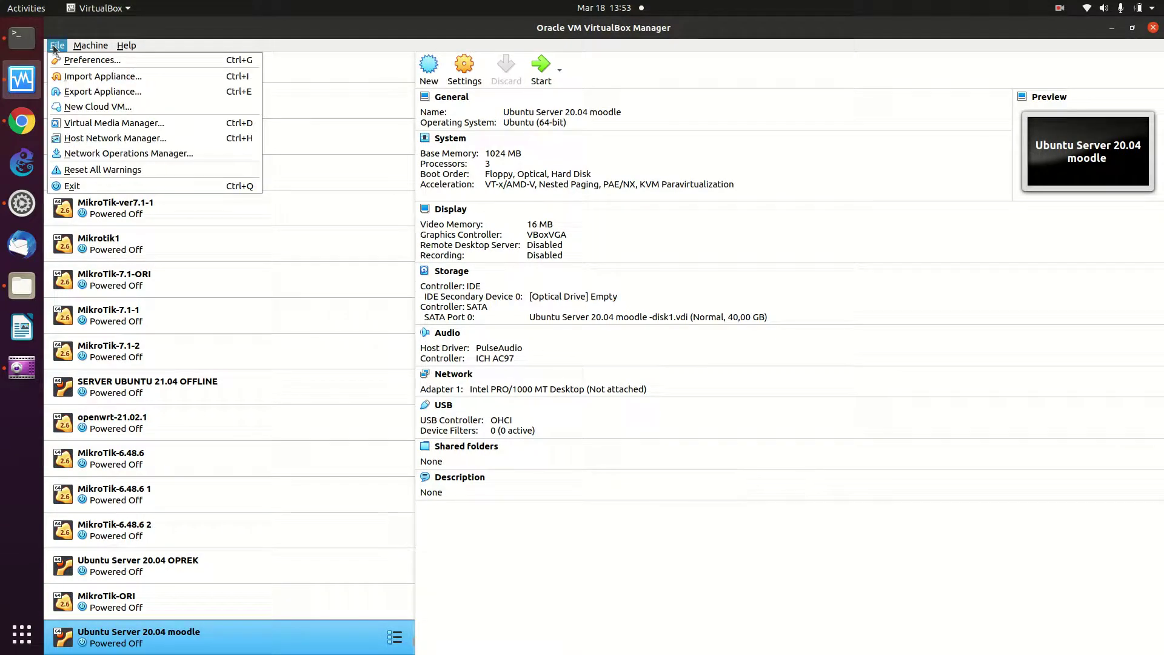
left_click(85, 75)
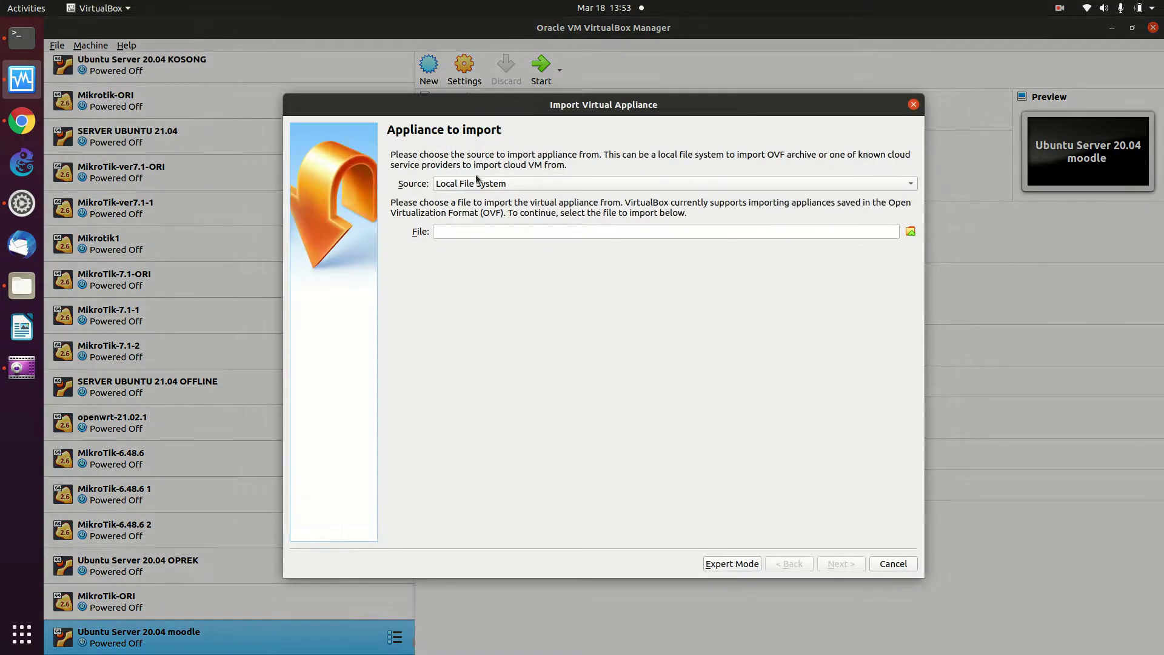
left_click(483, 185)
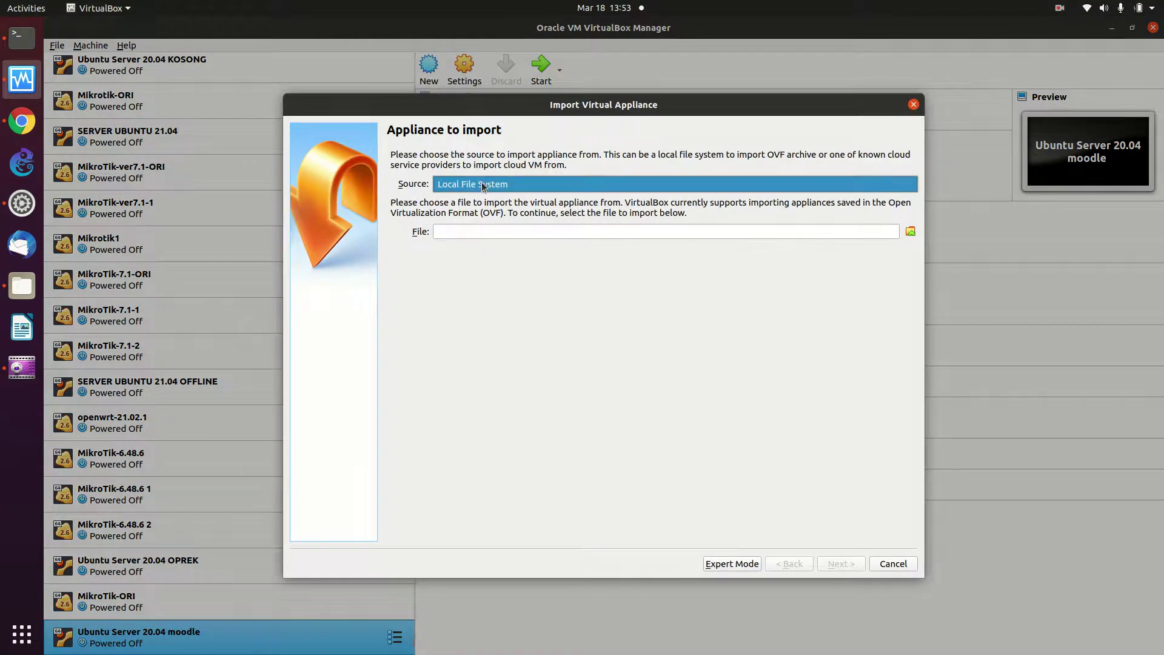
left_click(912, 232)
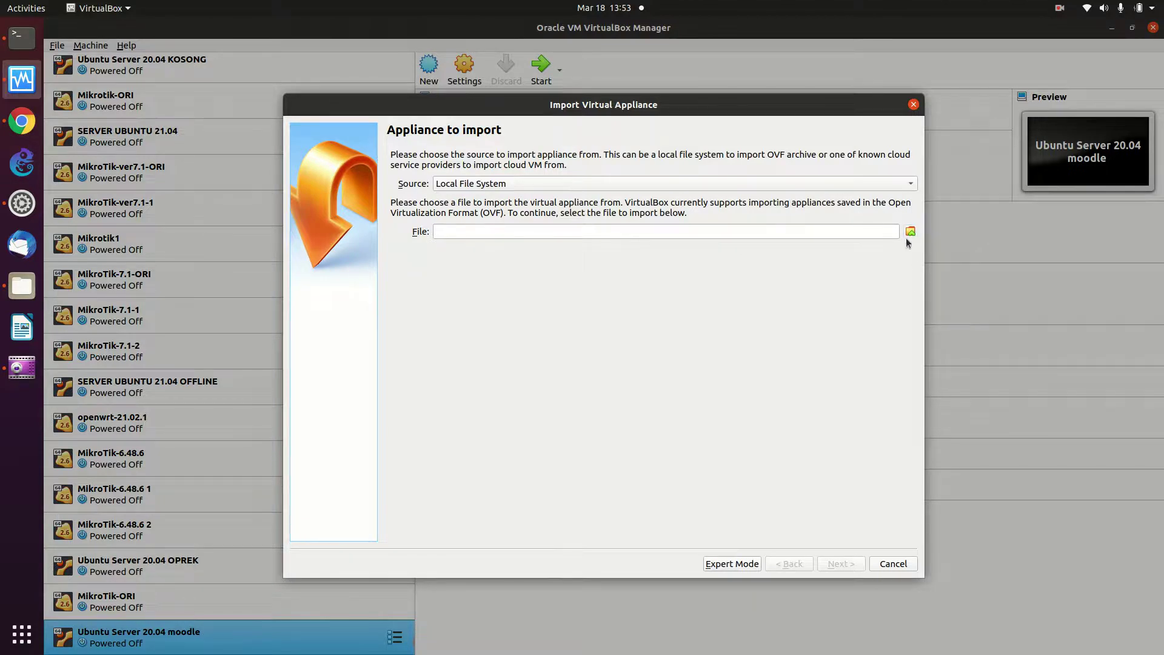
Choose Downloads/chr-6.49.5.ova as the appliance file to import
left_click(911, 232)
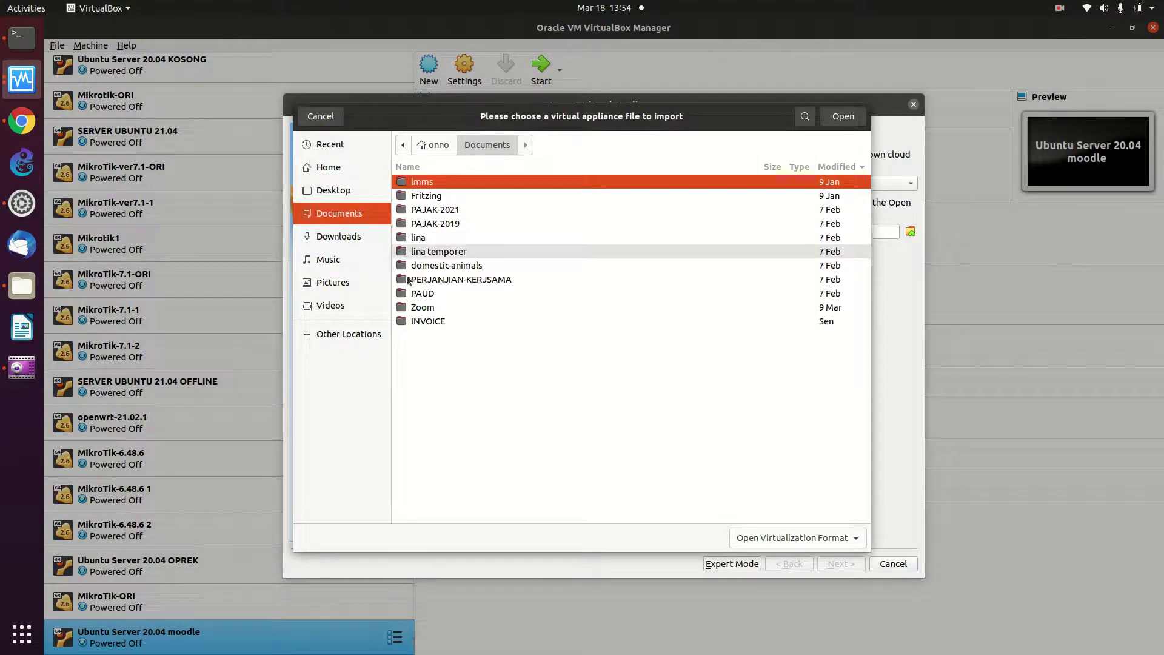
left_click(340, 236)
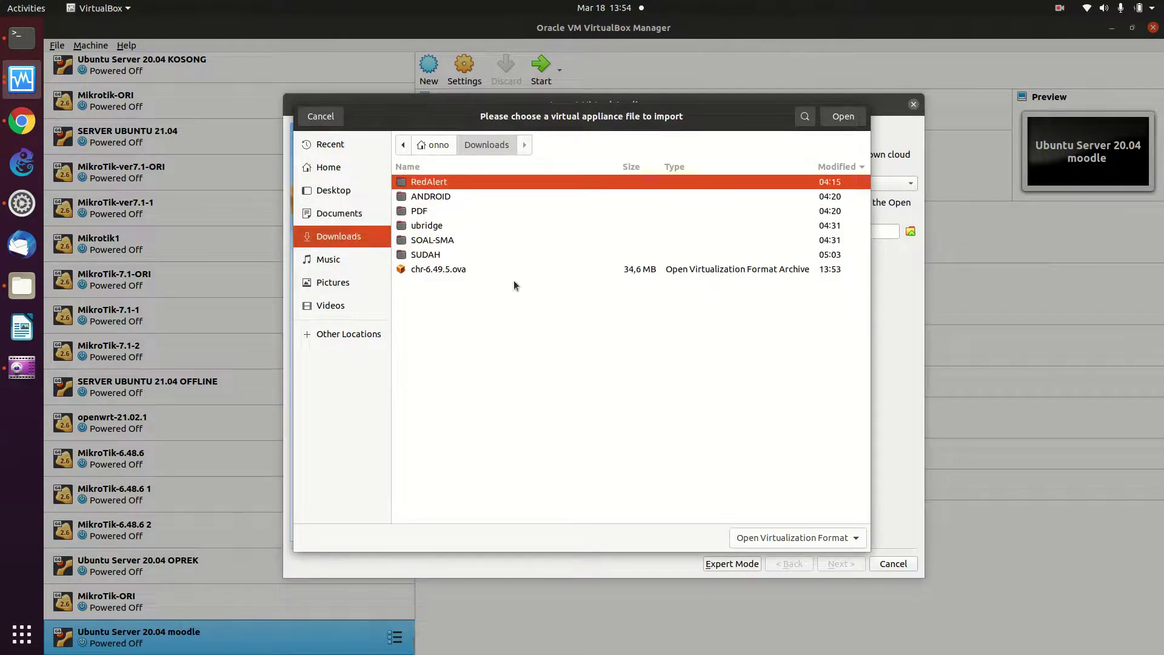
left_click(484, 271)
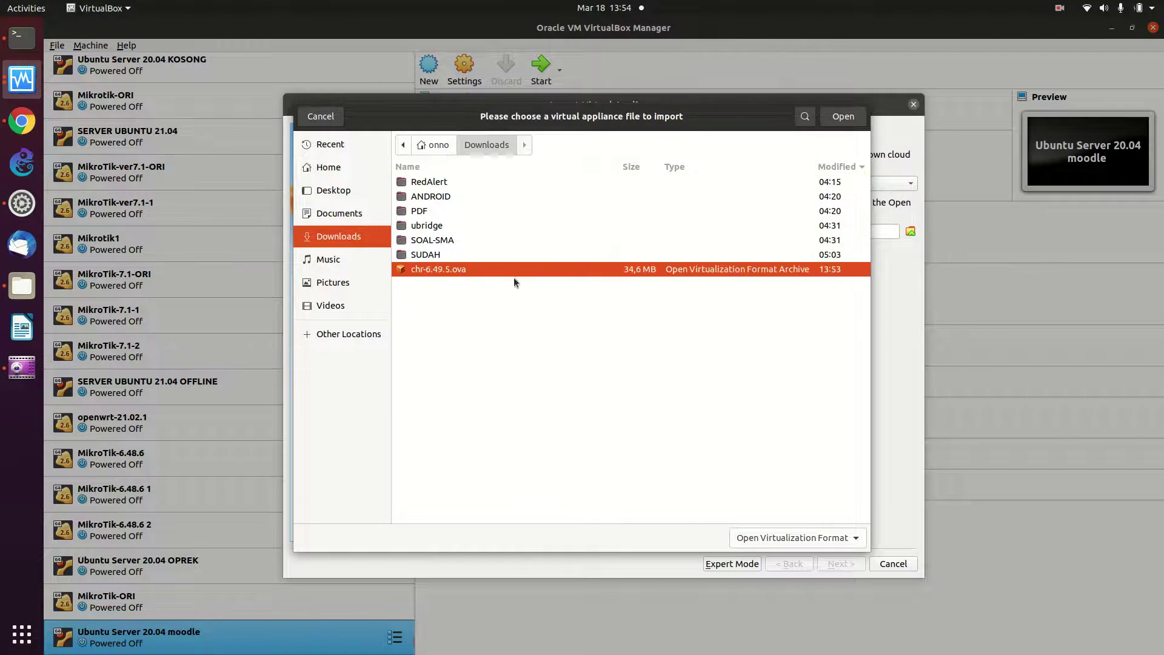
left_click(750, 539)
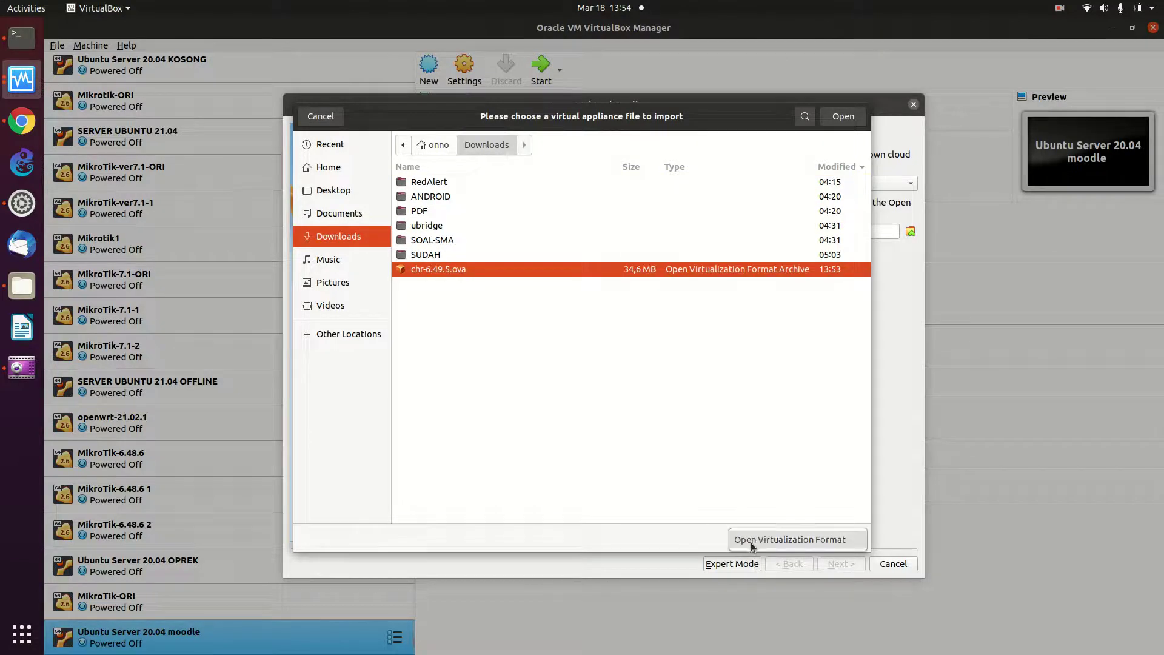
left_click(808, 540)
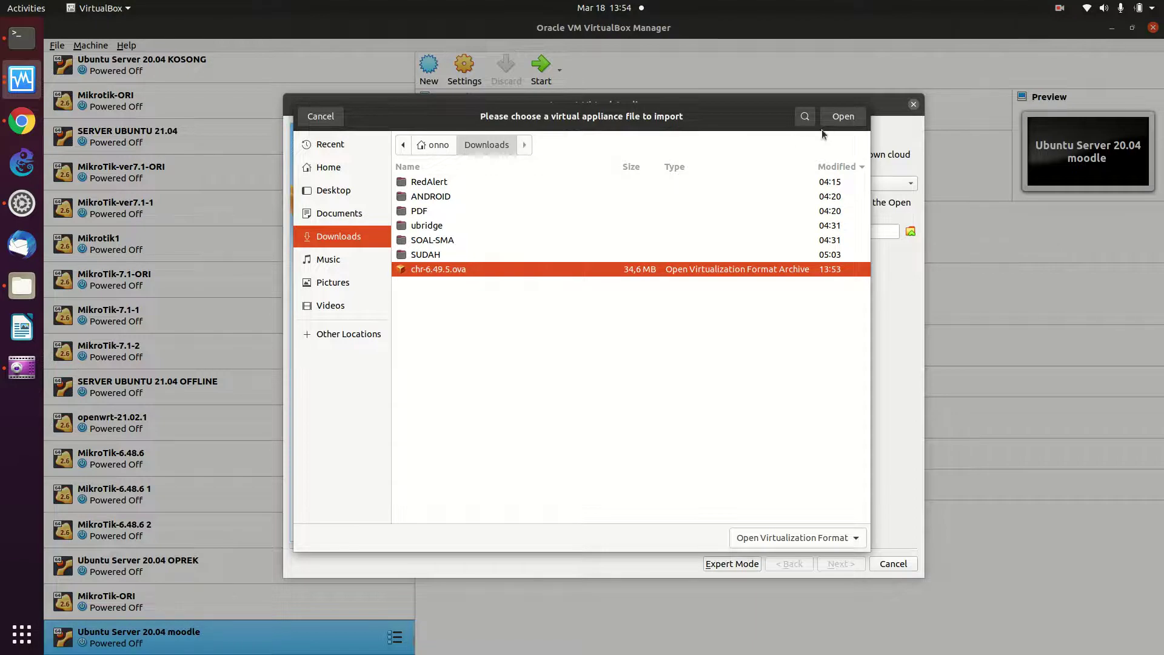
left_click(840, 117)
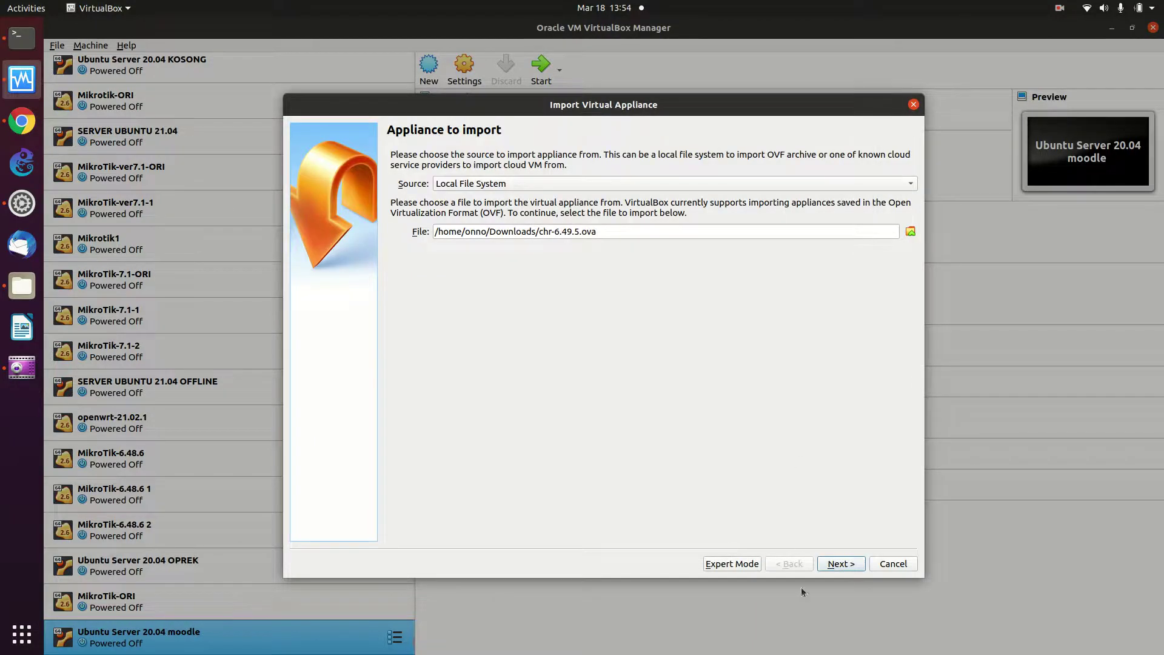
Go to Appliance settings and set MAC Address Policy to generate new addresses for all adapters
left_click(839, 564)
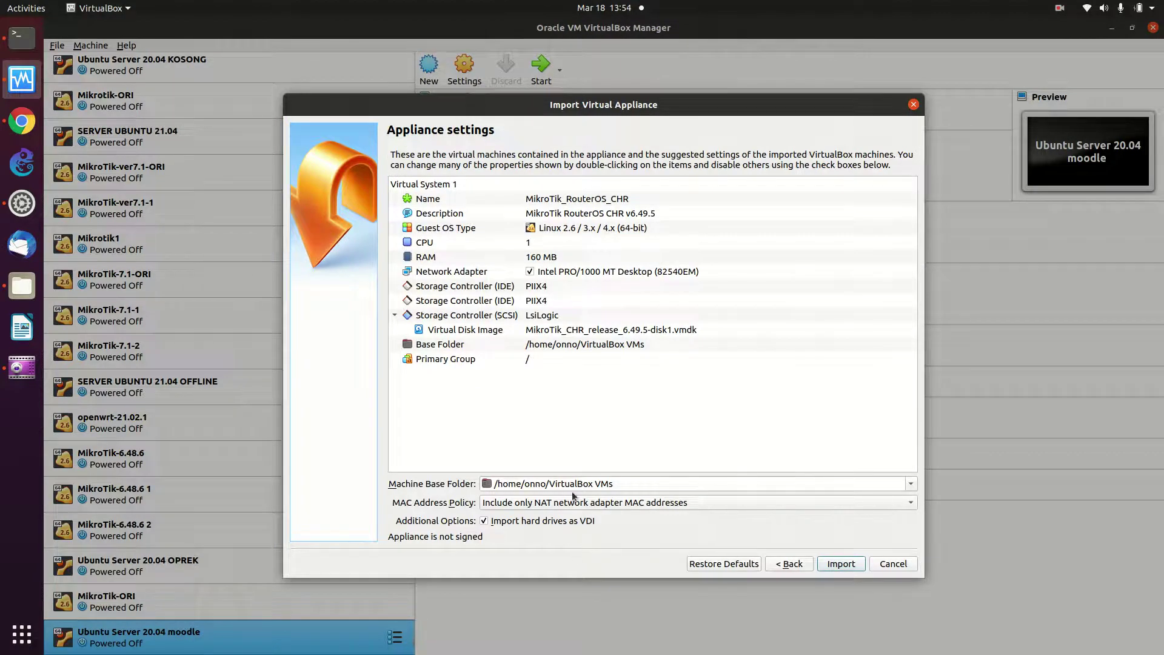
left_click(518, 503)
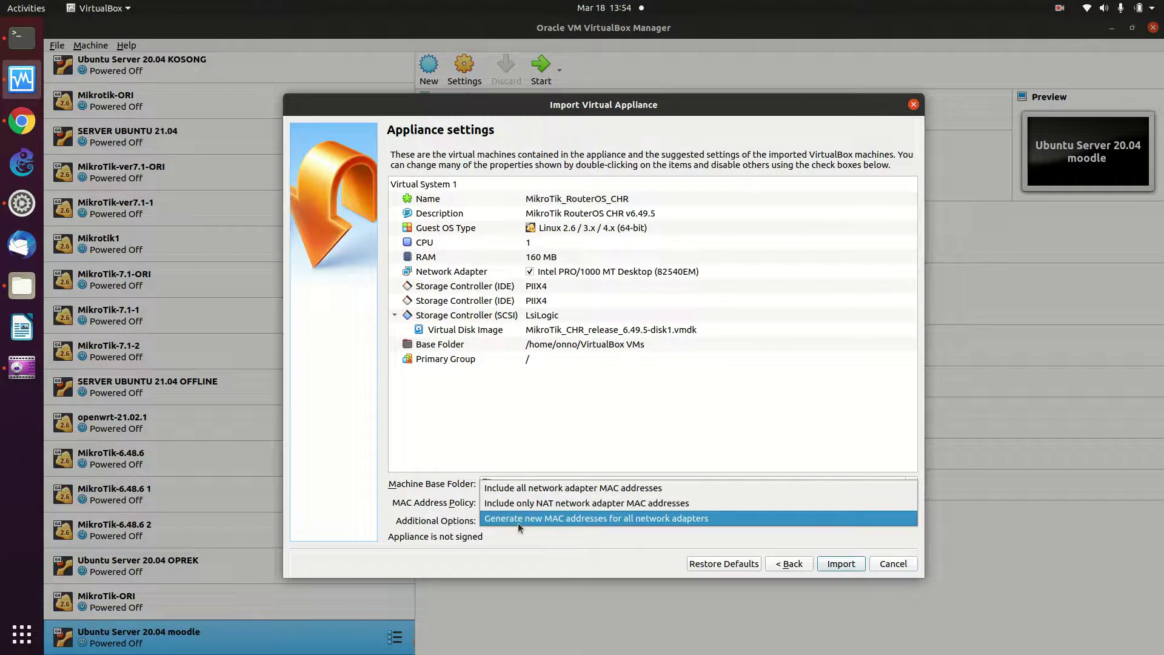
left_click(514, 518)
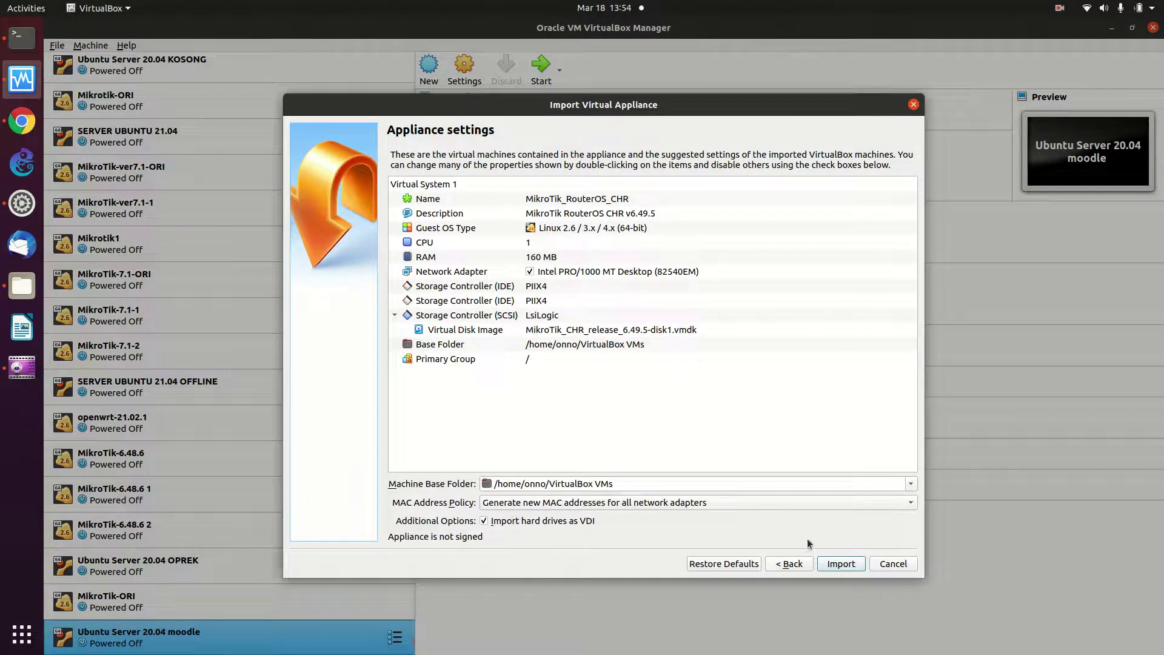
Import the appliance so the powered-off MikroTik_RouterOS_CHR VM (160 MB memory) appears
left_click(825, 565)
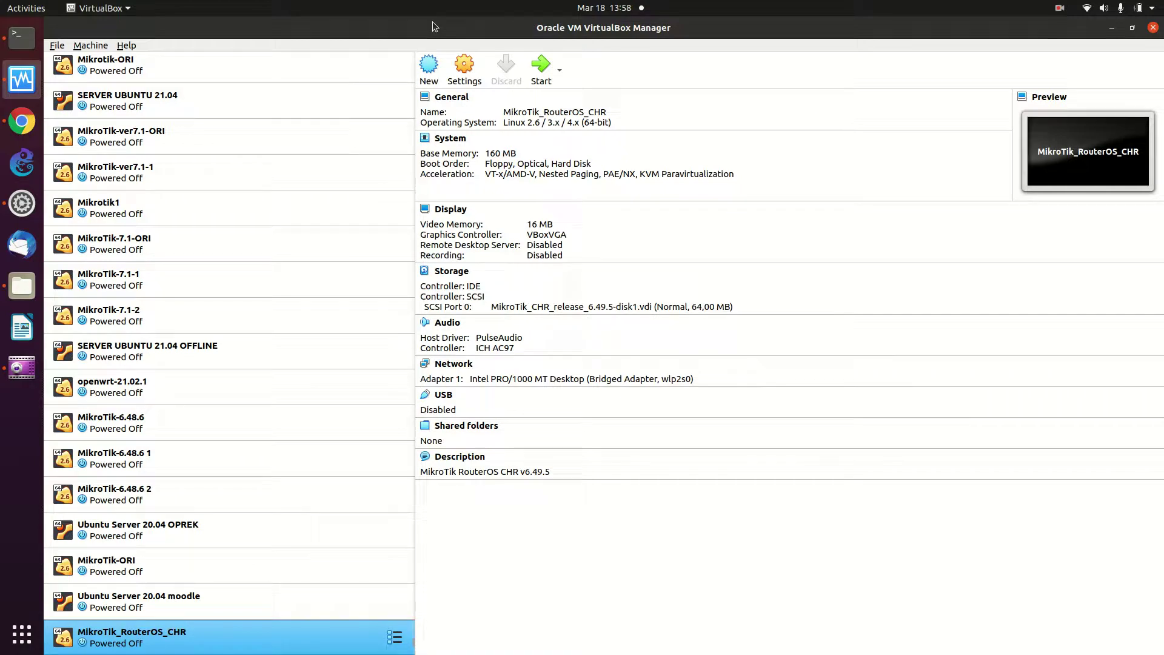
Clone MikroTik_RouterOS_CHR, naming the clone MikroTik_Tangsel1
right_click(362, 625)
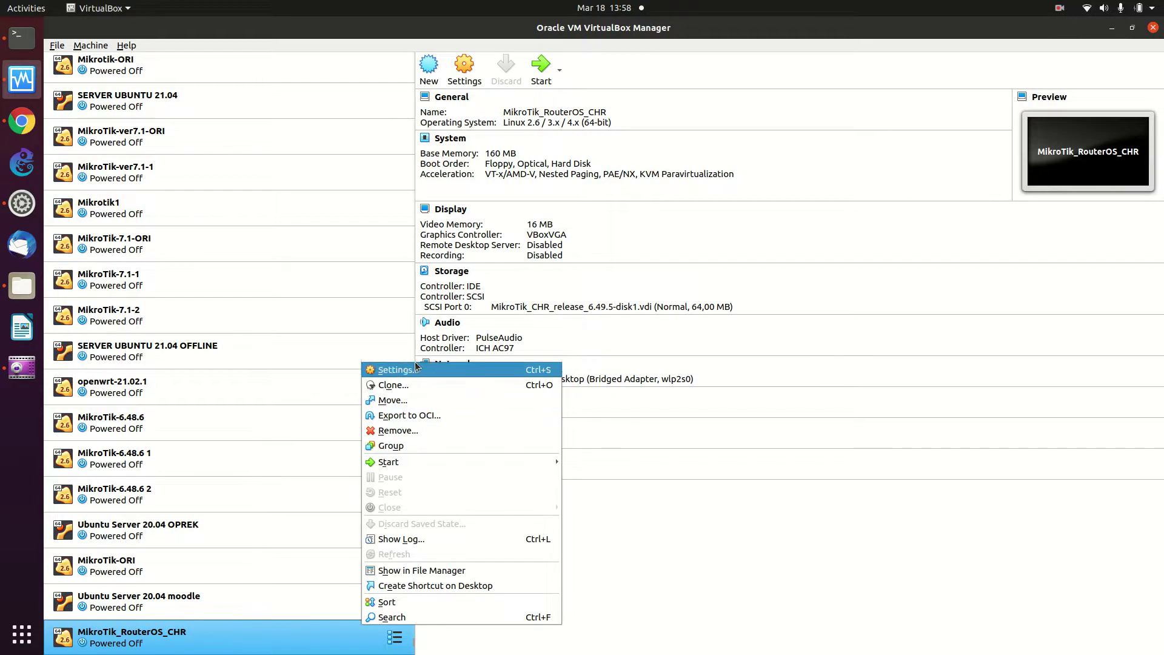
left_click(417, 387)
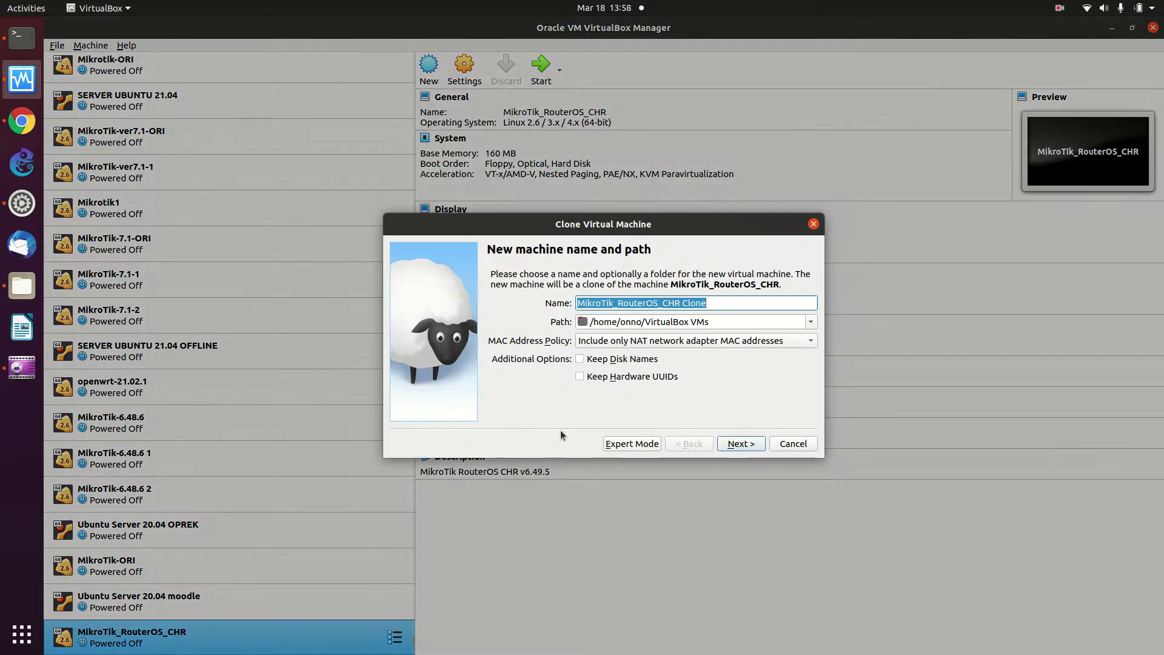
left_click(718, 303)
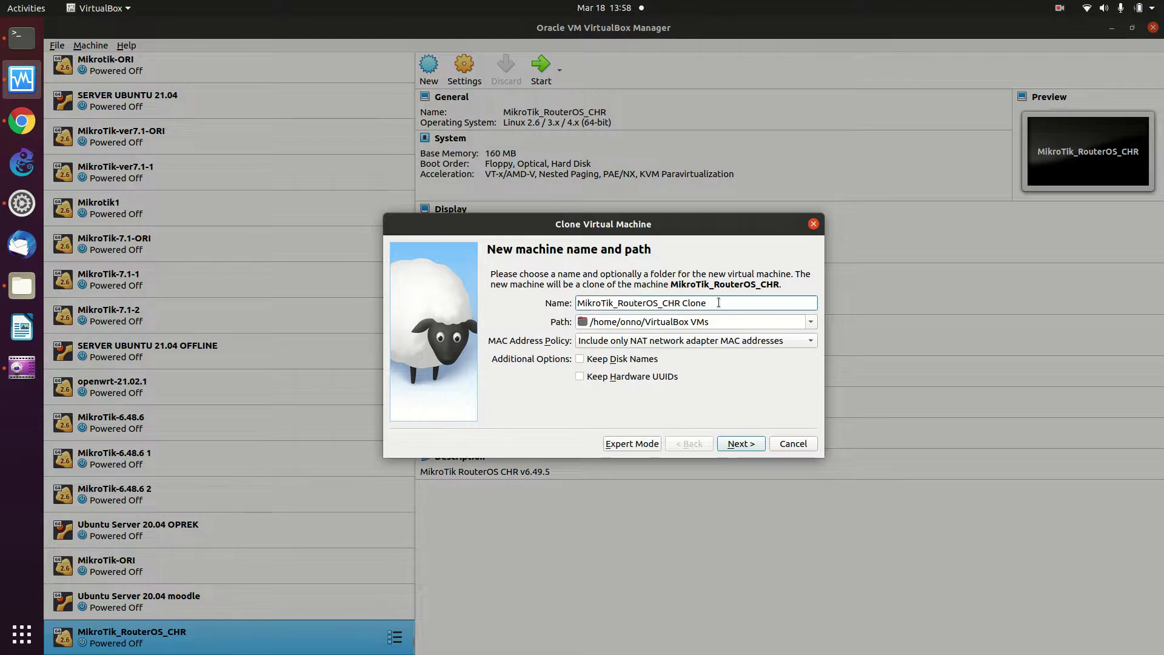
key("BackSpace")
key("BackSpace")
key("BackSpace")
key("BackSpace")
key("BackSpace")
key("BackSpace")
key("BackSpace")
key("BackSpace")
key("BackSpace")
key("BackSpace")
key("BackSpace")
key("BackSpace")
key("BackSpace")
key("BackSpace")
key("BackSpace")
key("BackSpace")
key("BackSpace")
key("BackSpace")
key("BackSpace")
key("BackSpace")
key("BackSpace")
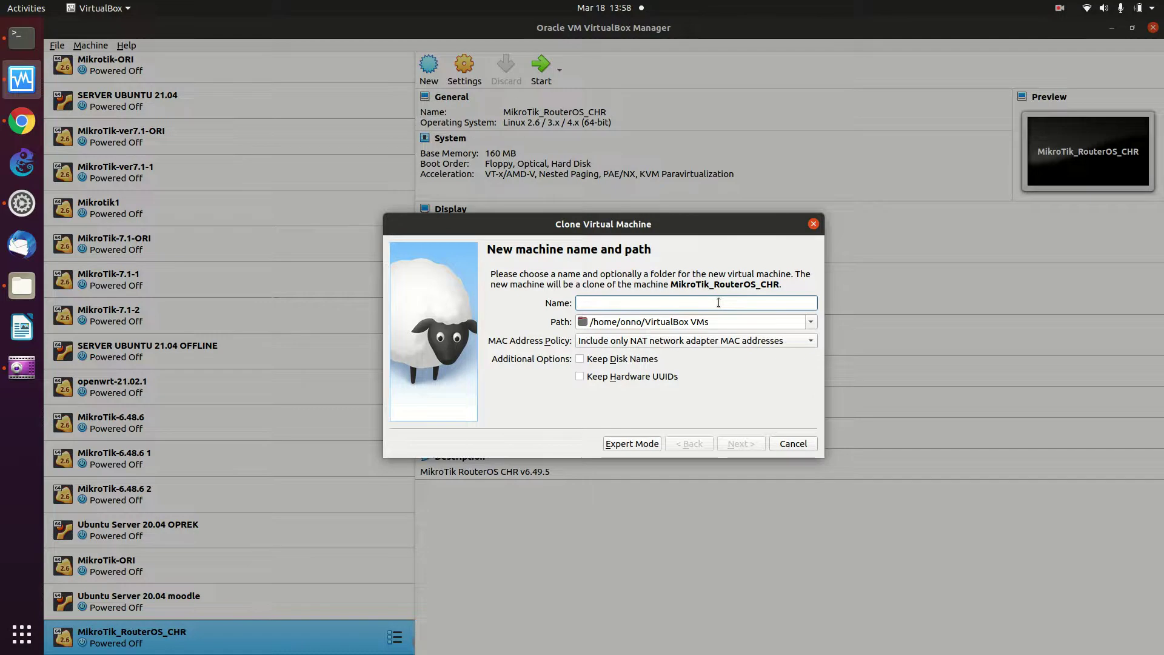
key("ctrl+z")
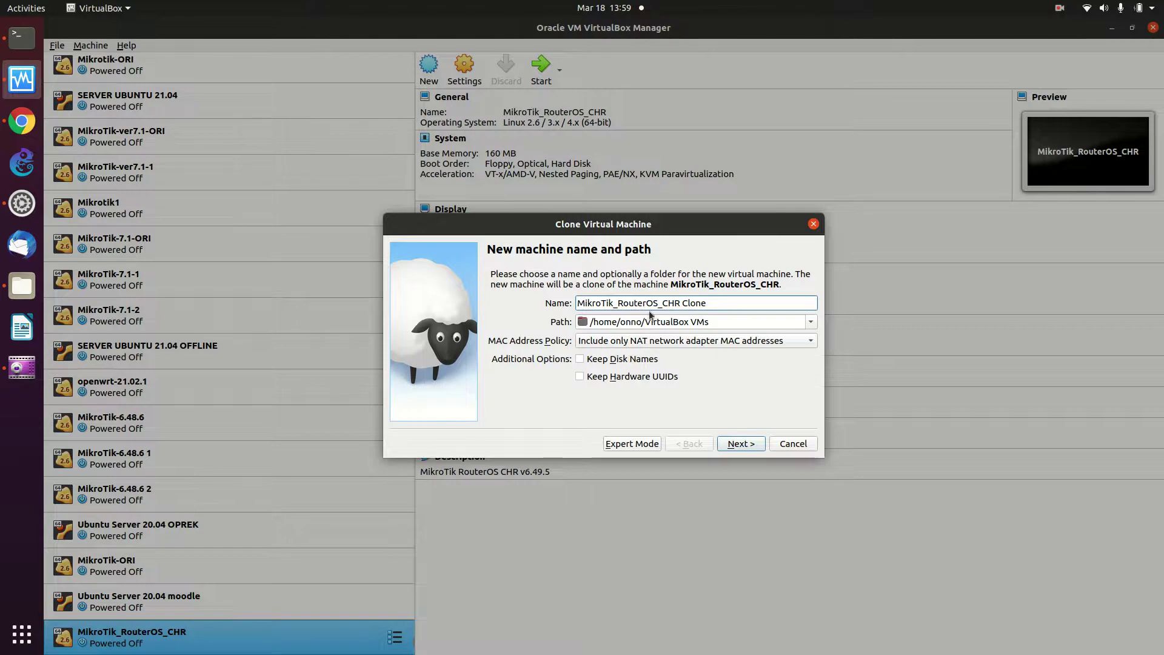
left_click_drag(623, 303, 701, 310)
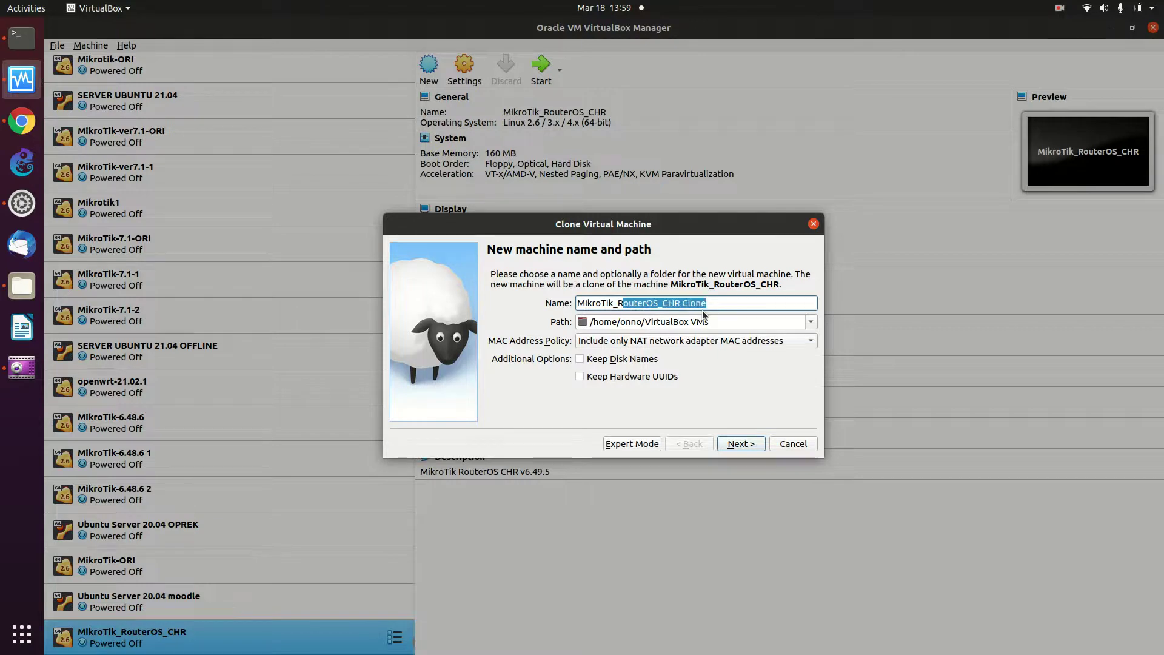
key("BackSpace")
key("BackSpace")
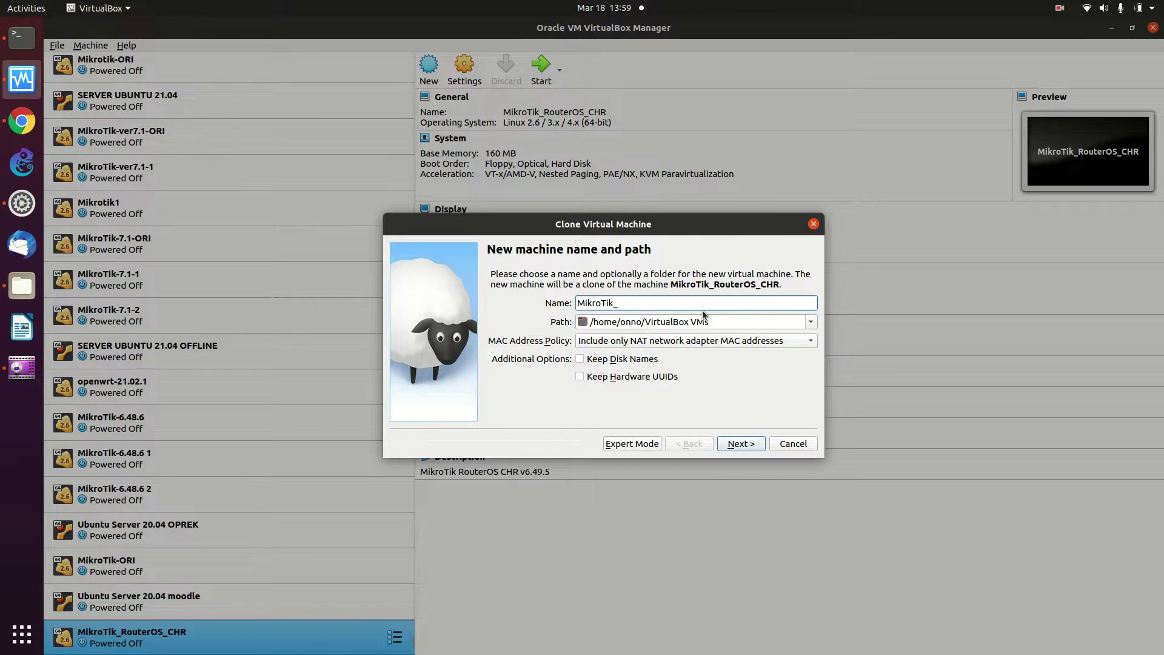
type("Tangsel1")
Generate new MAC addresses for all adapters and create it as a full clone
left_click(729, 342)
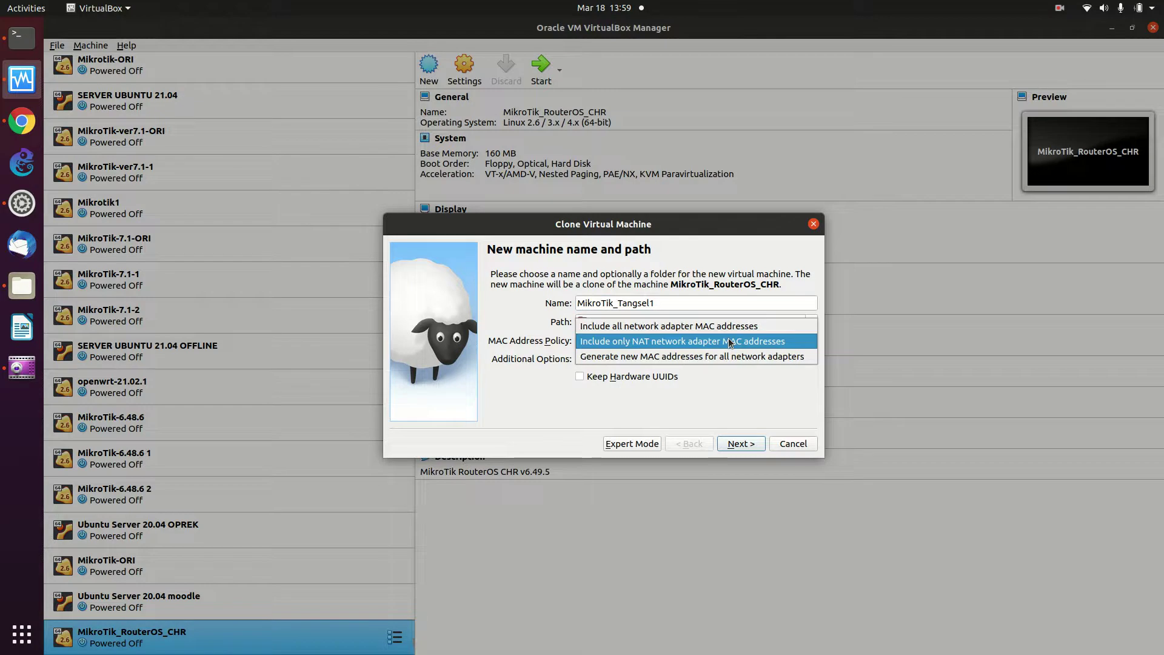
left_click(718, 356)
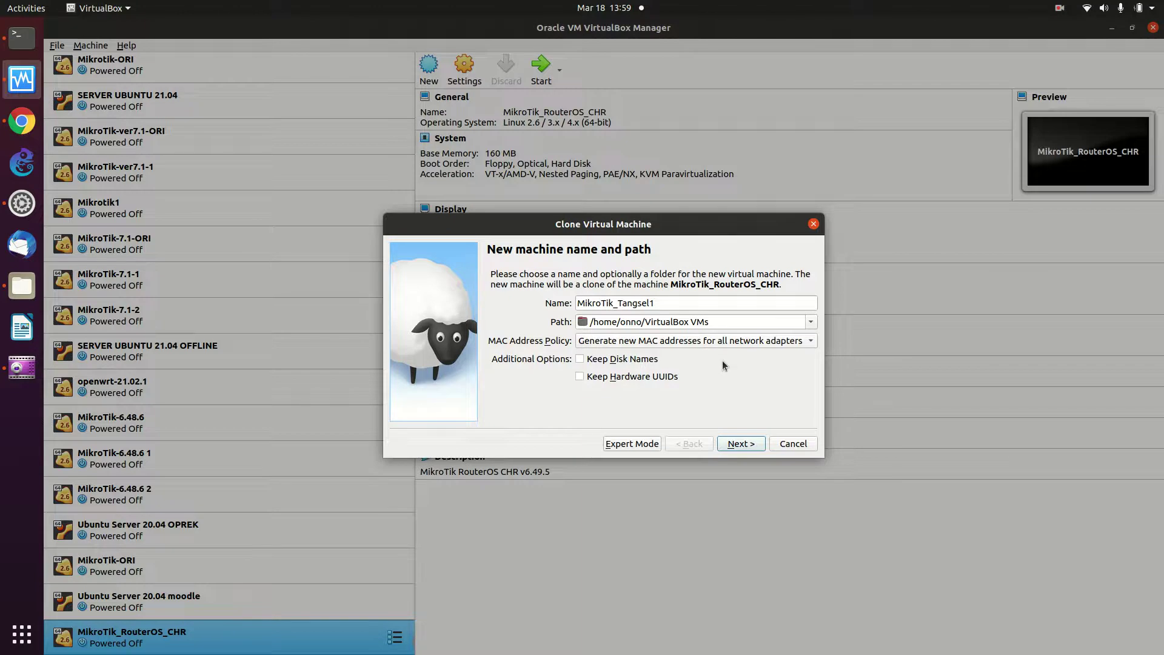
left_click(734, 444)
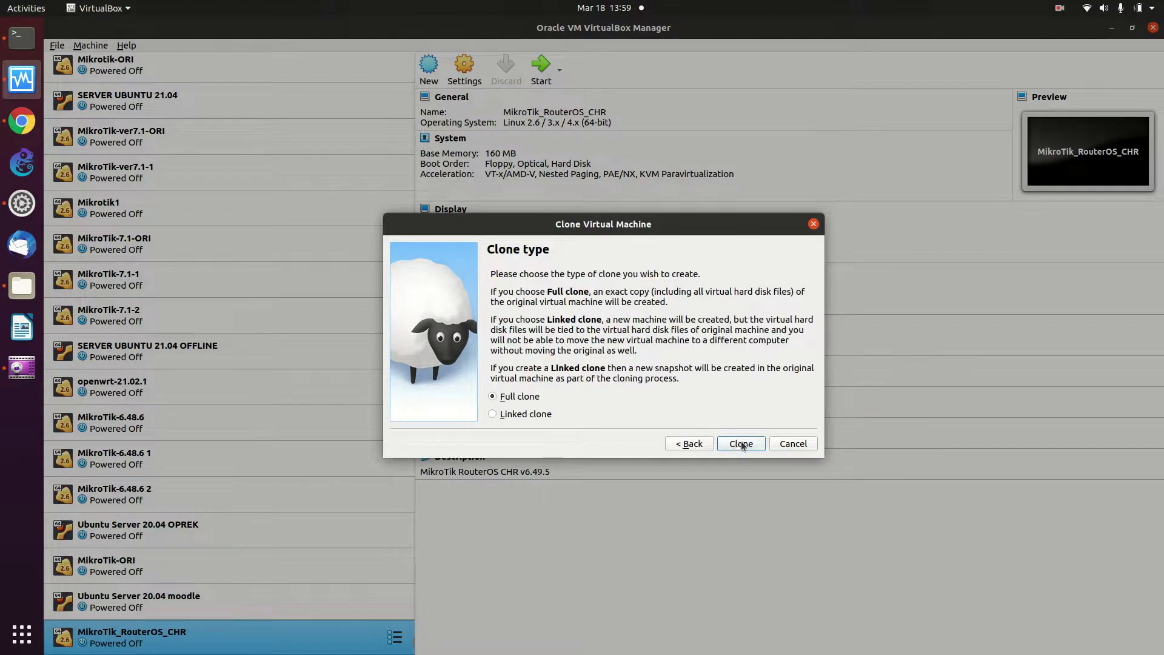
left_click(741, 443)
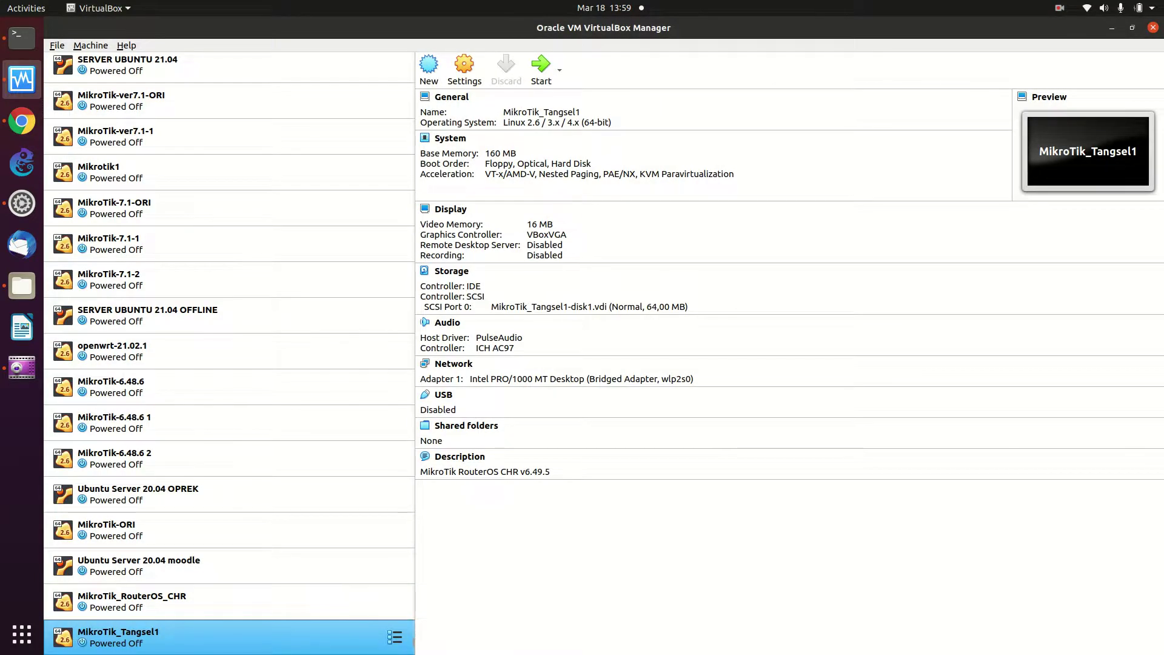
Clone MikroTik_Tangsel1 as MikroTik_Tangsel2, a full clone with new MACs on all adapters
right_click(288, 642)
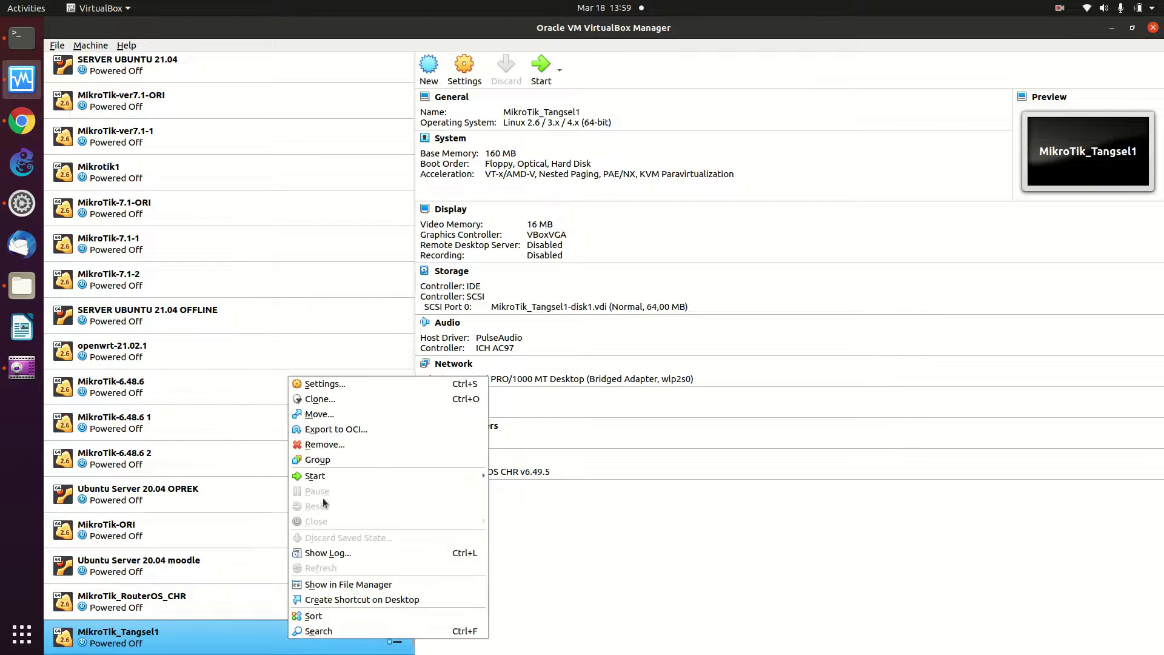
left_click(382, 401)
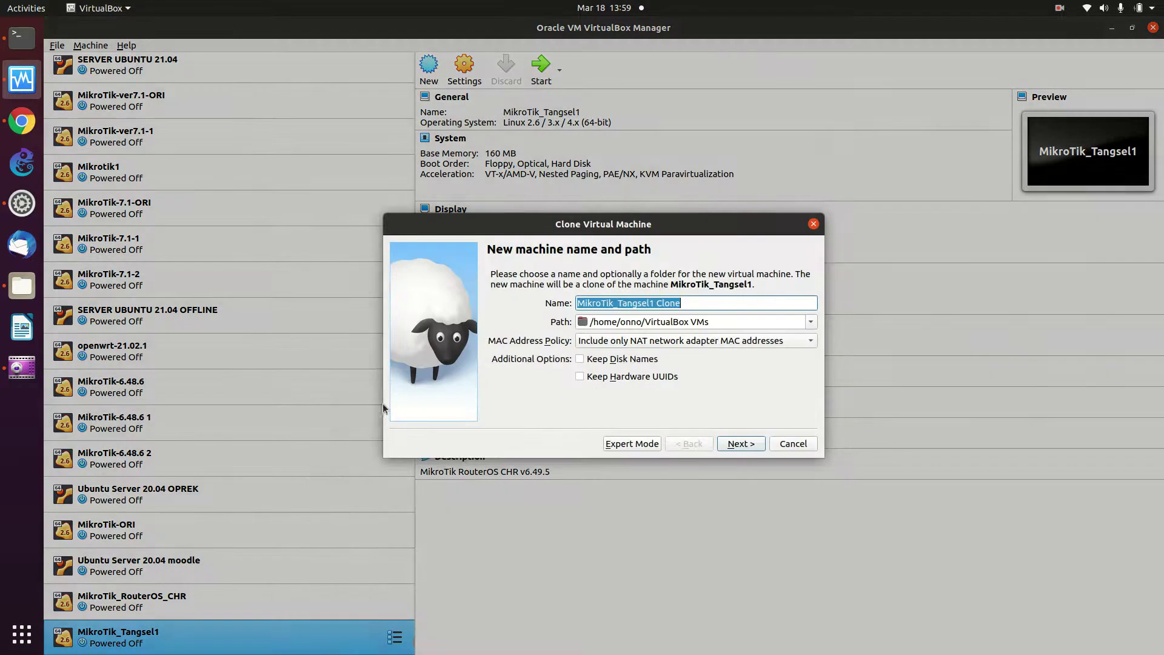
left_click(731, 301)
key("BackSpace")
key("BackSpace")
key("BackSpace")
key("BackSpace")
key("BackSpace")
key("BackSpace")
key("BackSpace")
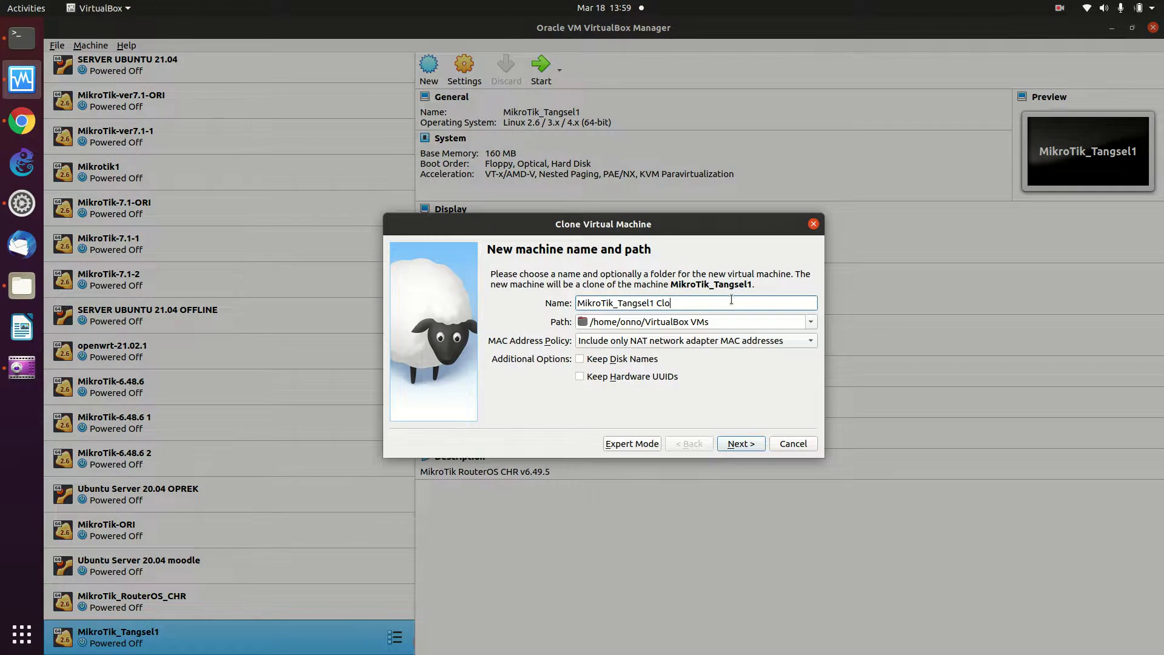
type("2")
left_click(641, 341)
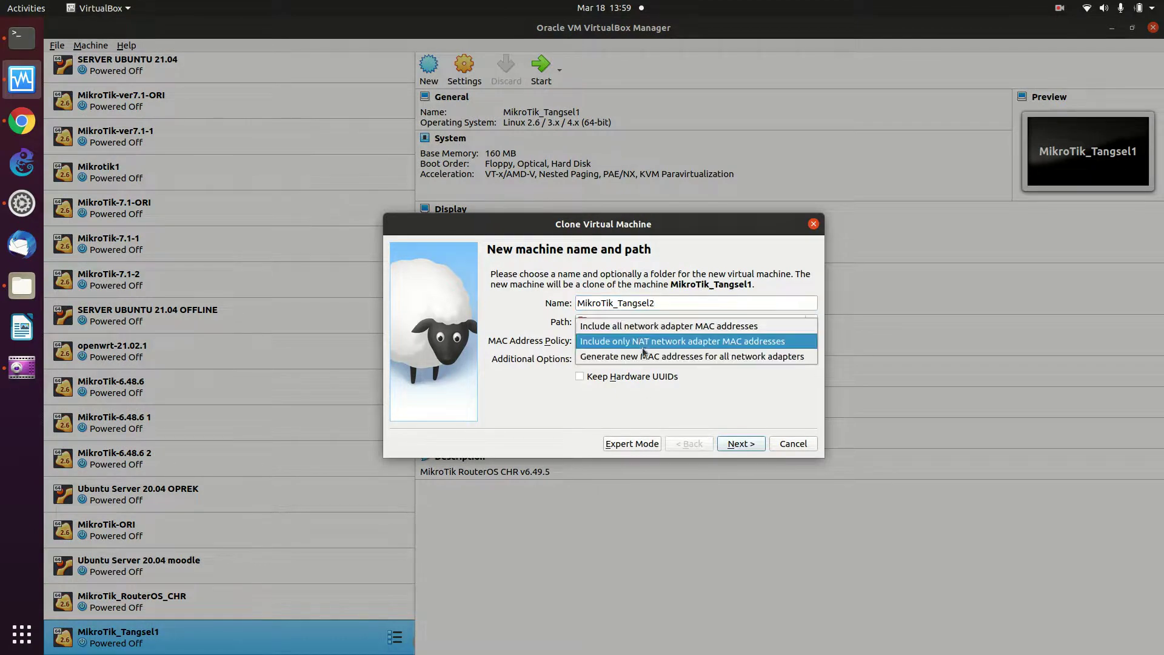
left_click(643, 356)
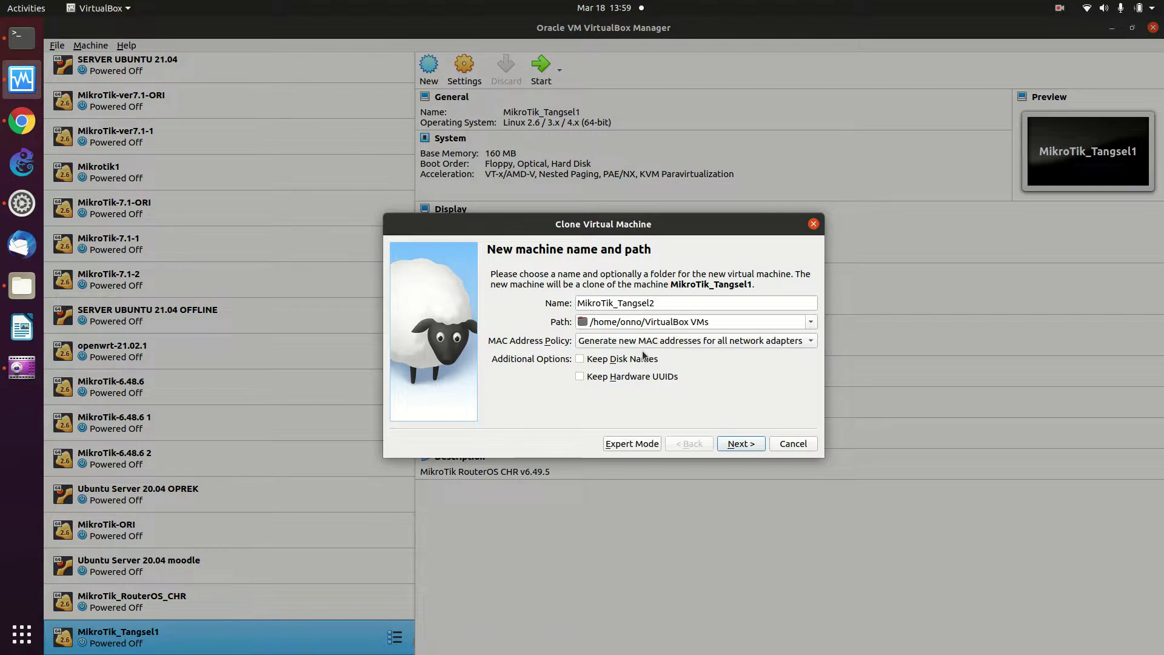
left_click(721, 445)
left_click(752, 447)
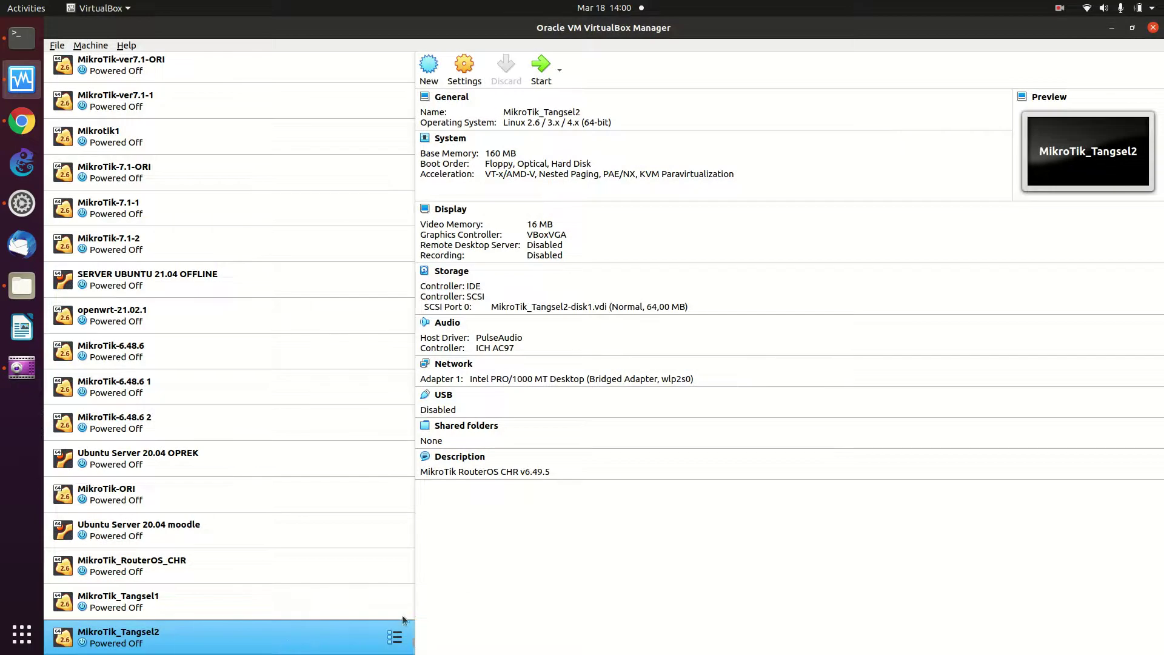
Clone MikroTik_Tangsel2 as MikroTik_Tangsel3 with new MACs for all adapters, then view MikroTik_Tangsel1's details
right_click(290, 644)
left_click(377, 401)
left_click(728, 301)
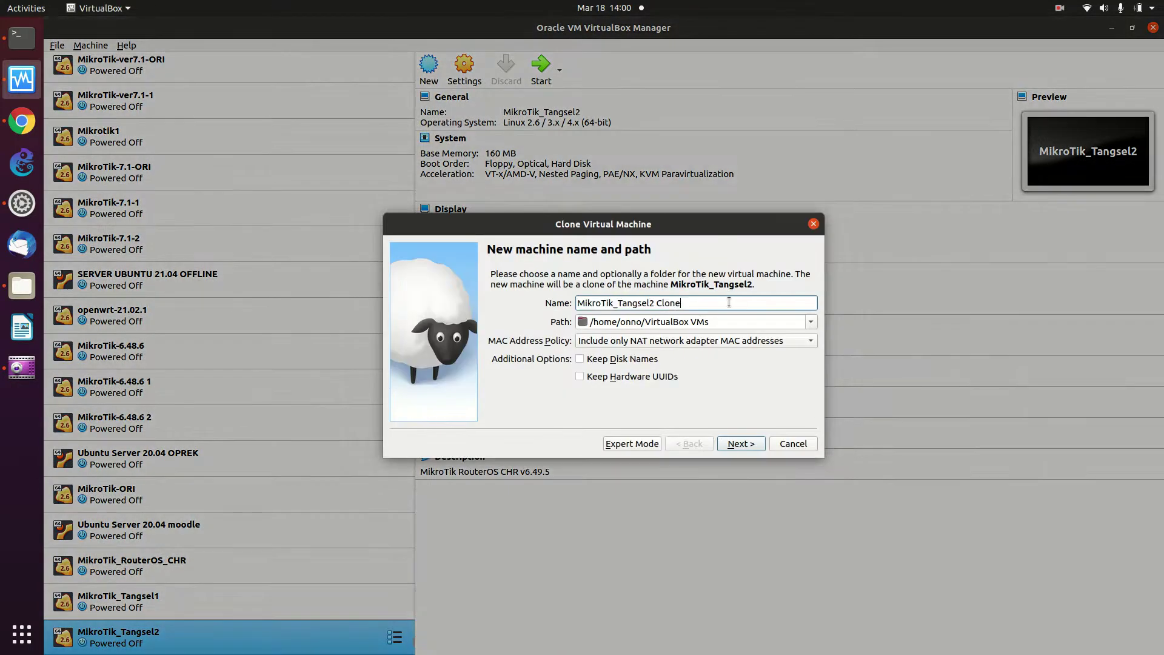
key("BackSpace")
key("BackSpace")
key("BackSpace")
key("BackSpace")
key("BackSpace")
key("BackSpace")
key("BackSpace")
type("3")
left_click(682, 341)
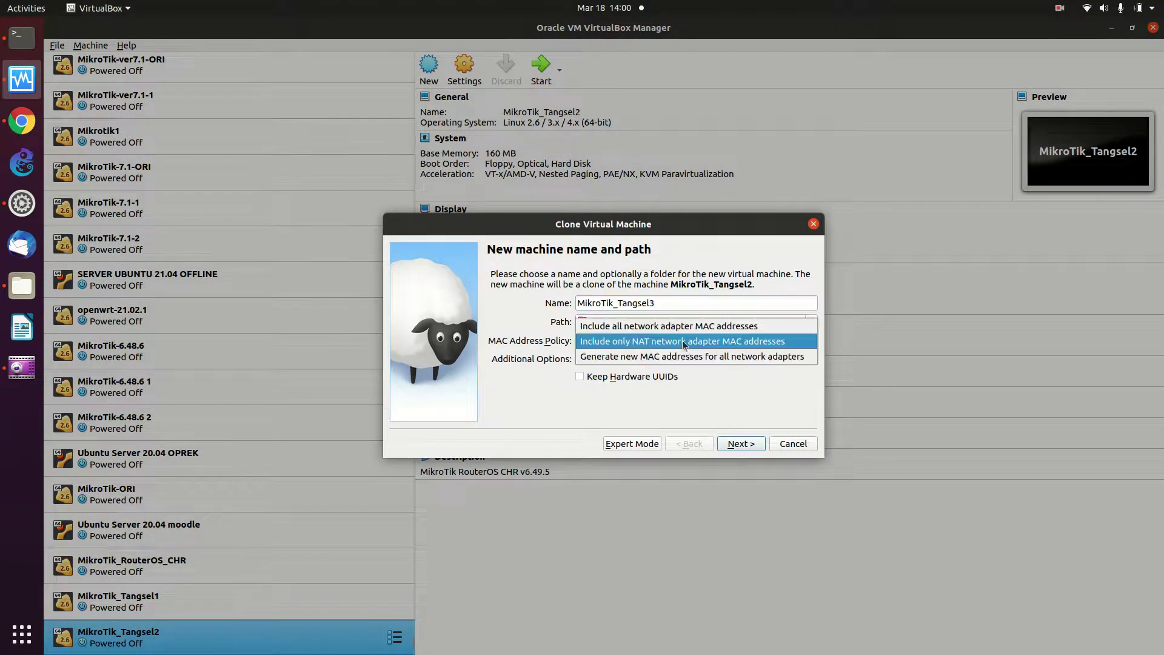
left_click(683, 358)
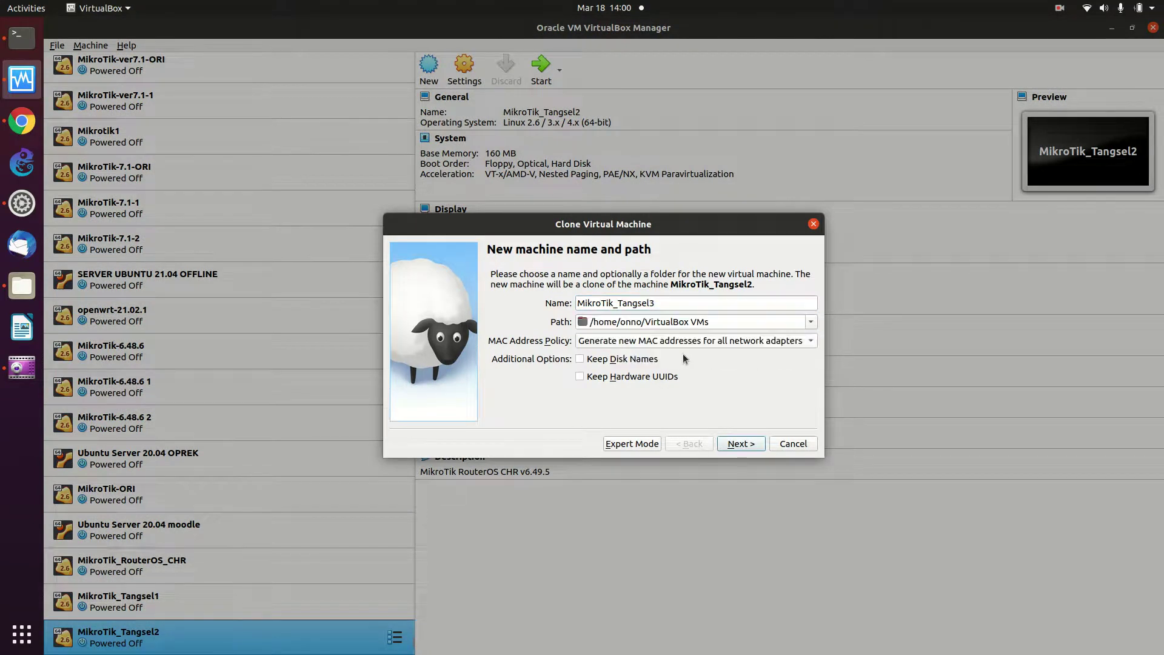
left_click(741, 441)
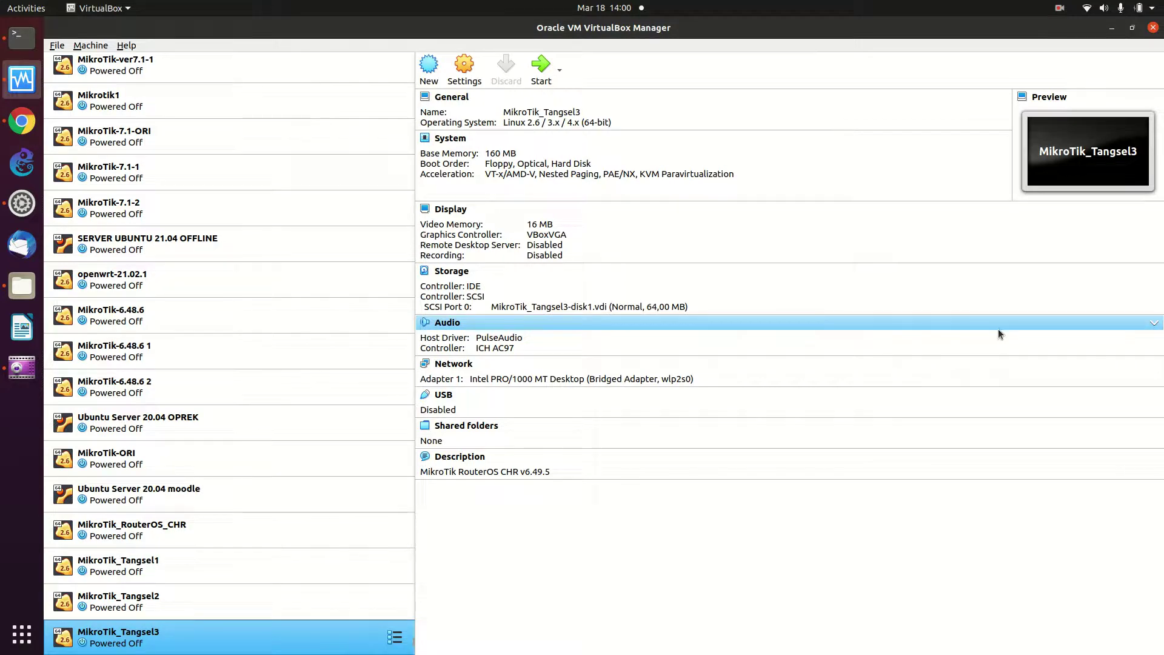
left_click(334, 567)
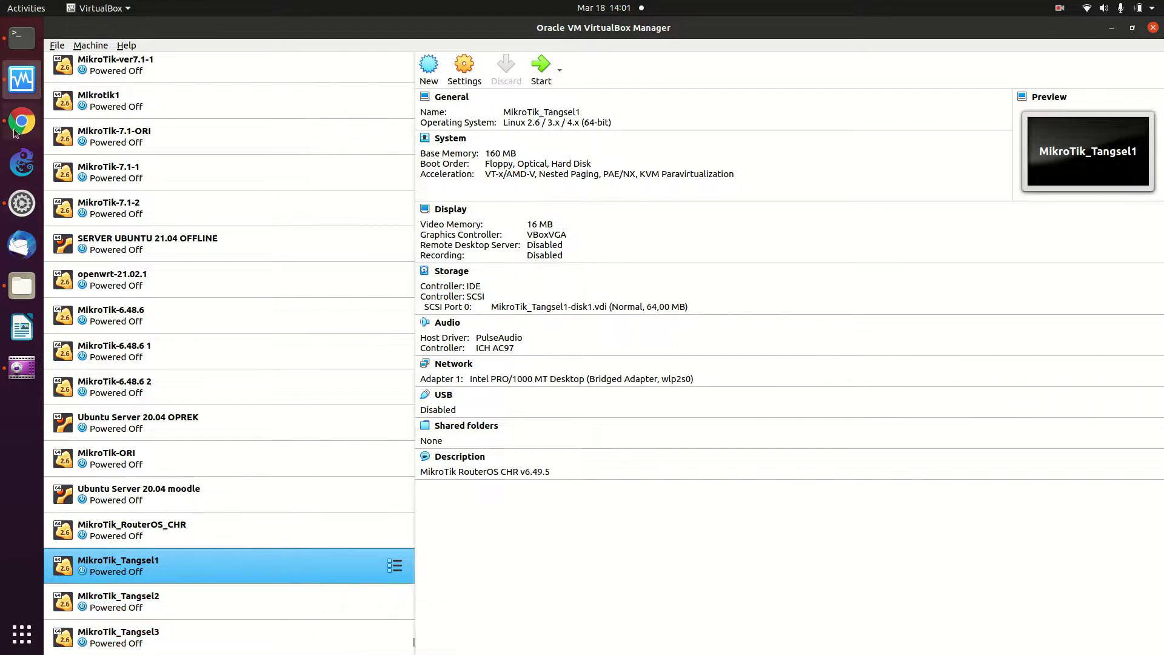
Start GNS3 from the Ubuntu dock and wait for its Project dialog proposing 'untitled'
left_click(24, 167)
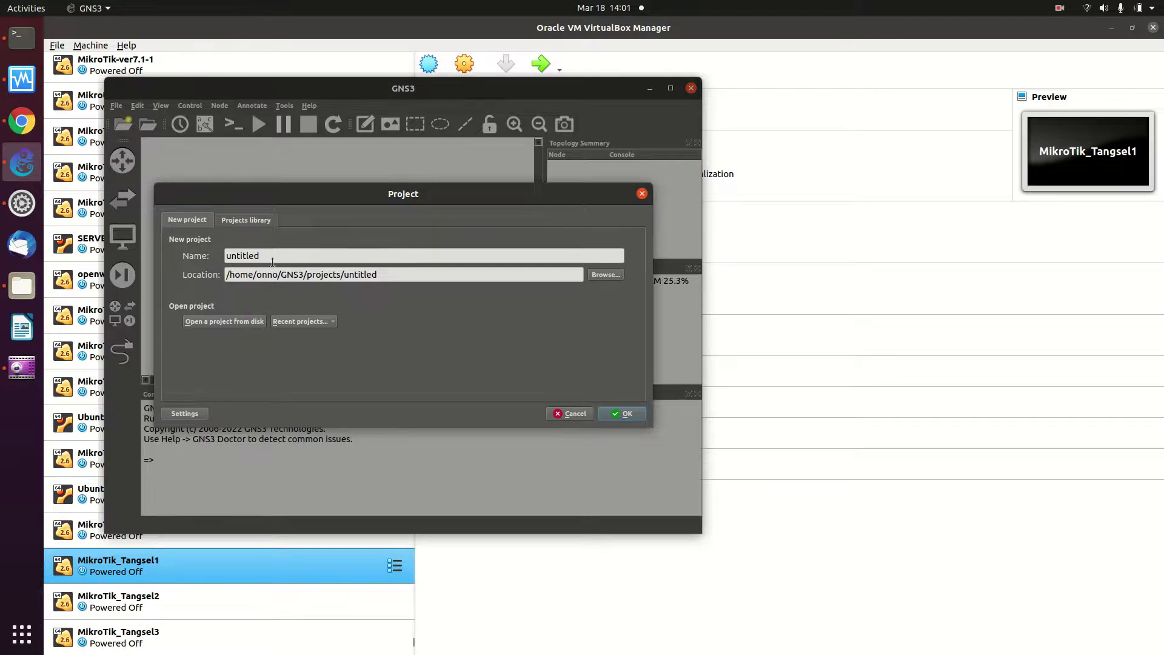
Create the 'untitled' project, overwriting the existing one, decline the update, and maximize GNS3
left_click(621, 417)
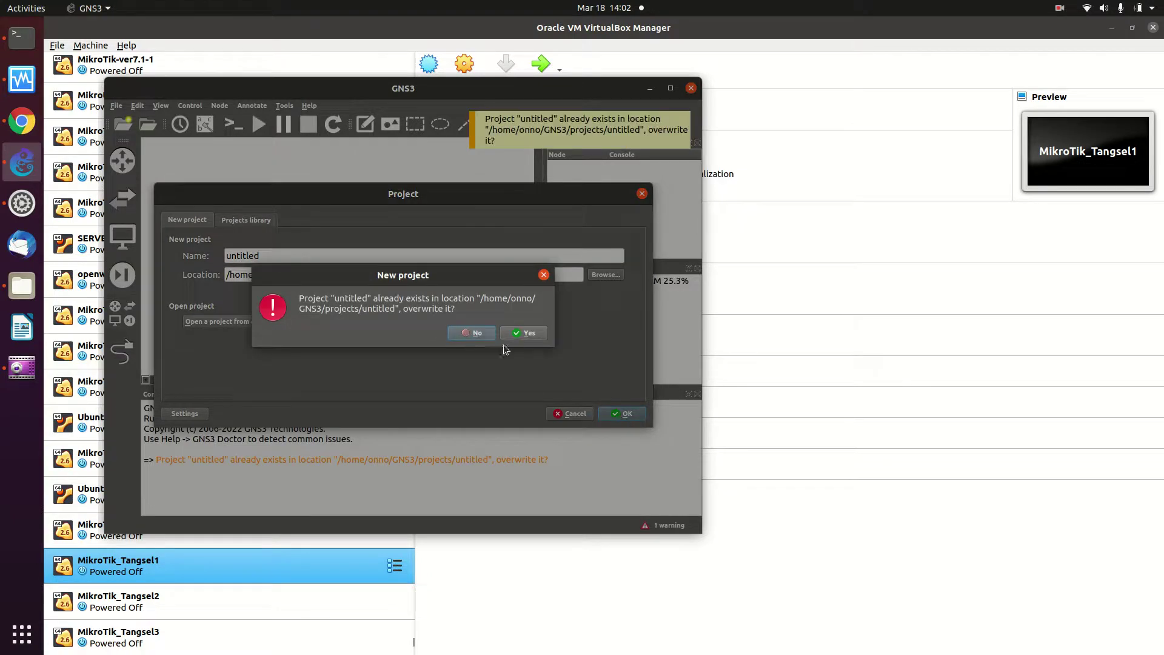
left_click(519, 337)
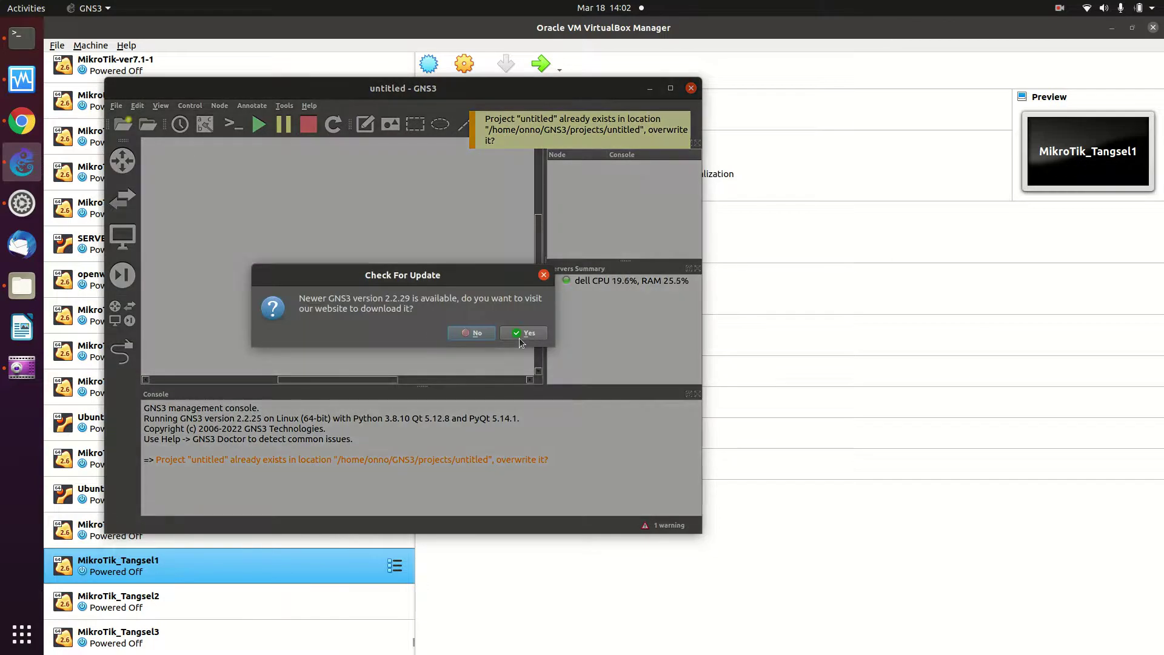
left_click(463, 333)
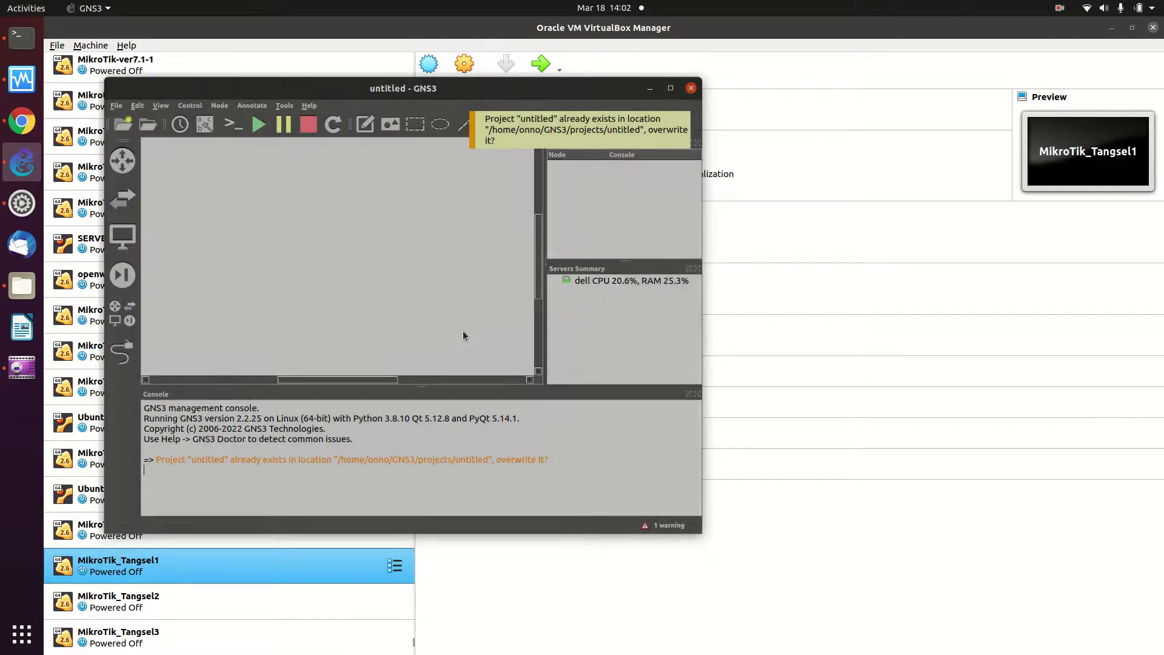
left_click(669, 88)
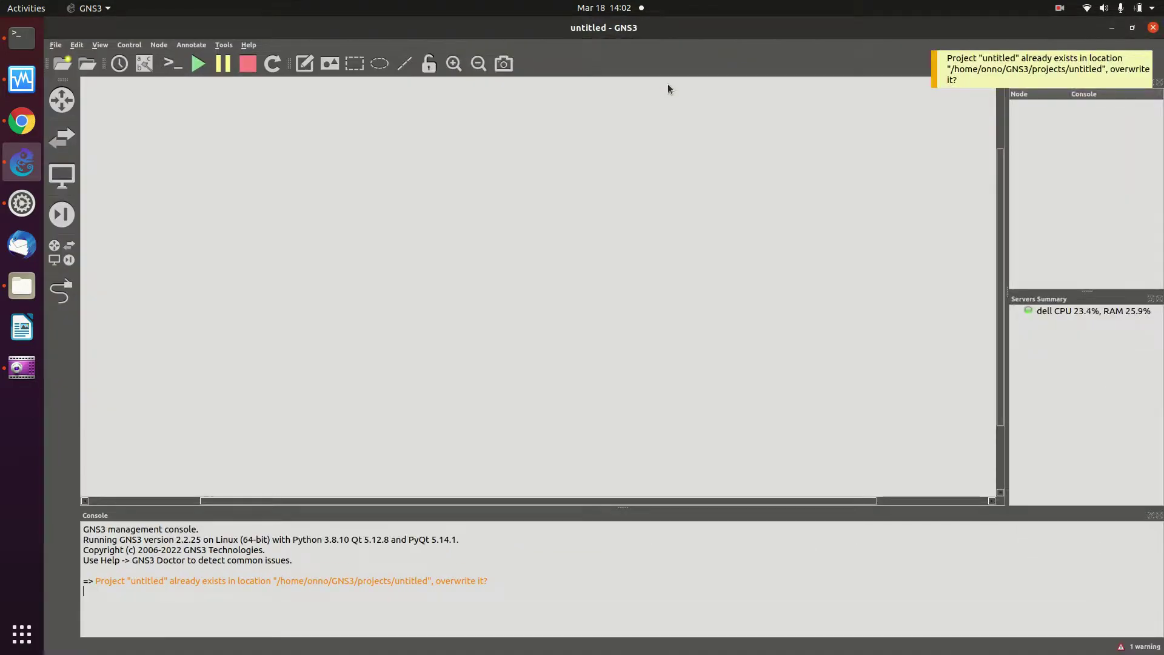
Dismiss the project-already-exists notice and open the Edit menu
left_click(933, 65)
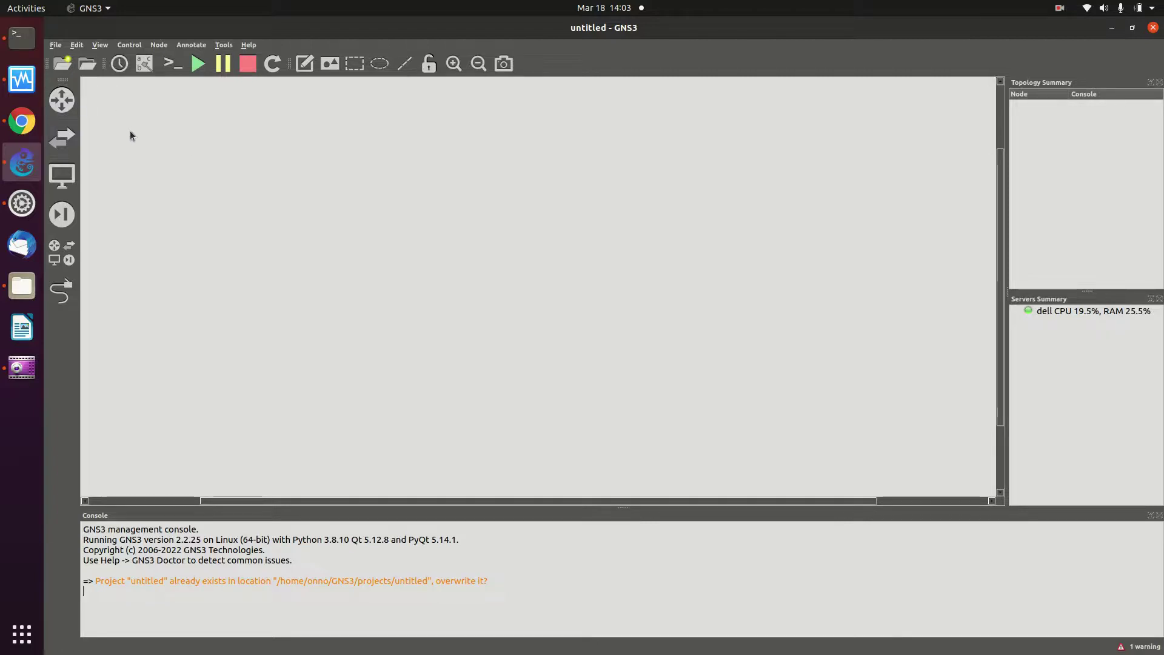
left_click(78, 46)
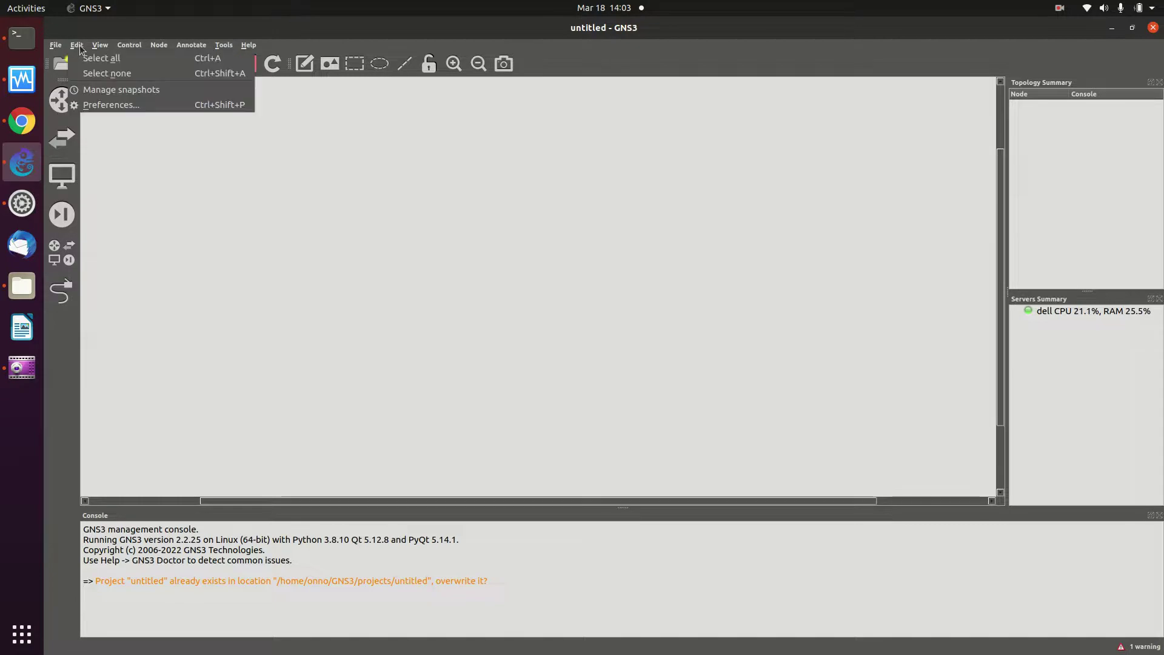
Open GNS3 Preferences, then switch to the Files window showing the Downloads folder
left_click(118, 105)
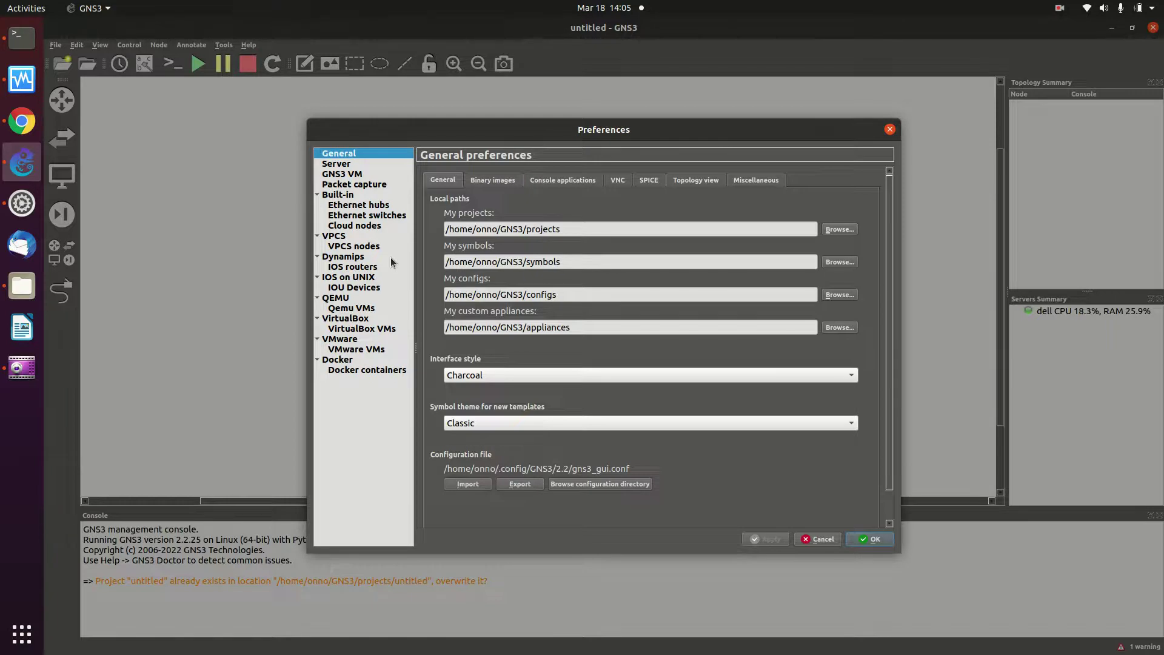
left_click(15, 289)
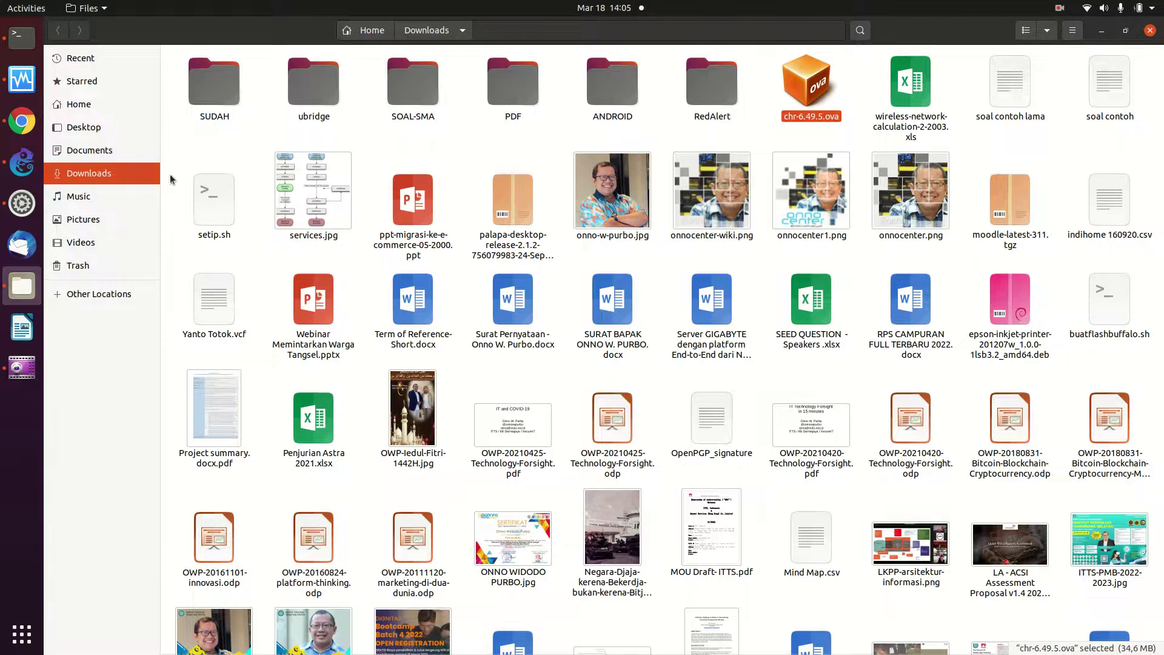
Browse Files to Home > GNS3 > images > CISCO to view the IOS images, then minimize it
left_click(91, 113)
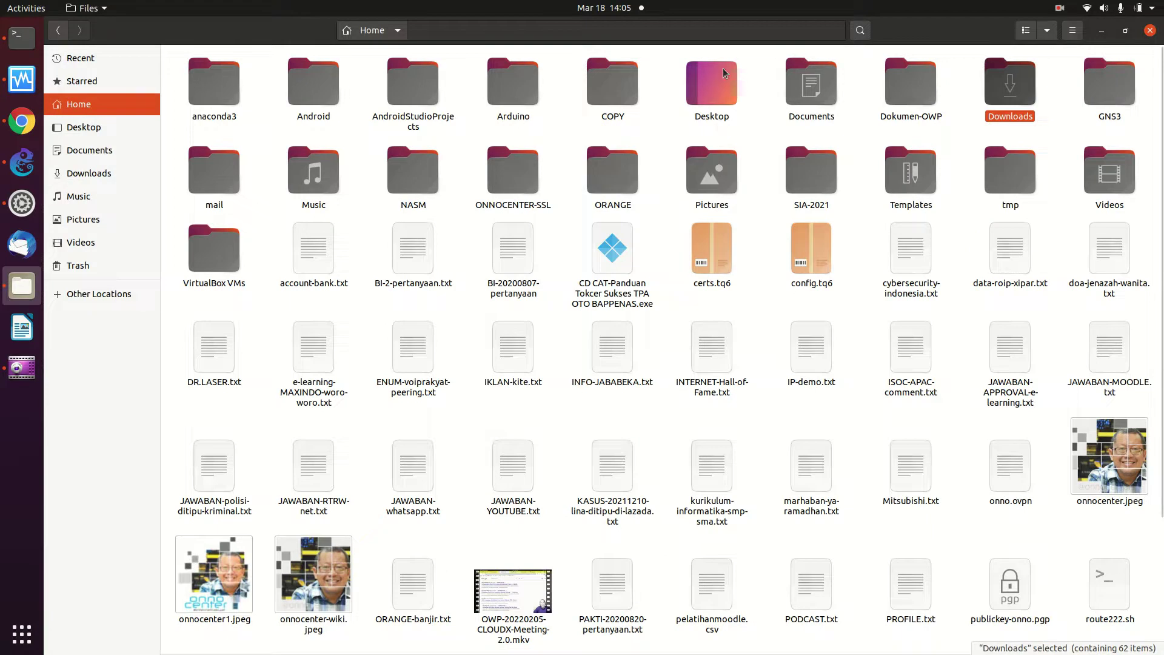
double_click(1120, 69)
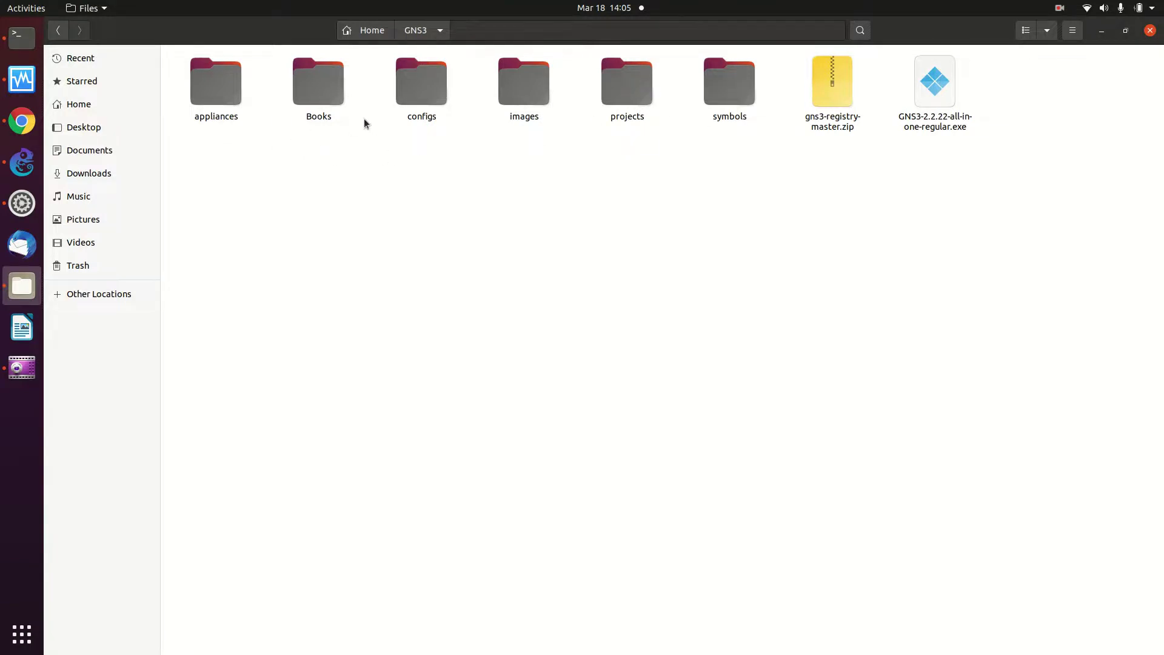
double_click(511, 98)
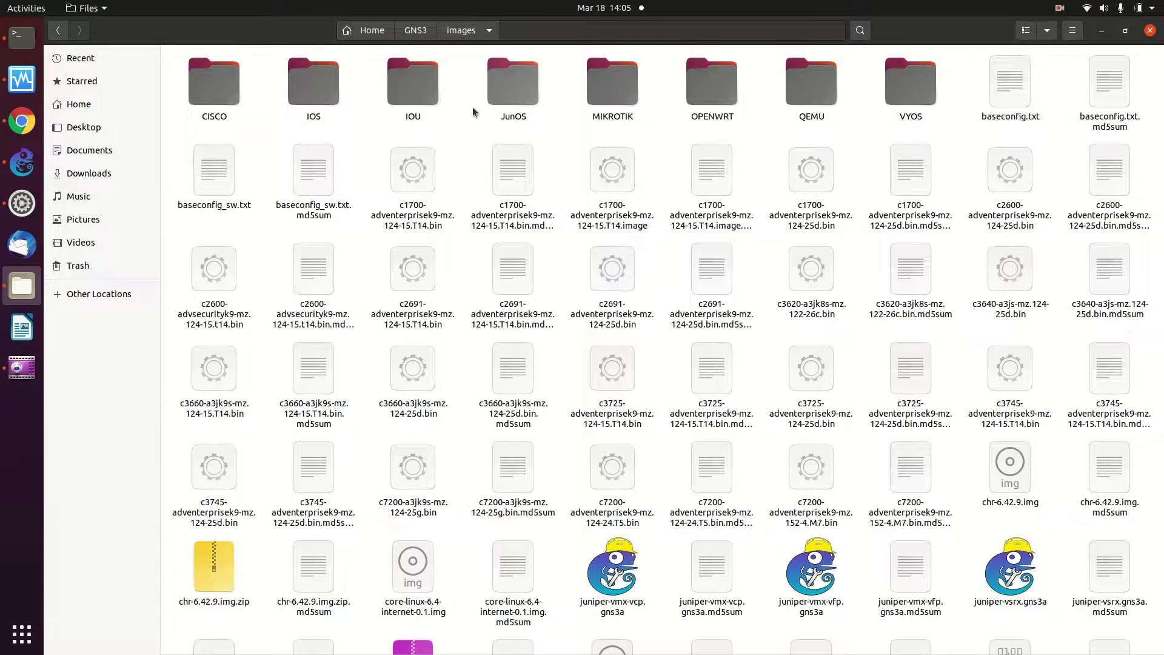
double_click(201, 88)
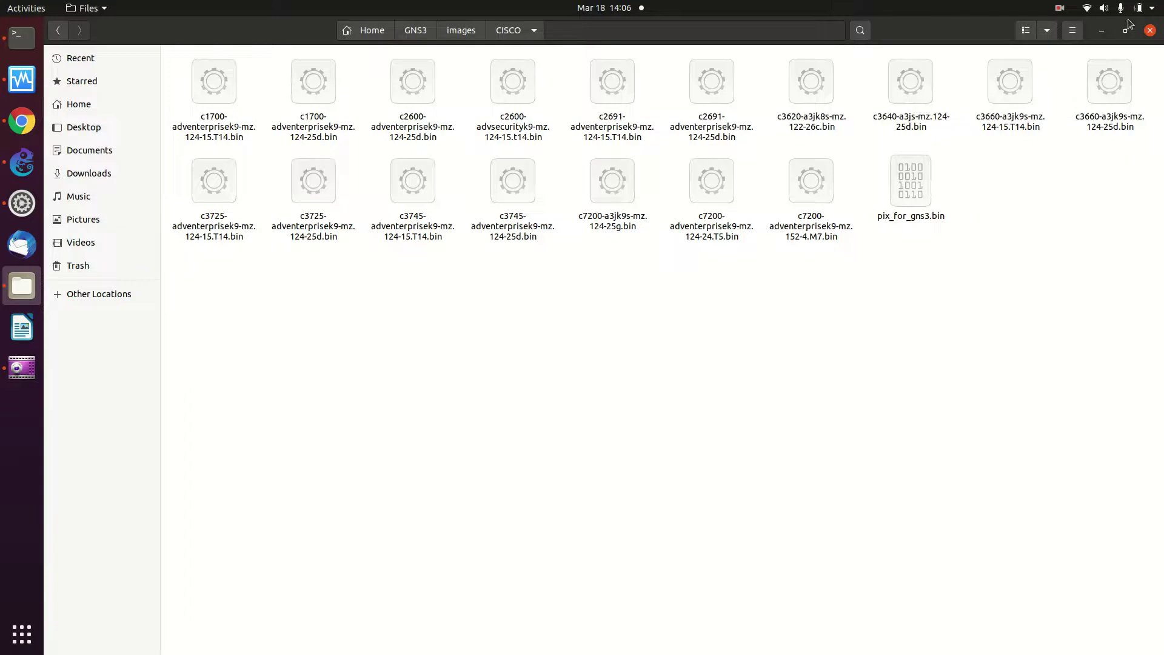
left_click(1101, 29)
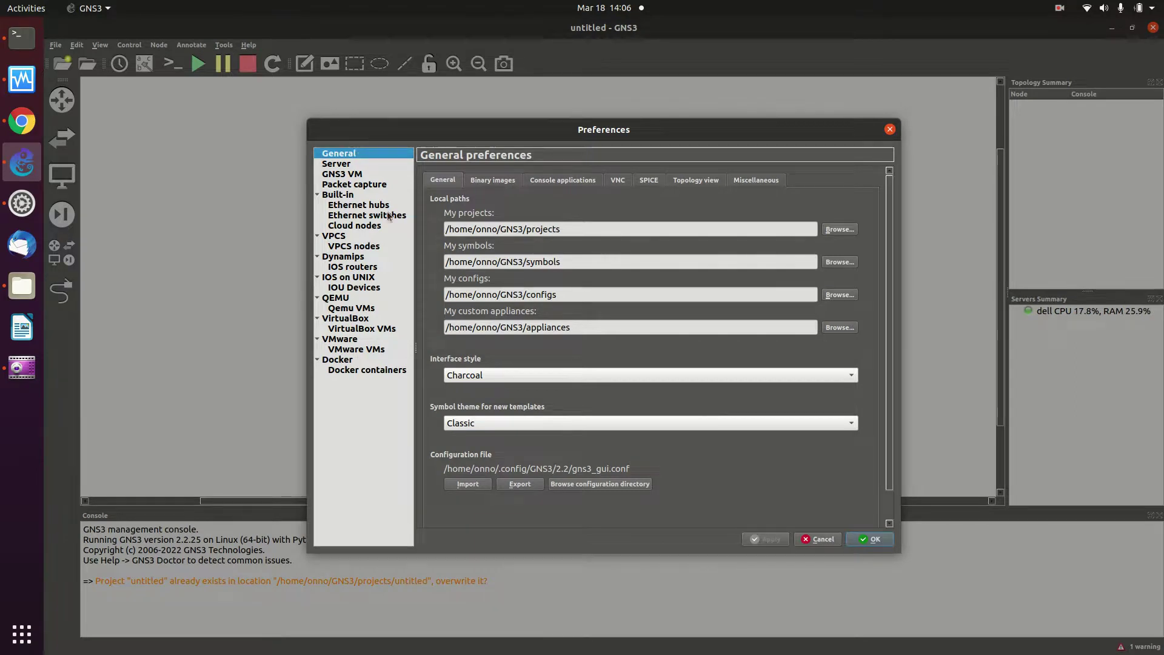
Select Dynamips > IOS routers in Preferences and begin a new IOS router template
left_click(354, 267)
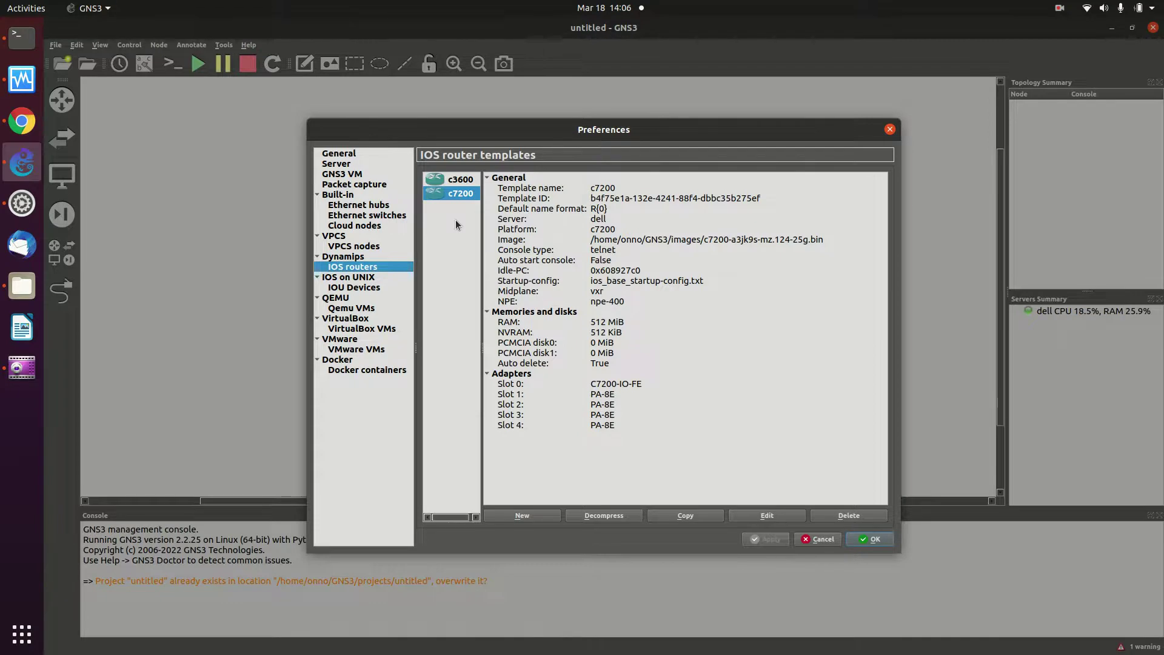
left_click(522, 515)
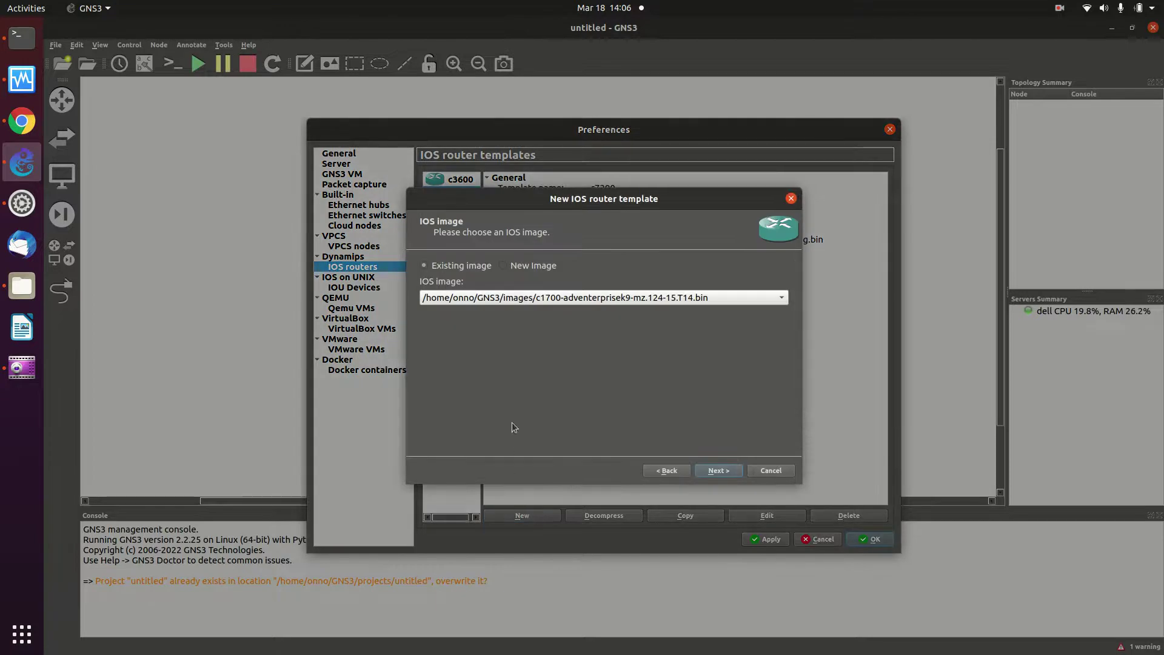
Choose image c3745-adventerprisek9-mz.124-25d.bin, keeping name c3745 and 256 MiB RAM
left_click(604, 304)
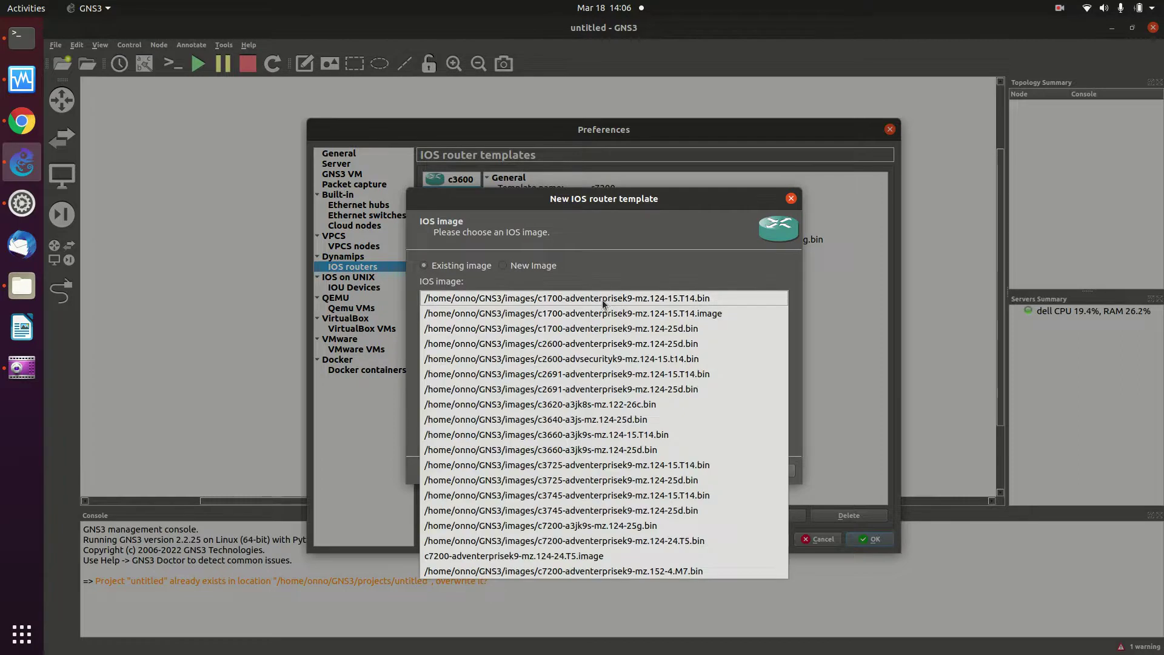
left_click(601, 299)
left_click(602, 299)
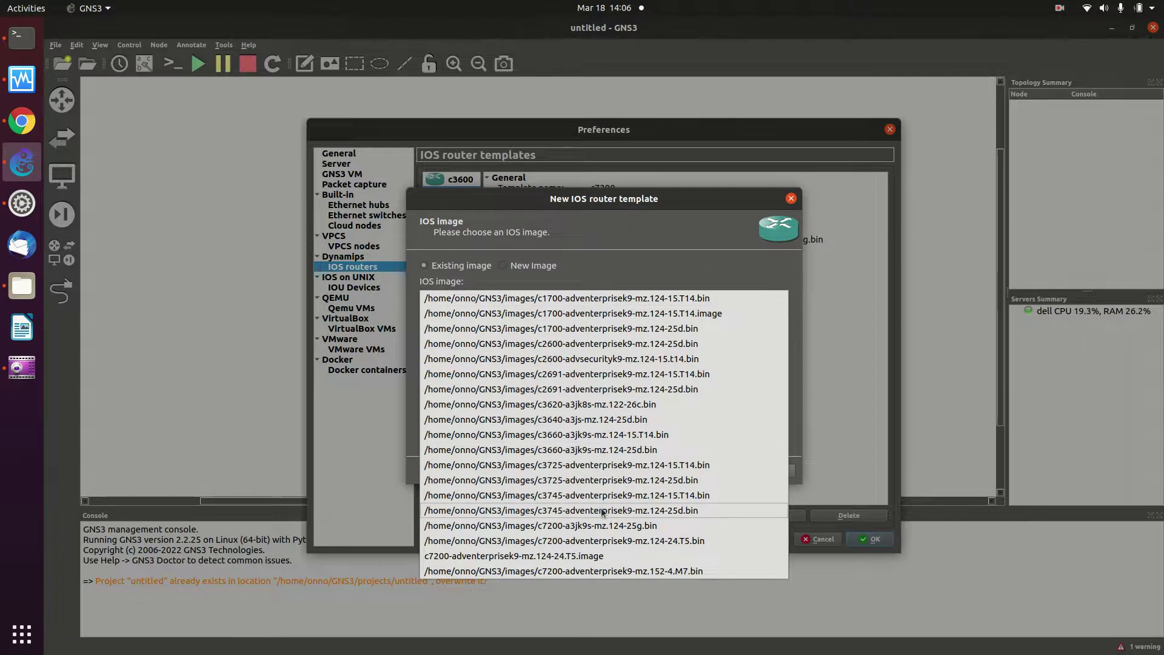
left_click(622, 510)
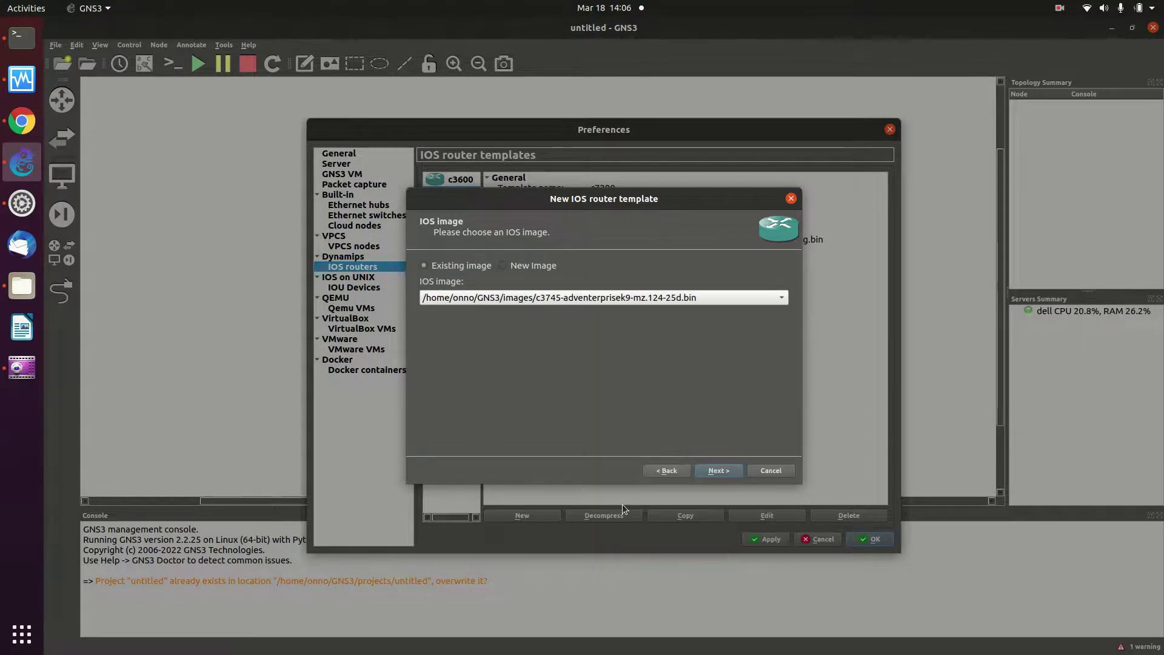
left_click(712, 471)
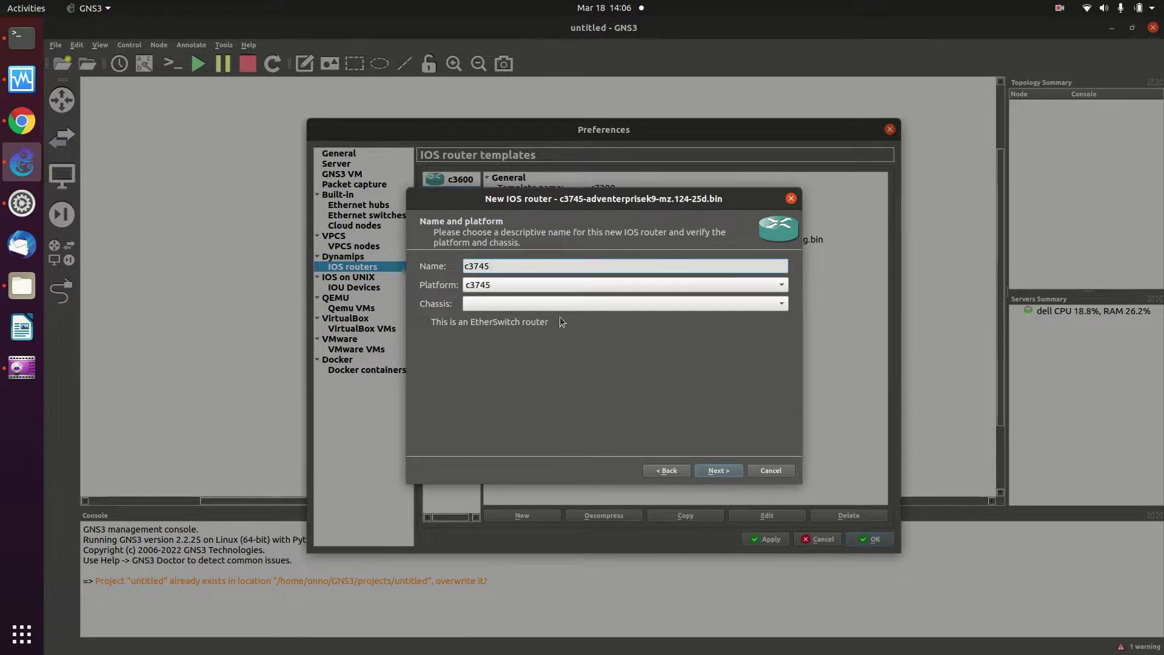
left_click(707, 472)
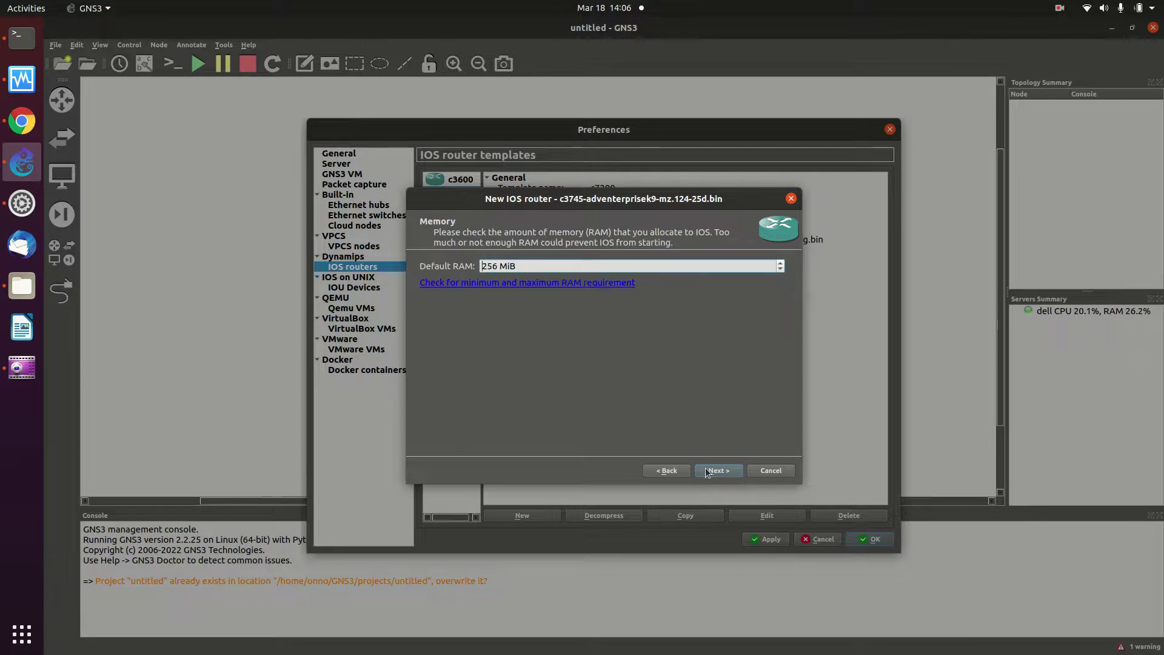
left_click(707, 473)
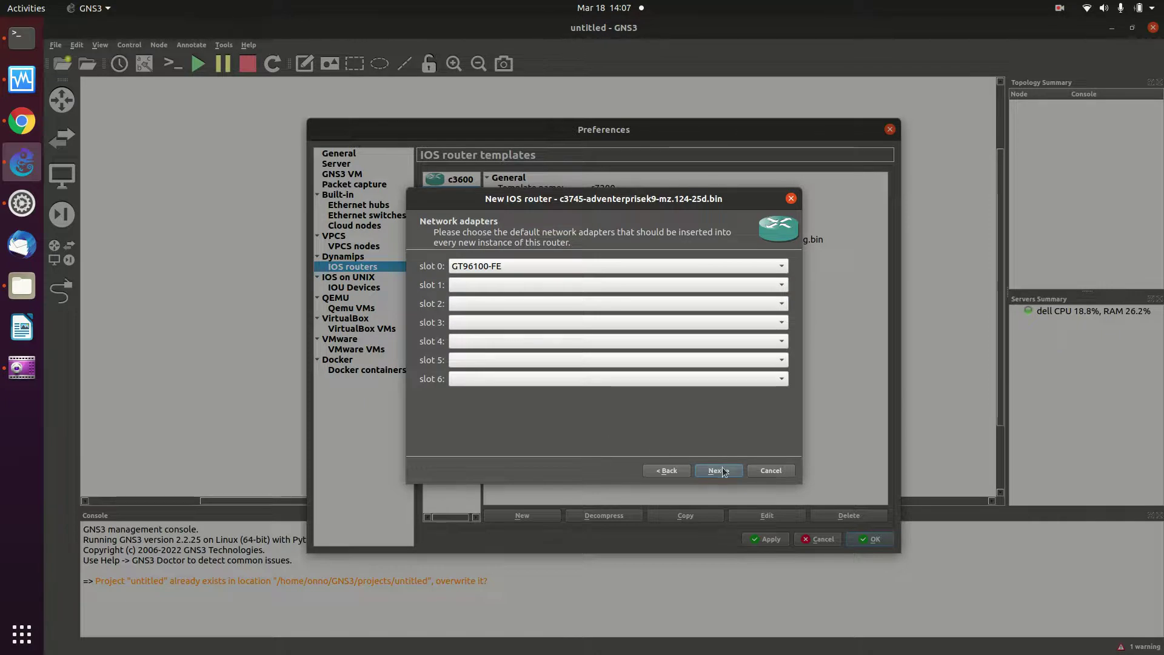
Put NM-16ESW modules in slots 1 and 2 and a WIC-1T in wic 0
left_click(673, 285)
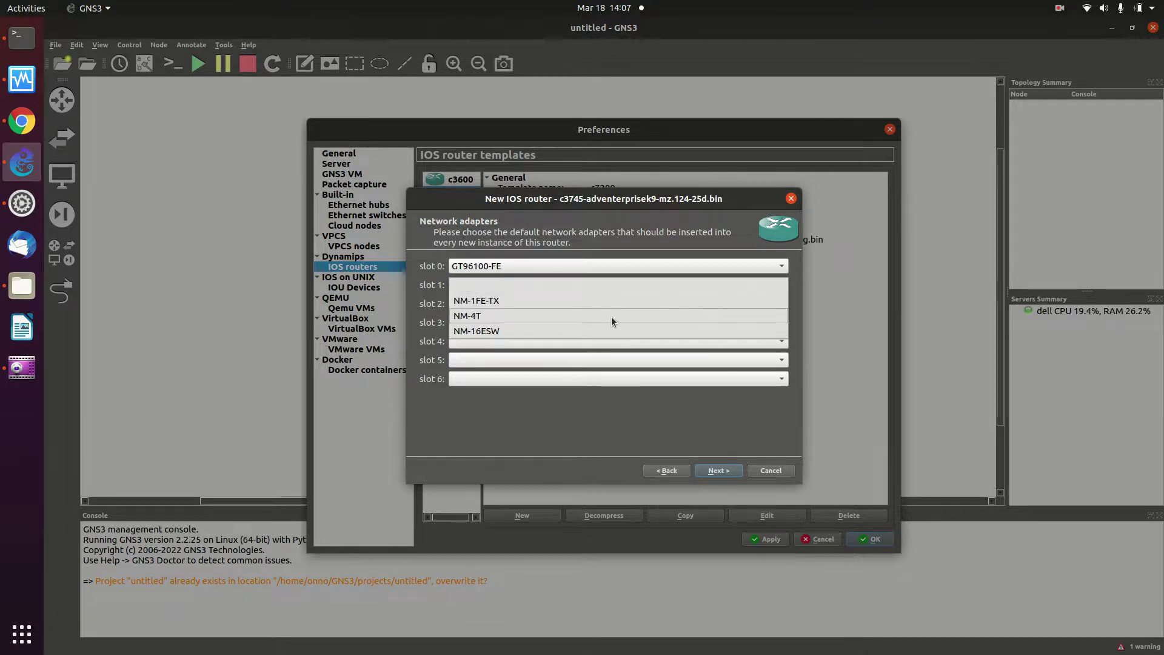
left_click(602, 332)
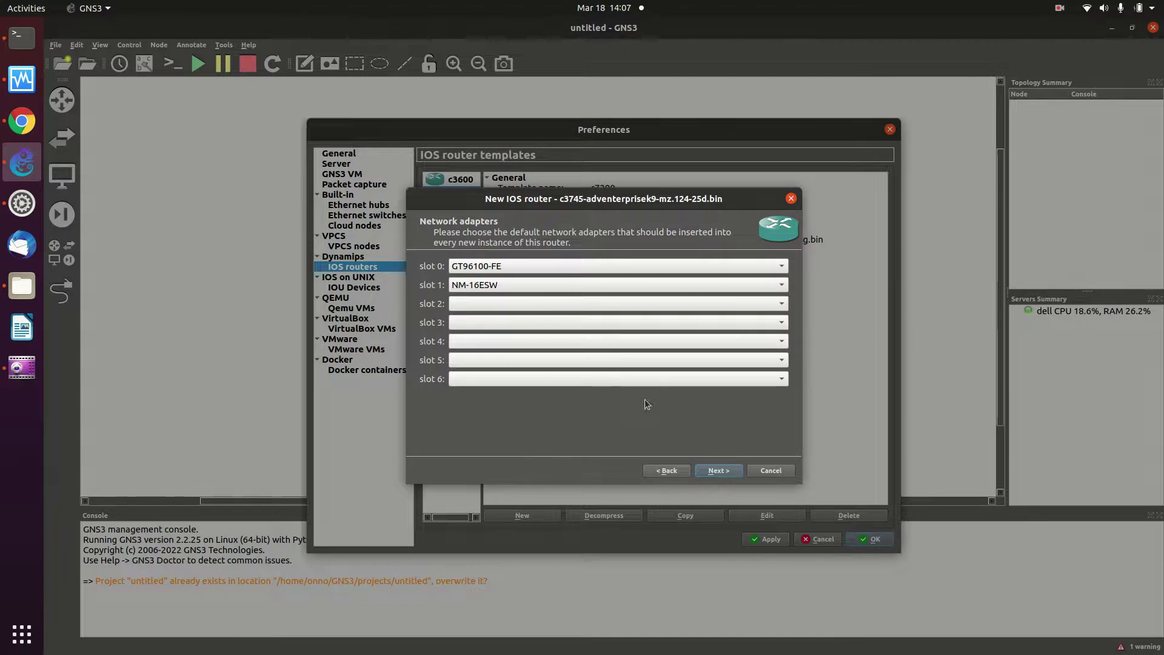
left_click(615, 306)
left_click(570, 349)
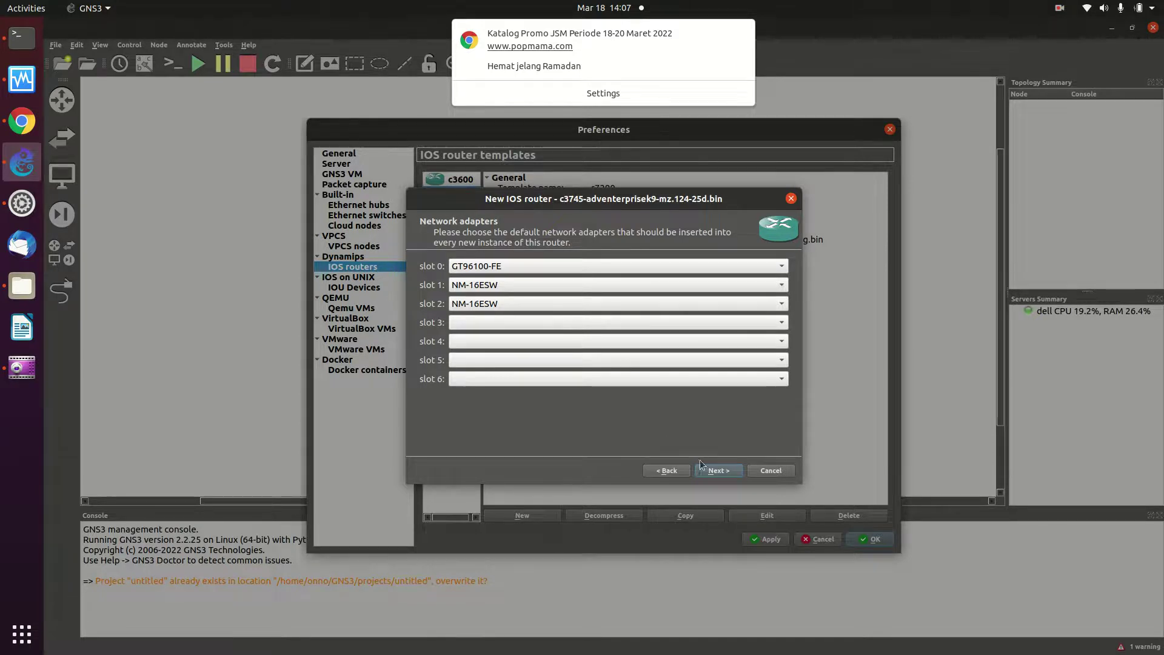
left_click(714, 474)
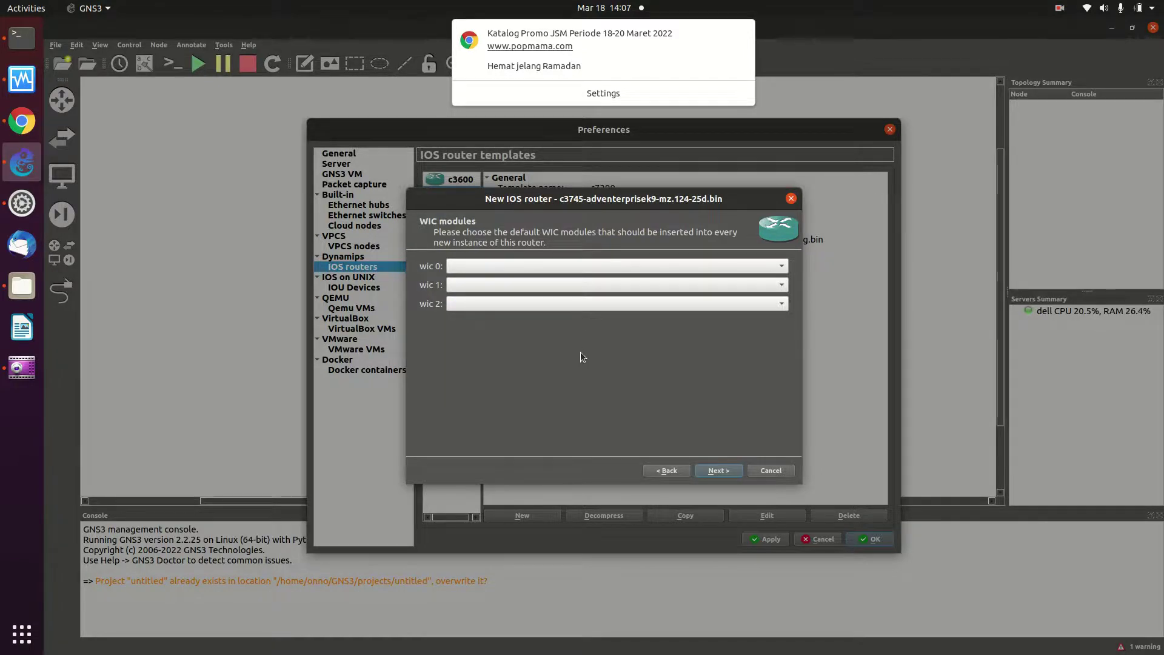
left_click(554, 264)
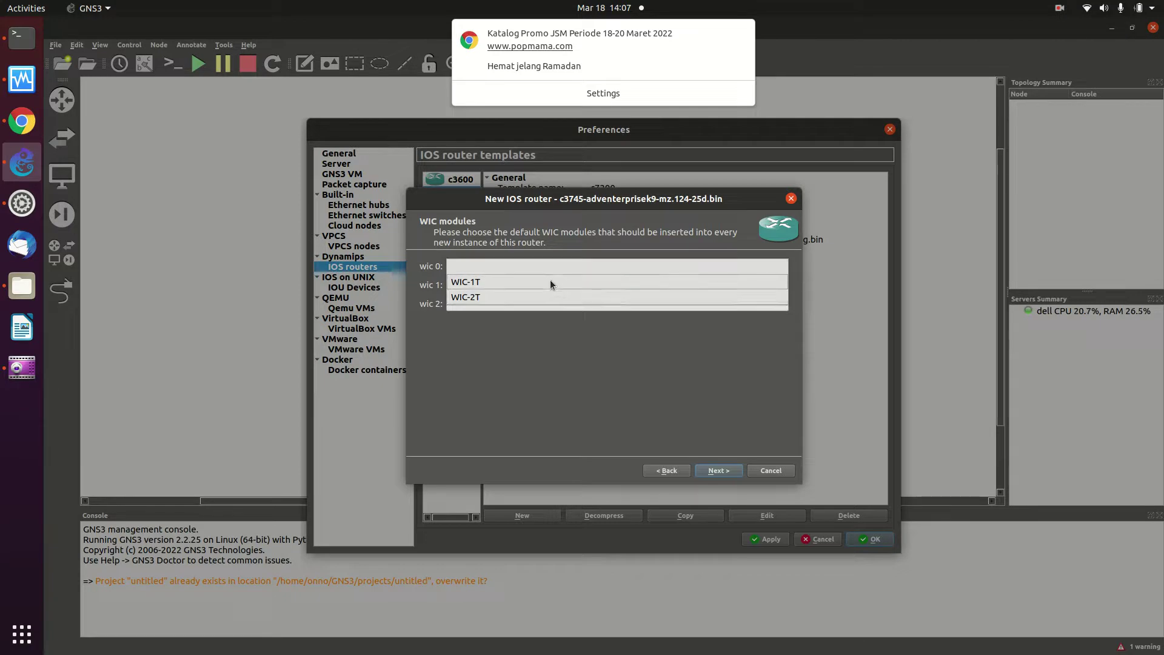
left_click(550, 280)
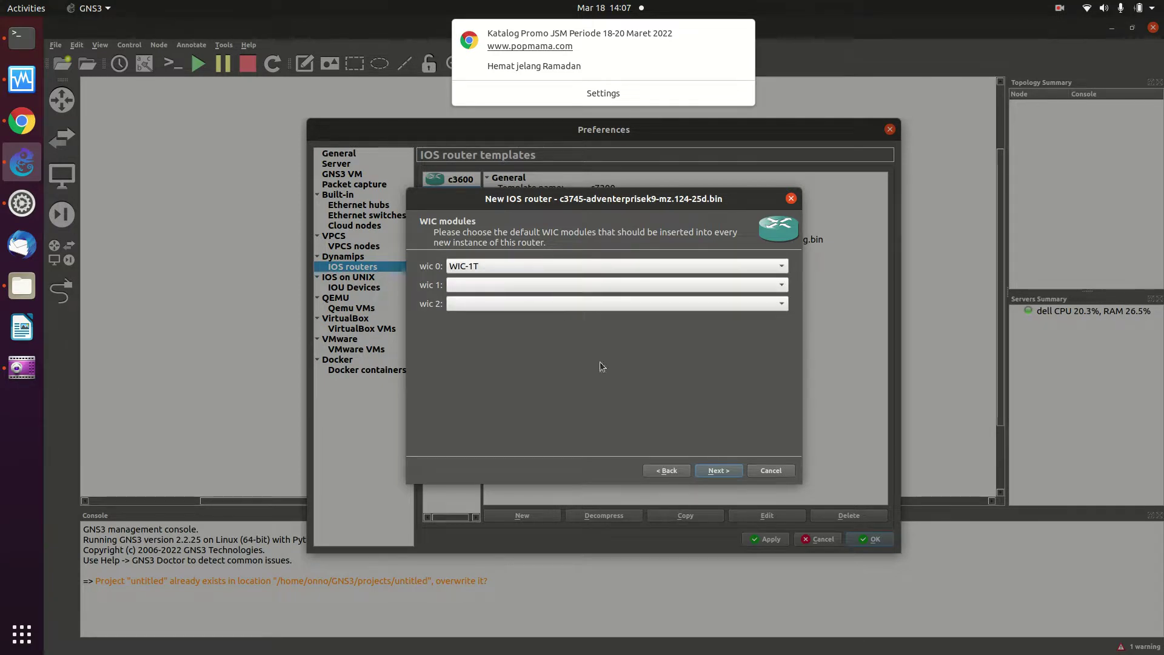
left_click(715, 471)
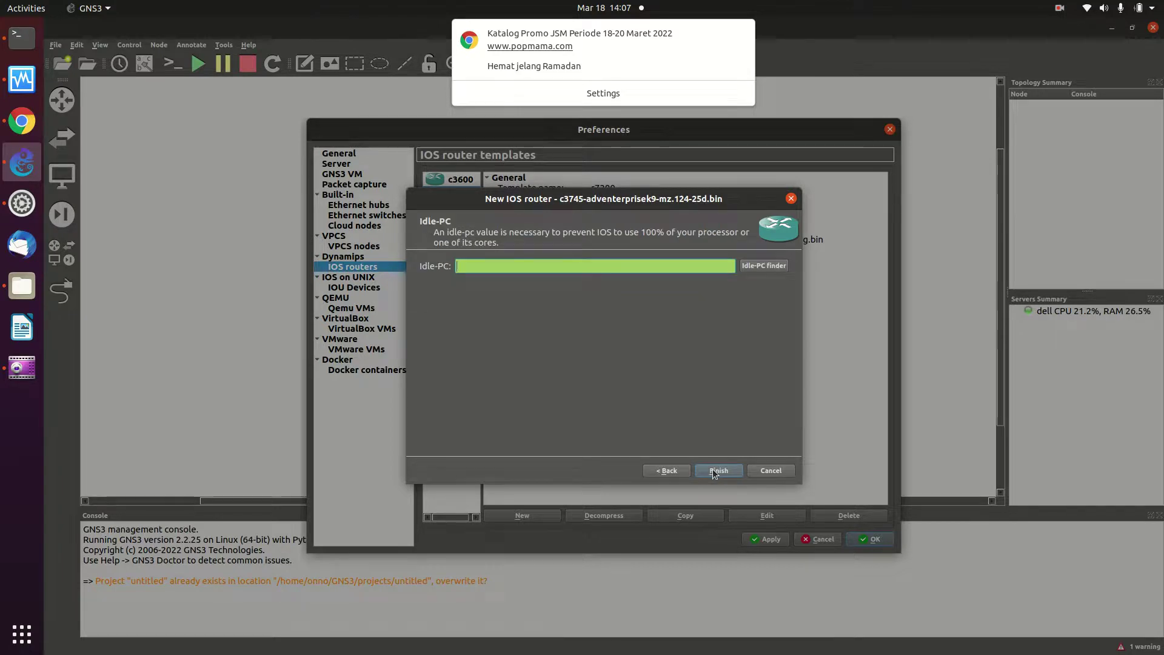
Run the Idle-PC finder for the c3745 image and accept the found value 0x60aa311c
left_click(746, 266)
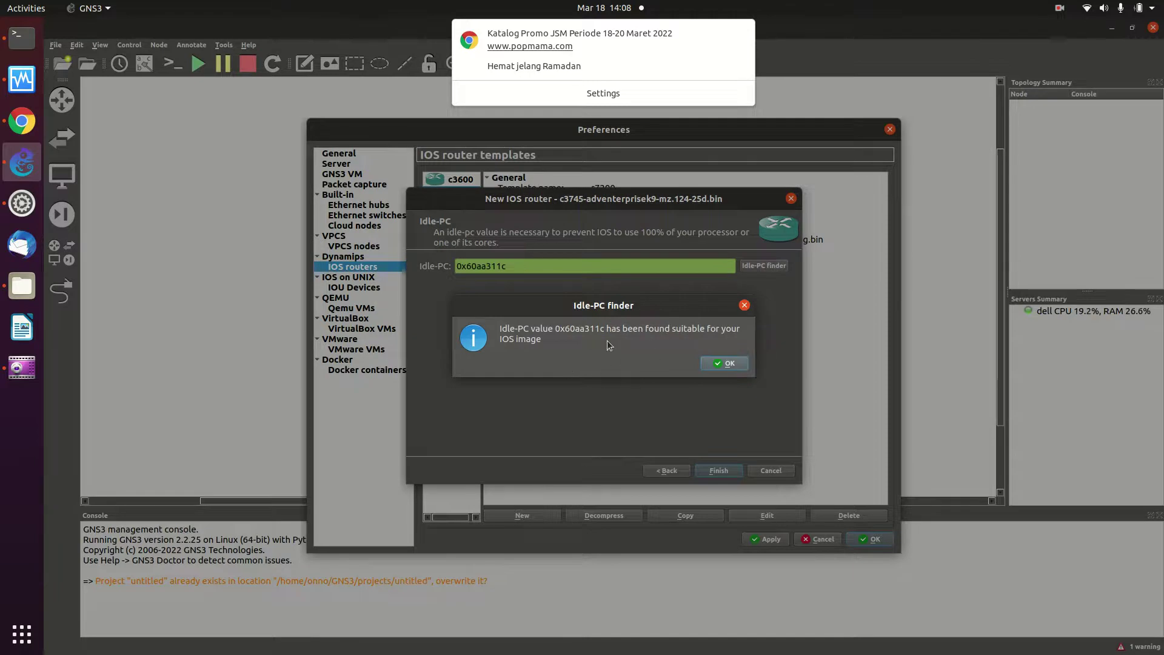
left_click(720, 361)
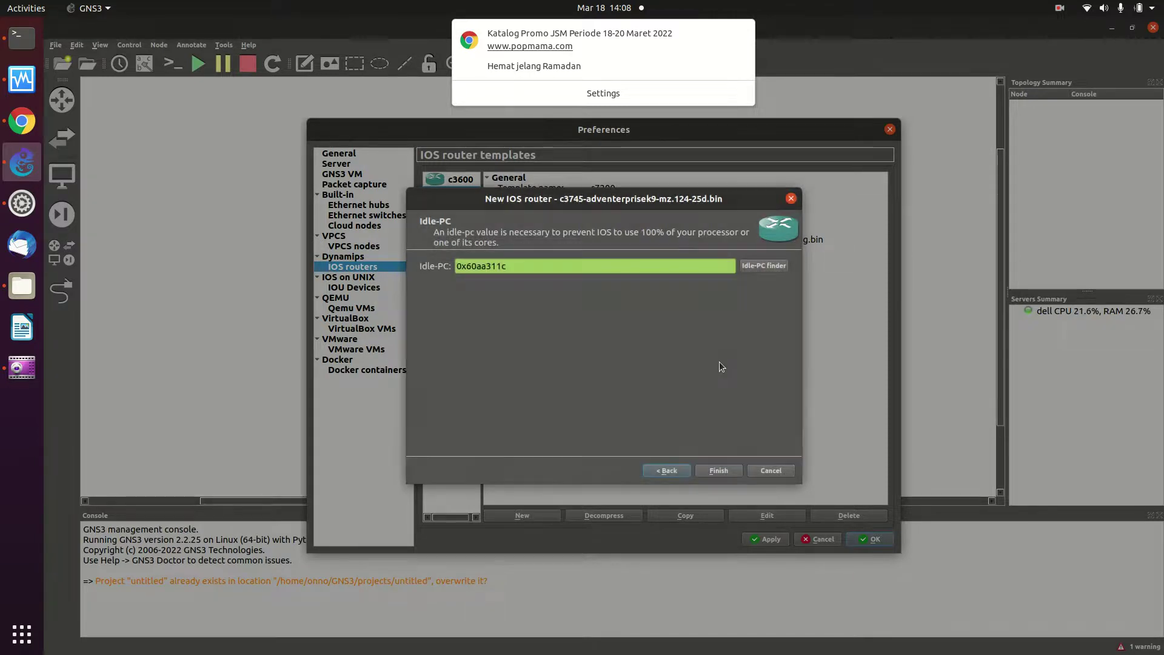
Finish and apply the c3745 IOS router template, then show the VirtualBox VM templates
left_click(723, 470)
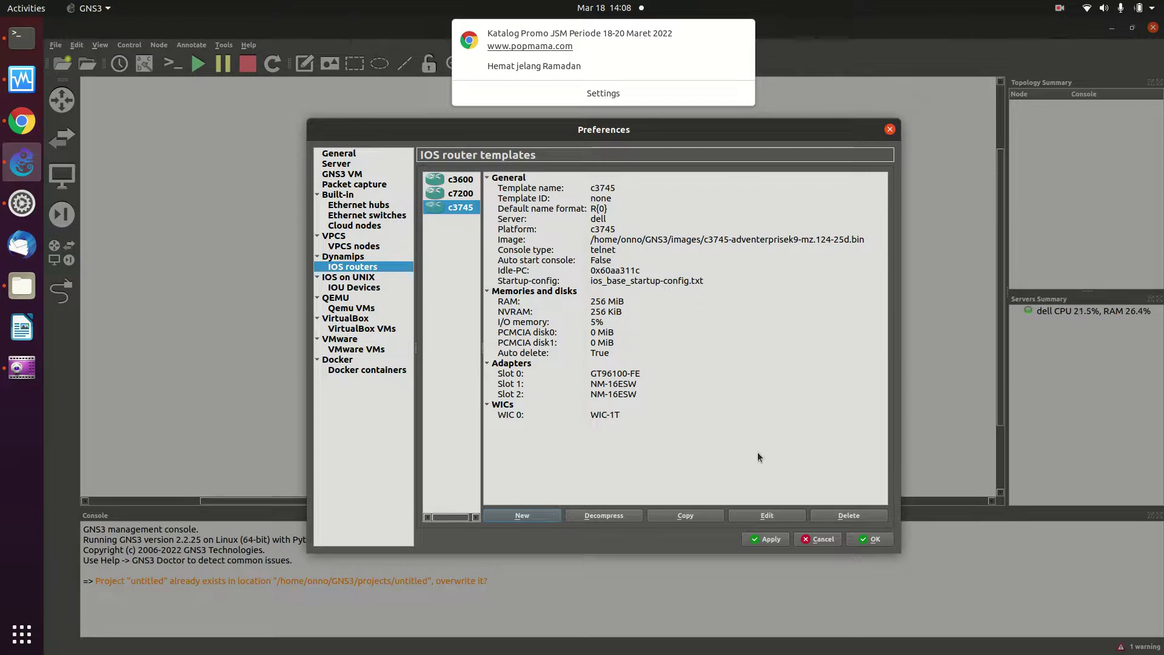
left_click(752, 540)
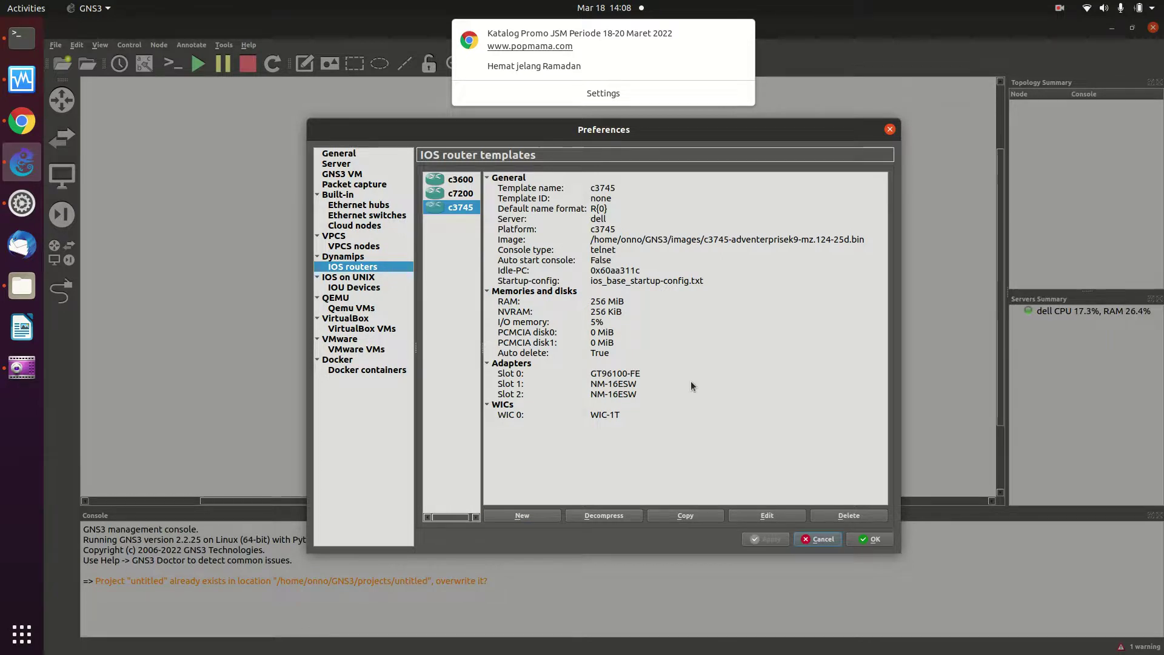
left_click(362, 329)
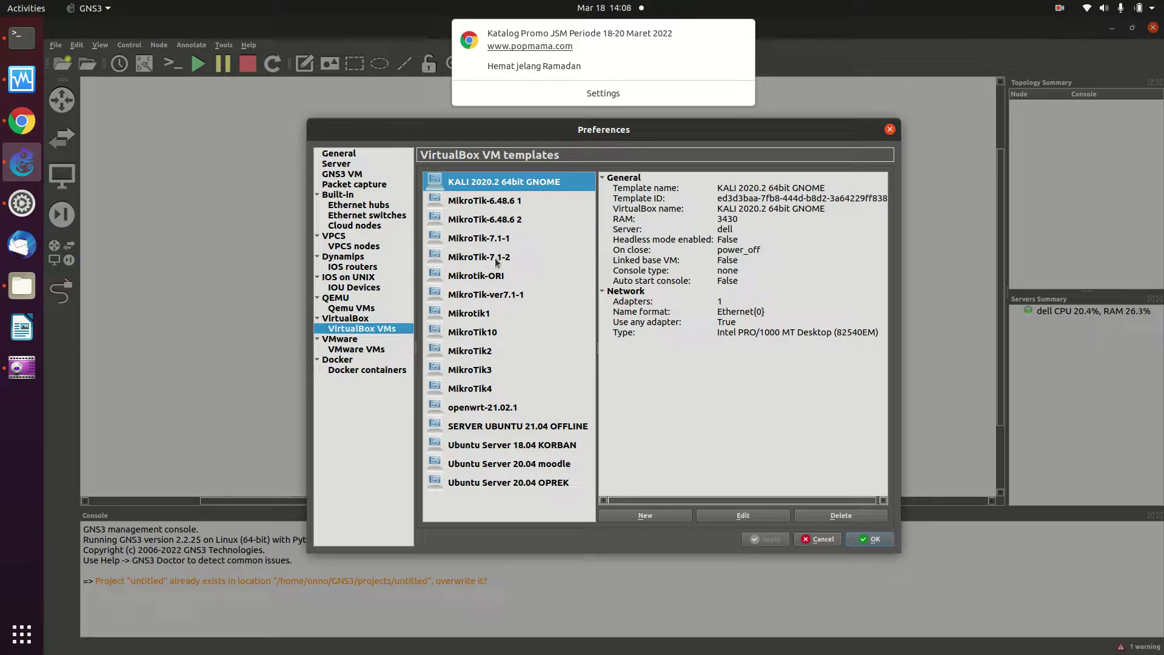
Add three VirtualBox VM templates using the VMs MikroTik_Tangsel1, MikroTik_Tangsel2 and MikroTik_Tangsel3
left_click(644, 515)
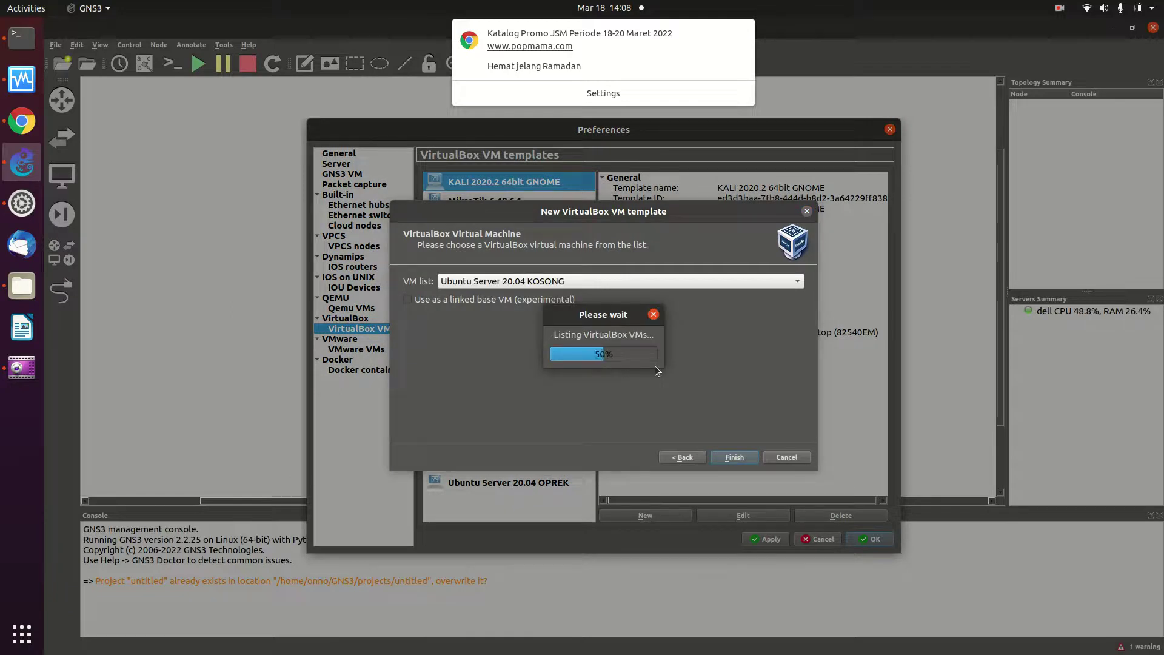
left_click(636, 281)
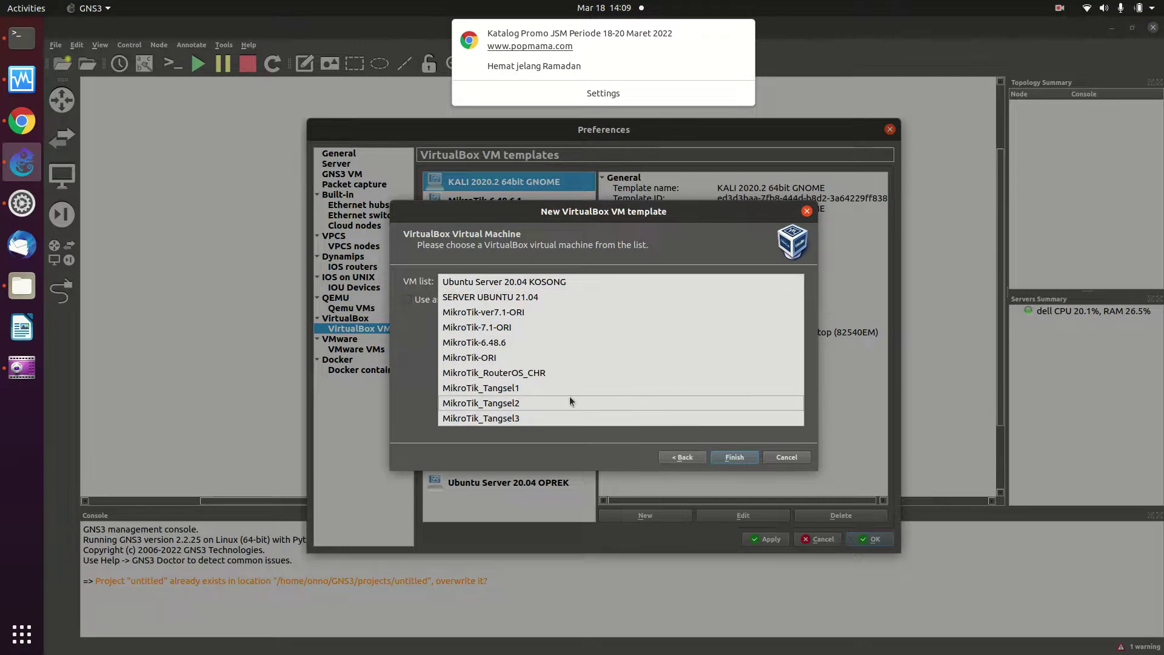
left_click(558, 385)
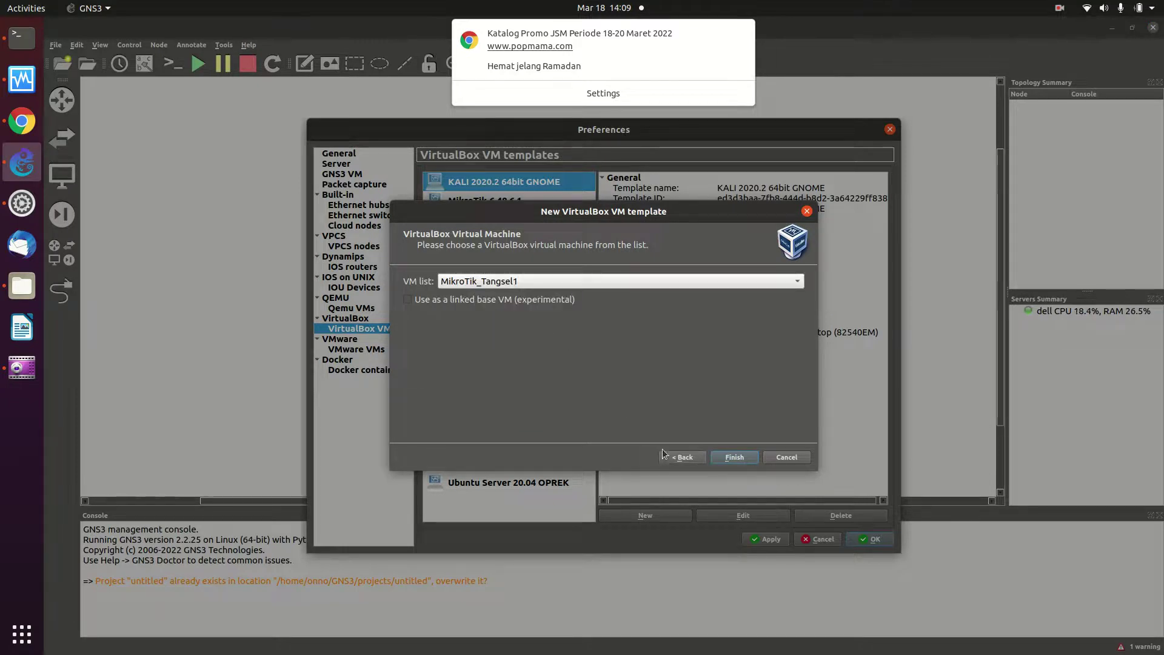
left_click(721, 455)
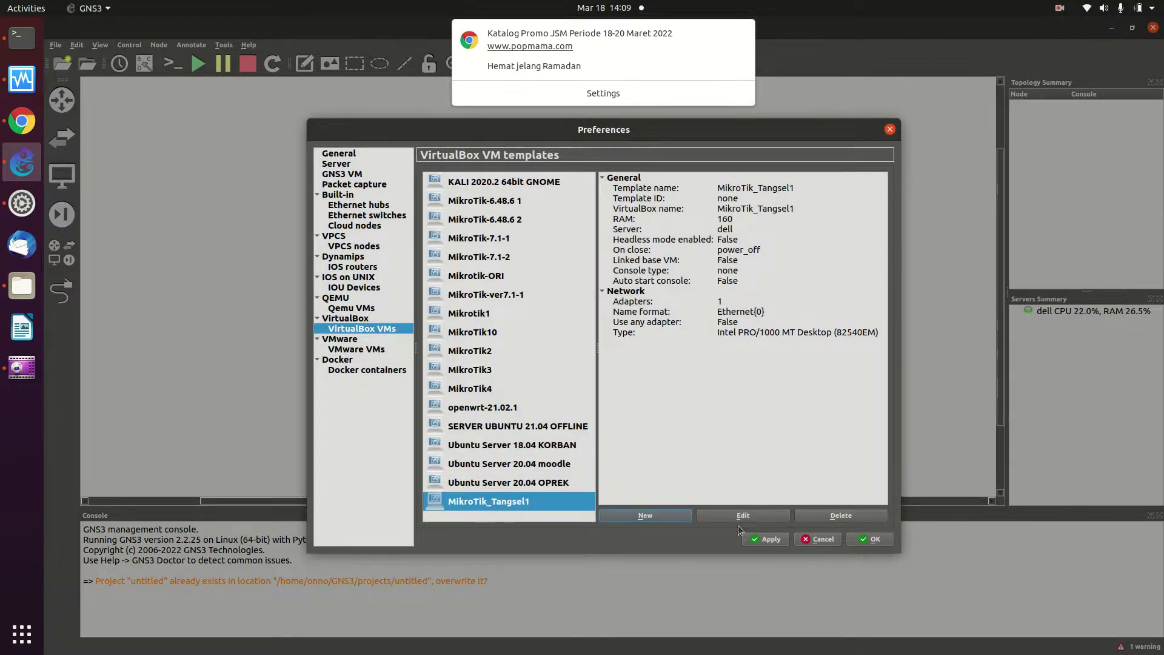
left_click(680, 515)
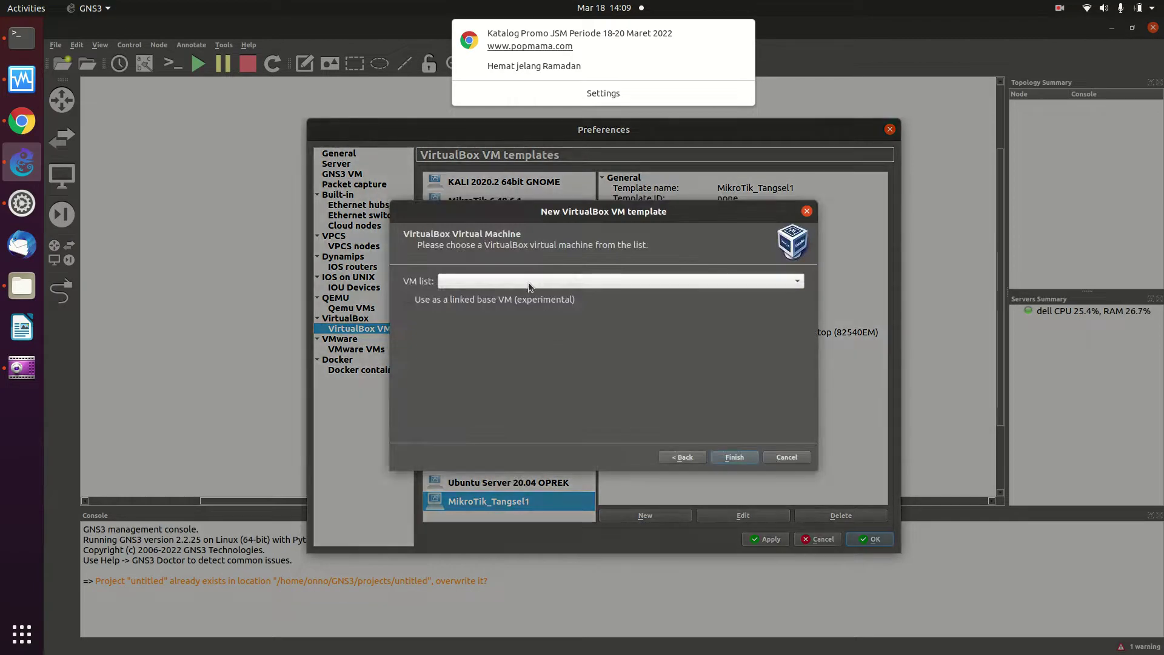
left_click(691, 283)
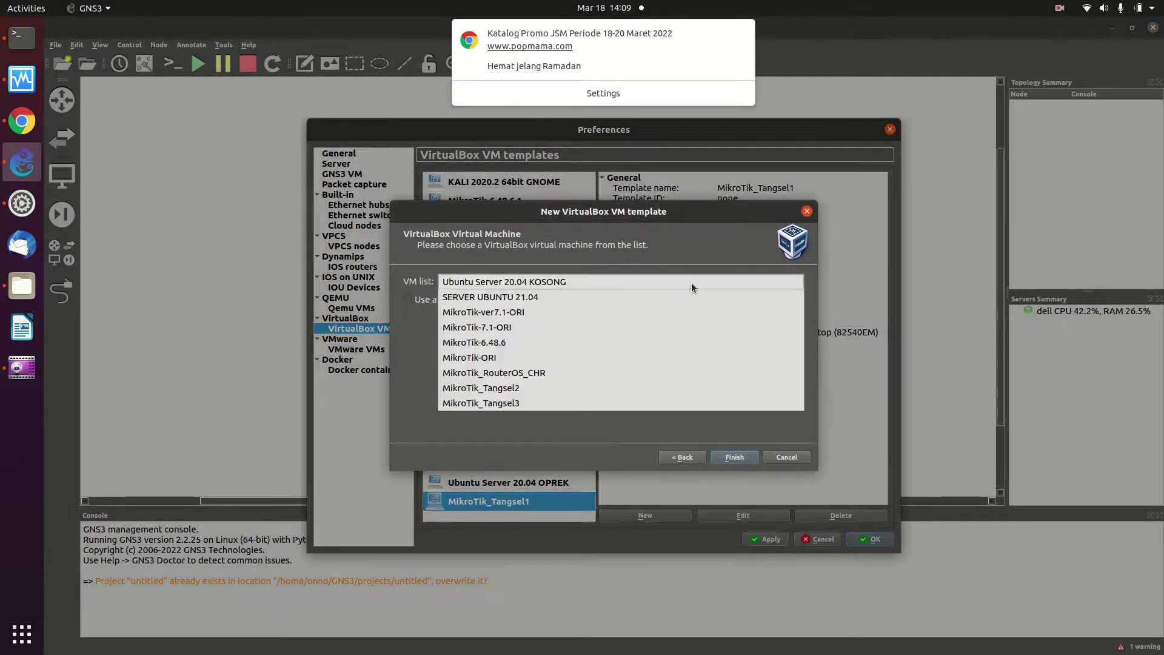
left_click(516, 388)
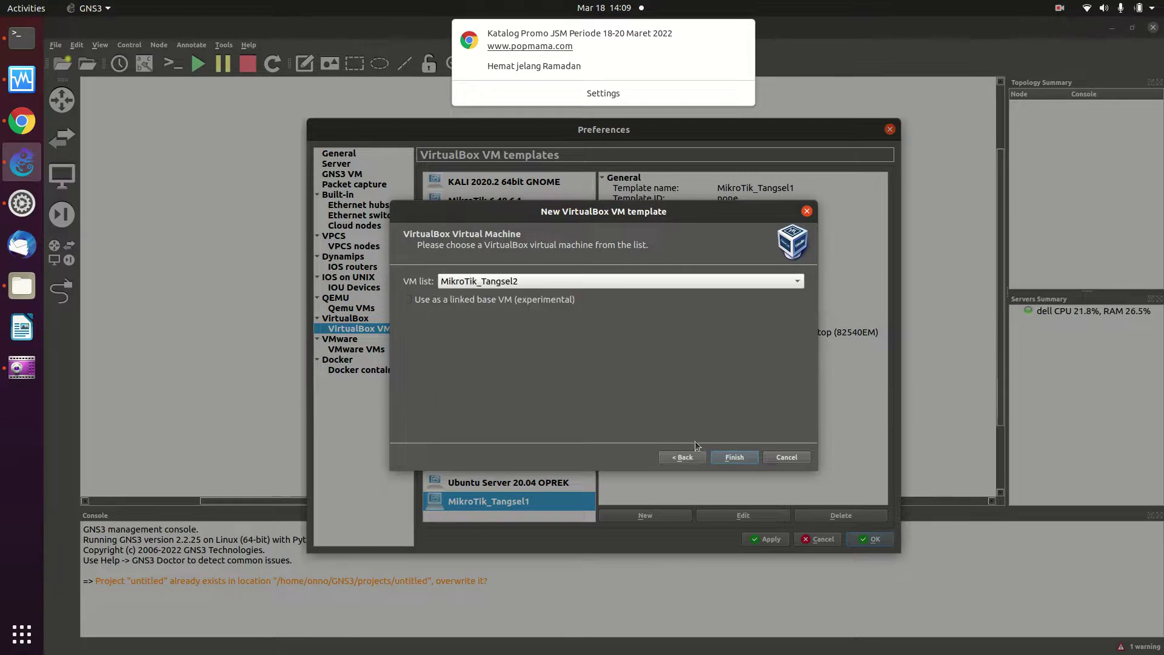
left_click(733, 457)
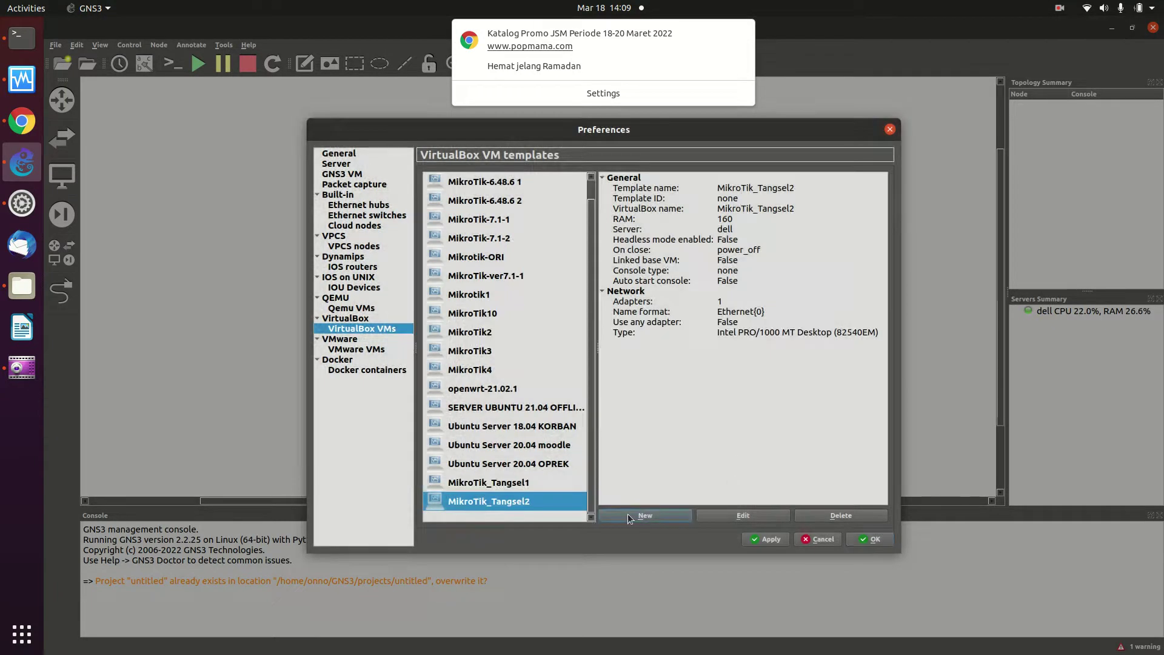
left_click(627, 514)
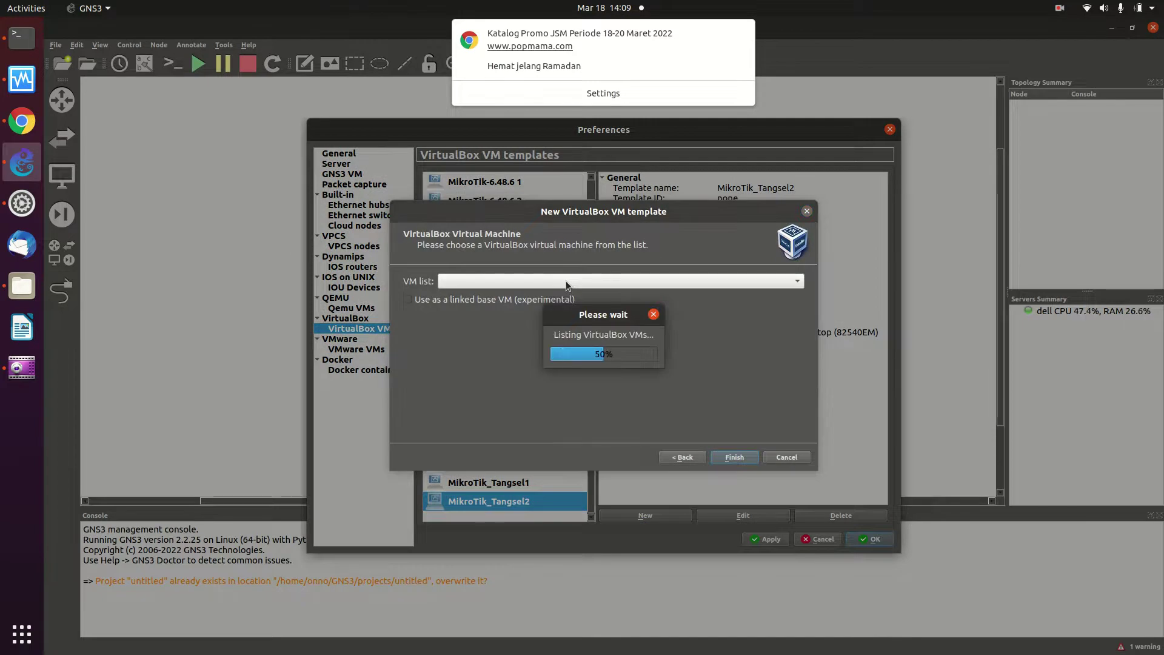
left_click(566, 281)
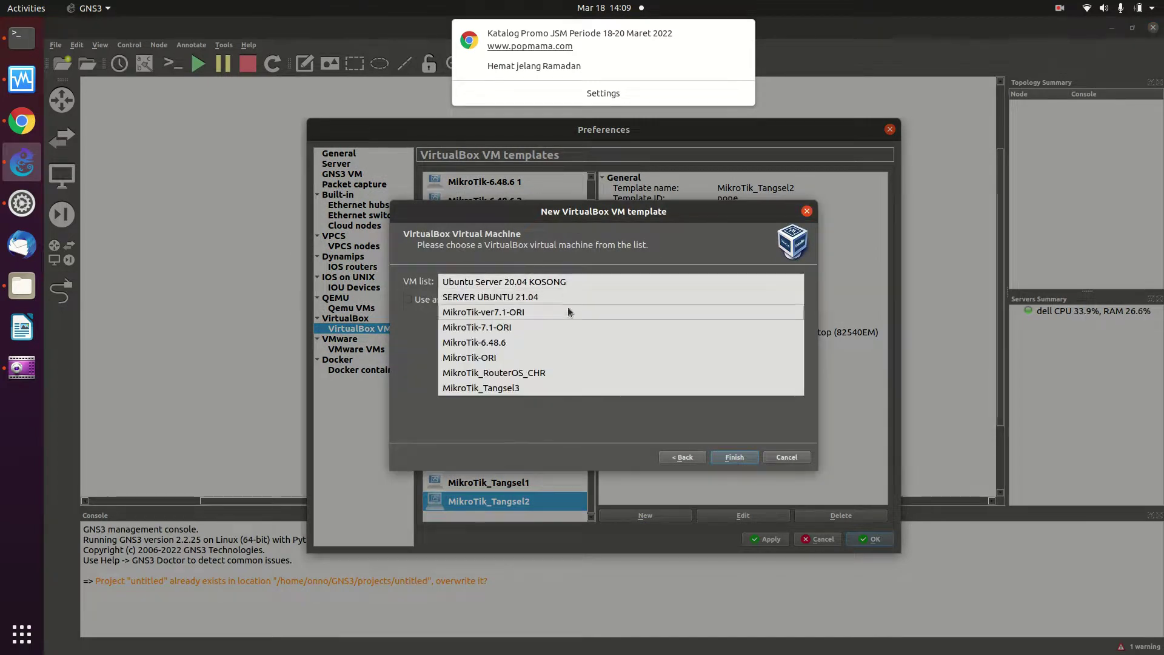
left_click(543, 379)
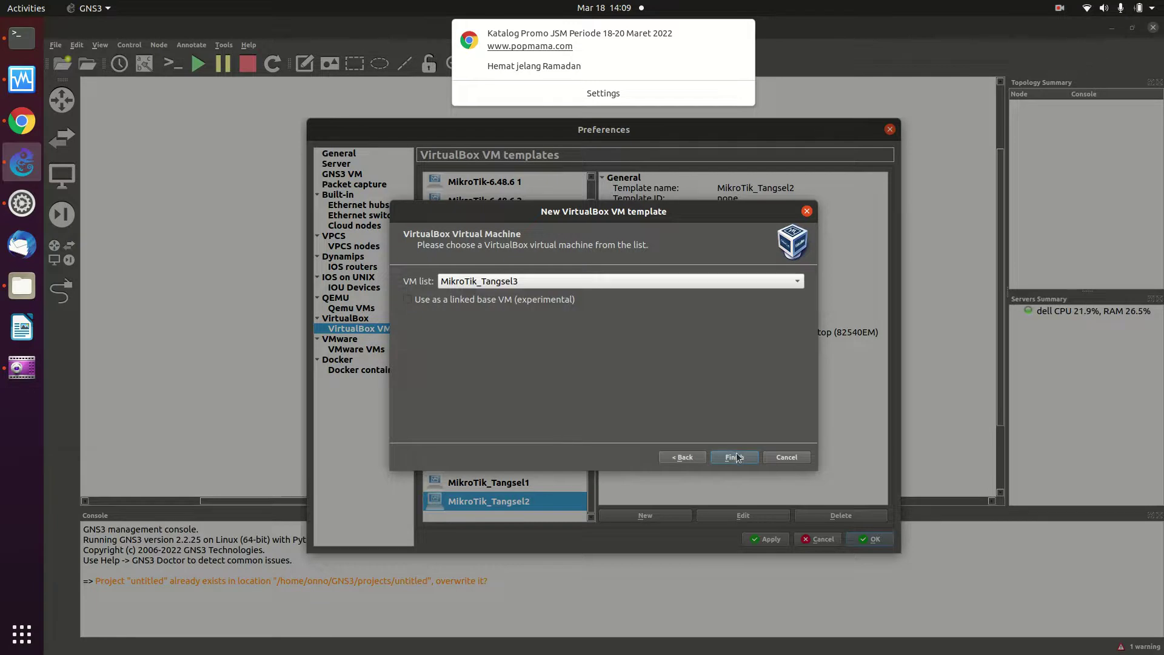
left_click(738, 457)
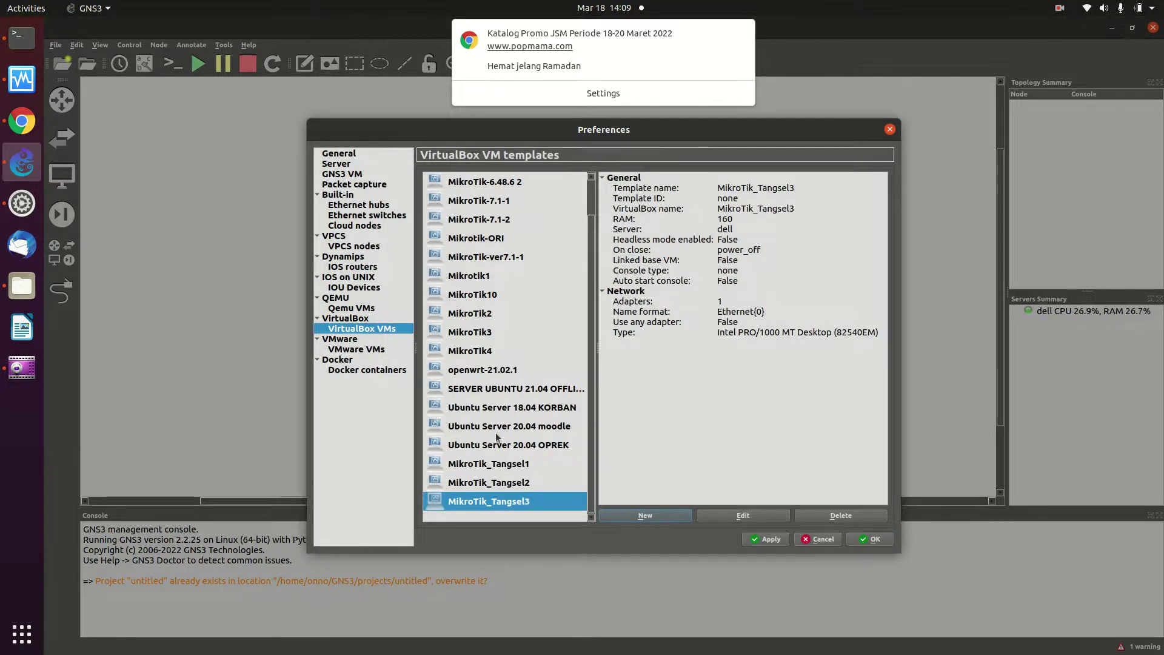
Edit the MikroTik_Tangsel1 template to category Routers with telnet console
left_click(526, 465)
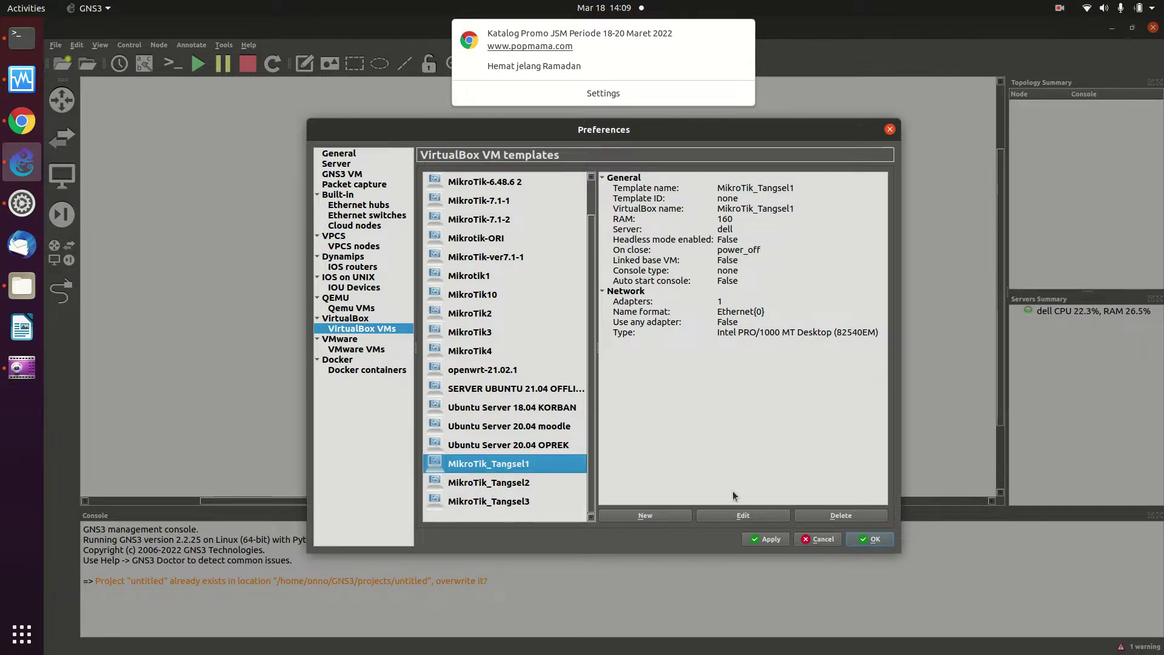
left_click(743, 515)
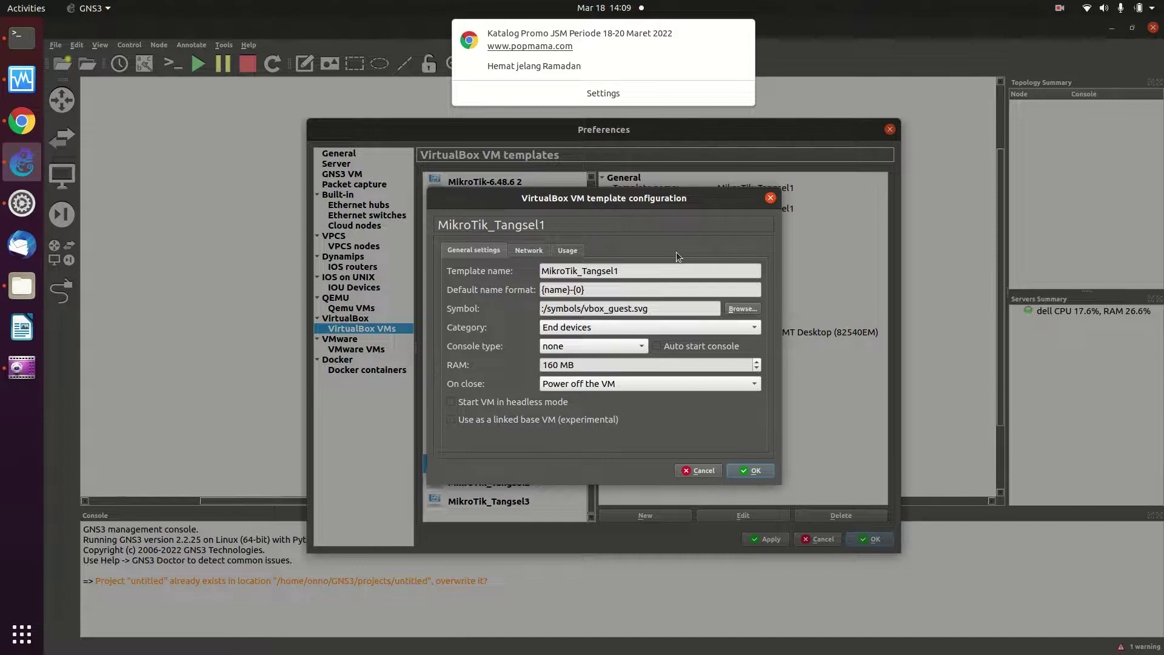
left_click(597, 330)
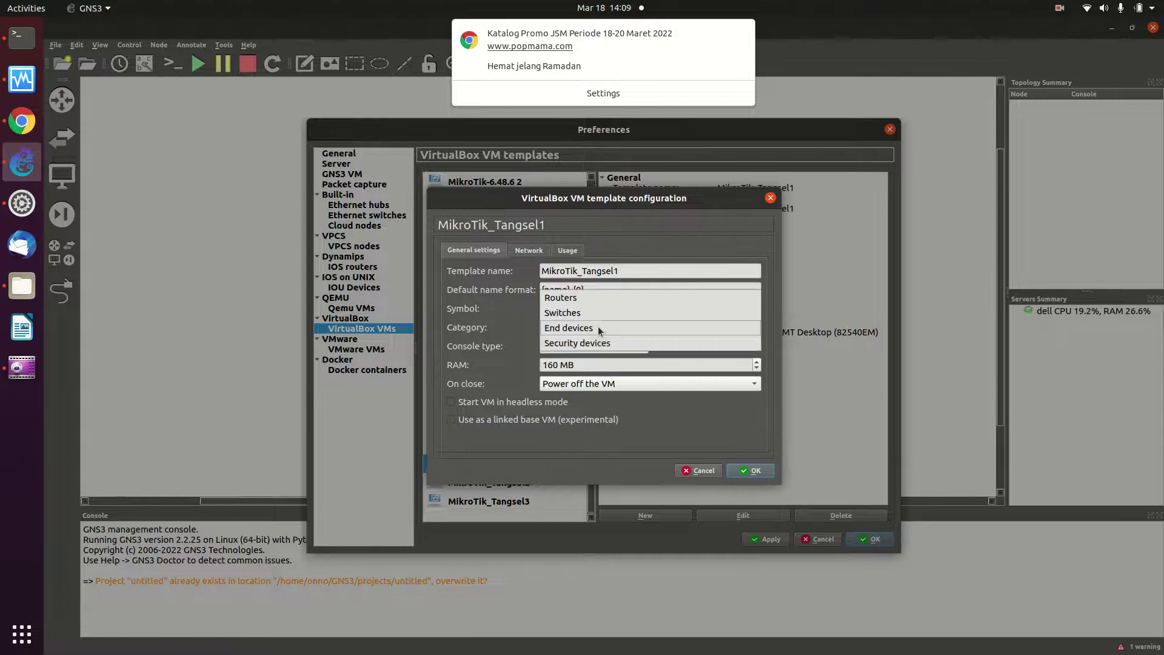
left_click(590, 294)
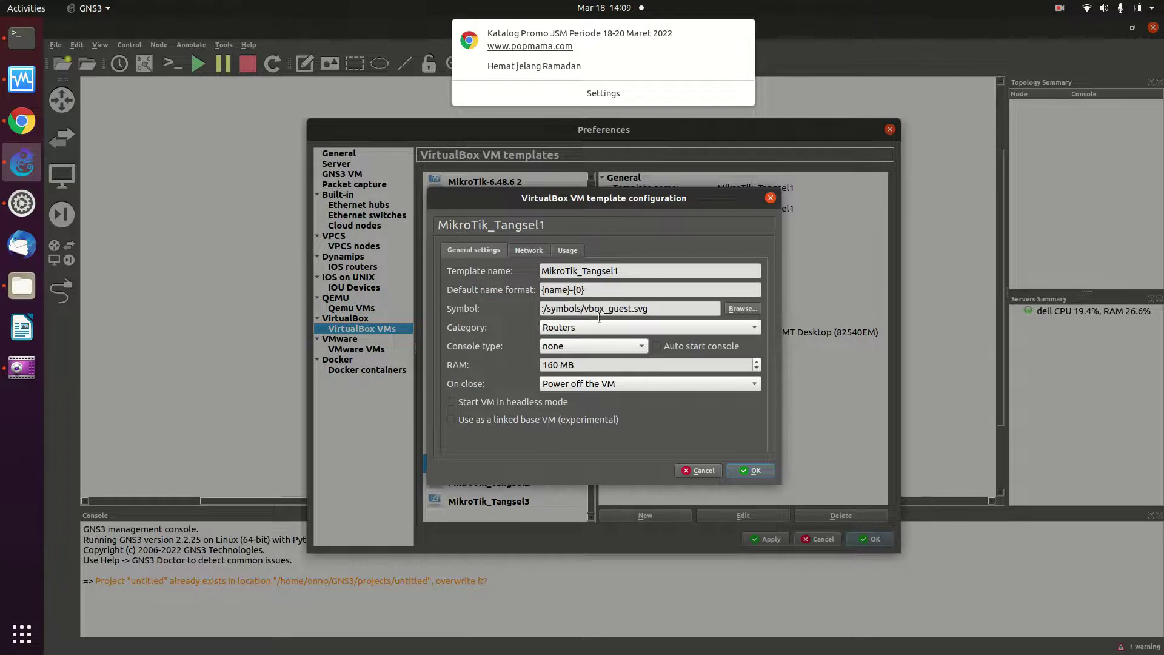
left_click(620, 348)
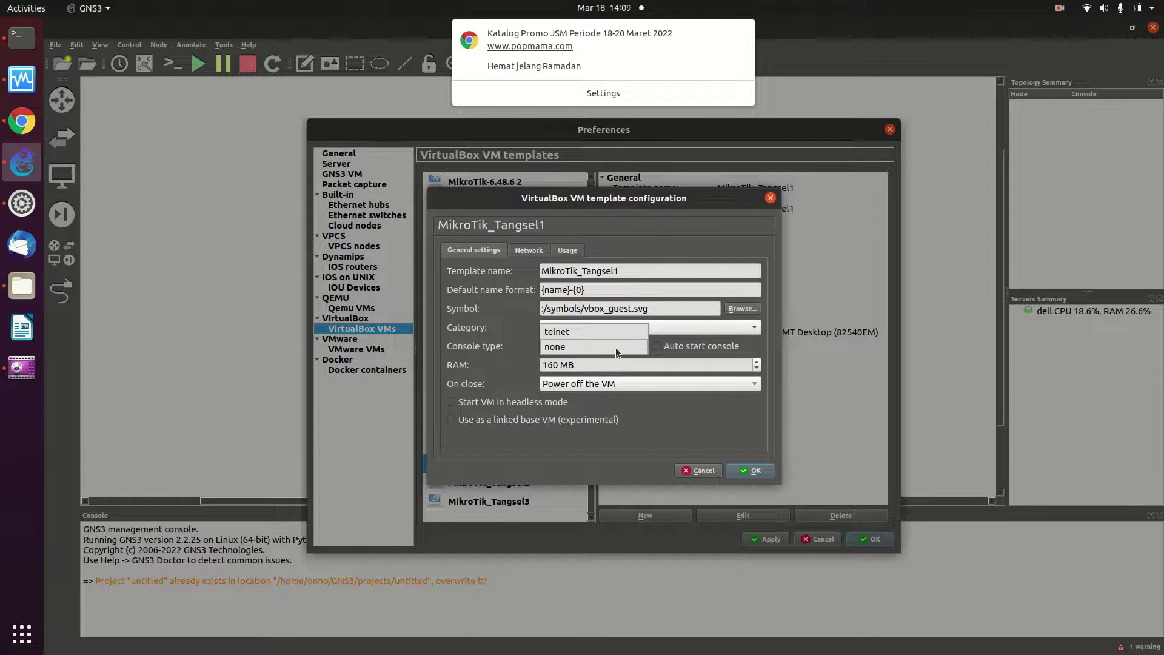
left_click(586, 333)
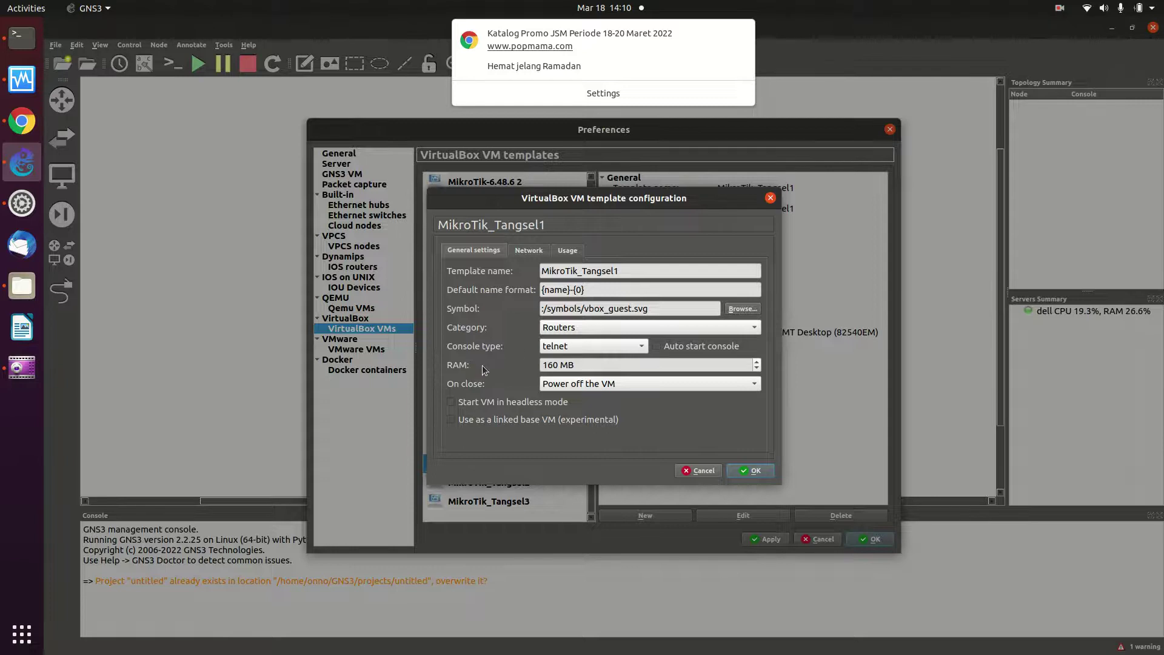
Give MikroTik_Tangsel1 8 adapters, allow any configured VirtualBox adapter, and save
left_click(532, 252)
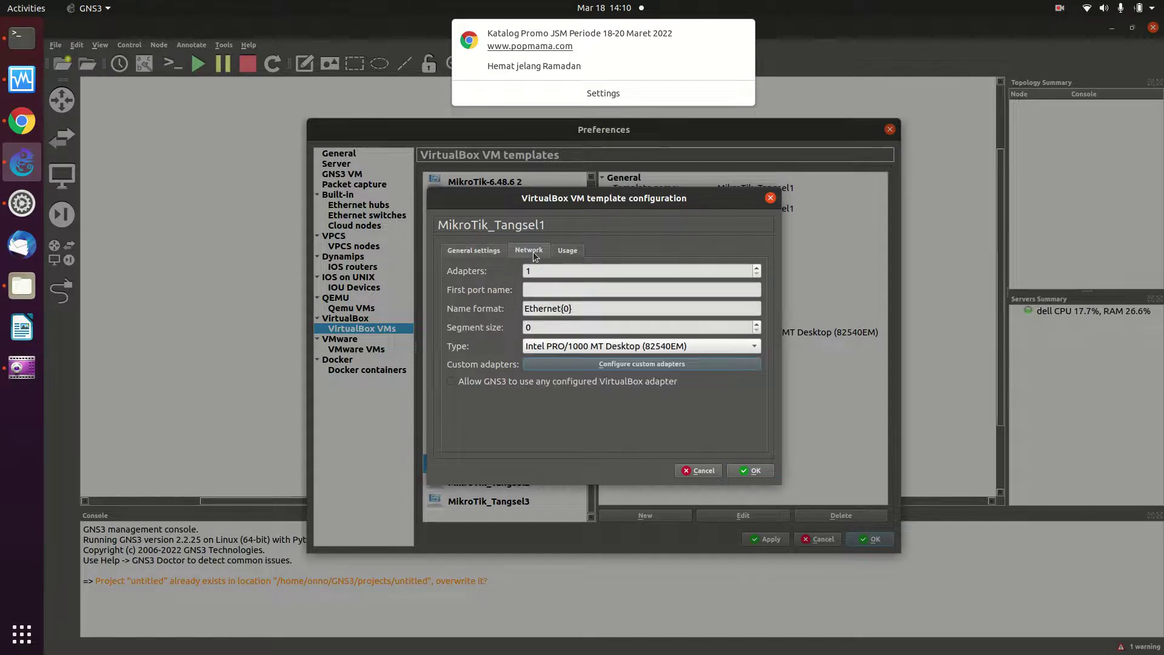
left_click(554, 273)
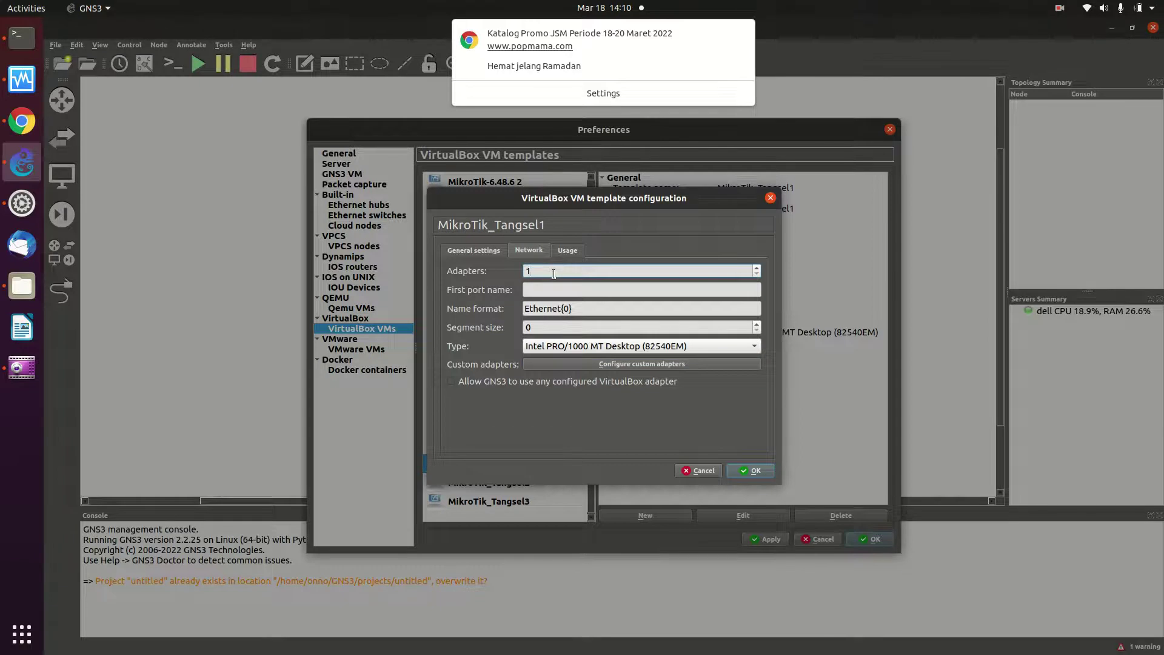
key("BackSpace")
type("8")
left_click(459, 382)
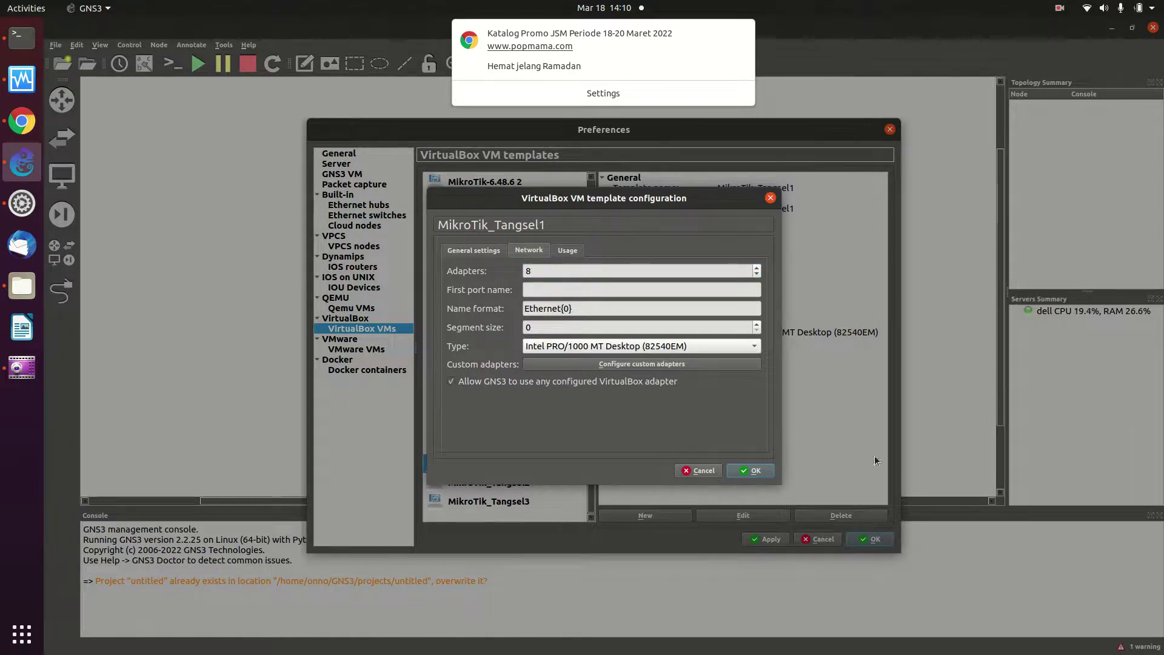
left_click(741, 472)
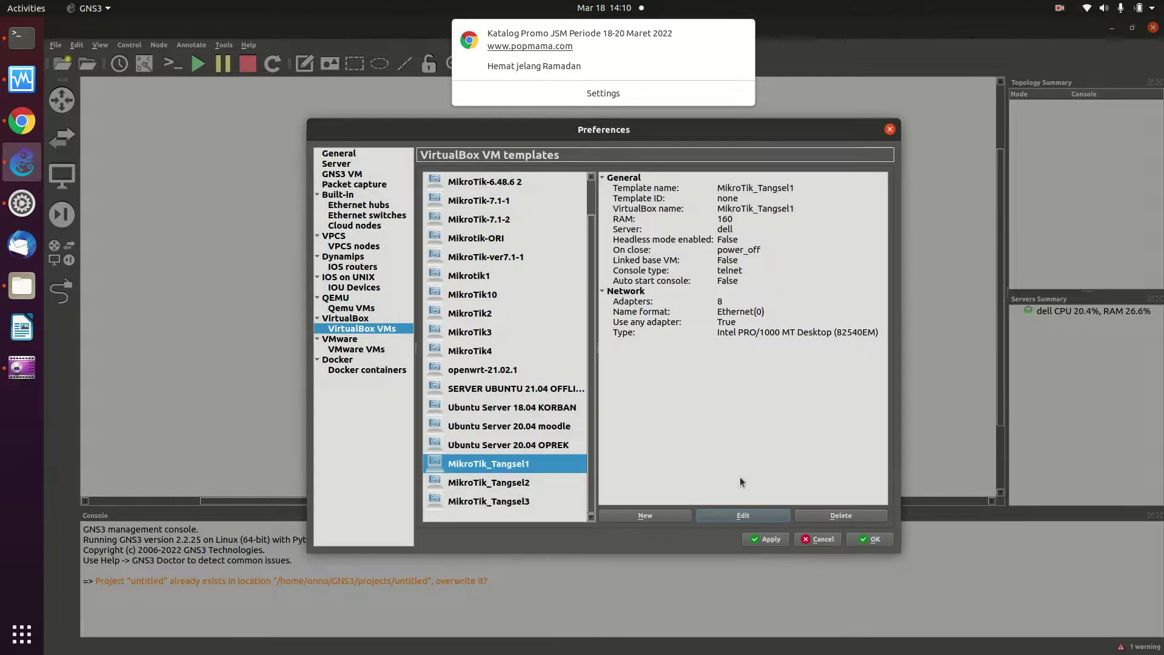
Edit the MikroTik_Tangsel2 template to category Routers with telnet console
left_click(486, 483)
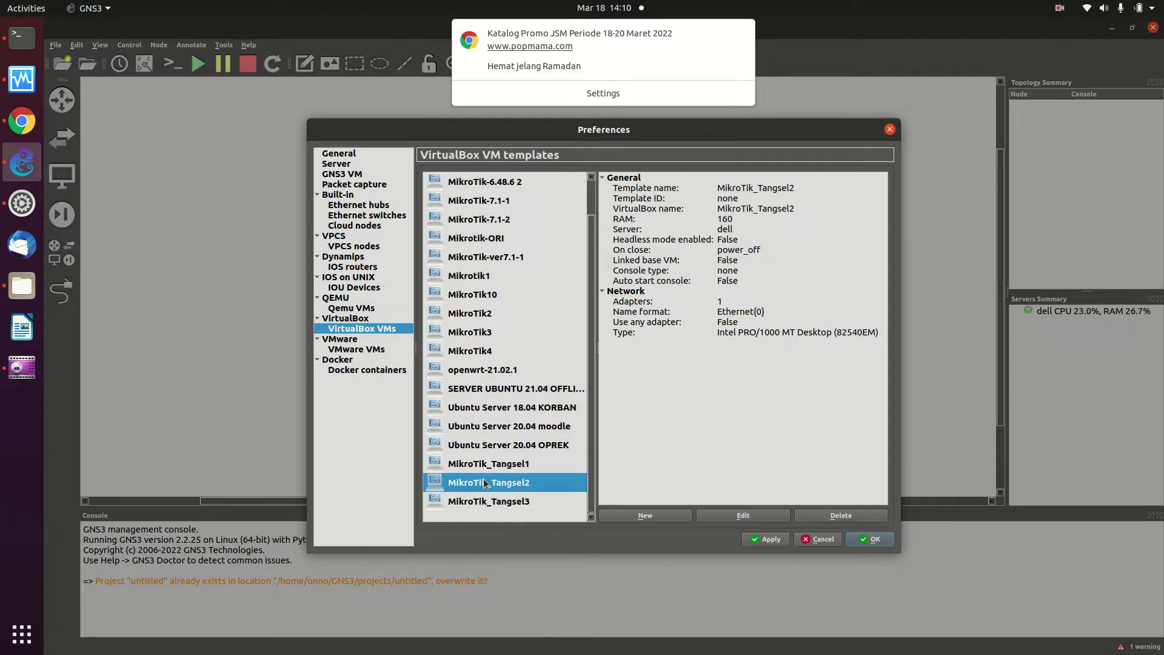
left_click(763, 515)
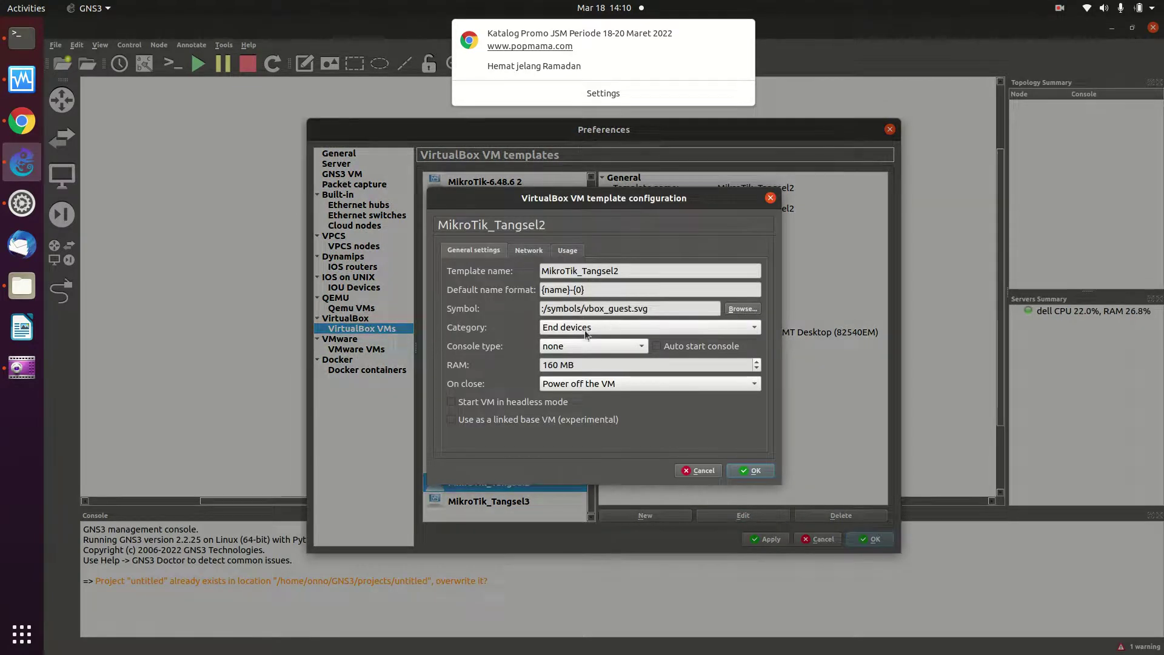
left_click(588, 328)
left_click(570, 296)
left_click(577, 349)
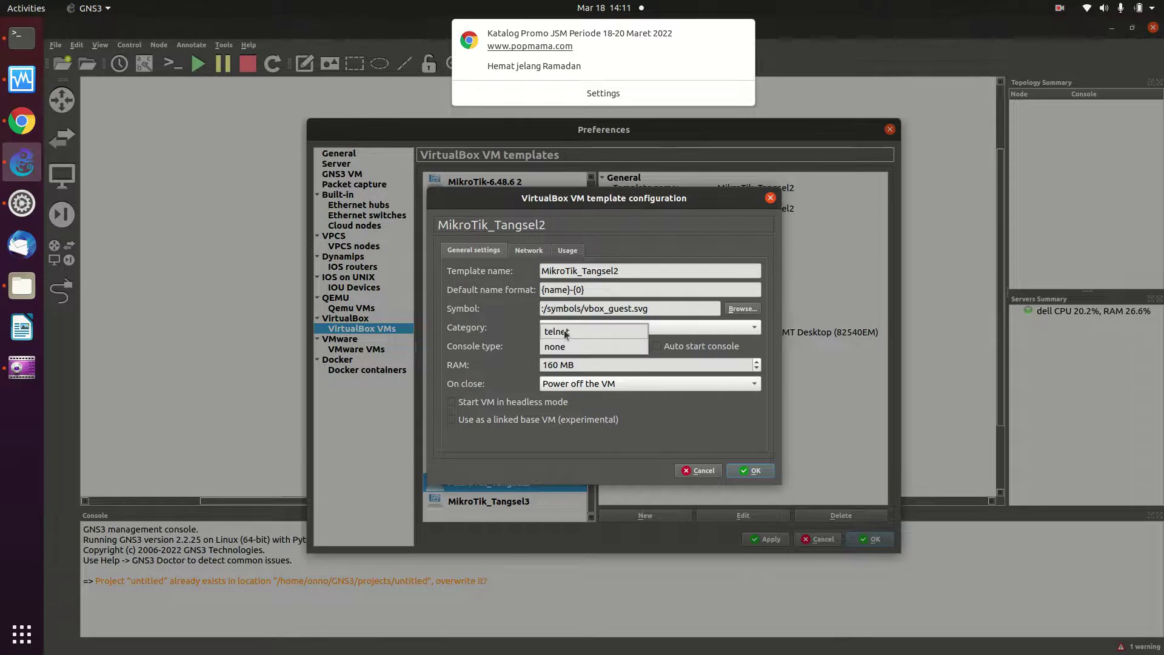
left_click(564, 330)
Give MikroTik_Tangsel2 8 adapters, allow any configured VirtualBox adapter, and save
left_click(534, 252)
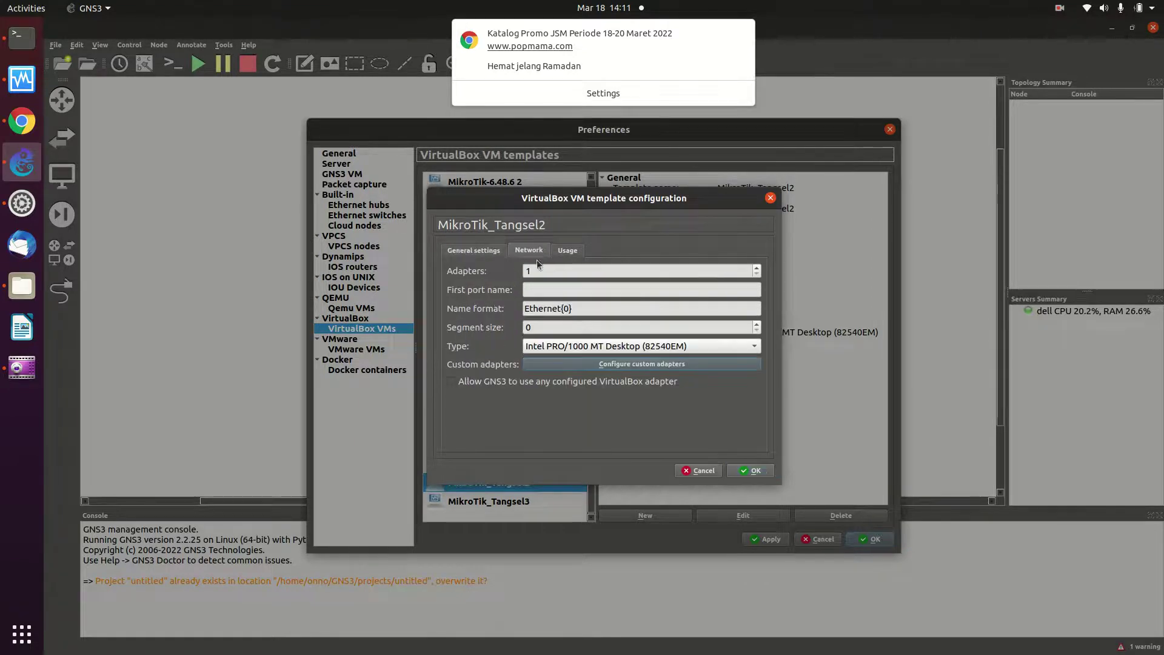
double_click(537, 271)
type("8")
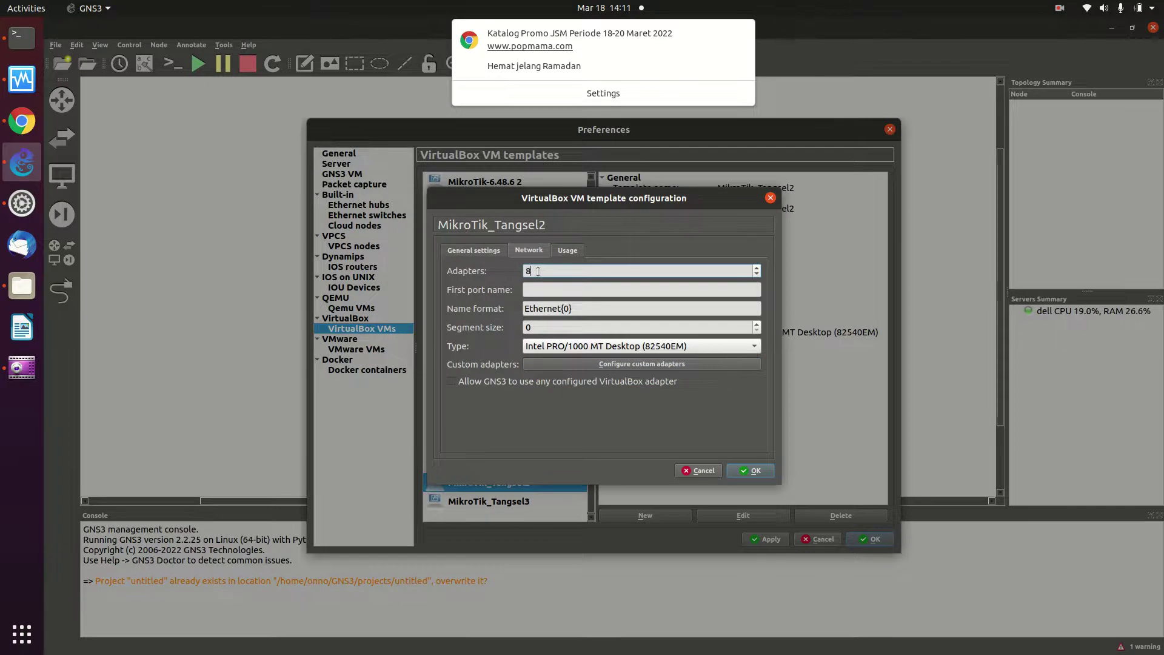
left_click(452, 380)
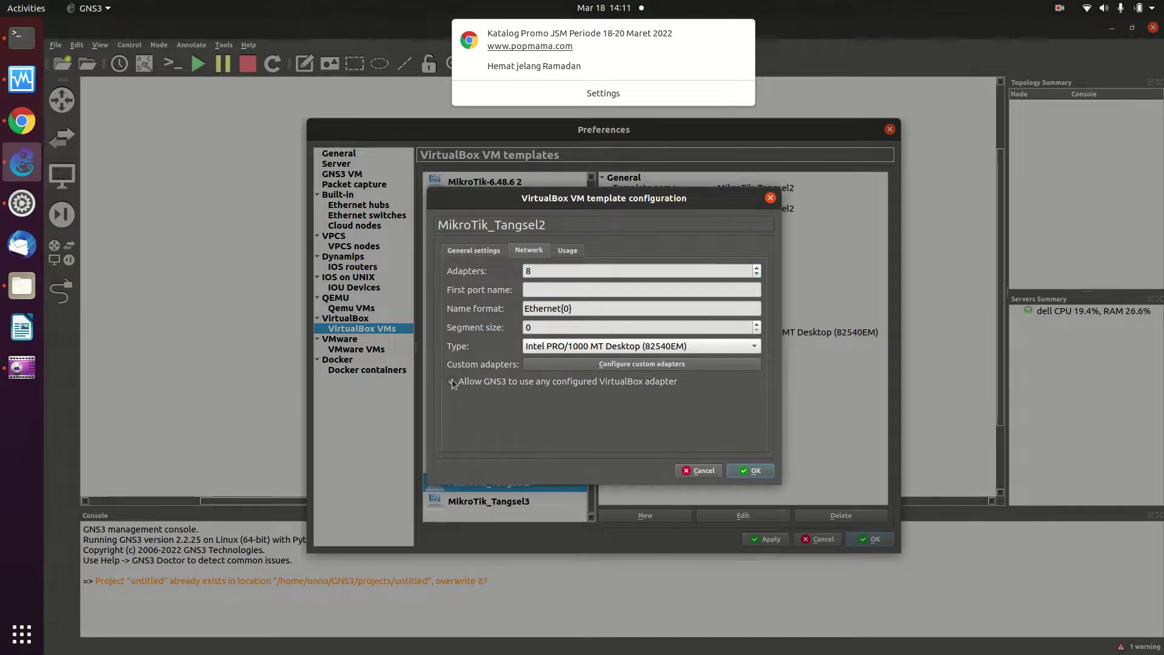
left_click(753, 471)
left_click(499, 501)
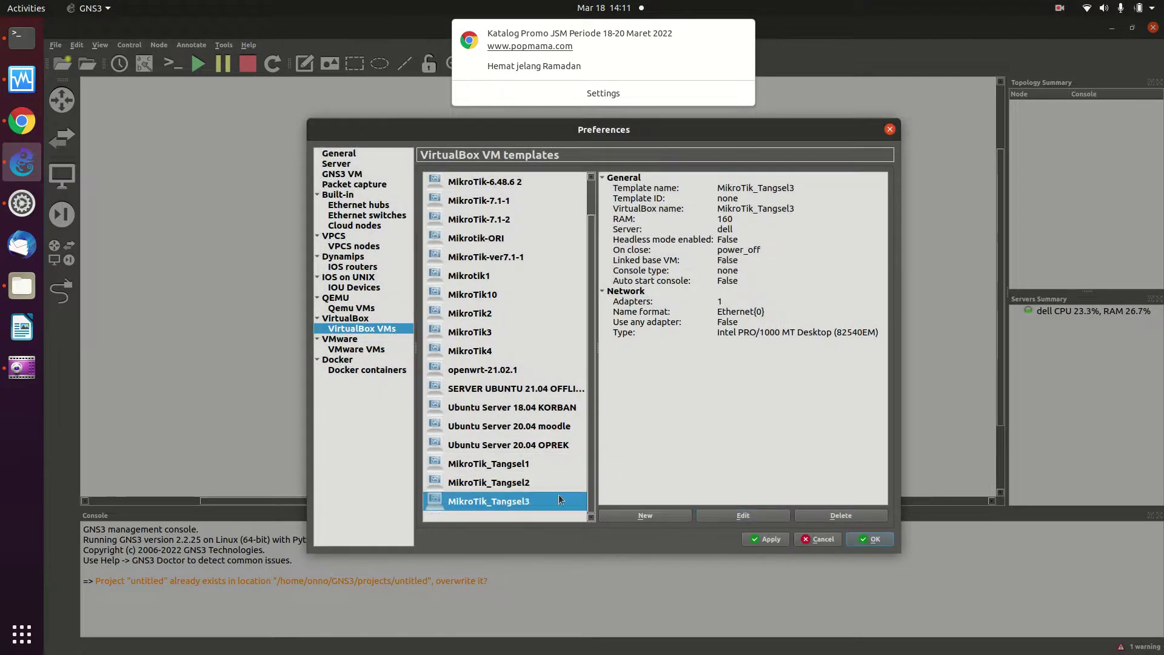
Edit the MikroTik_Tangsel3 template to category Routers with telnet console
left_click(733, 514)
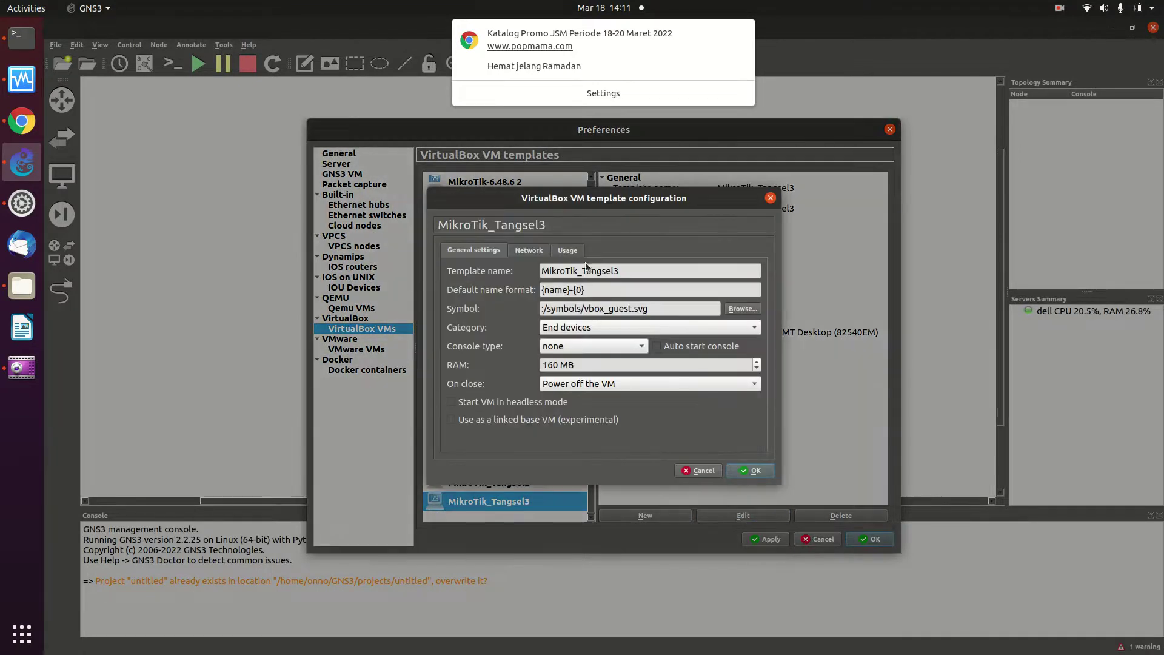
left_click(578, 331)
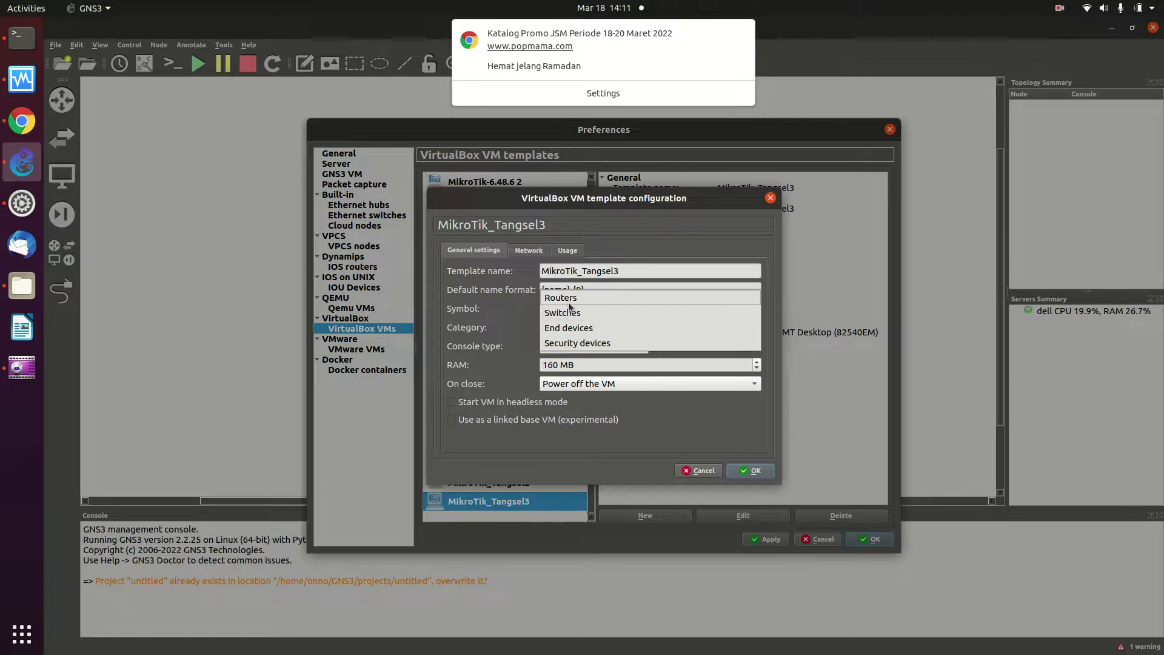
left_click(568, 298)
left_click(582, 343)
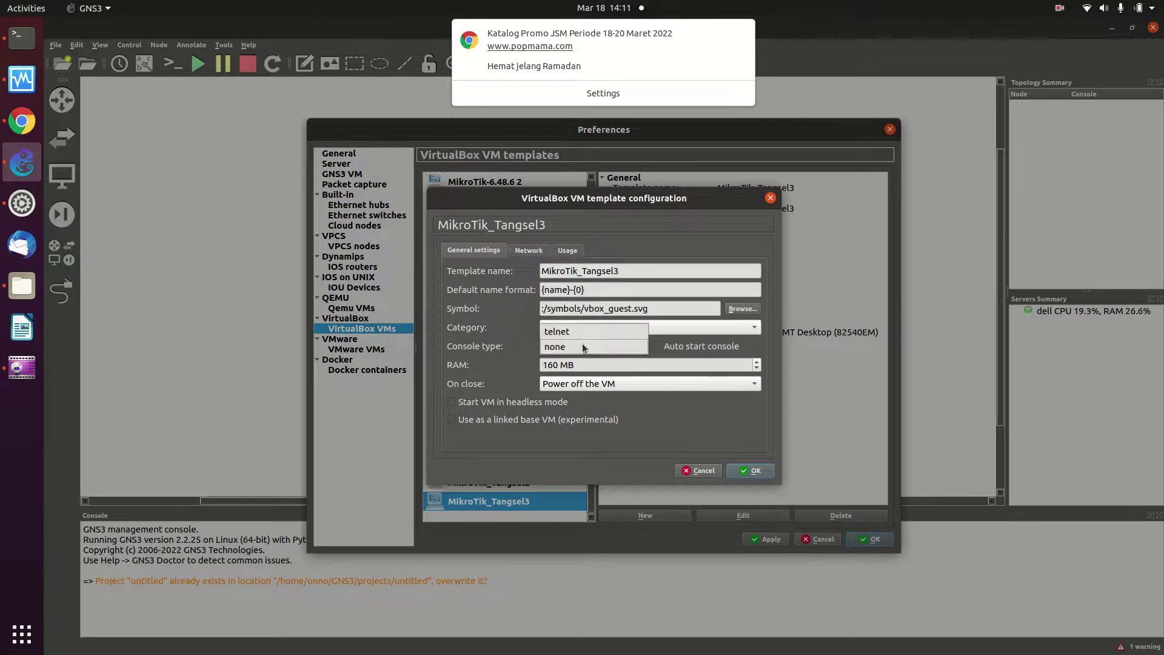
left_click(563, 330)
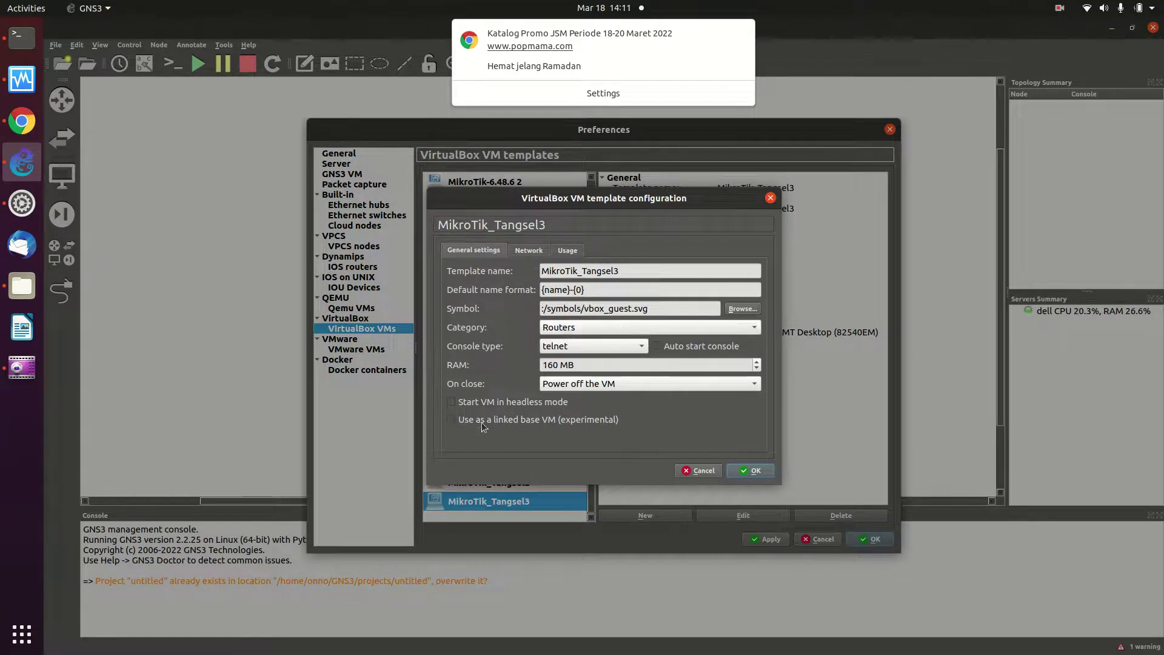
Set MikroTik_Tangsel3 to 8 adapters and allow any configured VirtualBox adapter
left_click(529, 250)
left_click(548, 271)
key("BackSpace")
type("8")
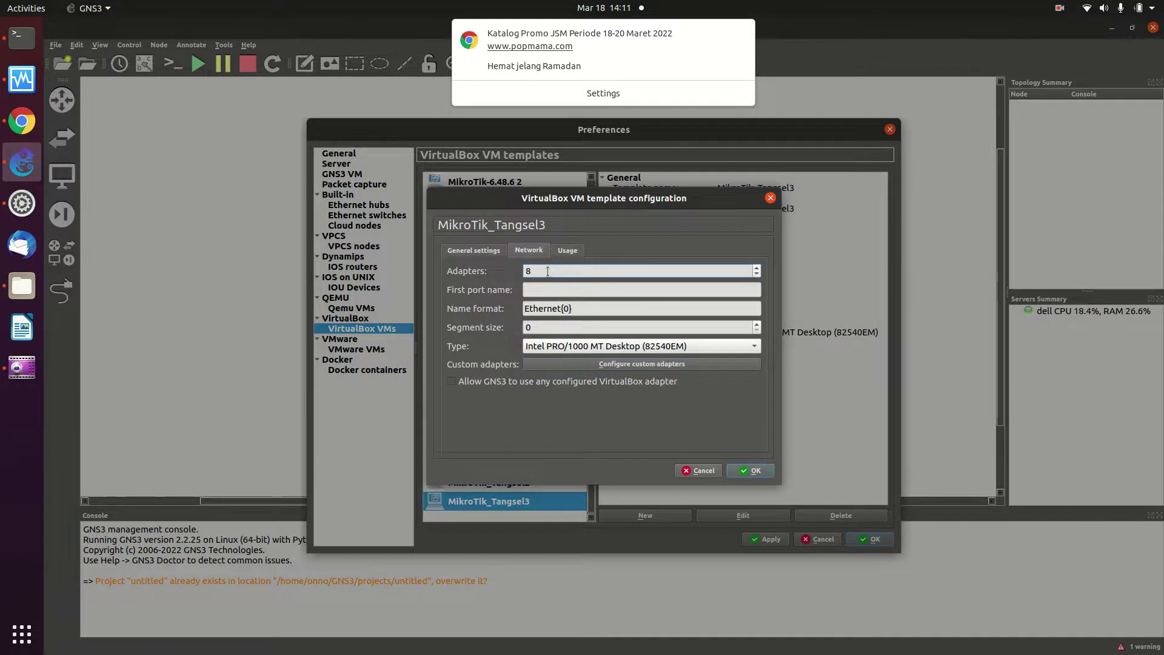
left_click(452, 379)
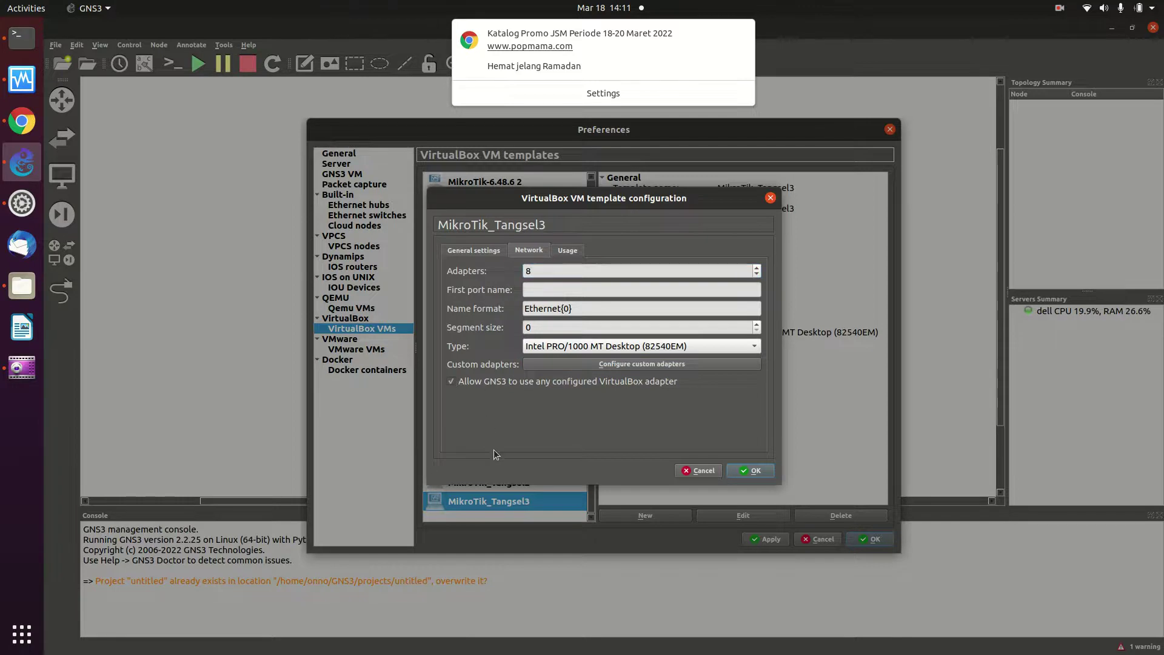
left_click(756, 471)
left_click(474, 485)
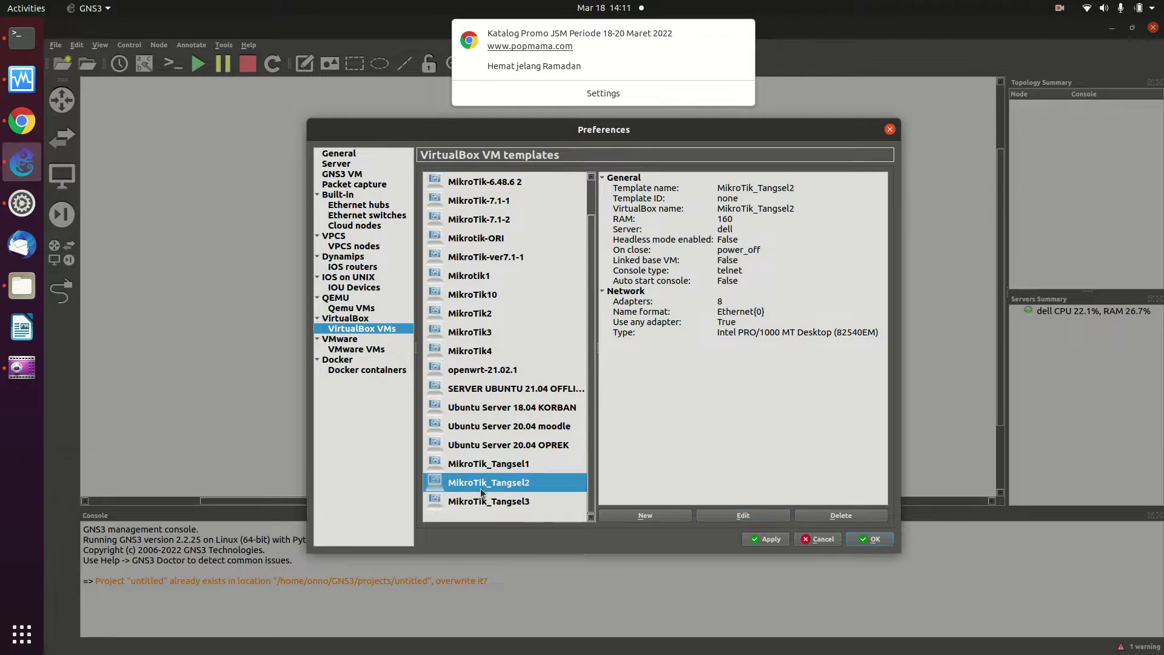
left_click(494, 465)
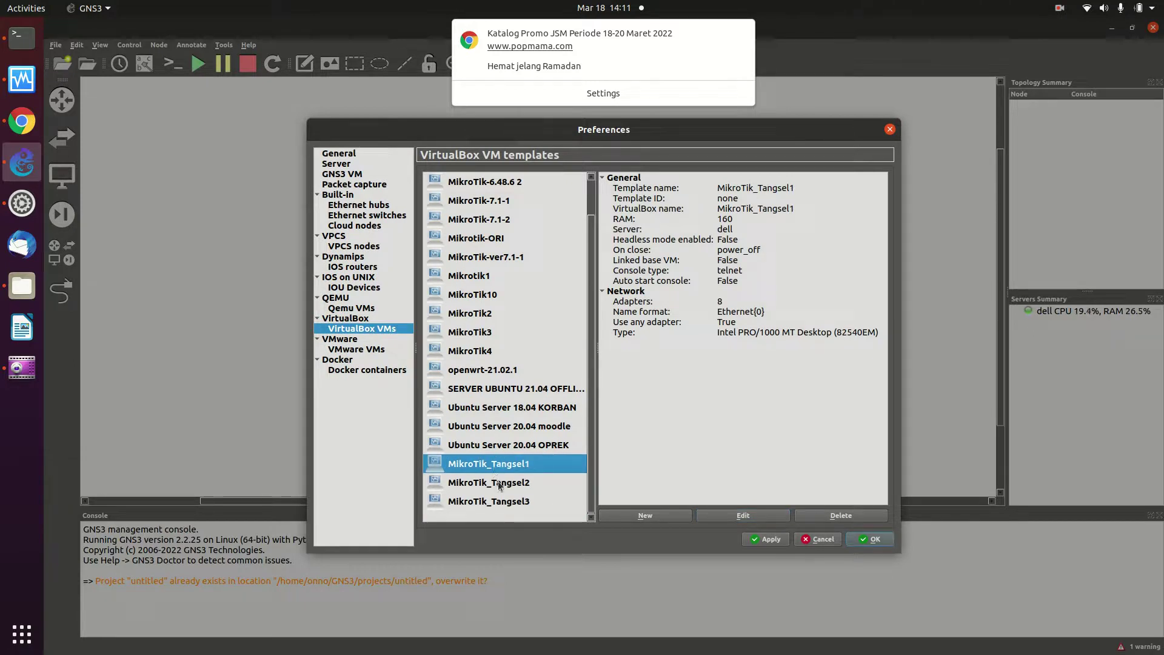
left_click(499, 484)
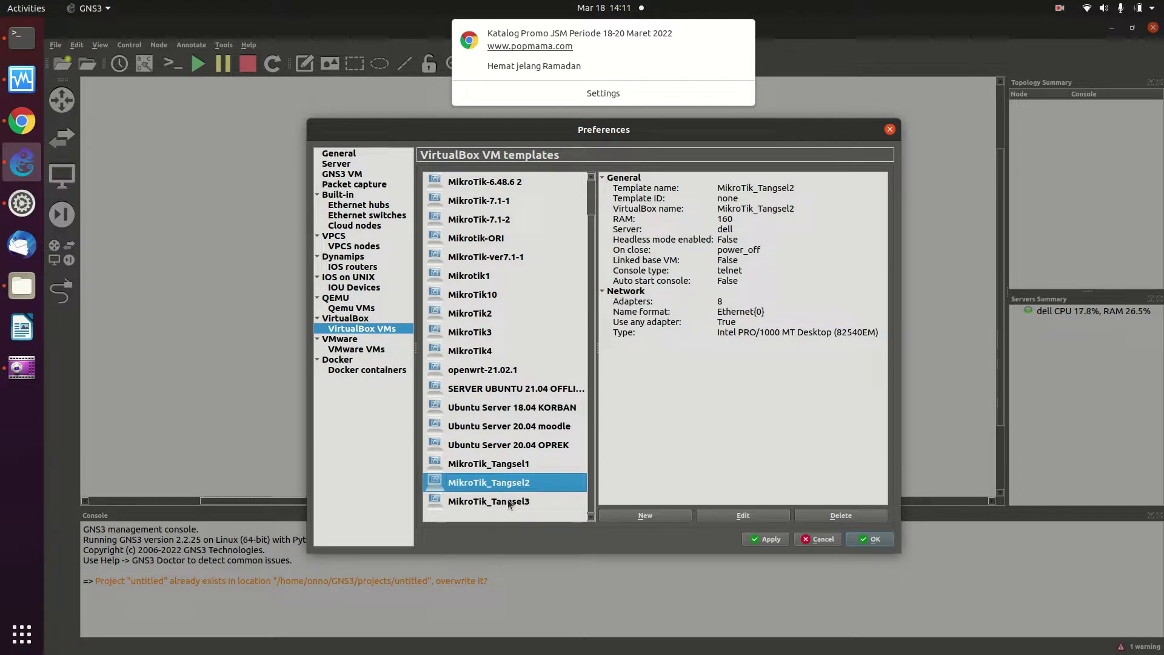
left_click(509, 504)
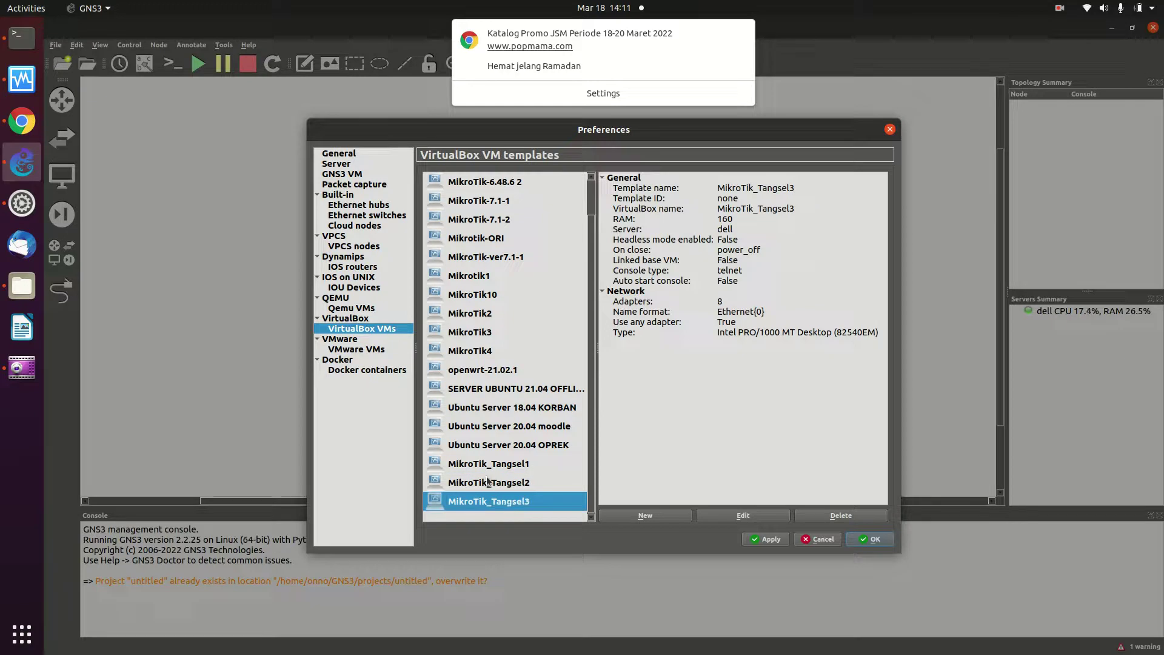
left_click(501, 482)
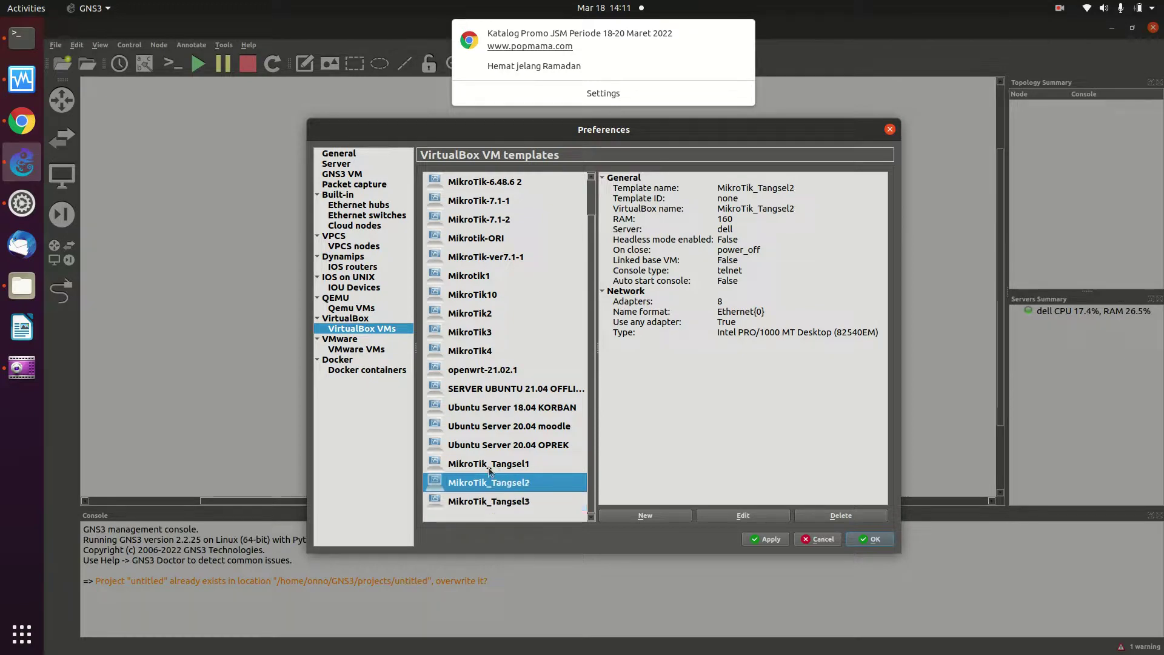
left_click(486, 464)
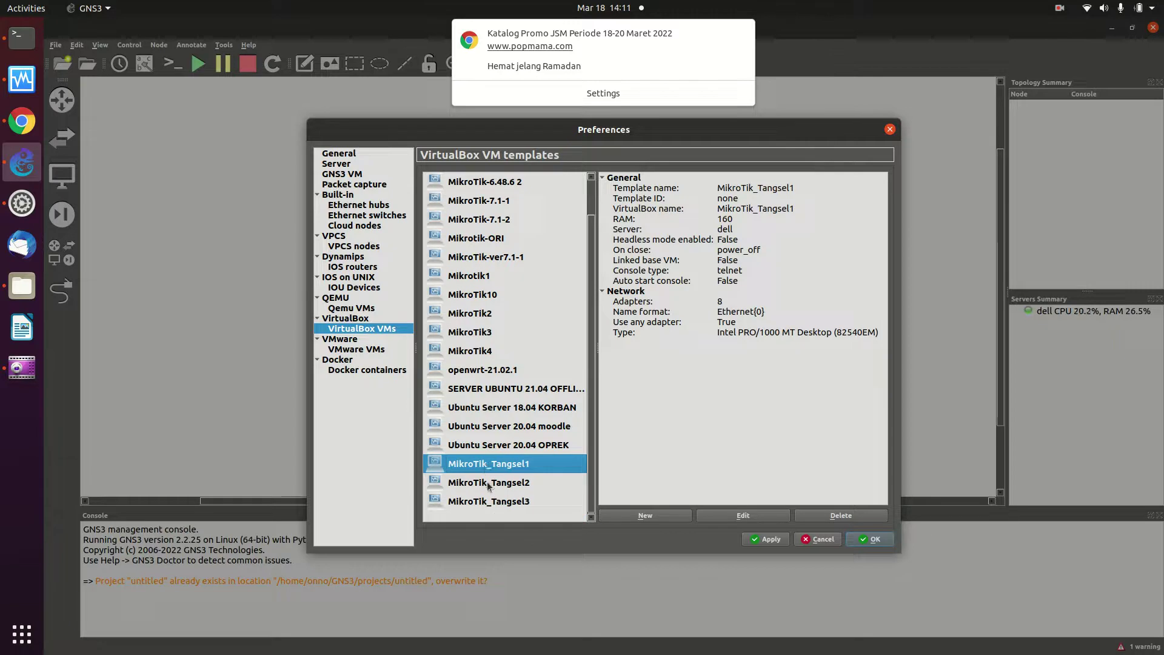
left_click(489, 483)
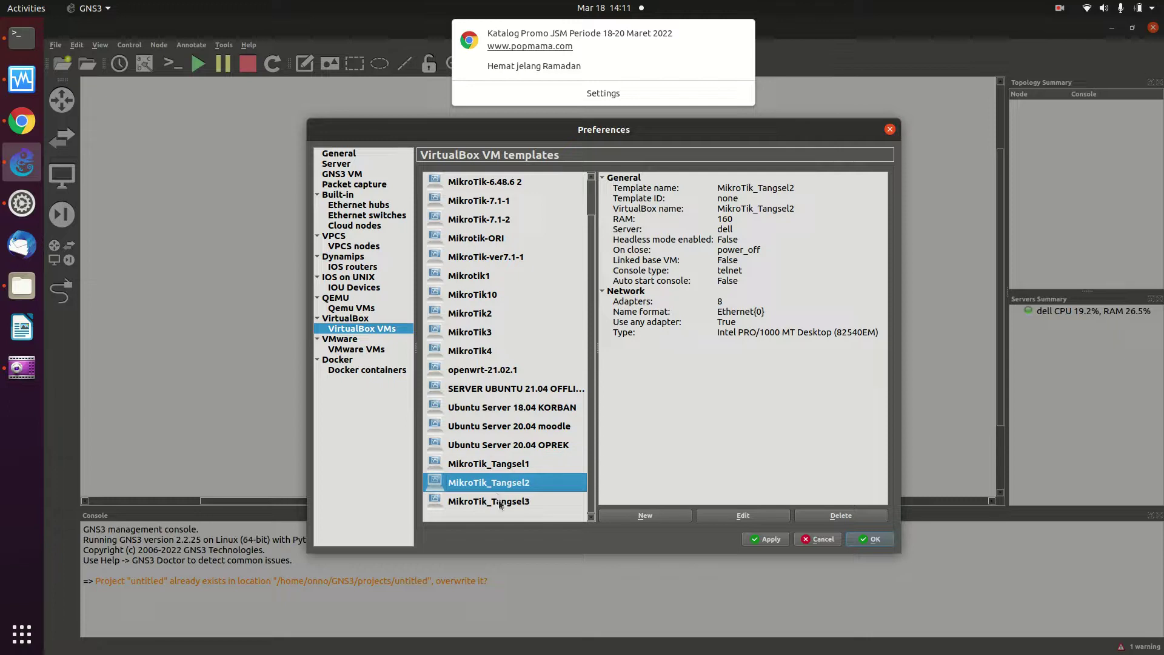
left_click(499, 502)
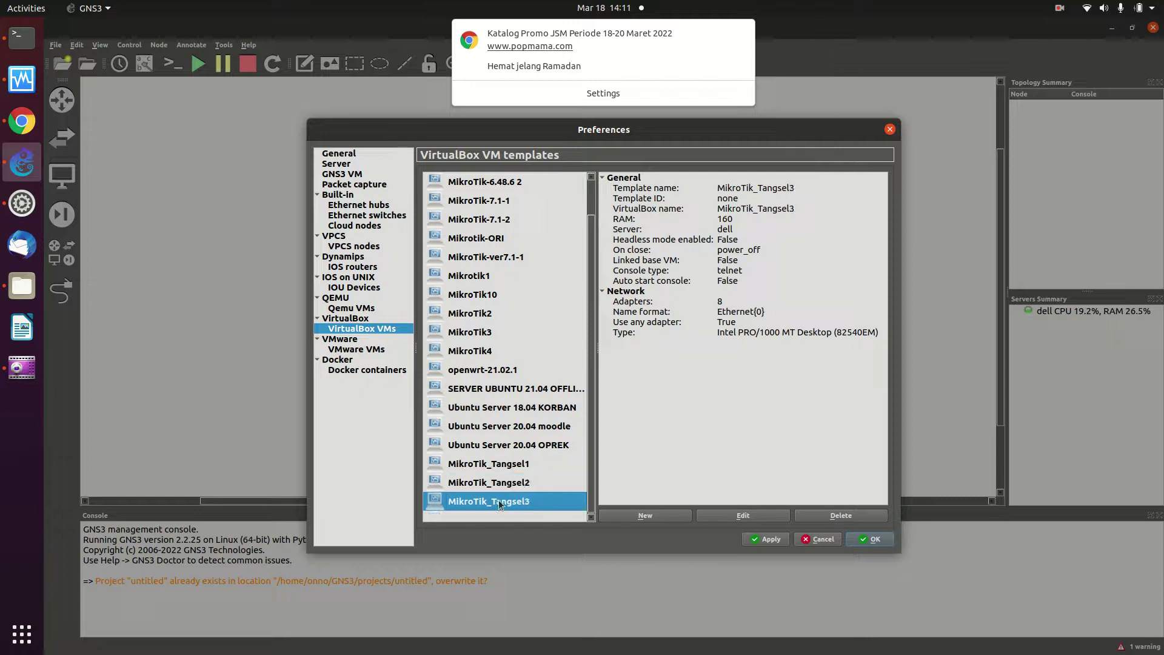
left_click(485, 467)
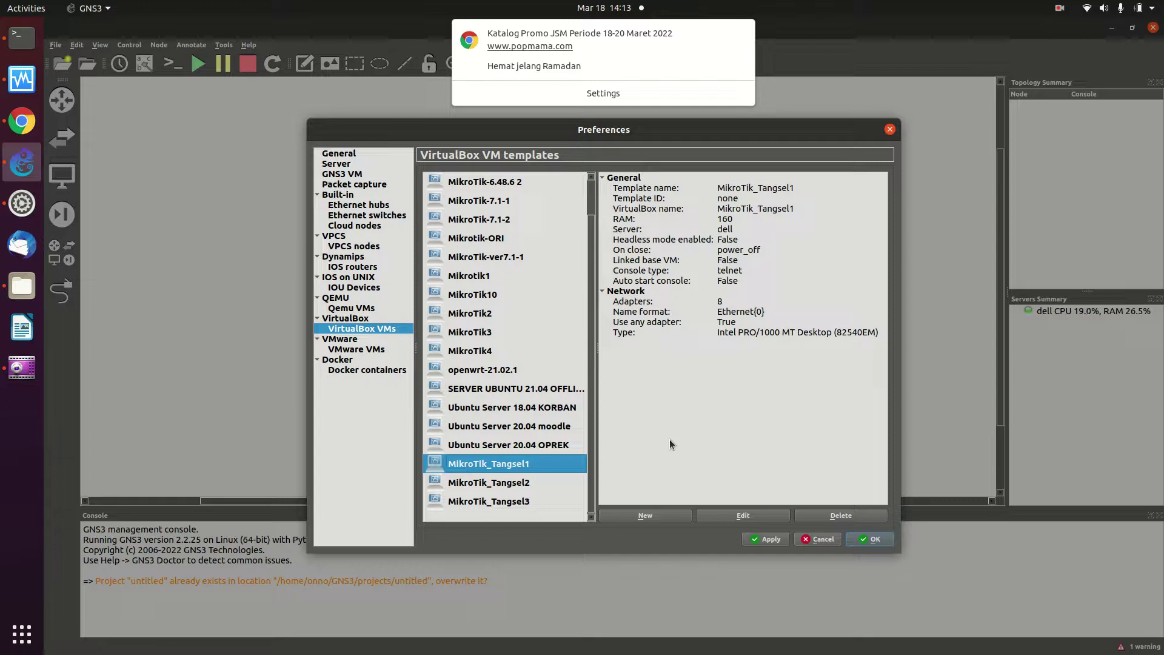
Apply the MikroTik_Tangsel1–3 VirtualBox template settings and close Preferences
left_click(757, 541)
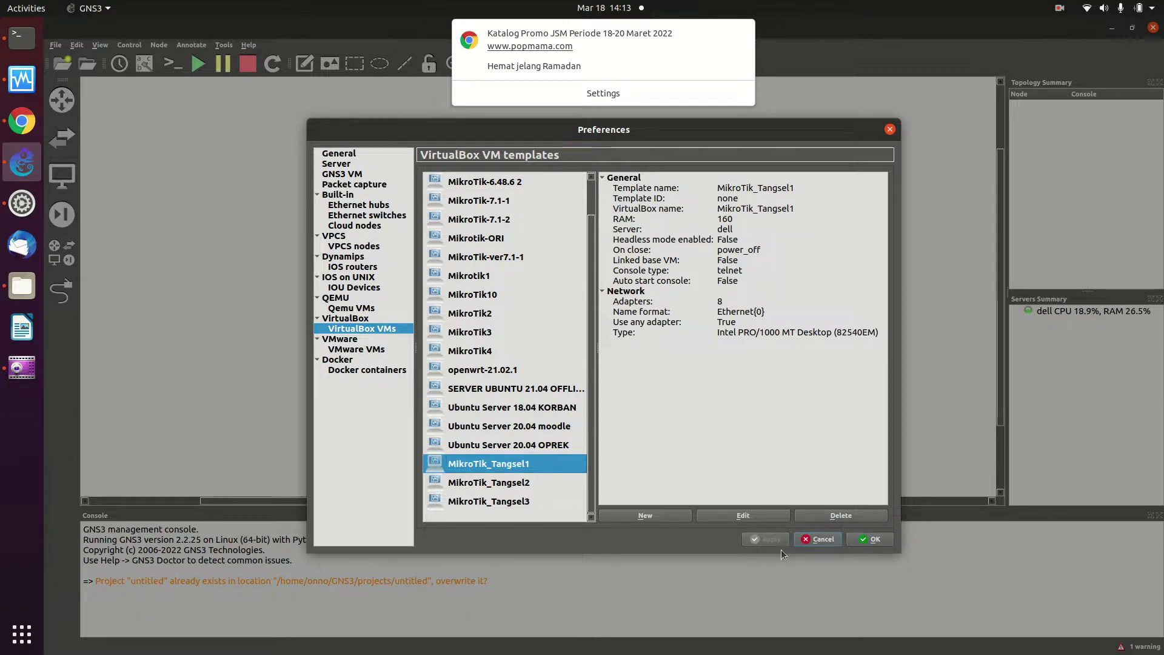
left_click(863, 544)
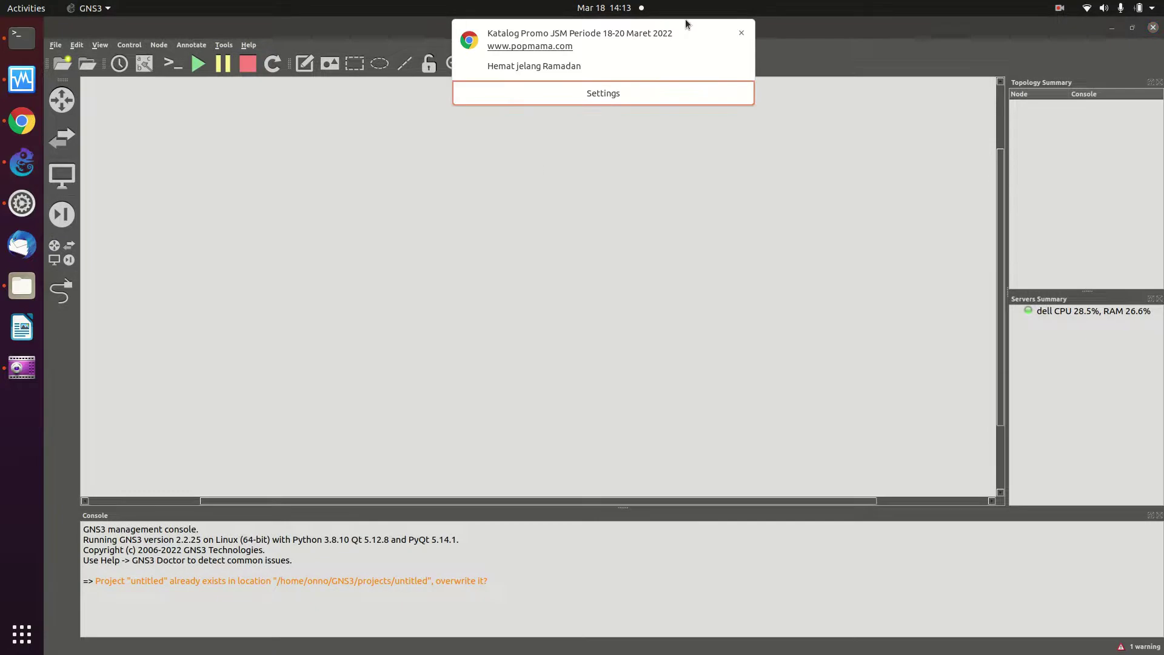
Place a NAT node, NAT1, from the End devices list onto the right side of the canvas
left_click(741, 33)
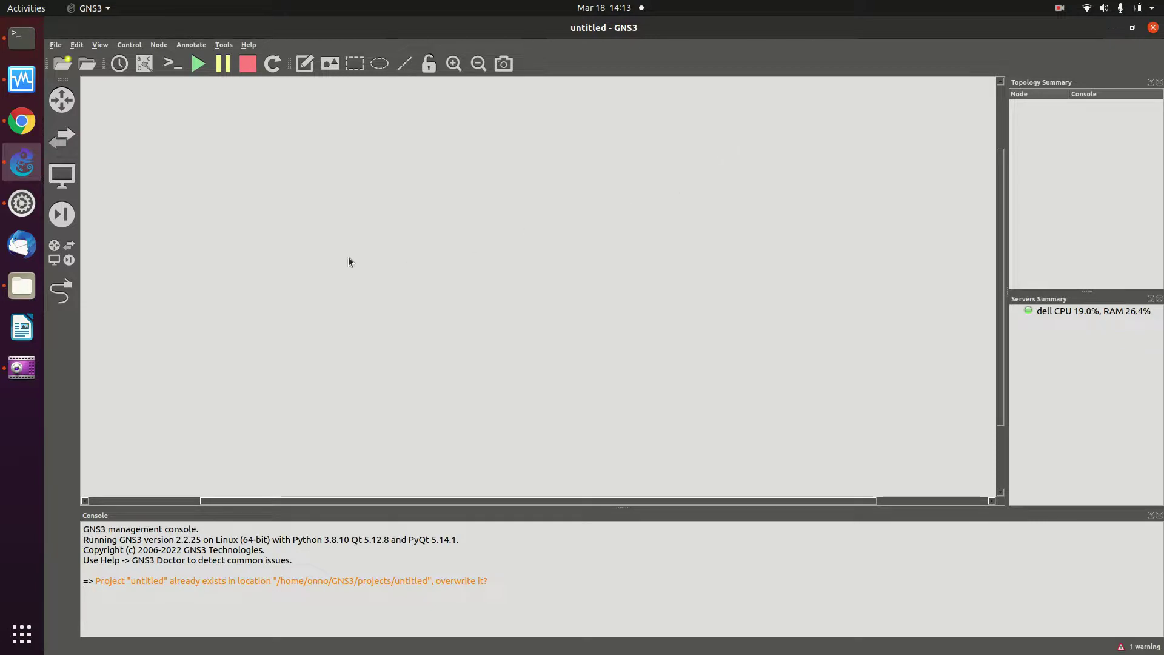
left_click(54, 179)
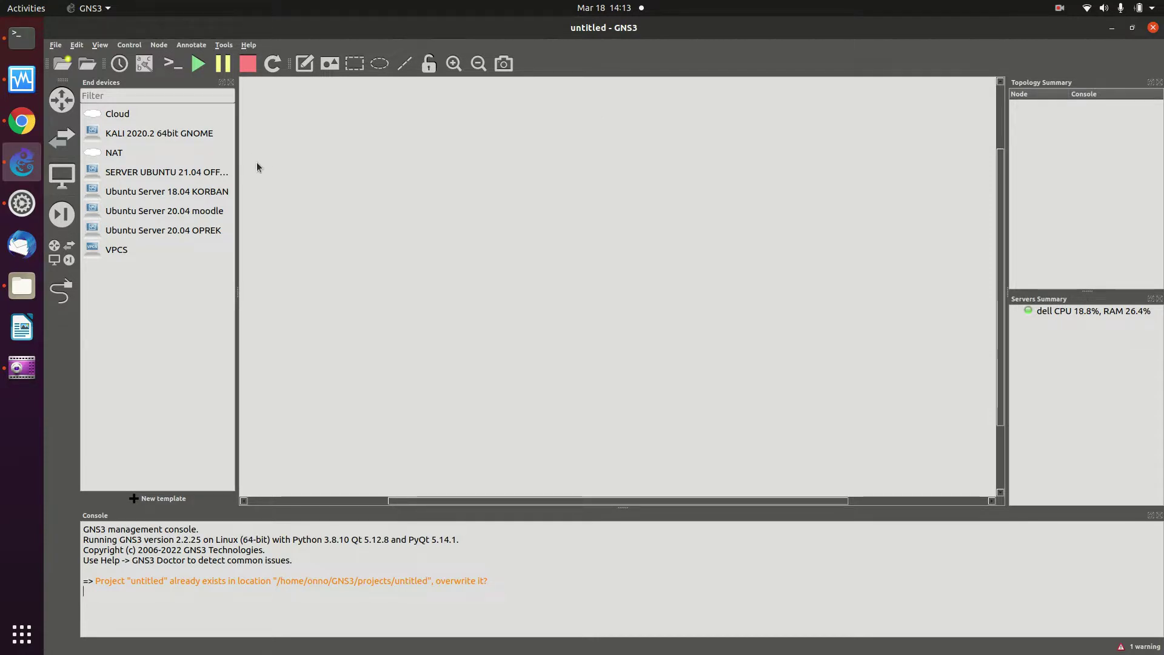
left_click(114, 155)
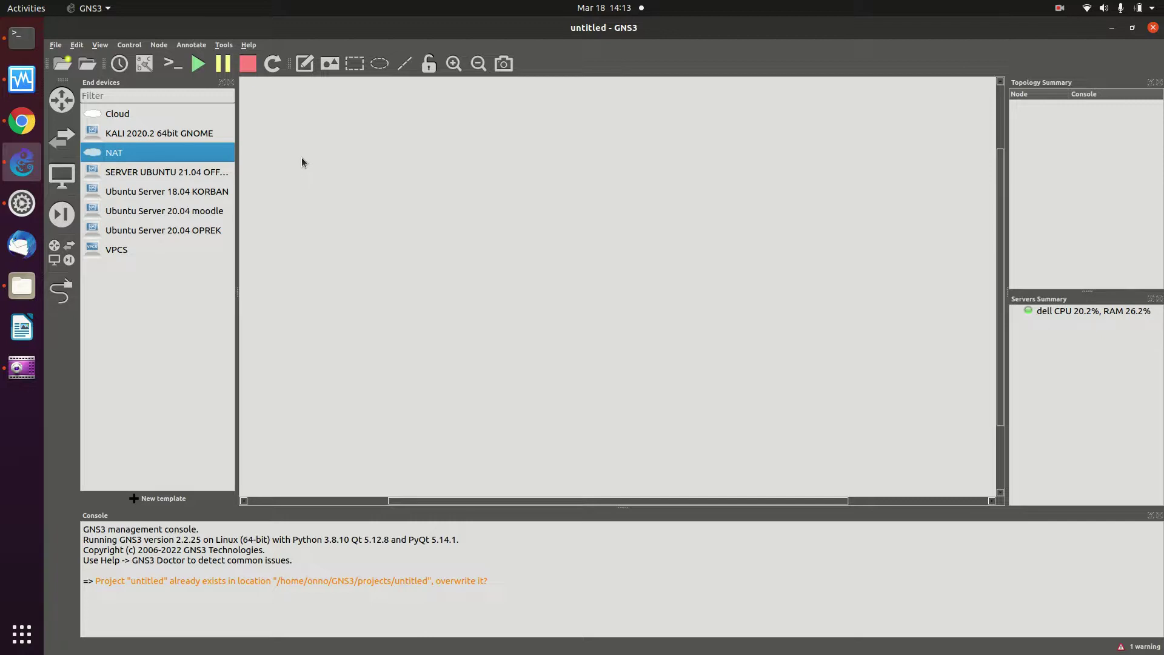
left_click_drag(150, 155, 875, 150)
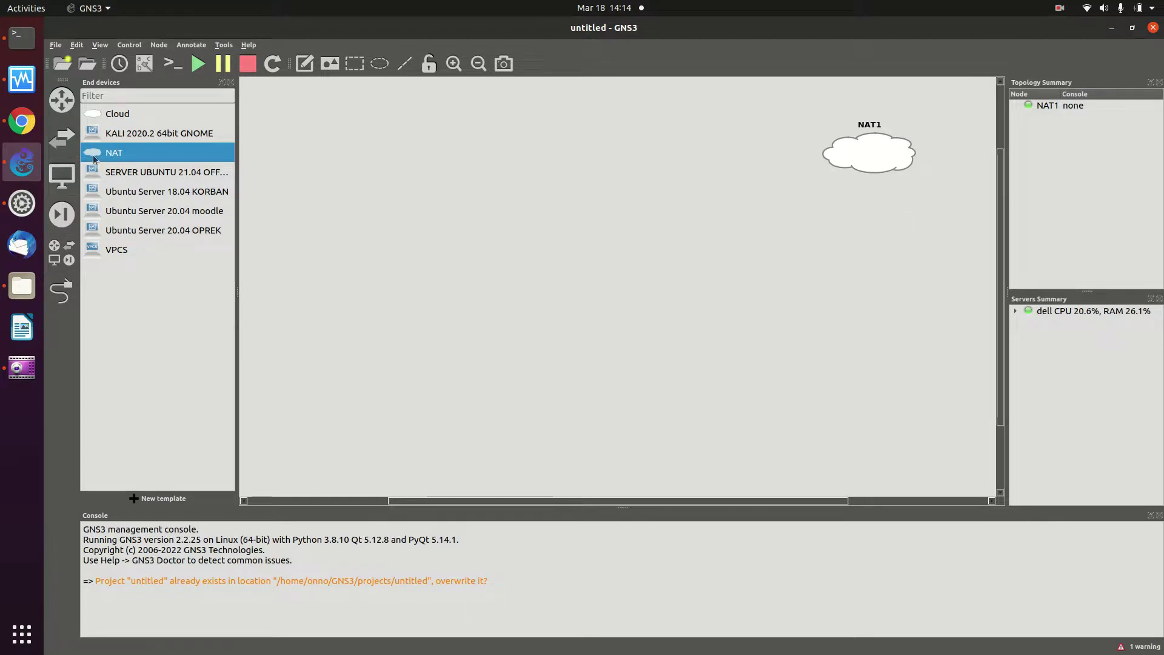
left_click(66, 134)
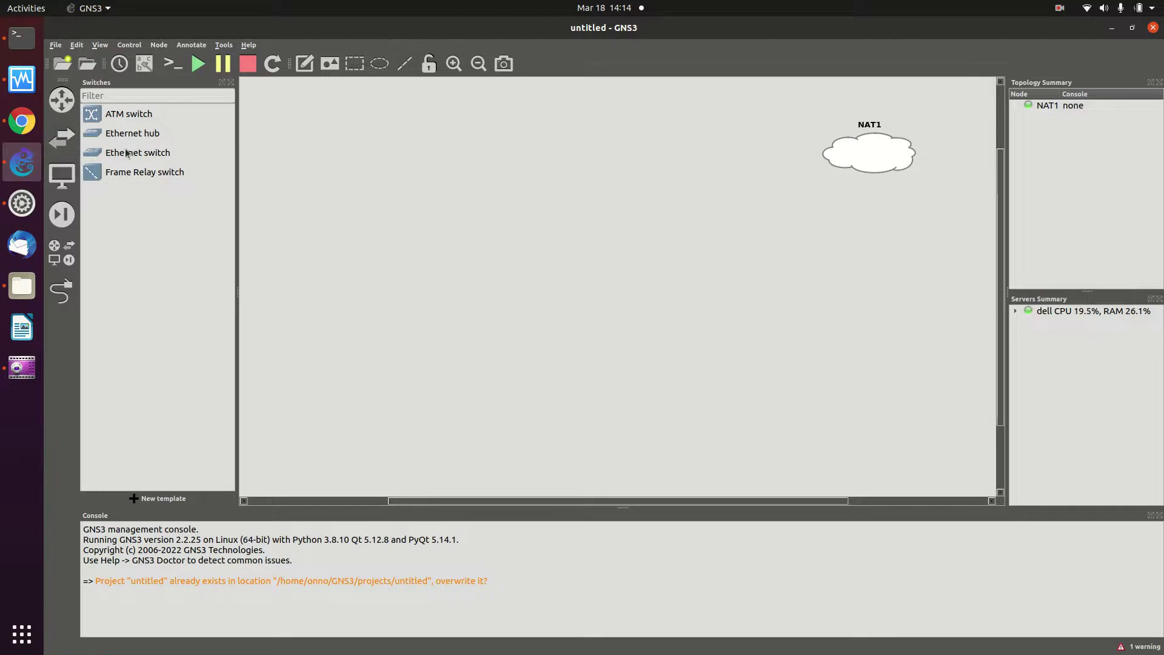
Place an Ethernet switch, Switch1, on the canvas and shift NAT1 closer to it
left_click_drag(119, 152, 706, 216)
left_click_drag(873, 161, 812, 171)
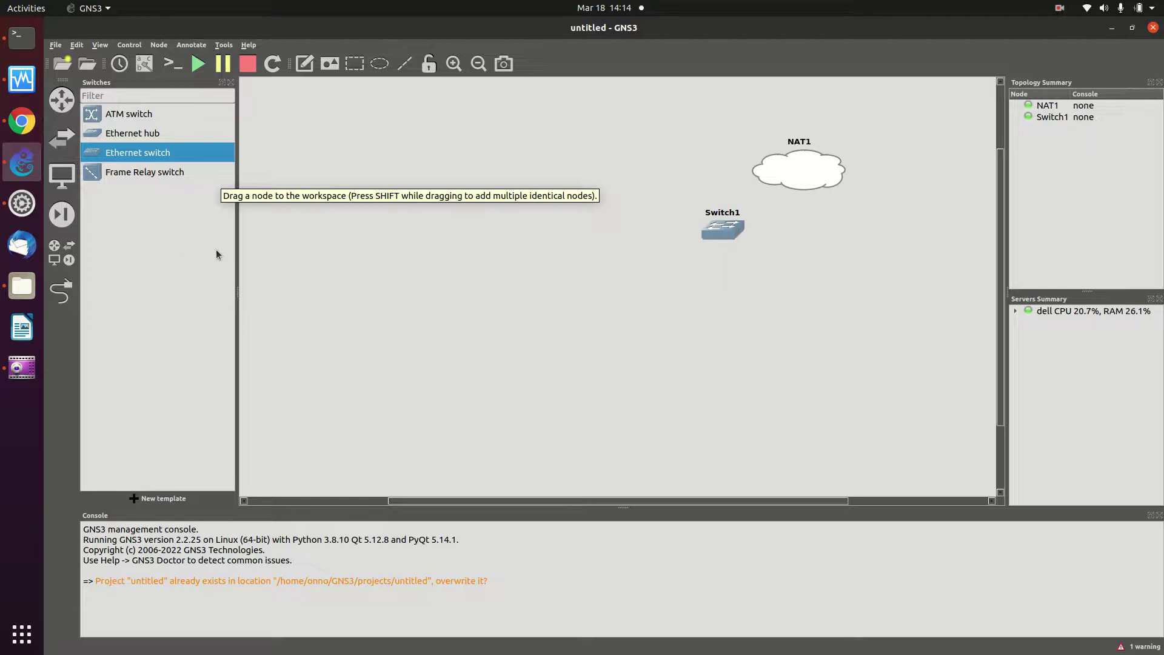
left_click(69, 189)
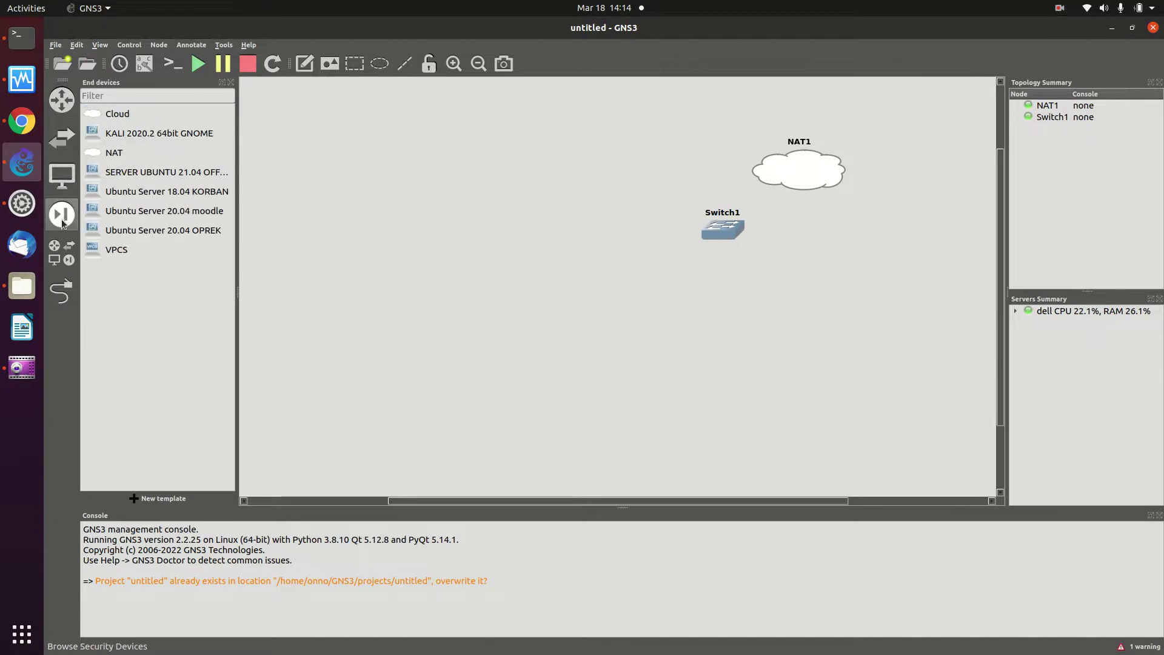
left_click(68, 114)
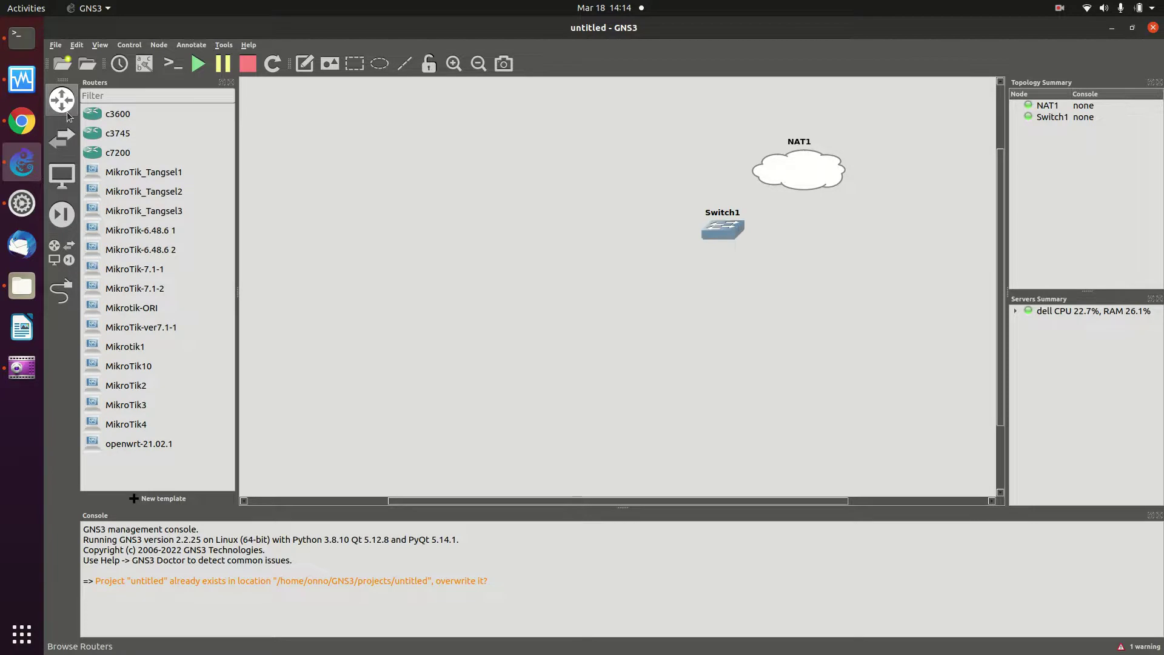
left_click(63, 214)
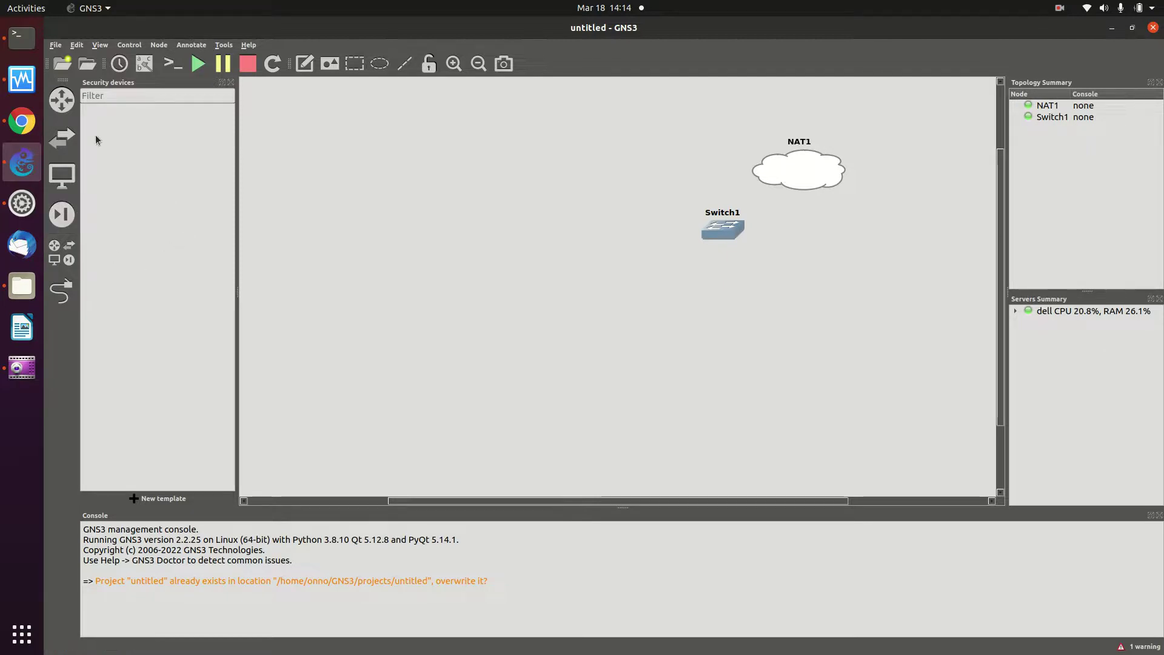
left_click(60, 104)
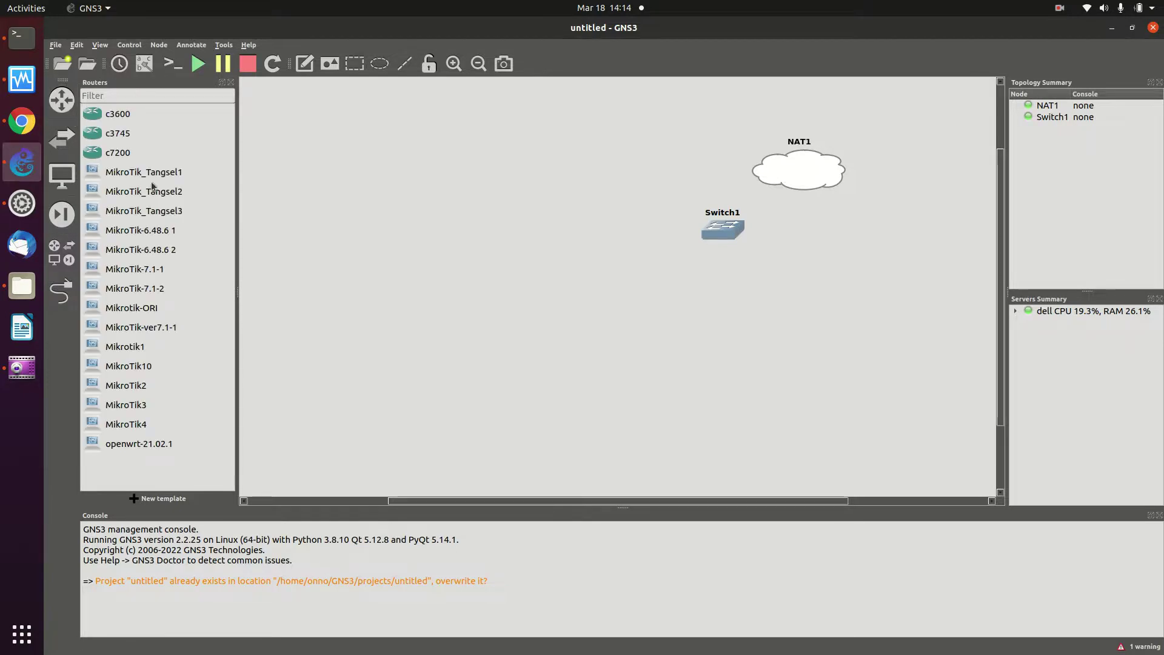
Place a MikroTik_Tangsel1 router and position it to the lower left of Switch1
left_click_drag(144, 175, 822, 232)
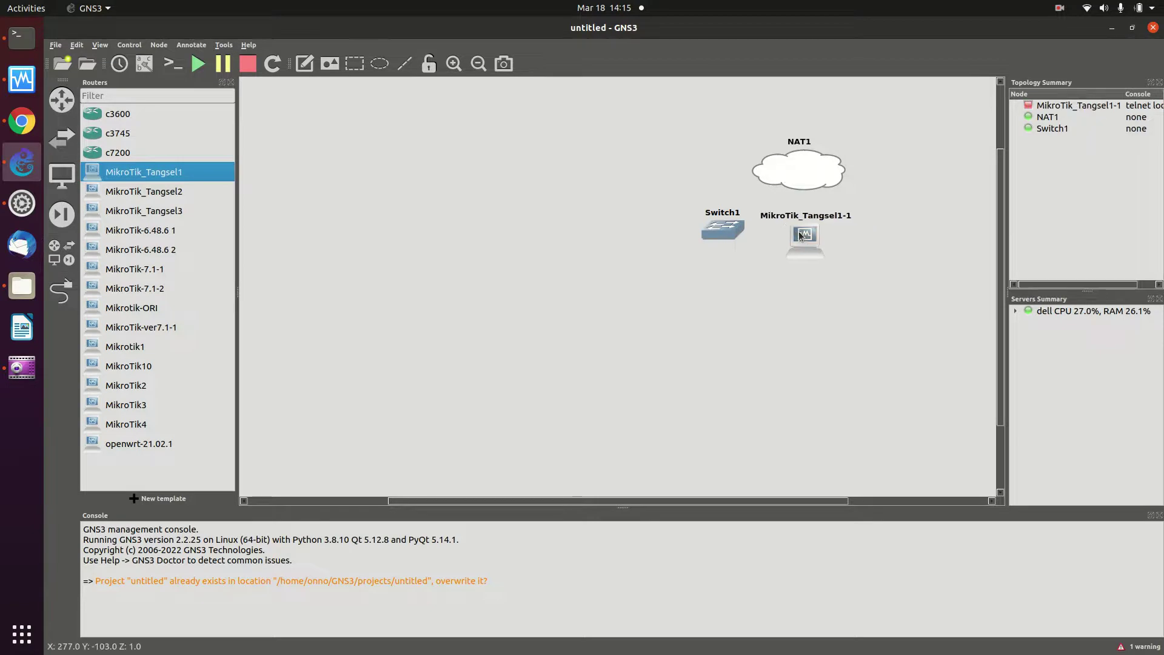
left_click_drag(726, 230, 668, 228)
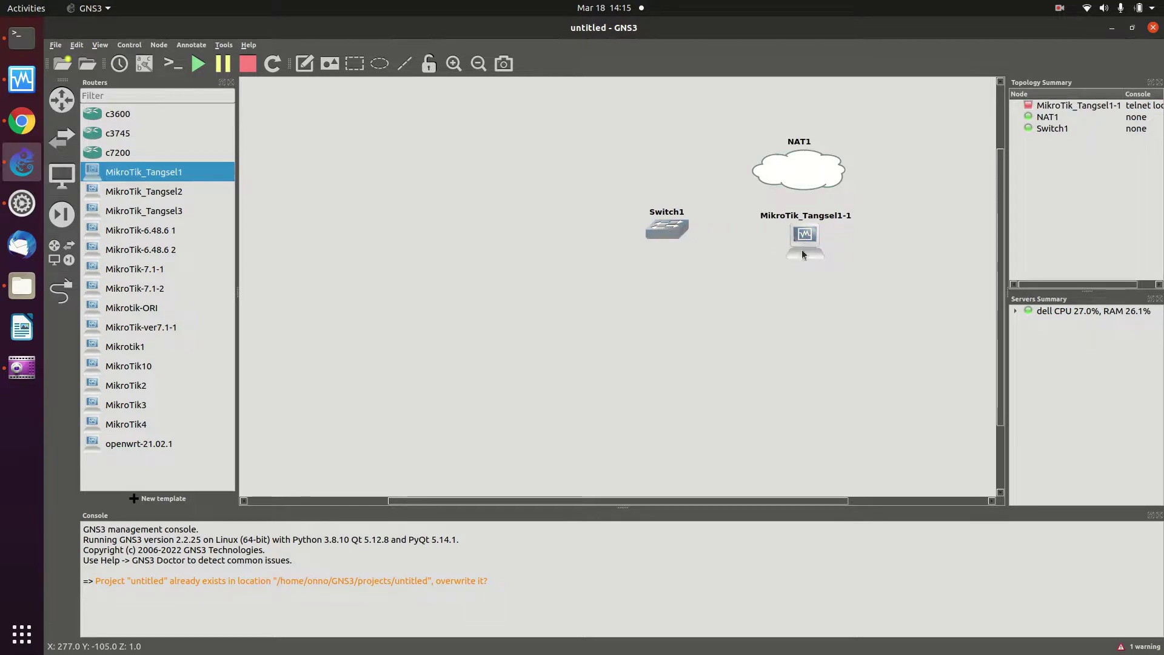
left_click_drag(804, 237, 772, 238)
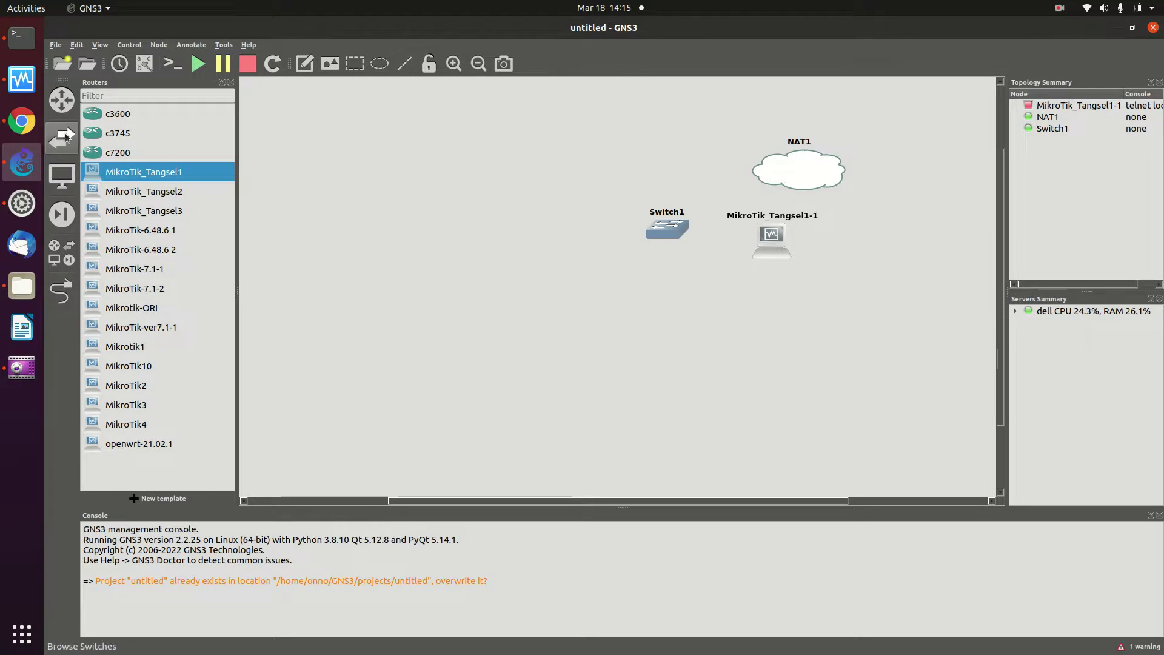
left_click(68, 181)
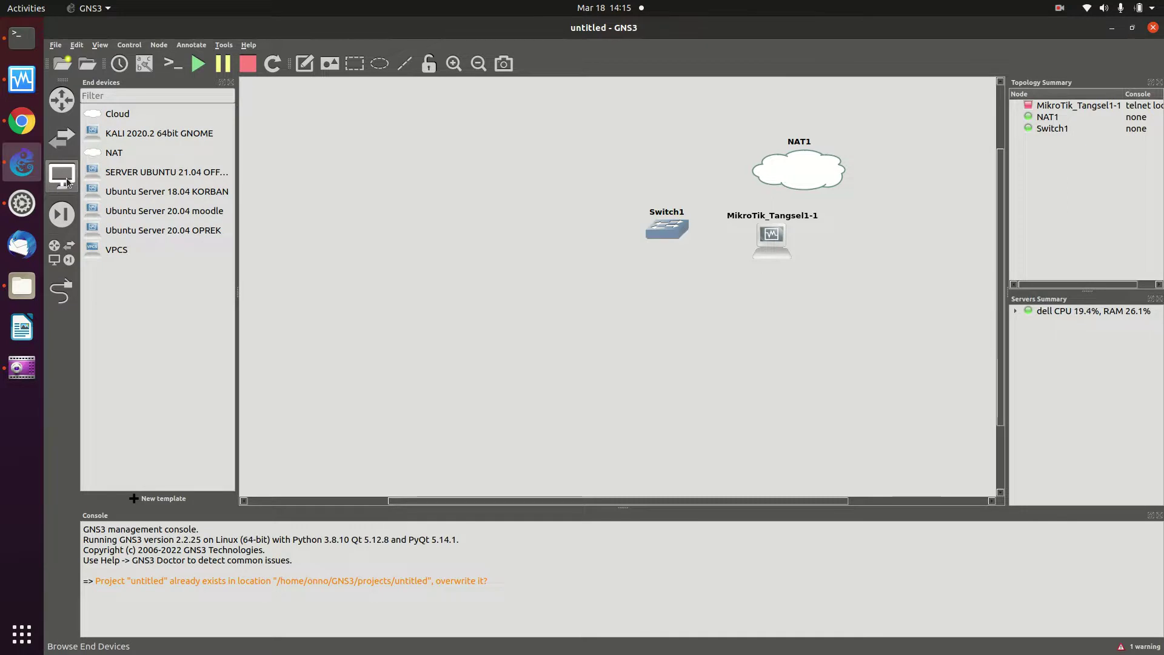
left_click_drag(780, 245, 566, 281)
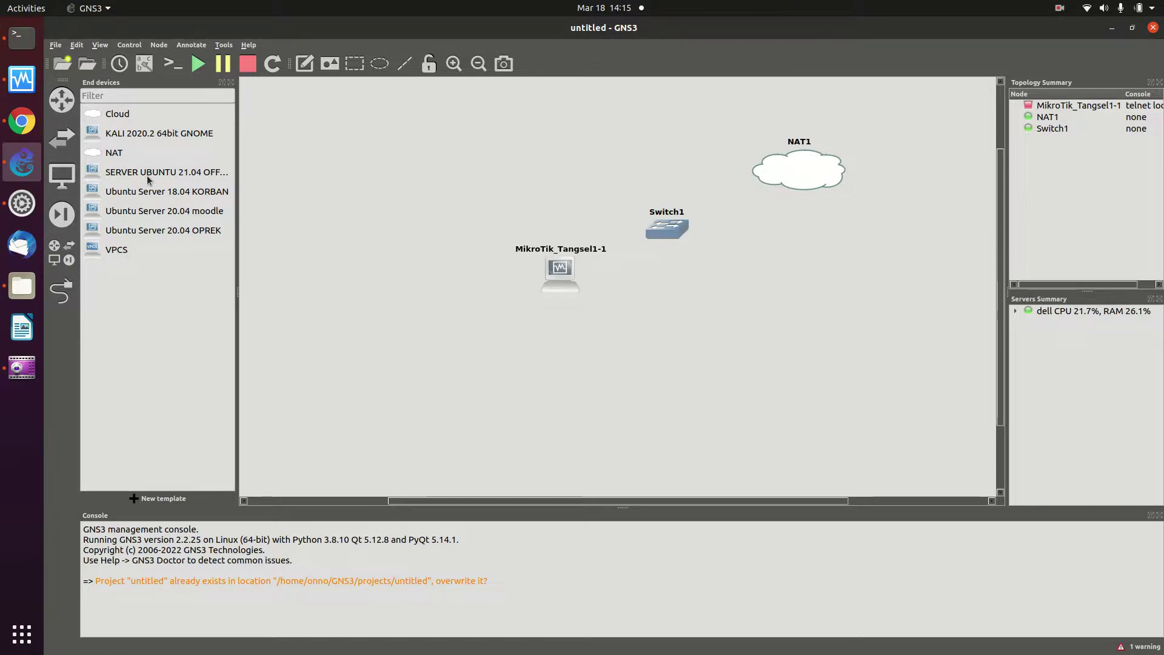
Place a KALI 2020.2 64bit GNOME node below-left of the router and align the nodes
left_click(126, 138)
left_click_drag(475, 312, 473, 312)
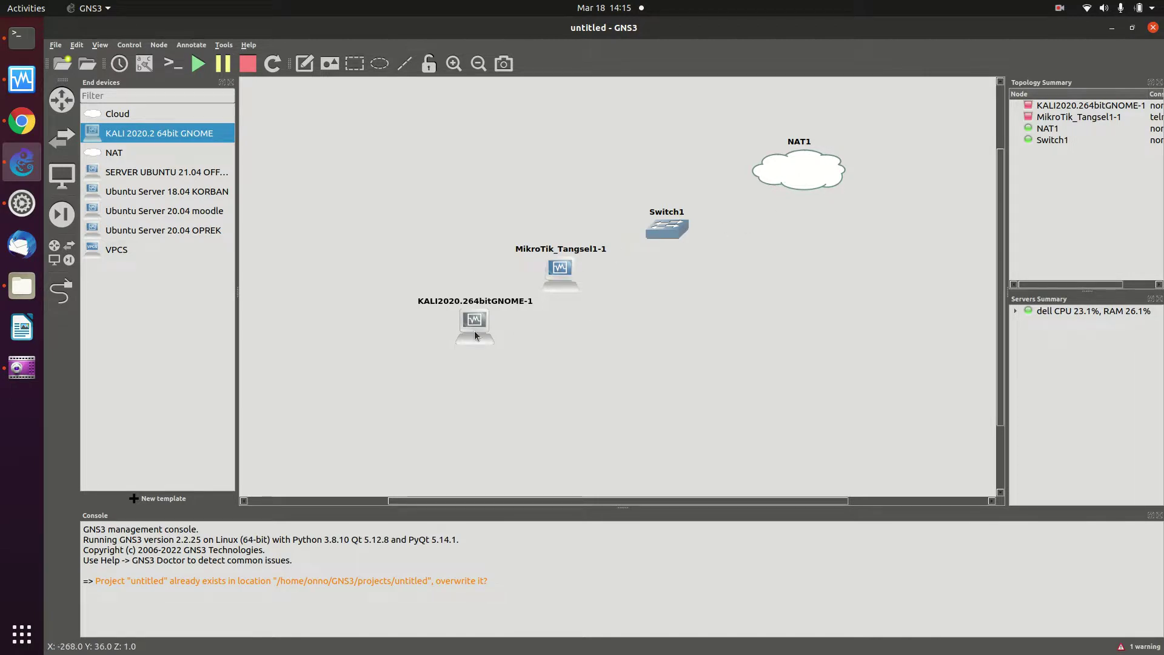
left_click_drag(474, 321, 451, 324)
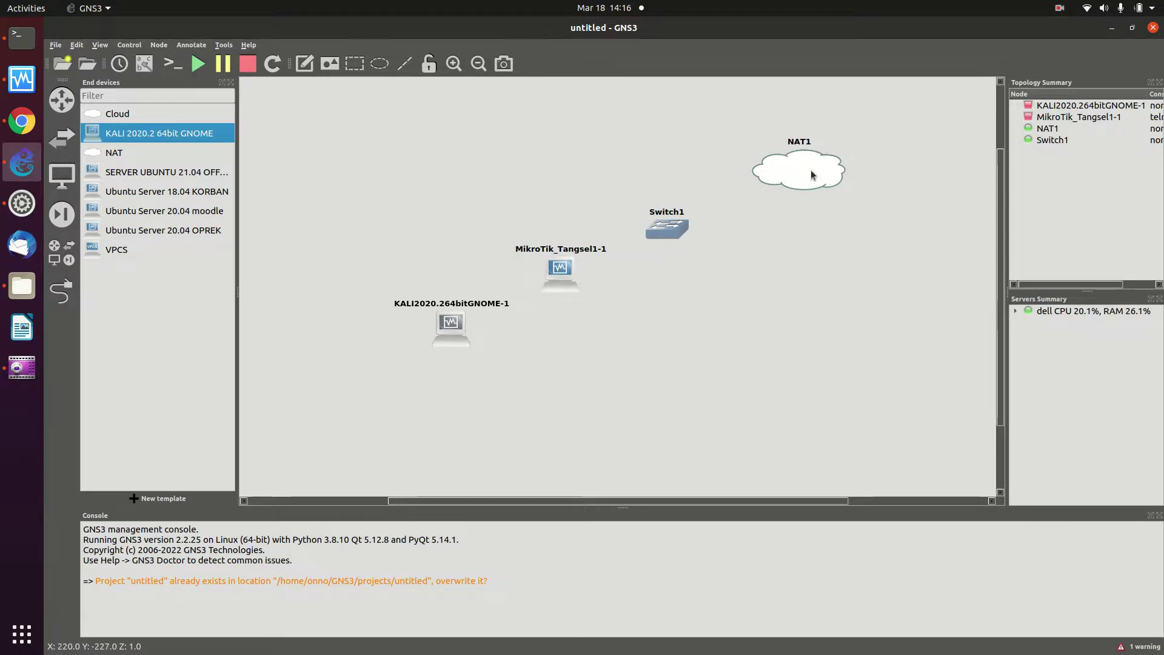
mouse_move(811, 174)
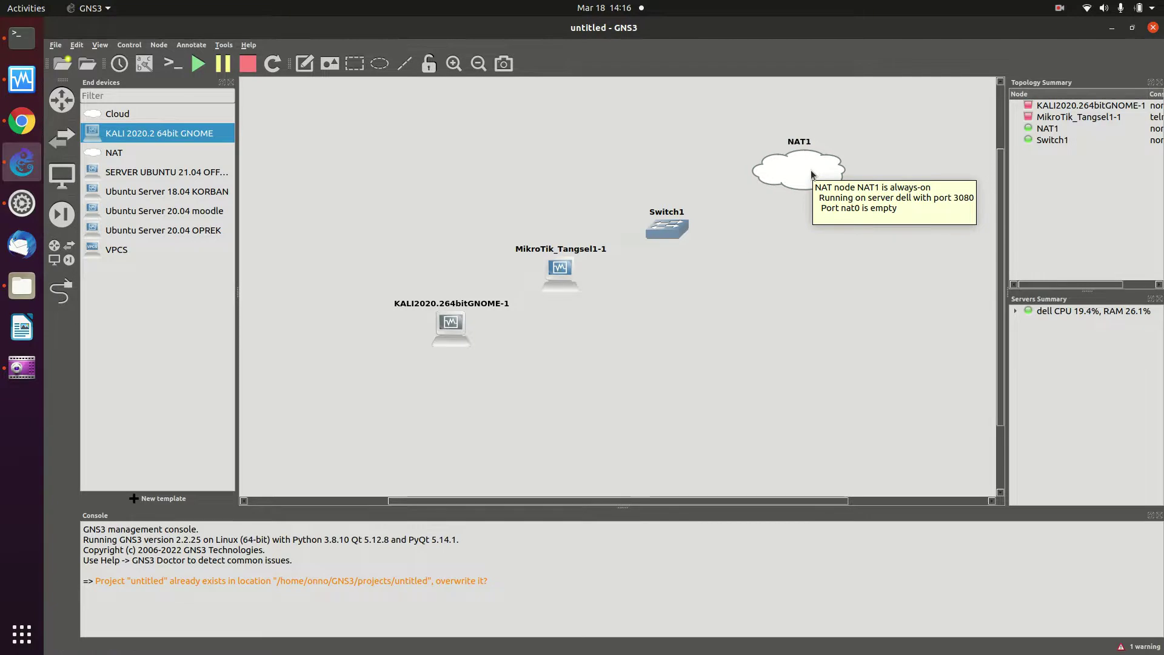
mouse_move(655, 231)
left_mouse_down()
mouse_move(687, 231)
mouse_move(672, 232)
left_mouse_up()
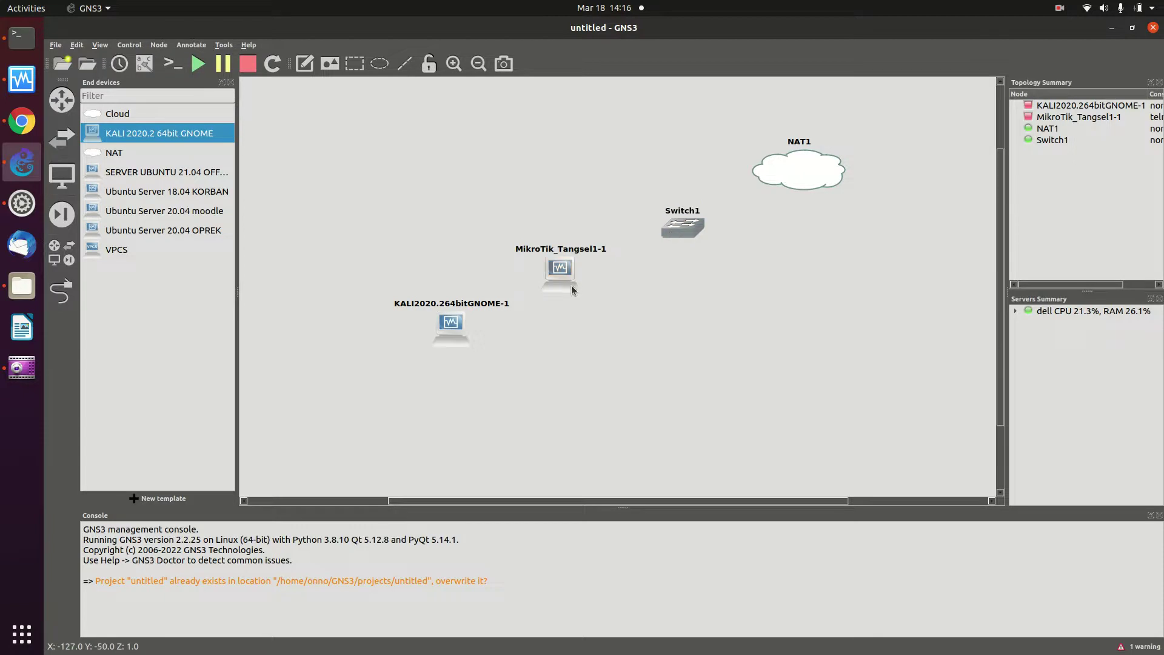
left_click_drag(551, 279, 568, 283)
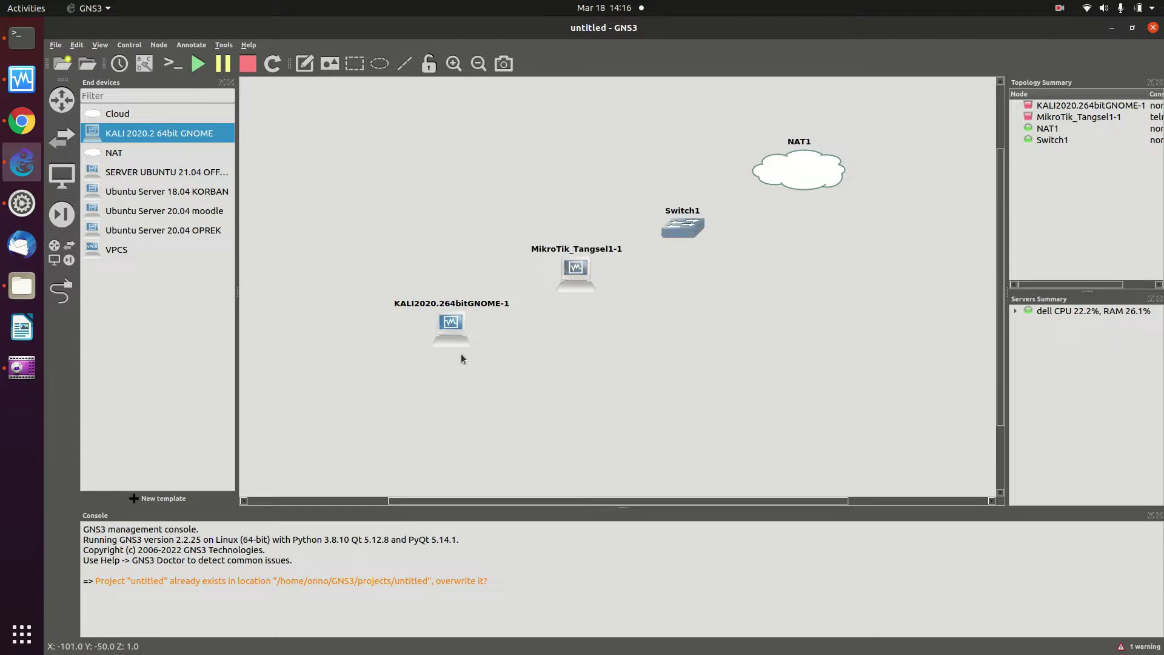
left_click_drag(450, 333, 465, 332)
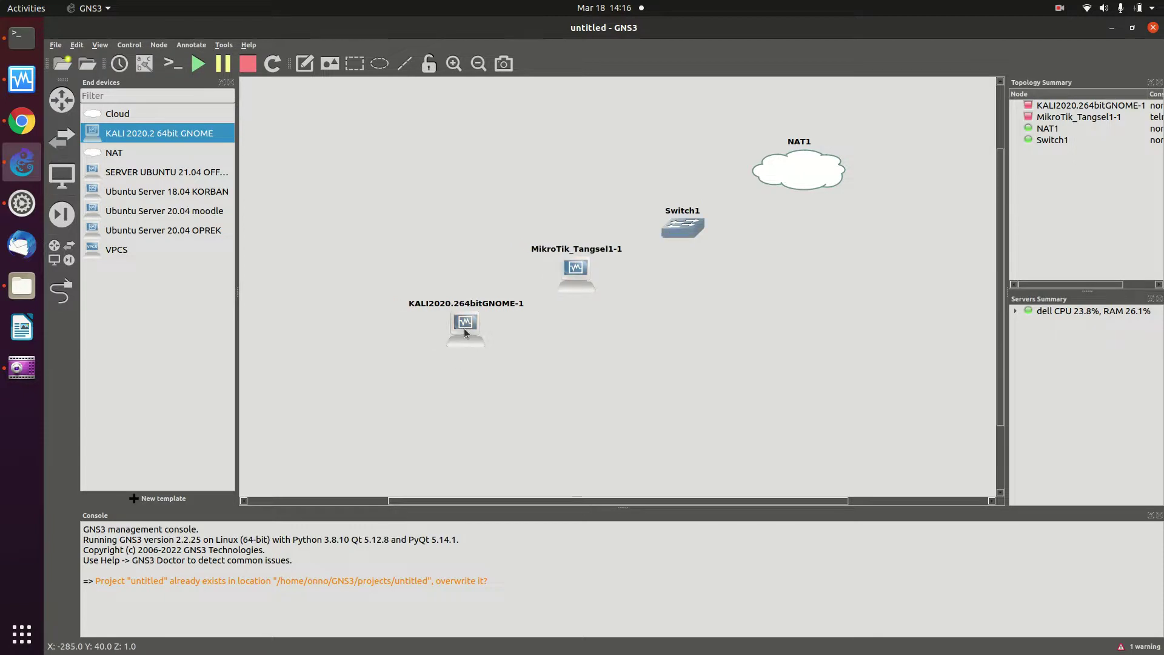
left_click(676, 381)
Link NAT1's nat0 to Switch1, and Switch1 Ethernet1 to MikroTik Ethernet0
left_click(62, 292)
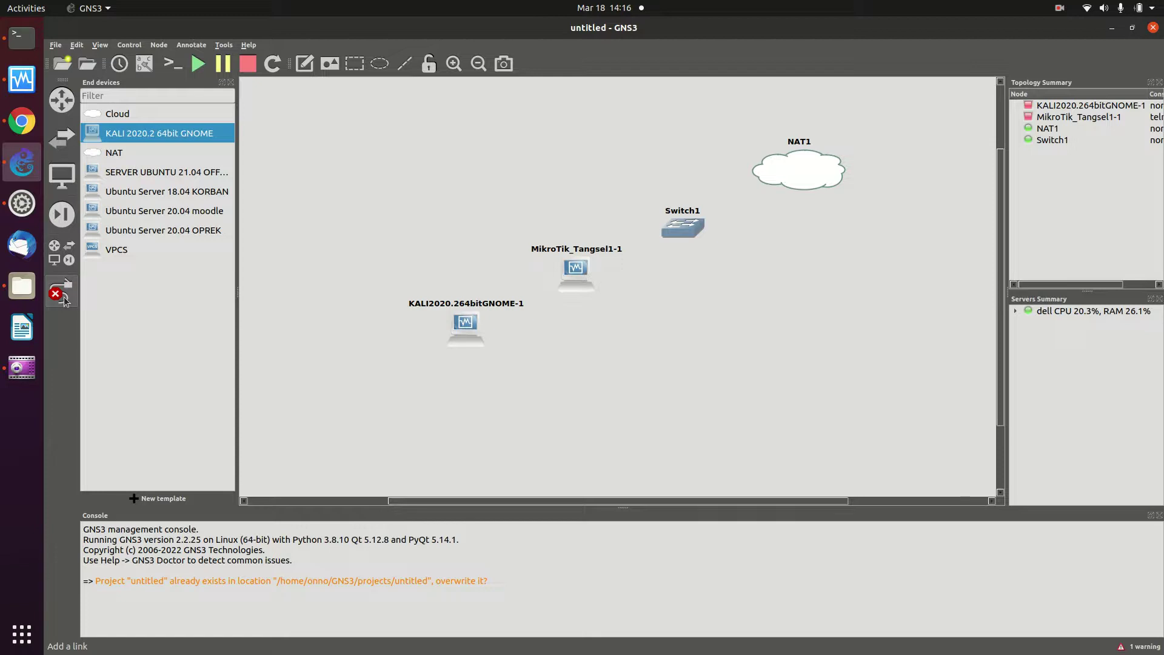
left_click(789, 173)
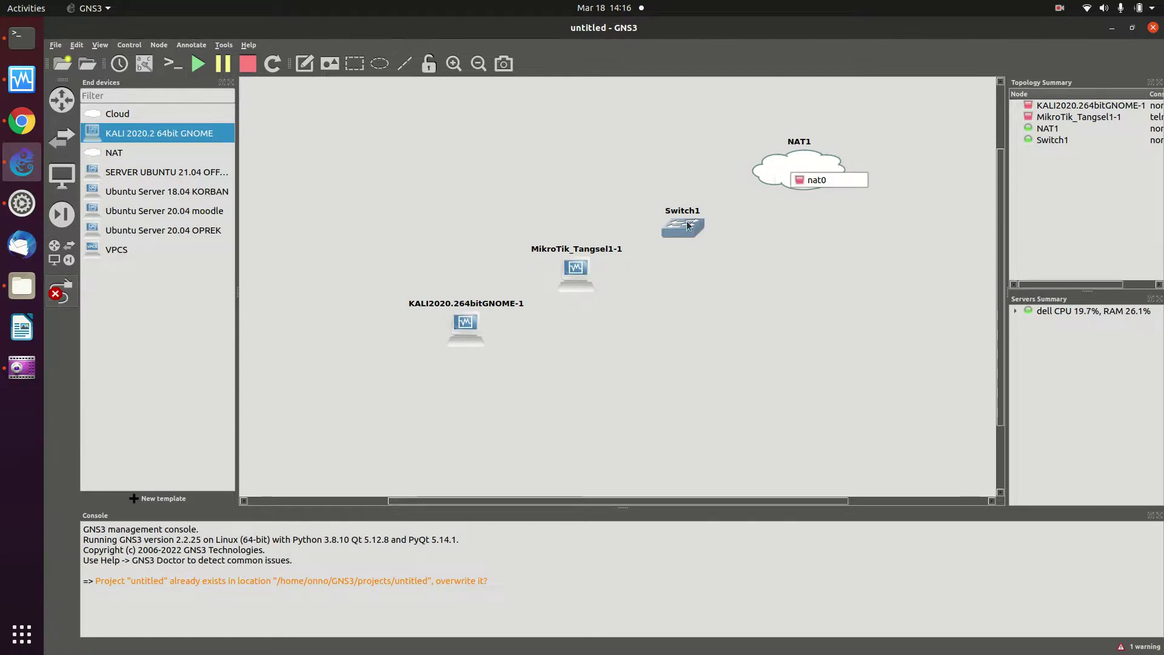
left_click(808, 180)
left_click(697, 222)
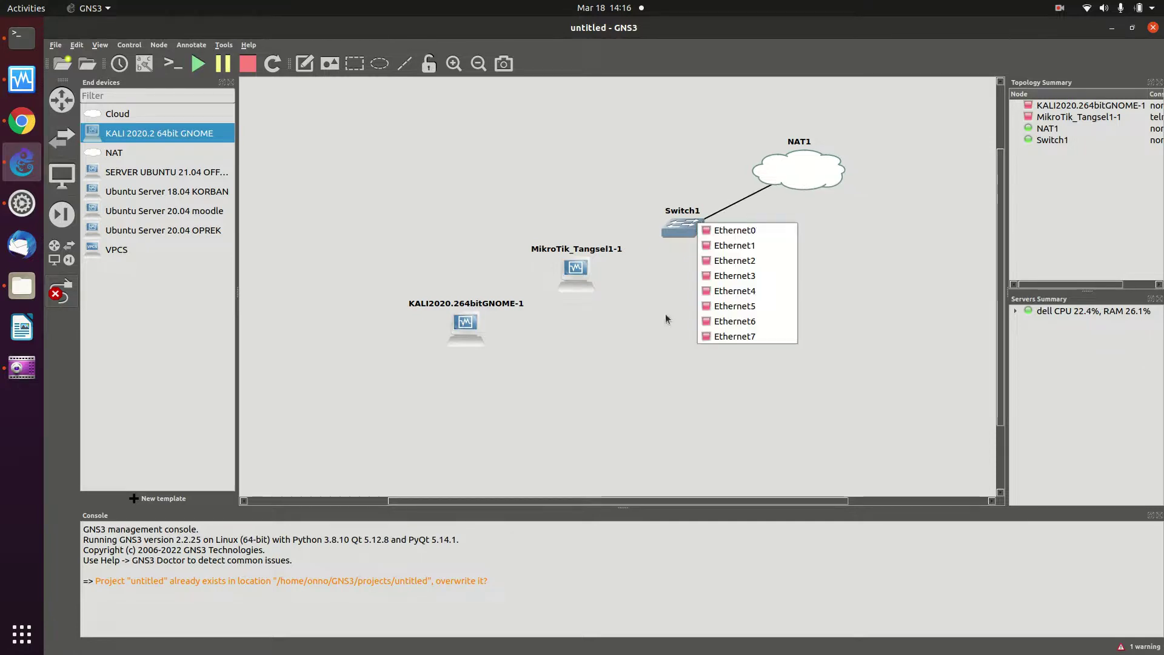
left_click(763, 229)
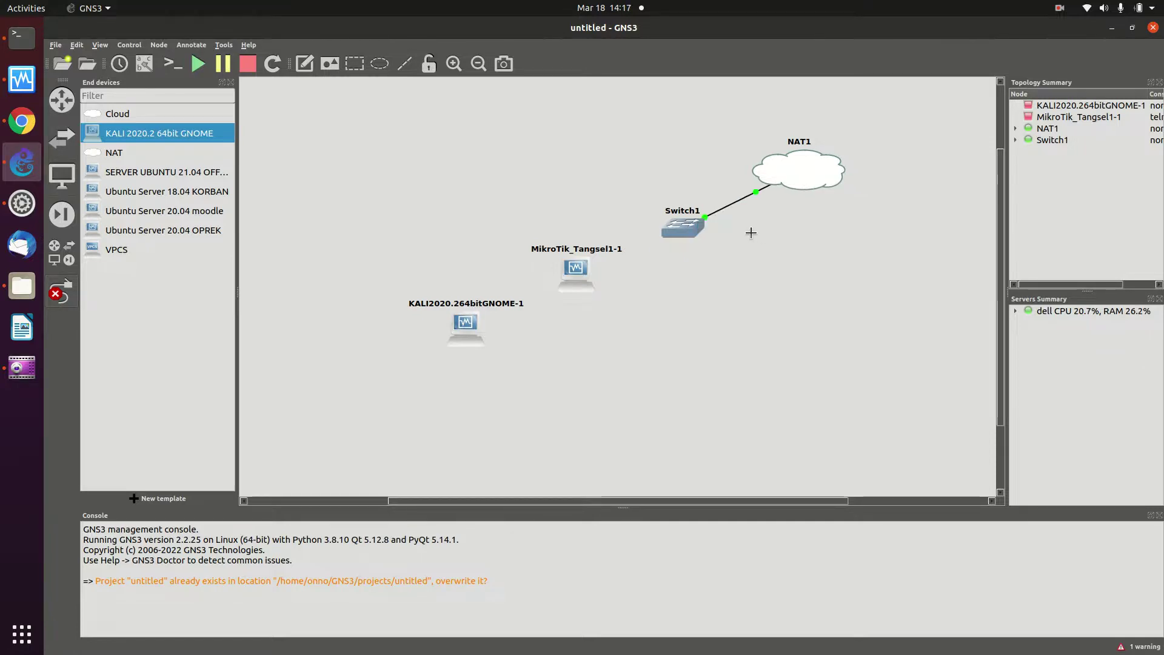
left_click(679, 238)
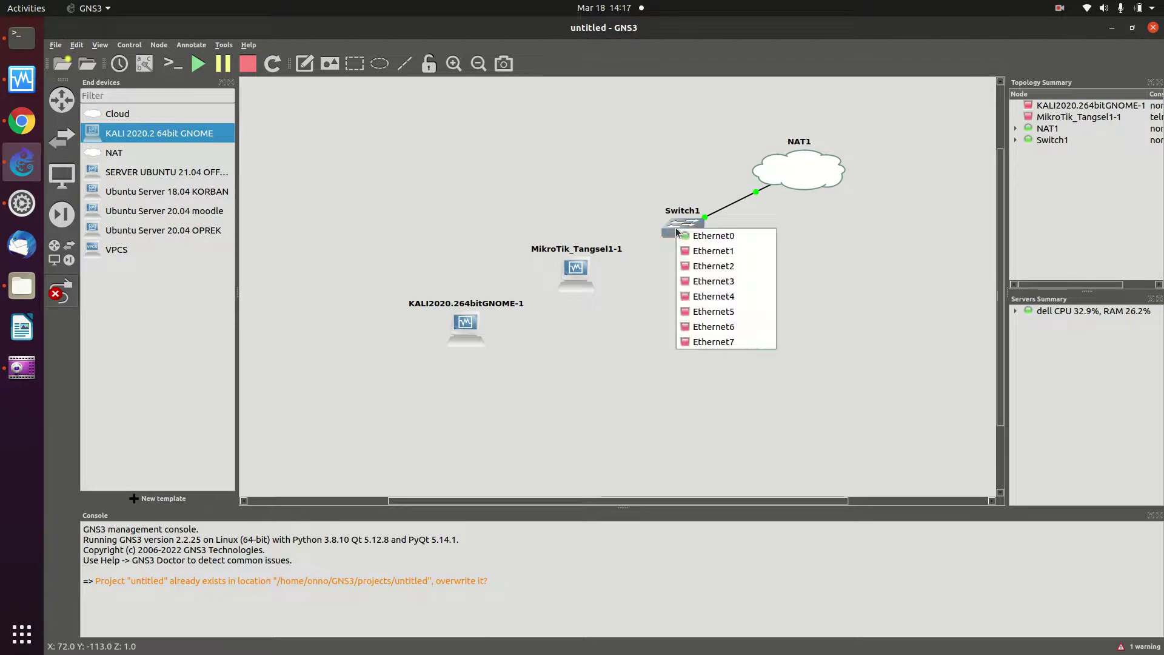
left_click(697, 250)
left_click(579, 279)
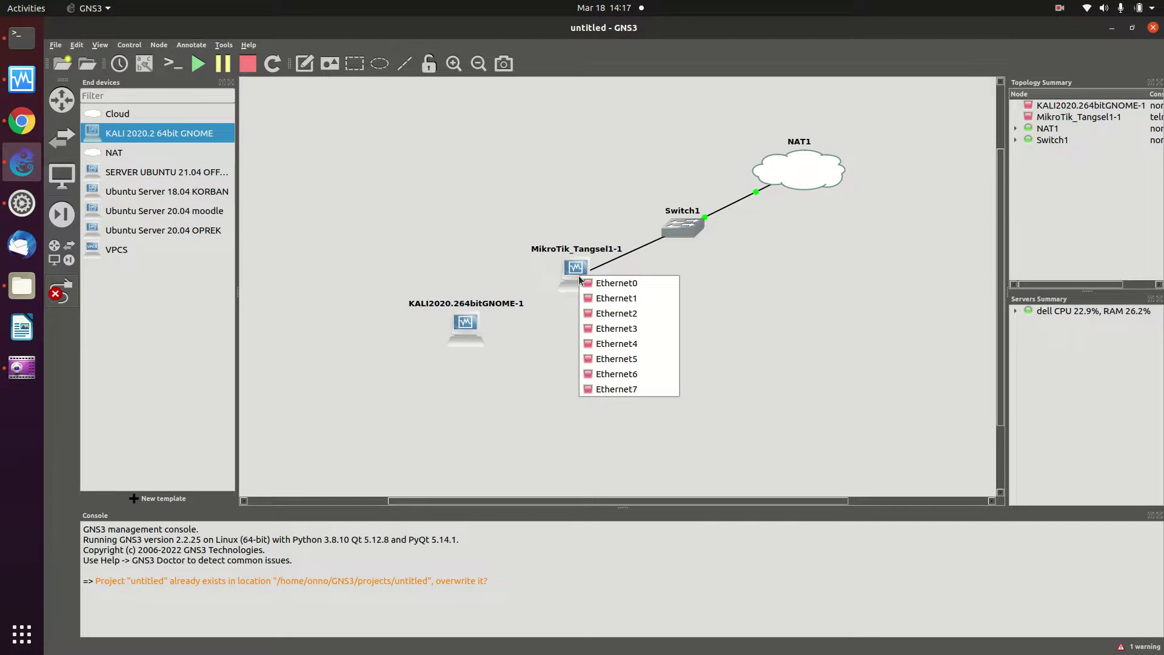
left_click(600, 282)
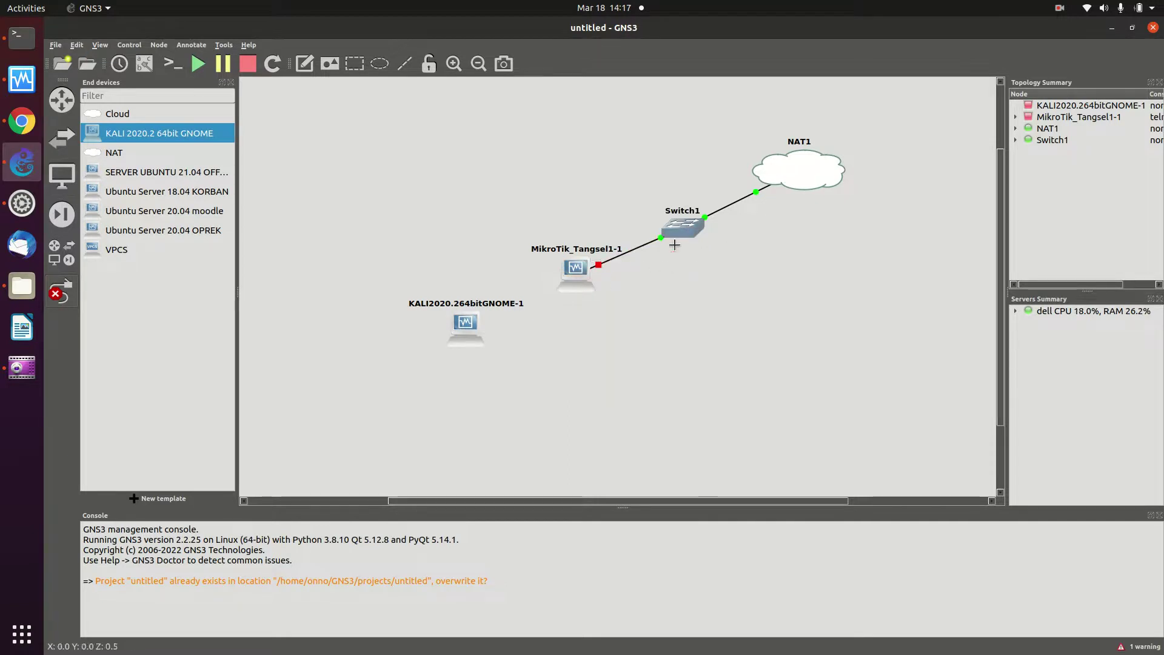
Connect the MikroTik router's Ethernet1 to KALI's Ethernet0
left_click(581, 267)
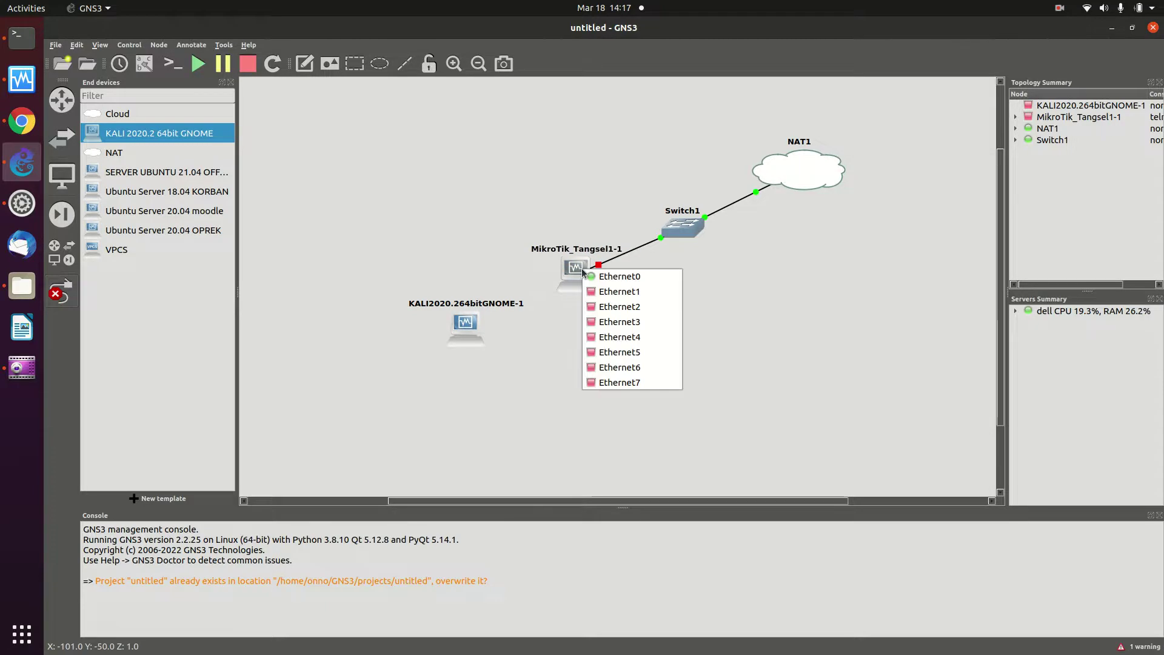
left_click(723, 270)
left_click(704, 227)
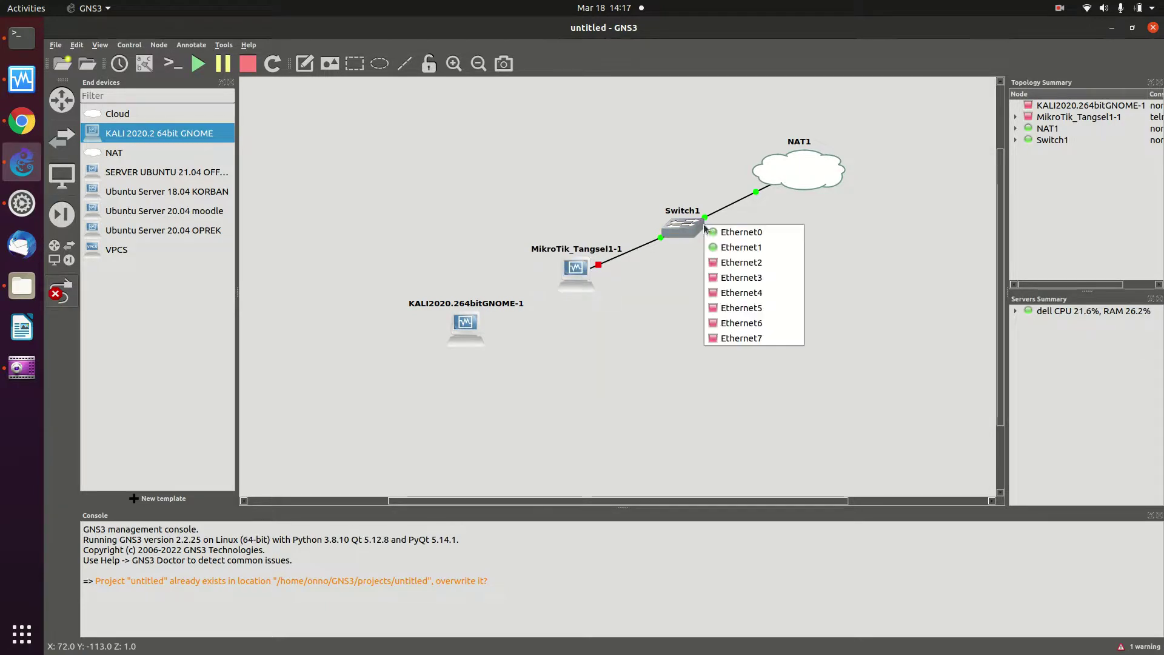
left_click(608, 323)
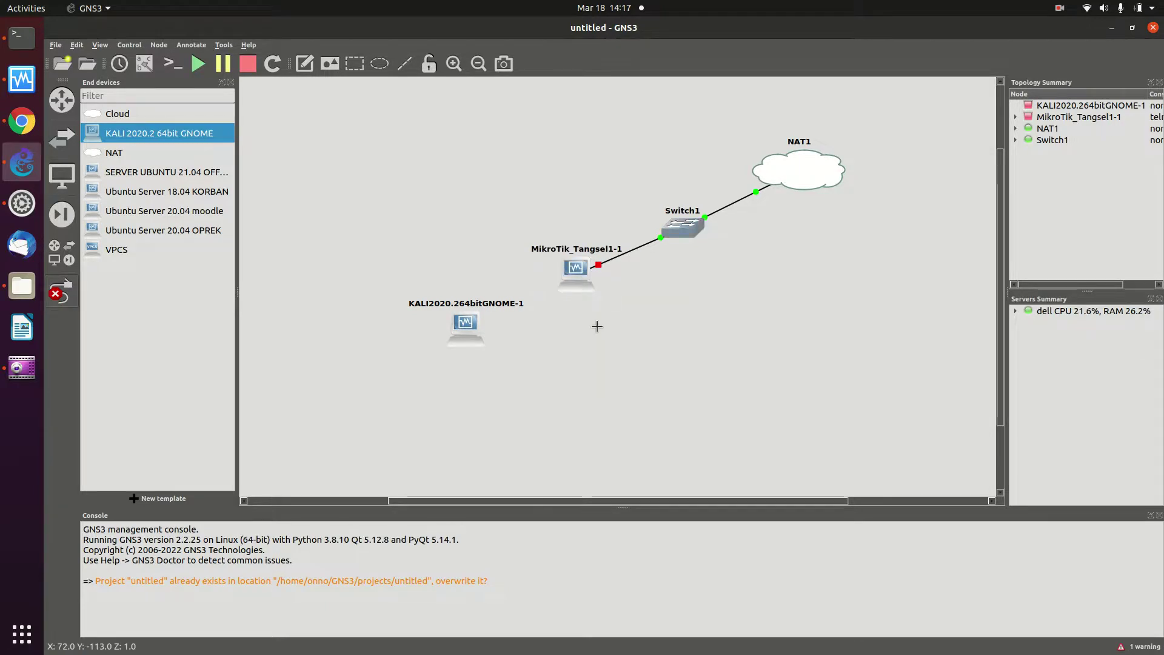
left_click(578, 270)
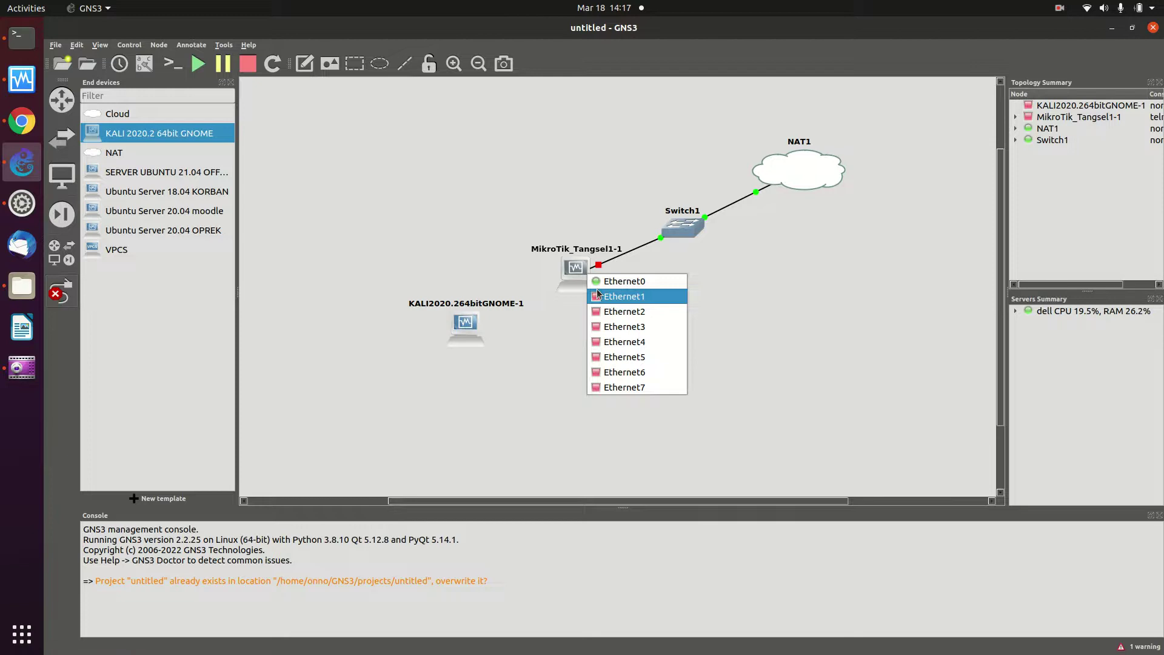
left_click(599, 296)
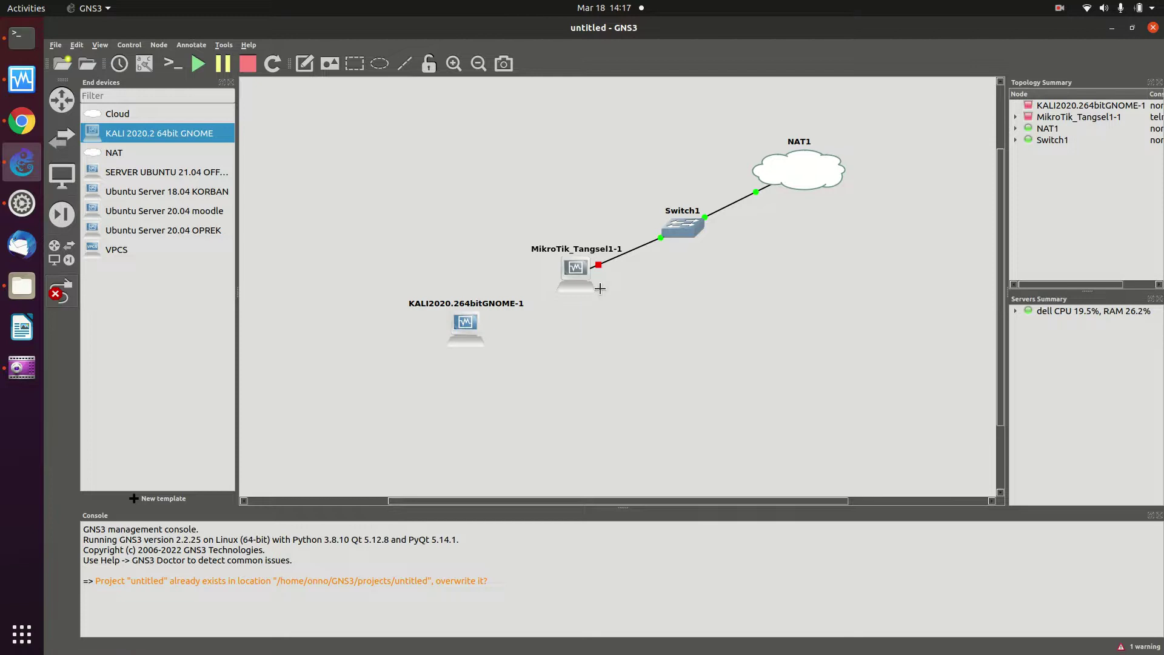
left_click(470, 320)
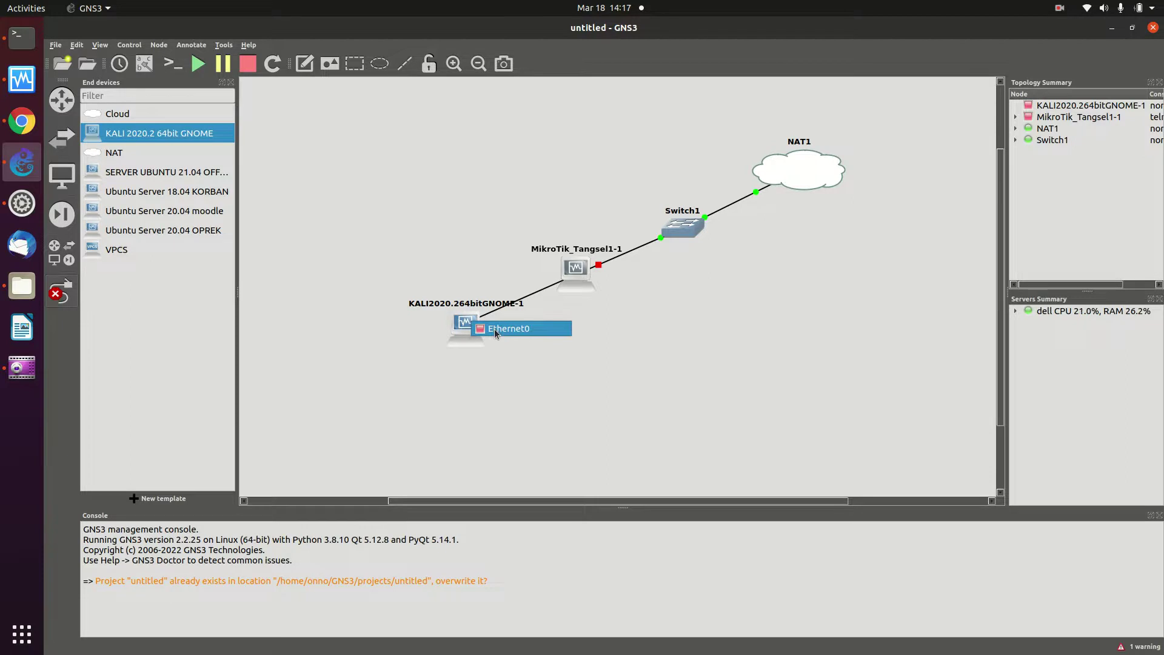
left_click(496, 331)
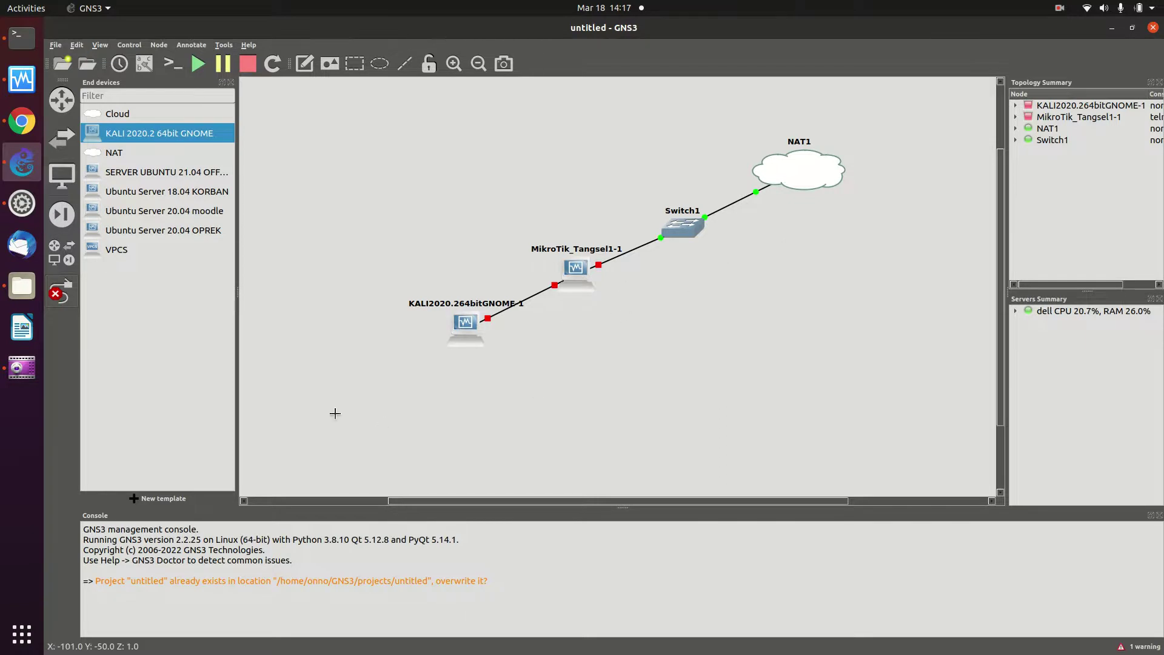
mouse_move(465, 322)
Leave link mode and start the KALI virtual machine from its node menu
left_click(471, 332)
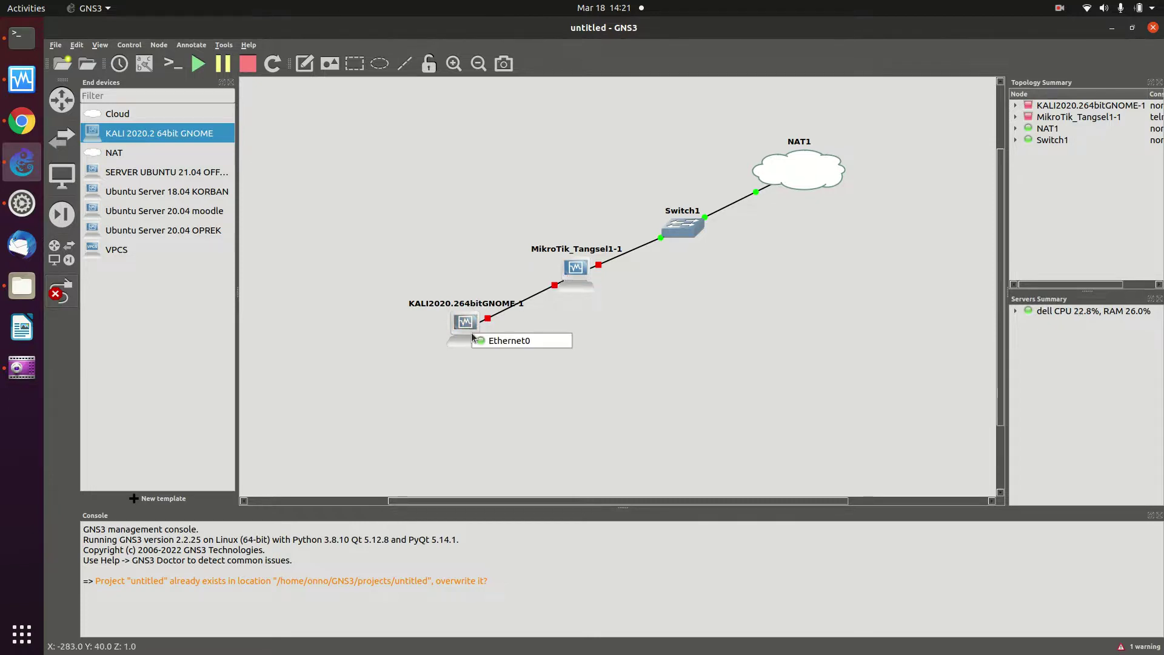
left_click(420, 332)
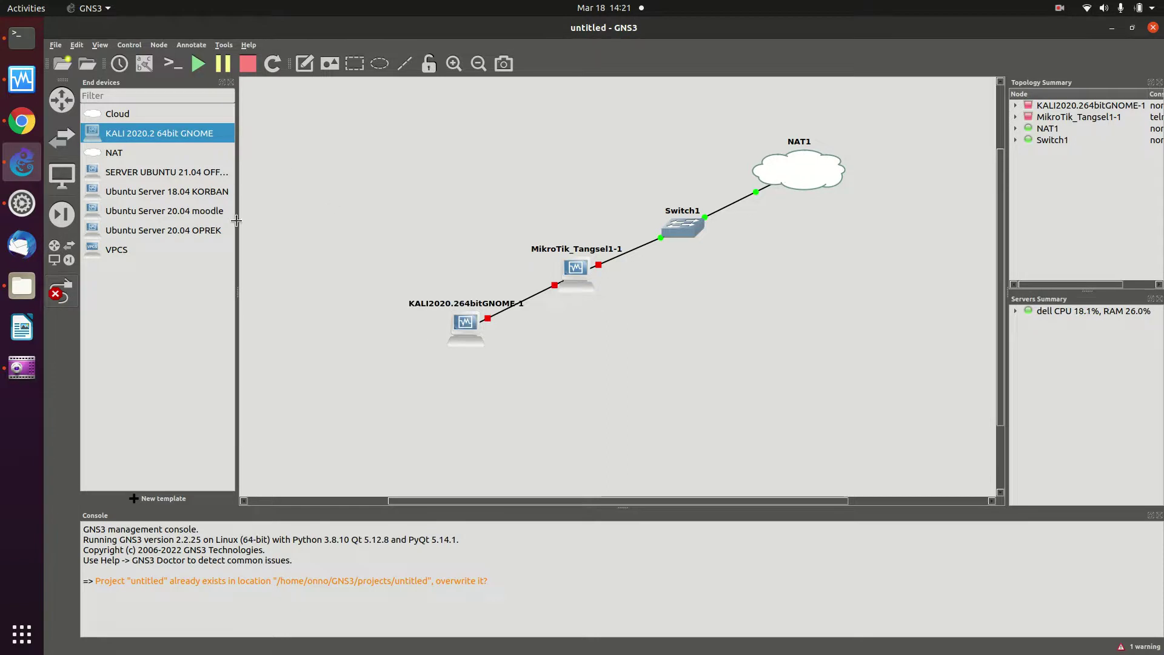
left_click(61, 291)
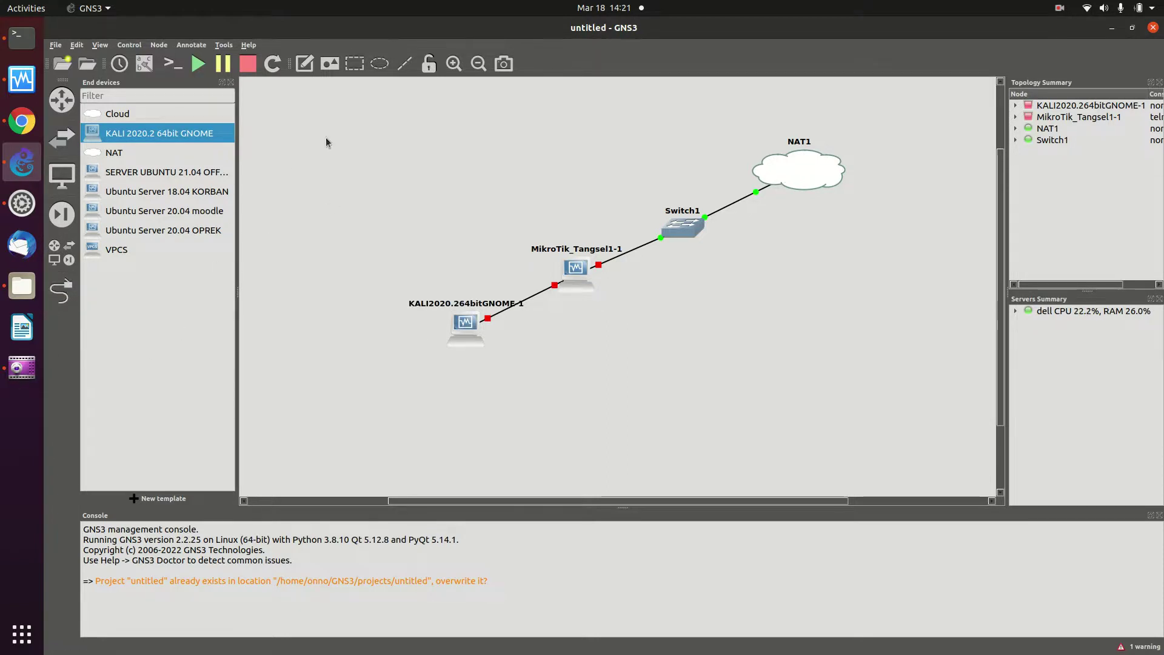
right_click(461, 328)
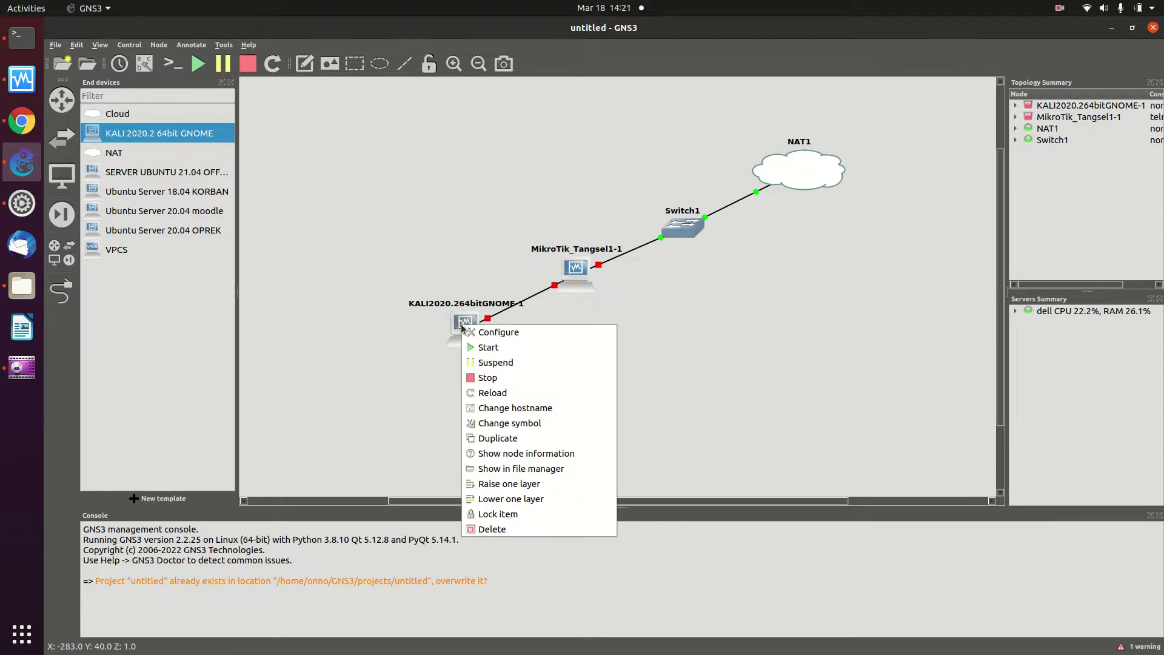
left_click(501, 343)
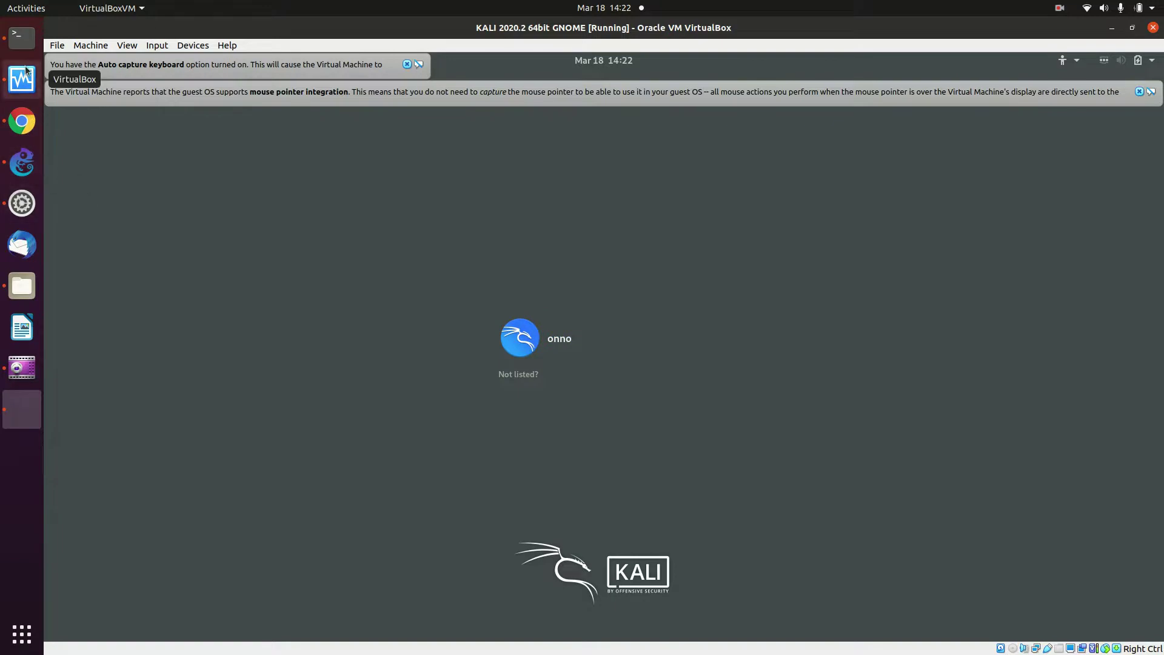
Start the MikroTik_Tangsel1-1 router node from the GNS3 topology
left_click(22, 162)
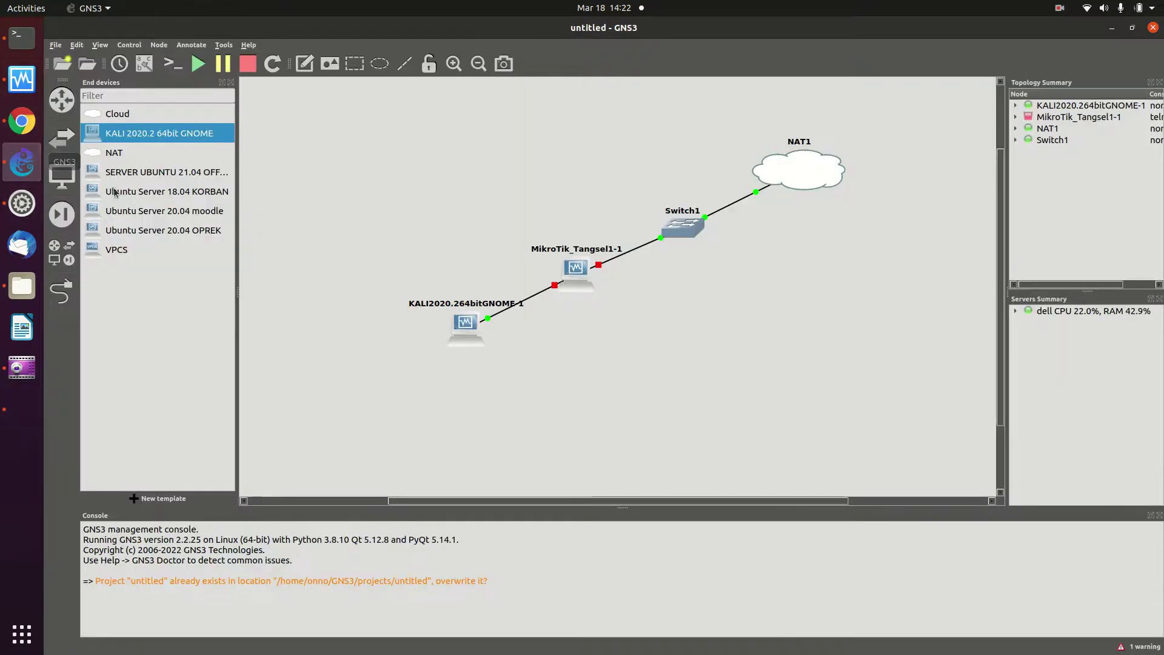
right_click(578, 263)
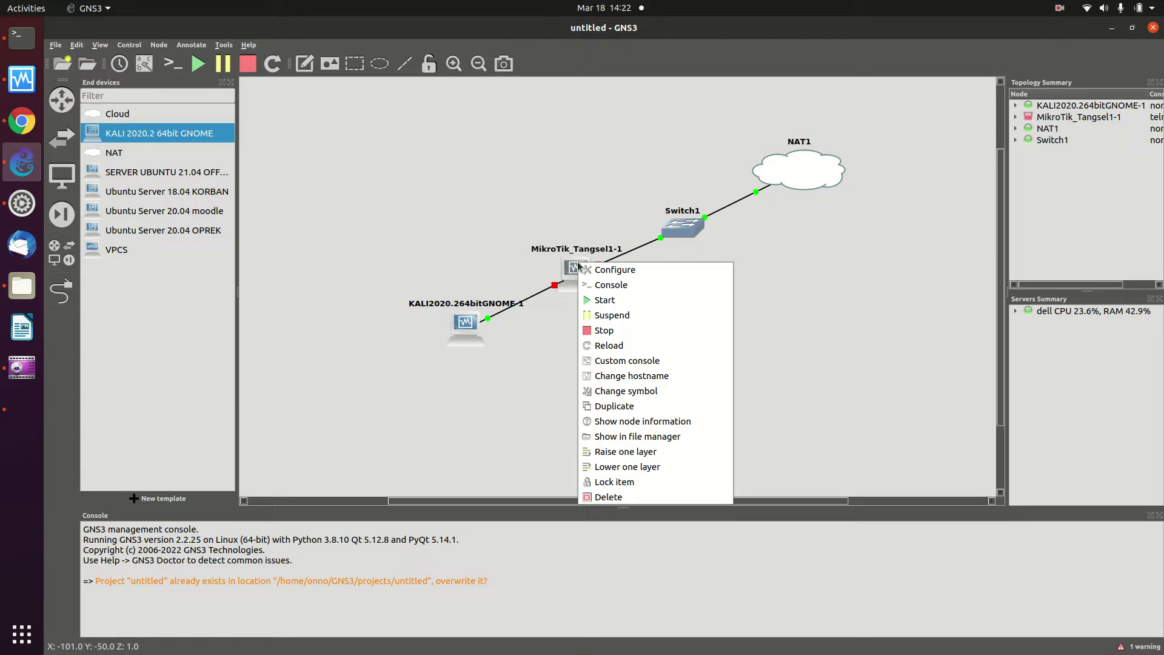
left_click(592, 306)
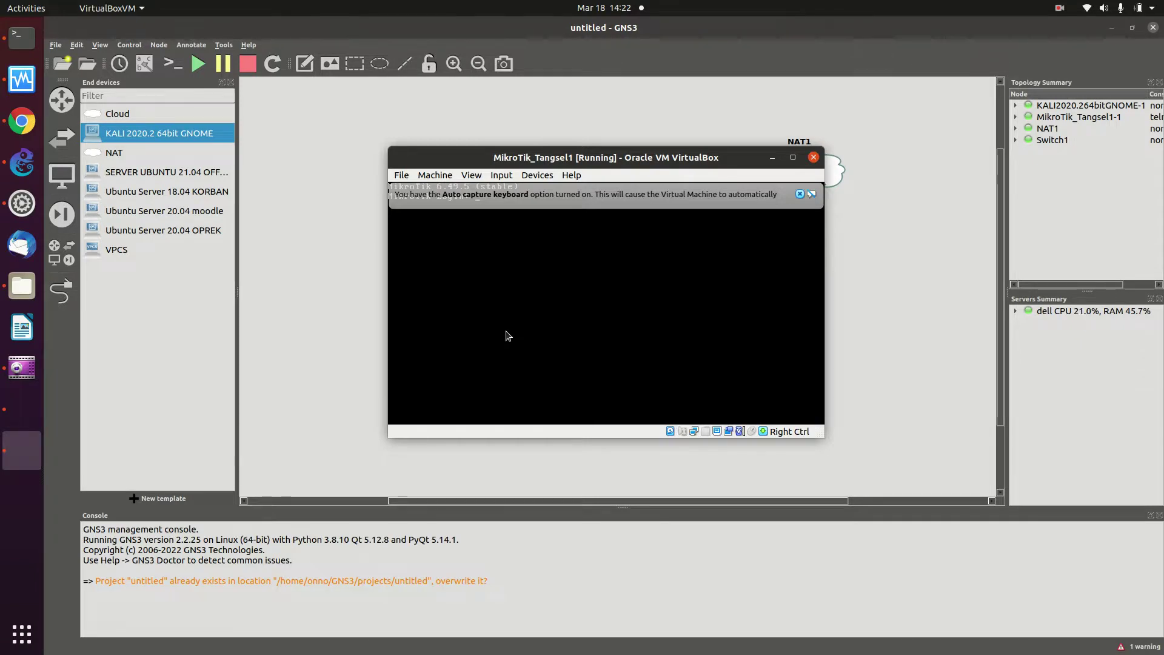
Hide the MikroTik VM window, bring up the Kali VM and select its user account
left_click(767, 160)
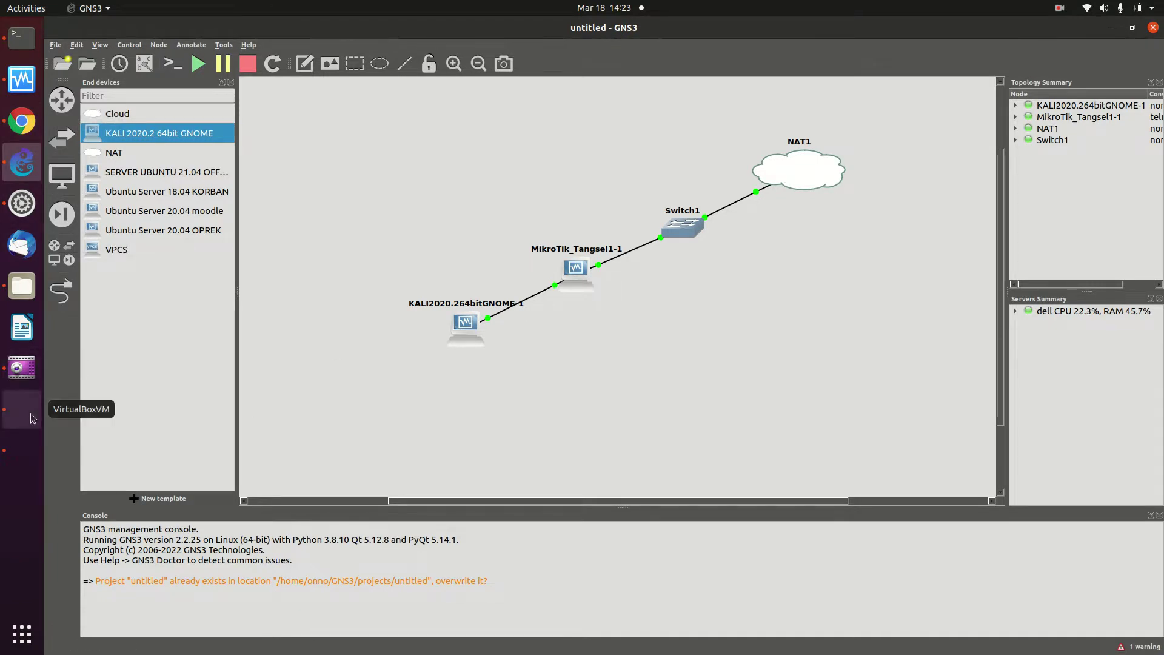
left_click(25, 440)
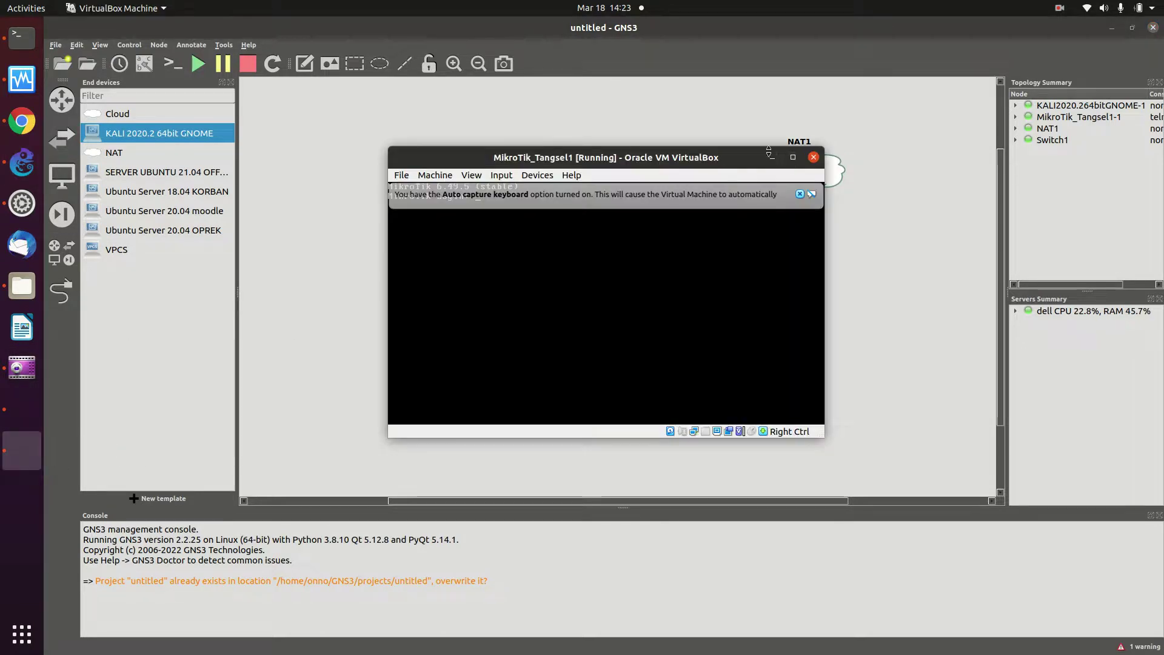
left_click(776, 157)
left_click(22, 409)
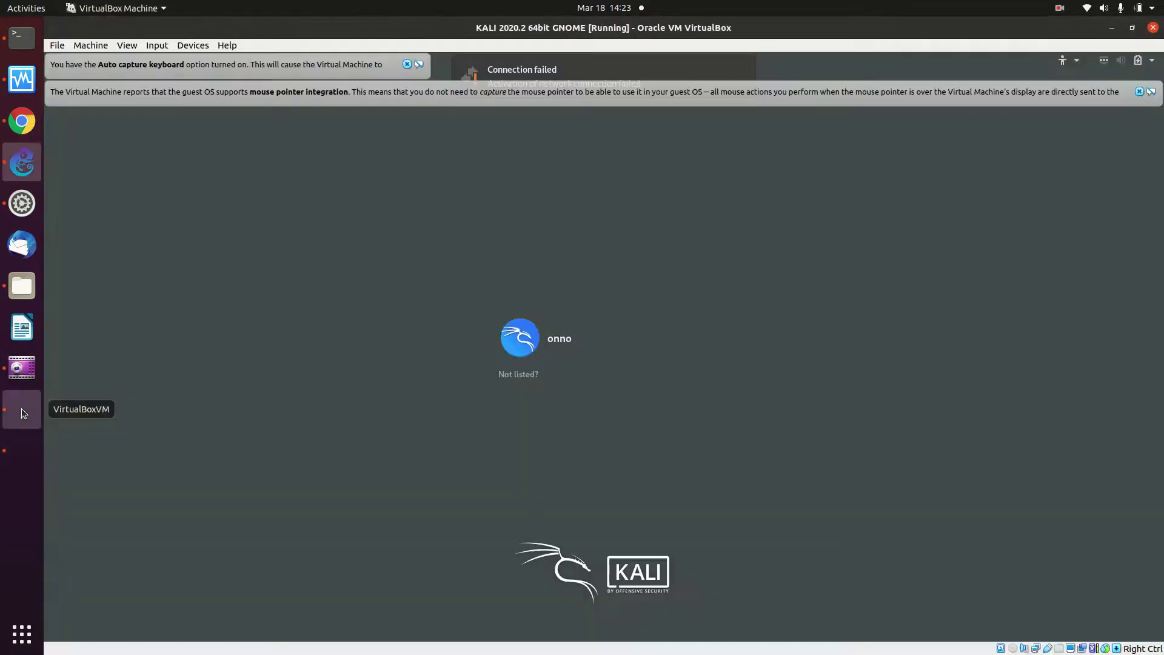
left_click(616, 353)
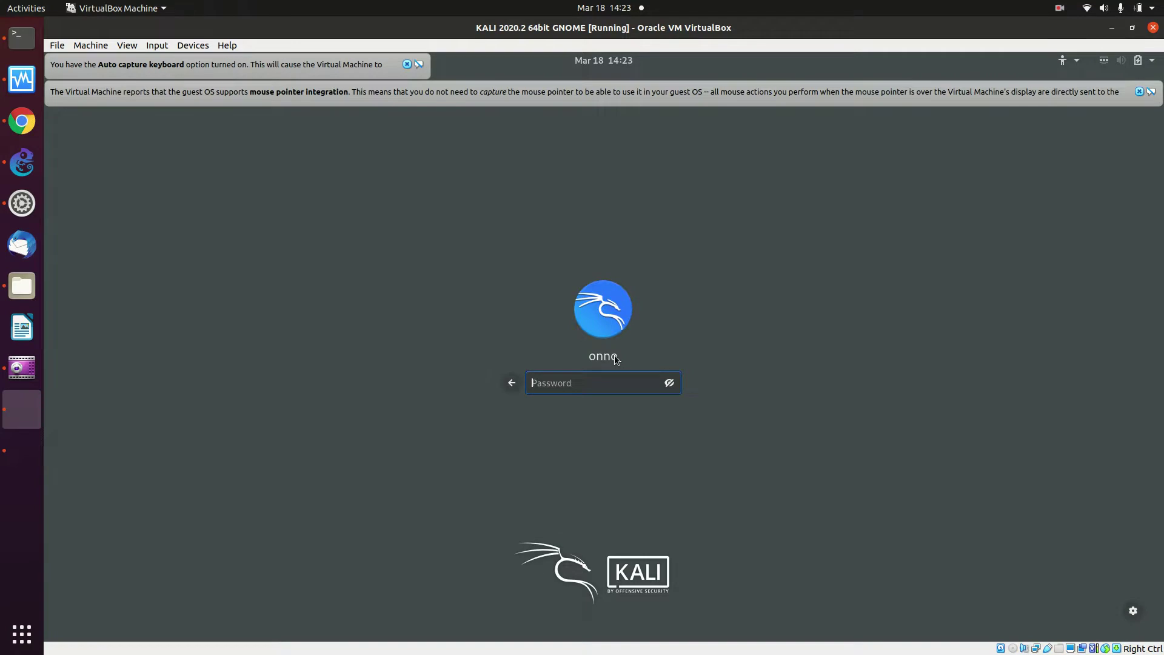
Enter the account password to log in to the Kali GNOME desktop
type("••••••")
key("Return")
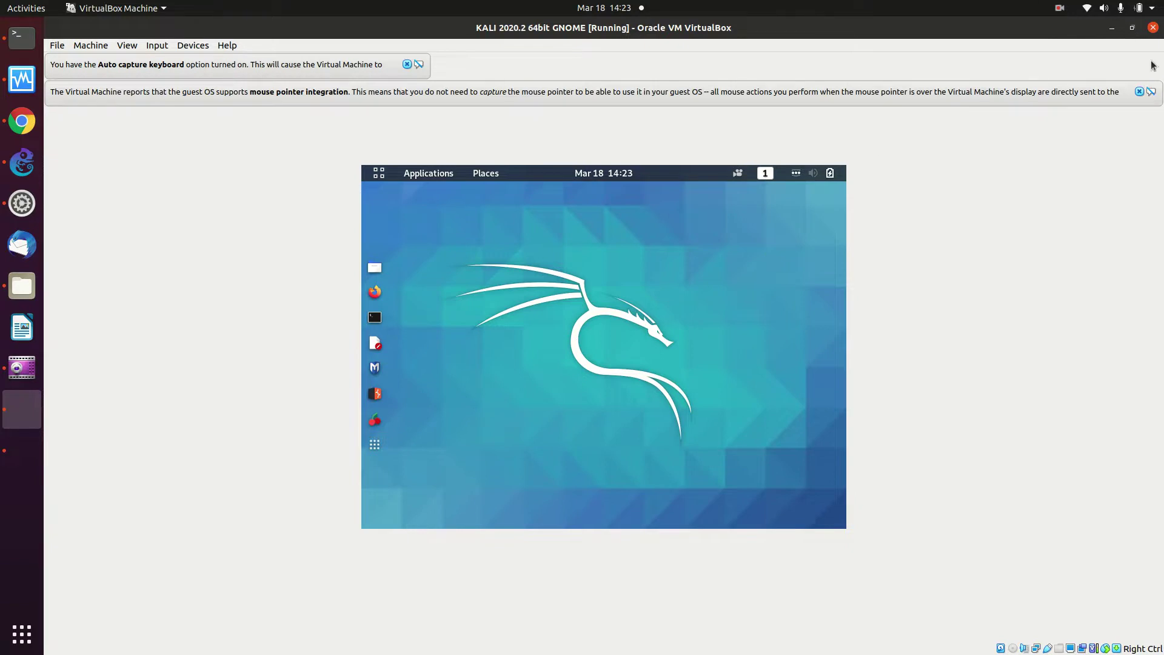
Dismiss the VirtualBox notices and open Kali's Settings, searching for 'disp'
left_click(1139, 92)
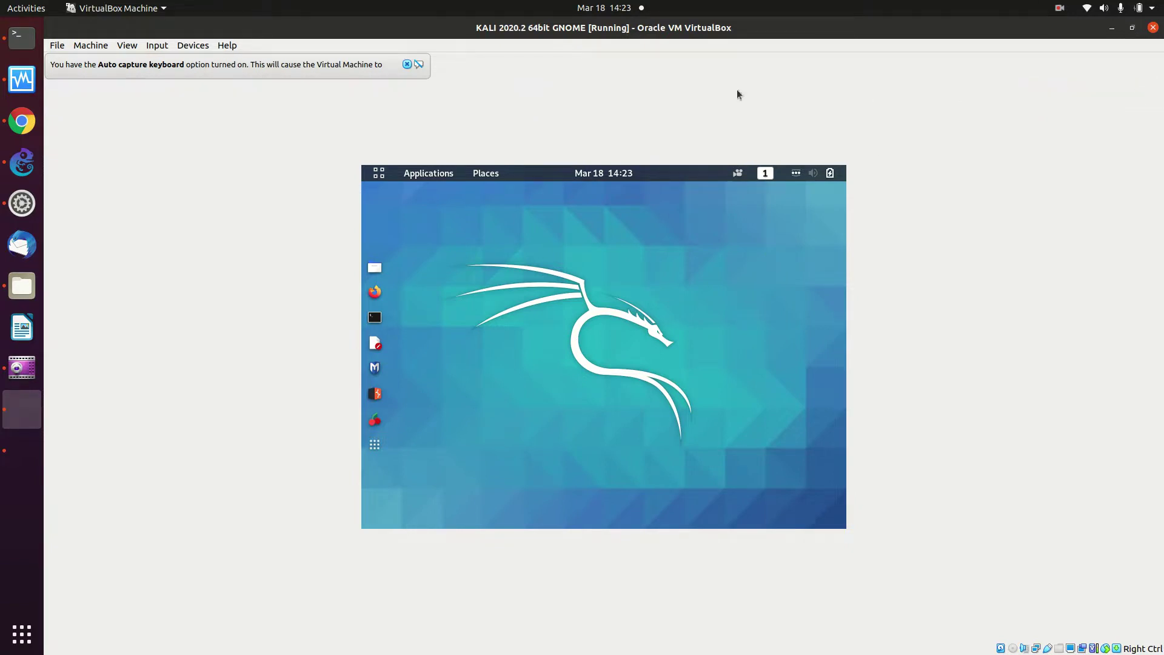
left_click(407, 64)
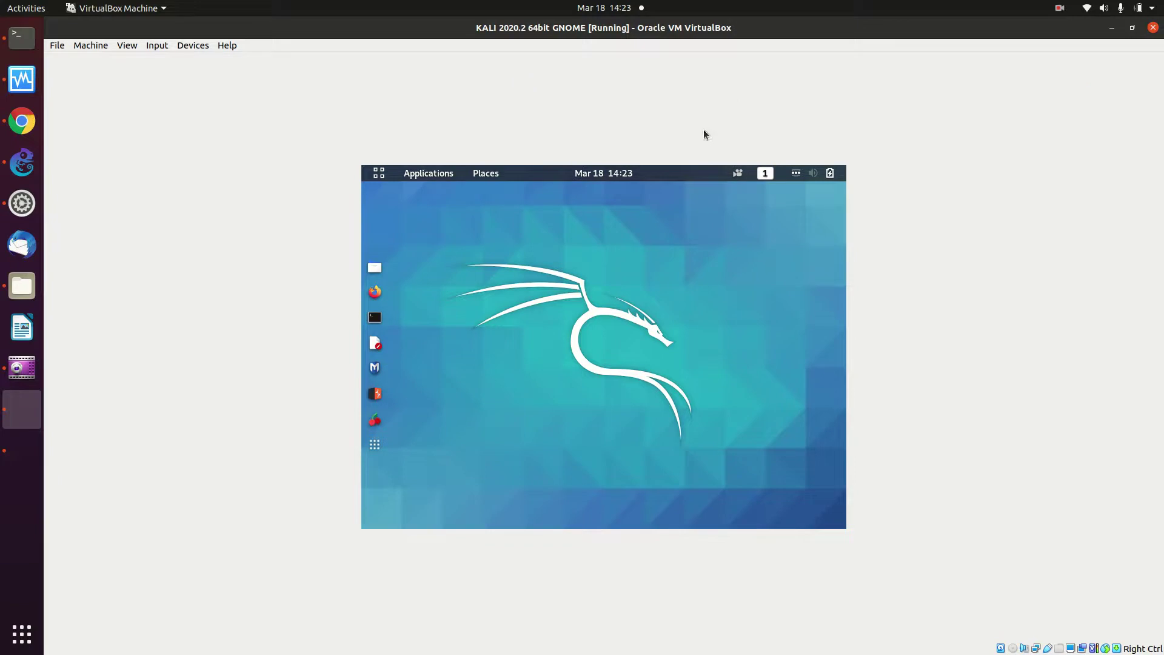
left_click(844, 168)
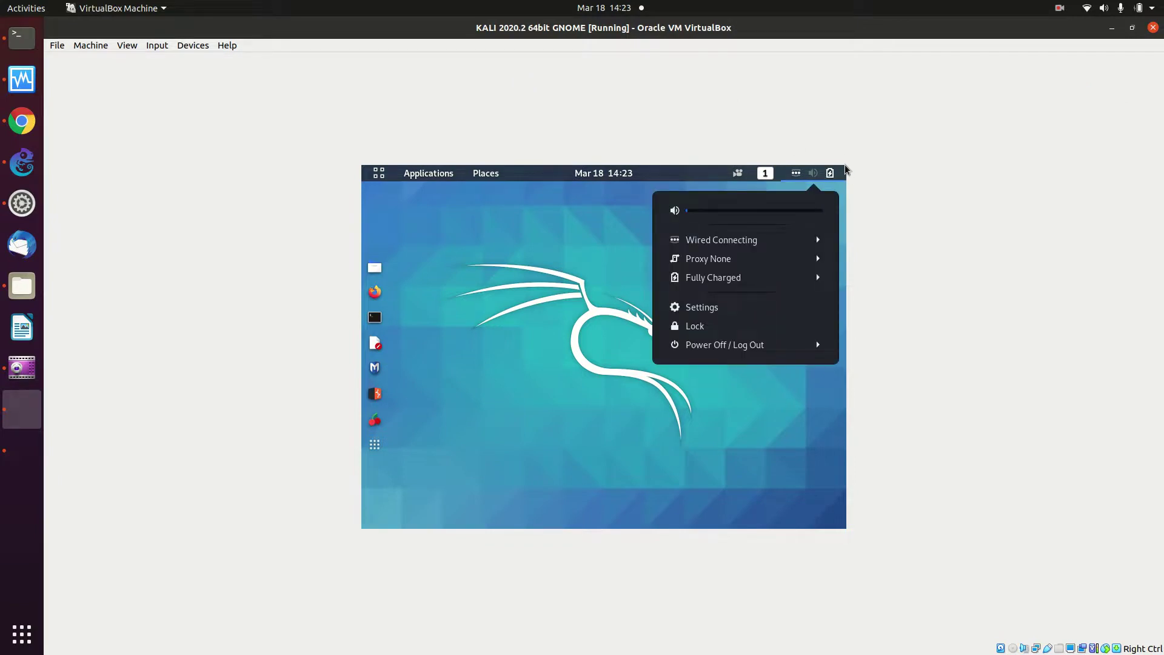
left_click(744, 307)
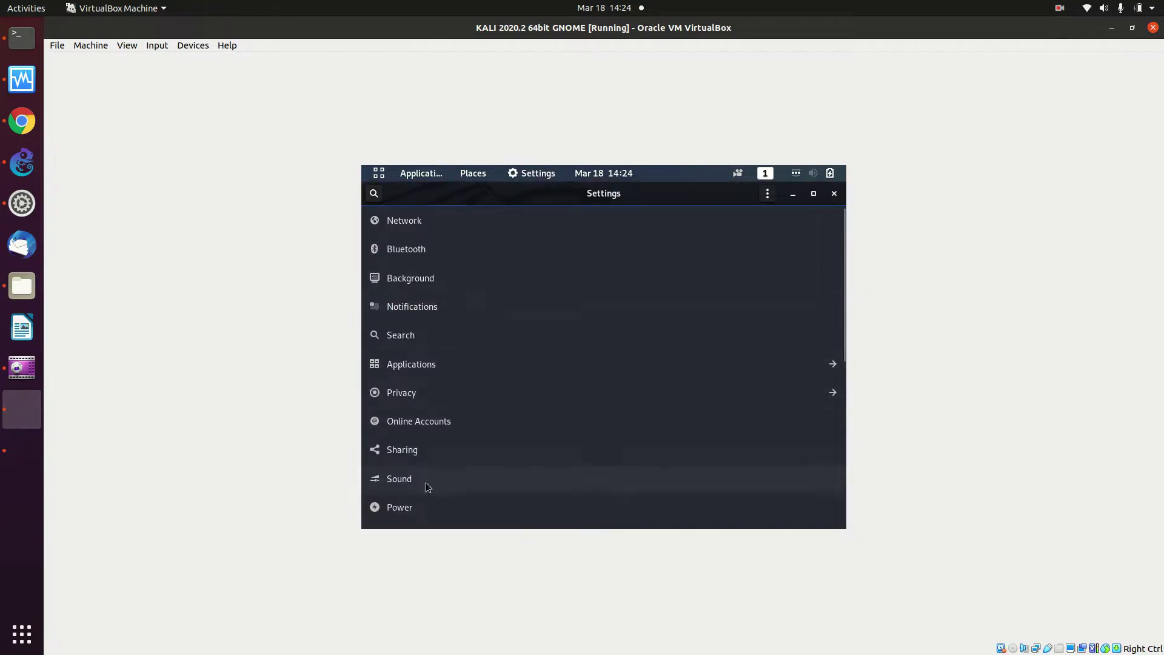
left_click(374, 194)
type("dis")
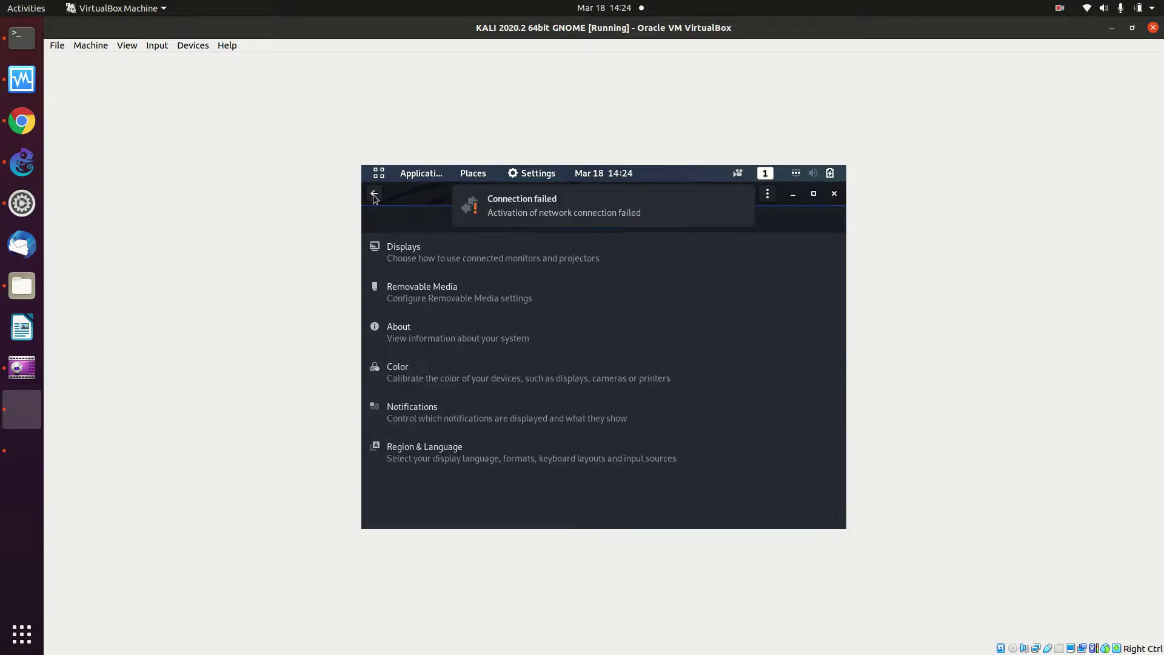
type("p")
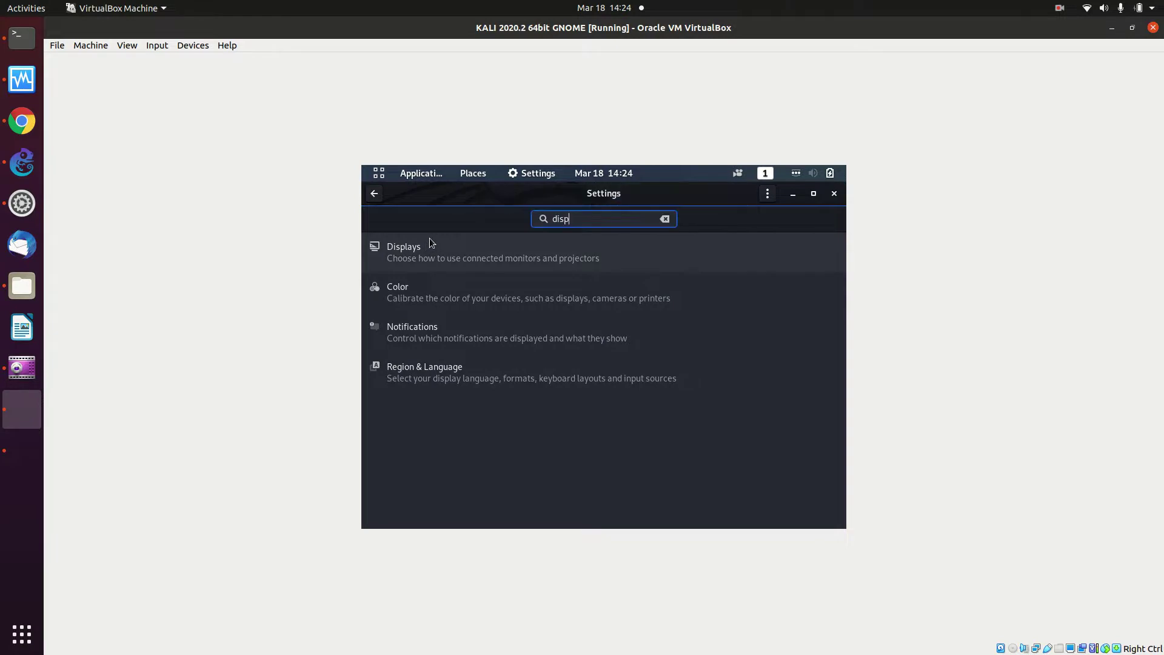
Apply the 1680×1050 (16:10) resolution in Kali's Displays settings
left_click(447, 262)
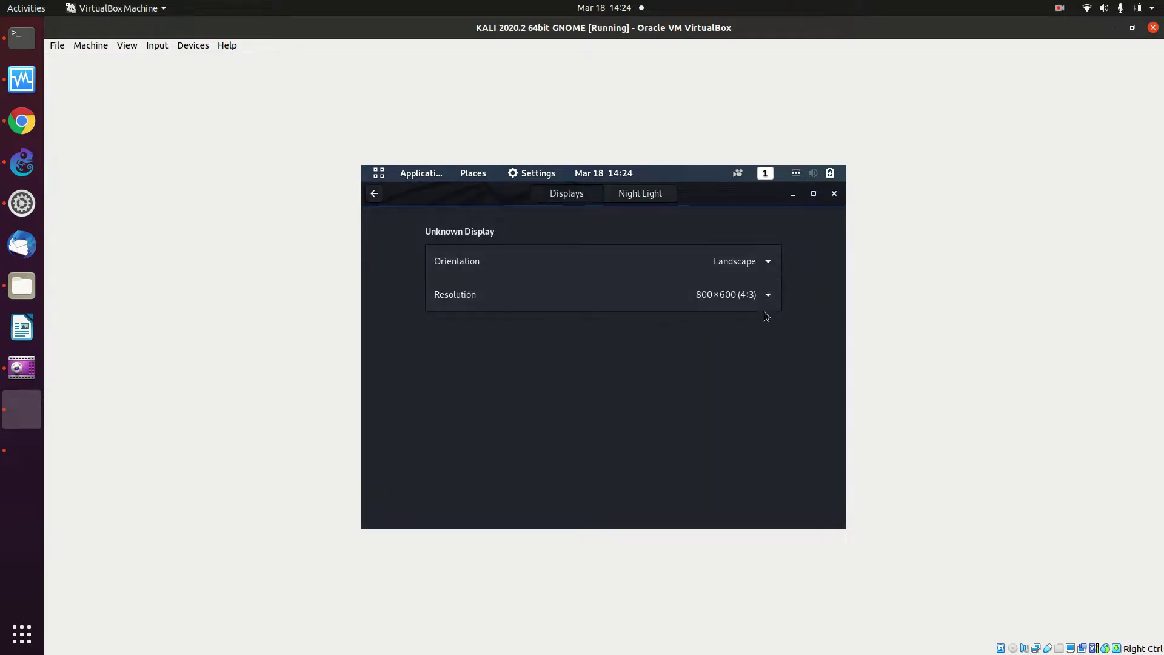
left_click(748, 294)
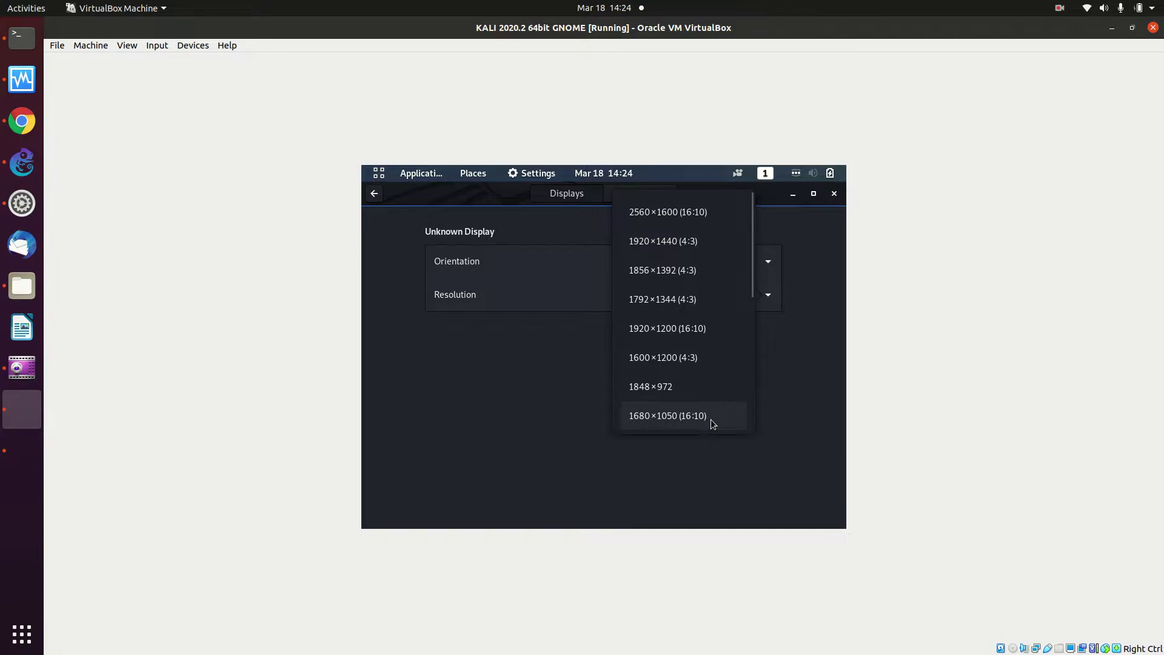
left_click(712, 424)
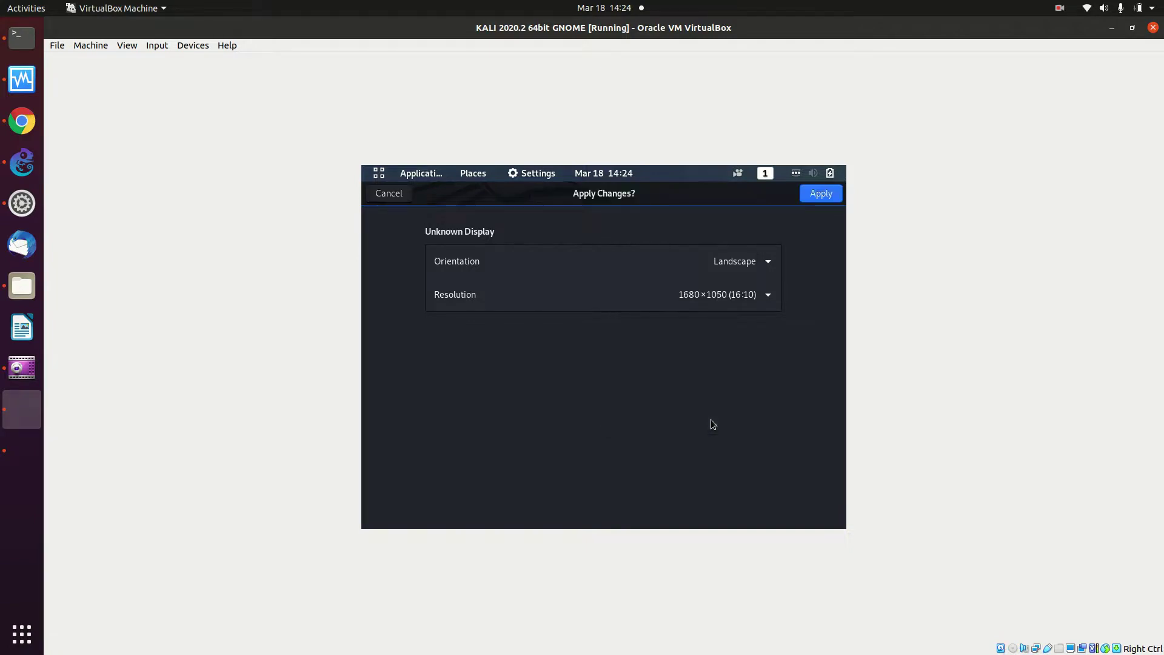
left_click(832, 195)
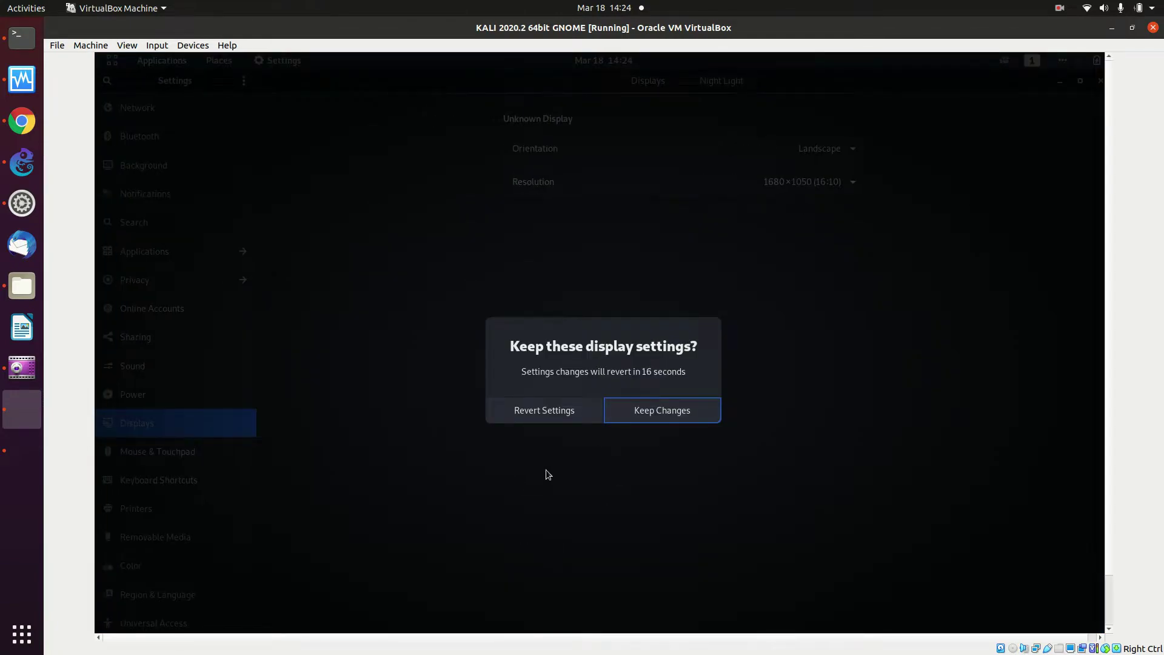
Revert the 1680×1050 trial and select 1360×768 (16:9) from the resolution list
left_click(547, 411)
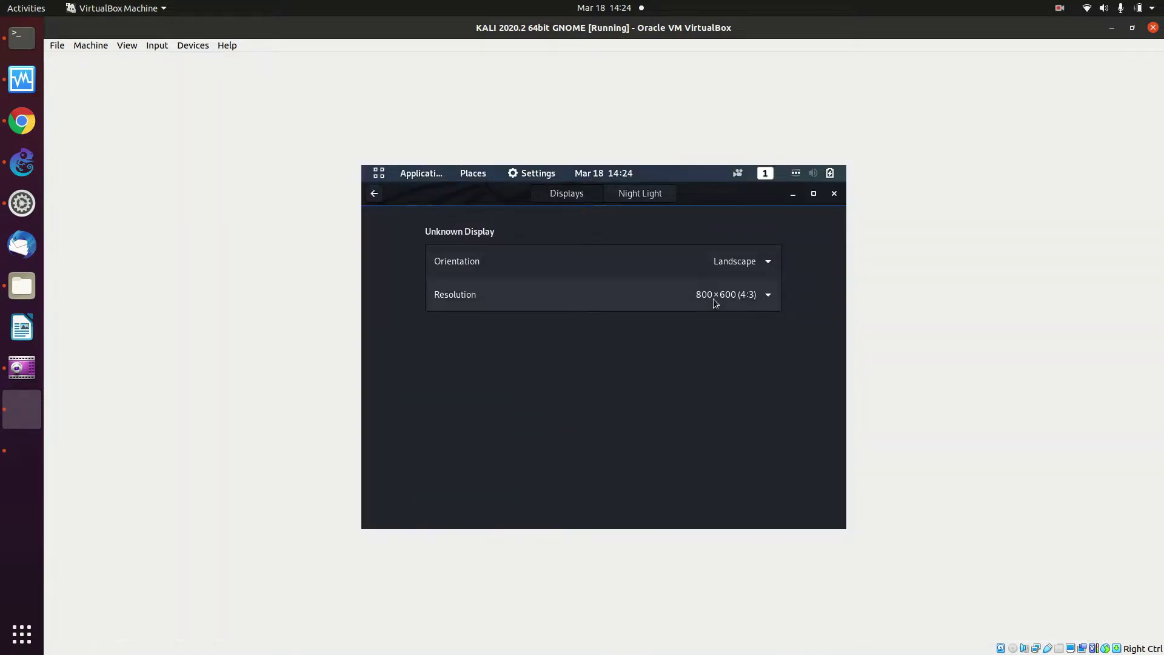
left_click(714, 298)
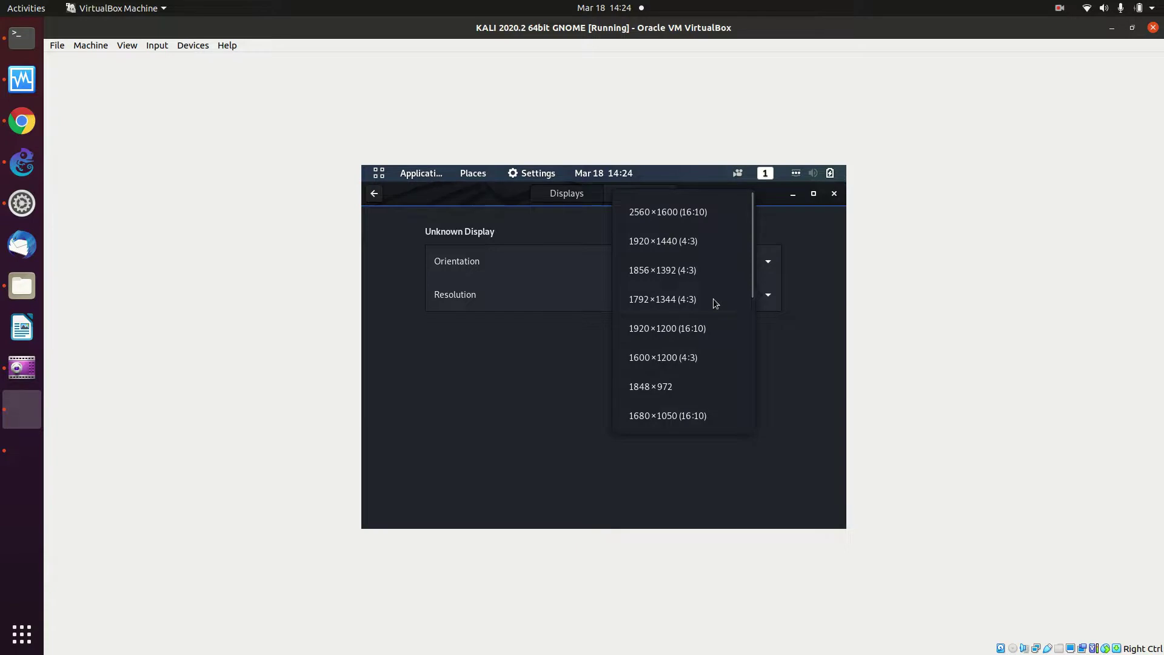
left_click(794, 290)
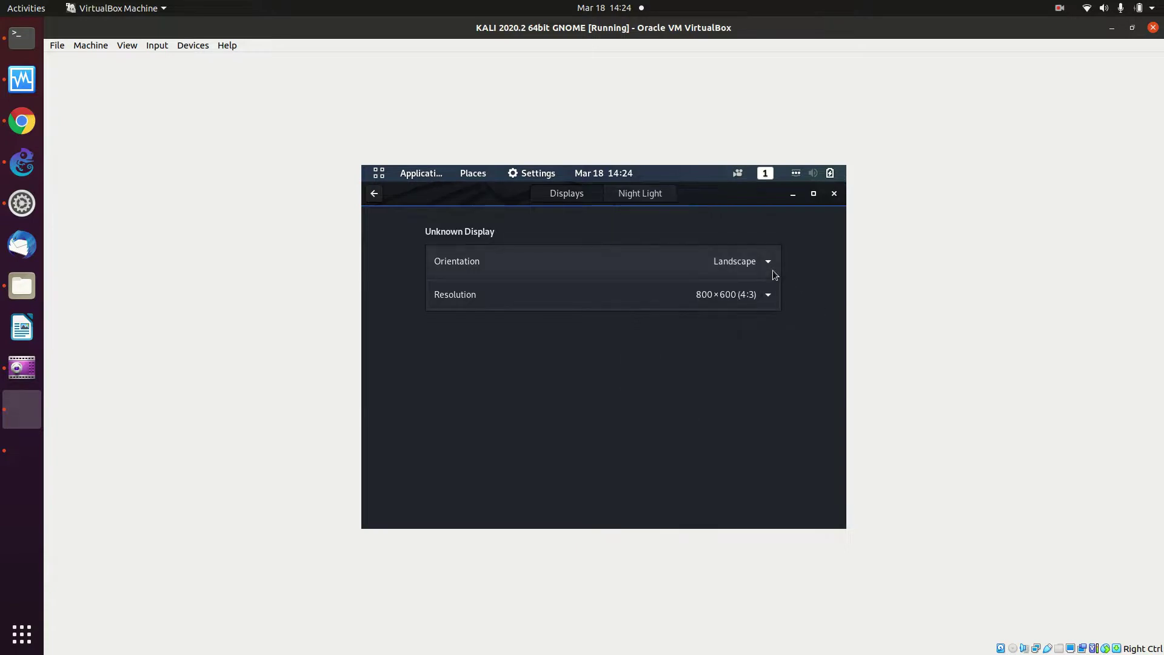
left_click(769, 300)
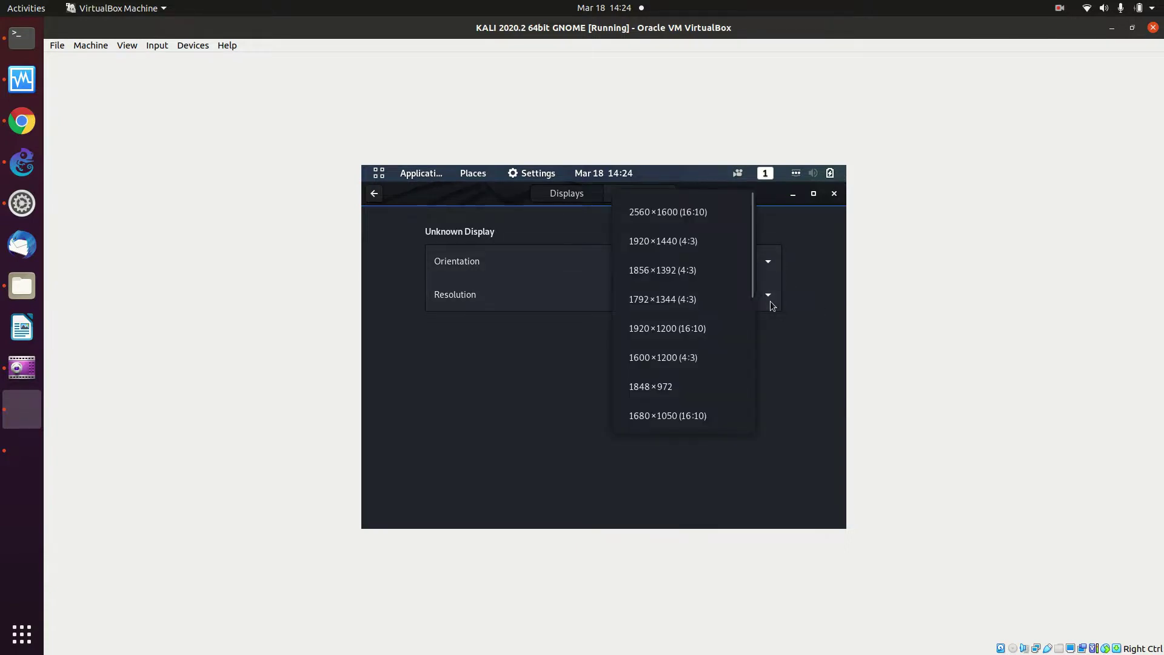
scroll(751, 305, "down", 5)
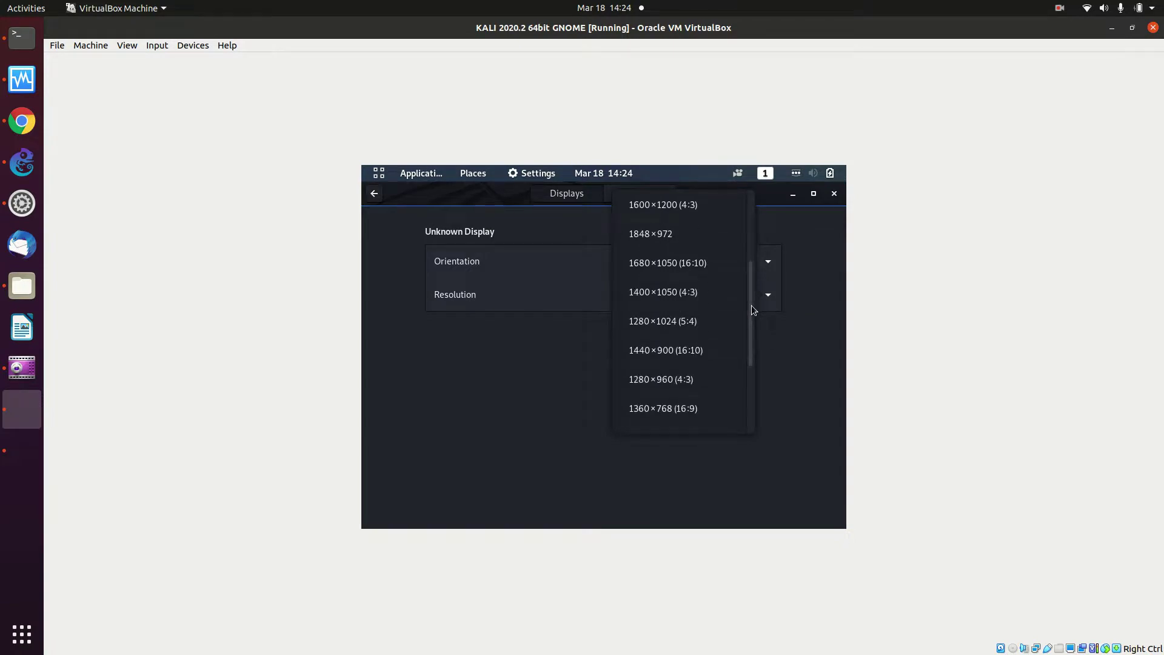
scroll(751, 305, "down", 1)
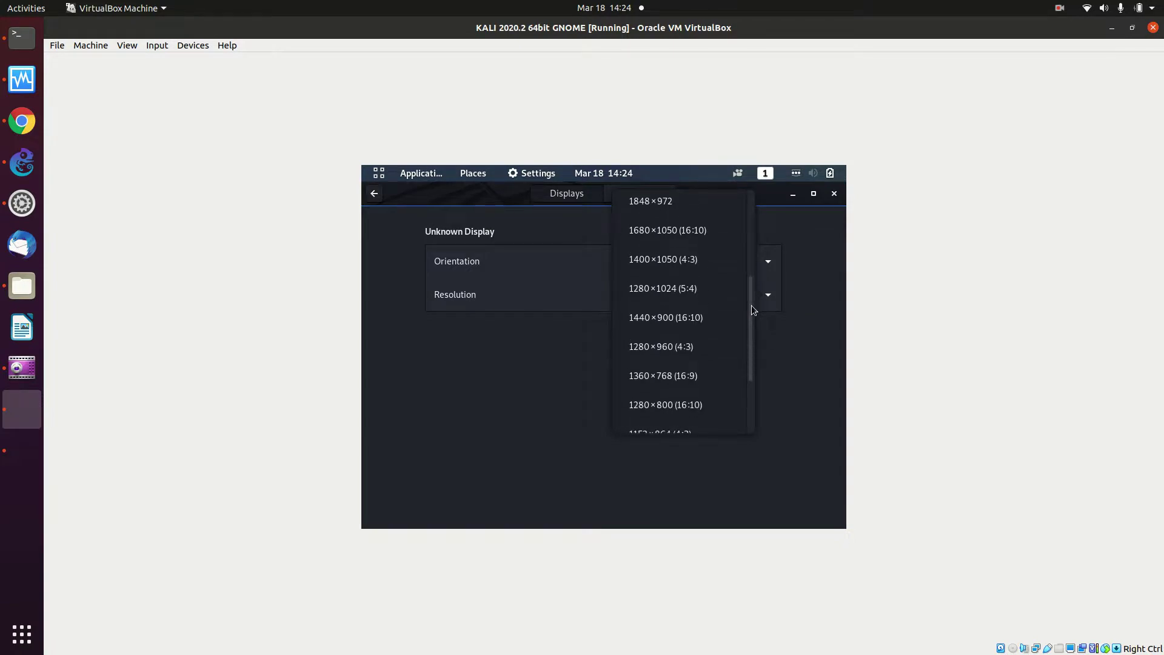
left_click(691, 379)
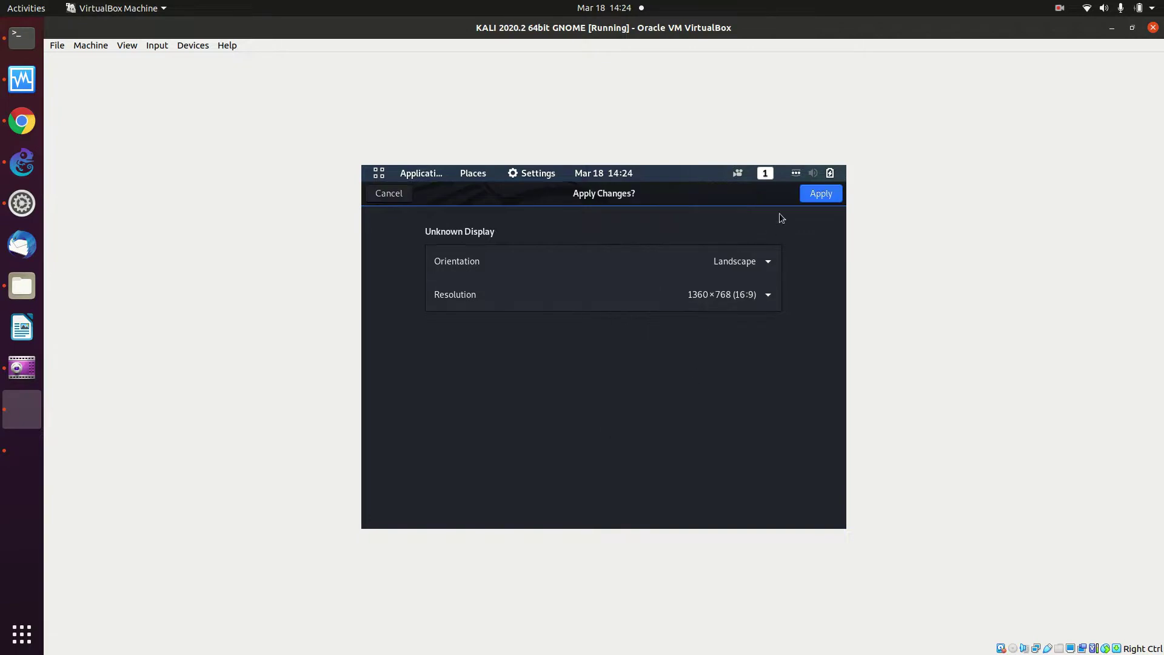
Change to 1280×768 (16:10), apply and keep it, then minimize Settings
left_click(757, 297)
scroll(735, 369, "down", 4)
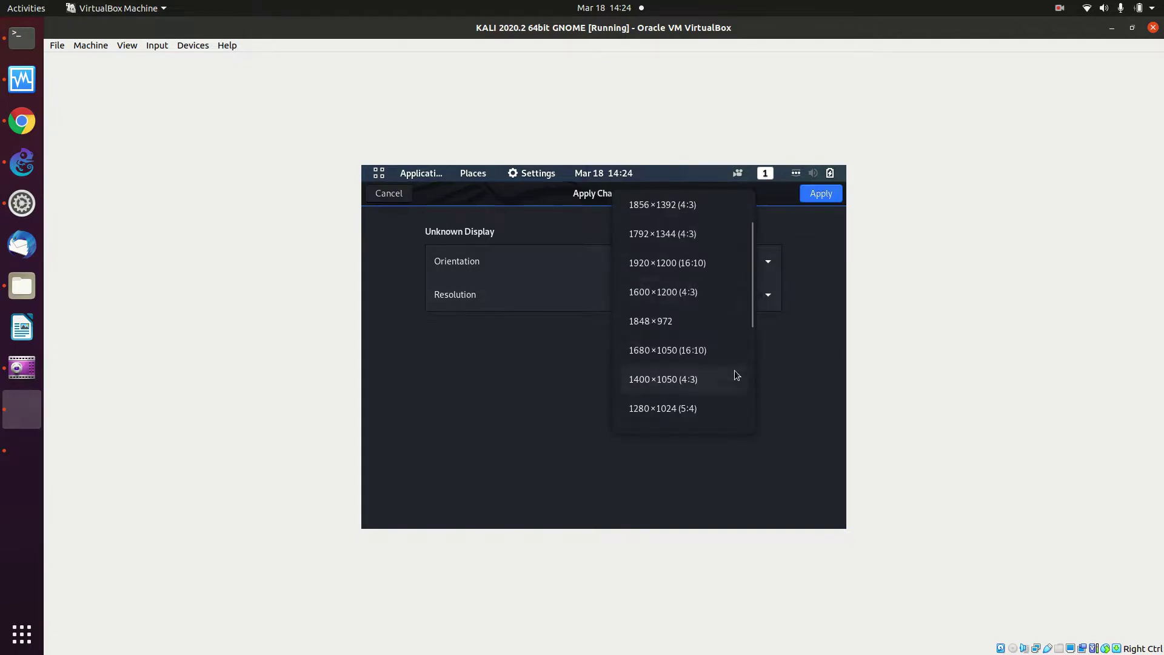
scroll(734, 375, "down", 3)
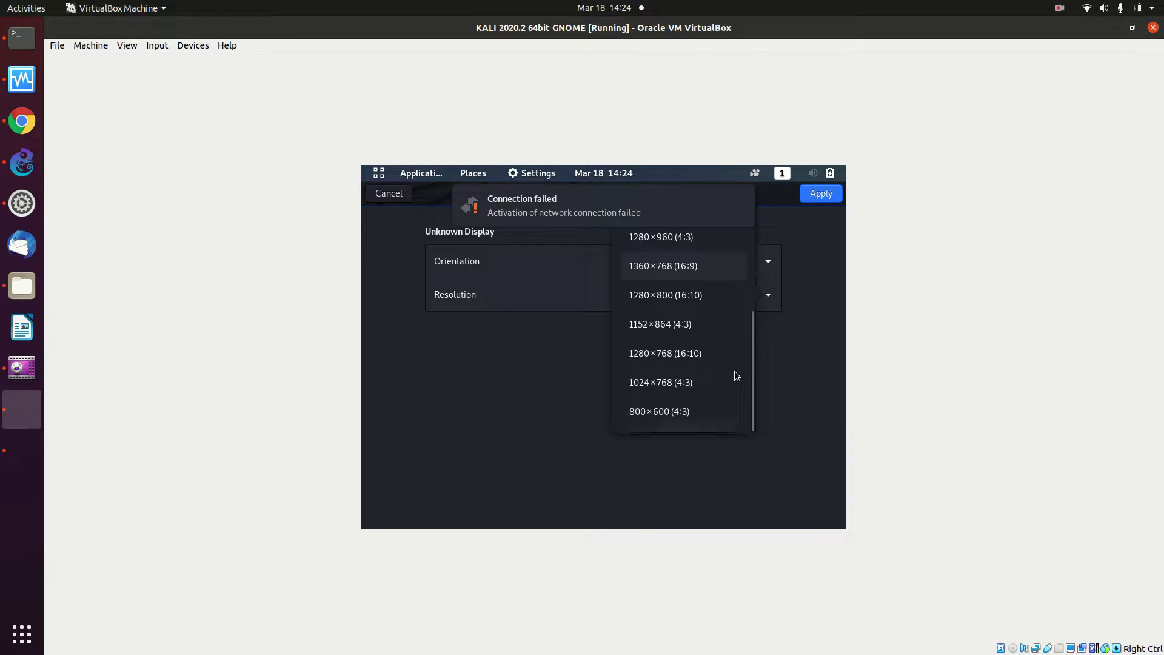
left_click(711, 358)
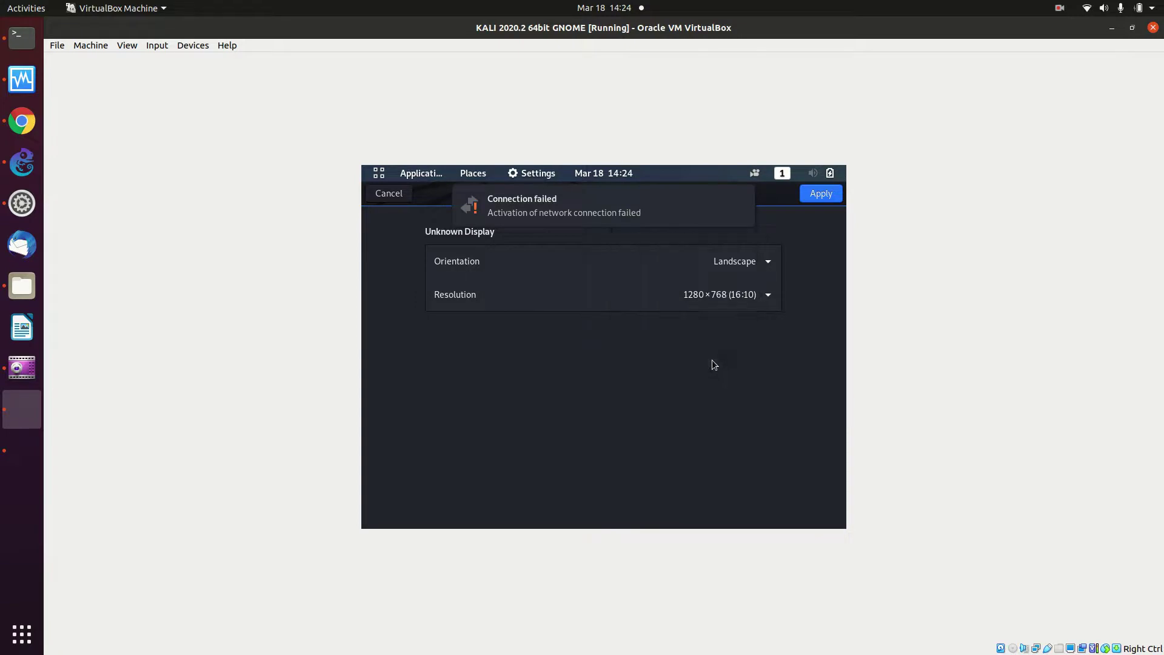
left_click(820, 193)
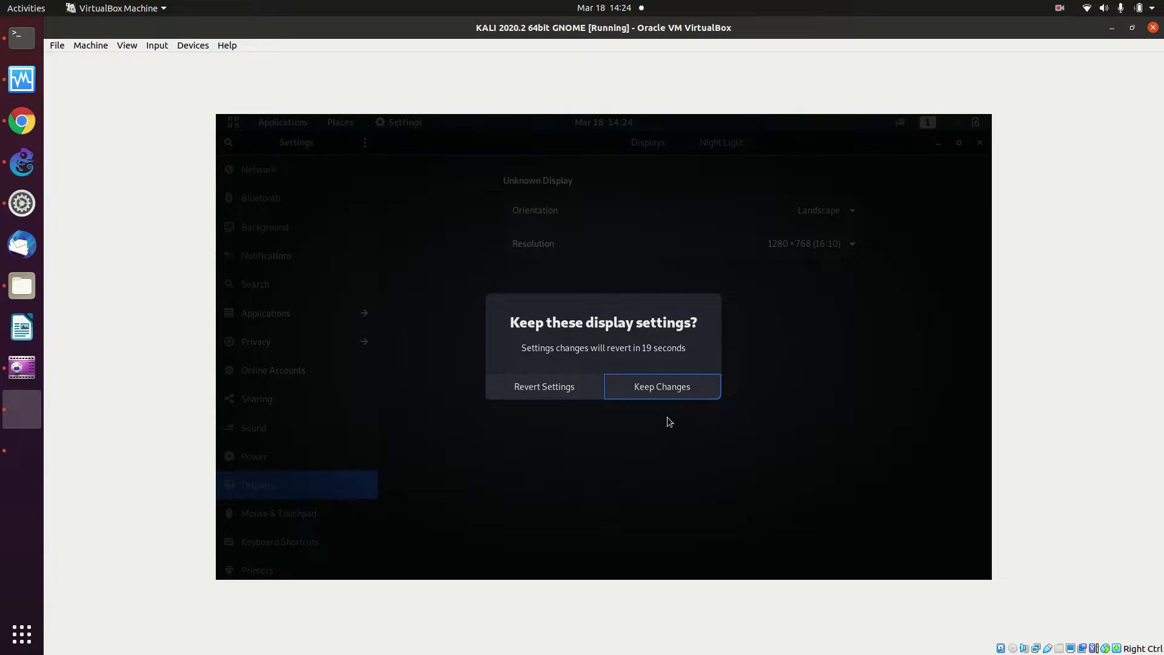
left_click(656, 396)
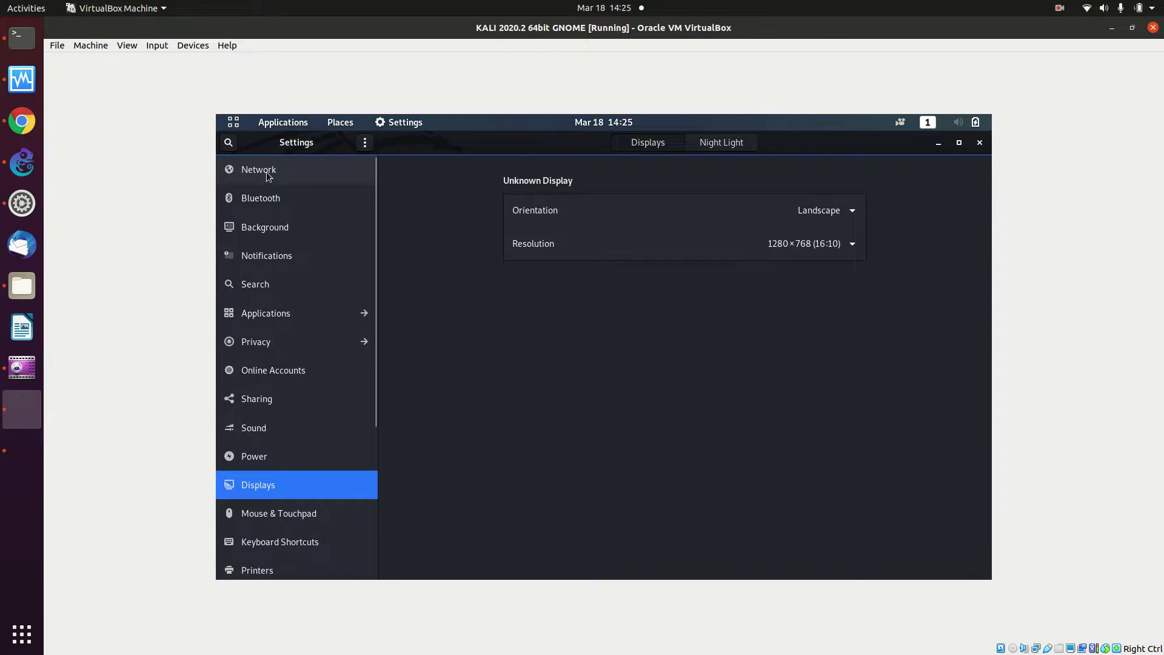
left_click(939, 144)
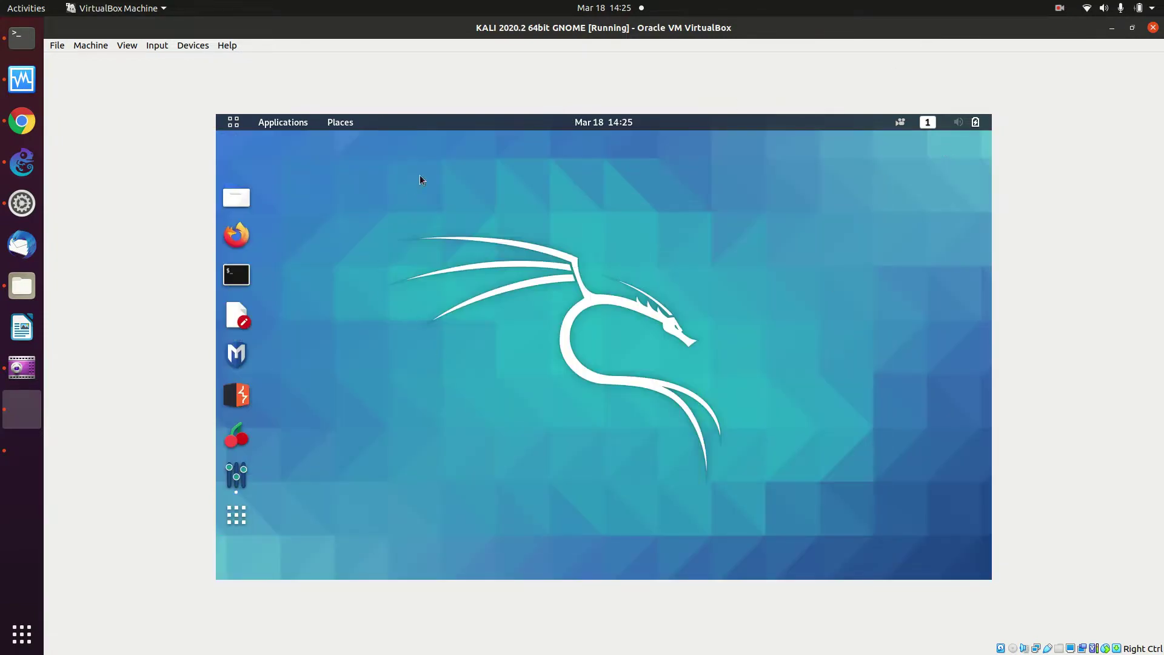
Open a Kali terminal and run ifconfig to list the network interfaces
left_click(240, 280)
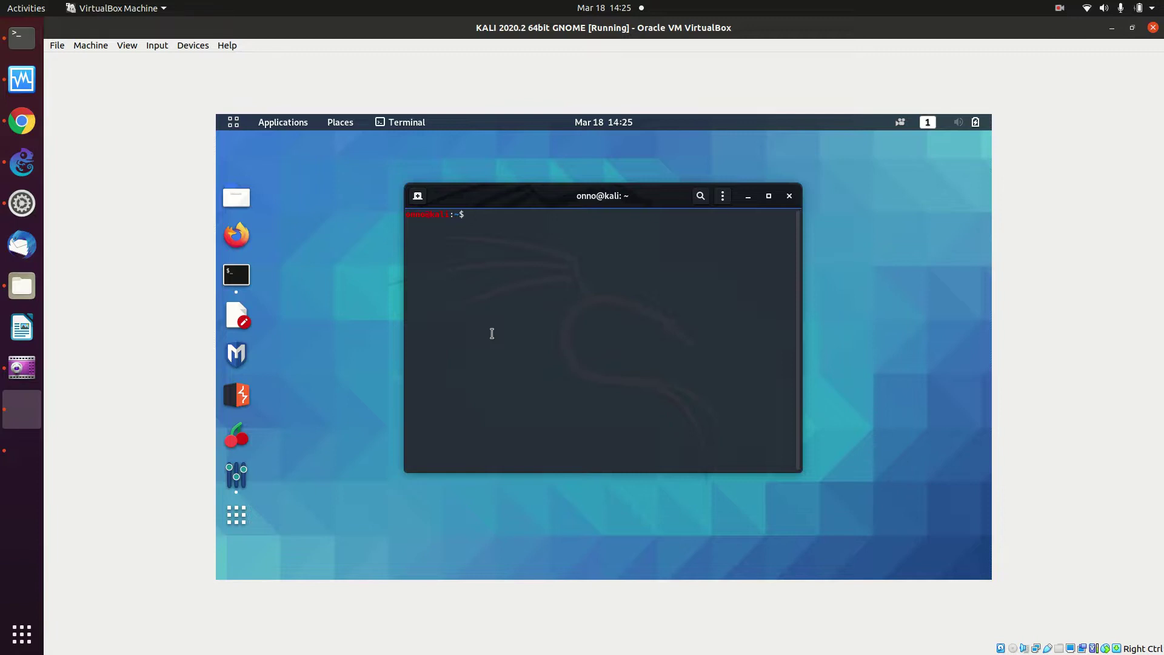
type("ip")
key("BackSpace")
type("fconfig")
key("Return")
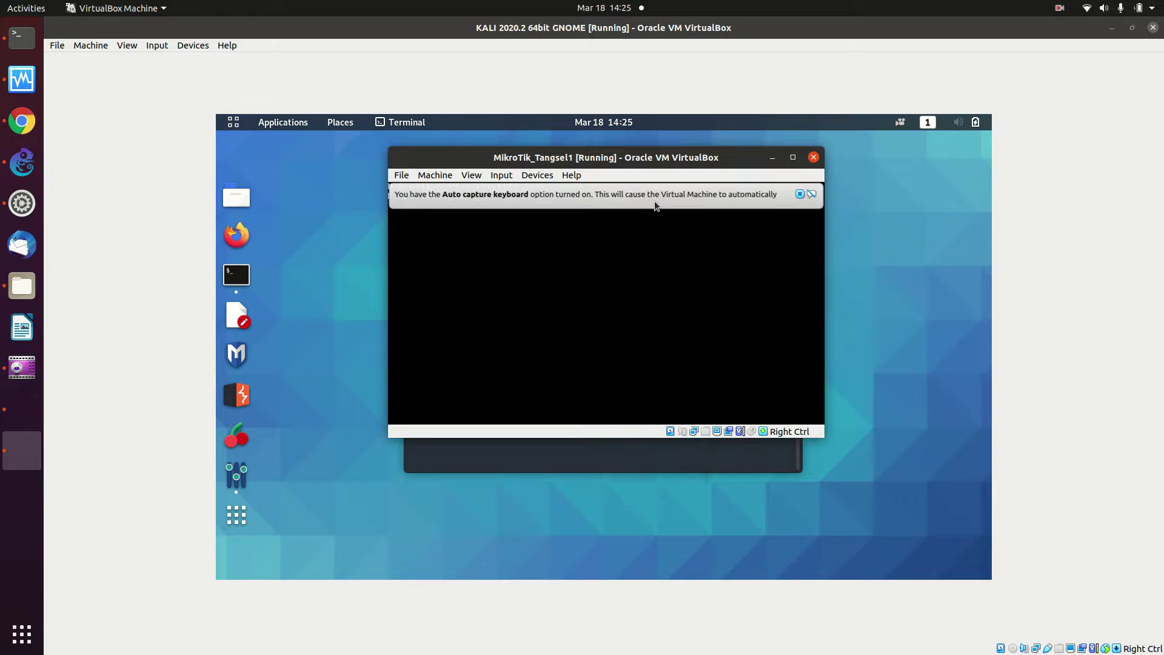
Maximize the MikroTik VM, log in as admin, and accept the licence with y
left_click(789, 165)
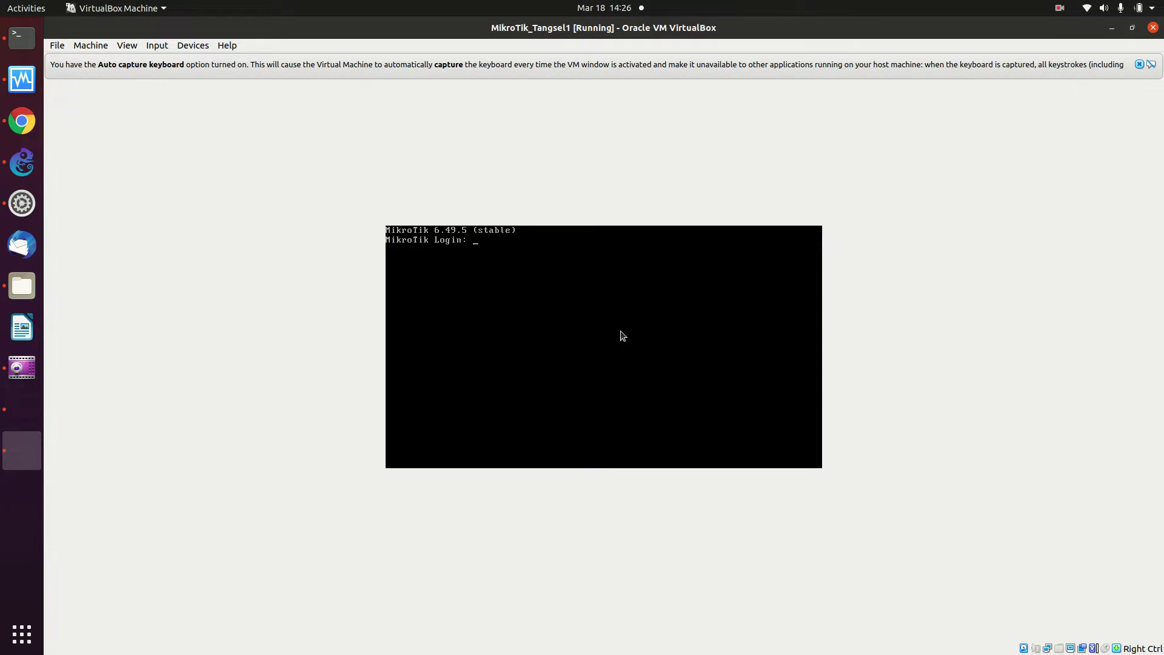
type("admin")
key("Return")
key("Return")
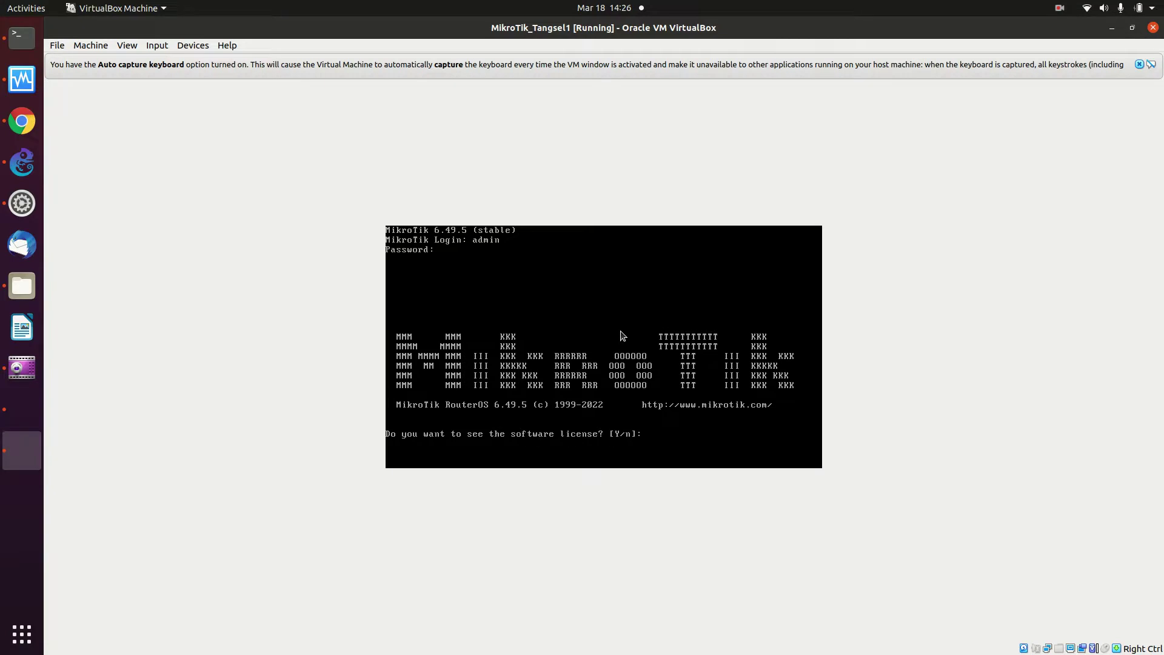
type("y")
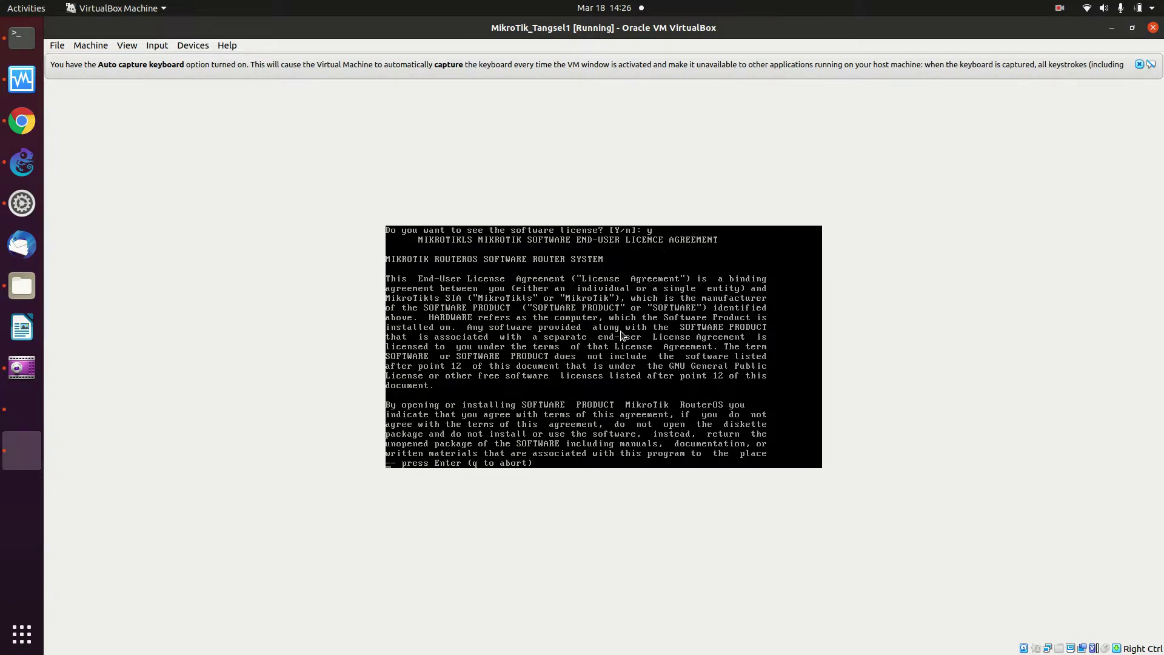
key("Return")
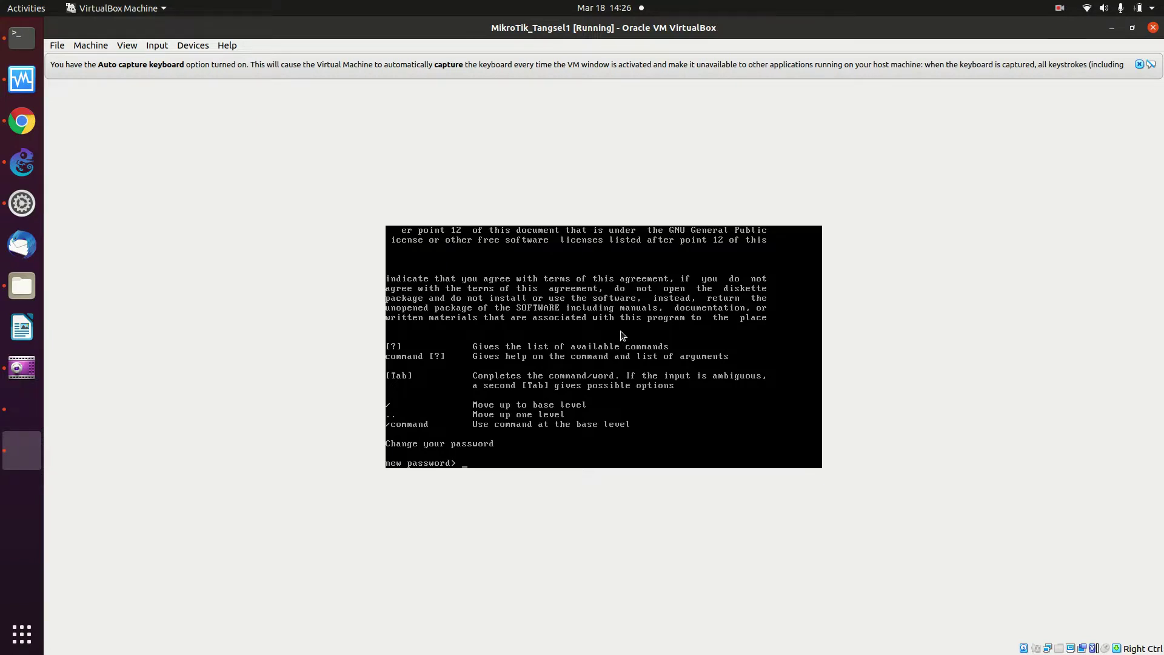
Leave the new MikroTik password blank to reach the admin prompt
type("**")
key("BackSpace")
key("BackSpace")
key("BackSpace")
key("Return")
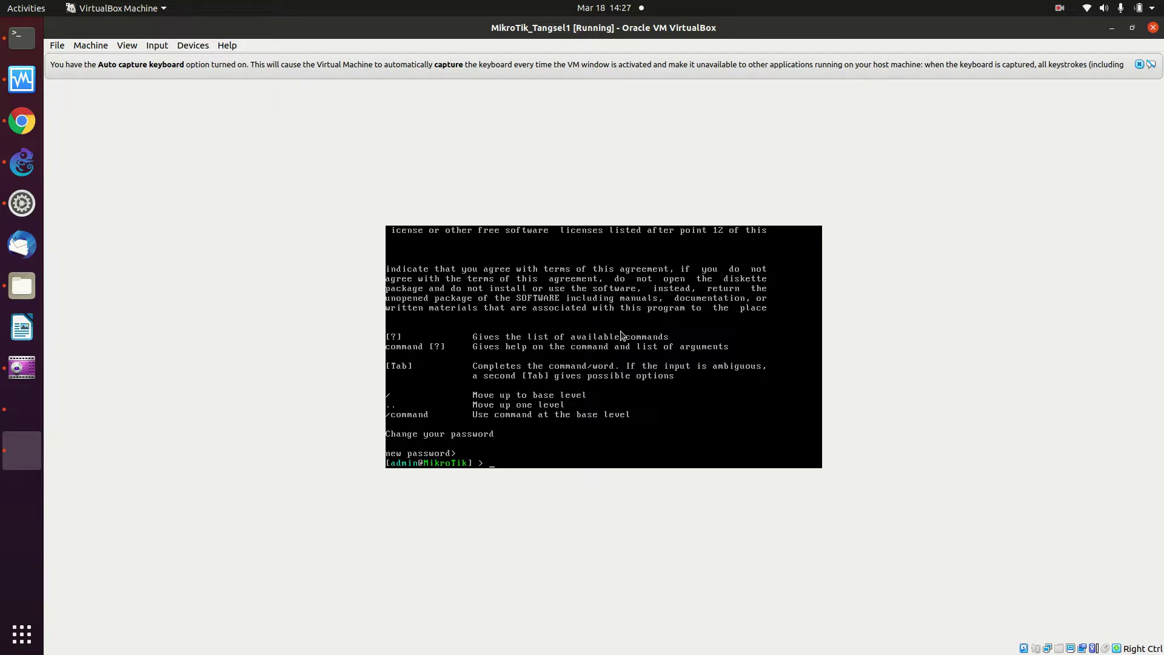
Run help at the [admin@MikroTik] prompt, which returns a bad command name error
type("he")
key("BackSpace")
key("BackSpace")
key("BackSpace")
key("BackSpace")
key("Return")
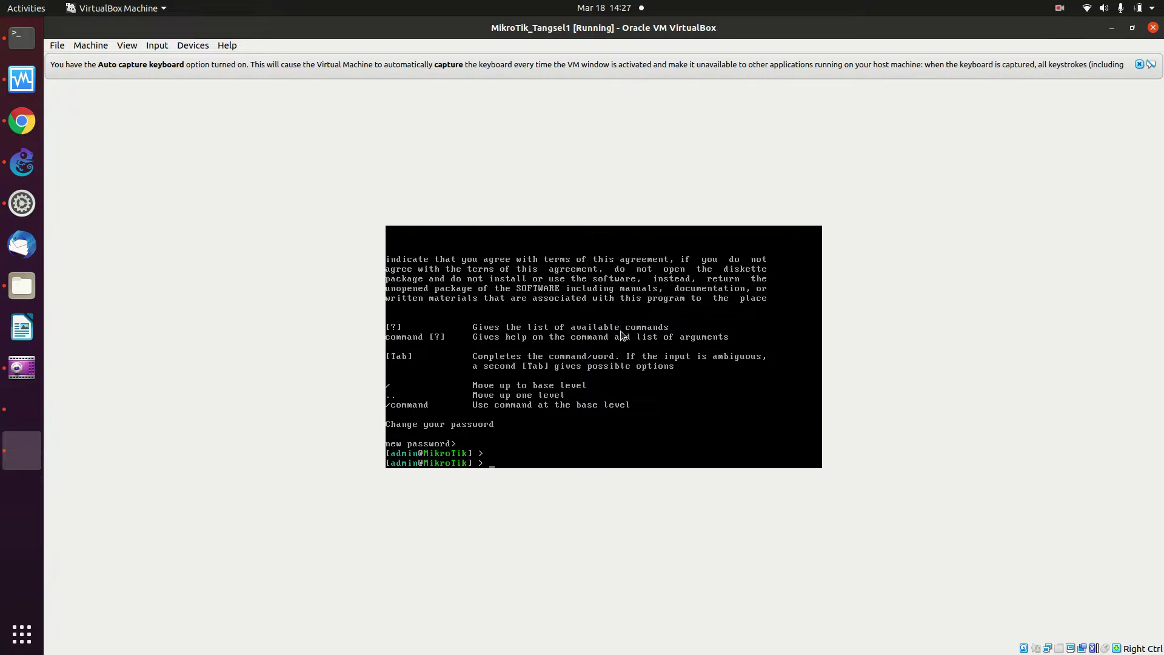
type("help")
key("Return")
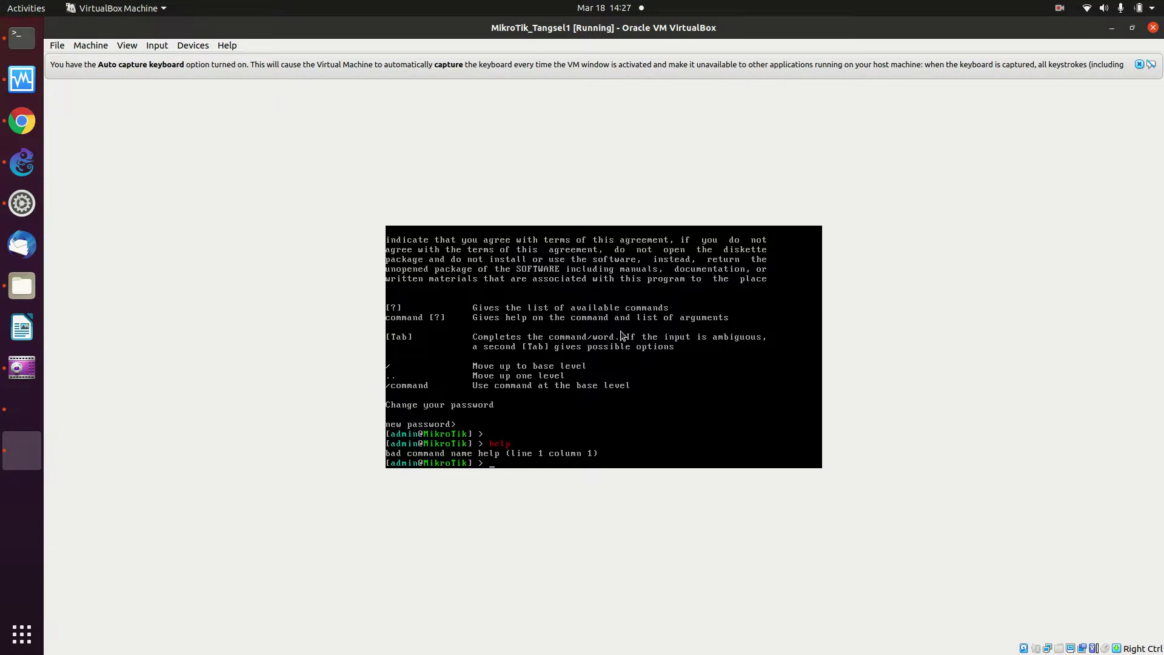
List the ip subcommands with Tab, then begin typing pr
type("ip")
key("Tab")
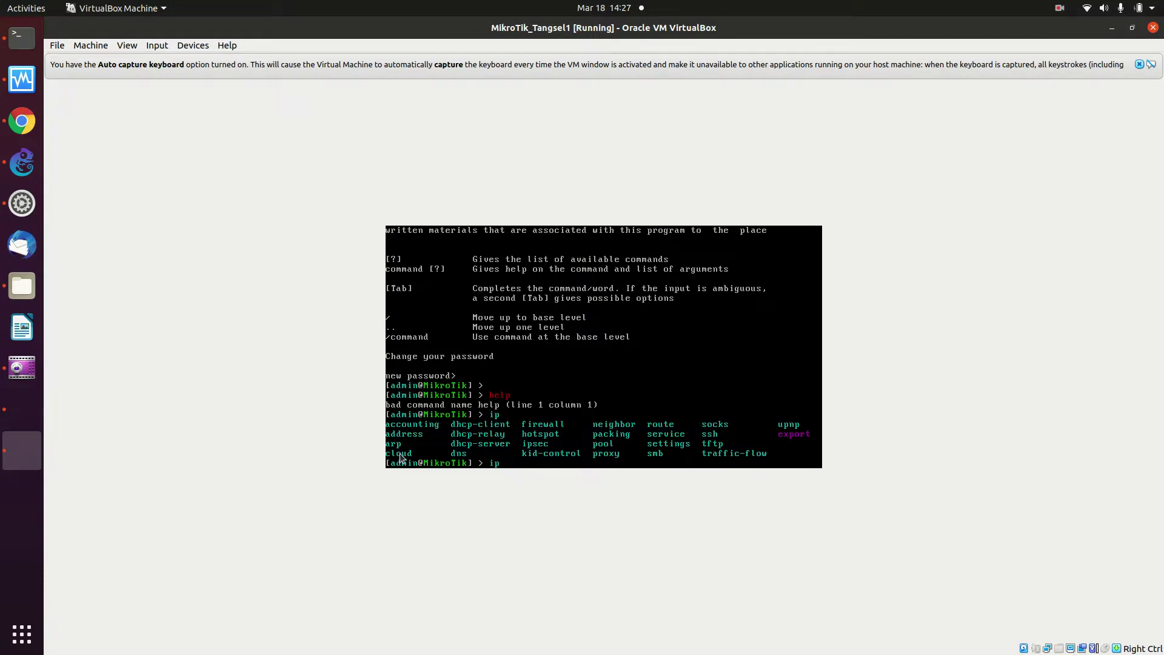
type("print")
Run 'ip address print', showing 192.168.122.121/24 dynamic on ether1
left_click(747, 366)
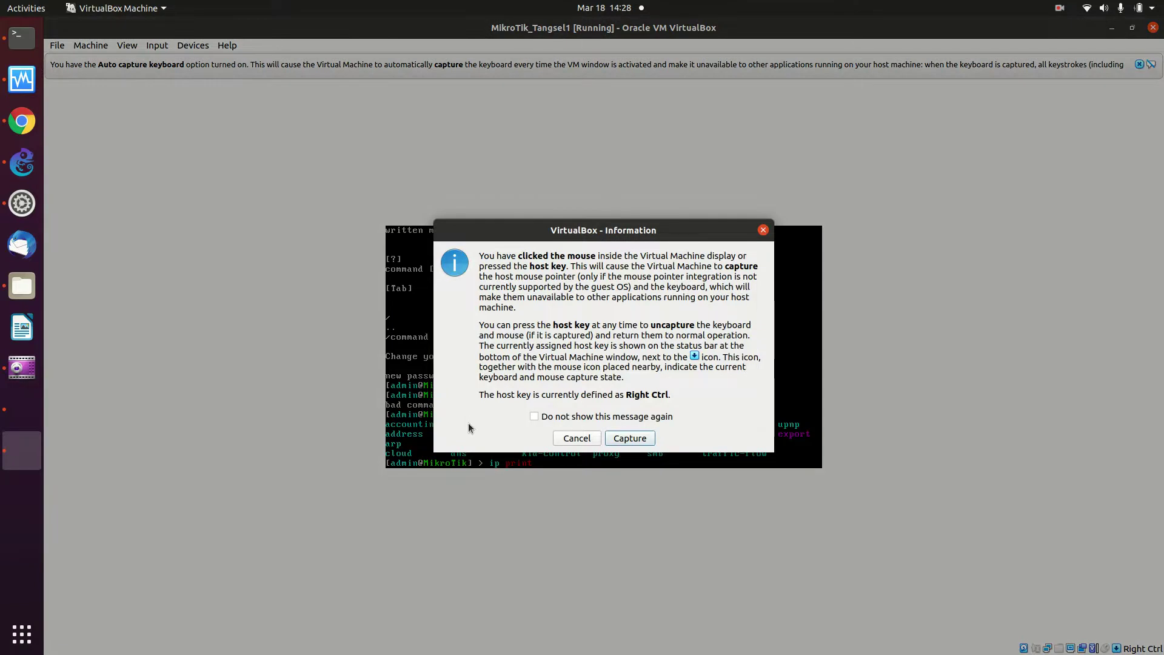
left_click(575, 438)
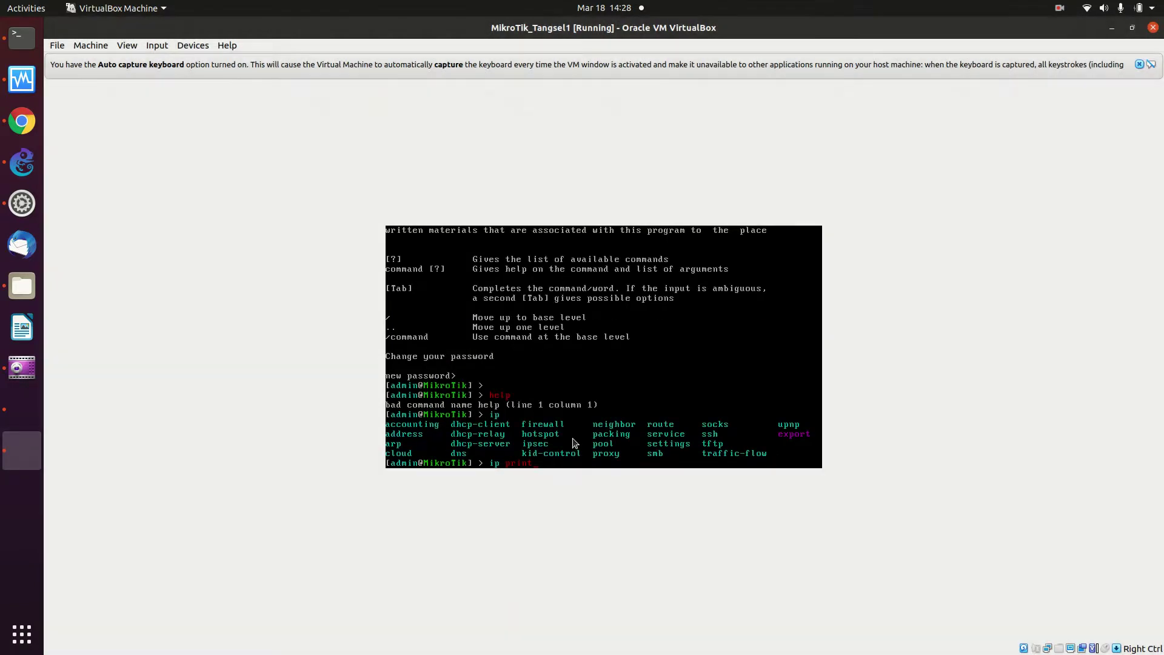
key("BackSpace")
key("BackSpace")
key("BackSpace")
type("add")
key("Tab")
type("p")
key("Tab")
key("Return")
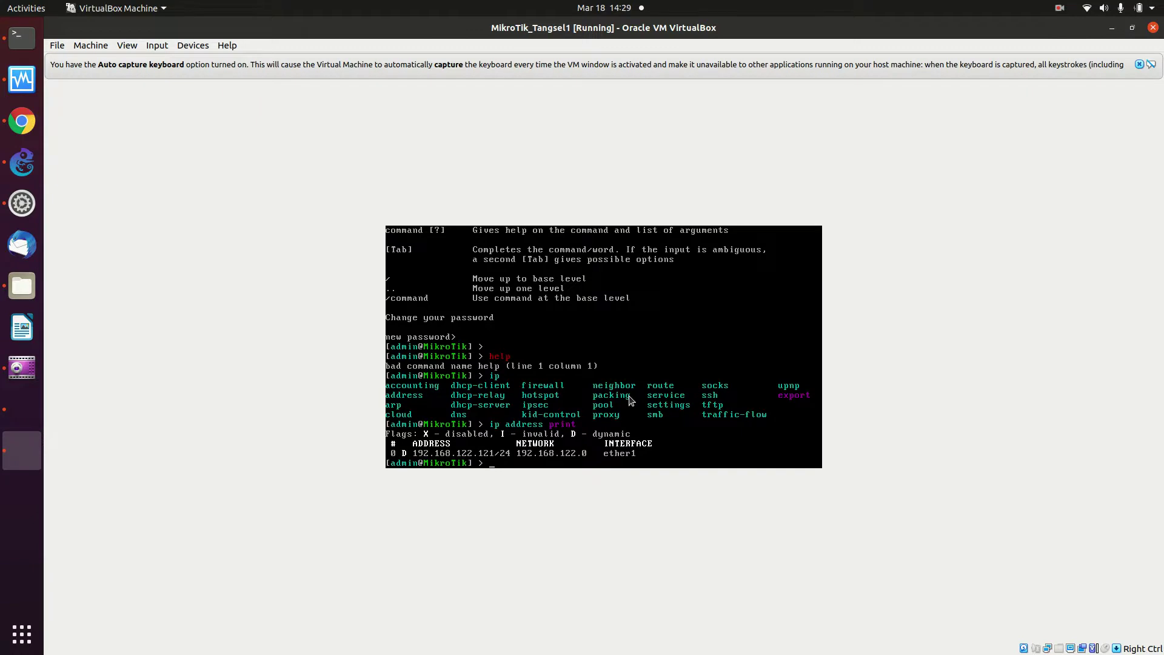
Ping google.com from the router, stopping after 28 replies with 0% packet loss
type("ing google.com")
key("Return")
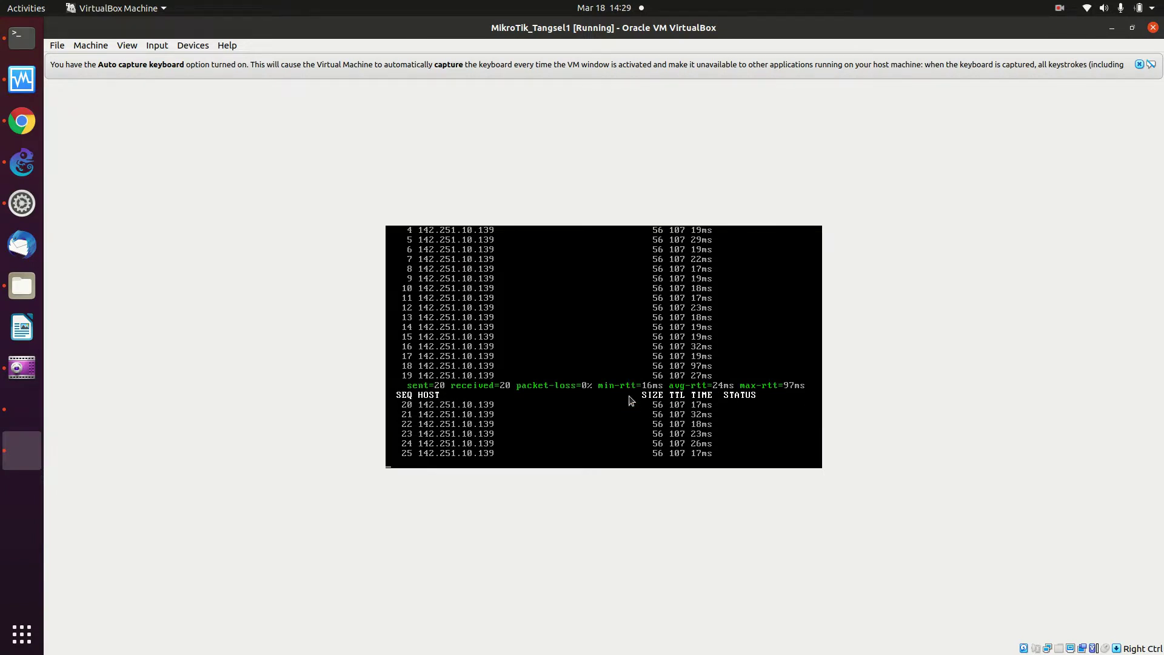
key("ctrl+c")
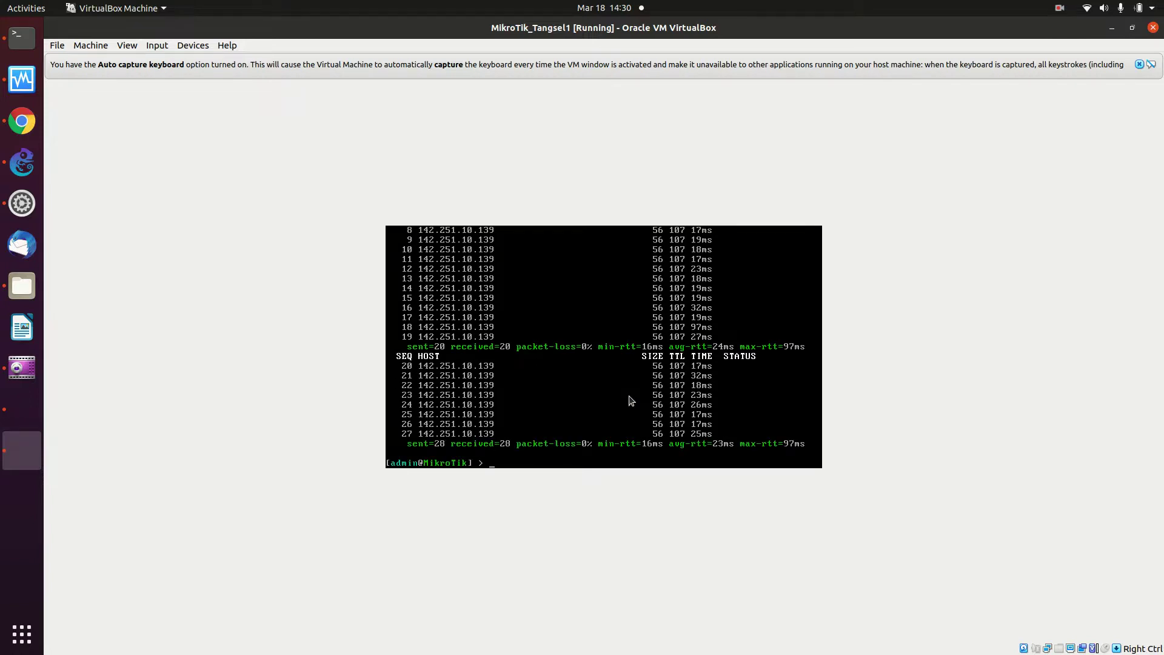
key("Return")
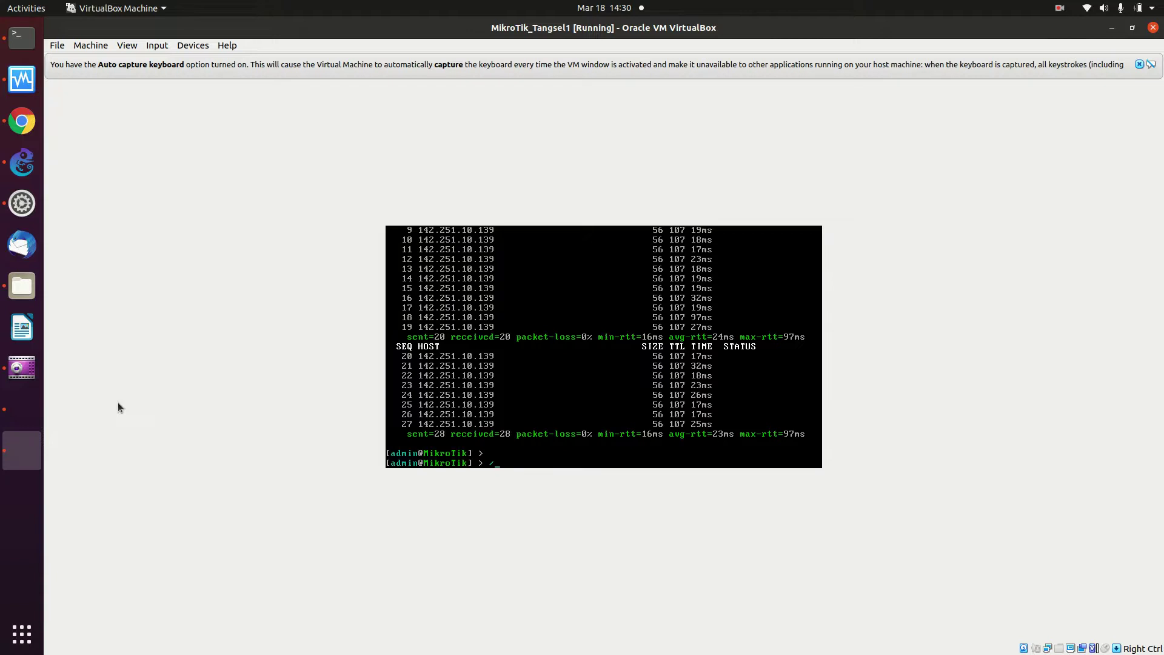
Tab-complete /system reset-configuration at the MikroTik prompt without running it
type("system res")
key("BackSpace")
key("BackSpace")
key("Tab")
key("BackSpace")
key("BackSpace")
key("BackSpace")
key("BackSpace")
key("BackSpace")
key("BackSpace")
key("BackSpace")
key("BackSpace")
key("BackSpace")
key("BackSpace")
key("BackSpace")
key("BackSpace")
key("BackSpace")
key("BackSpace")
key("BackSpace")
key("BackSpace")
key("BackSpace")
key("BackSpace")
key("BackSpace")
key("BackSpace")
key("Tab")
type("rese")
key("Tab")
List the /system subcommands, clear the line, and bring Chrome's MikroTik downloads page forward
key("BackSpace")
key("BackSpace")
key("BackSpace")
key("BackSpace")
key("BackSpace")
key("BackSpace")
key("BackSpace")
key("BackSpace")
key("BackSpace")
key("BackSpace")
key("BackSpace")
key("BackSpace")
key("BackSpace")
key("BackSpace")
key("BackSpace")
key("Tab")
key("Tab")
key("Tab")
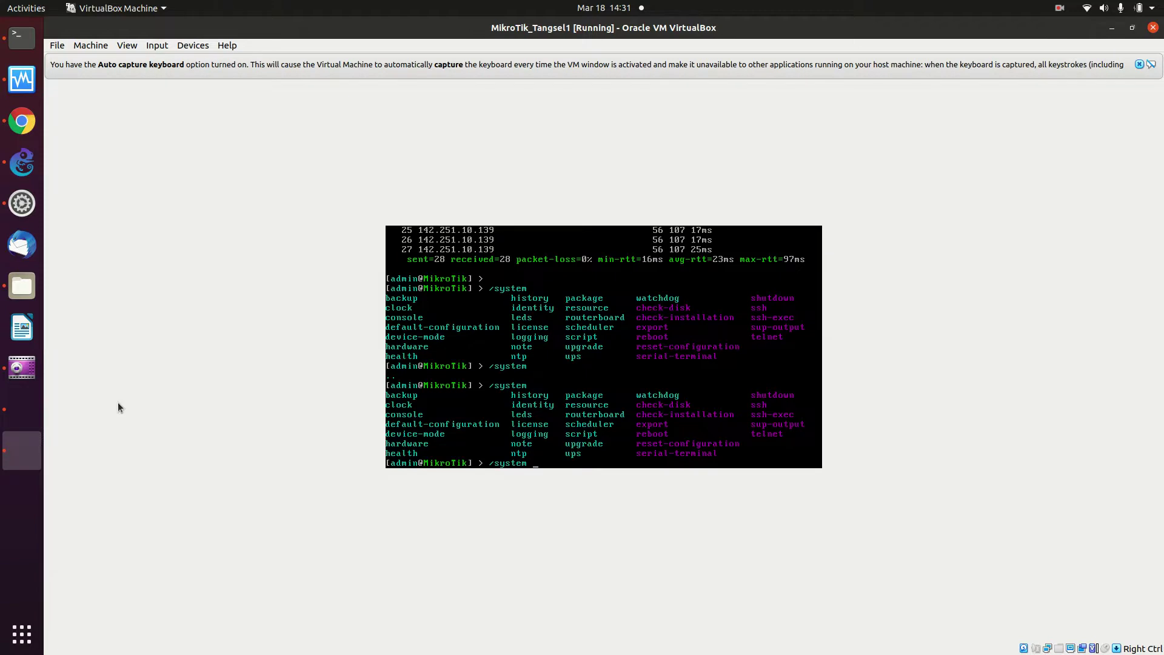
key("BackSpace")
key("BackSpace")
key("BackSpace")
key("BackSpace")
key("BackSpace")
key("BackSpace")
left_click(21, 120)
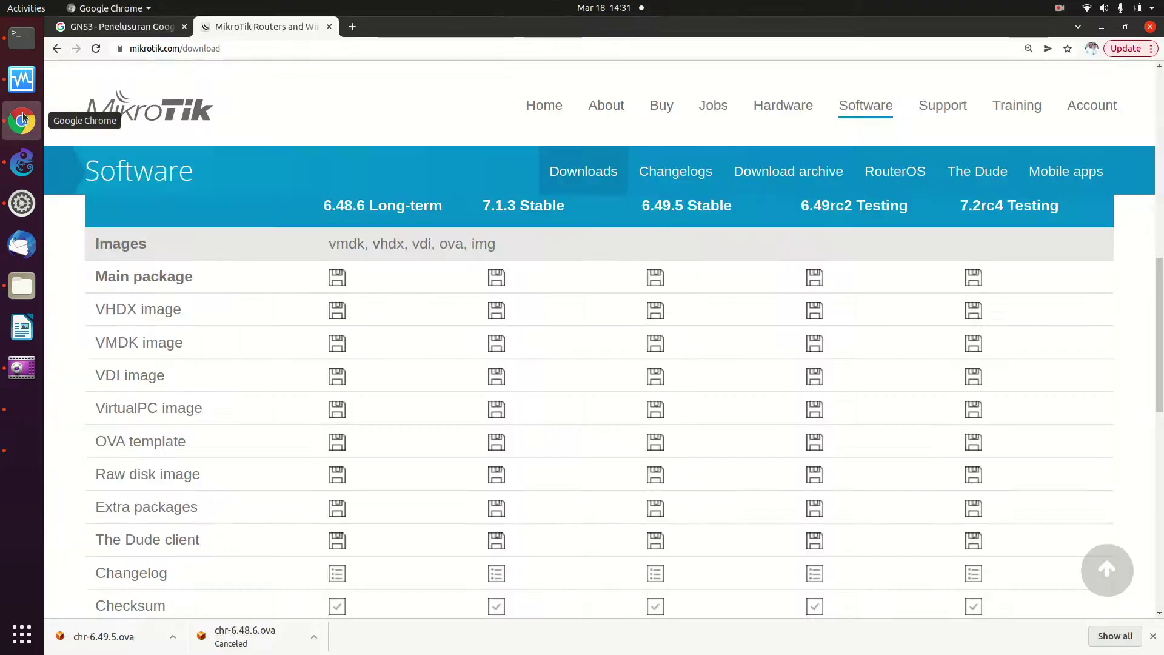
Open the OnnoWiki Main Page at onnocenter.or.id/wiki in a new Chrome tab
left_click(352, 26)
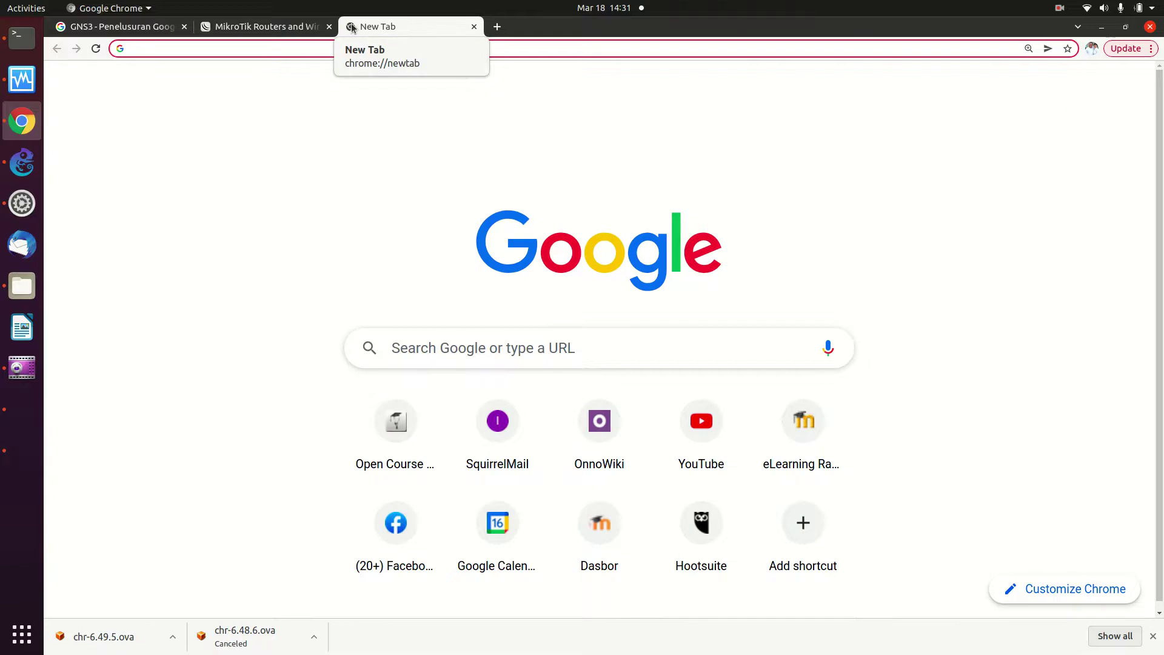
type("onnocenter.or.id/wiki")
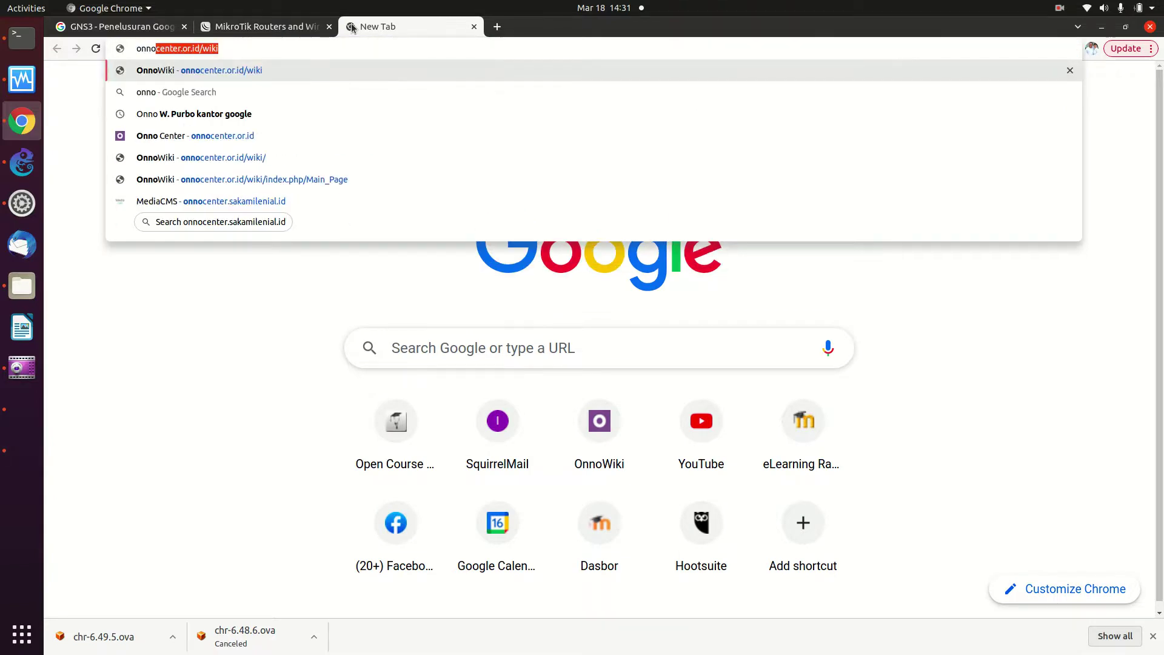
key("Right")
key("Return")
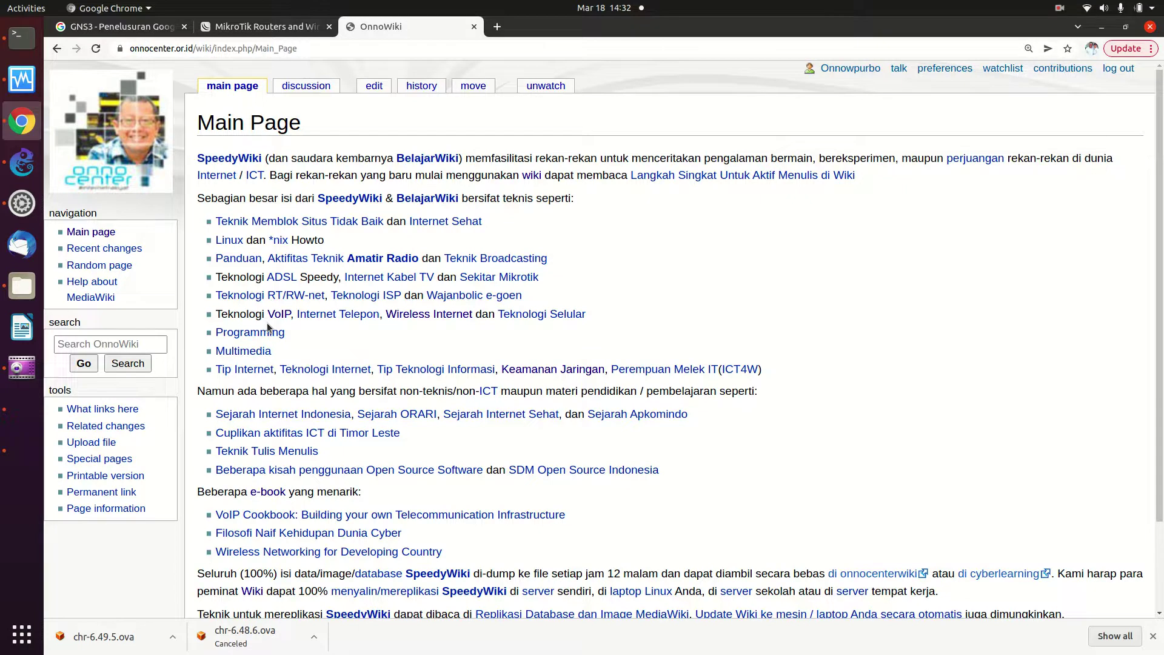
Search OnnoWiki for 'mikro' and open the MikroTik article from the suggestions
left_click(100, 345)
type("mikro")
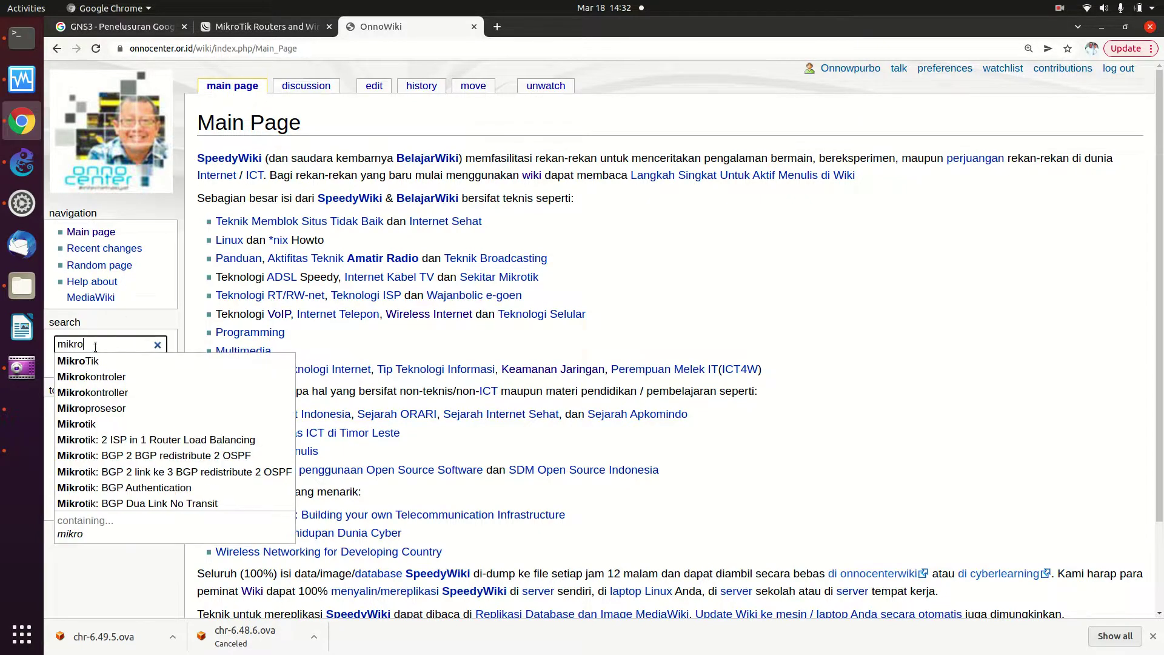
left_click(106, 362)
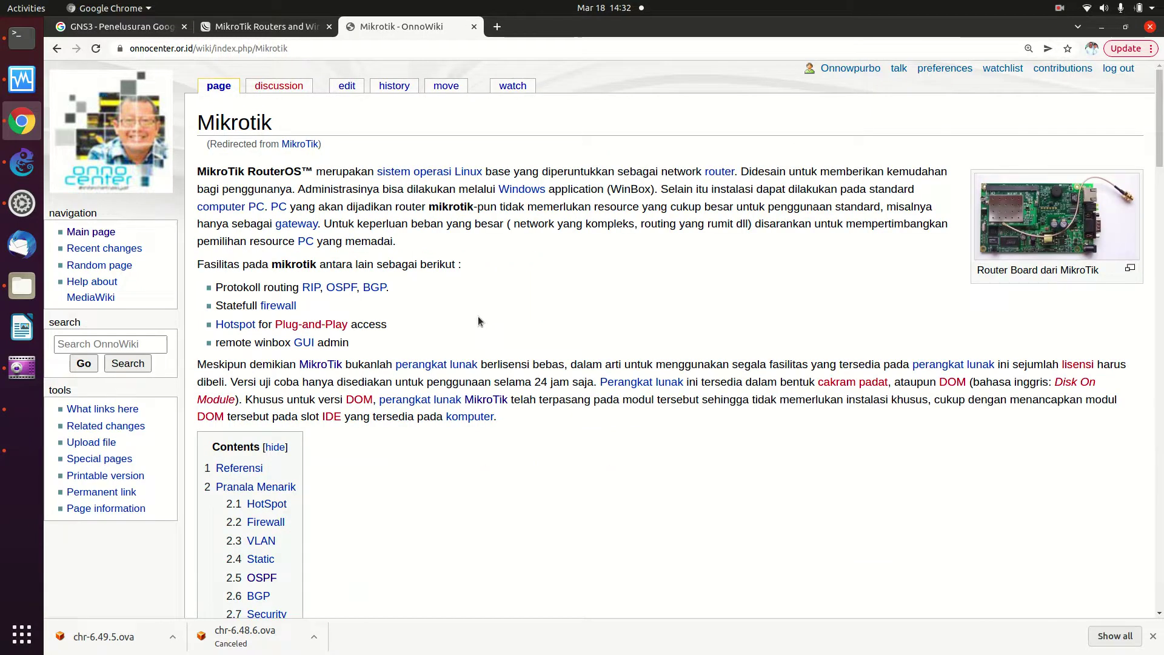
Scroll the Mikrotik article past the Contents box to the Pranala Menarik tutorial link list
scroll(478, 315, "down", 4)
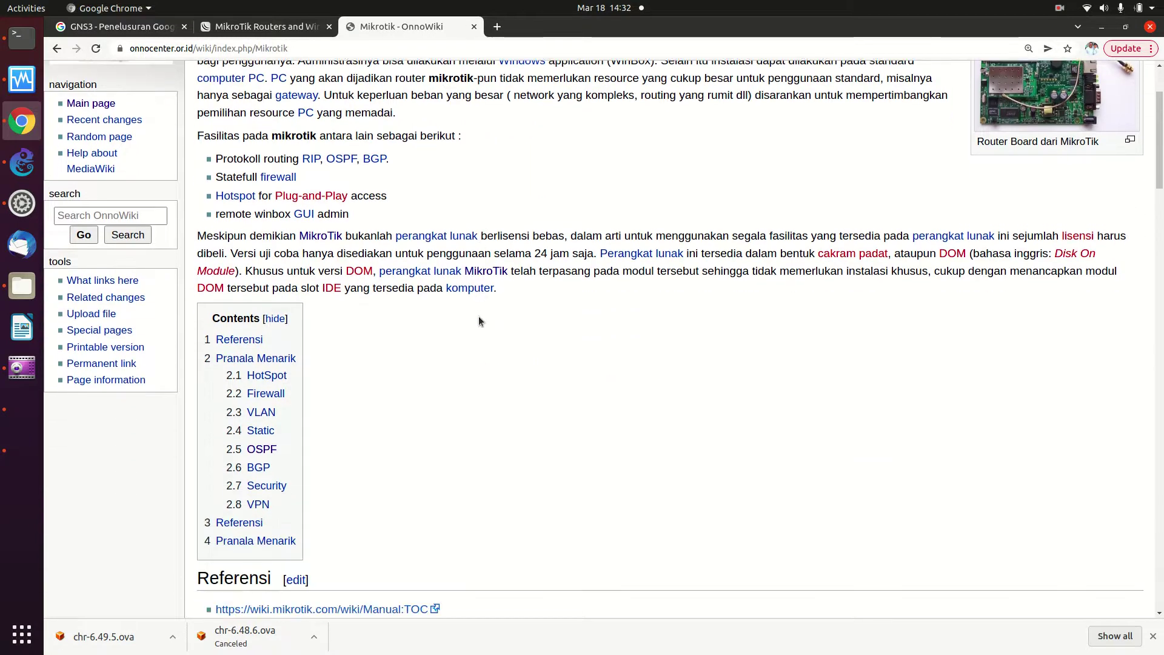
scroll(478, 320, "down", 4)
scroll(479, 318, "down", 9)
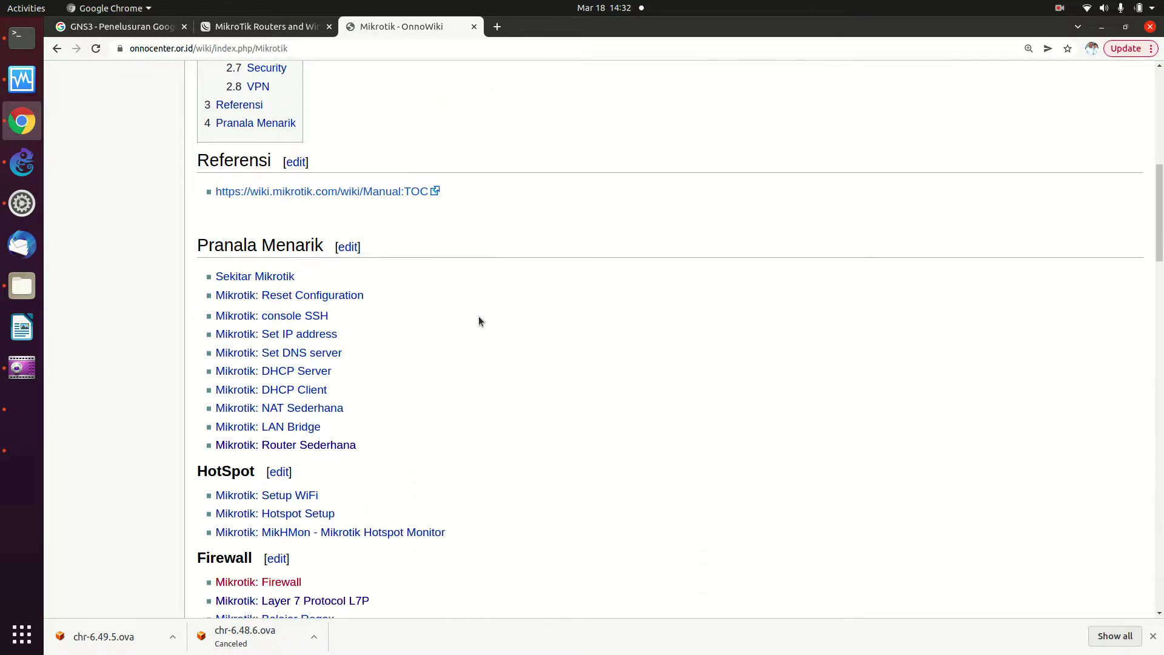
scroll(479, 322, "down", 1)
scroll(478, 321, "down", 3)
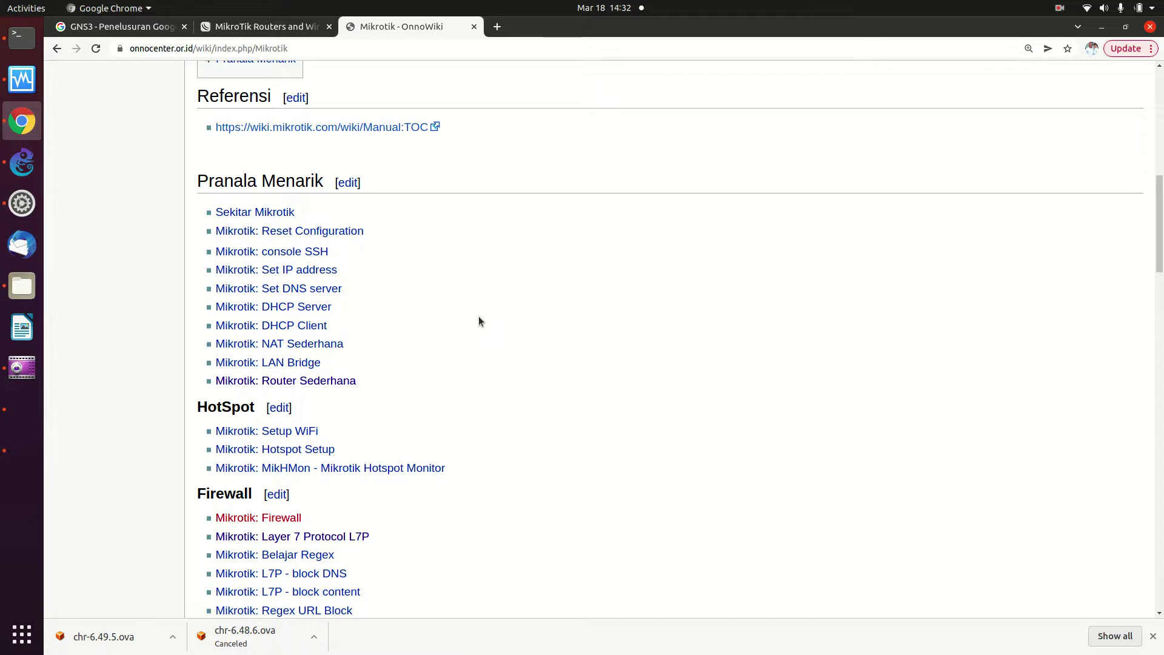
scroll(478, 315, "down", 3)
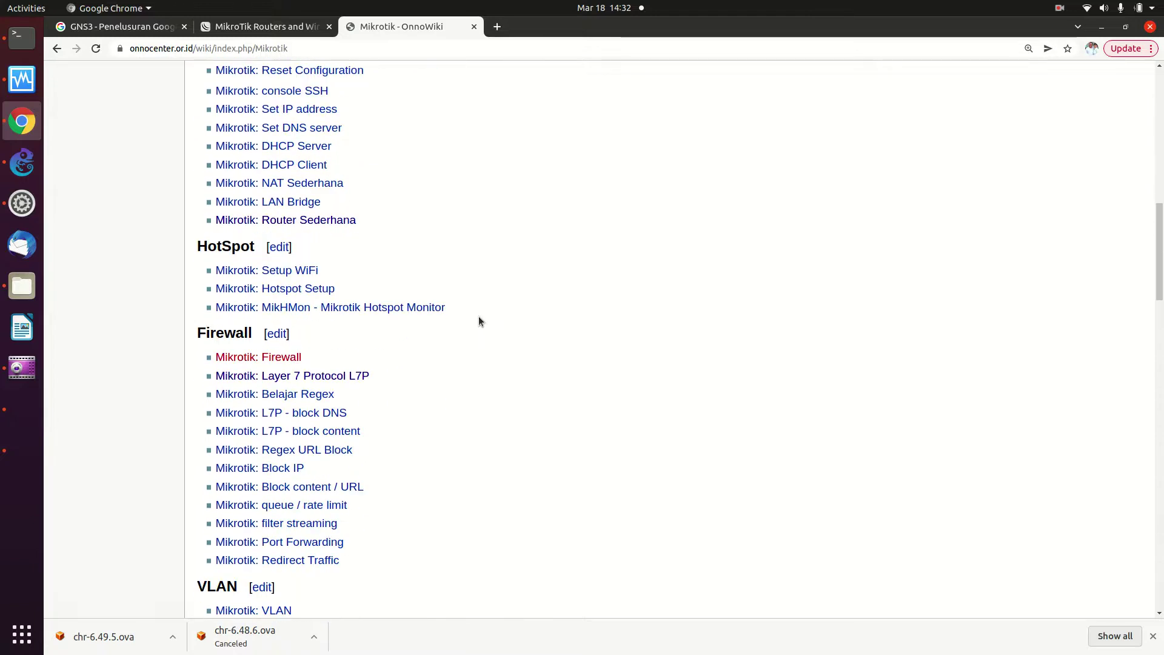
scroll(479, 315, "down", 4)
scroll(478, 316, "down", 11)
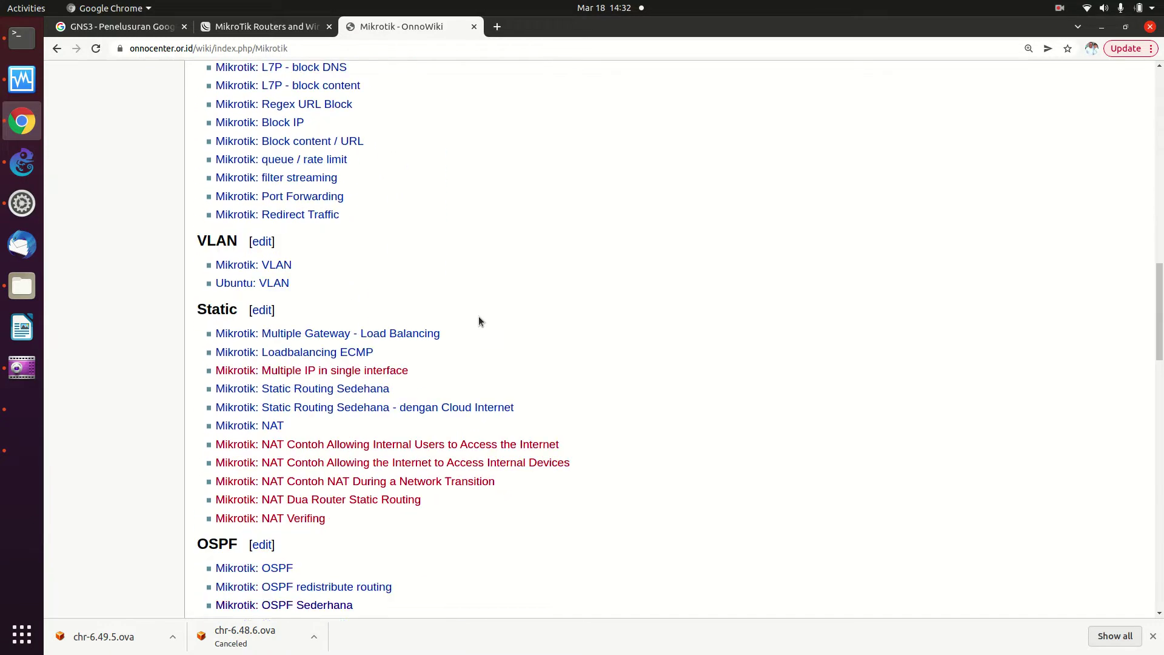
scroll(479, 317, "down", 6)
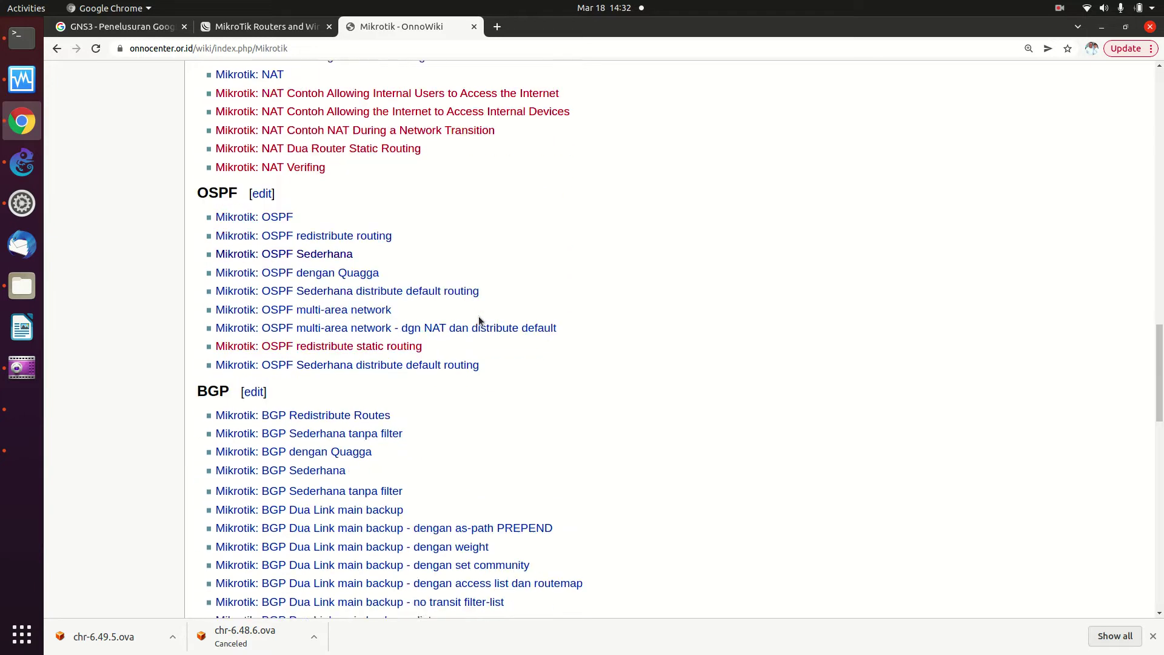
scroll(480, 319, "up", 12)
scroll(481, 320, "up", 20)
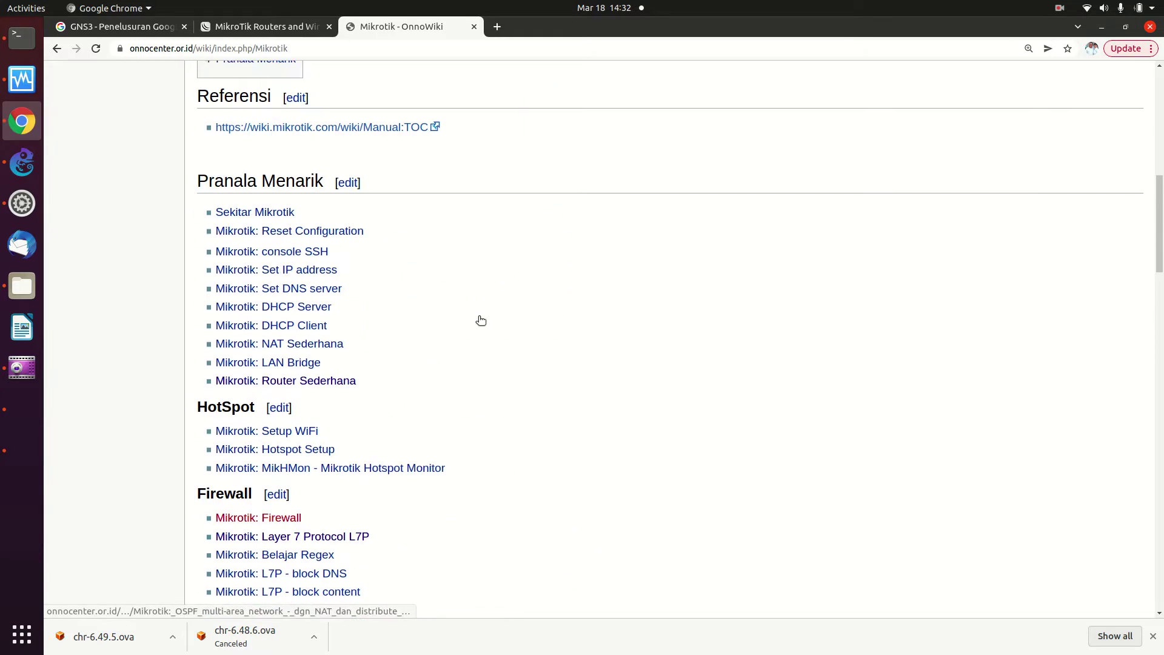
scroll(479, 321, "up", 12)
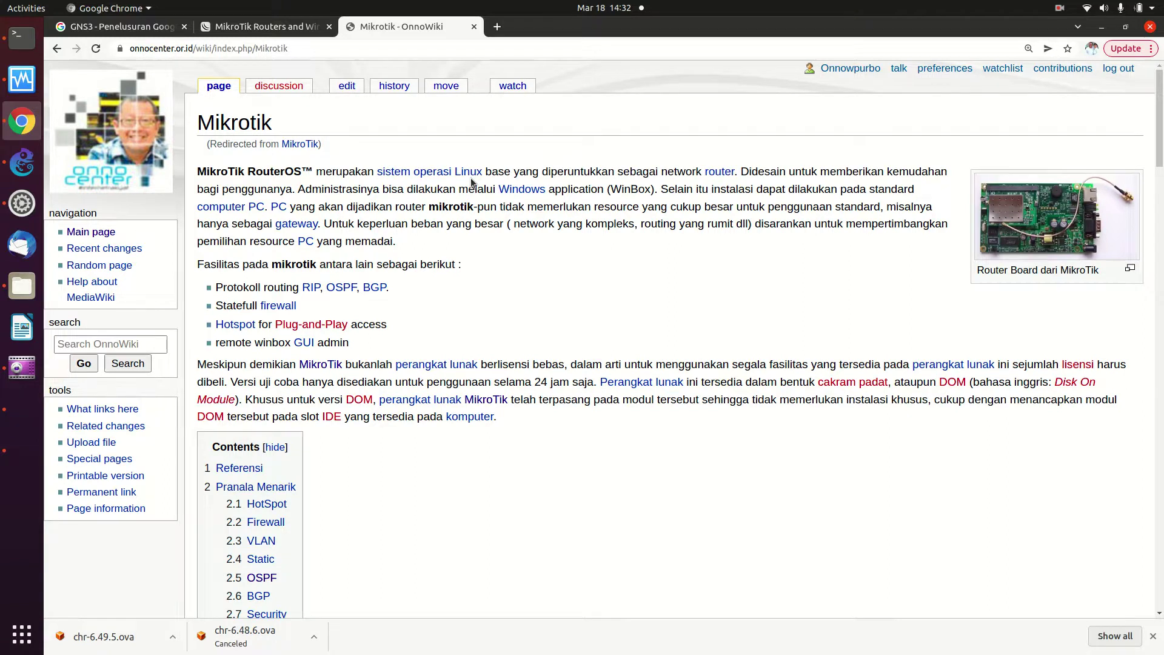
scroll(472, 181, "down", 4)
scroll(471, 179, "down", 7)
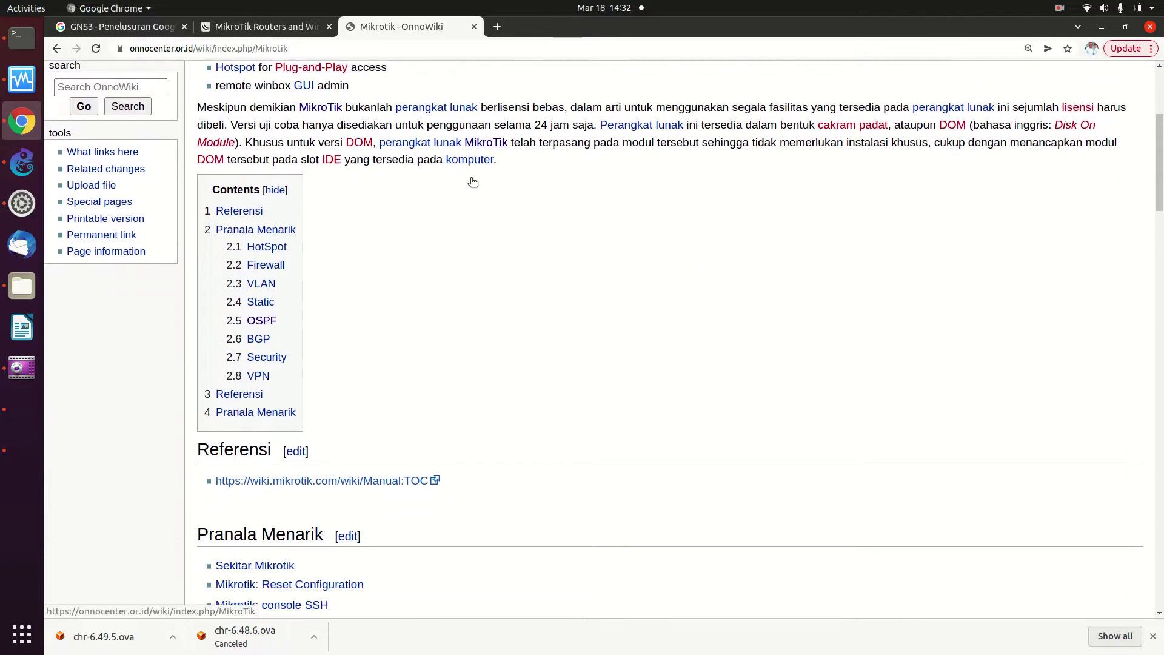
scroll(470, 181, "down", 1)
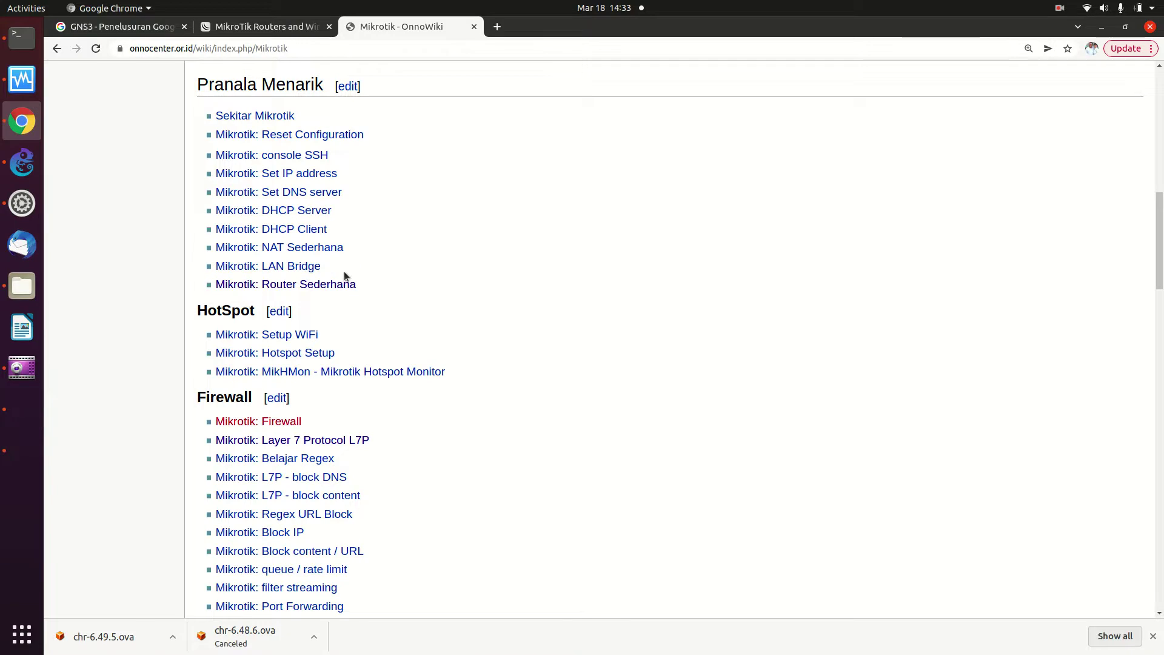
Open 'Mikrotik: Router Sederhana', select its /ip dhcp-client add line, and switch to VirtualBox
left_click(304, 284)
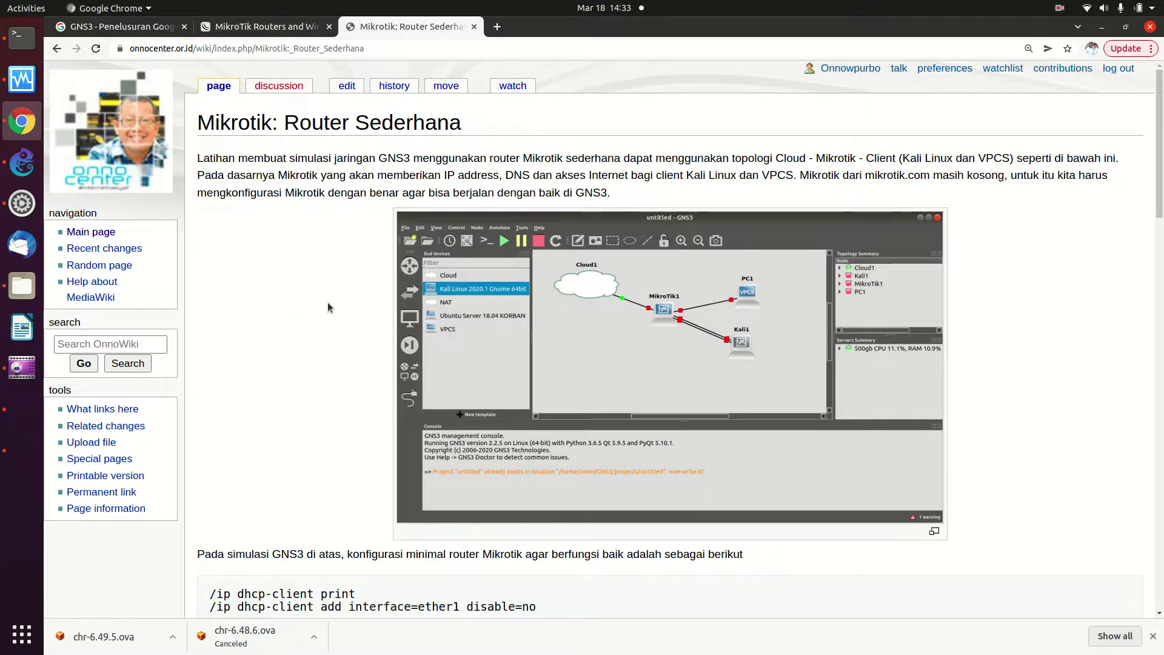
scroll(328, 311, "down", 5)
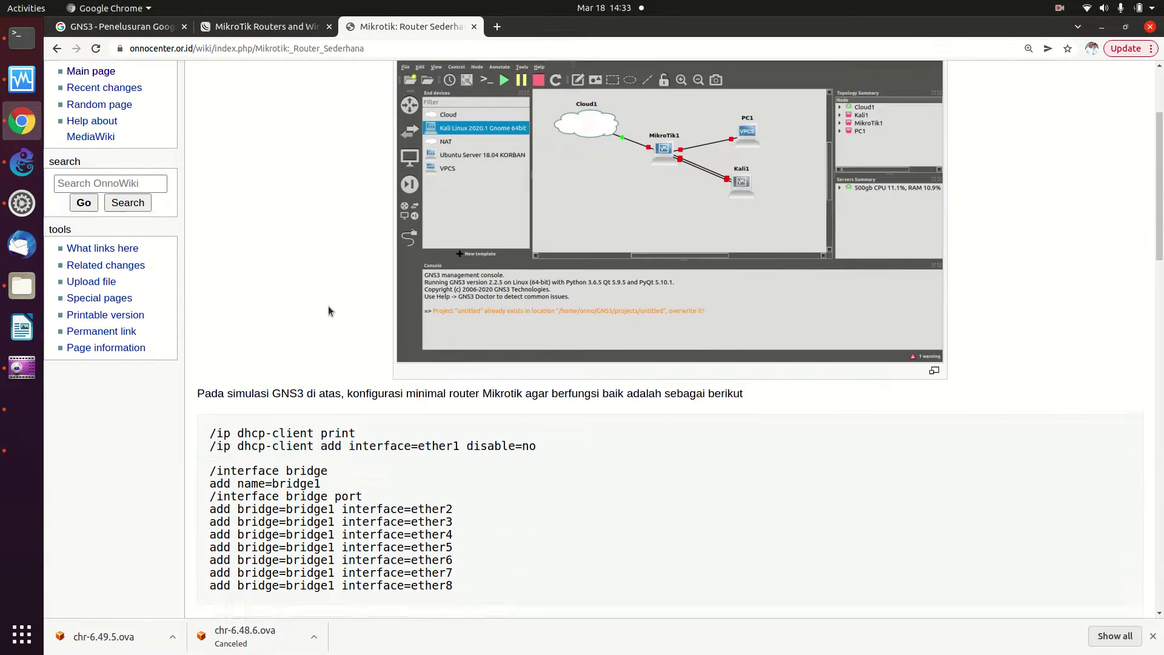
scroll(329, 310, "down", 2)
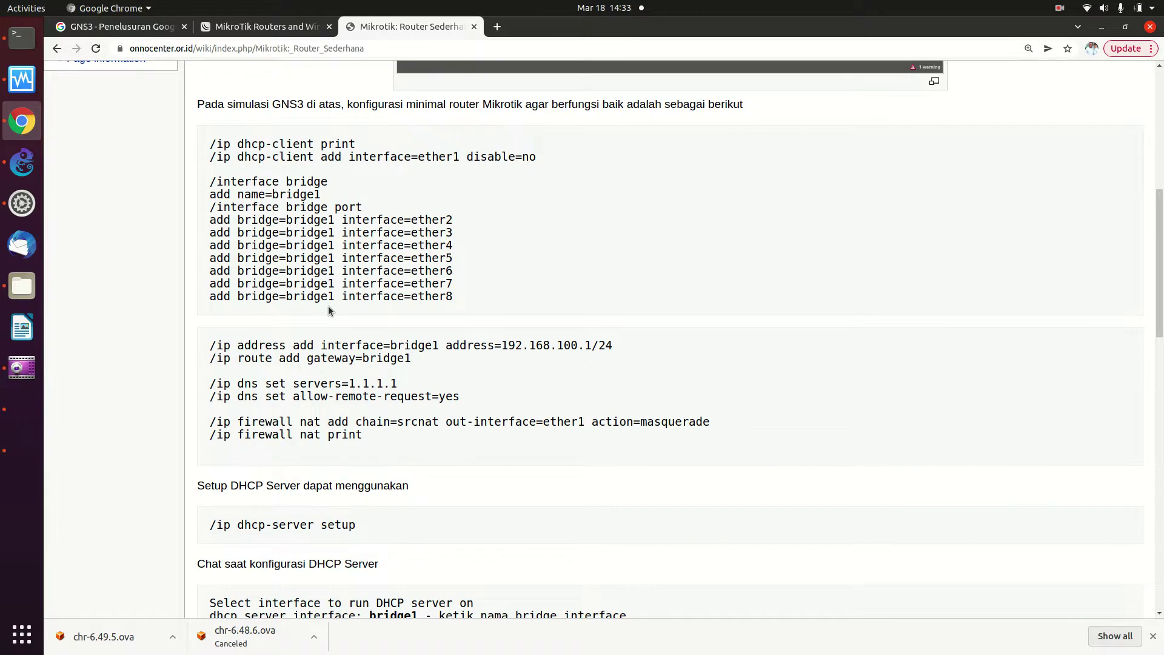
scroll(329, 311, "down", 1)
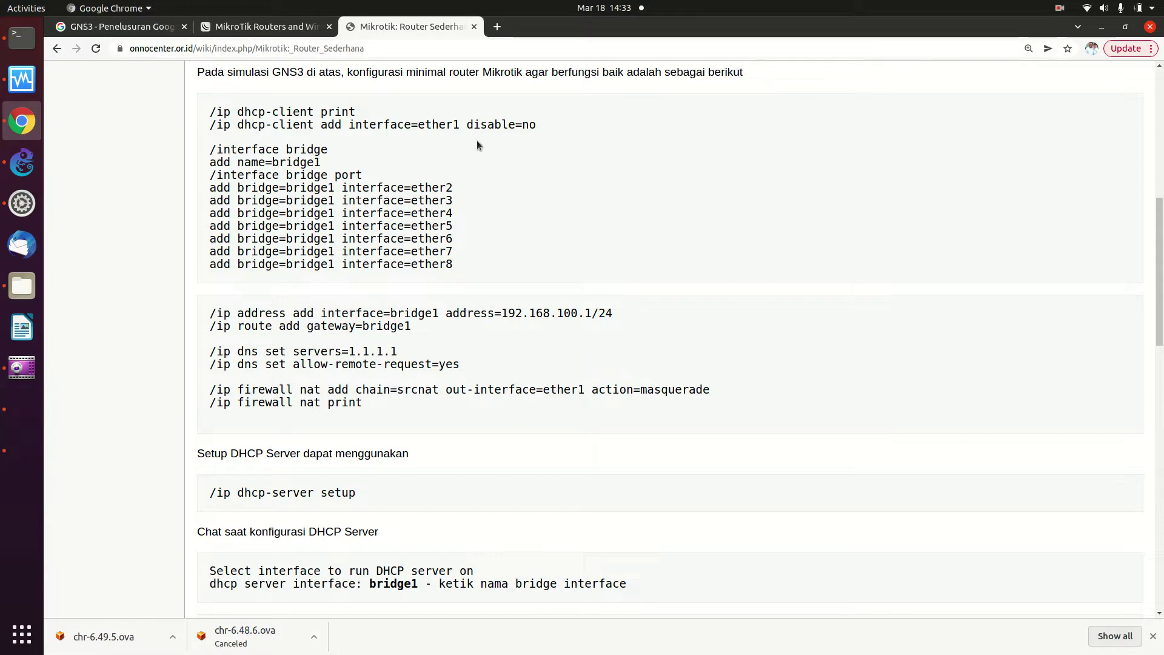
left_click_drag(209, 124, 560, 124)
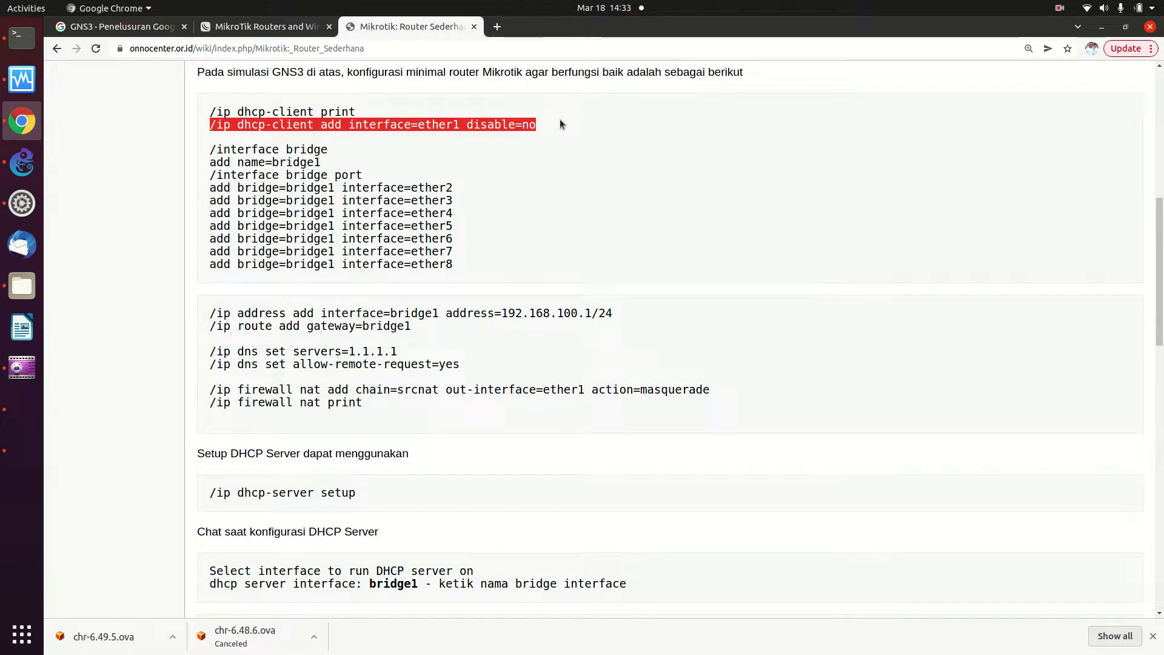
key("alt+Tab")
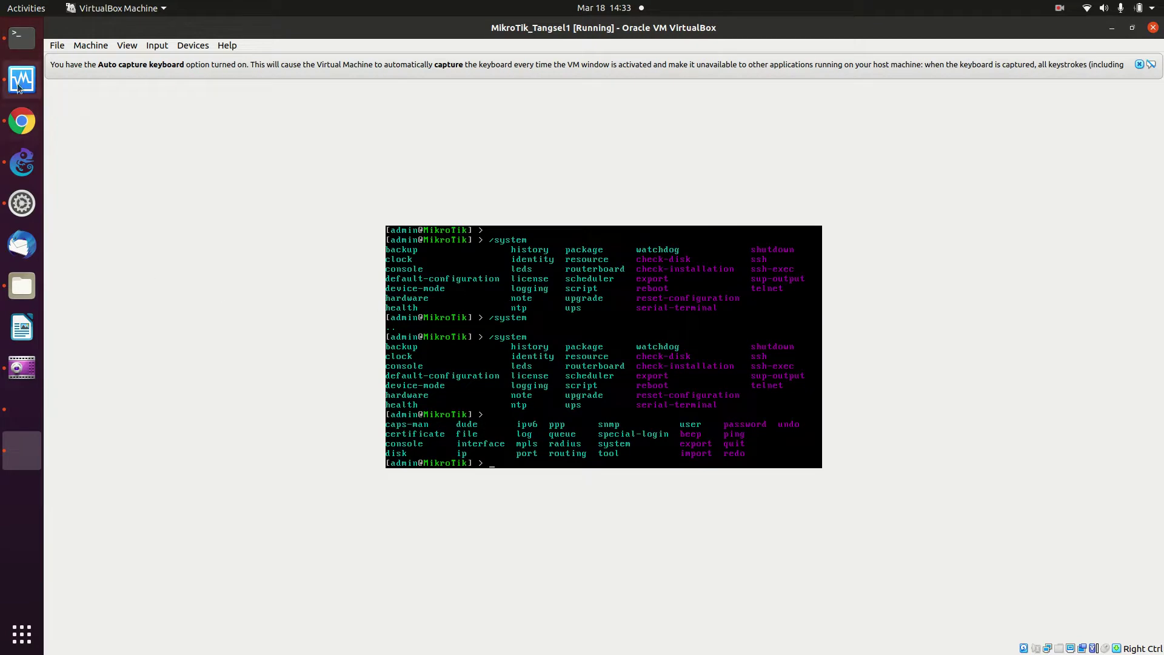
Minimize the Terminal window and bring forward the GNS3 project showing the KALI–MikroTik–Switch1–NAT1 topology
left_click(16, 47)
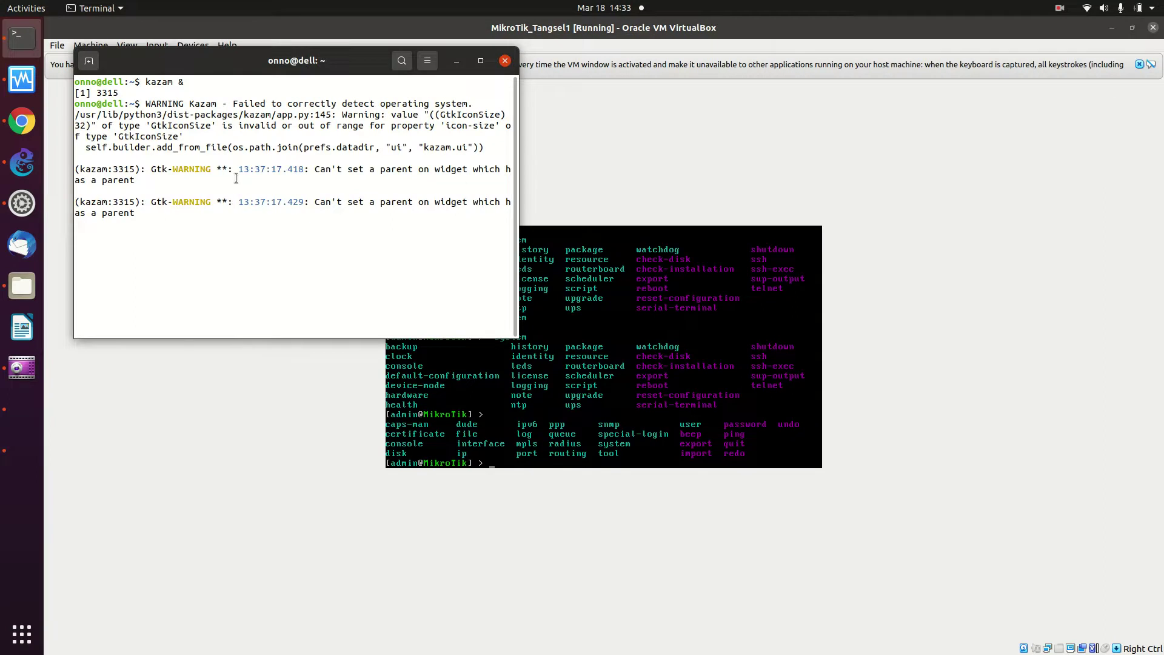
left_click(456, 61)
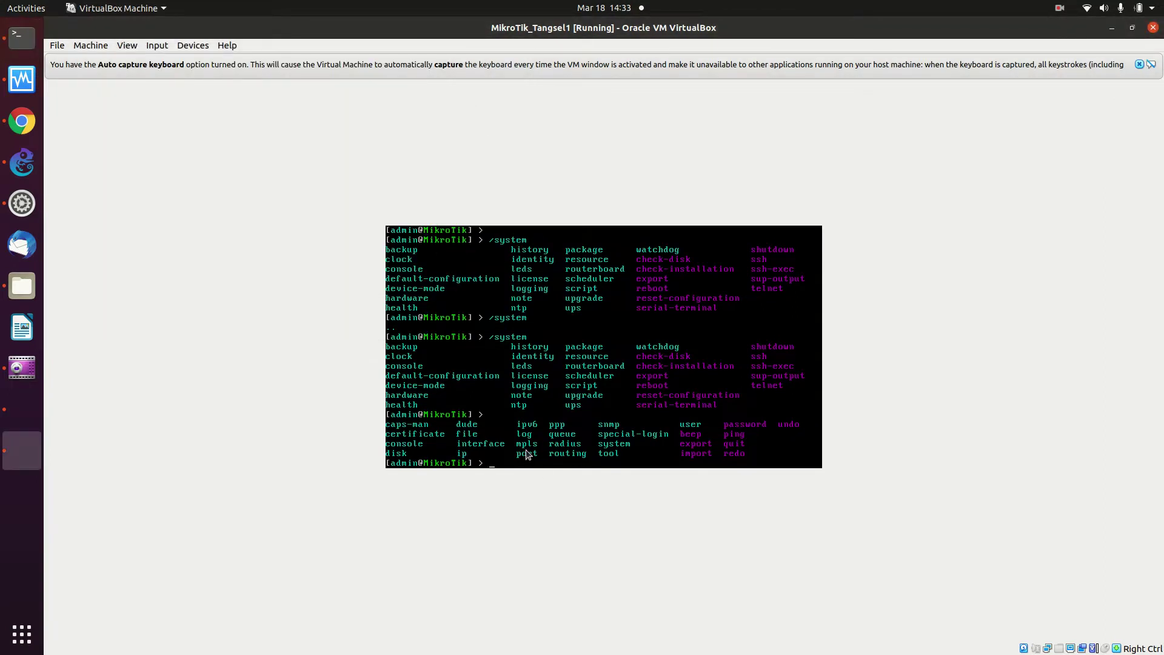
left_click(22, 162)
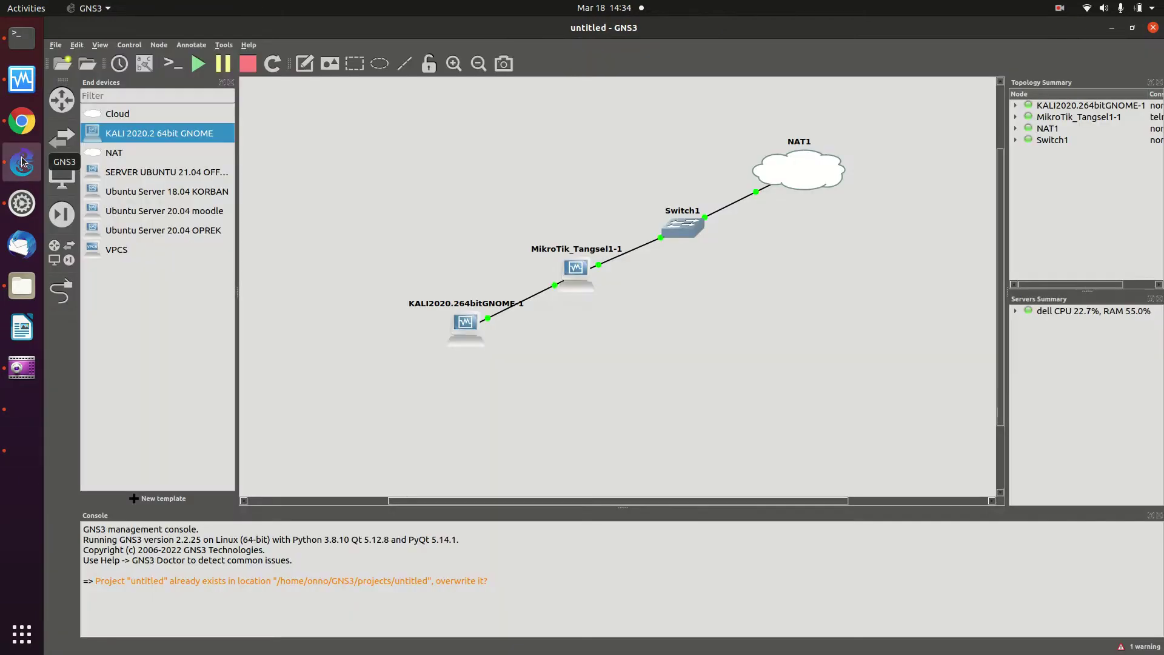
Open a console on MikroTik_Tangsel1-1, log in as admin with no password, skip the new password
right_click(570, 273)
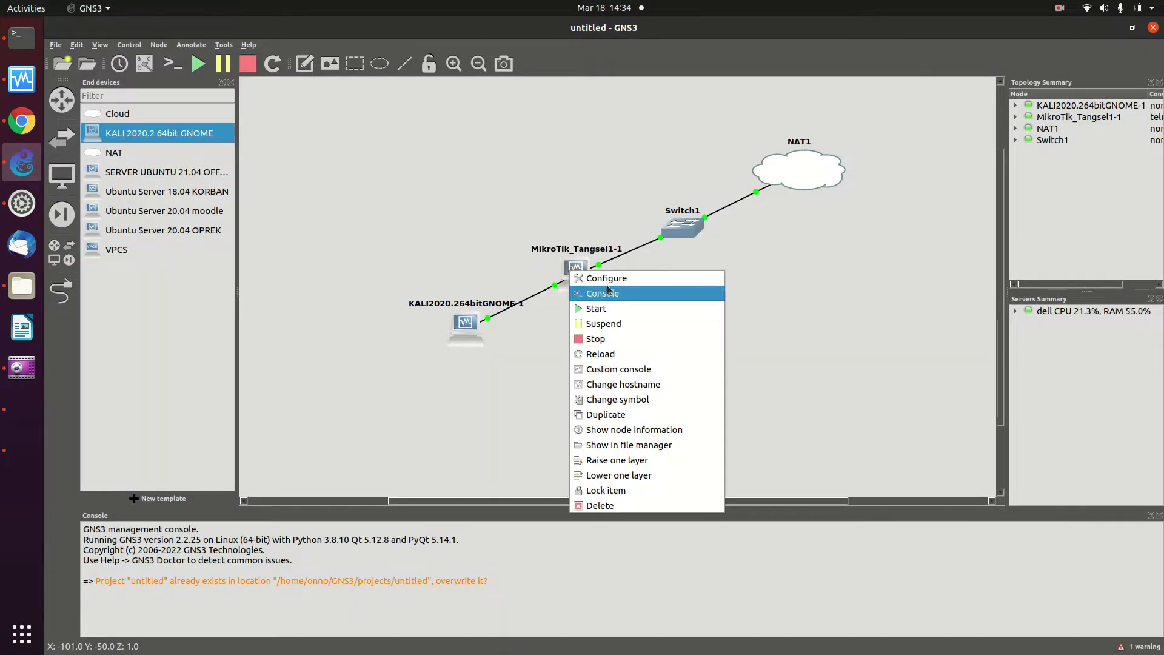
left_click(609, 291)
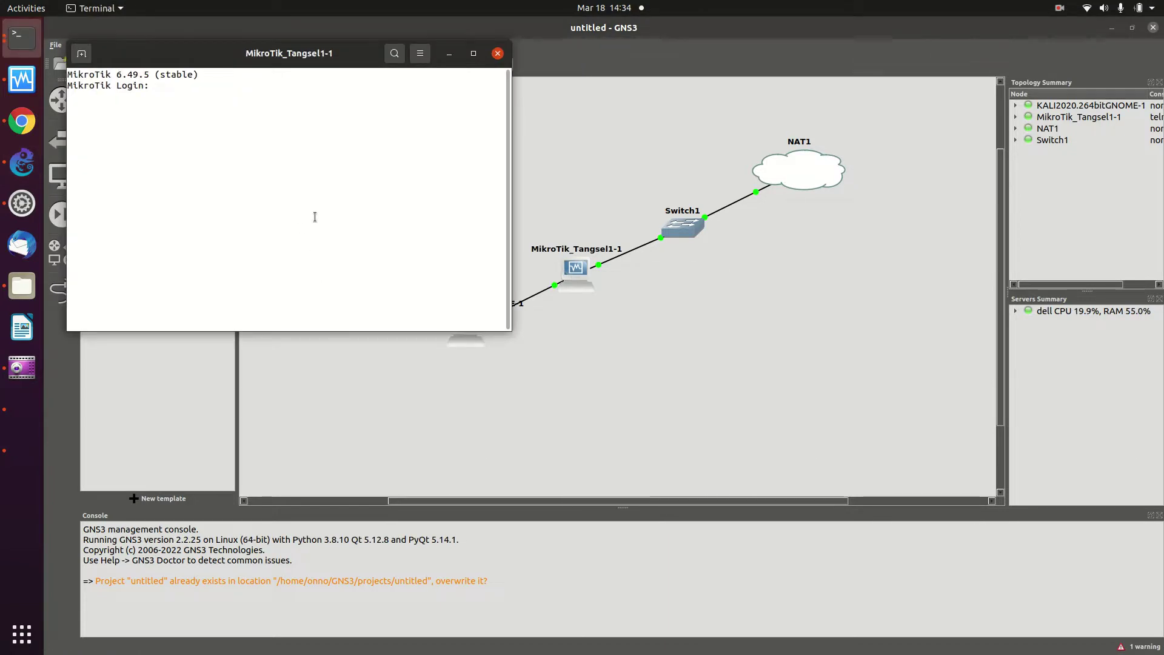
type("ad")
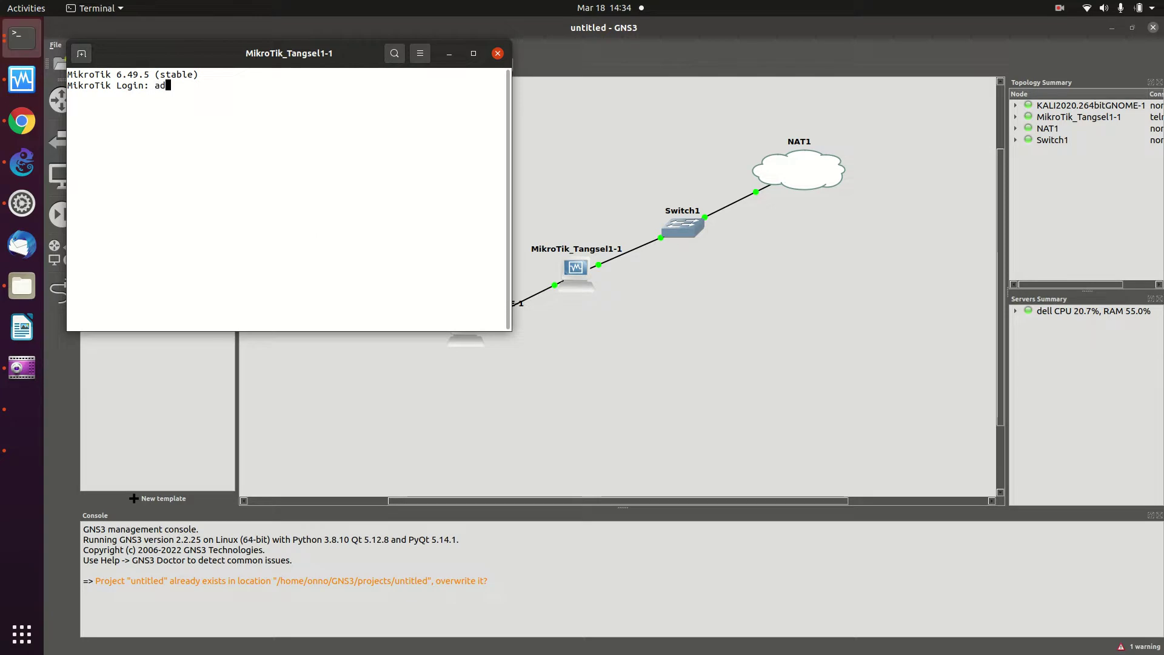
type("min")
key("Return")
key("Return")
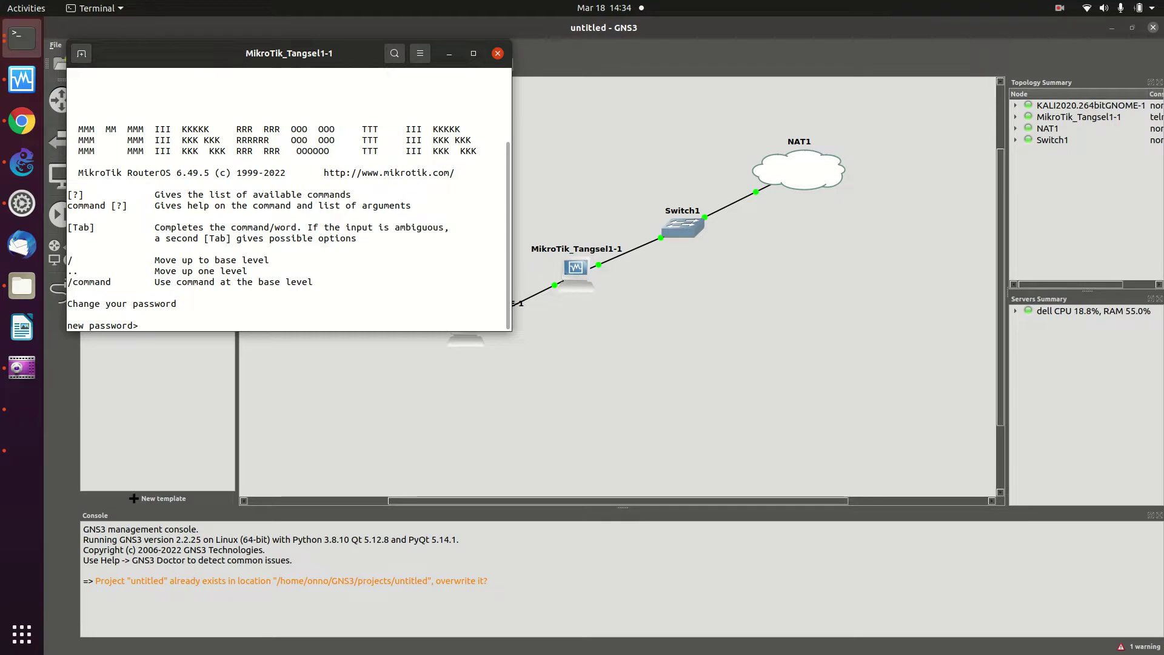
key("Return")
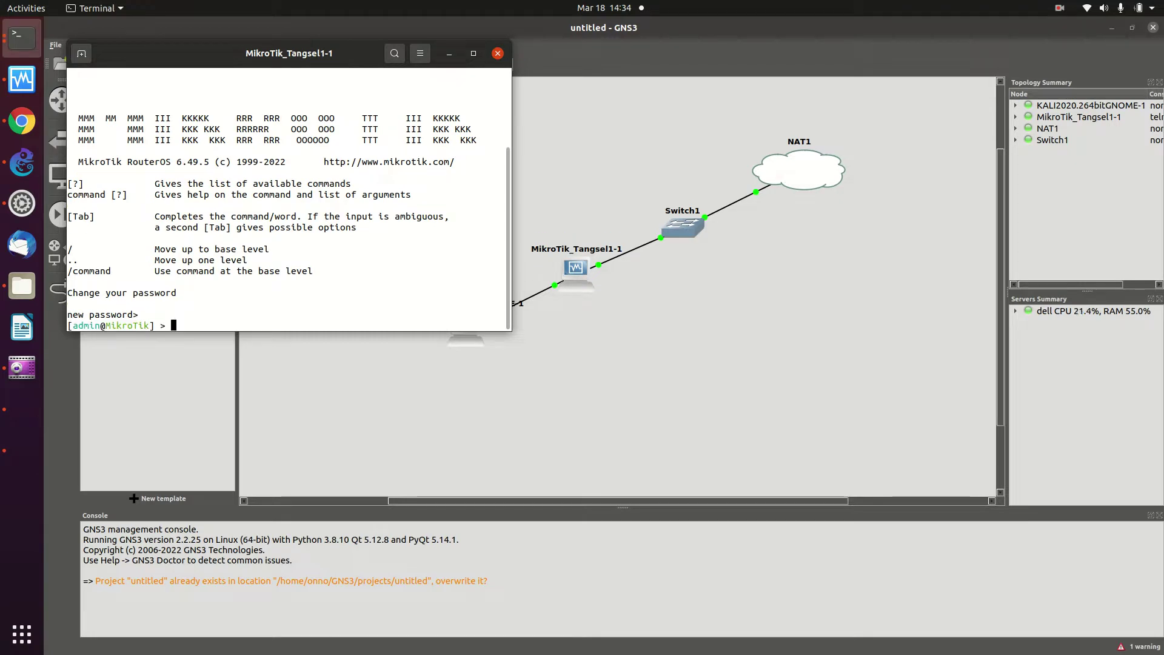
key("F7")
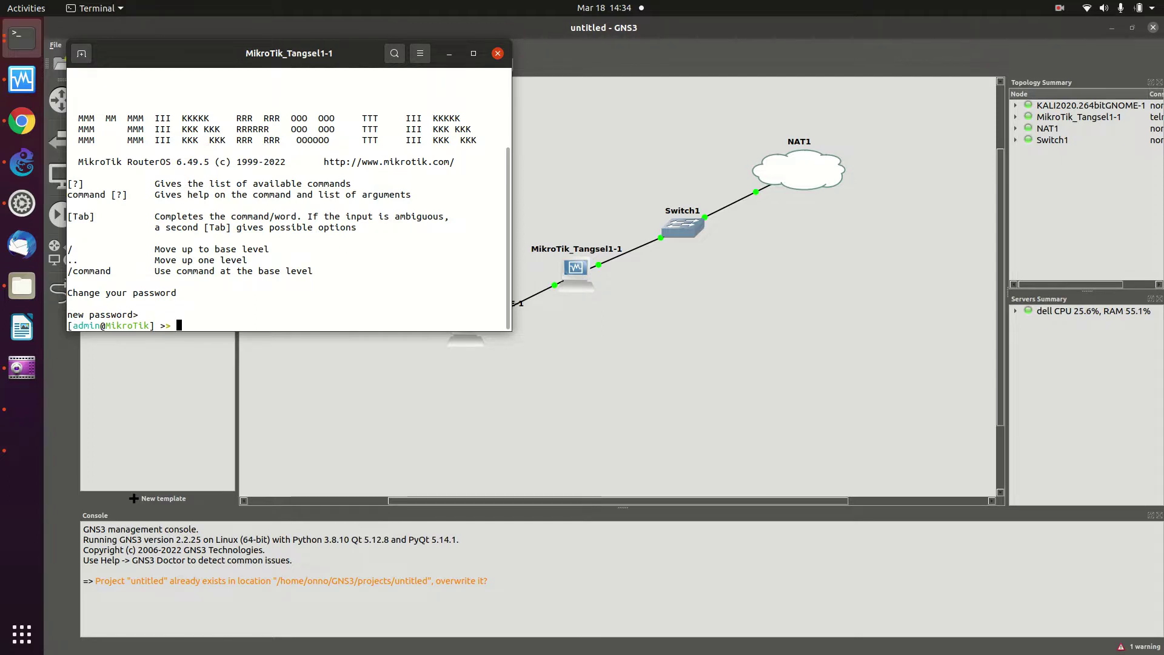
right_click(188, 326)
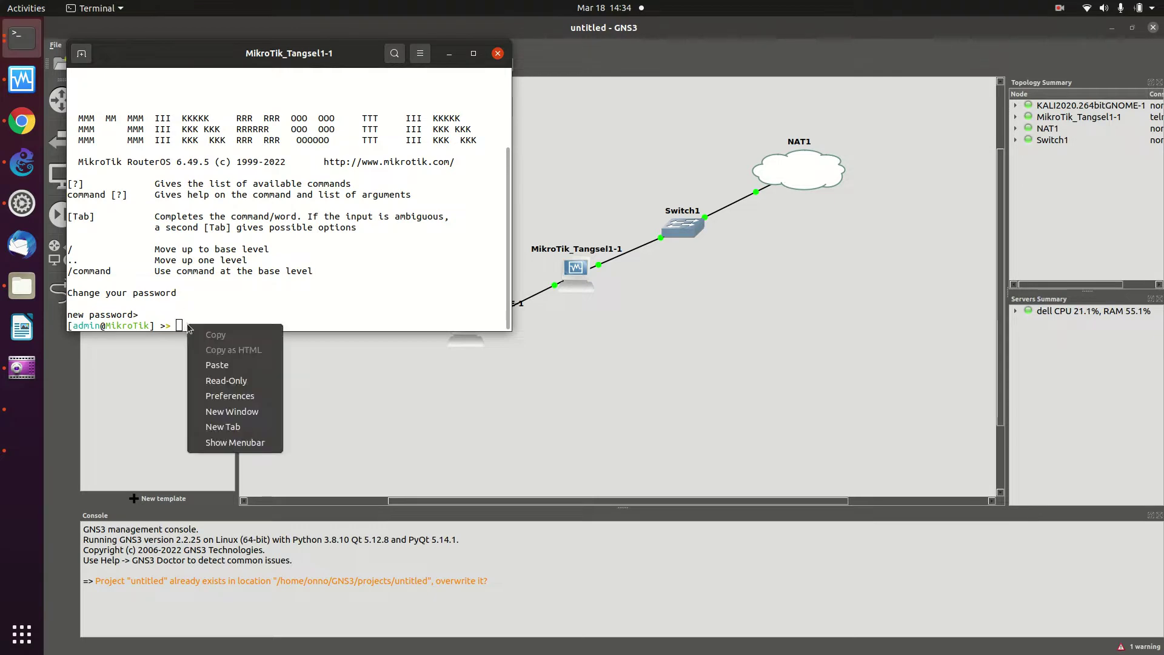
Paste and run the dhcp-client add command, then maximize the console window
left_click(224, 365)
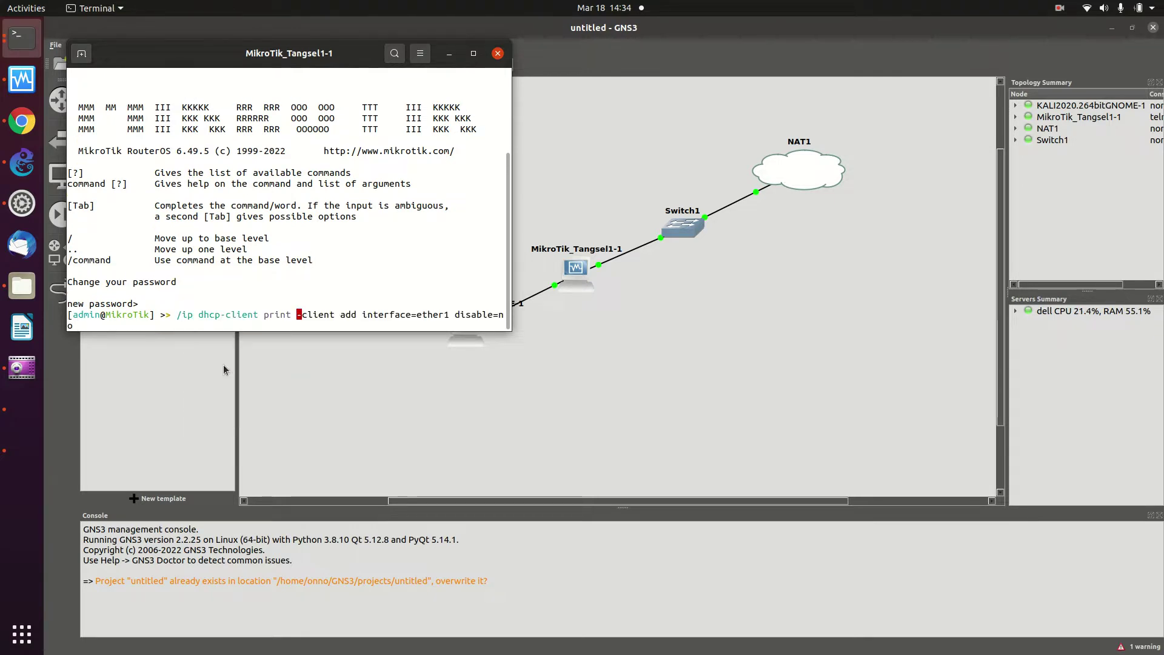
key("Return")
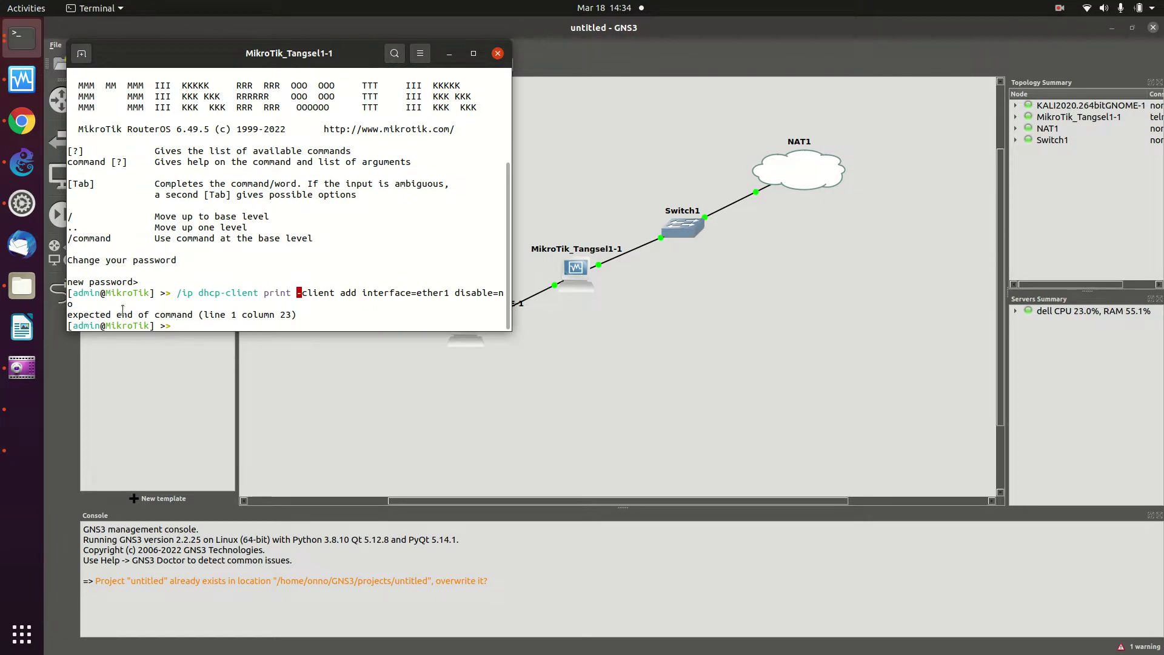
left_click(474, 53)
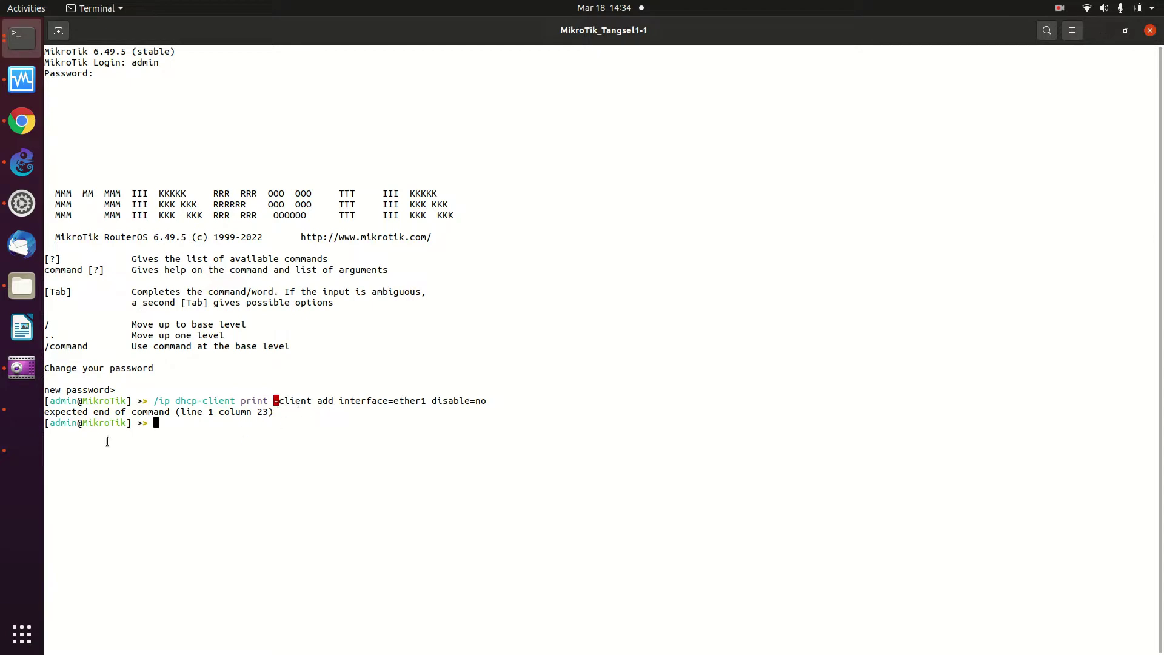
Re-paste and edit the dhcp-client line, cancel it, then list commands in the VirtualBox MikroTik VM
right_click(176, 421)
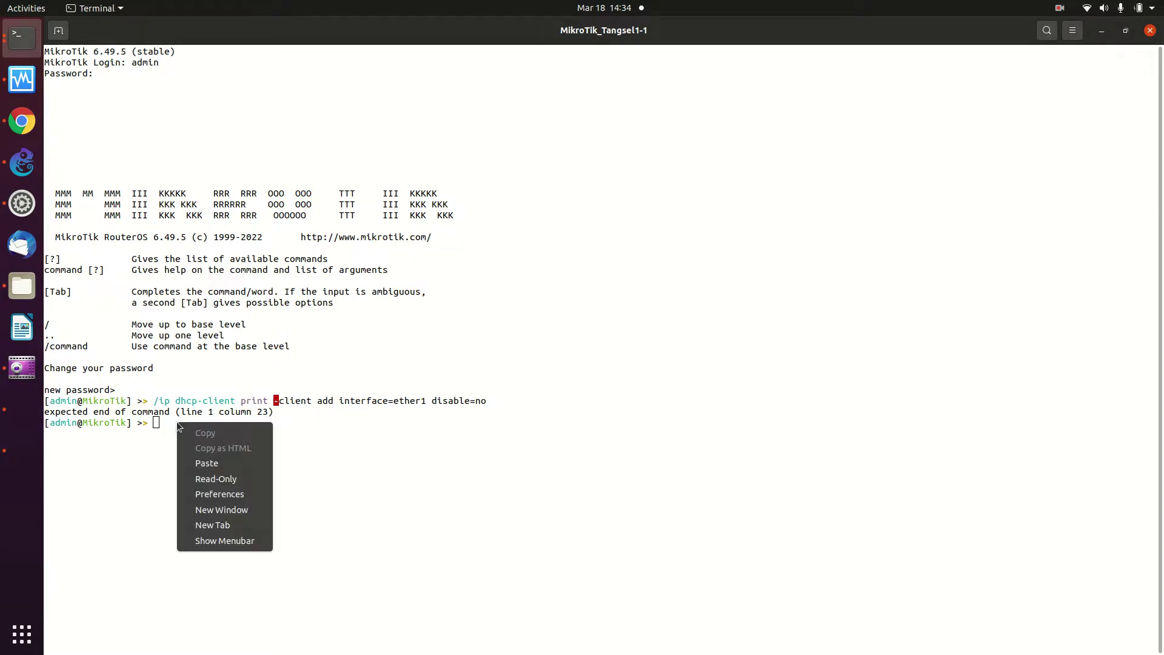
left_click(207, 465)
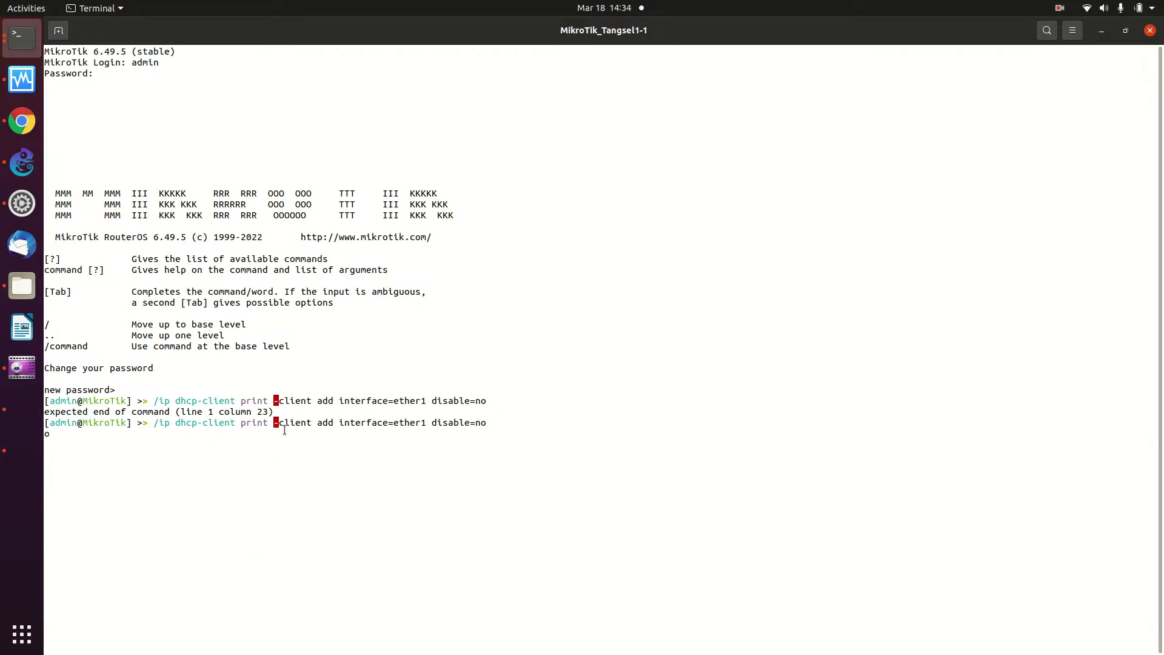
key("BackSpace")
key("BackSpace")
key("BackSpace")
key("BackSpace")
key("BackSpace")
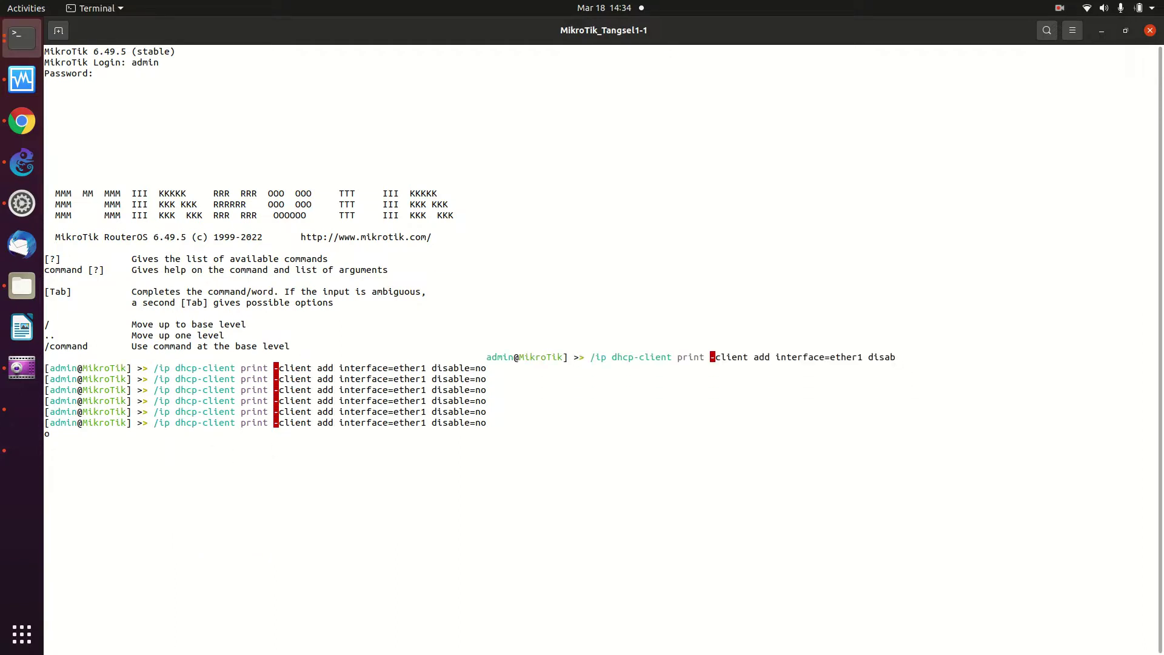
type("le=no")
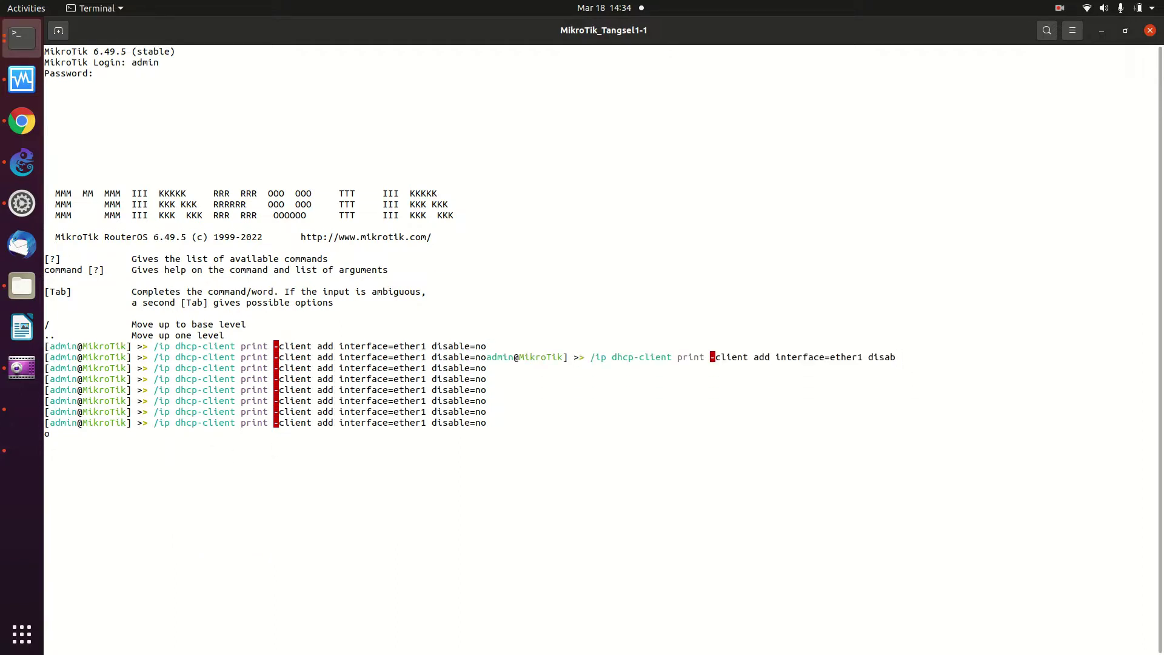
key("BackSpace")
key("BackSpace")
key("BackSpace")
key("BackSpace")
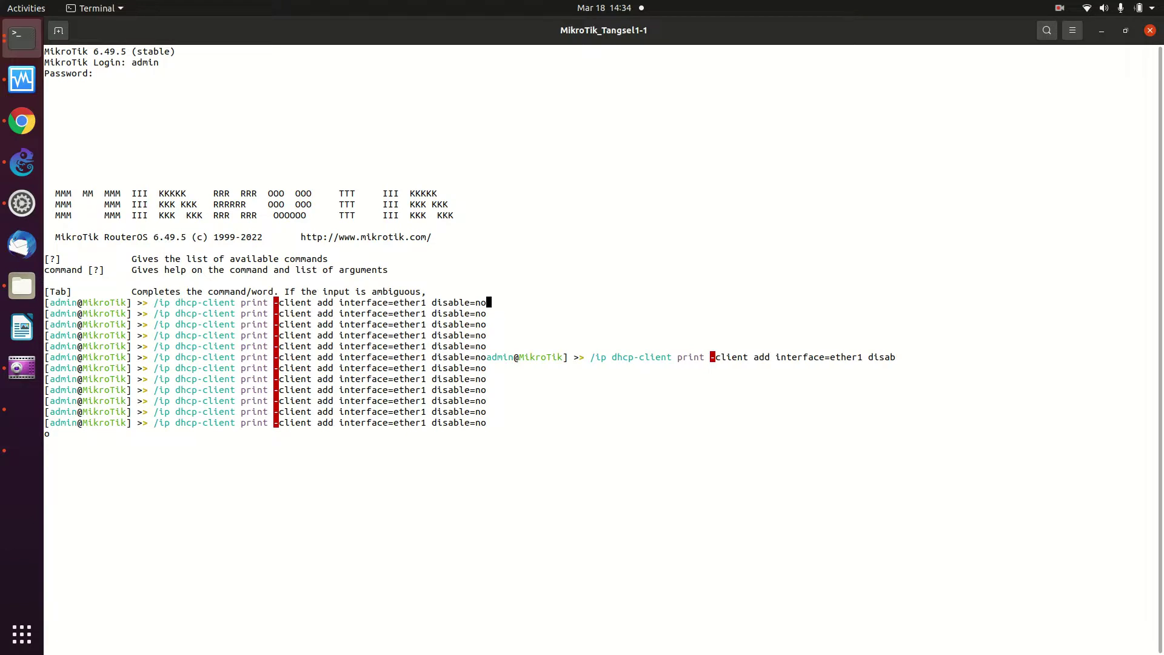
key("ctrl+c")
key("ctrl+c")
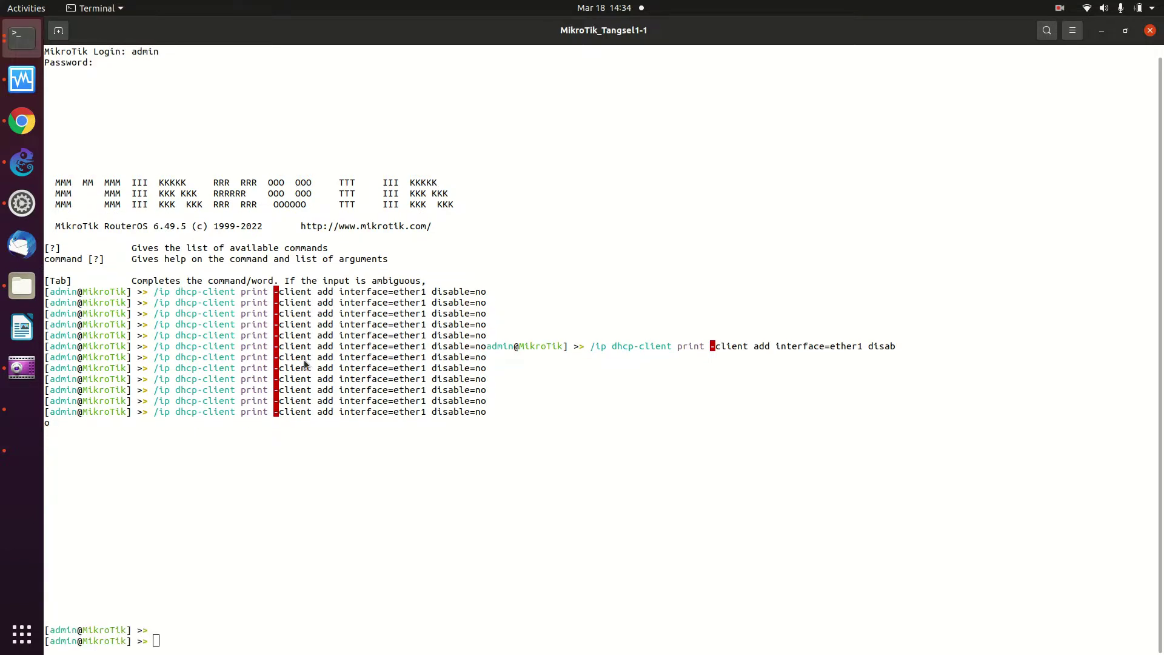
key("alt+Tab")
key("alt+Tab")
key("Tab")
key("Tab")
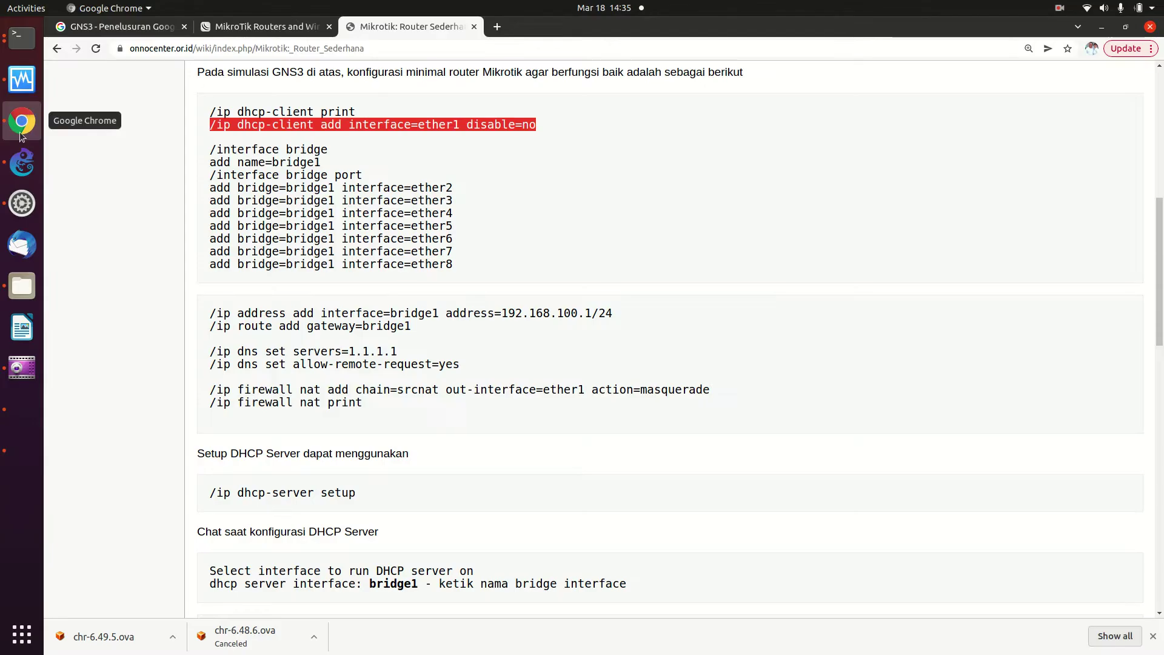
Copy 'dhcp-client add interface=ether1 disable=no' from the wiki and paste it into the MikroTik terminal
left_click(22, 120)
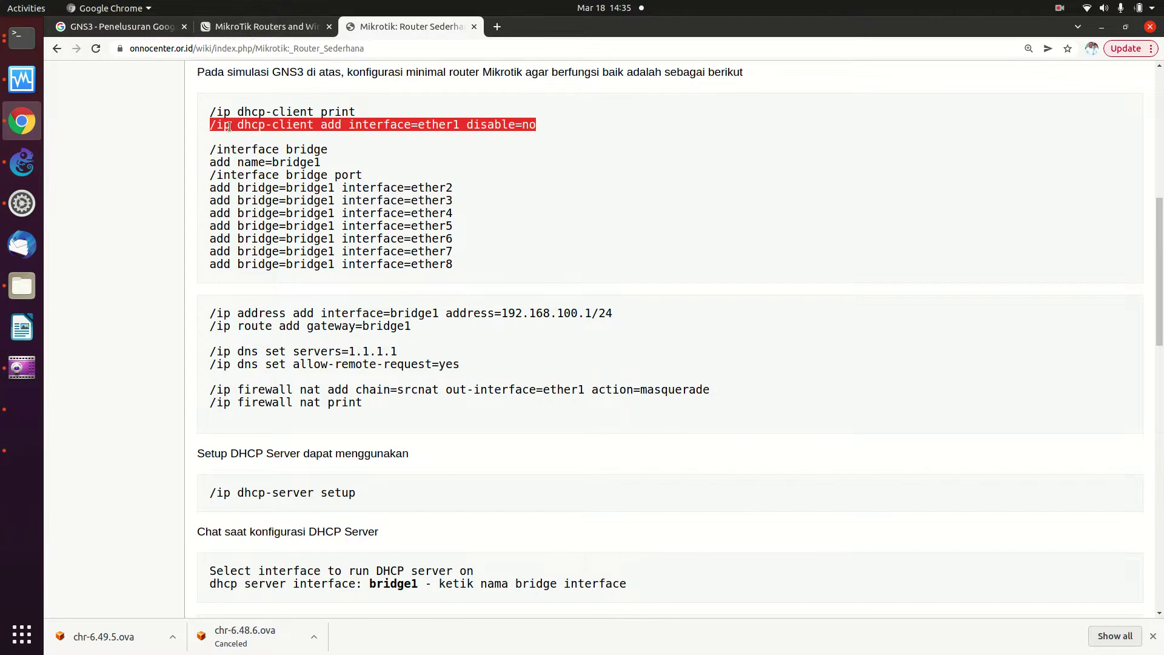
right_click(297, 122)
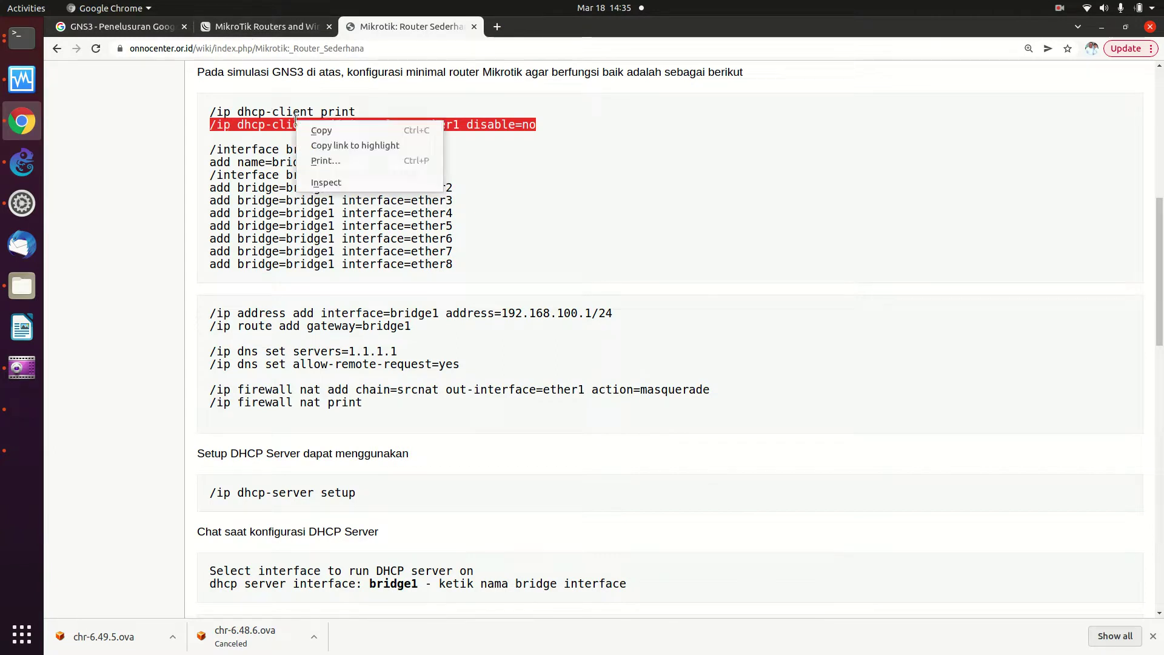
left_click(312, 131)
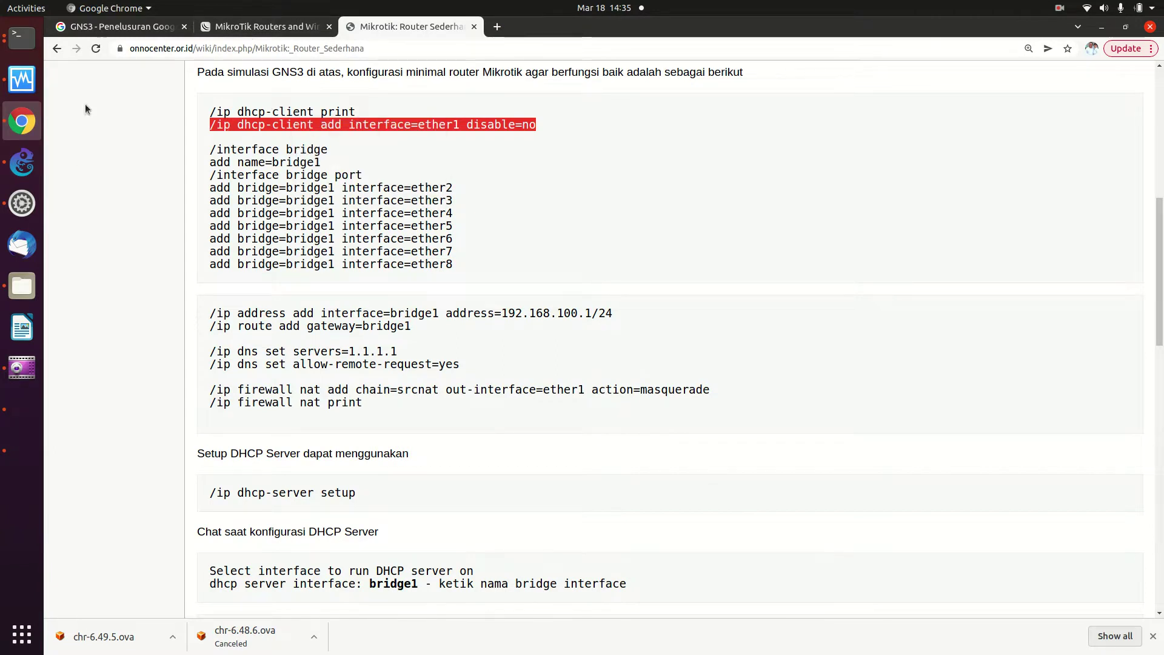
left_click(21, 41)
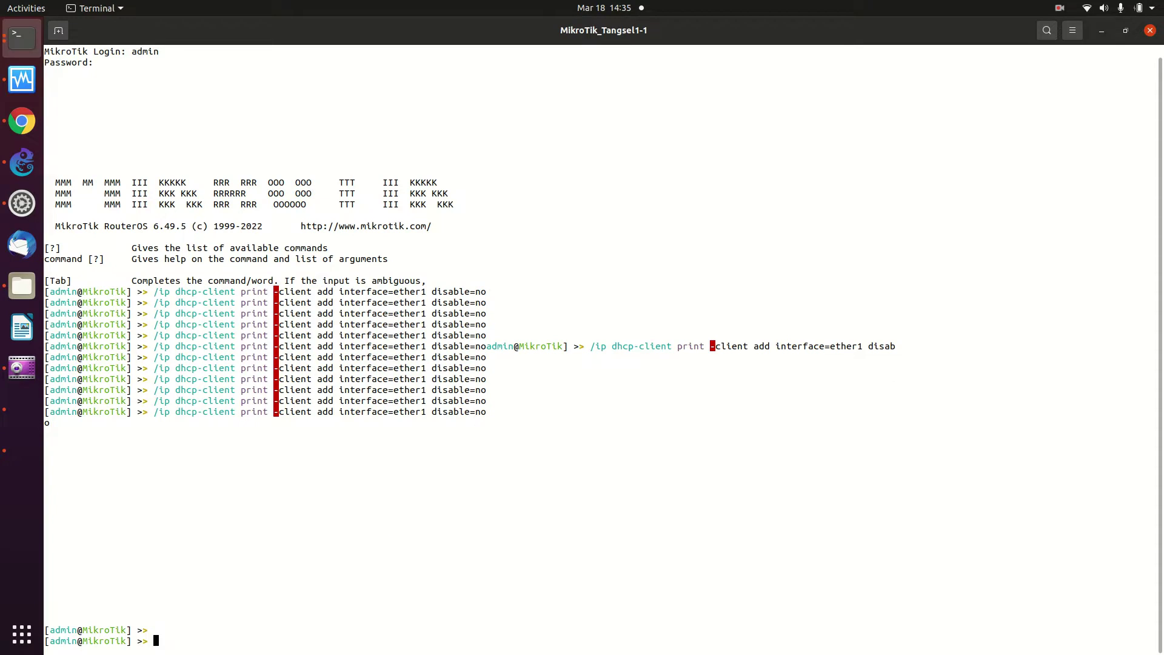
right_click(185, 639)
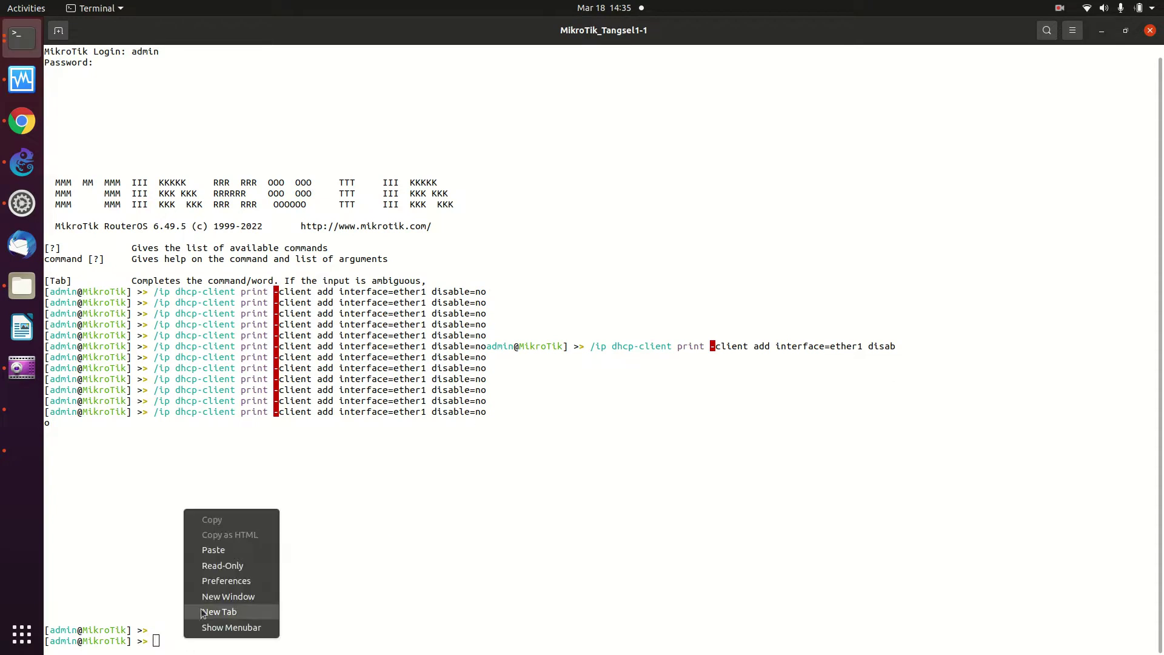
left_click(220, 551)
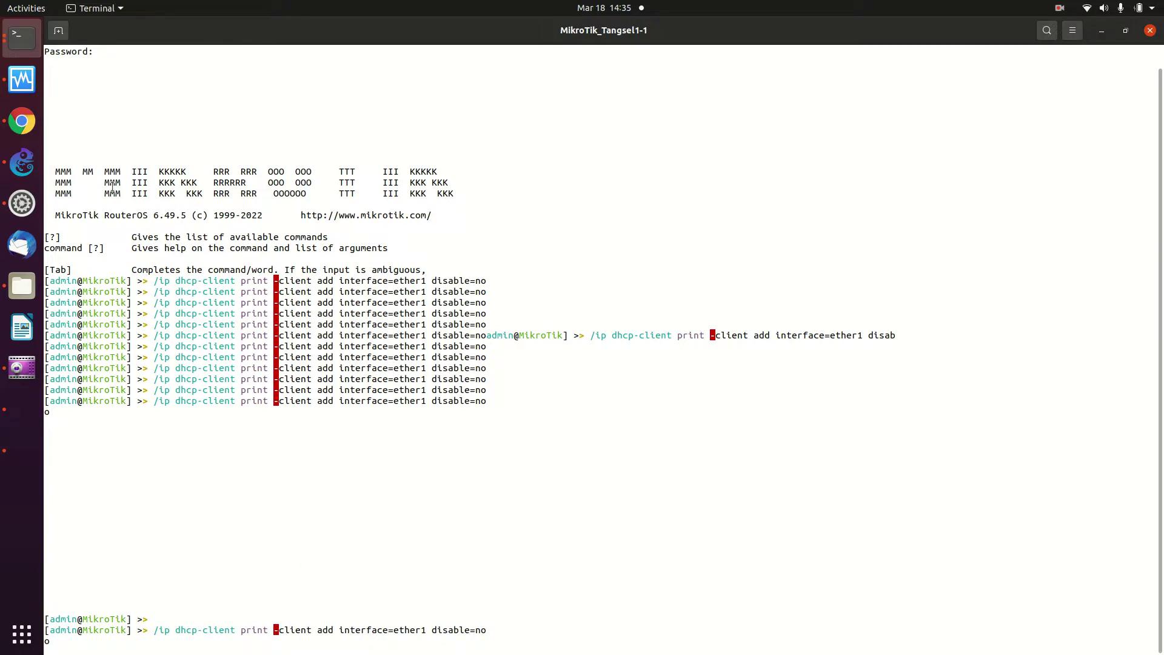
Reselect and copy the dhcp-client add line on the wiki, then submit the pending console line
left_click(18, 122)
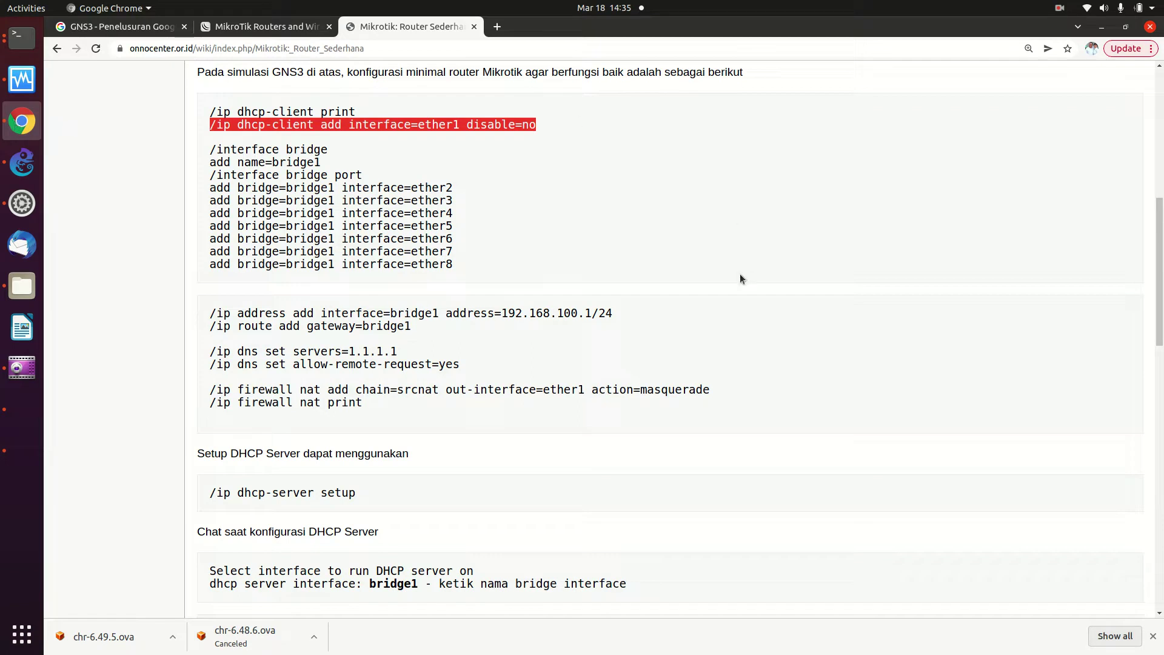
left_click(540, 232)
left_click_drag(214, 126, 552, 124)
right_click(485, 124)
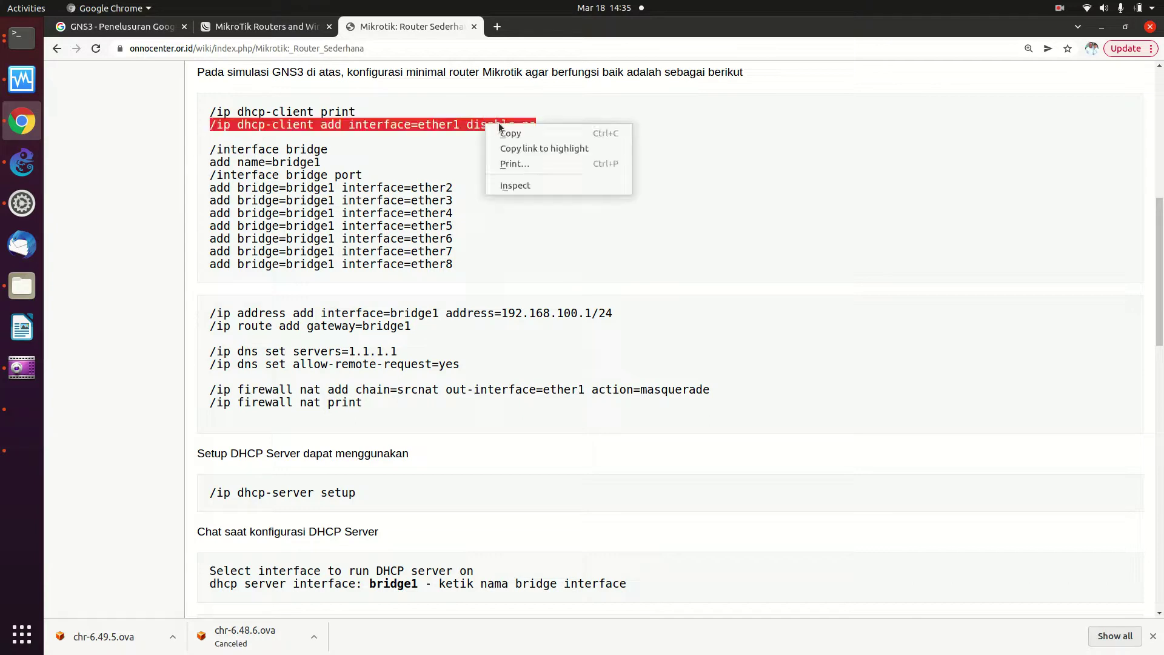
left_click(502, 129)
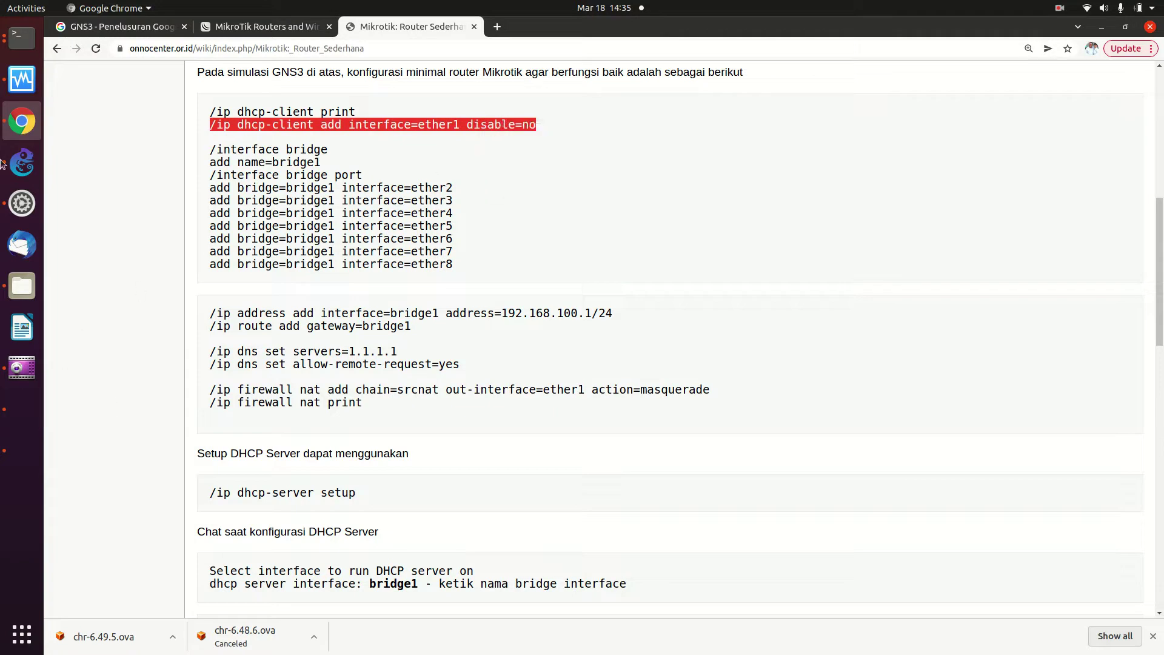
left_click(22, 38)
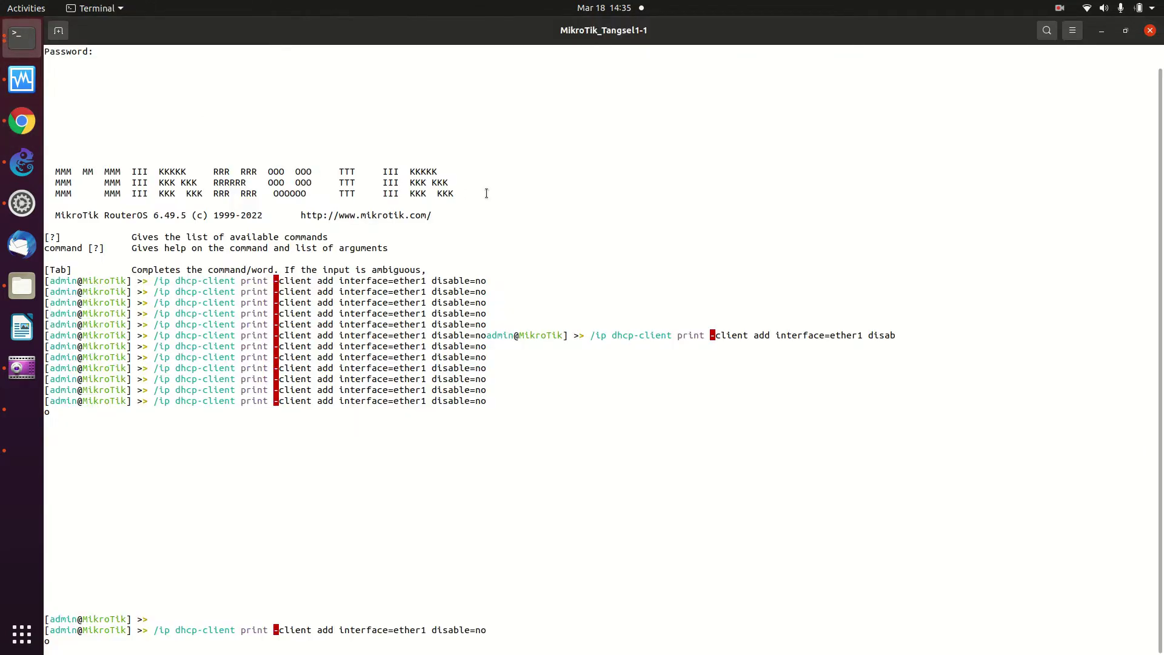
key("Return")
key("Return")
key("Return")
key("Return")
key("Return")
key("Return")
key("Return")
key("Return")
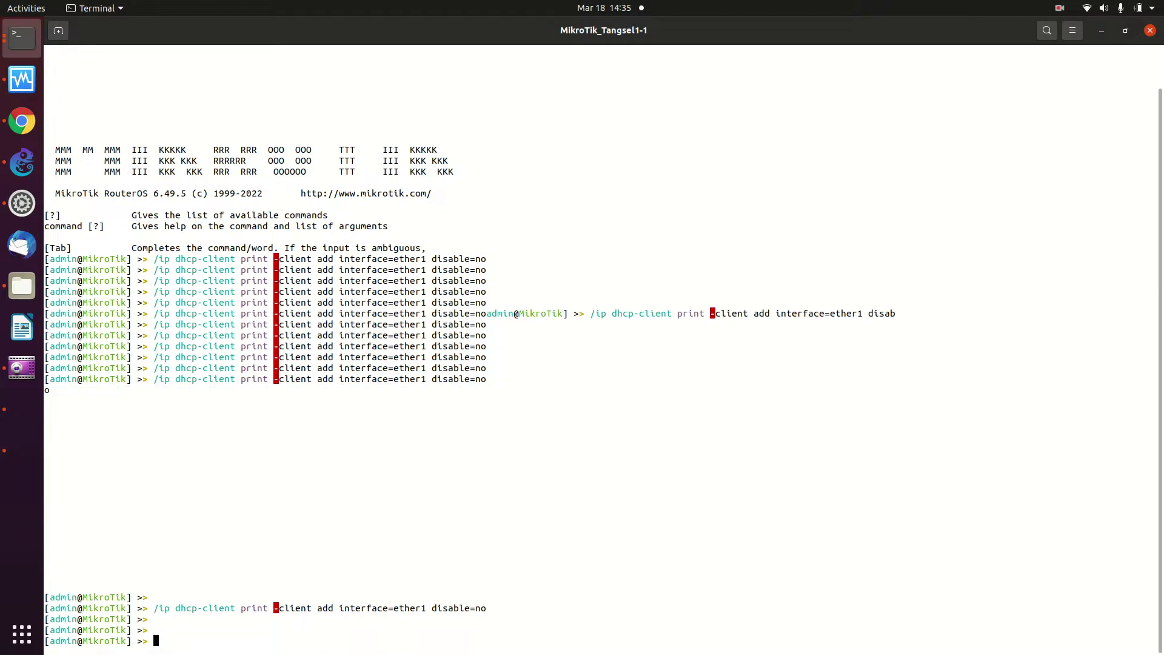
key("Return")
key("Return")
key("Return")
key("Return")
key("Return")
key("Return")
key("Return")
key("Return")
key("Return")
key("Return")
key("Return")
key("Return")
key("Return")
key("Return")
key("Return")
key("Return")
key("Return")
key("Return")
key("Return")
key("Return")
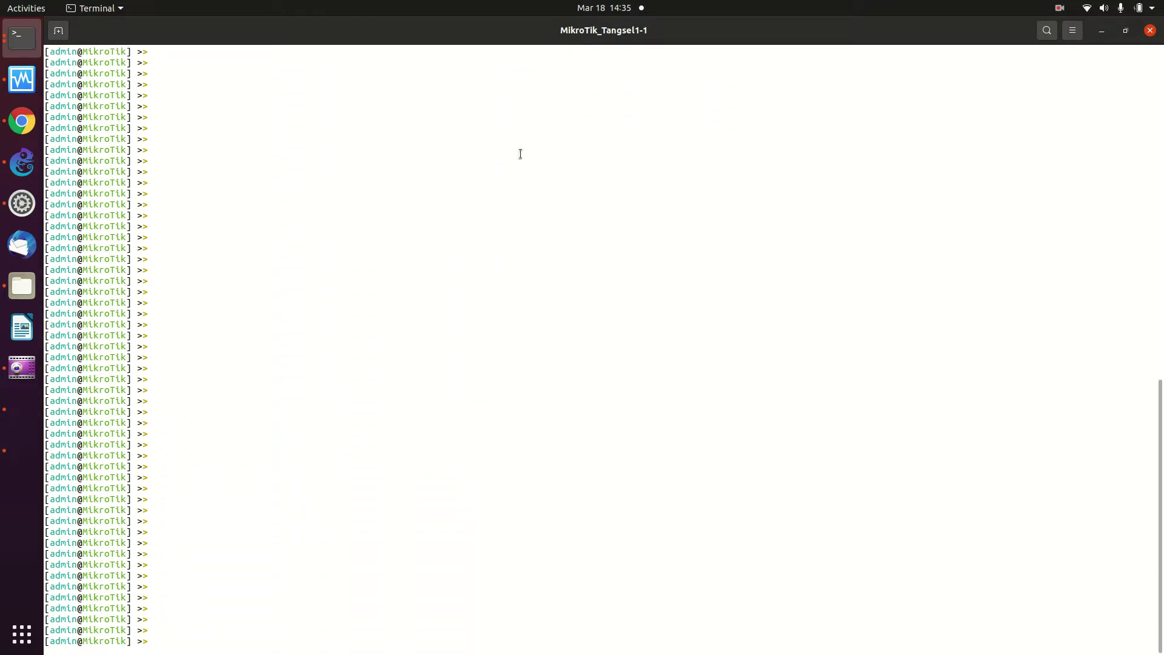
Paste the command, trim its ending, cancel it with Ctrl+C and add empty prompts
right_click(514, 167)
left_click(537, 207)
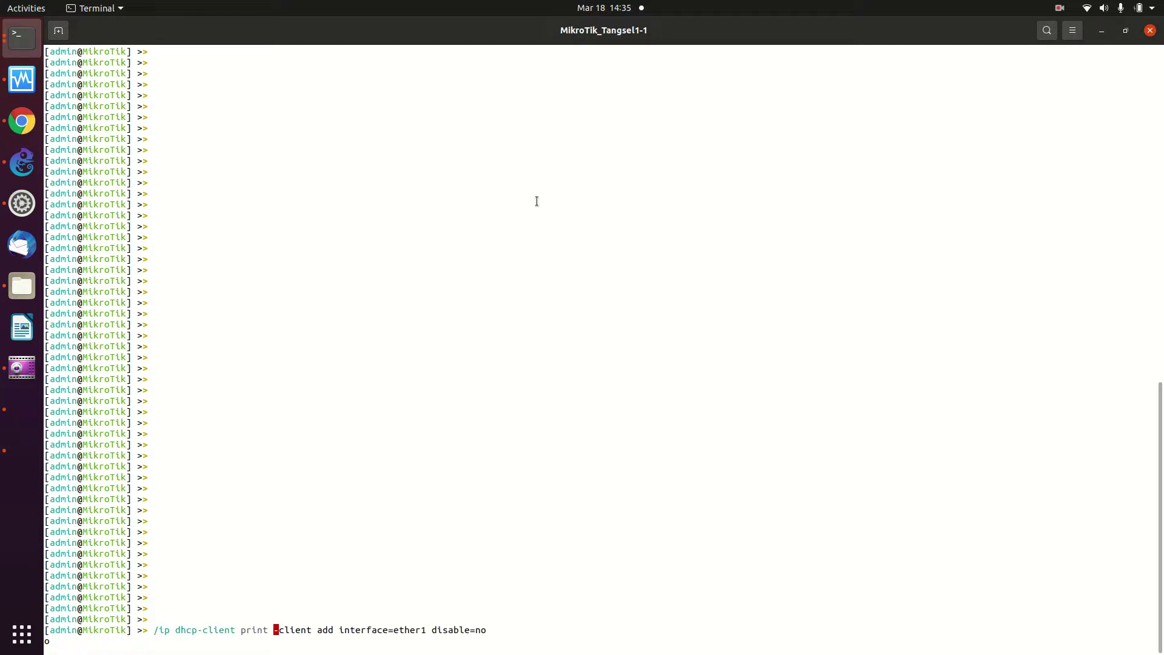
key("BackSpace")
key("BackSpace")
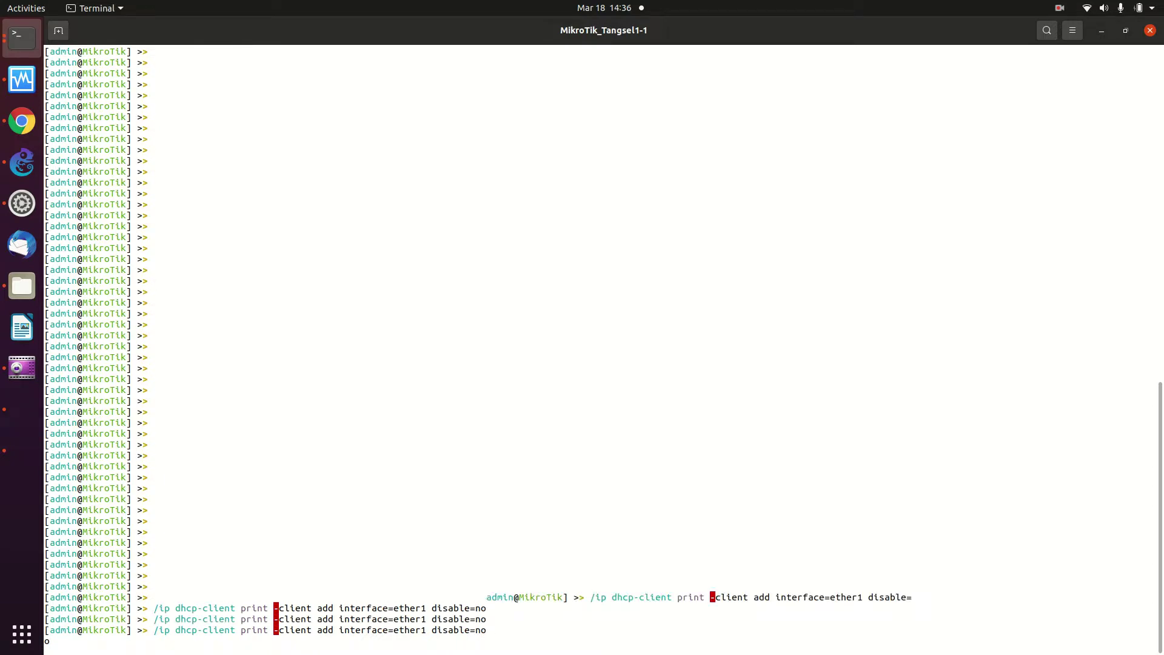
key("Right")
key("Right")
key("Right")
key("Right")
key("Right")
key("Right")
key("Right")
key("Right")
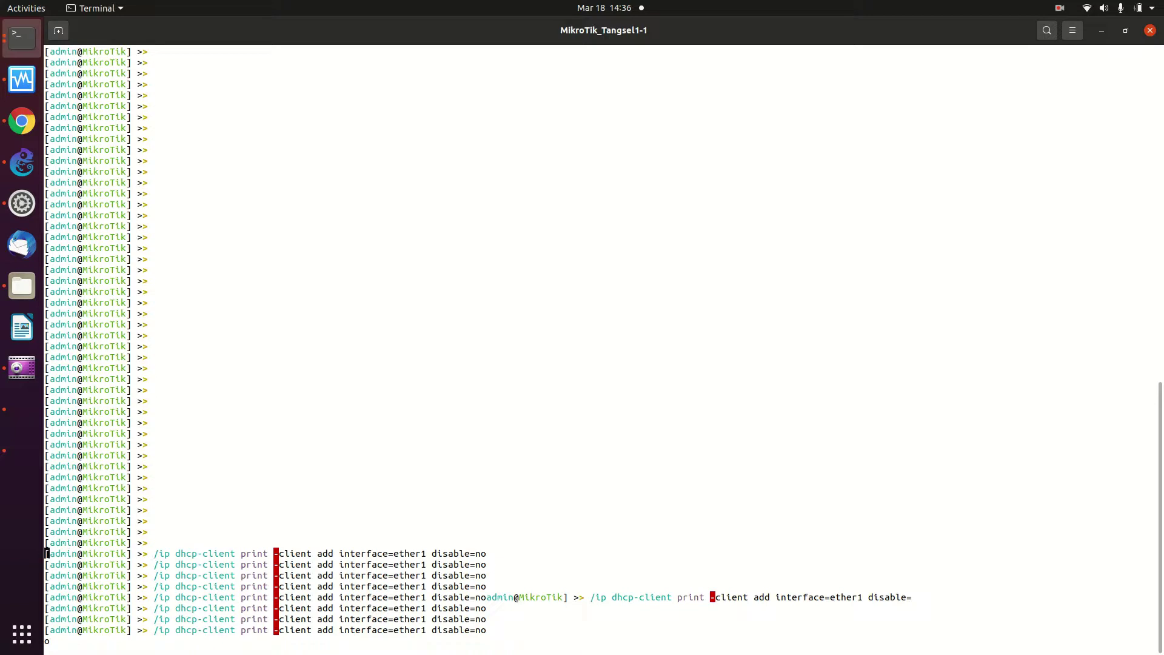
key("BackSpace")
key("BackSpace")
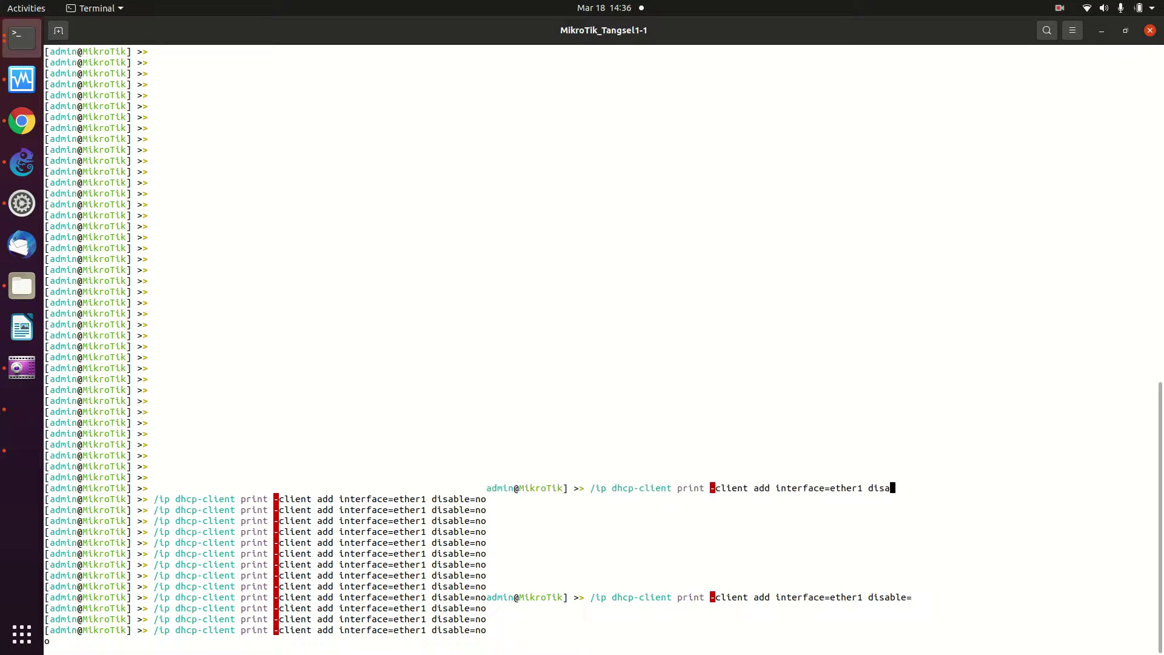
key("ctrl+c")
key("Return")
key("Return")
key("Return")
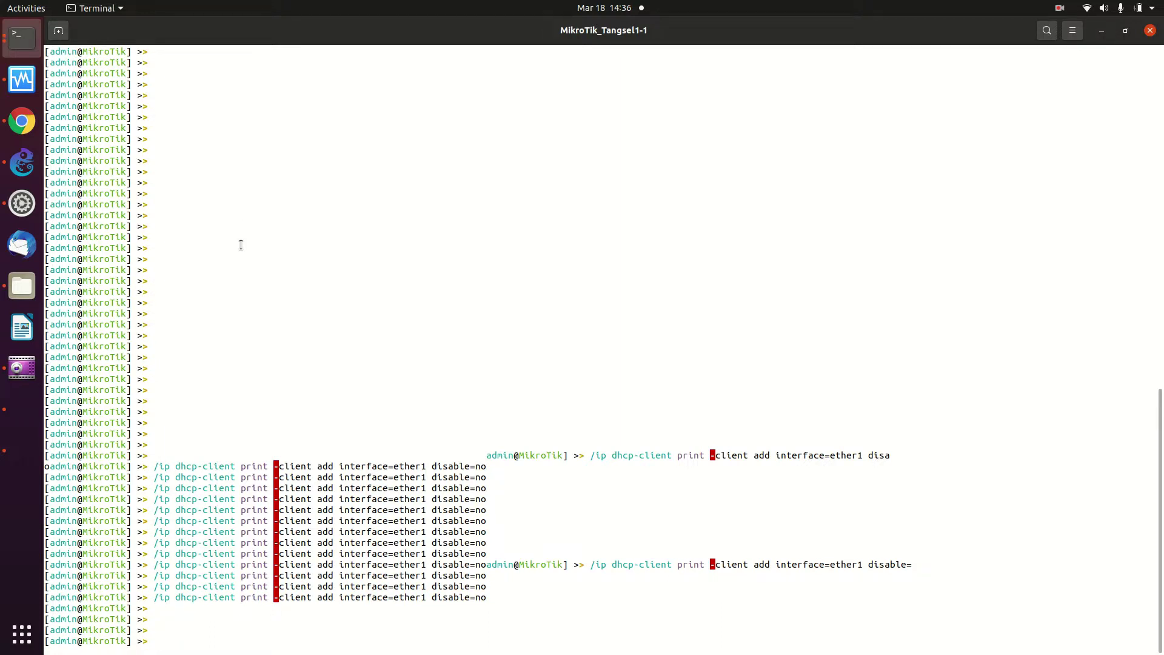
key("Return")
key("Return")
key("Return")
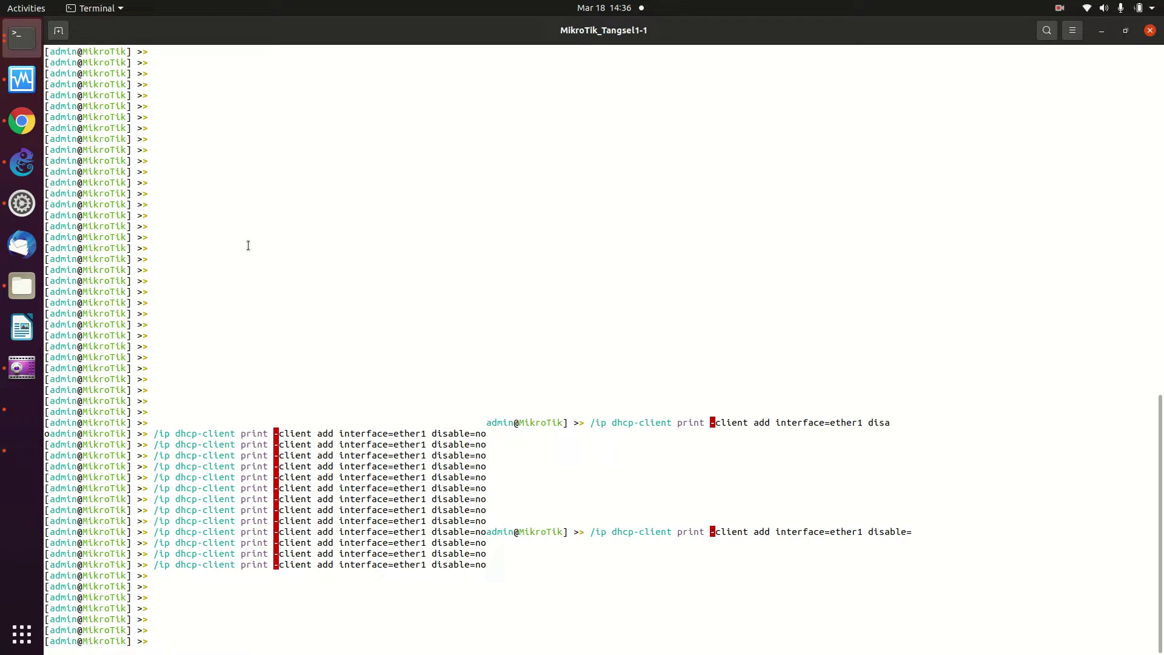
key("Return")
key("Return")
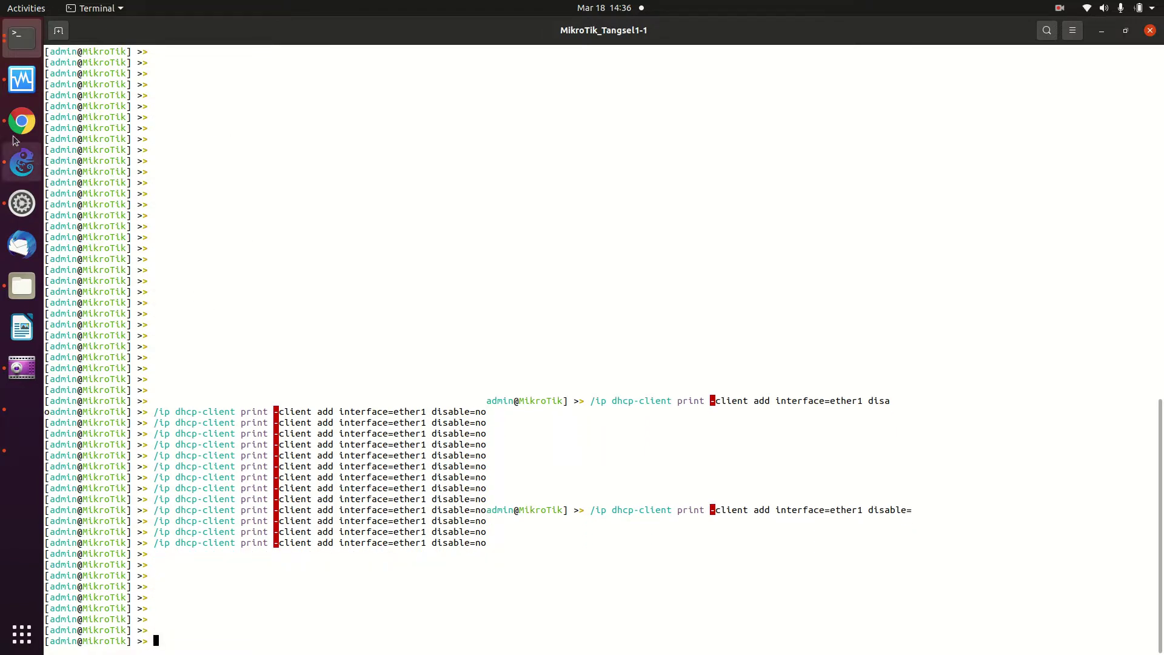
Copy the dhcp-client add line from the wiki again and paste it at the fresh prompt
left_click(22, 120)
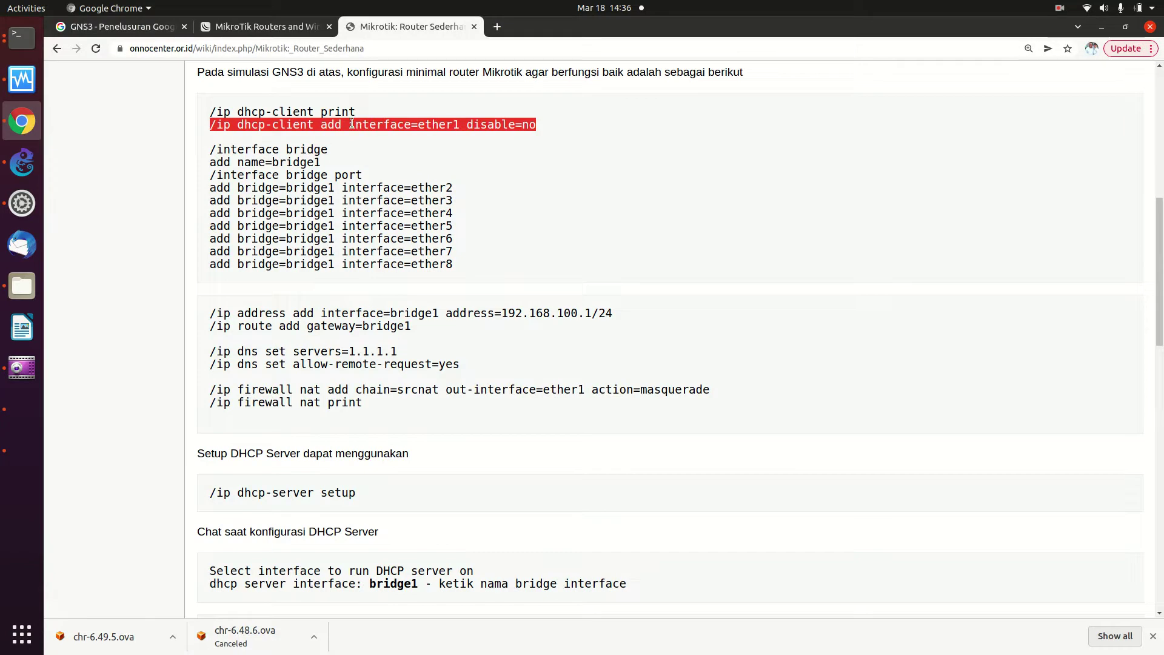
right_click(354, 124)
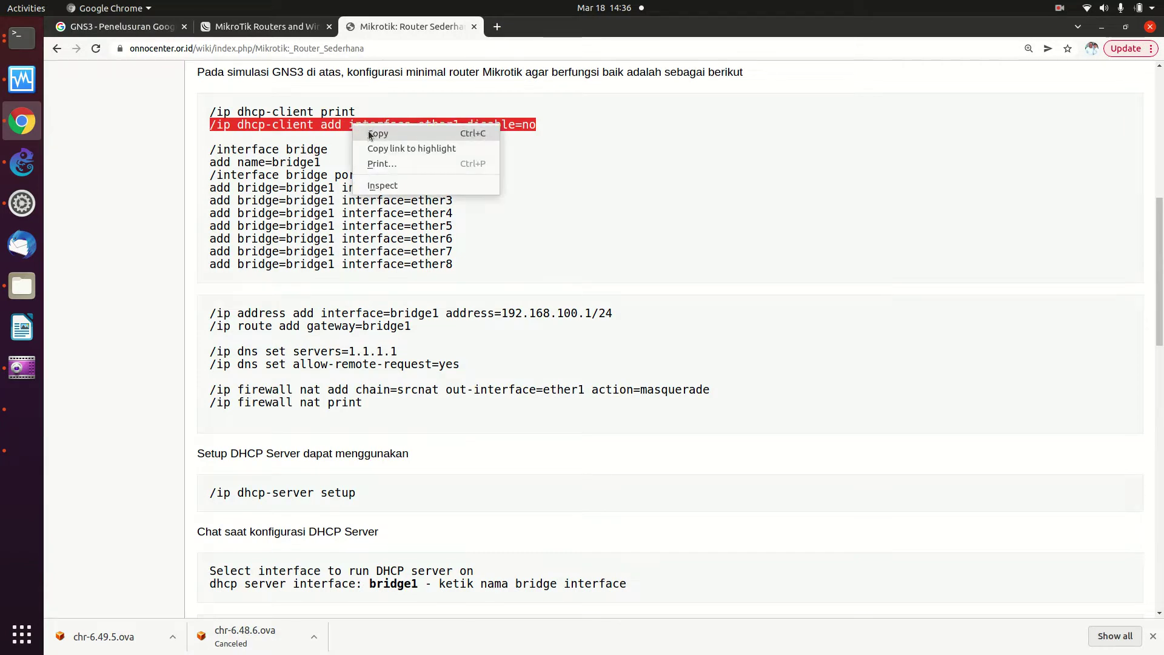
left_click(369, 130)
left_click(27, 41)
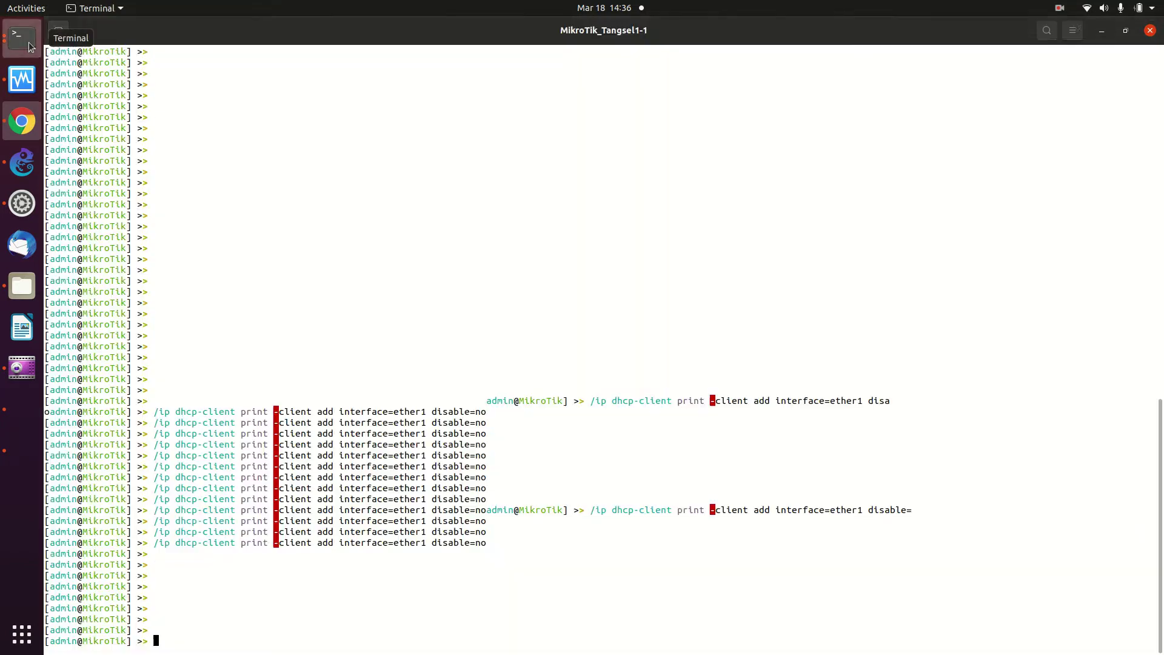
right_click(286, 164)
left_click(314, 204)
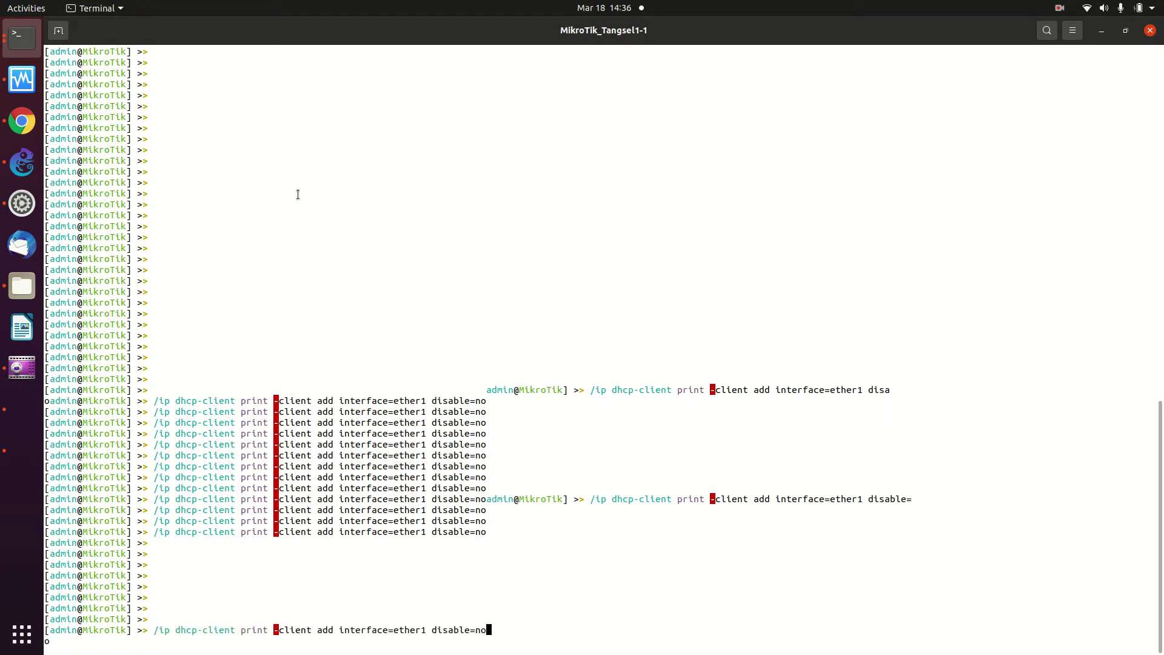
Clear the pasted line, run /system reset-configuration confirming with y, and return to the wiki page
key("BackSpace")
key("BackSpace")
key("BackSpace")
key("BackSpace")
key("BackSpace")
key("BackSpace")
key("BackSpace")
key("BackSpace")
key("BackSpace")
key("BackSpace")
key("BackSpace")
key("BackSpace")
key("BackSpace")
key("BackSpace")
key("BackSpace")
key("BackSpace")
key("BackSpace")
key("BackSpace")
key("BackSpace")
key("BackSpace")
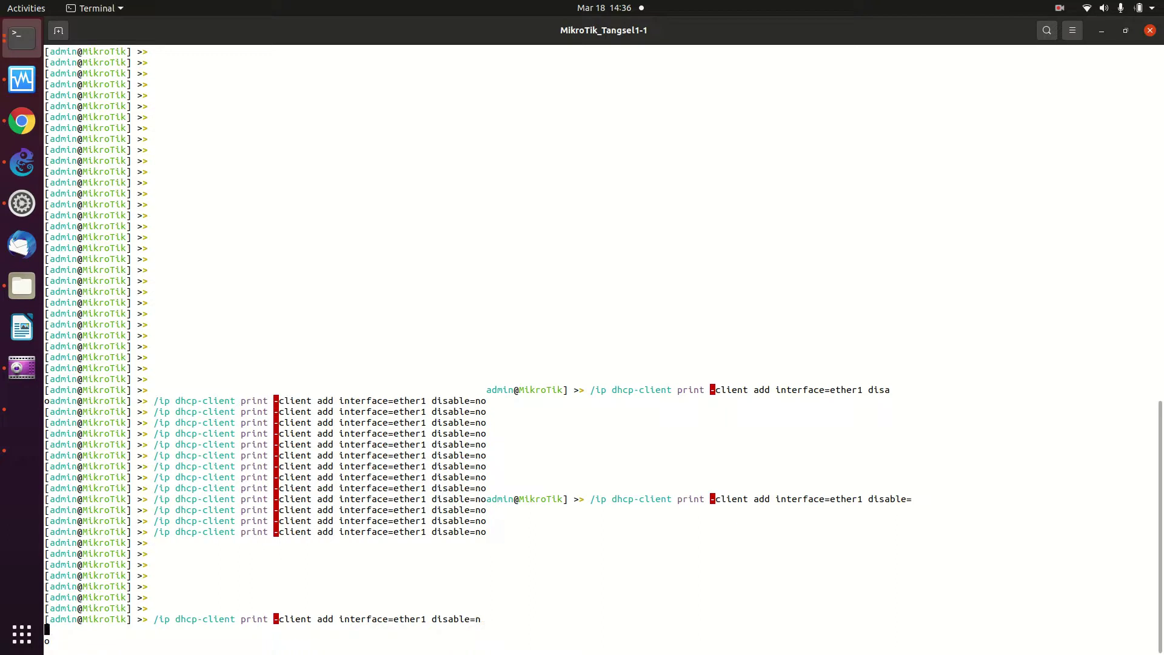
key("BackSpace")
key("BackSpace")
key("BackSpace")
key("BackSpace")
key("BackSpace")
key("BackSpace")
key("BackSpace")
key("BackSpace")
key("BackSpace")
key("BackSpace")
key("BackSpace")
key("BackSpace")
key("BackSpace")
key("BackSpace")
key("BackSpace")
key("BackSpace")
key("BackSpace")
key("BackSpace")
key("BackSpace")
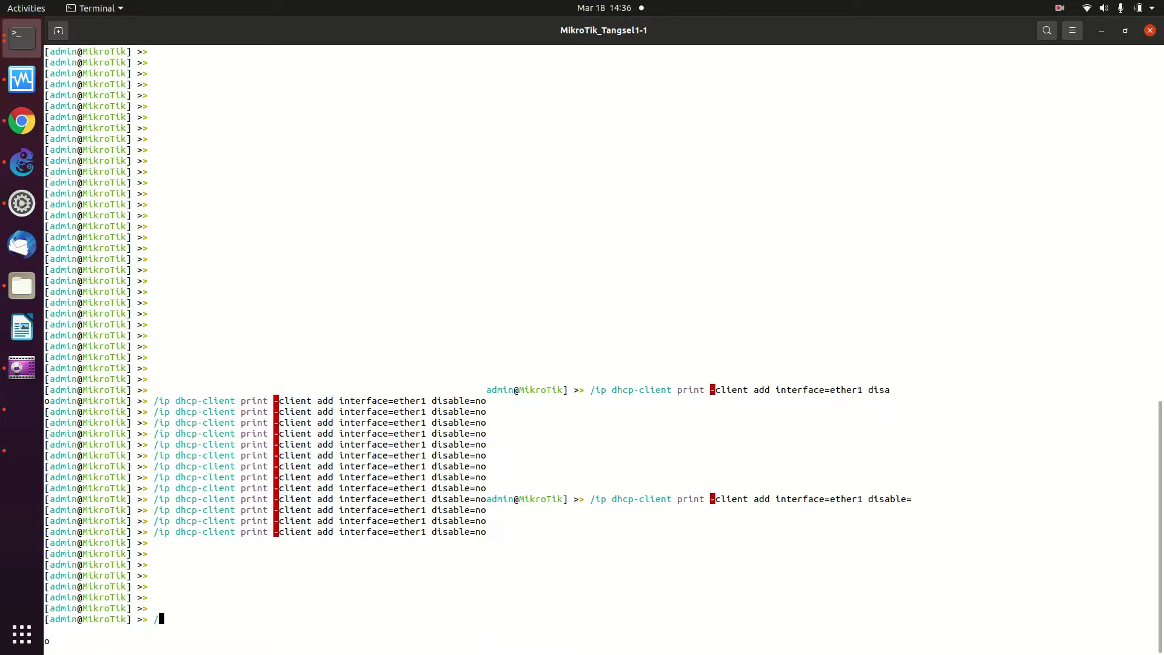
type("/system")
key("BackSpace")
type("res")
key("Tab")
key("Return")
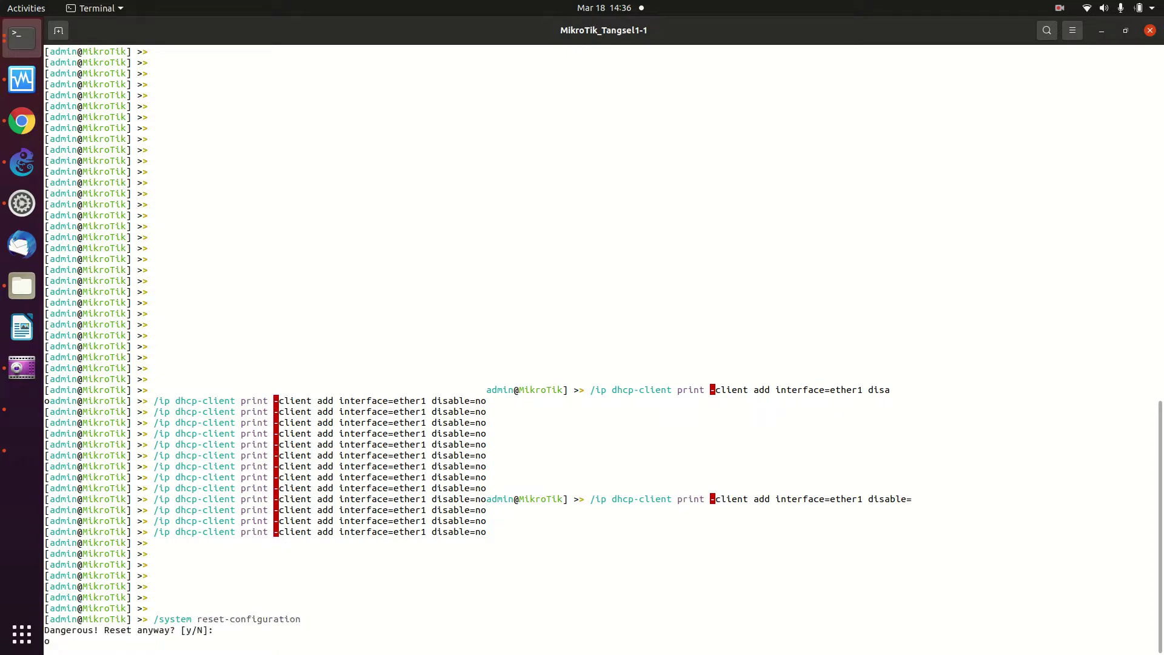
type("y")
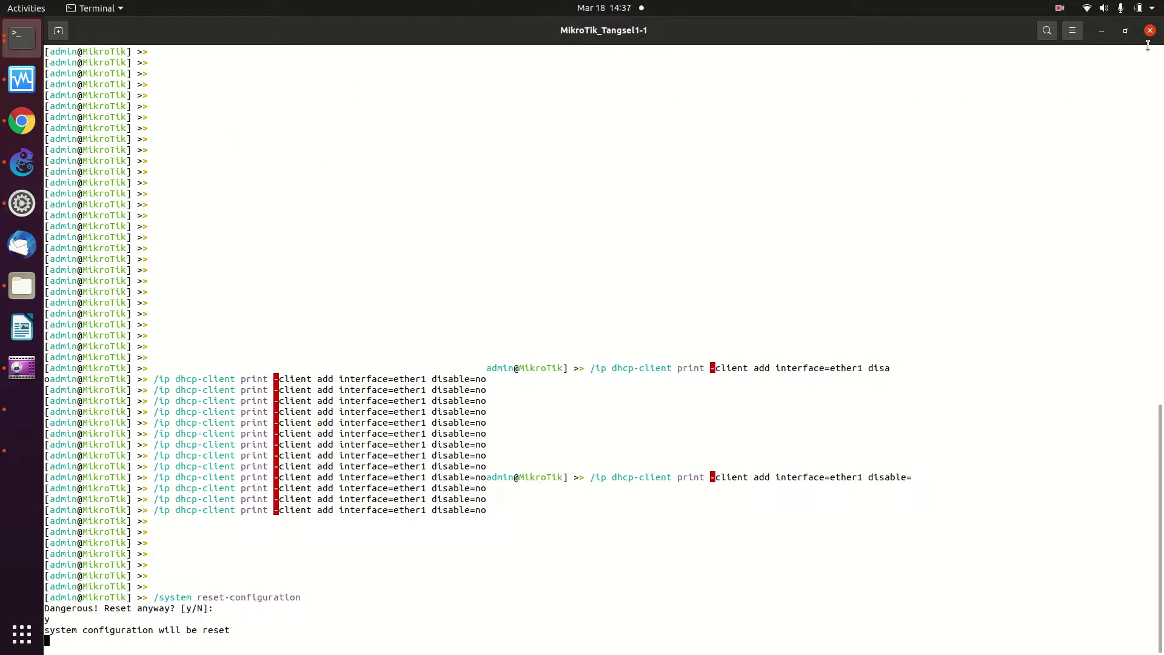
key("alt+Tab")
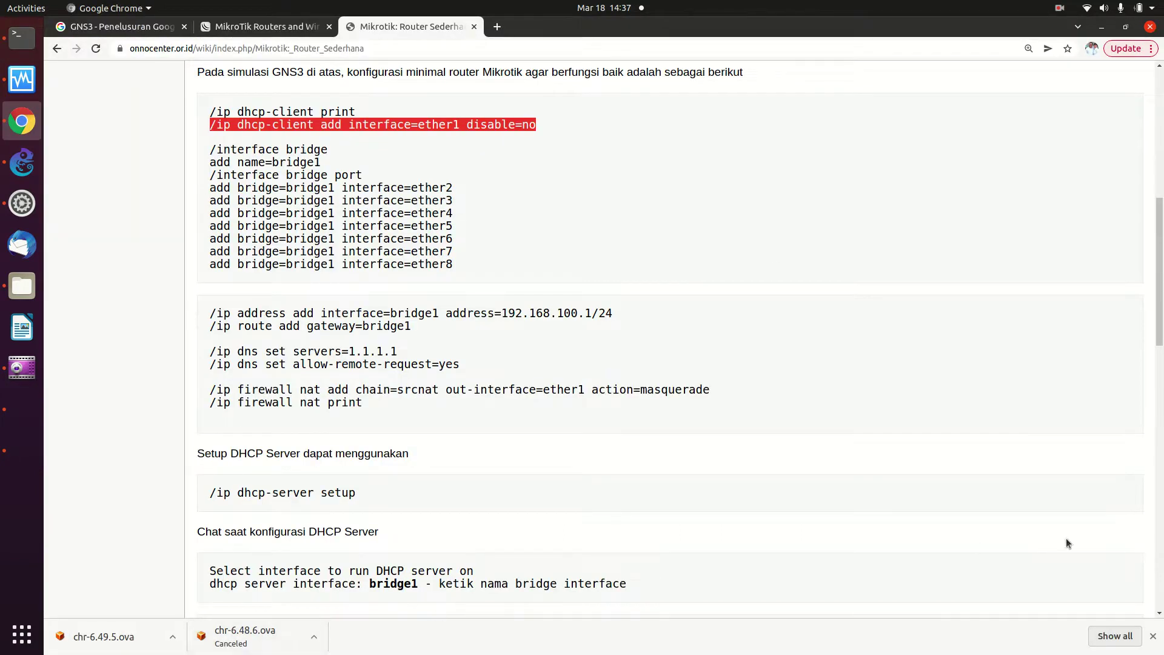
Open Chrome's full downloads page and remove every download entry until the list is empty
left_click(1117, 636)
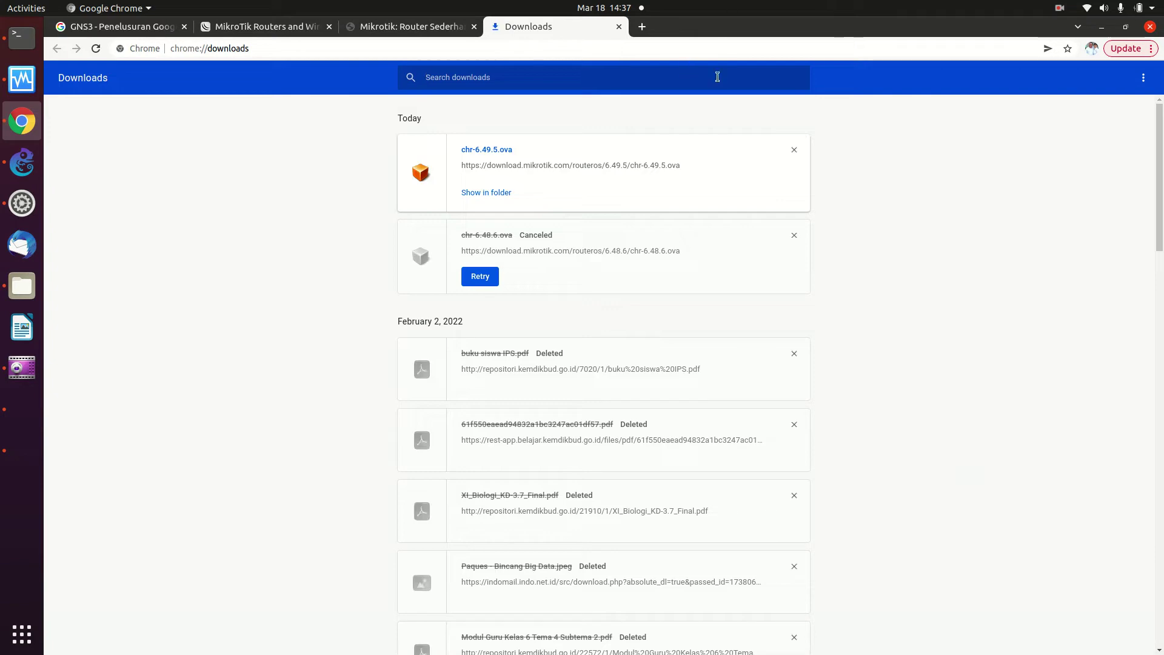
left_click(792, 152)
double_click(790, 152)
left_click(790, 152)
double_click(791, 152)
double_click(790, 152)
double_click(791, 151)
left_click(791, 151)
double_click(790, 152)
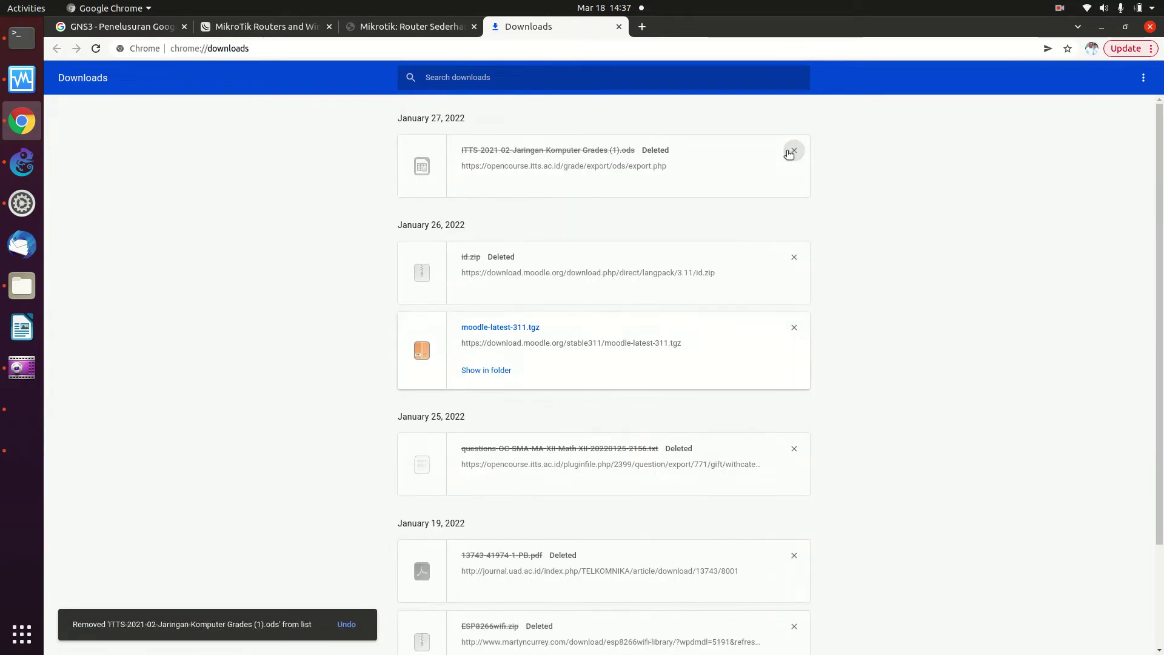
triple_click(791, 152)
double_click(791, 151)
double_click(790, 152)
double_click(790, 152)
double_click(790, 152)
double_click(791, 151)
double_click(791, 152)
double_click(791, 151)
double_click(791, 152)
triple_click(791, 152)
triple_click(791, 152)
triple_click(790, 152)
triple_click(790, 152)
triple_click(790, 151)
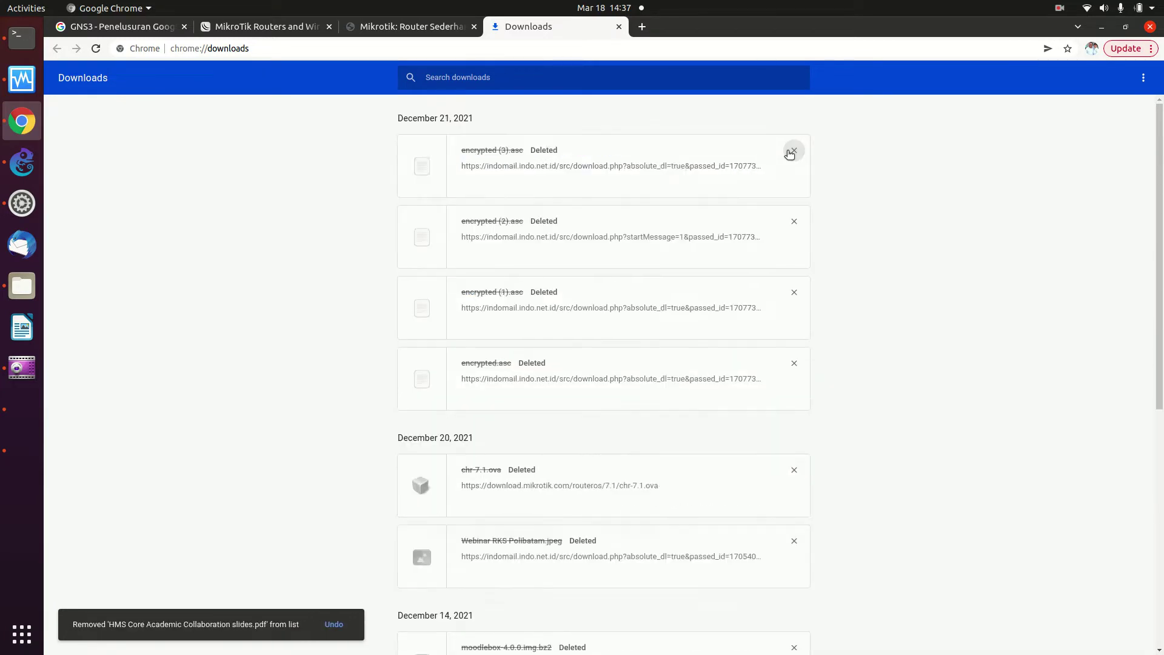
left_click(790, 152)
triple_click(791, 151)
triple_click(791, 151)
double_click(788, 151)
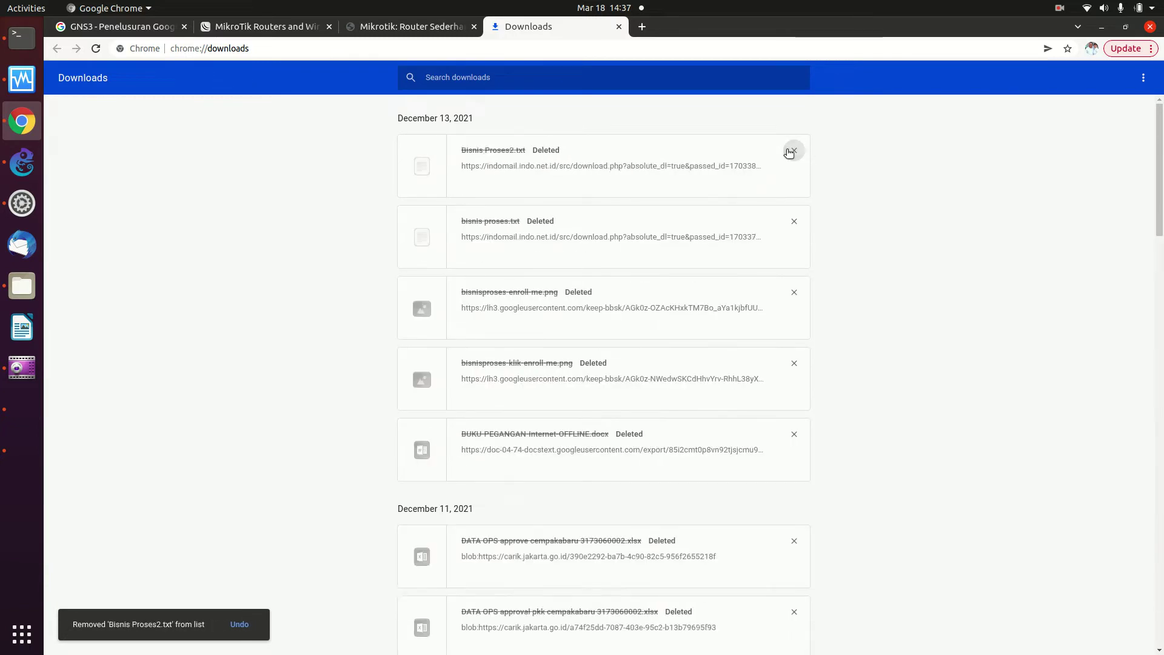
triple_click(789, 152)
double_click(788, 152)
triple_click(788, 151)
double_click(788, 152)
triple_click(789, 152)
double_click(788, 151)
left_click(789, 152)
triple_click(789, 151)
triple_click(788, 152)
triple_click(788, 152)
triple_click(788, 151)
triple_click(788, 152)
triple_click(789, 151)
triple_click(789, 151)
triple_click(788, 151)
triple_click(788, 152)
triple_click(788, 152)
triple_click(788, 151)
triple_click(788, 151)
triple_click(788, 151)
triple_click(788, 151)
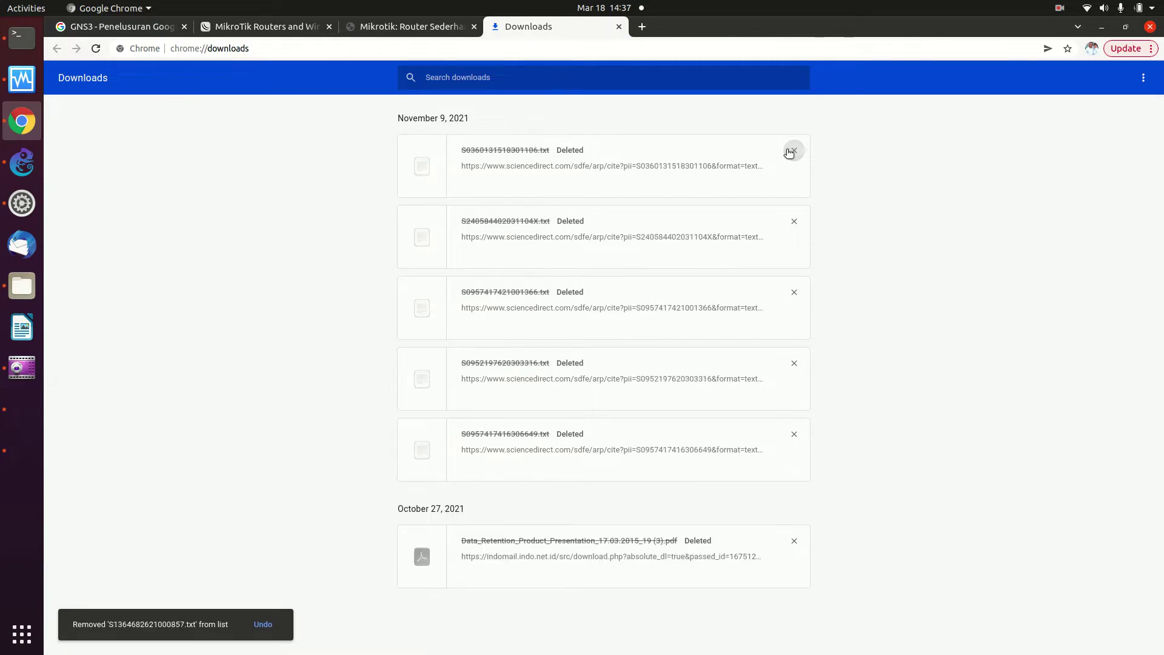
triple_click(788, 151)
triple_click(789, 152)
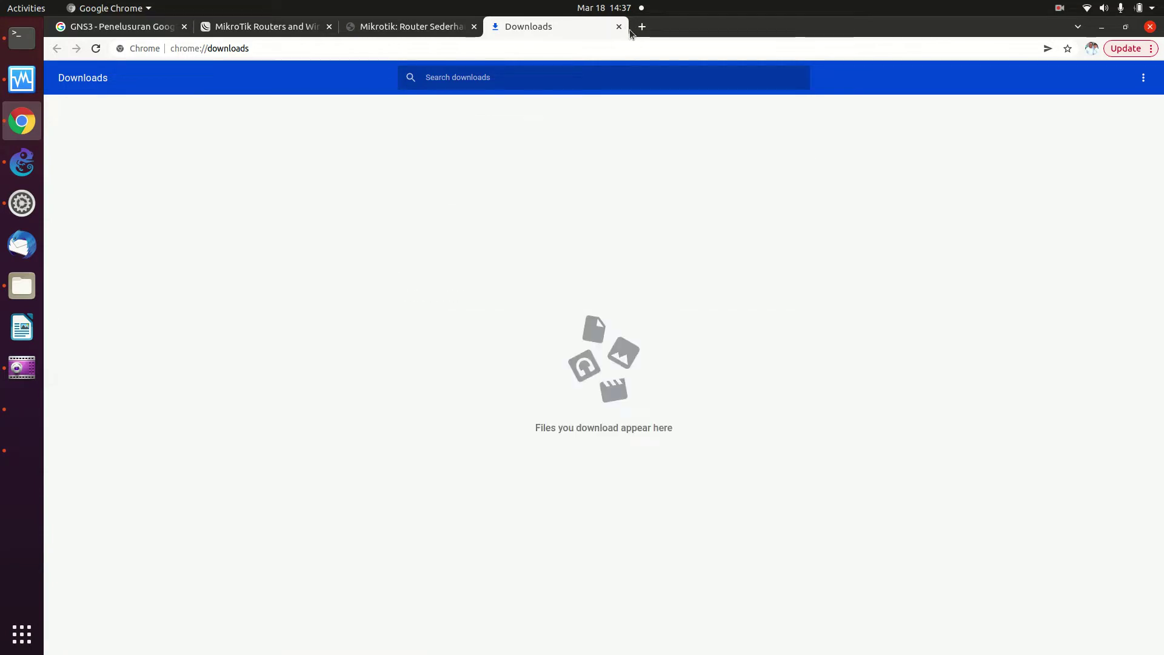
Reload the 'Mikrotik: Router Sederhana' wiki page, then open a console on MikroTik_Tangsel1-1 in GNS3
left_click(372, 27)
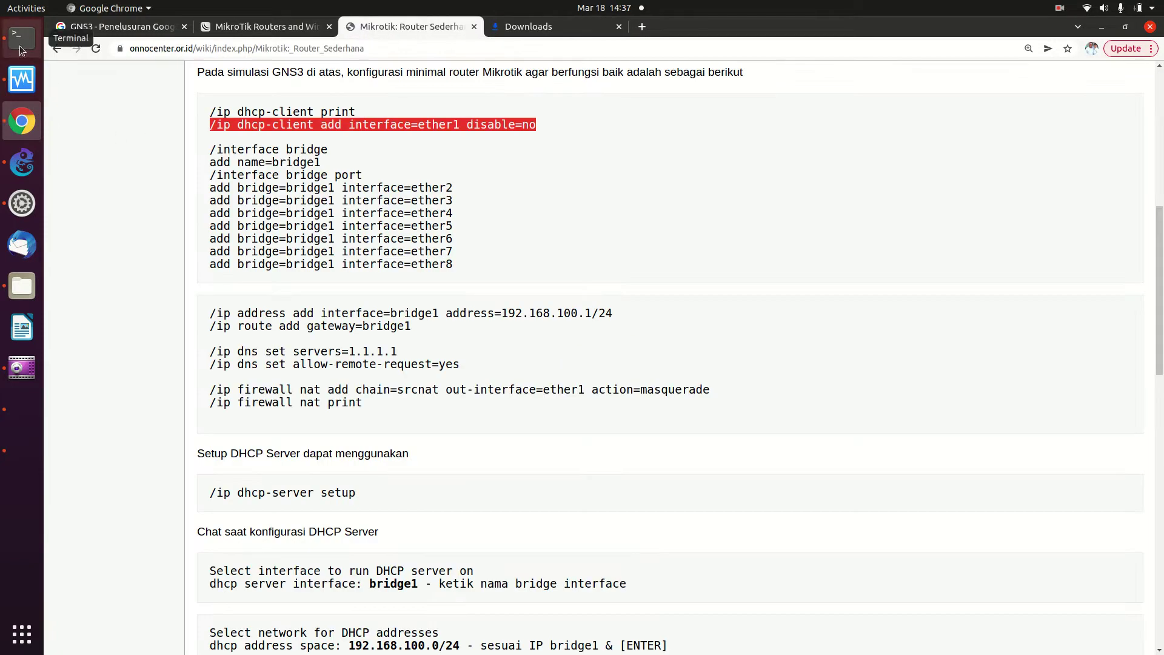
left_click(99, 50)
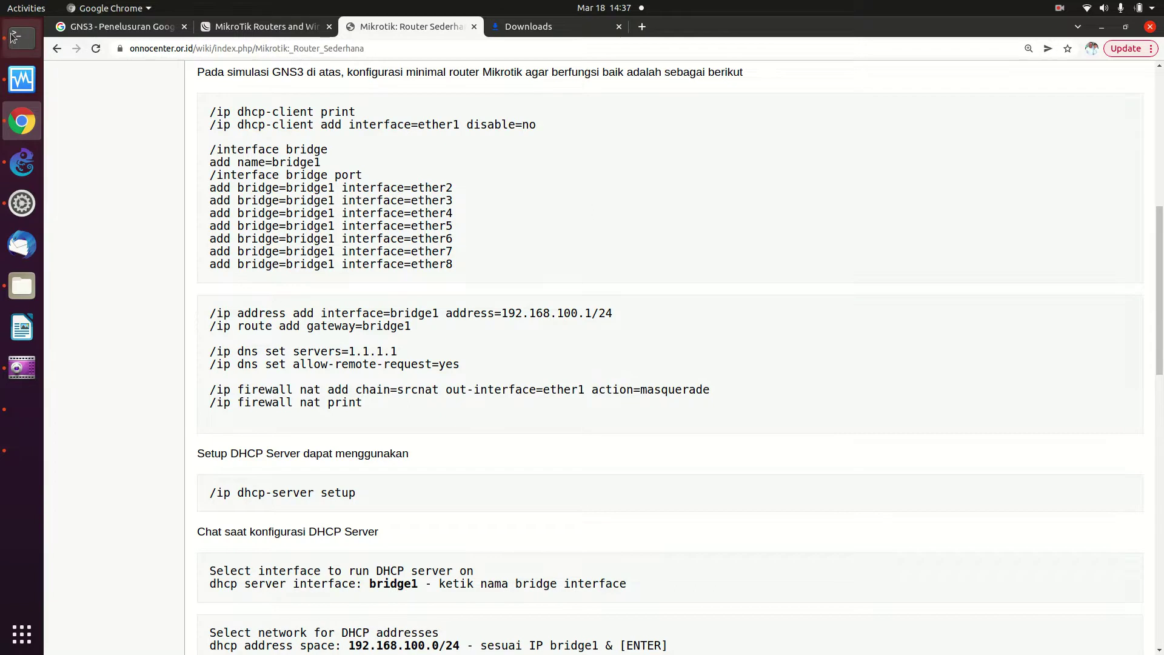
left_click(21, 162)
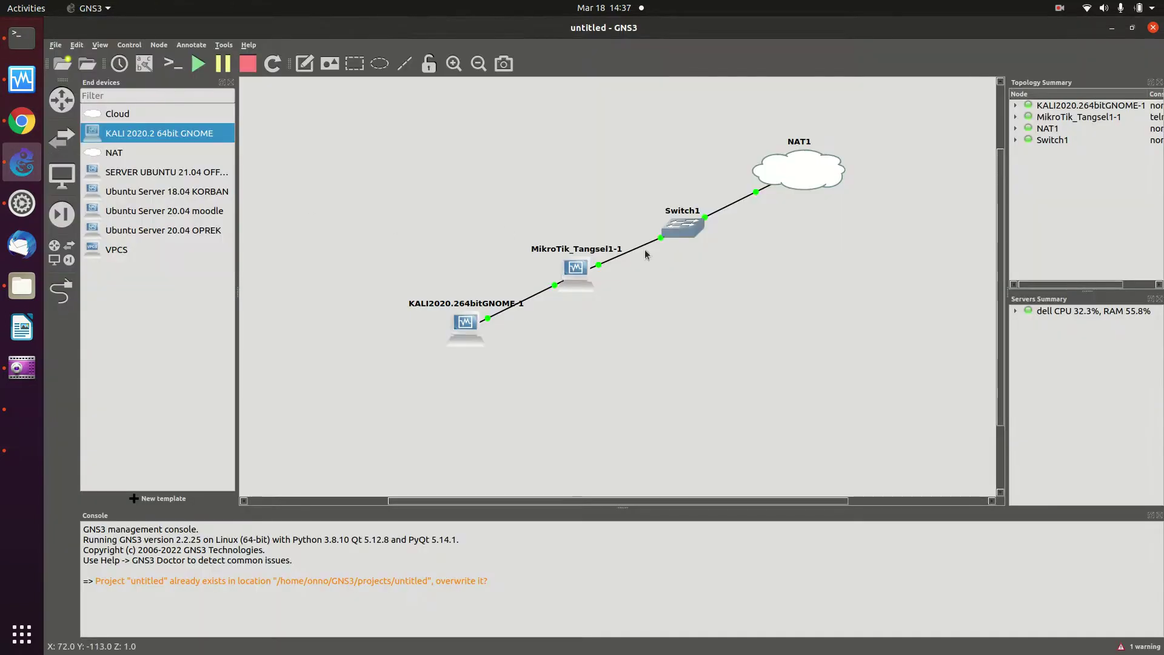
right_click(580, 271)
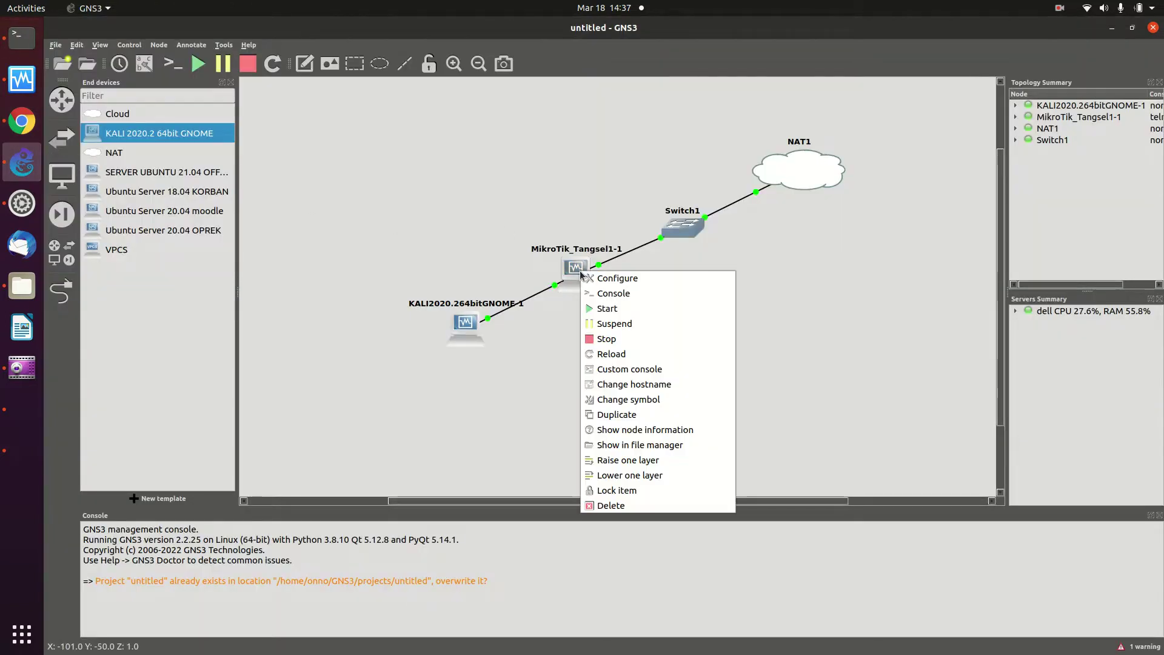
left_click(606, 293)
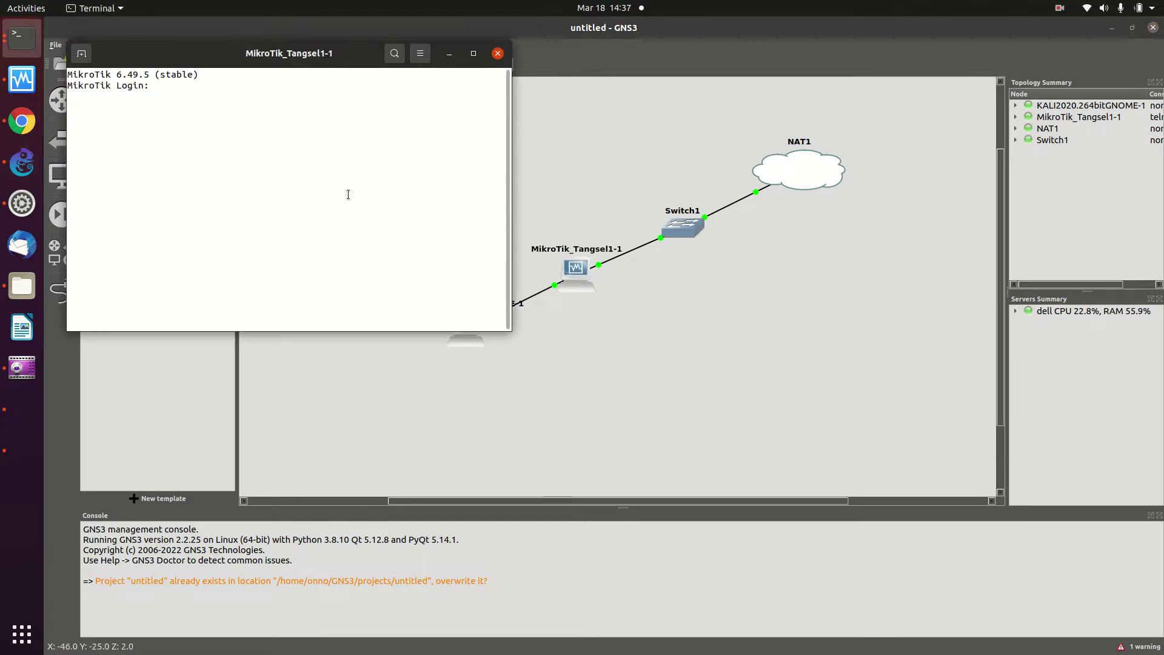
Log in as admin with an empty password, skip the new password, and return to the wiki
type("admin")
key("Return")
key("Return")
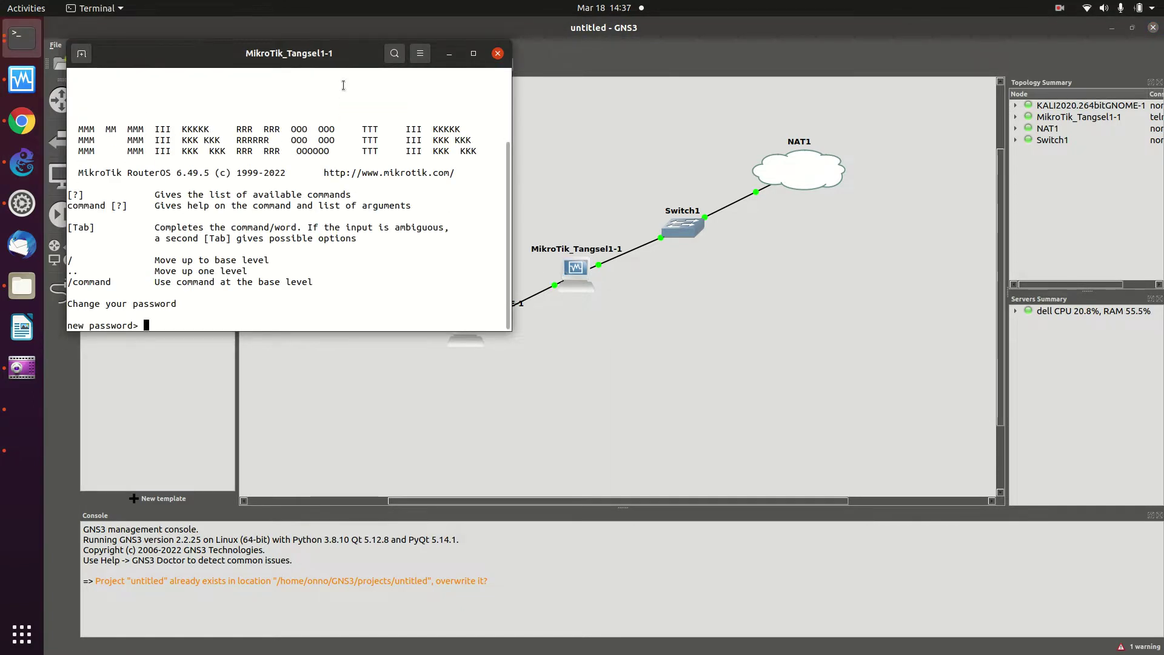
key("Return")
key("Return")
key("Return")
key("Return")
key("Return")
key("Return")
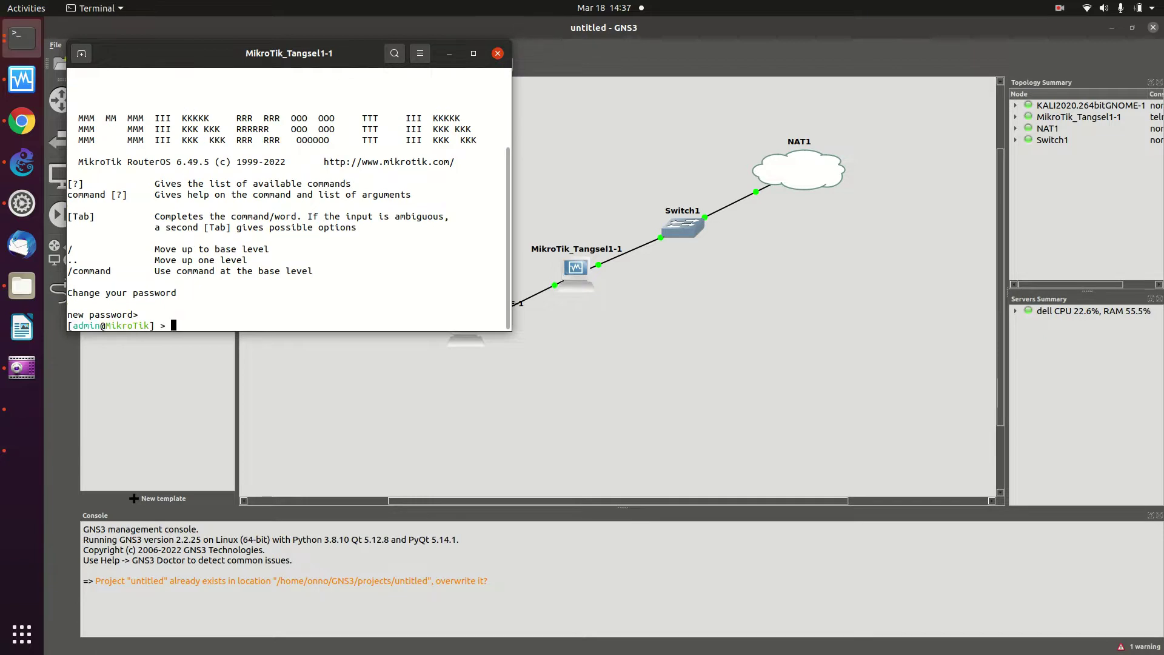
left_click(22, 121)
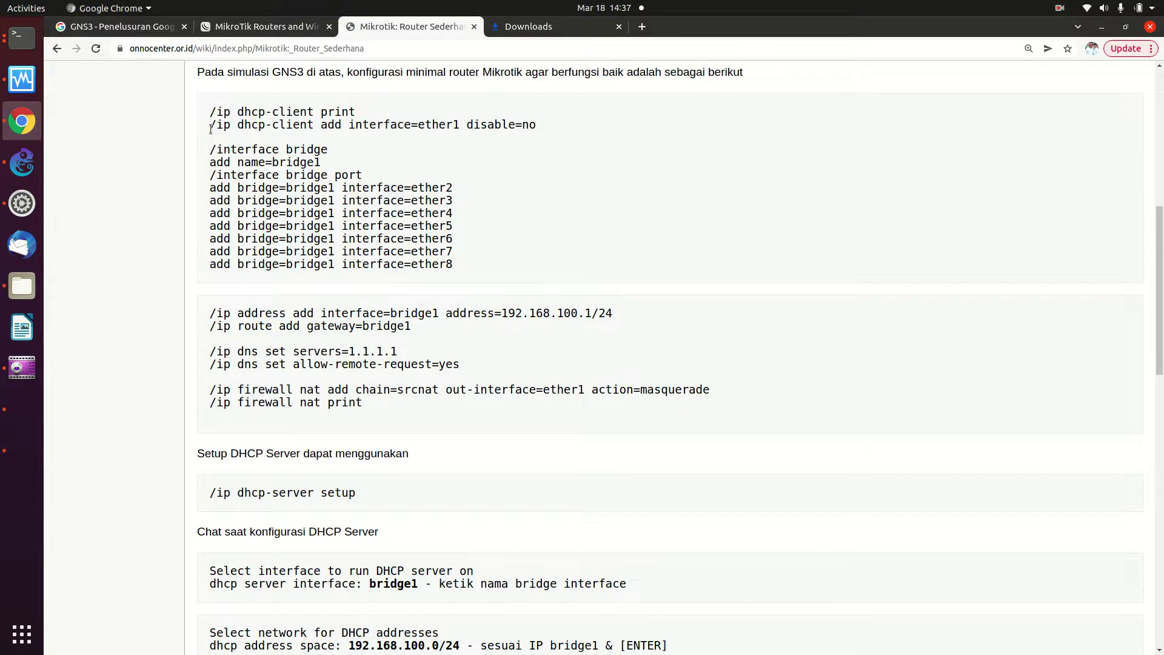
Copy the '/ip dhcp-client add' command line from the wiki page
left_click_drag(210, 129, 213, 147)
right_click(257, 126)
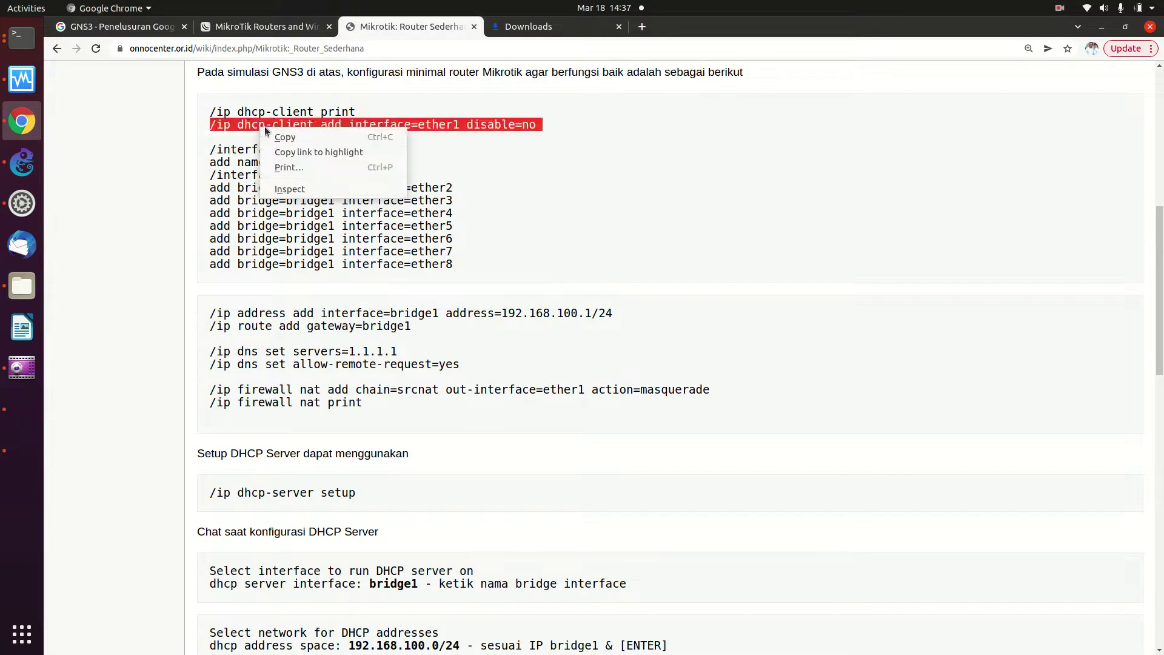
left_click(274, 133)
Paste the command into the MikroTik console, which rejects it because ether1 already has a dhcp-client
left_click(27, 45)
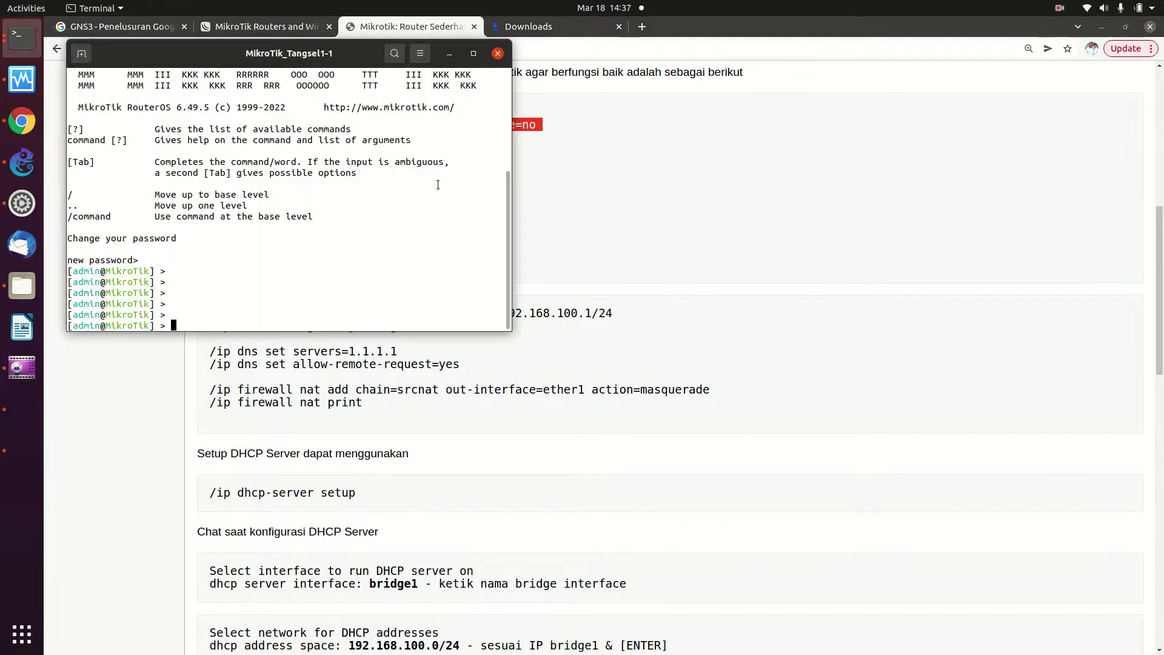
right_click(449, 199)
left_click(459, 220)
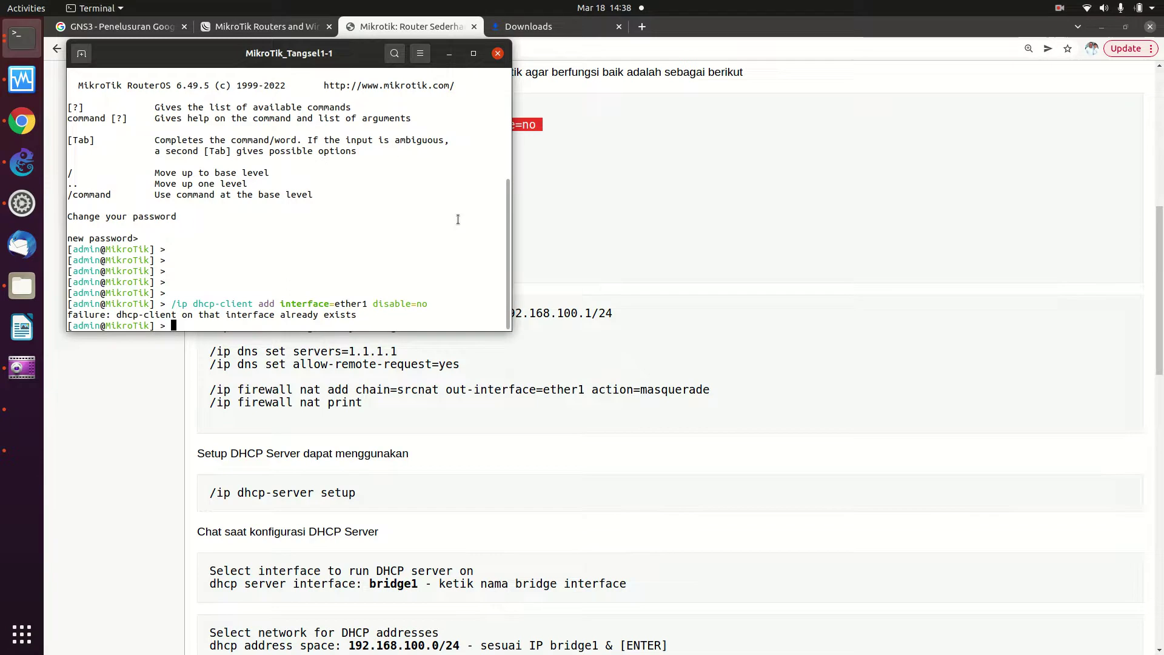
left_click(696, 136)
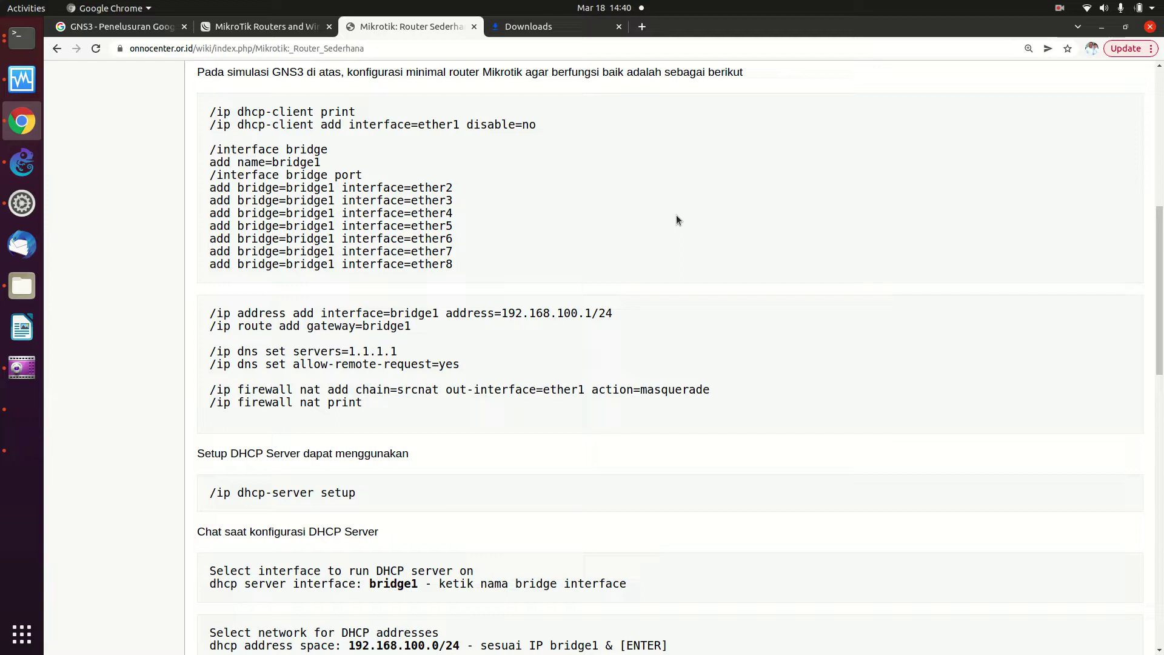
Copy the wiki's command block from /interface bridge through /ip firewall nat print
scroll(676, 217, "down", 8)
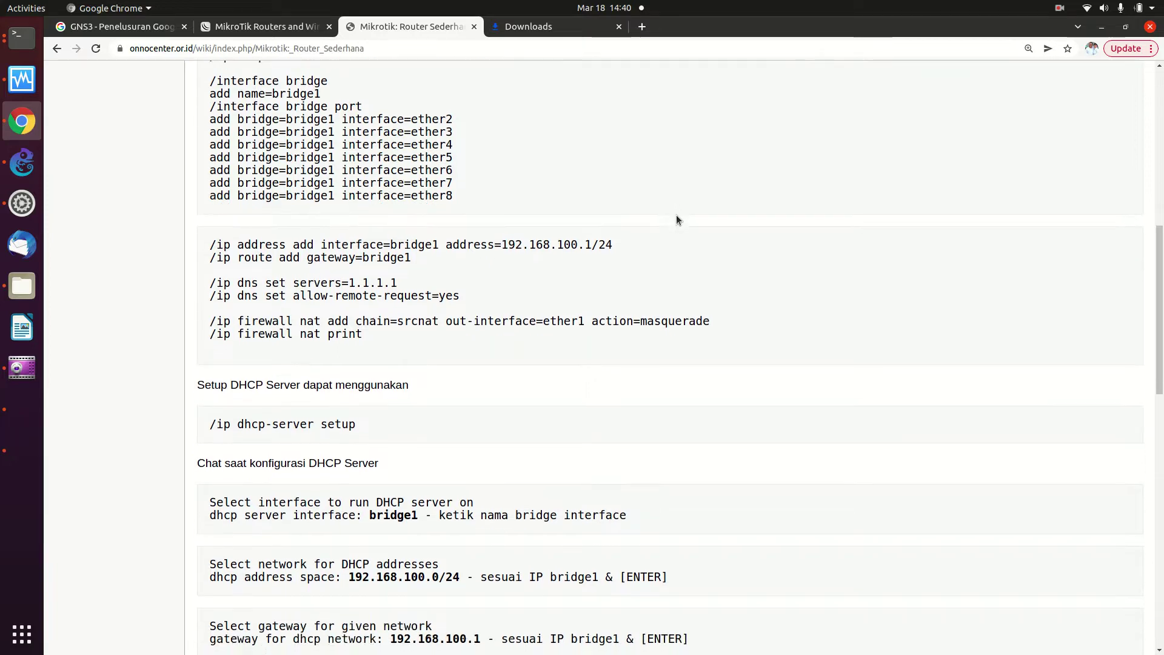
scroll(677, 219, "down", 1)
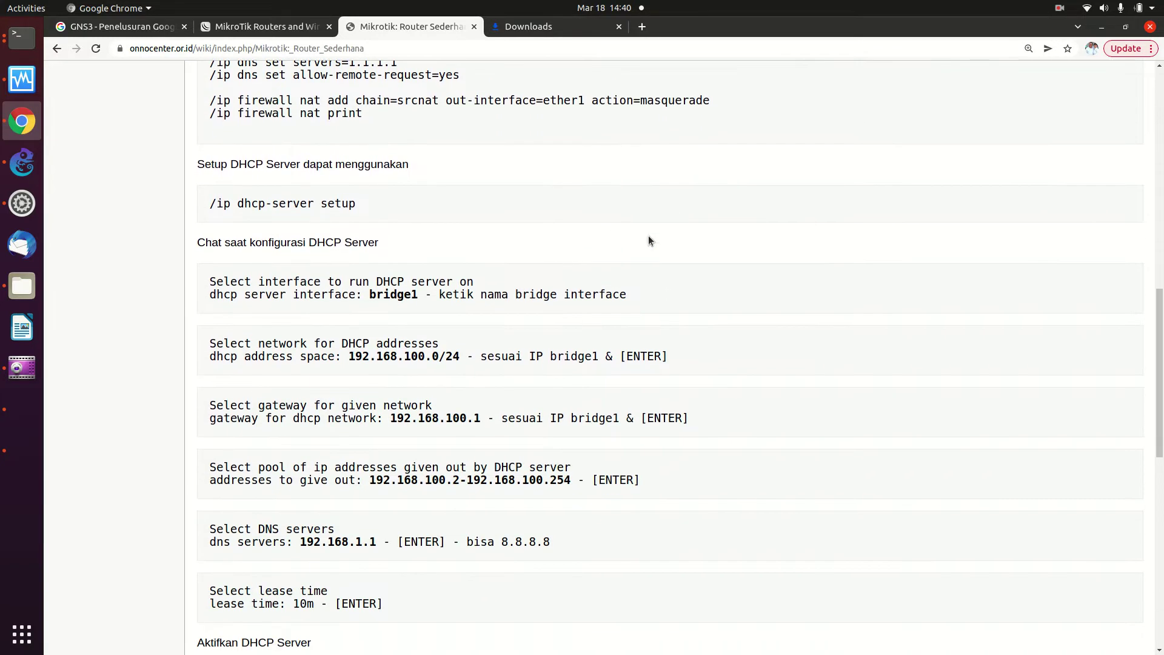
scroll(648, 240, "down", 1)
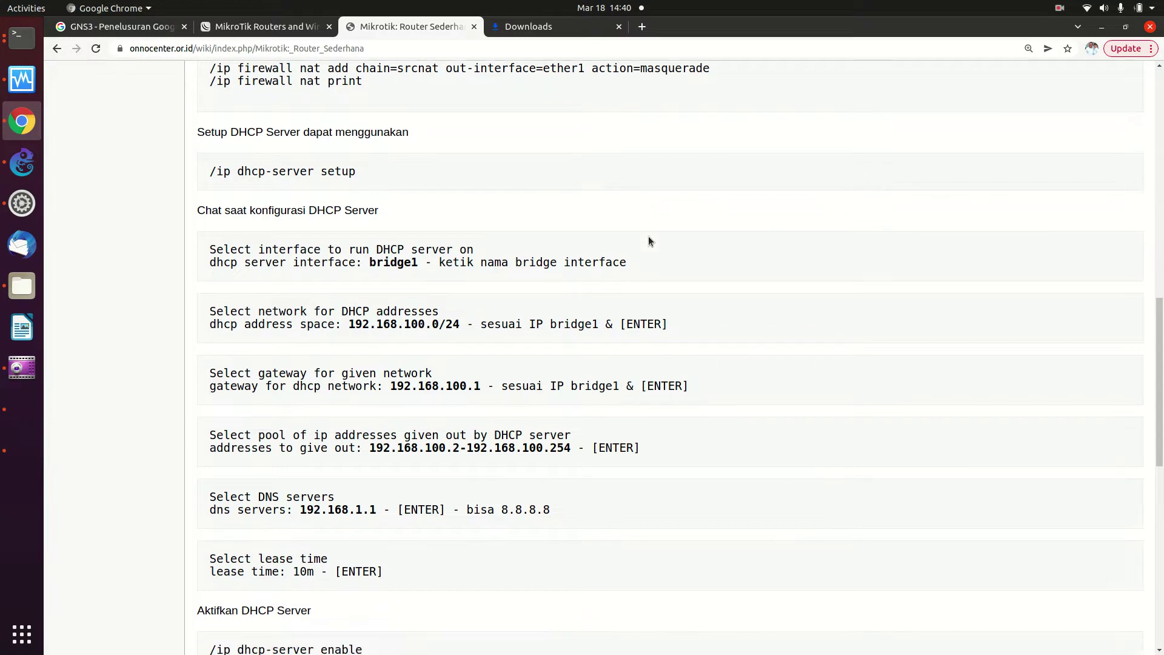
scroll(320, 374, "up", 10)
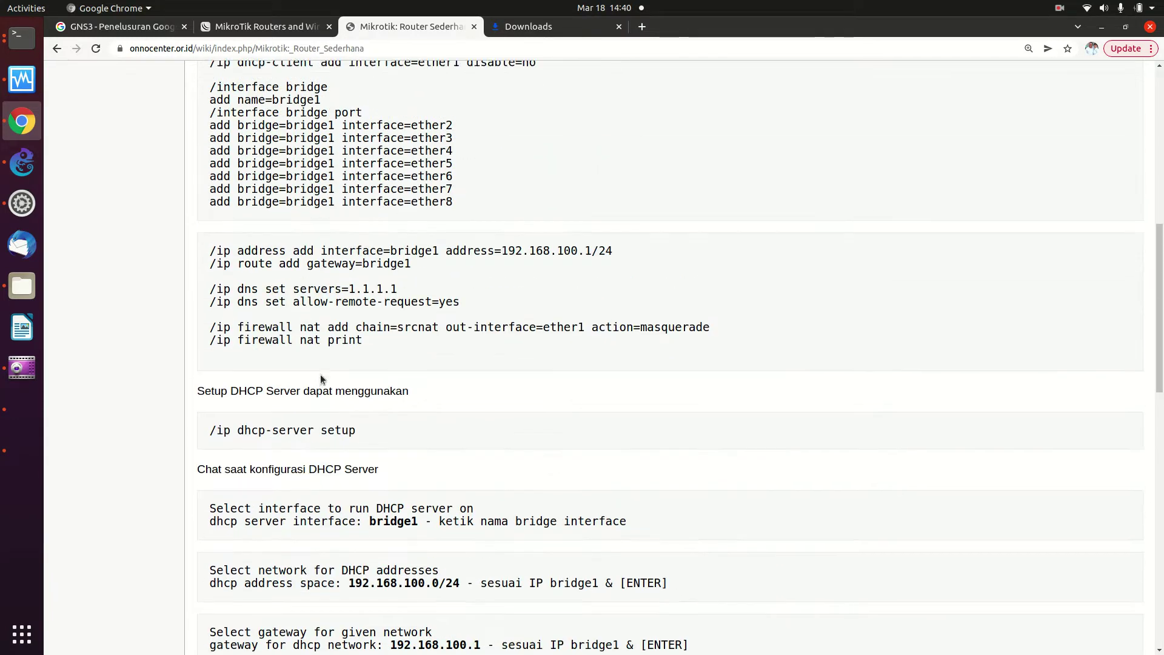
scroll(321, 375, "up", 1)
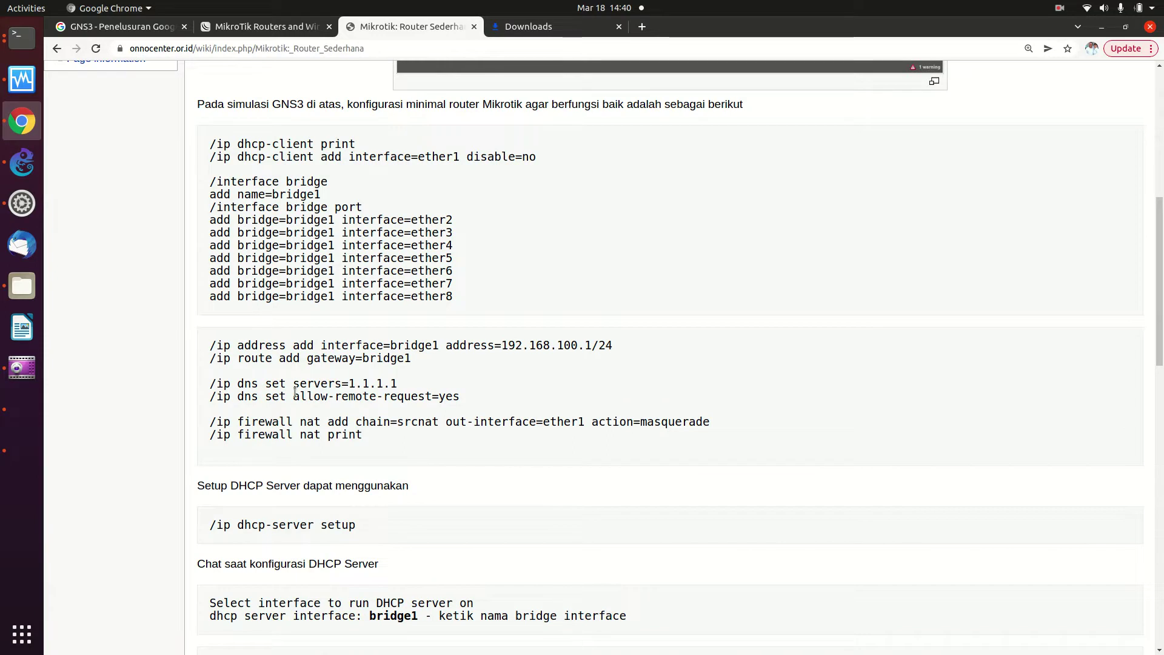
left_click_drag(209, 182, 434, 438)
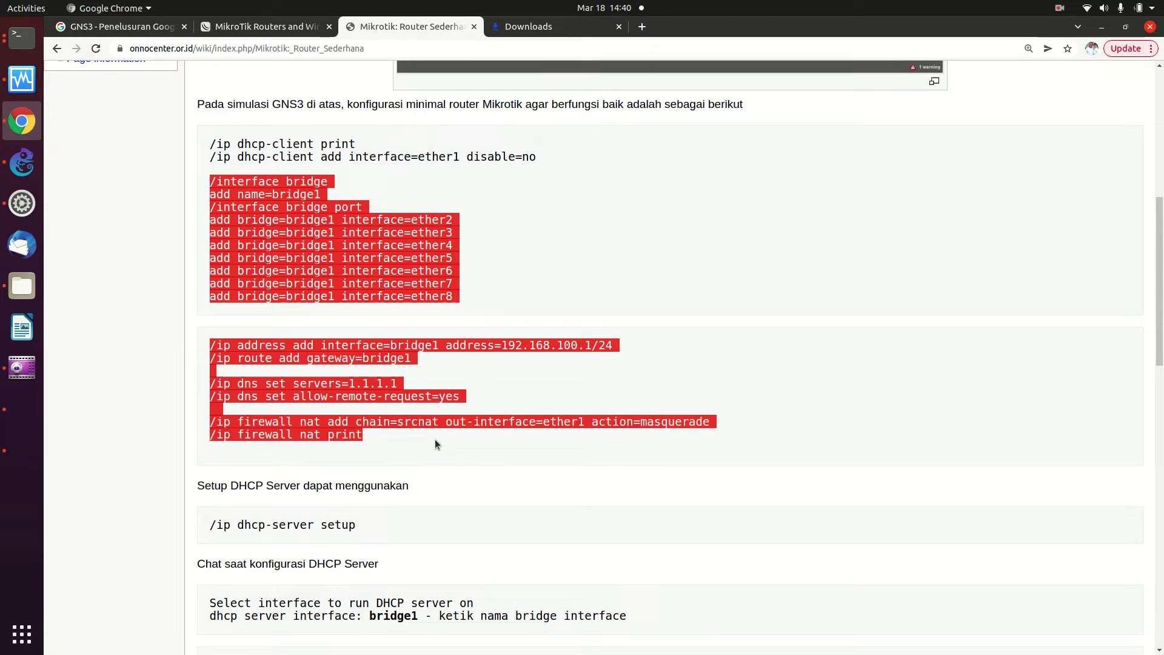
right_click(384, 420)
left_click(397, 438)
Run the copied bridge, address, route, DNS and NAT commands on the MikroTik and list the NAT rules
left_click(25, 47)
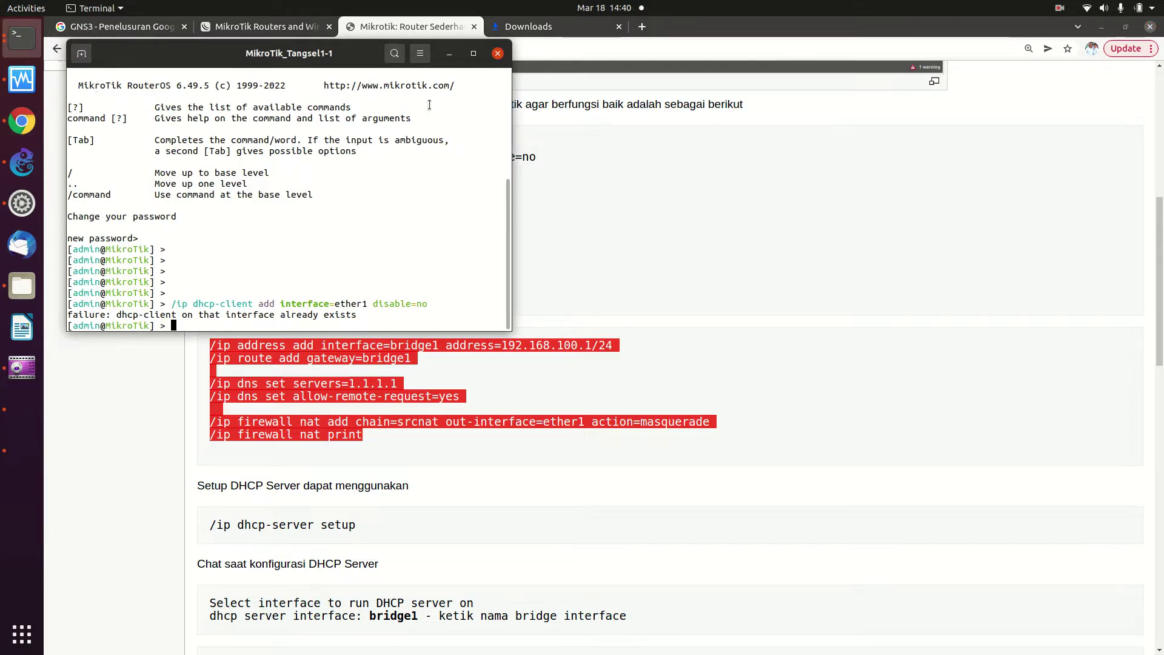
left_click(471, 53)
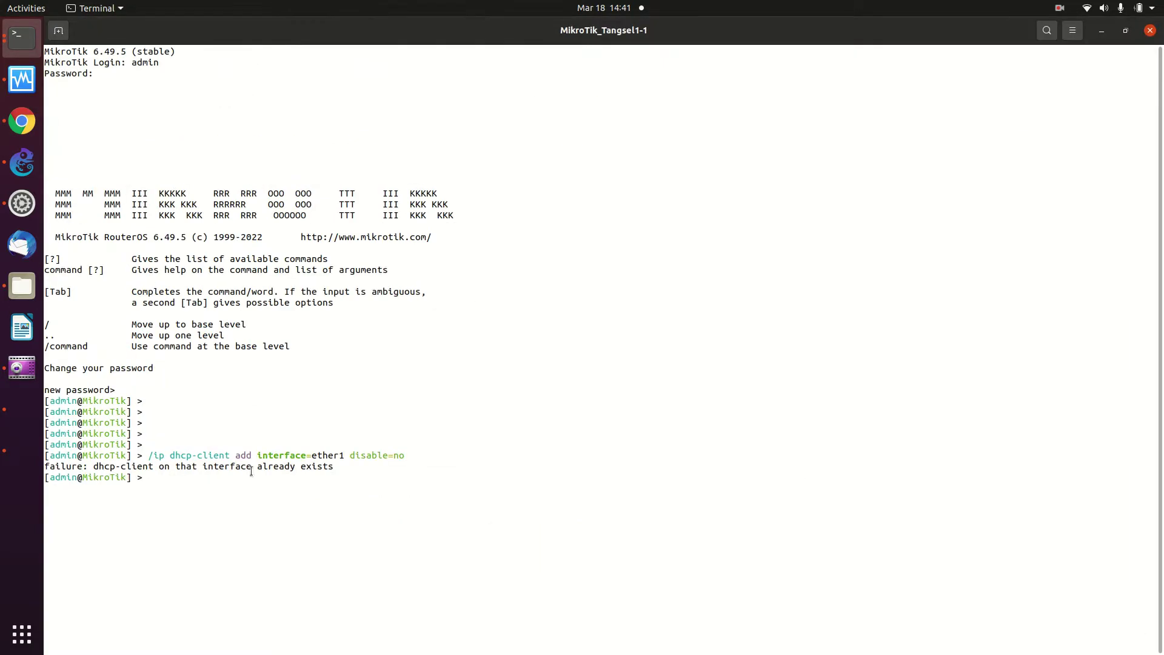
right_click(189, 483)
left_click(237, 521)
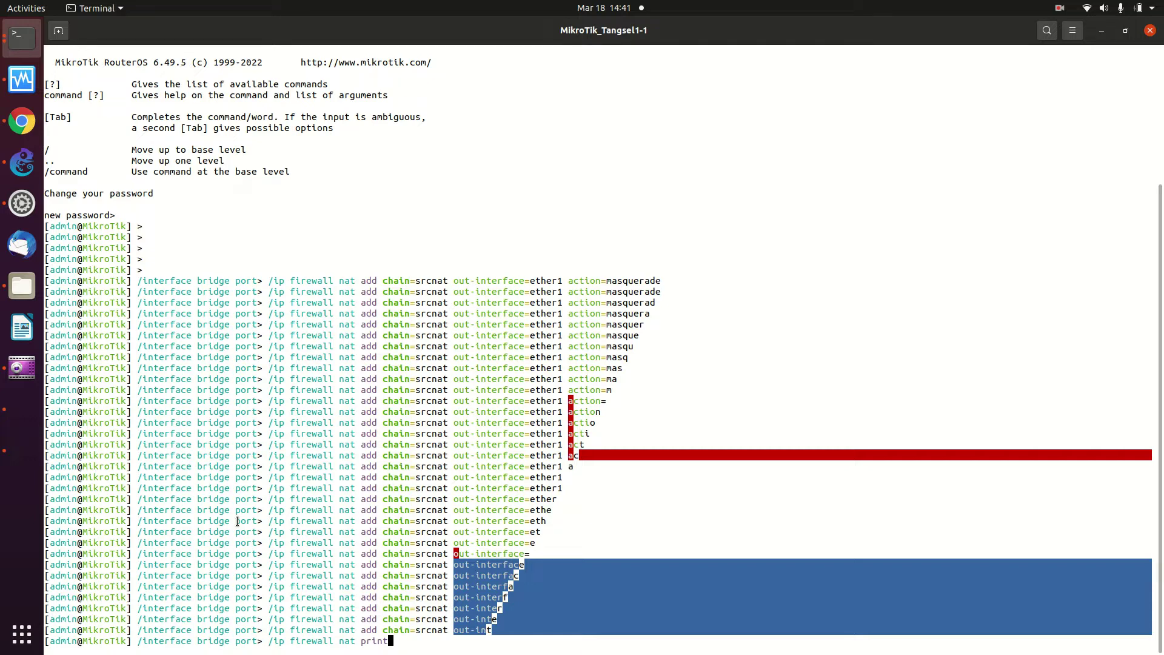
left_click(1125, 30)
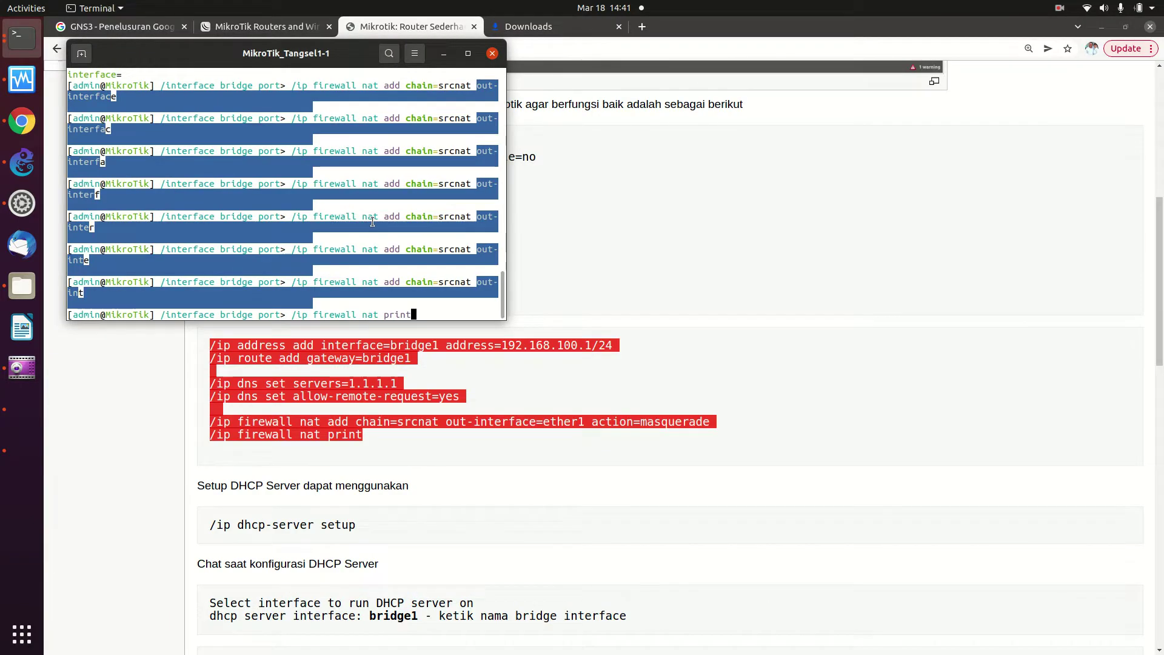
key("Return")
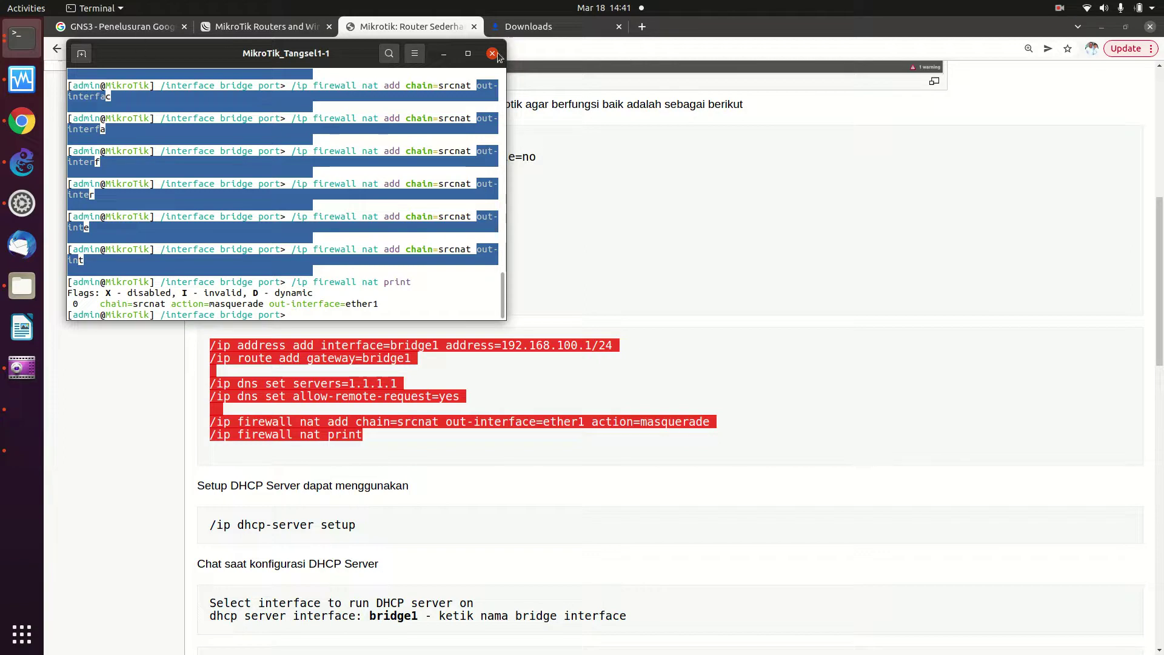
Move the console beside the wiki and begin entering /system reset-configuration
left_click_drag(503, 74, 496, 46)
scroll(448, 231, "down", 10)
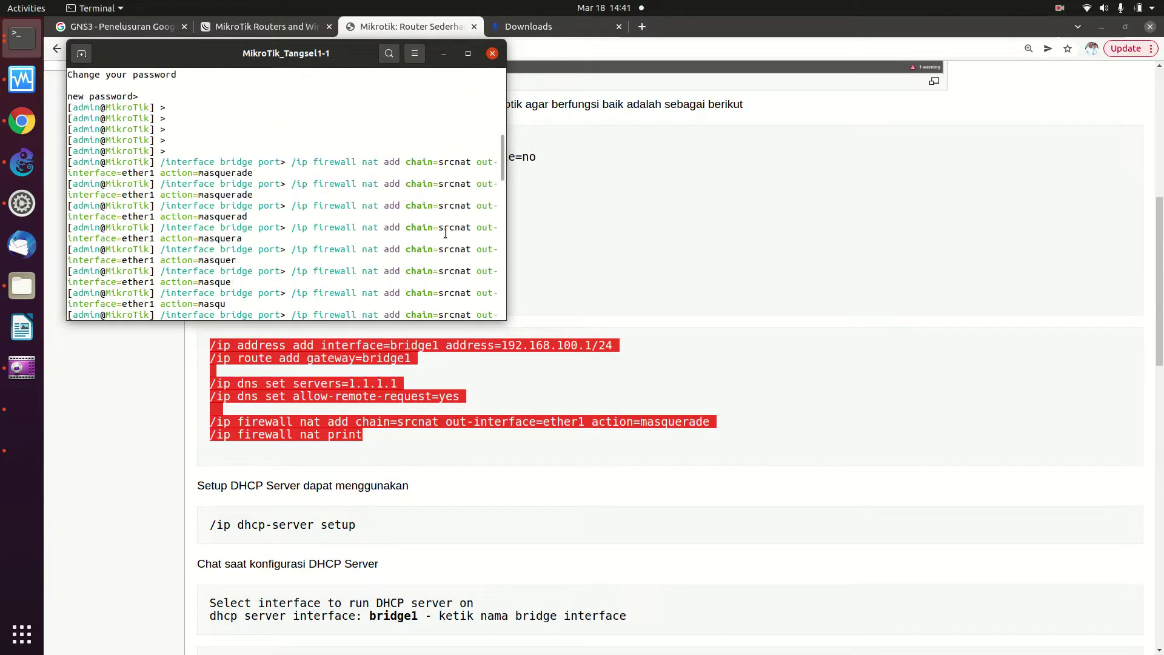
left_click(616, 281)
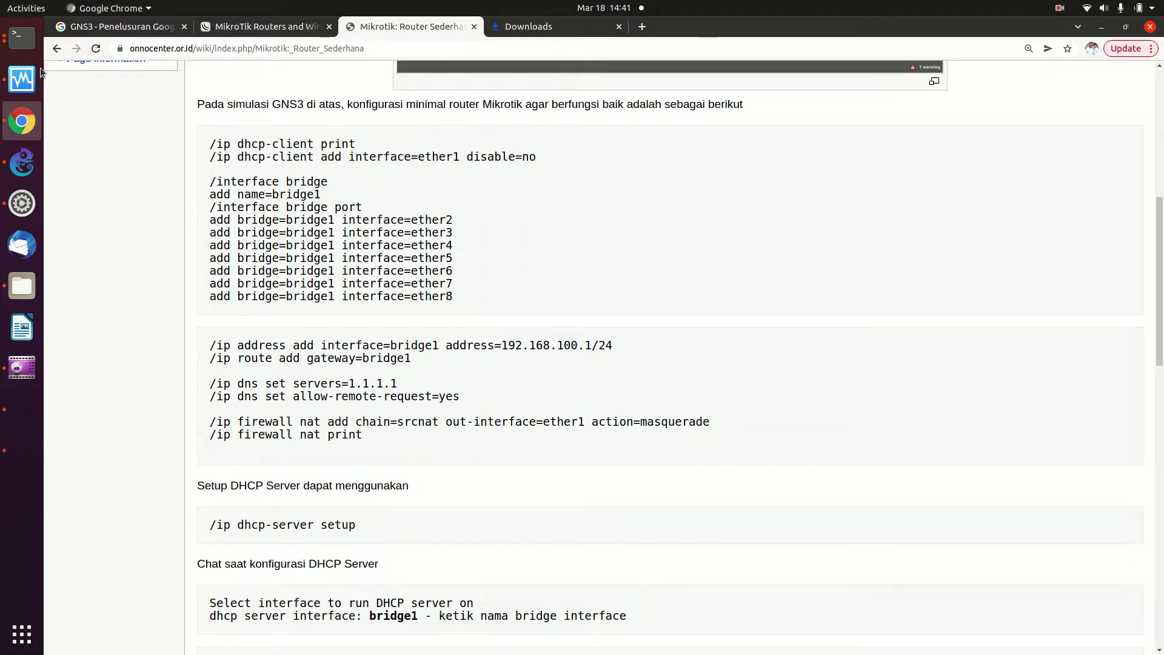
left_click(23, 55)
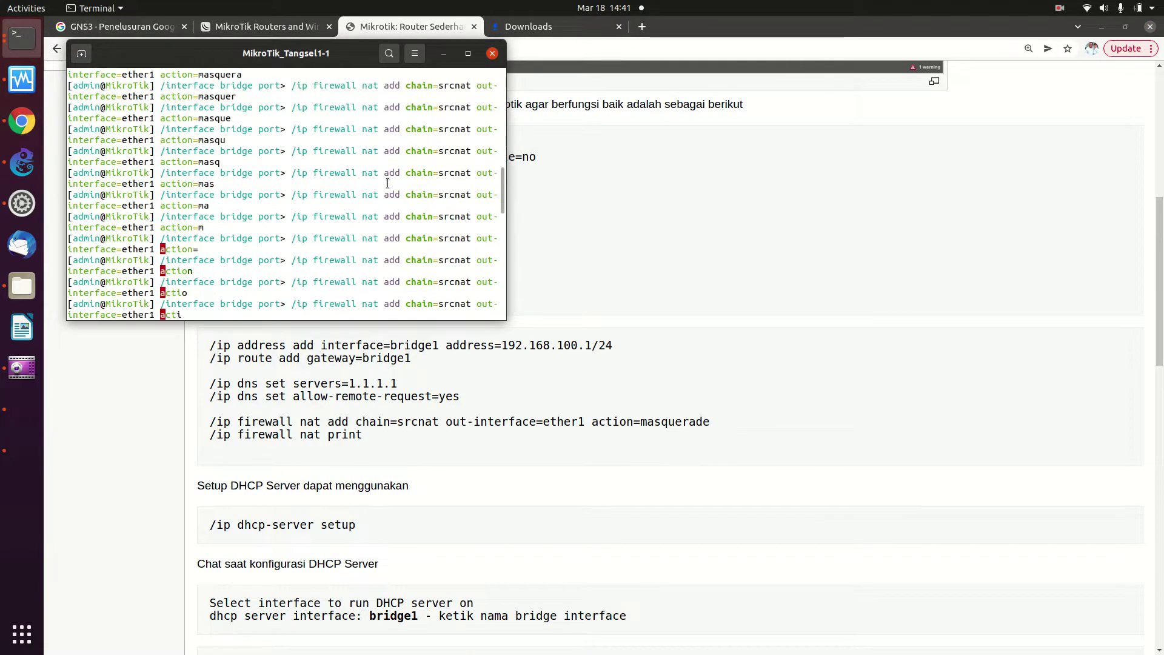
left_click_drag(243, 53, 600, 183)
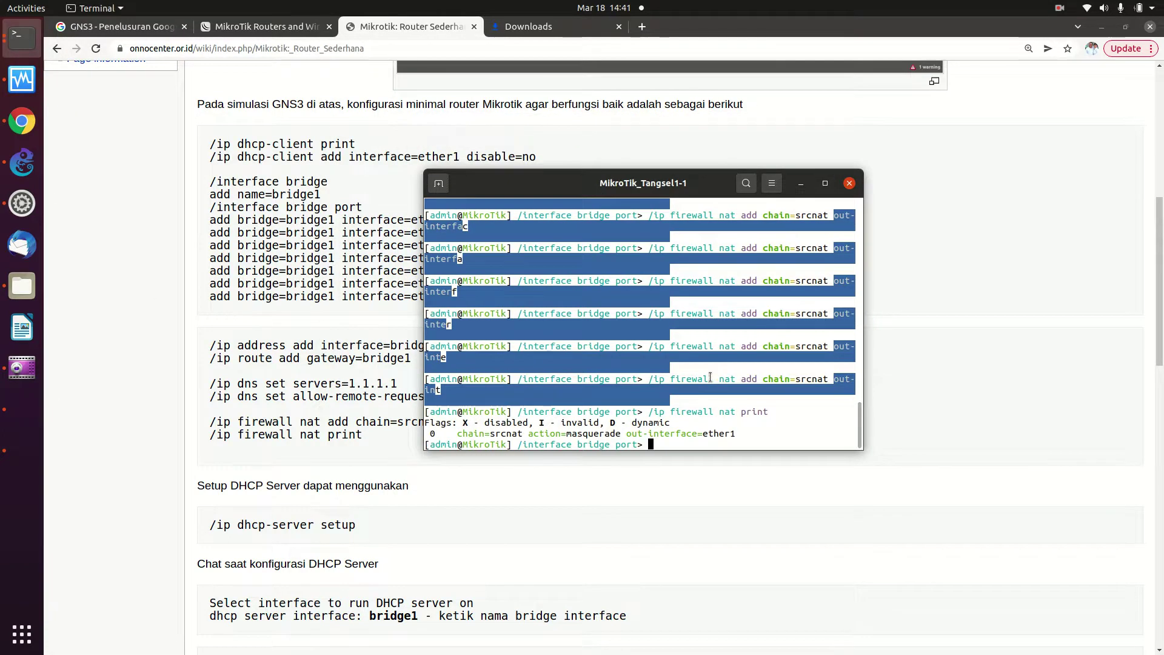
type("/system rese")
Confirm the configuration reset with y, then log back in as admin without setting a new password
key("Tab")
key("Return")
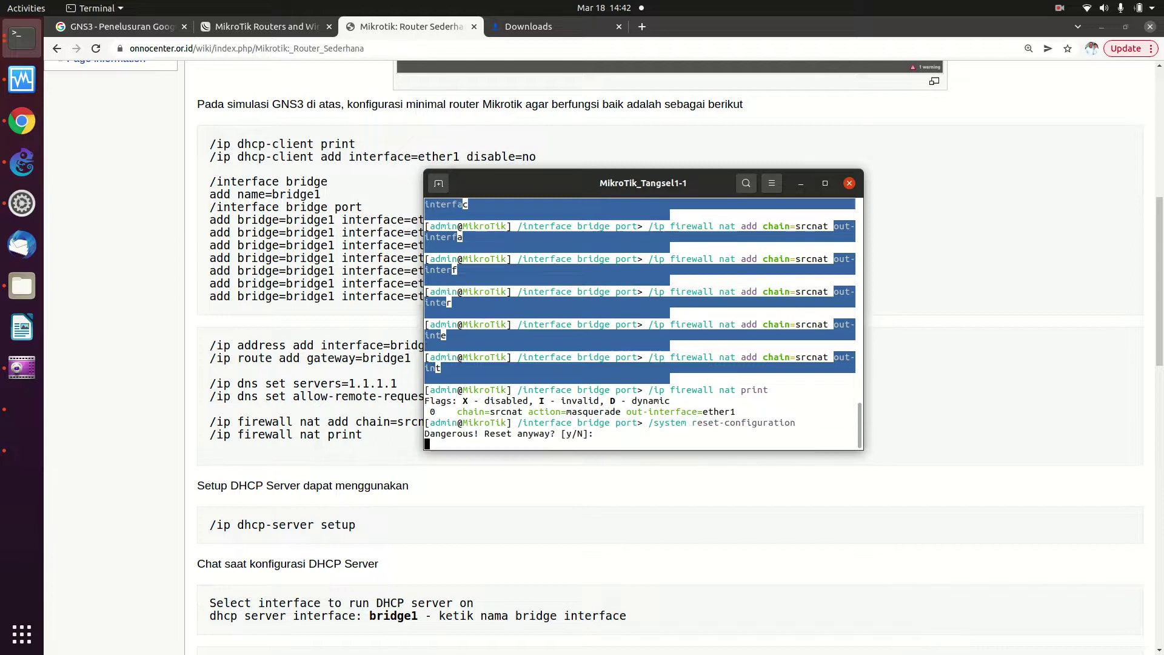
type("y")
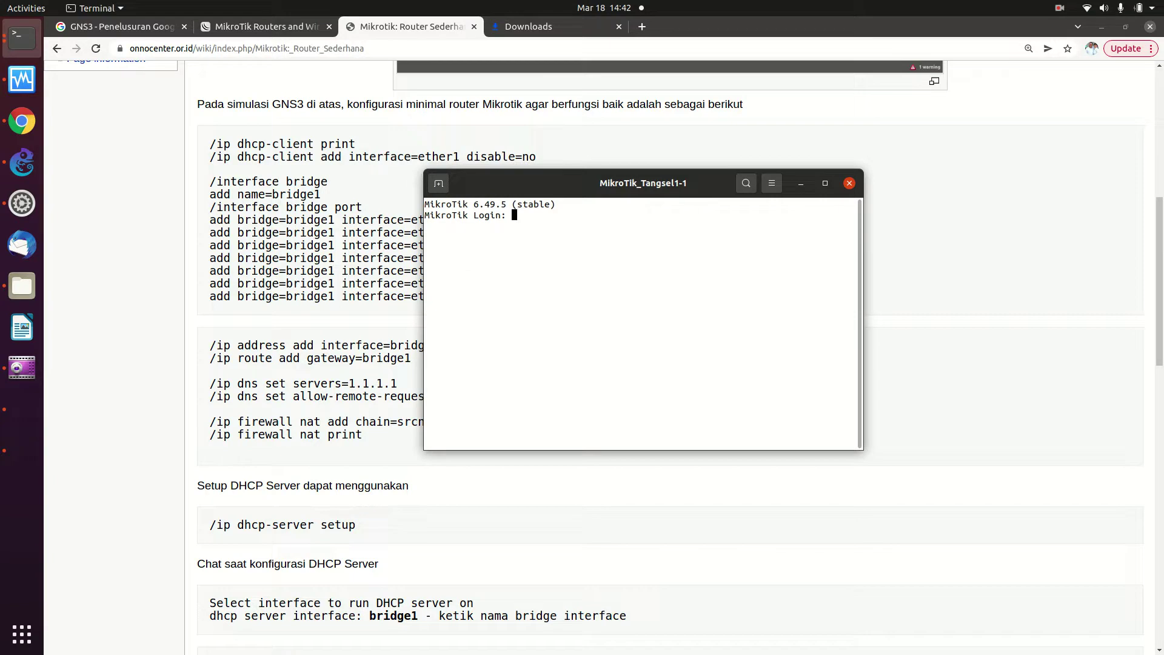
type("admin")
key("Return")
key("Return")
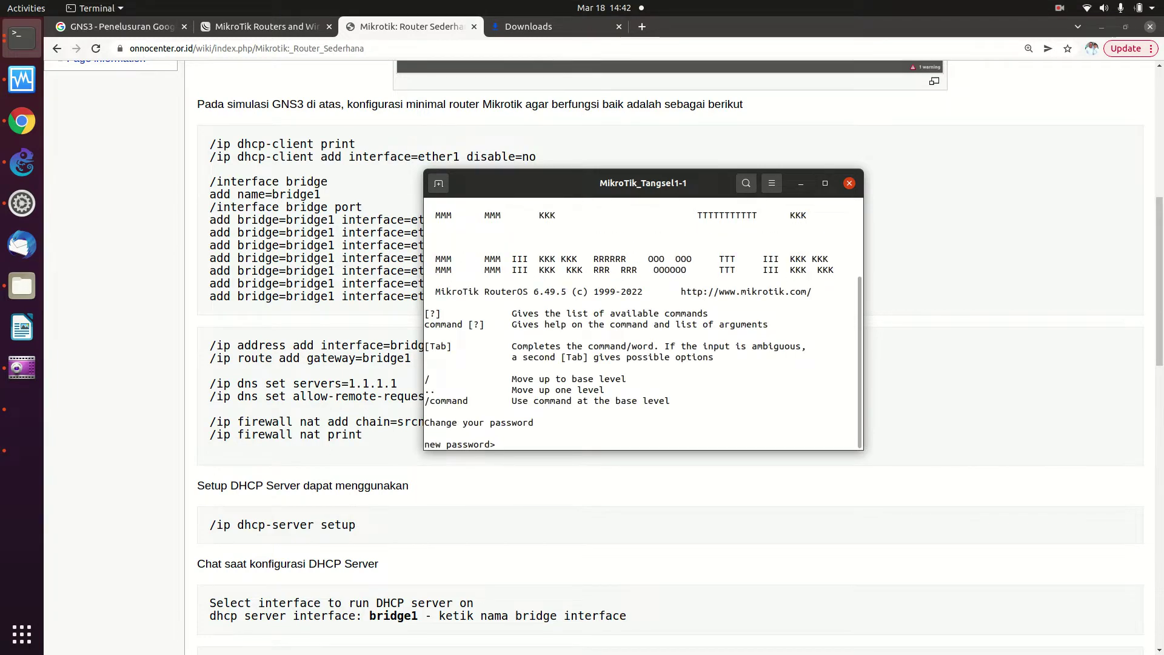
key("ctrl+c")
key("Return")
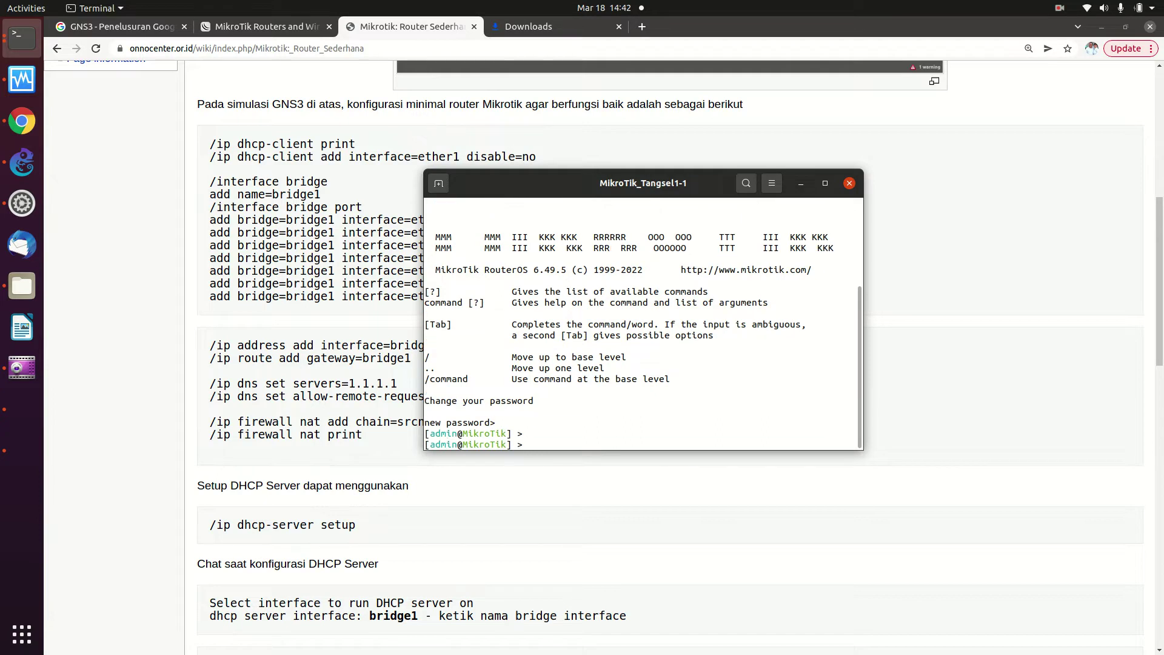
Copy the bridge-through-NAT-print command block from the wiki again
left_click(233, 98)
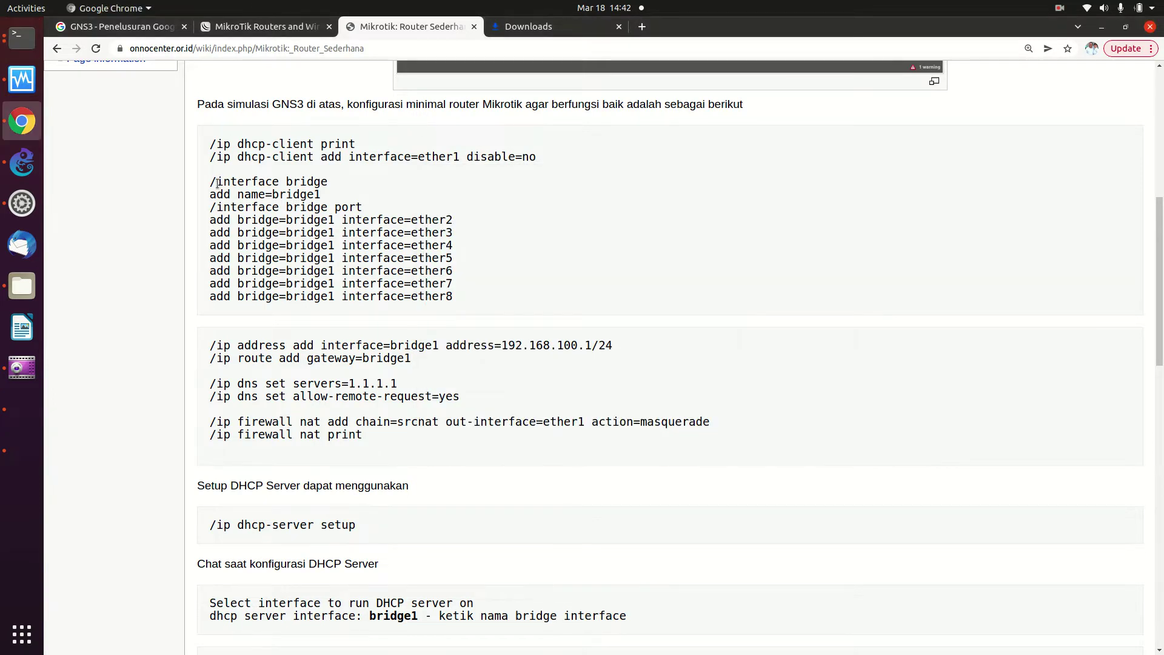
left_click_drag(211, 184, 371, 432)
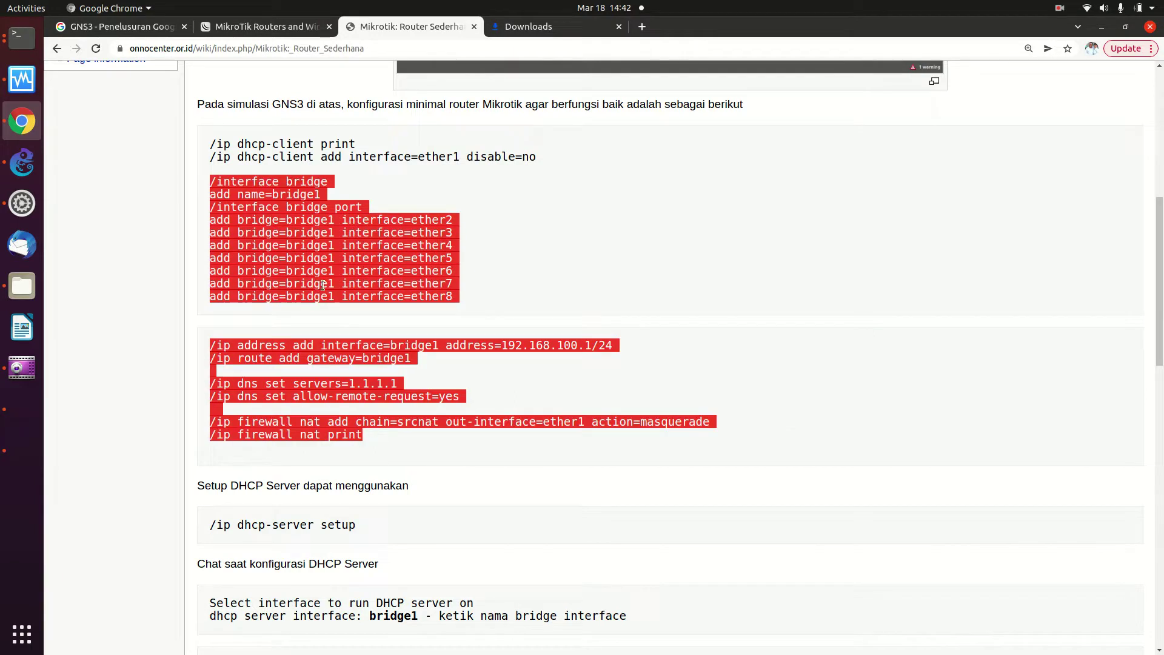
right_click(313, 249)
left_click(320, 257)
Paste the commands into the reset router and confirm the masquerade rule on ether1
left_click(22, 38)
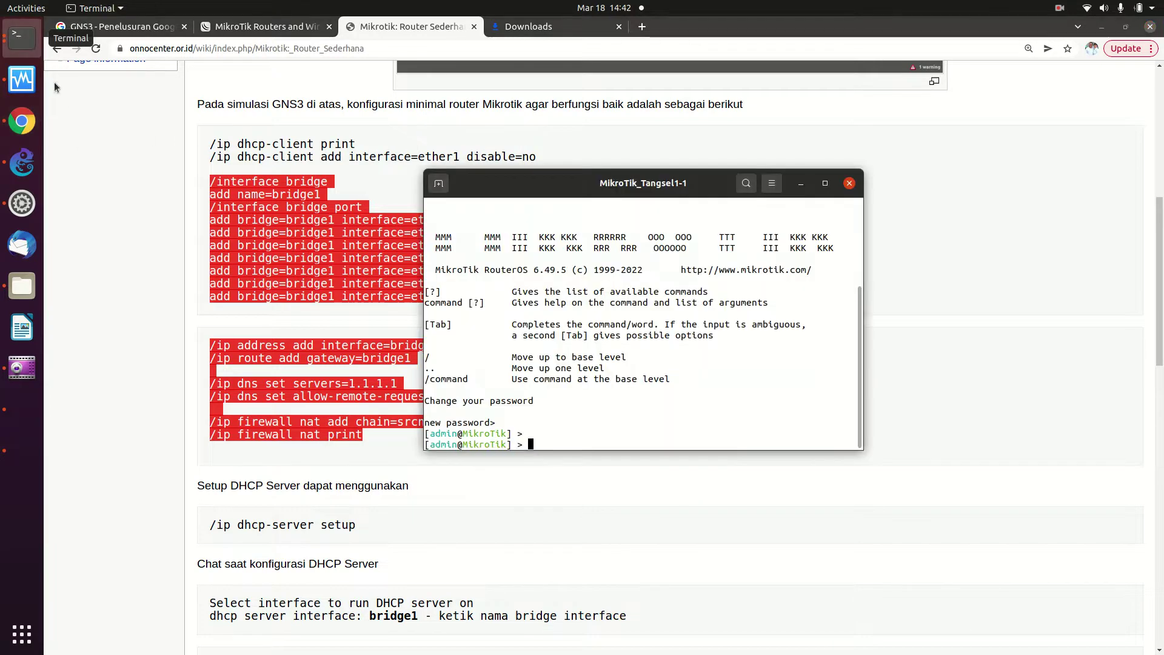
right_click(536, 447)
left_click(576, 489)
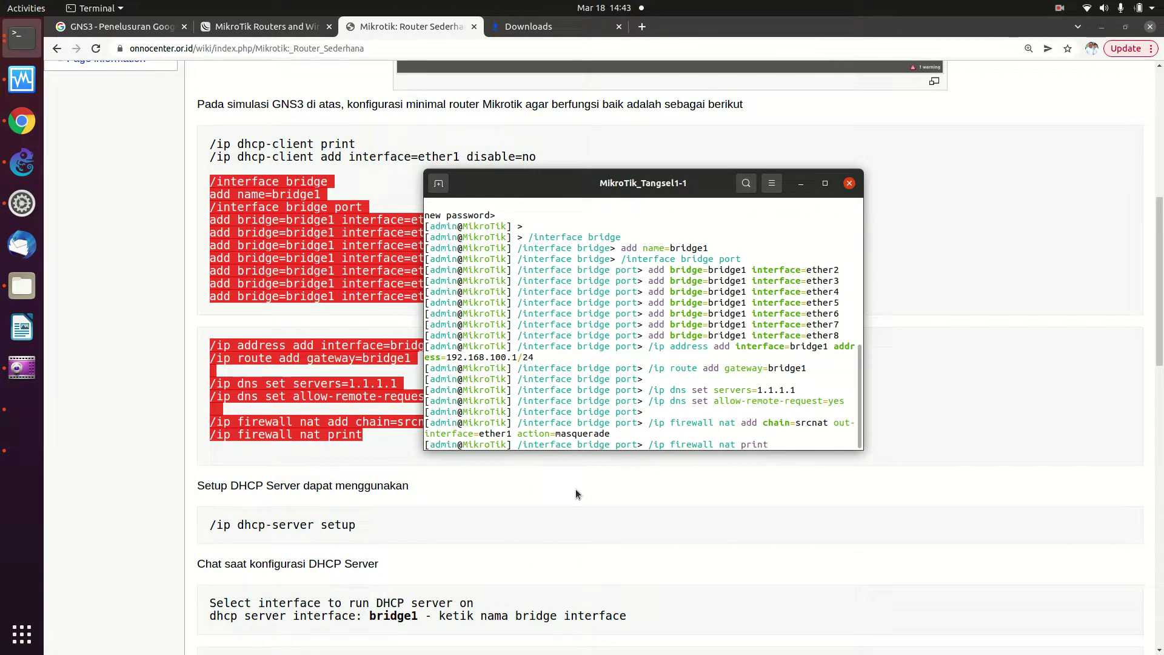
key("Return")
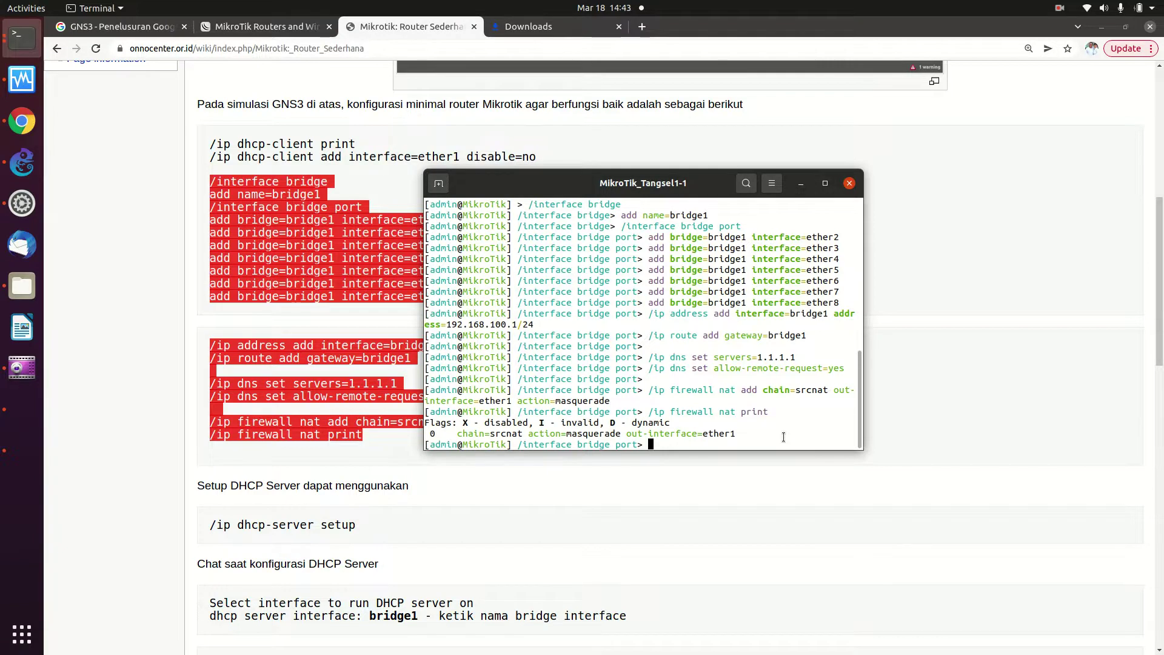
left_click(736, 544)
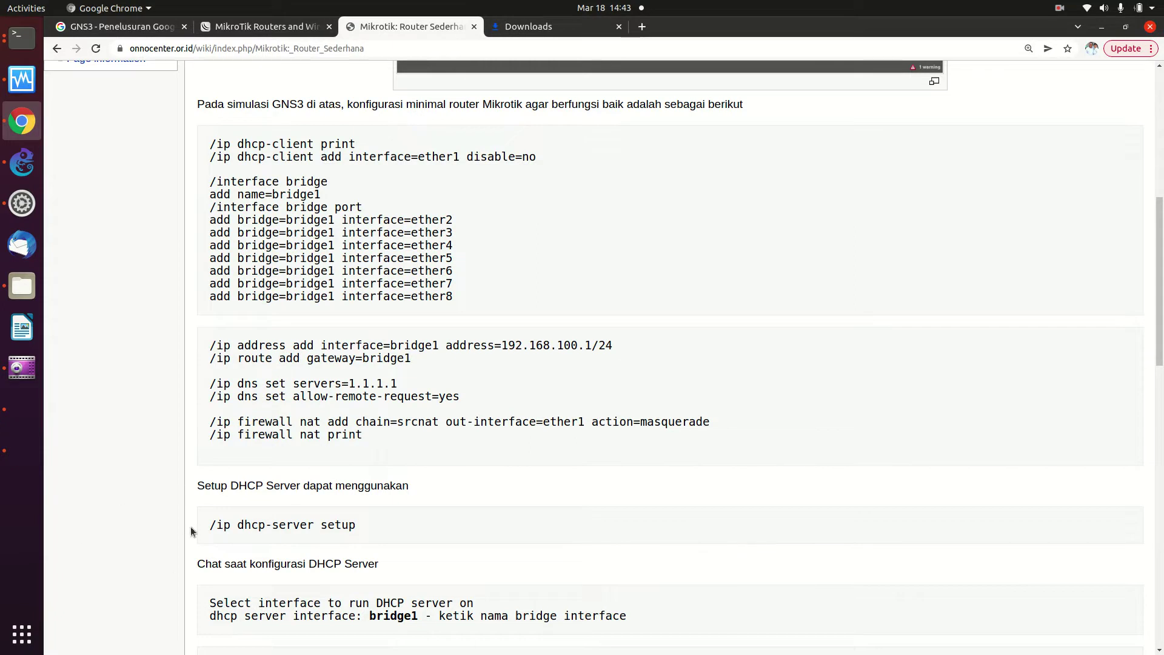
Copy /ip dhcp-server setup from the wiki and run it in the MikroTik console
left_click_drag(209, 525, 359, 536)
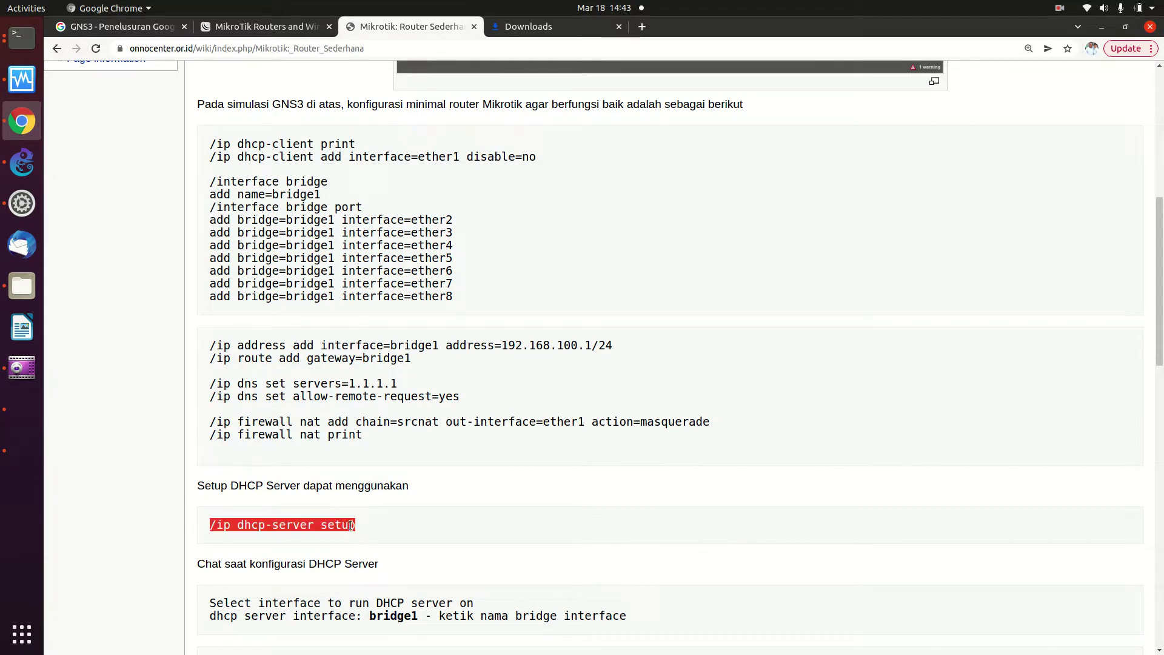
right_click(343, 517)
left_click(355, 526)
left_click(22, 37)
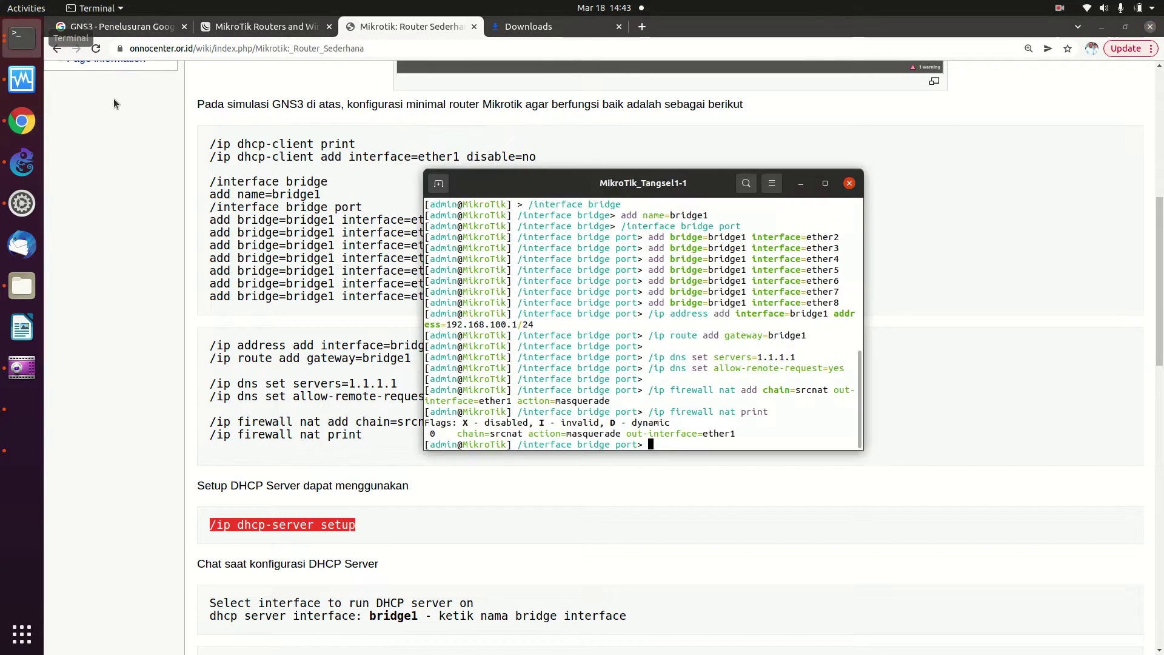
right_click(660, 447)
left_click(678, 489)
key("Return")
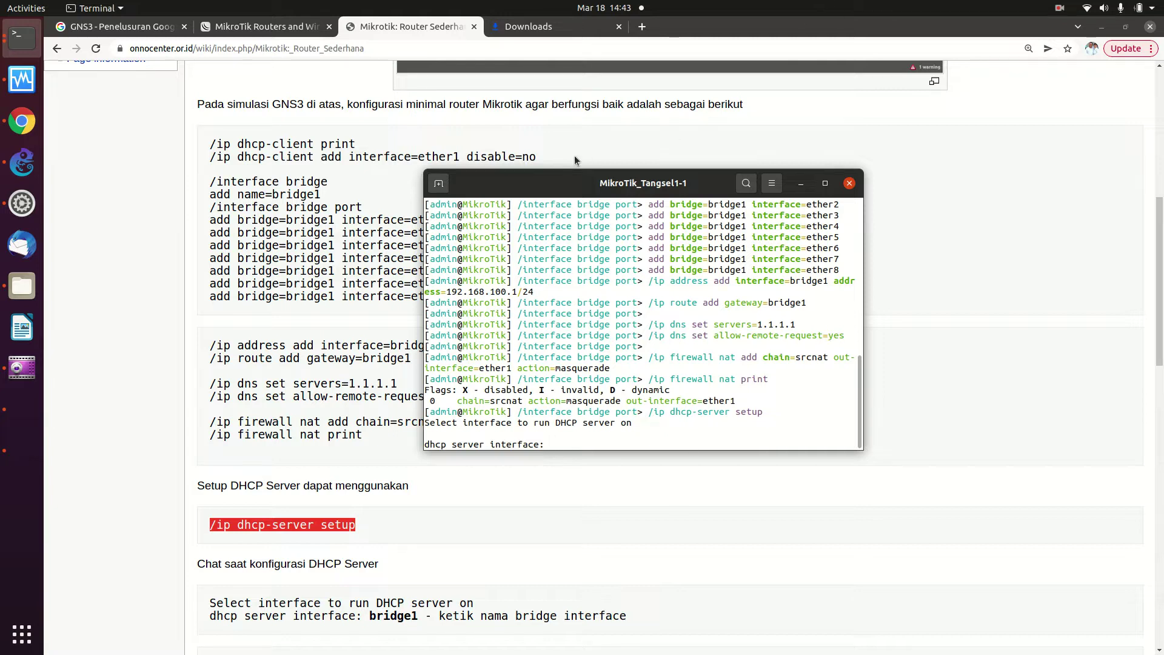
Choose bridge1 as the DHCP interface, accepting 192.168.100.0/24 and gateway 192.168.100.1
type("bridge1")
key("Return")
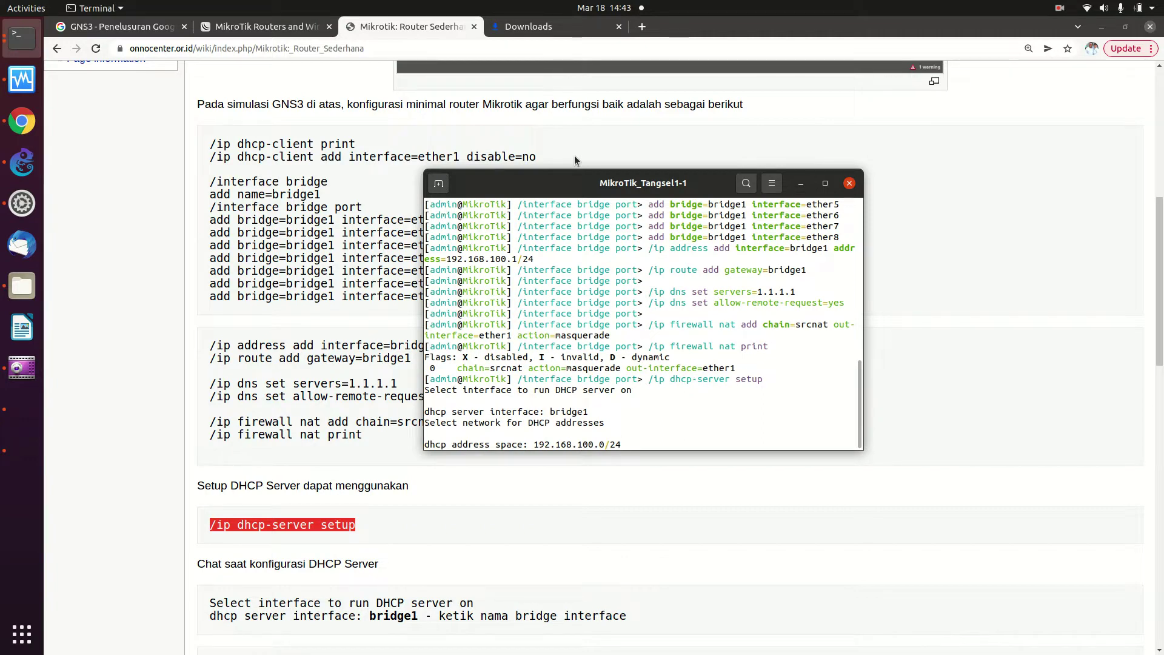
key("Return")
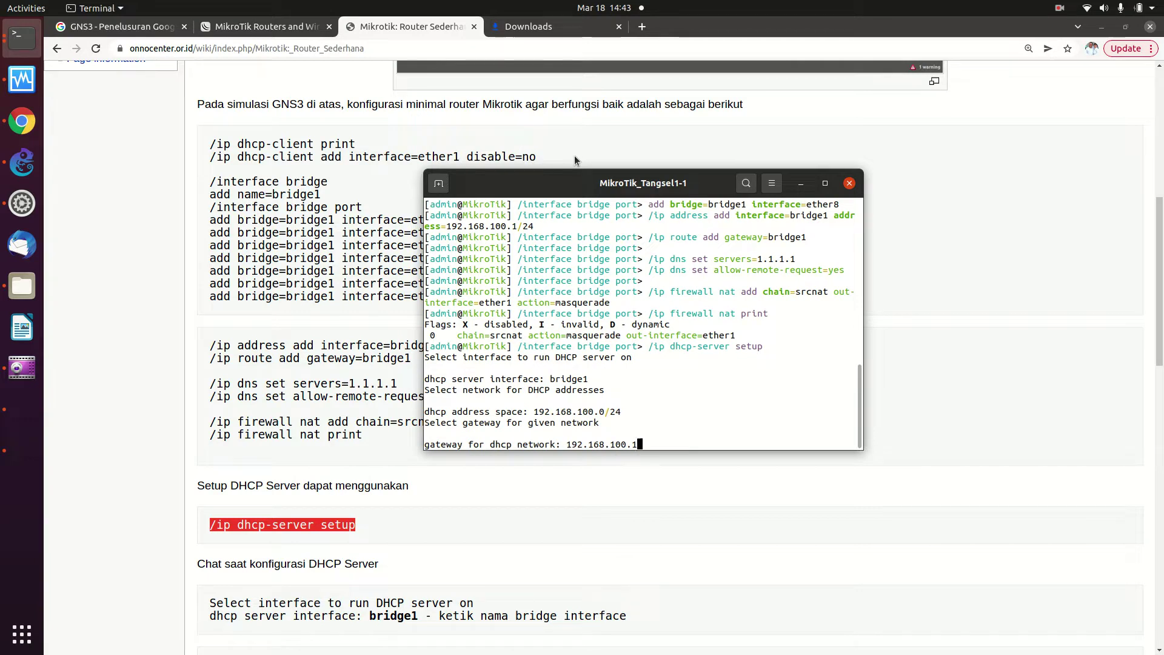
left_click_drag(580, 191, 816, 183)
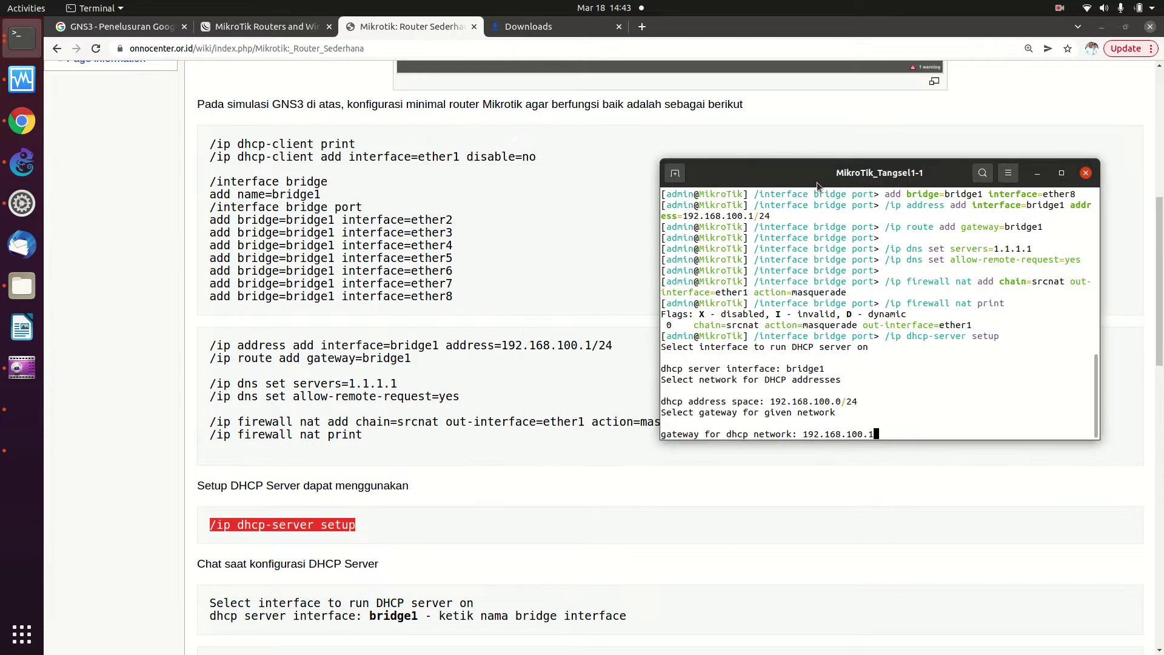
key("Return")
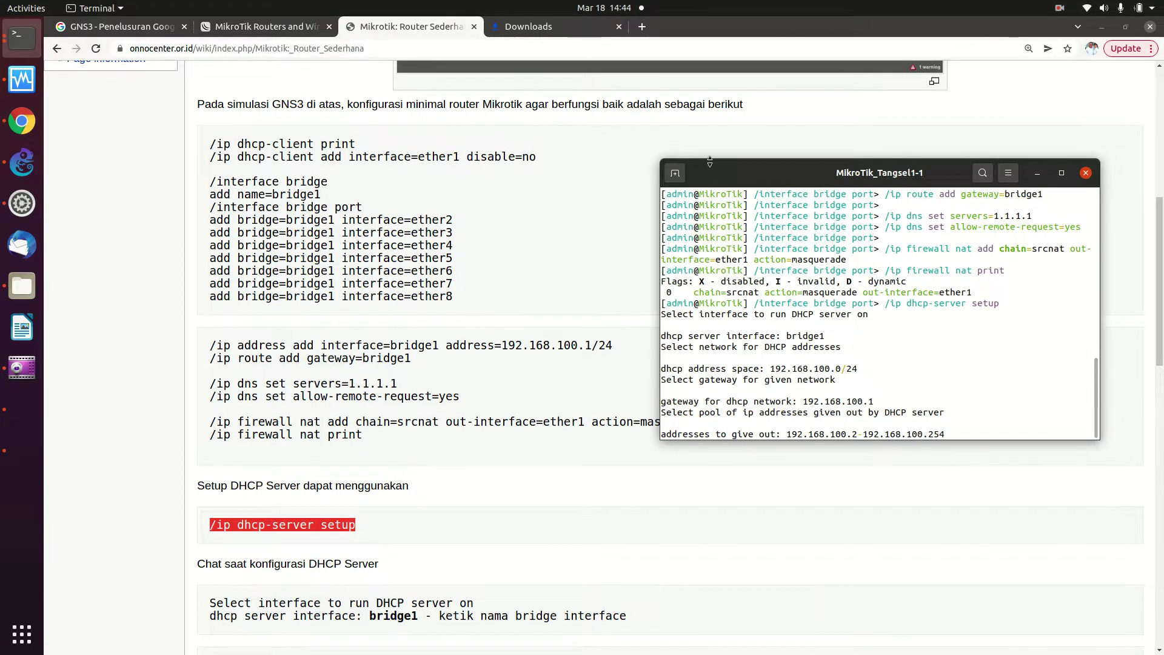
left_click_drag(732, 168, 535, 123)
Set the pool to 192.168.100.100-192.168.100.200, accept DNS 192.168.122.1 and 10m leases
key("Left")
key("Left")
key("Left")
key("Left")
key("Left")
key("Left")
key("Left")
key("Left")
key("Left")
key("Left")
key("Left")
key("Left")
key("Left")
key("Left")
key("Left")
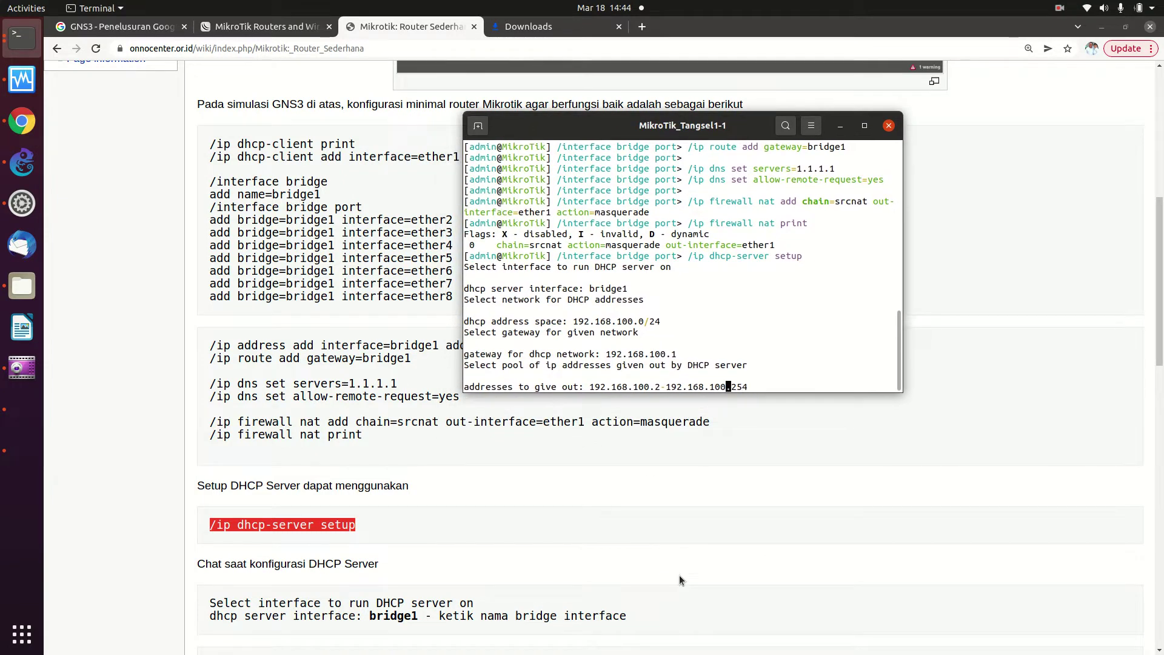
key("Left")
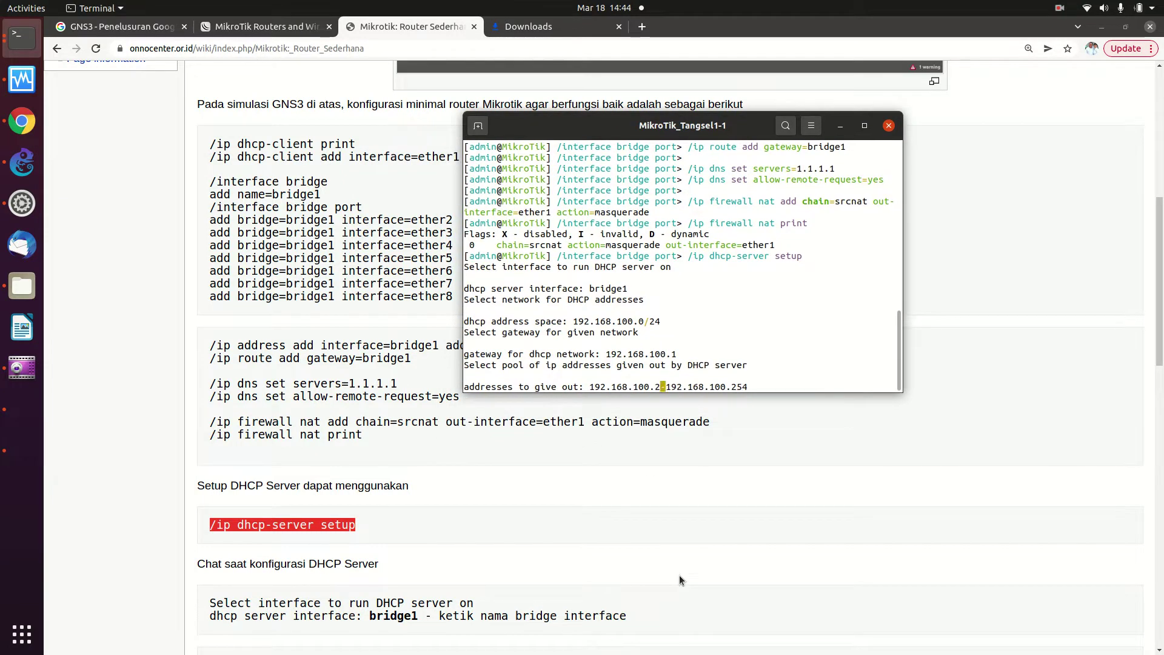
key("BackSpace")
type("100")
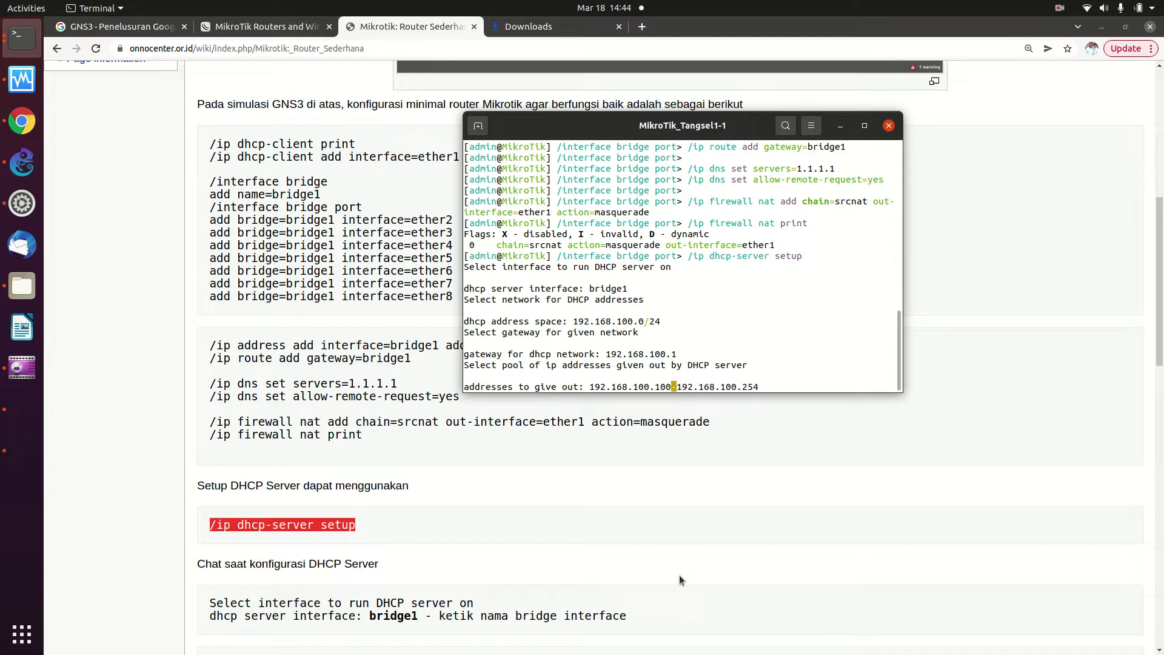
key("Right")
key("Right")
key("Right")
key("Right")
key("Right")
key("Right")
key("Right")
key("Right")
key("Right")
key("Right")
key("Right")
key("Right")
key("Right")
key("Right")
key("Right")
key("Right")
key("BackSpace")
key("BackSpace")
type("00")
key("Return")
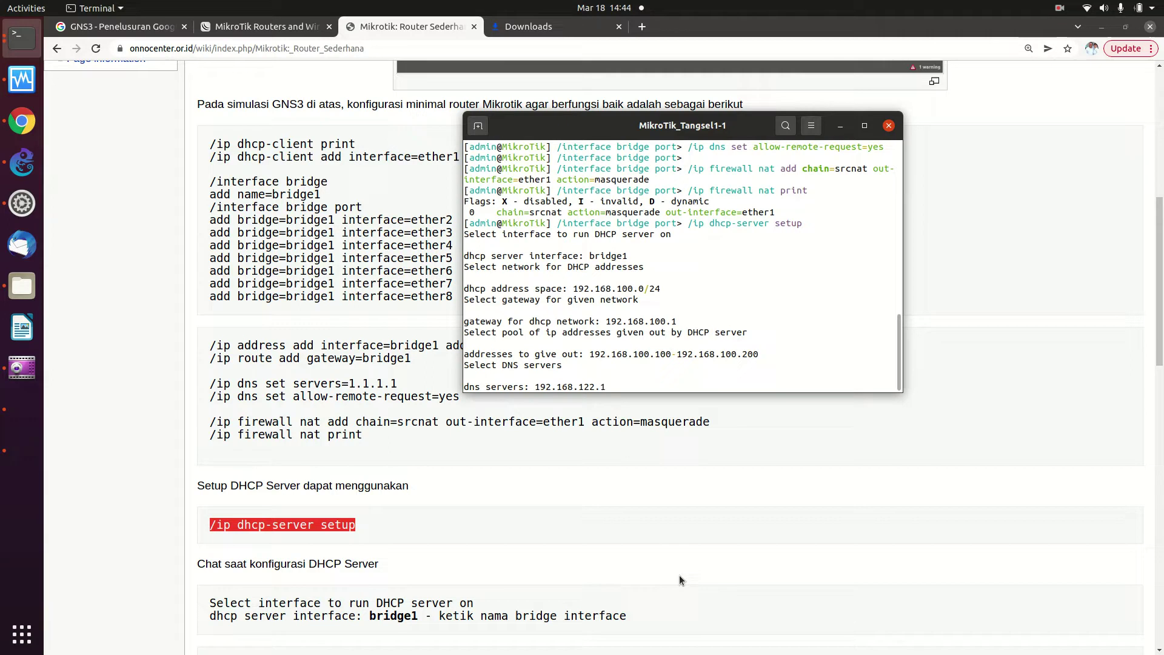
key("Return")
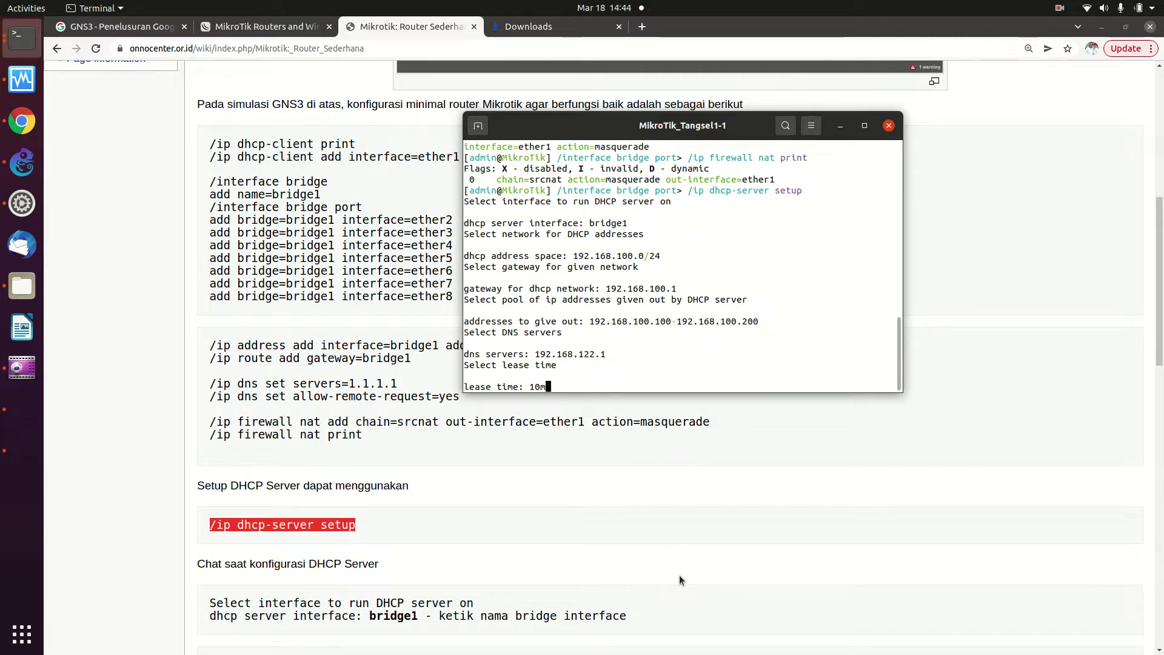
key("Return")
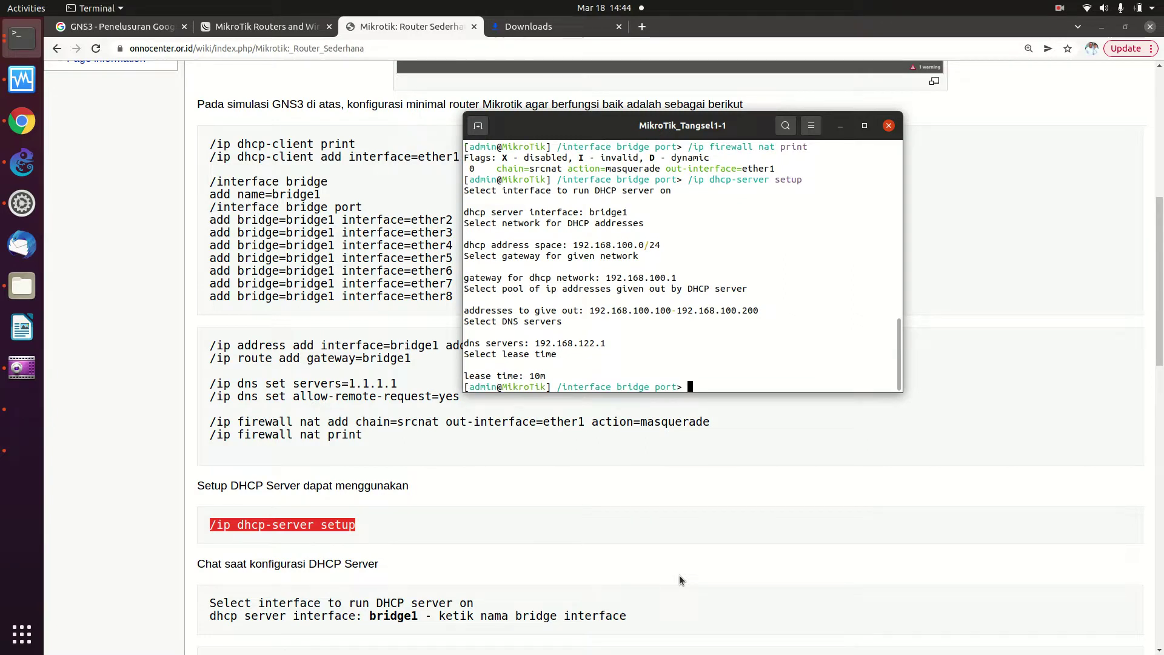
Log in to the Kali virtual machine with the user's password
left_click(31, 414)
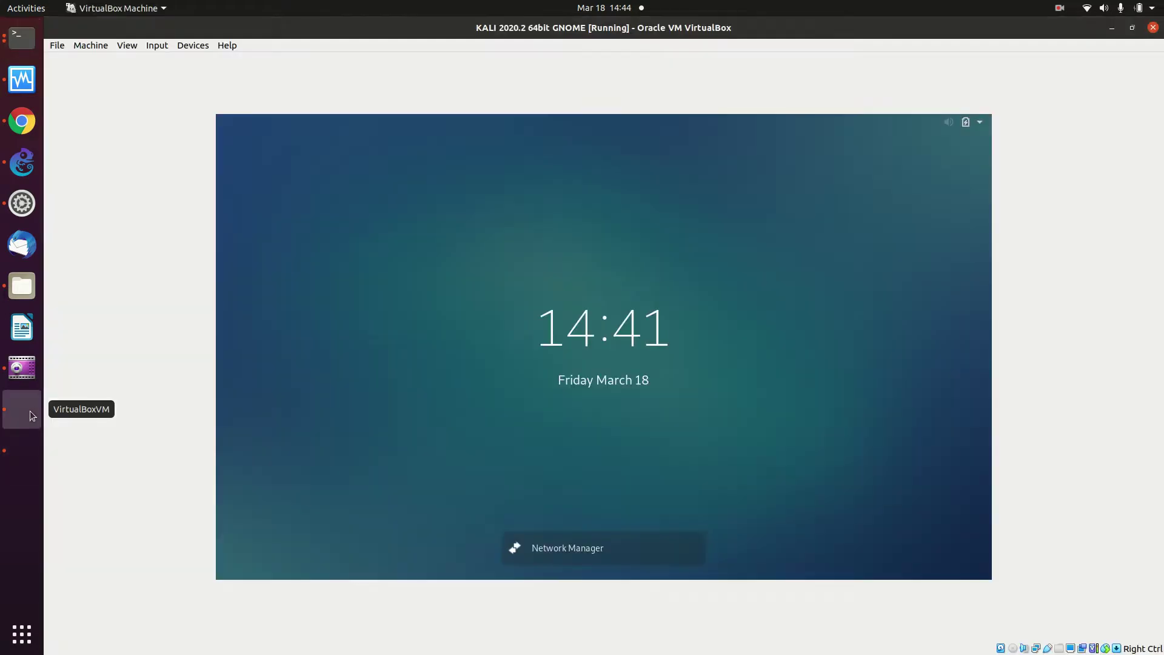
left_click(656, 346)
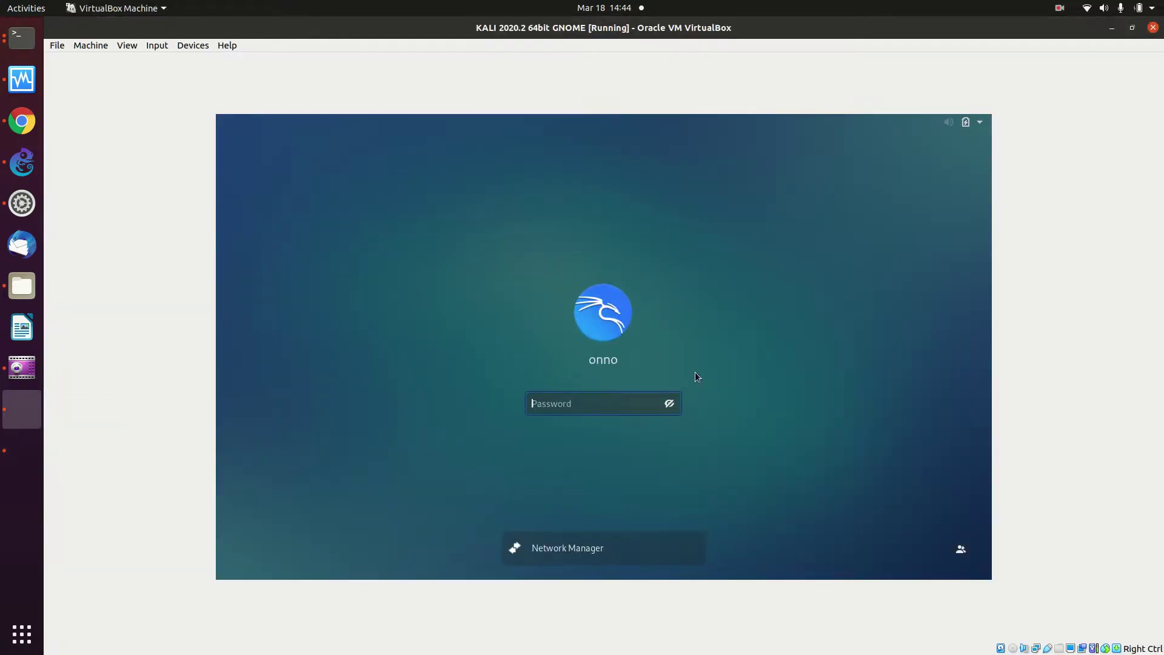
type("******")
key("Return")
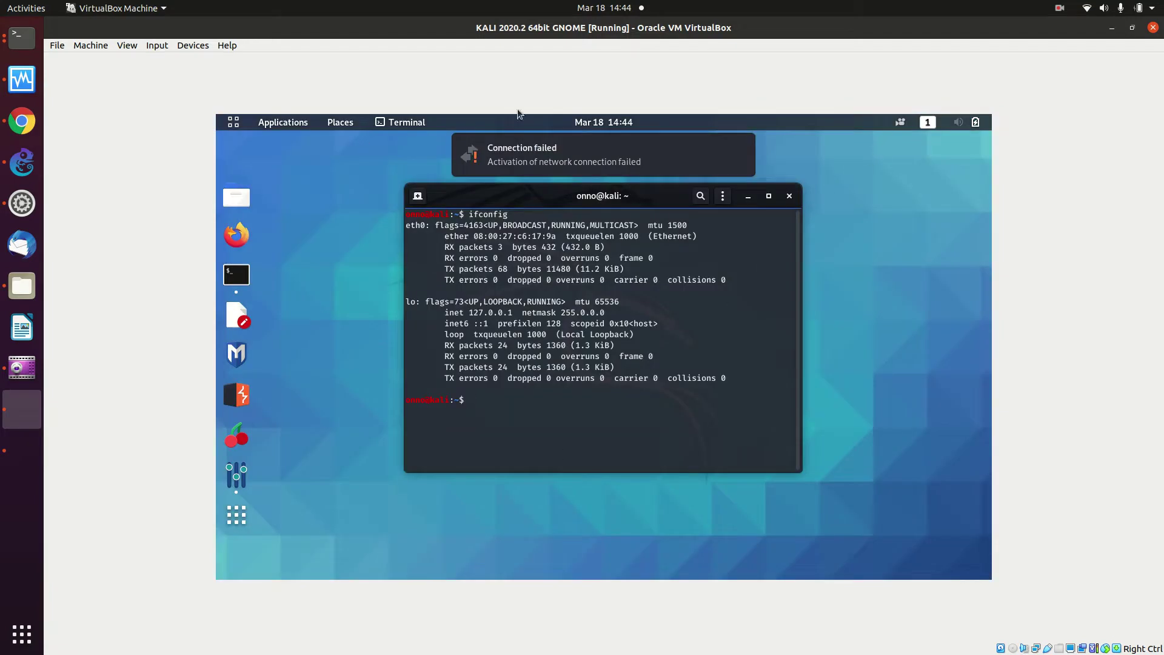
Connect Kali's wired network, confirm eth0 gets 192.168.100.200 with ifconfig, then launch Firefox ESR
left_click(944, 122)
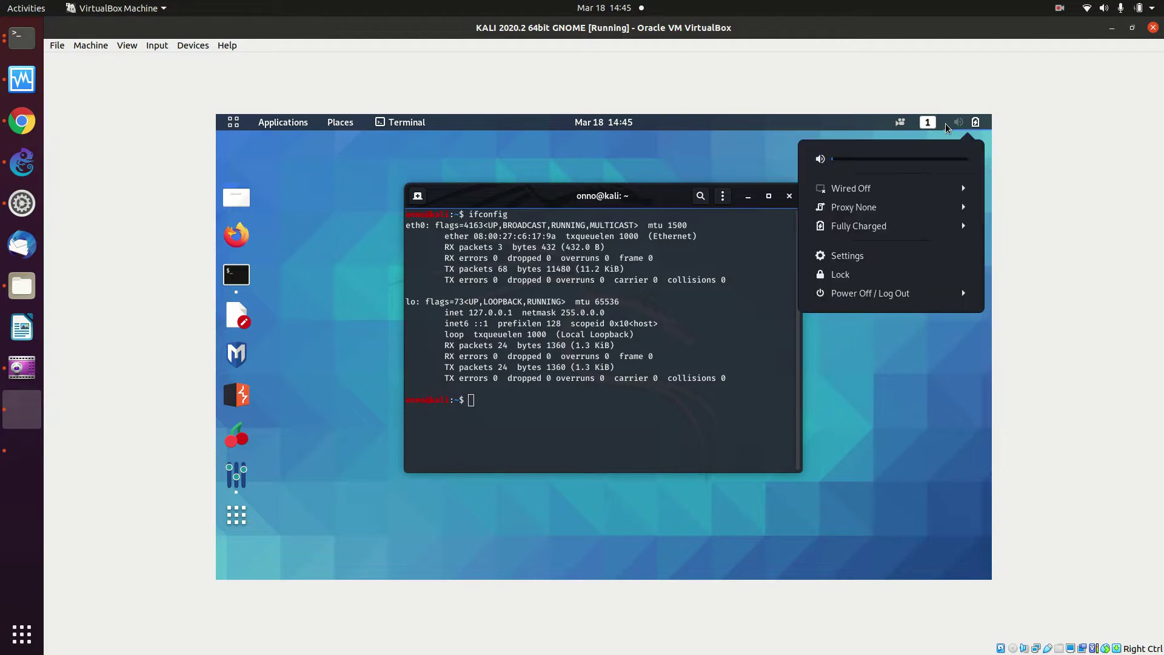
left_click(928, 195)
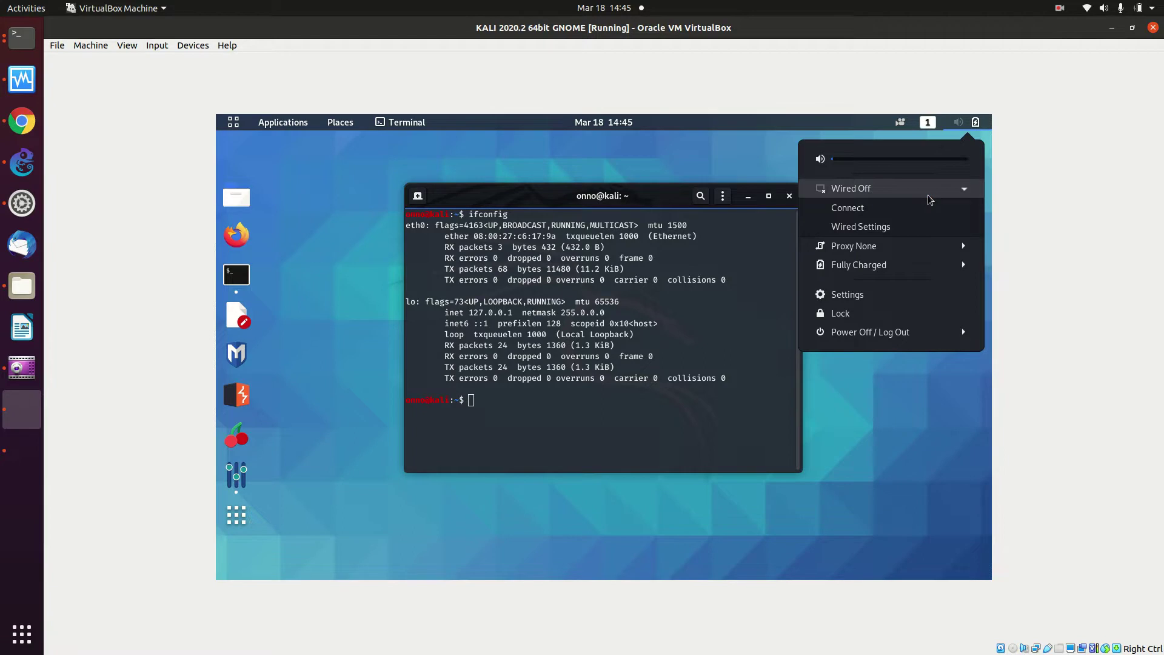
left_click(918, 208)
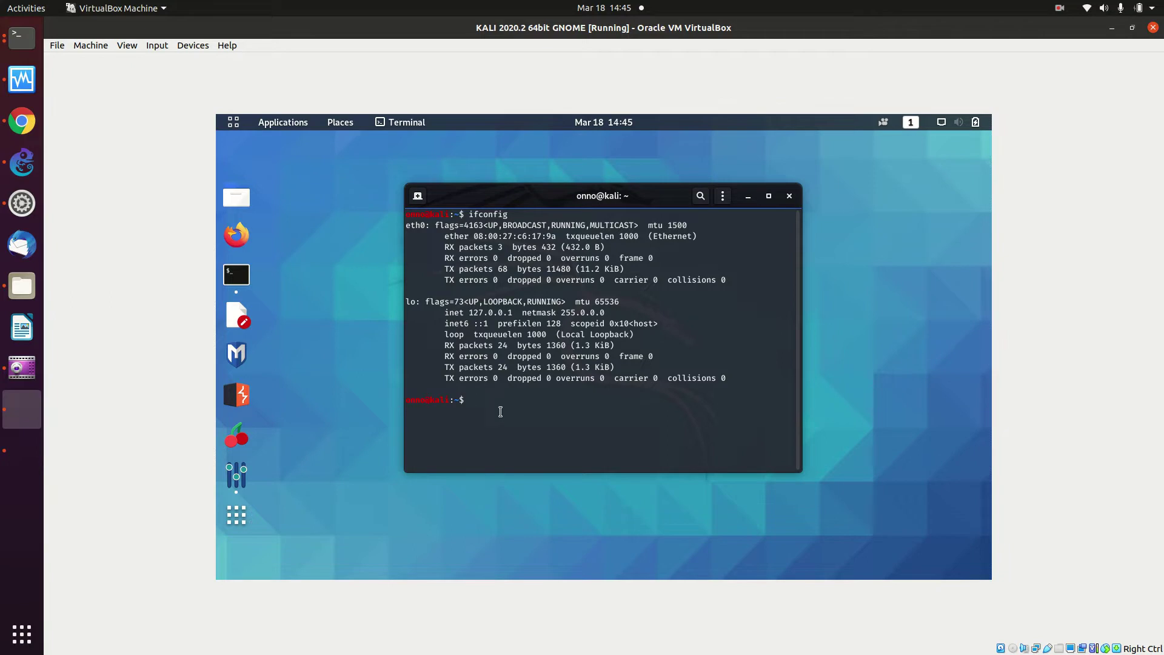
type("ifconfig")
key("Return")
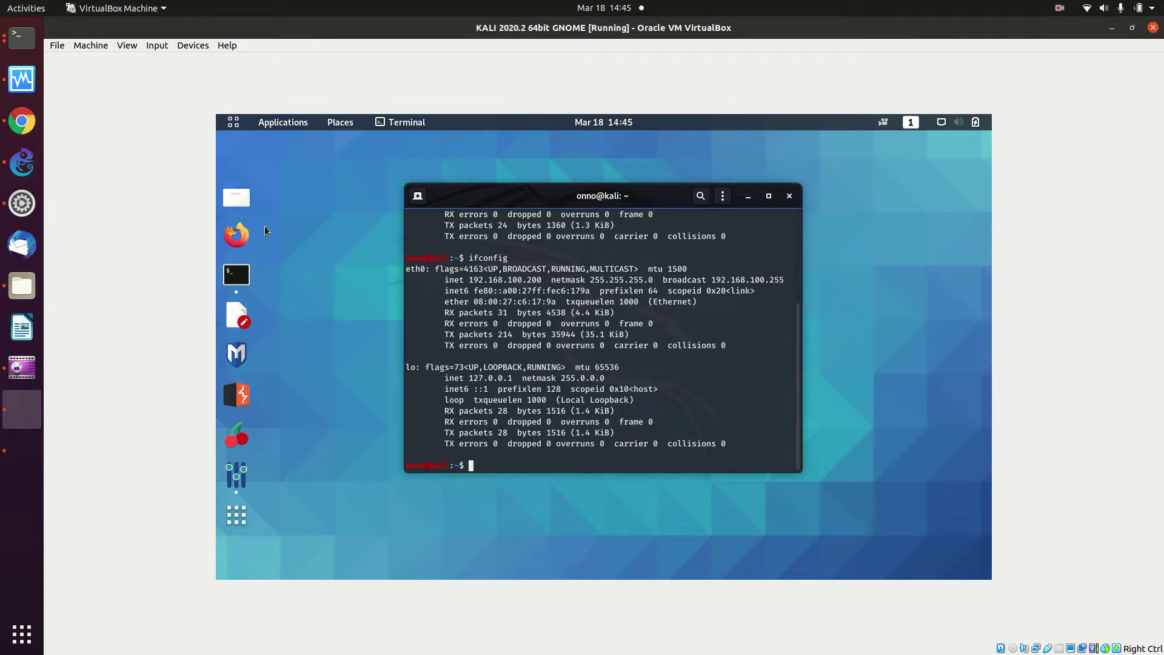
left_click(239, 234)
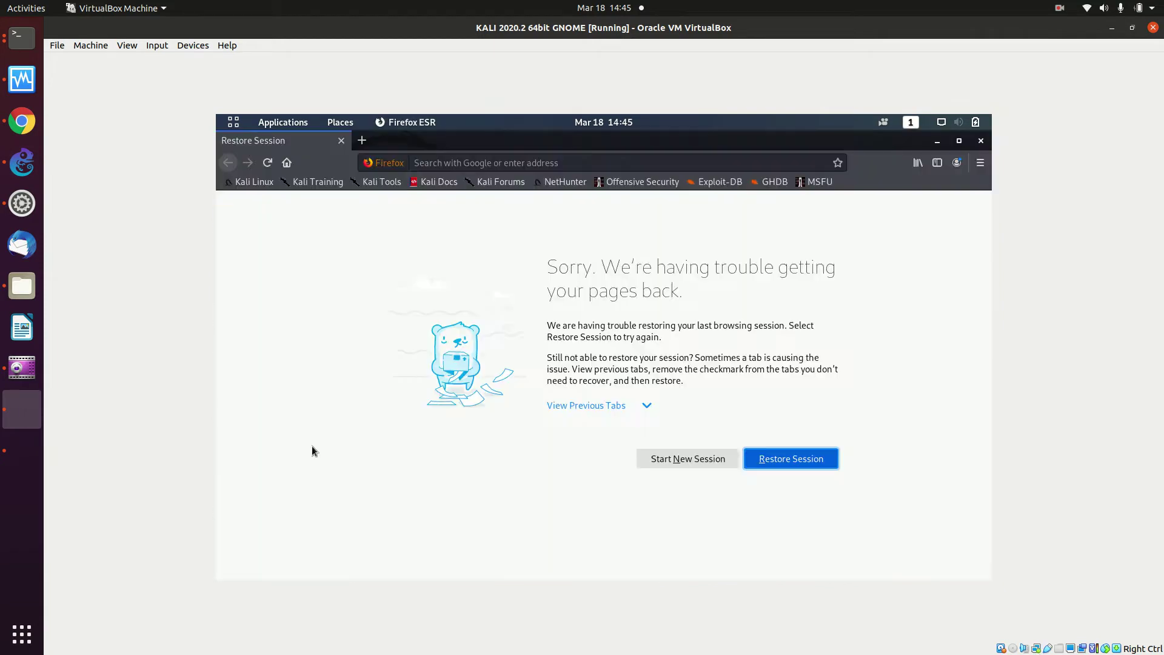
Test browsing by opening Kali Docs and the Kali Linux blog in a new tab
left_click(362, 141)
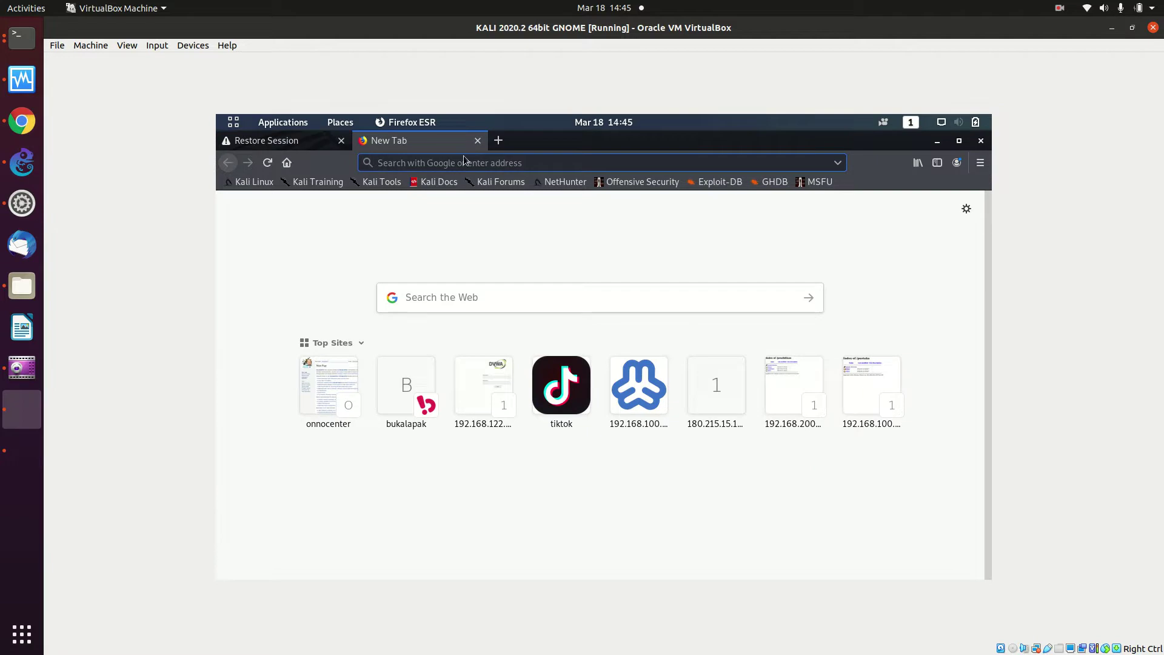
left_click(455, 181)
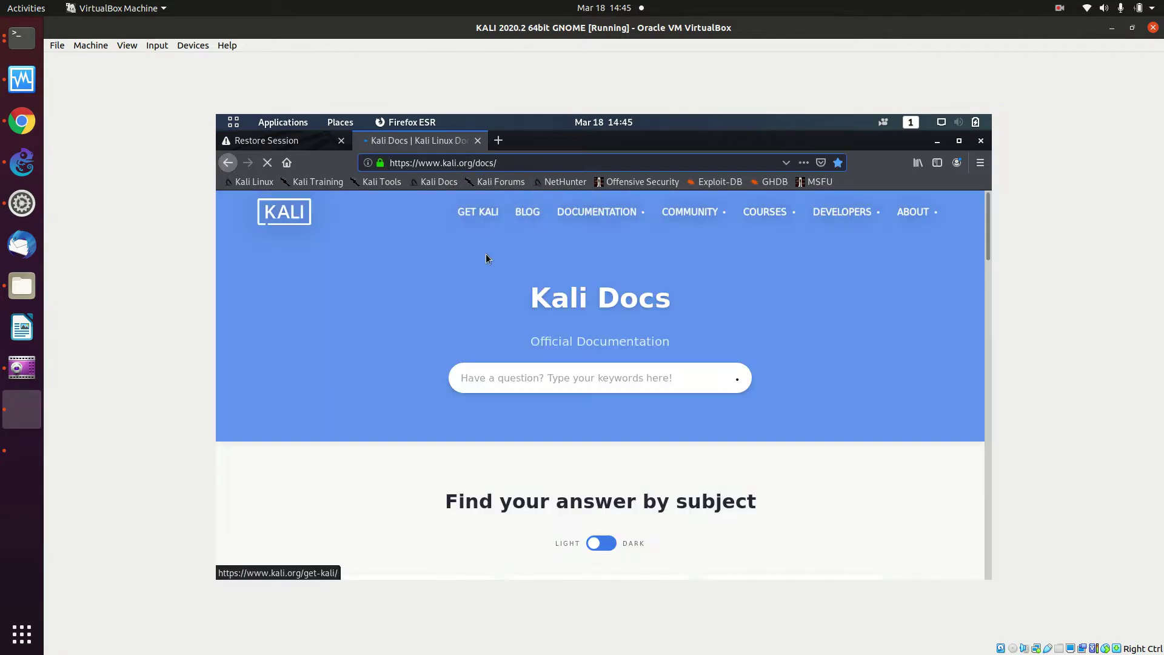
left_click(523, 214)
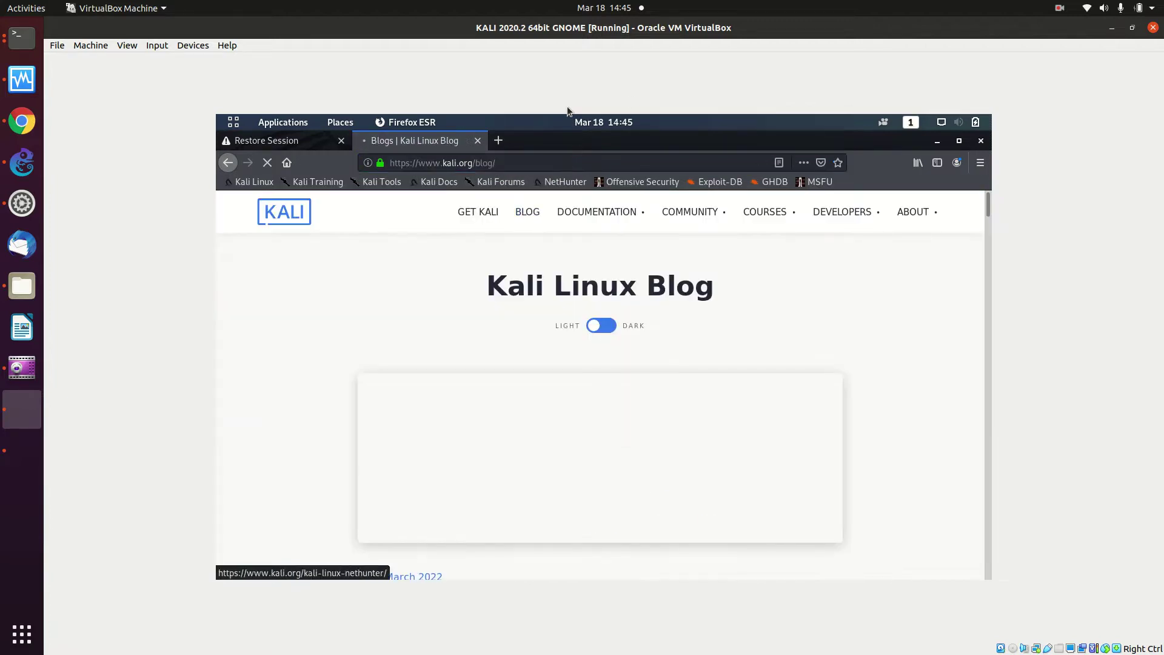
Load tangselbelajar.tangerangselatankota.go.id in a new tab, then go to its /moodle page
left_click(498, 141)
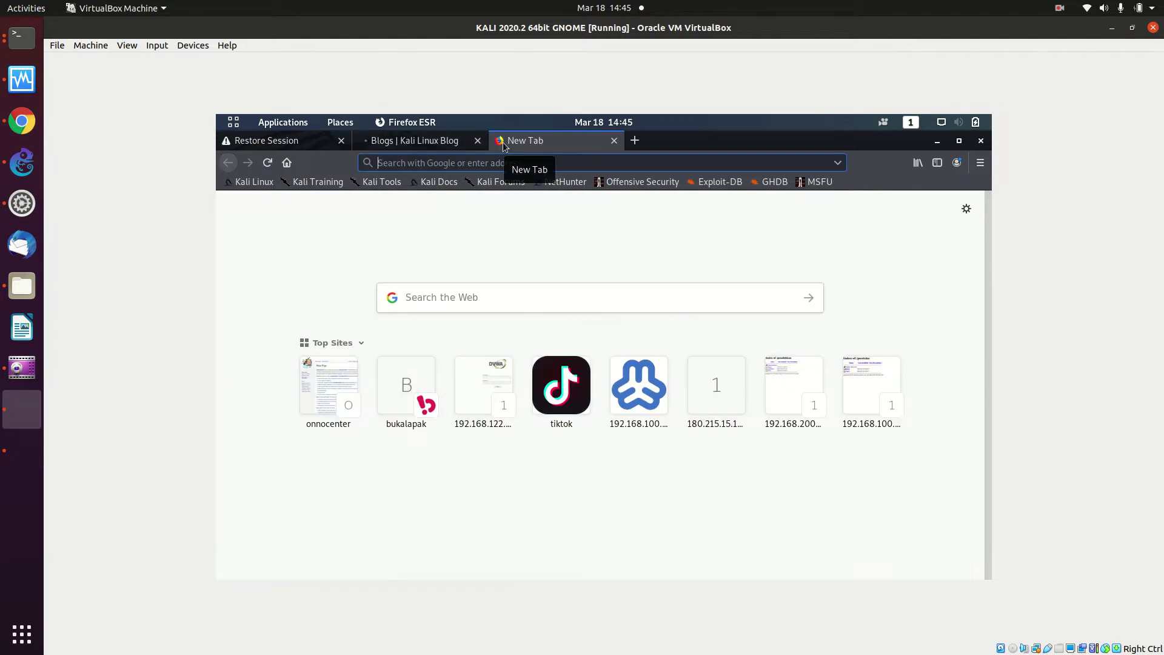
type("tan")
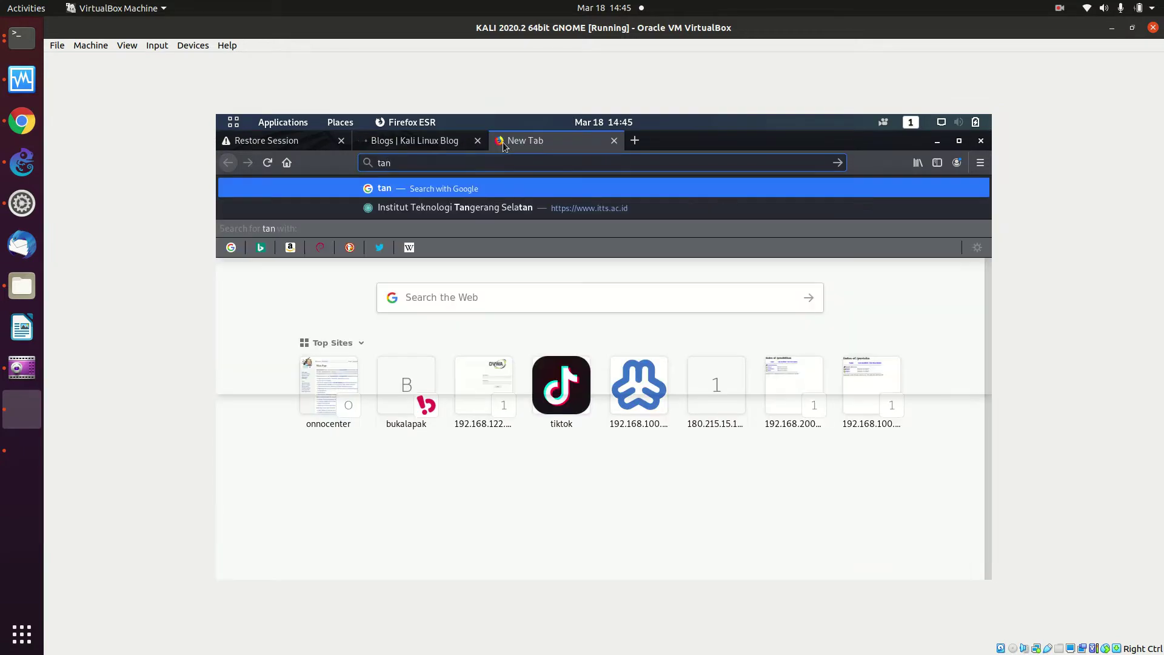
type("gselbel")
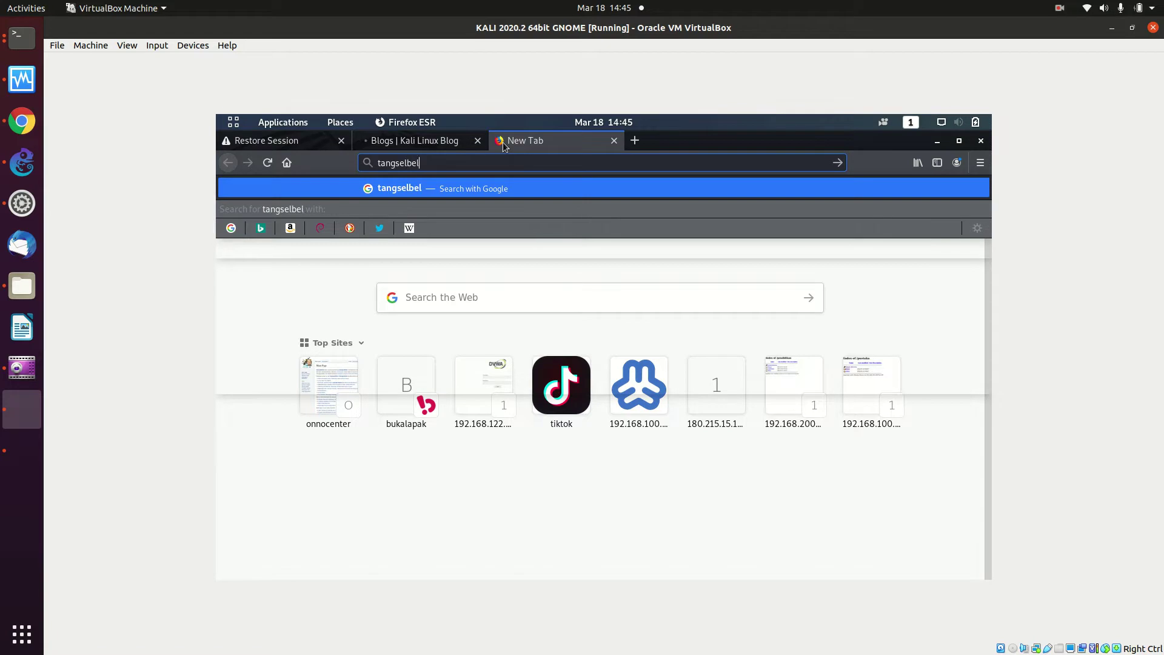
type("ajar.tang")
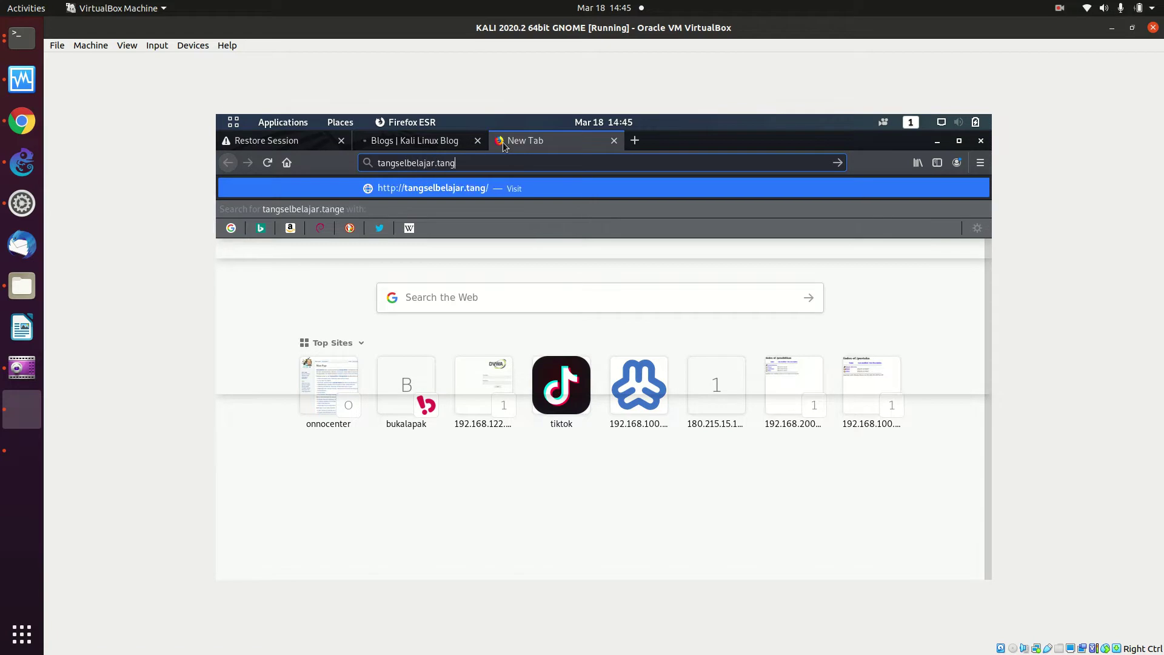
type("erangsela")
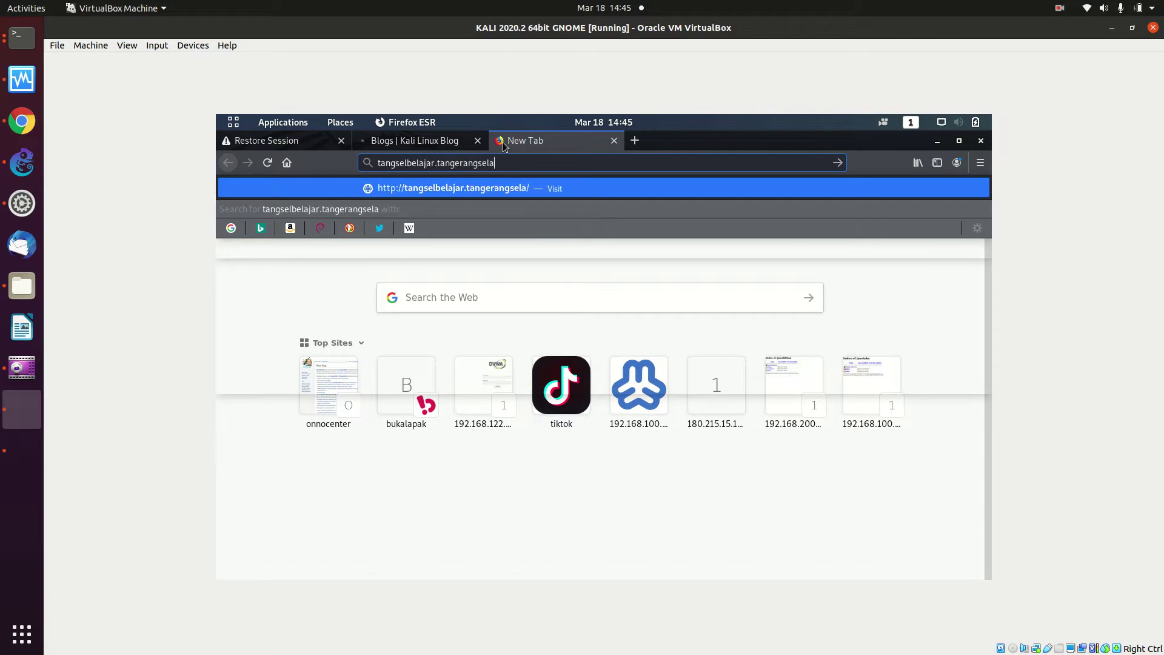
type("tankota.go.id")
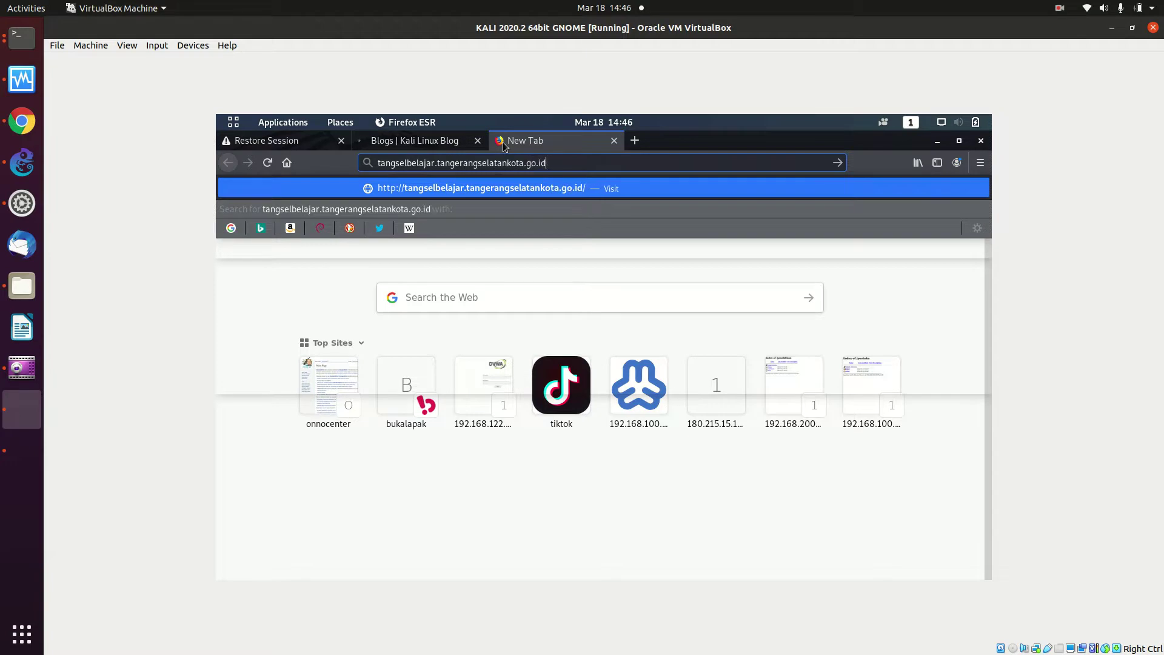
key("Return")
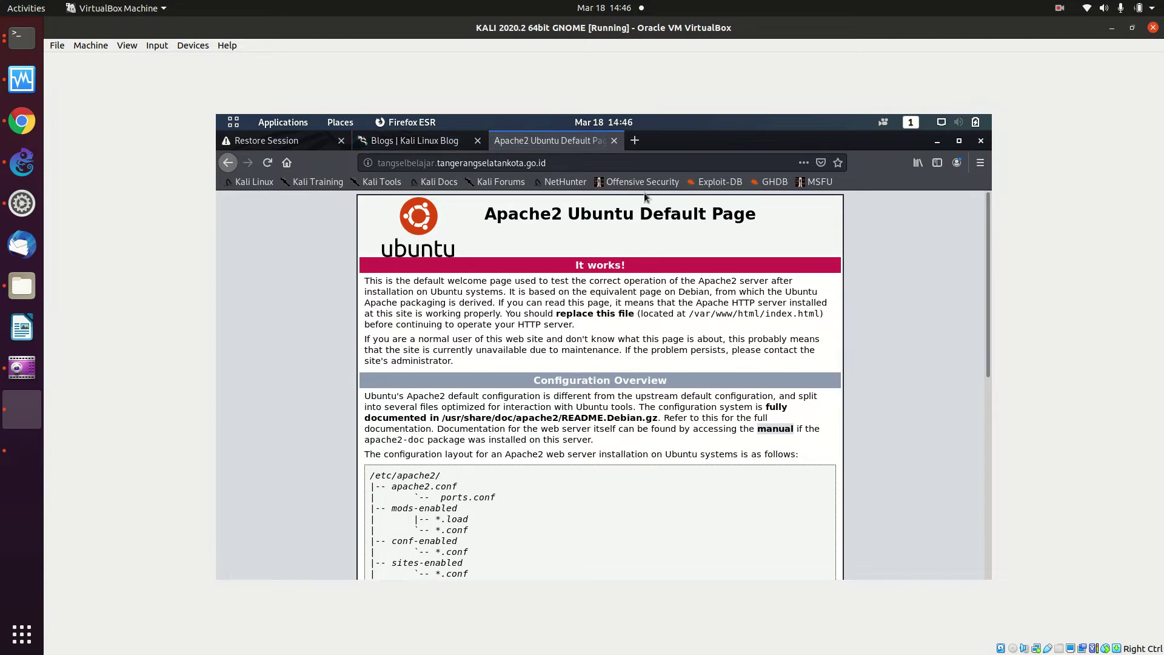
left_click(584, 160)
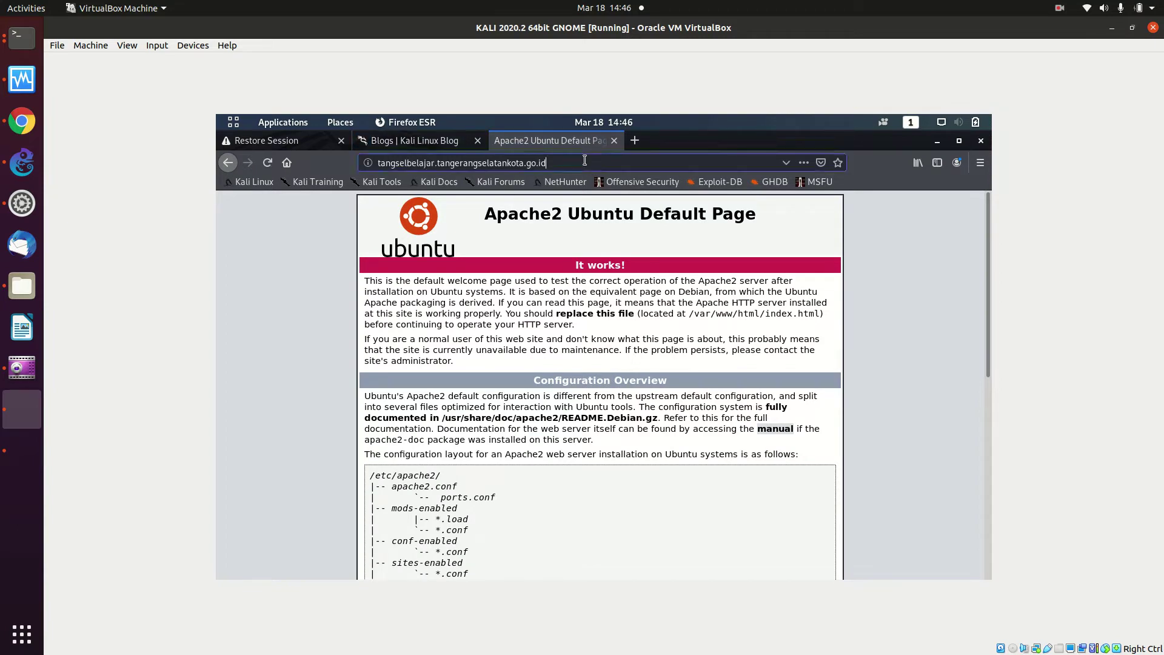
type("/")
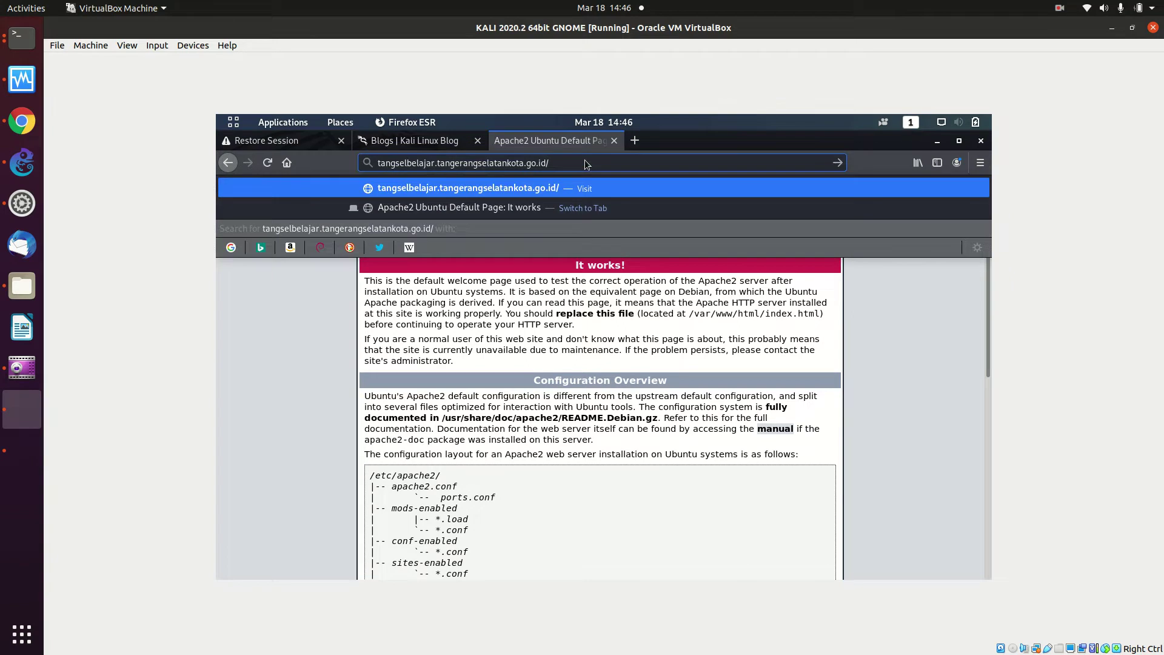
type("moodle")
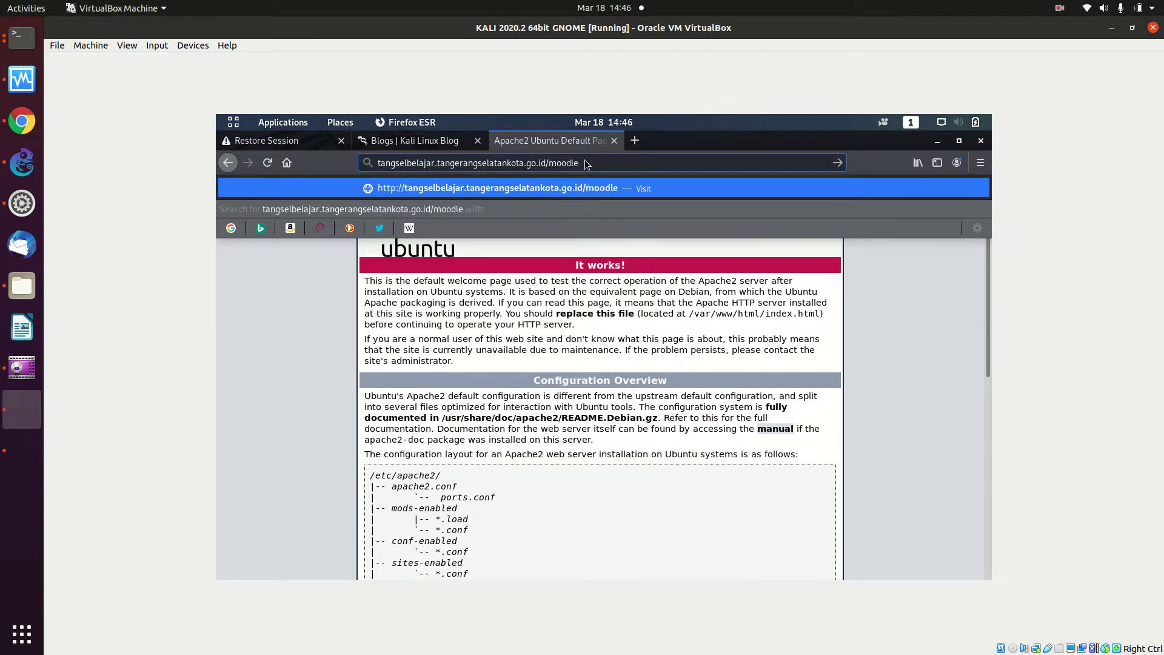
key("Return")
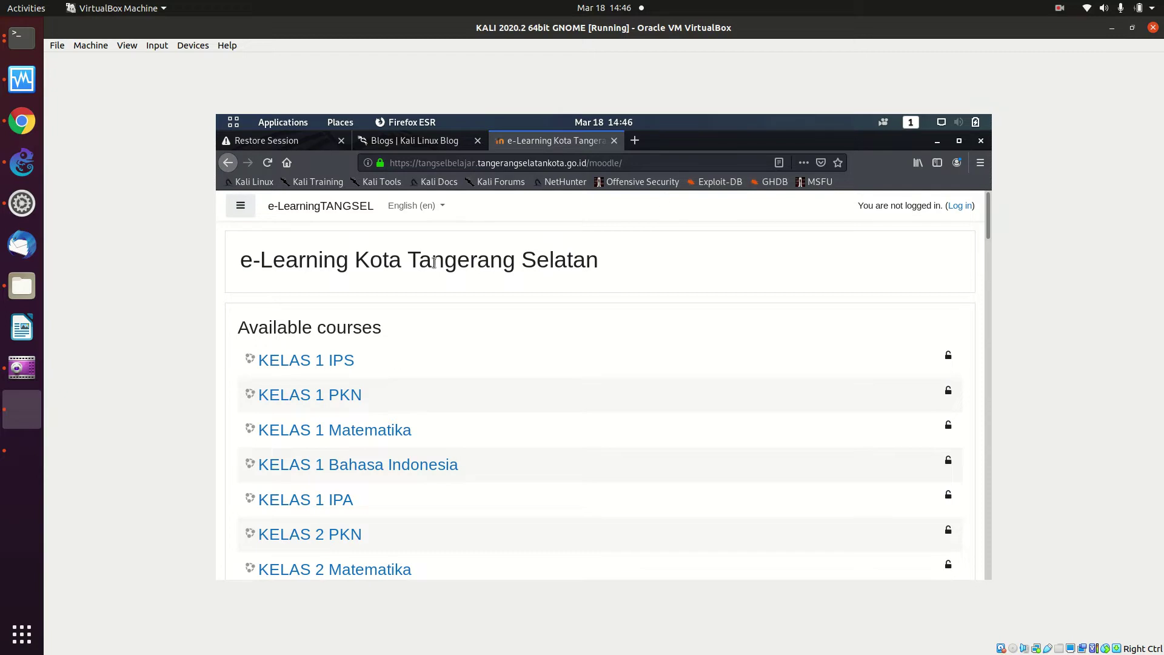
Scroll through the Moodle course list, e.g. KELAS 1 IPS and KELAS 2 Matematika, and back up
scroll(531, 294, "down", 5)
scroll(531, 297, "down", 20)
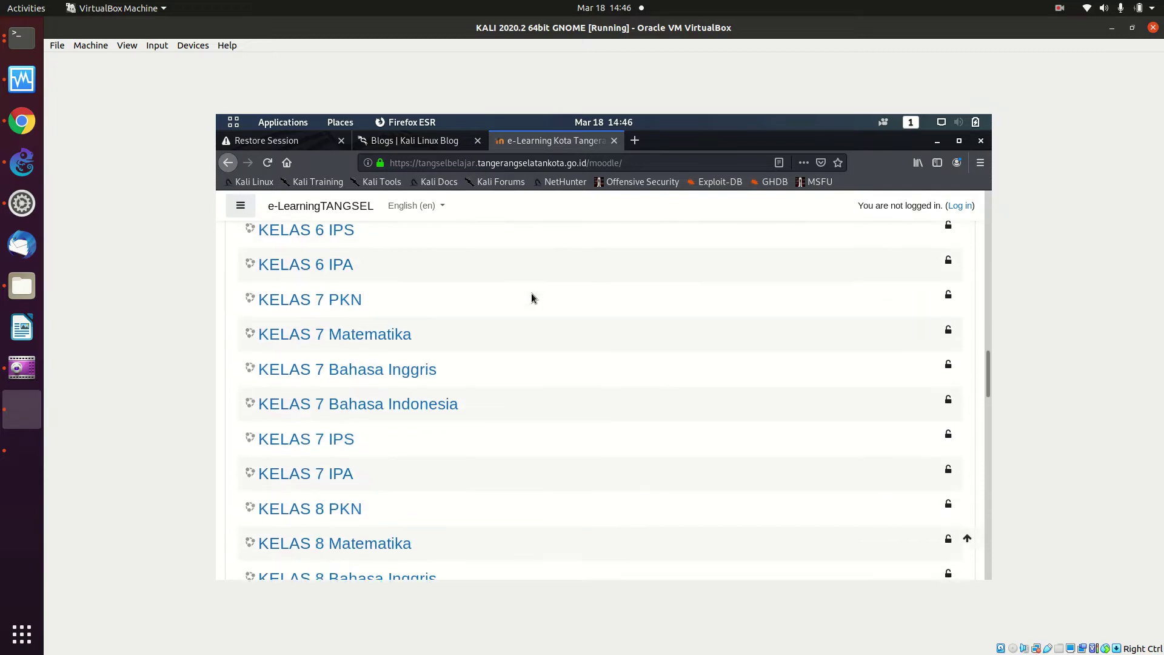
scroll(530, 297, "down", 6)
scroll(531, 297, "up", 6)
scroll(531, 293, "up", 14)
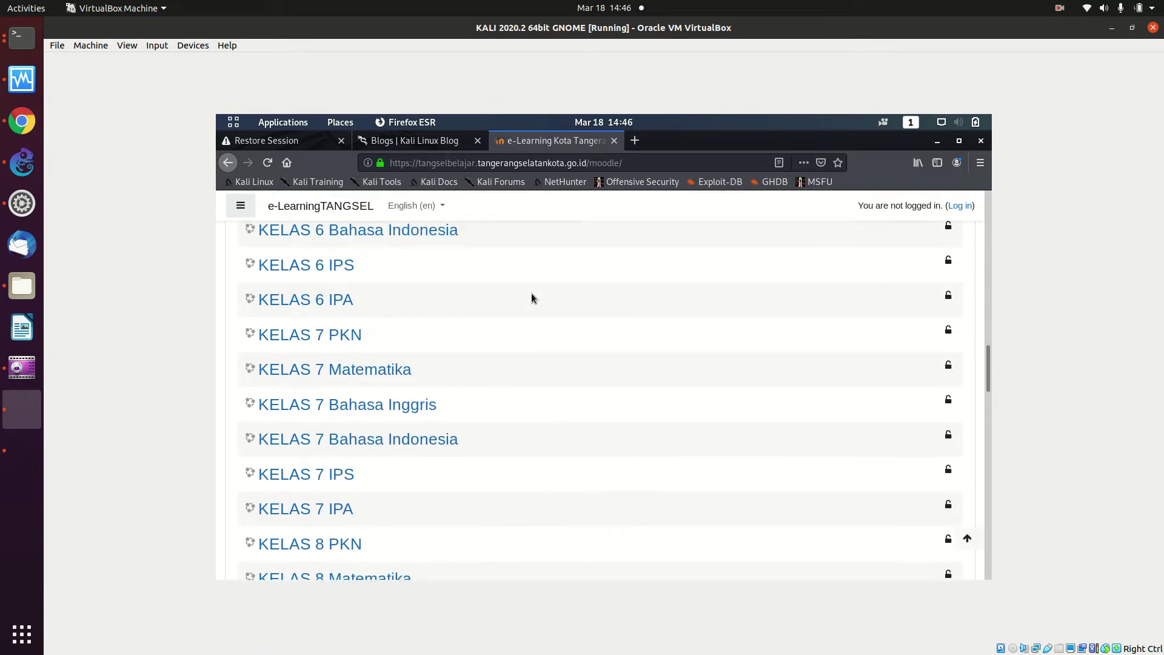
scroll(531, 292, "up", 3)
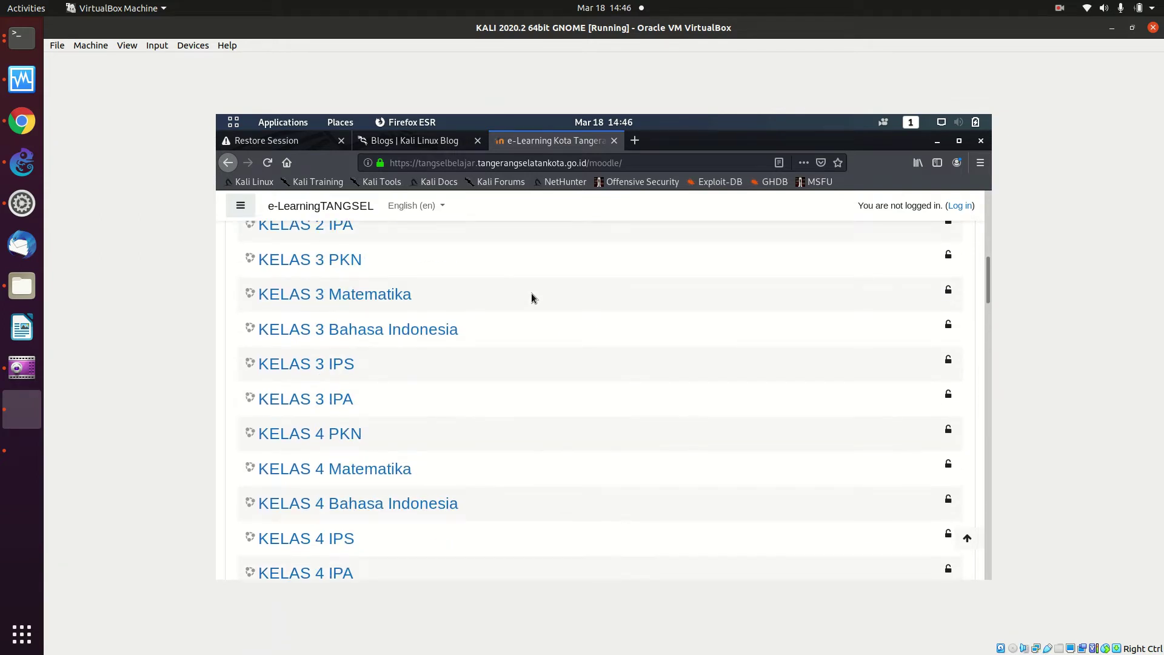
scroll(531, 297, "up", 7)
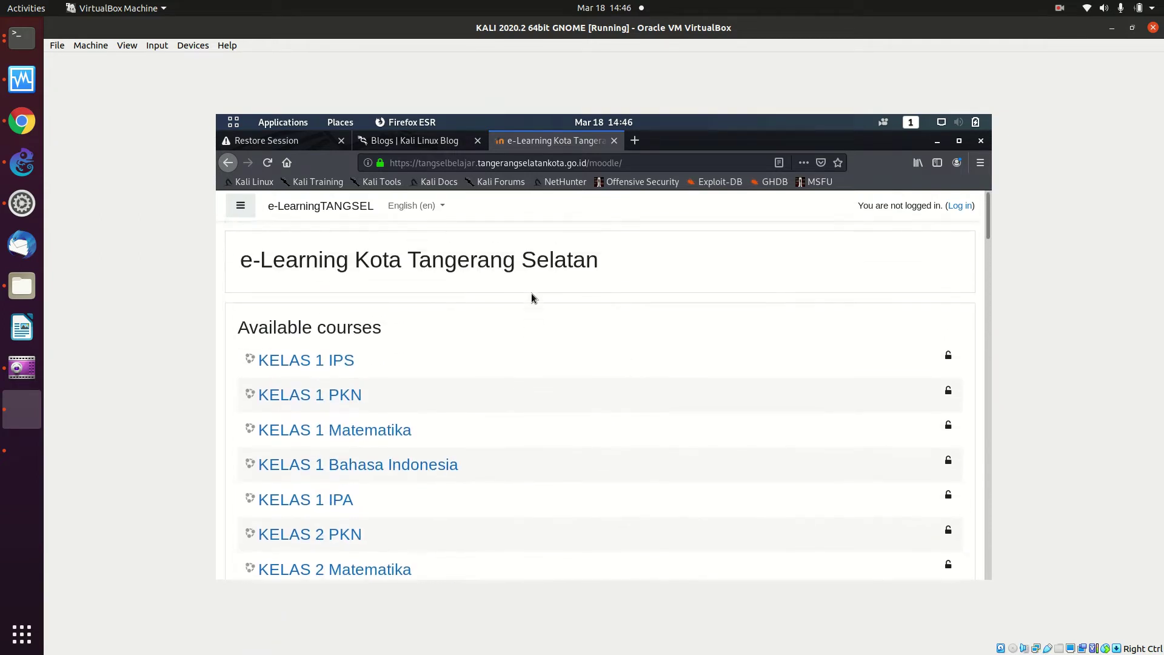
scroll(531, 297, "down", 15)
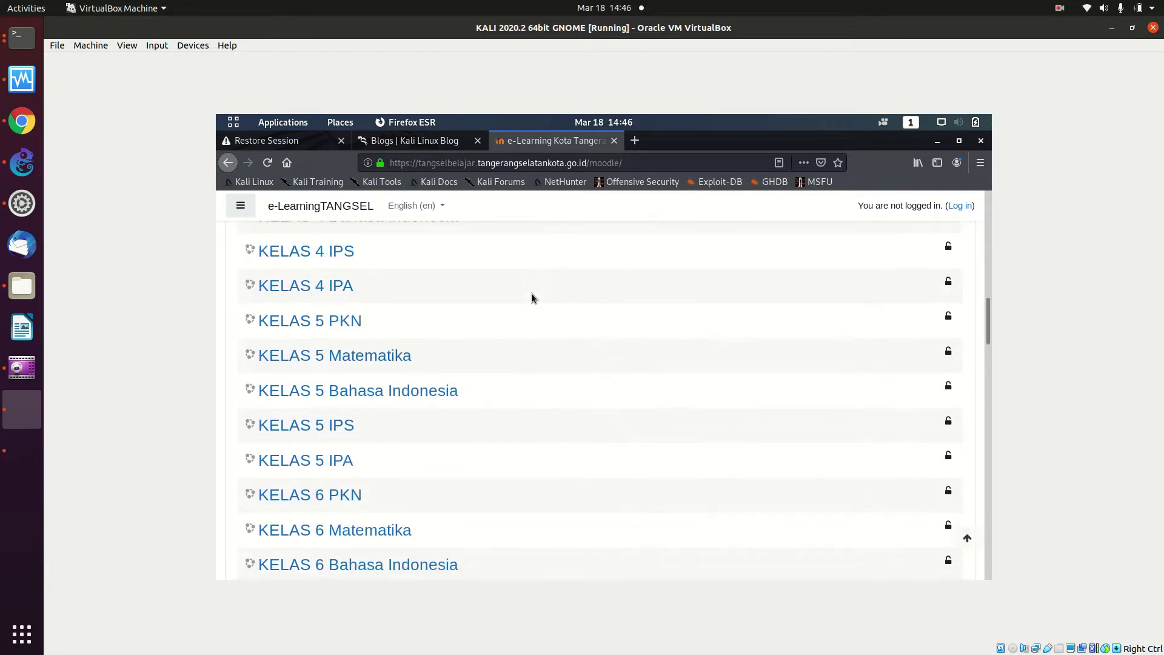
scroll(531, 297, "down", 15)
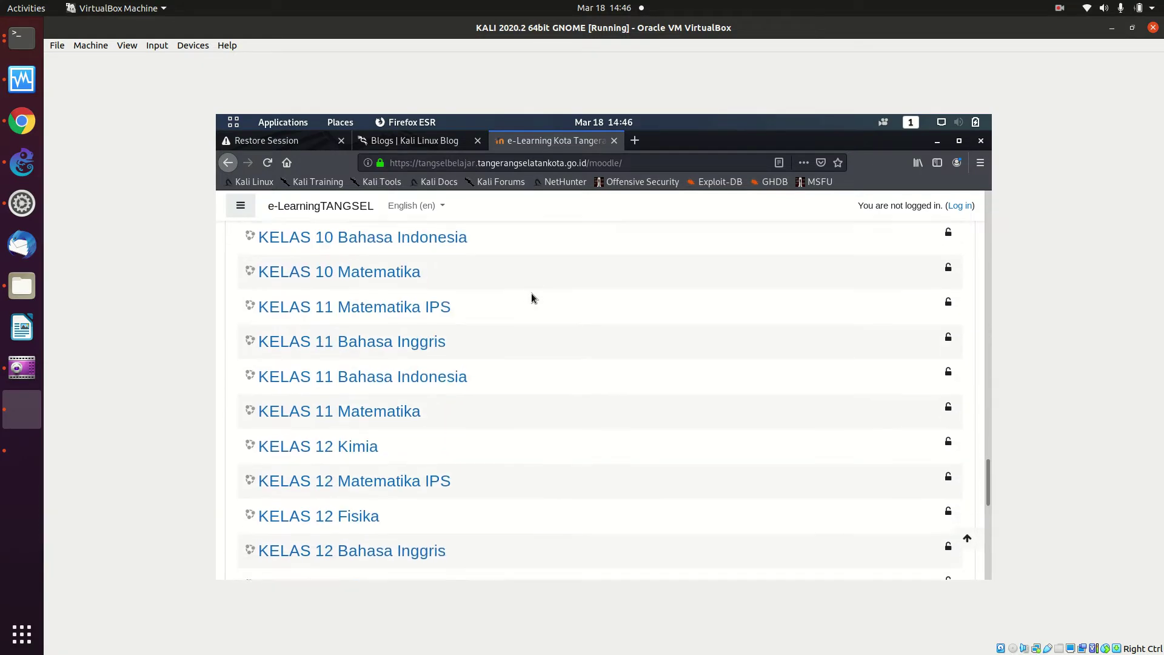
scroll(531, 297, "down", 5)
scroll(531, 297, "up", 6)
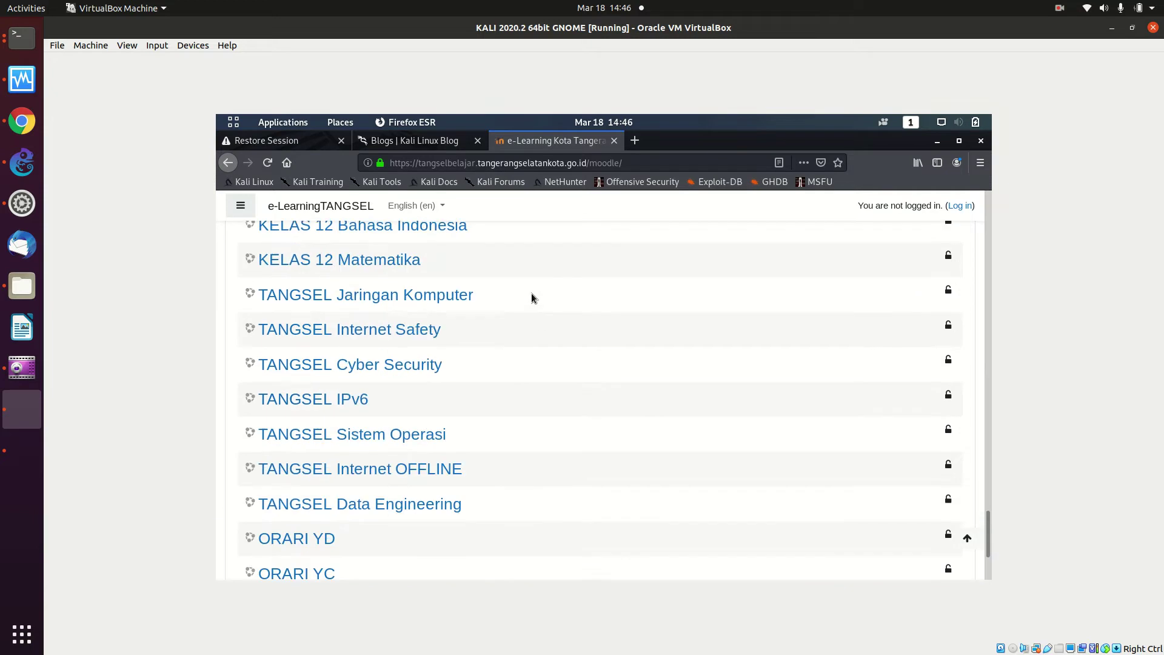
scroll(531, 295, "up", 15)
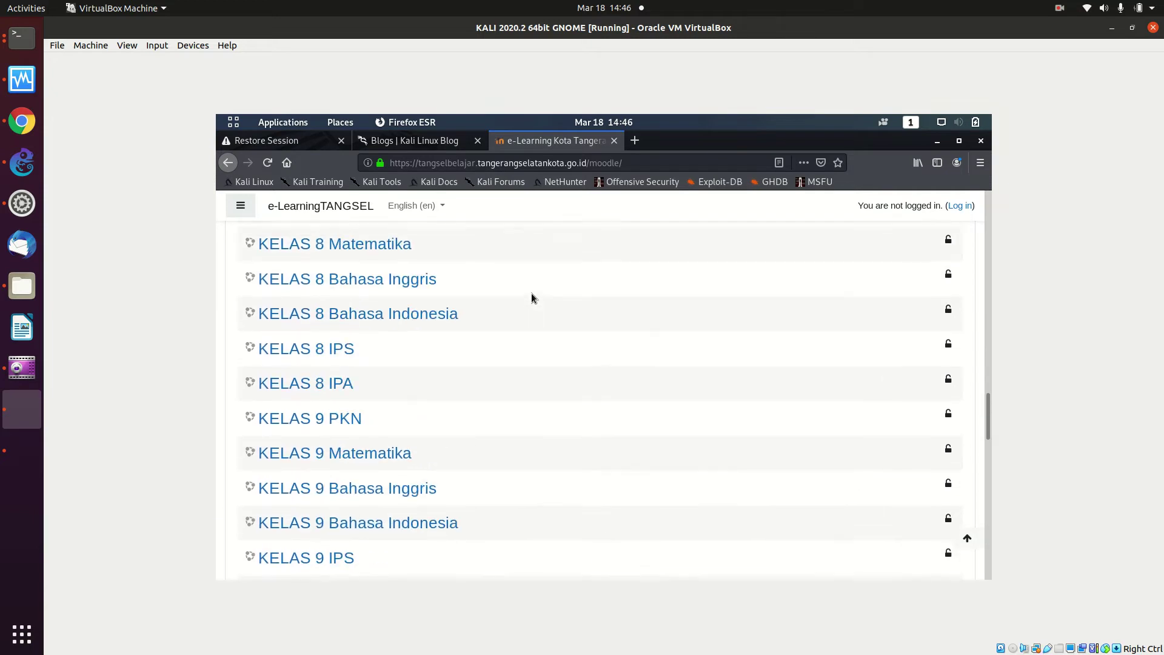
scroll(531, 295, "up", 15)
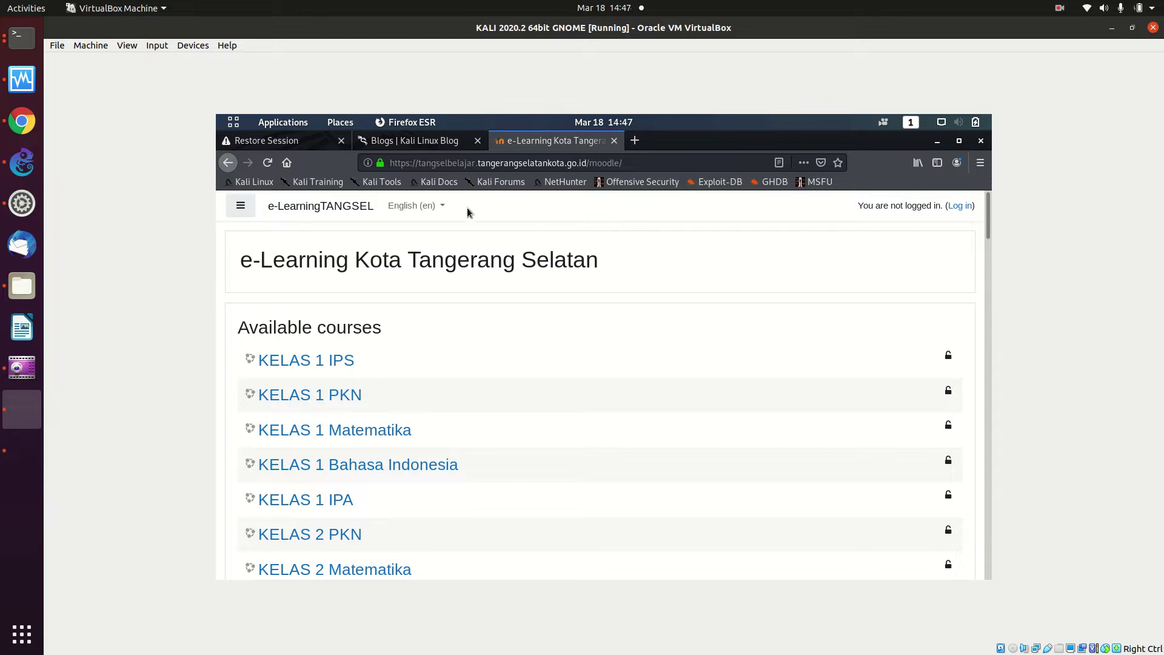
Delete the Kali–MikroTik_Tangsel1-1 link, move Kali aside, and add a MikroTik_Tangsel2 router
left_click(22, 161)
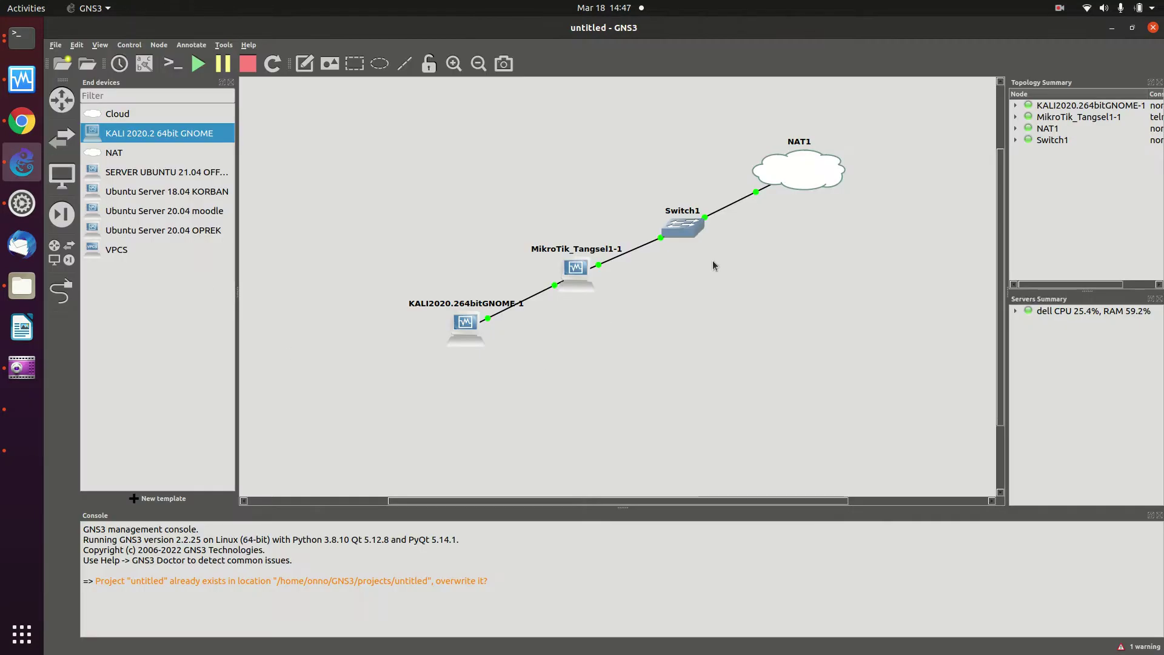
right_click(567, 280)
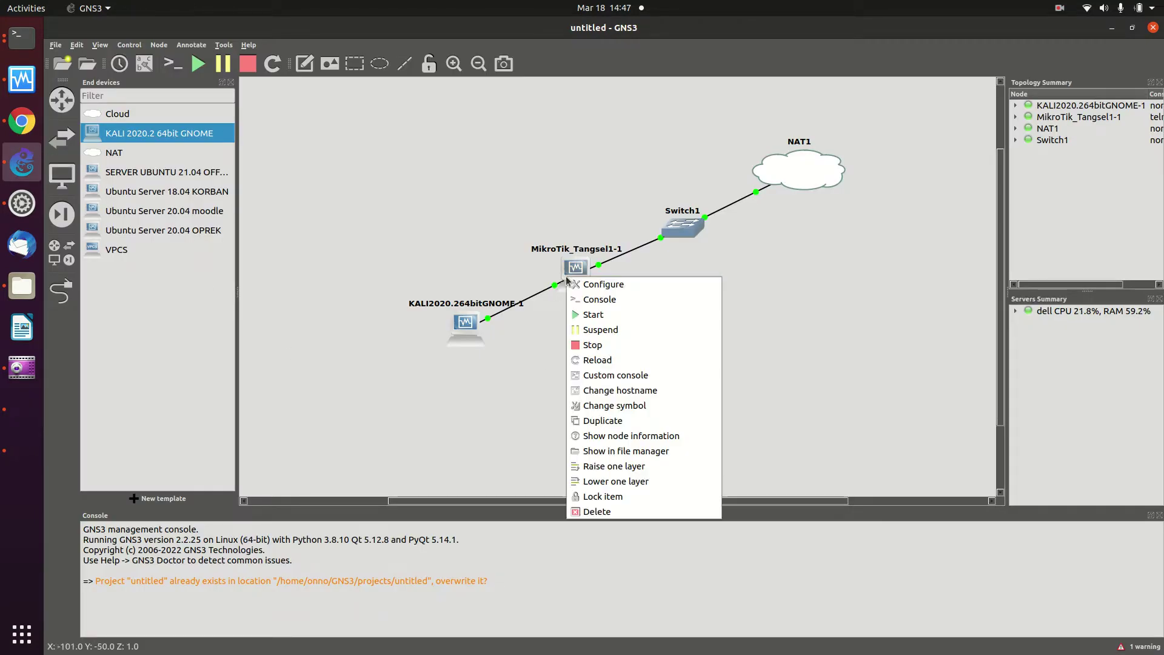
left_click(546, 291)
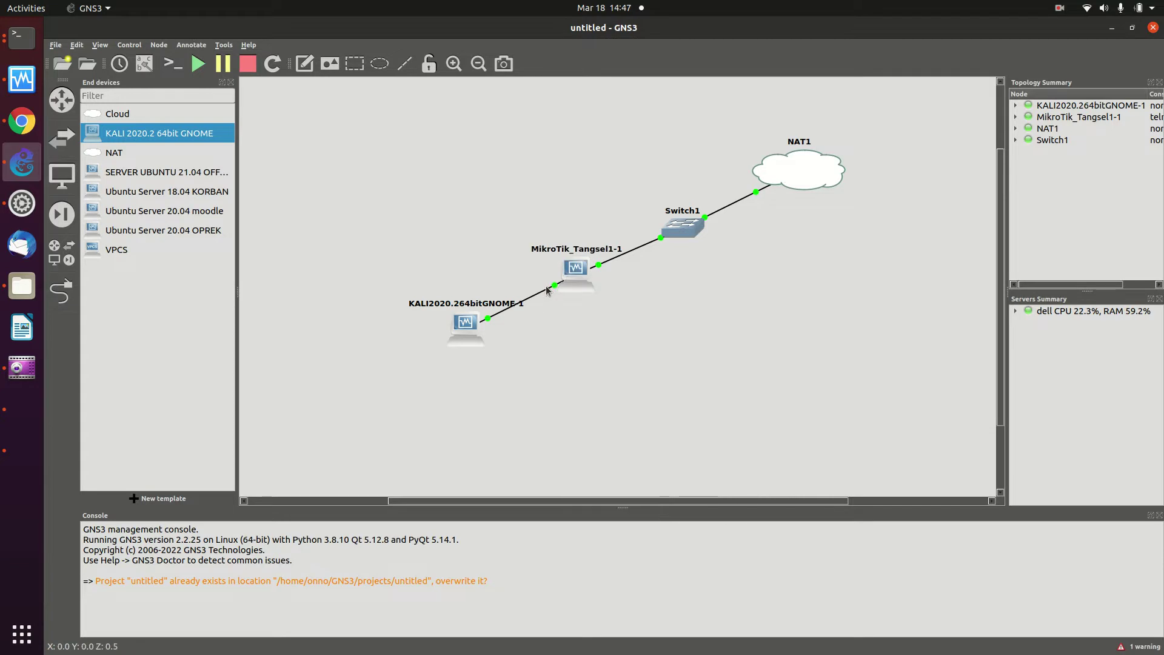
right_click(549, 289)
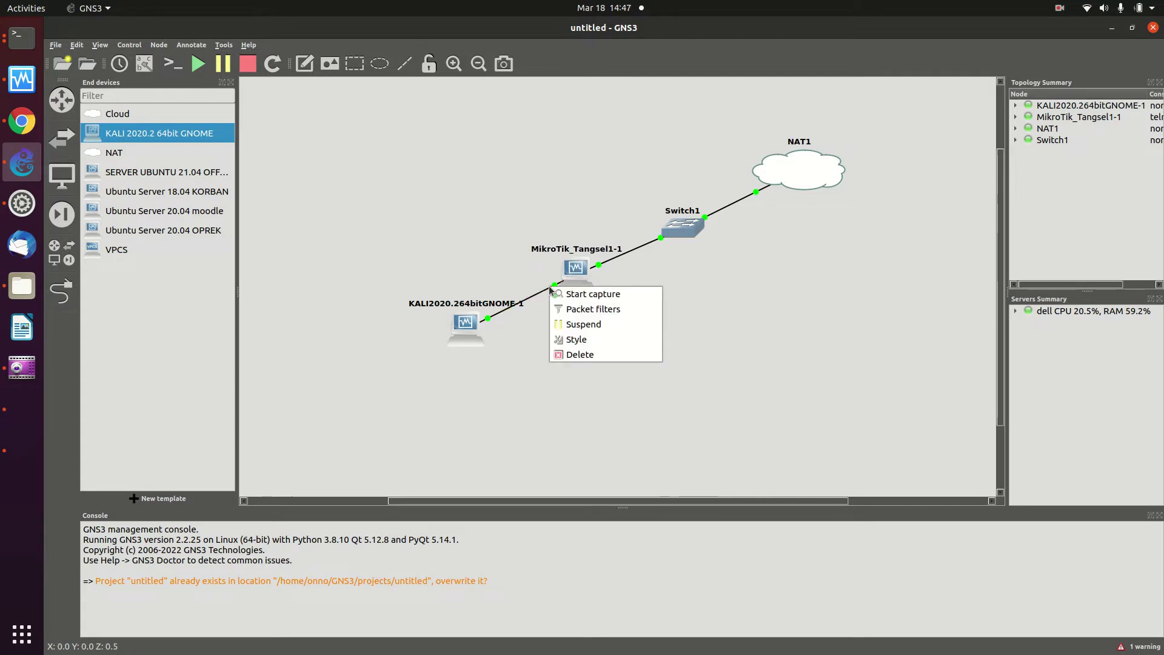
left_click(583, 355)
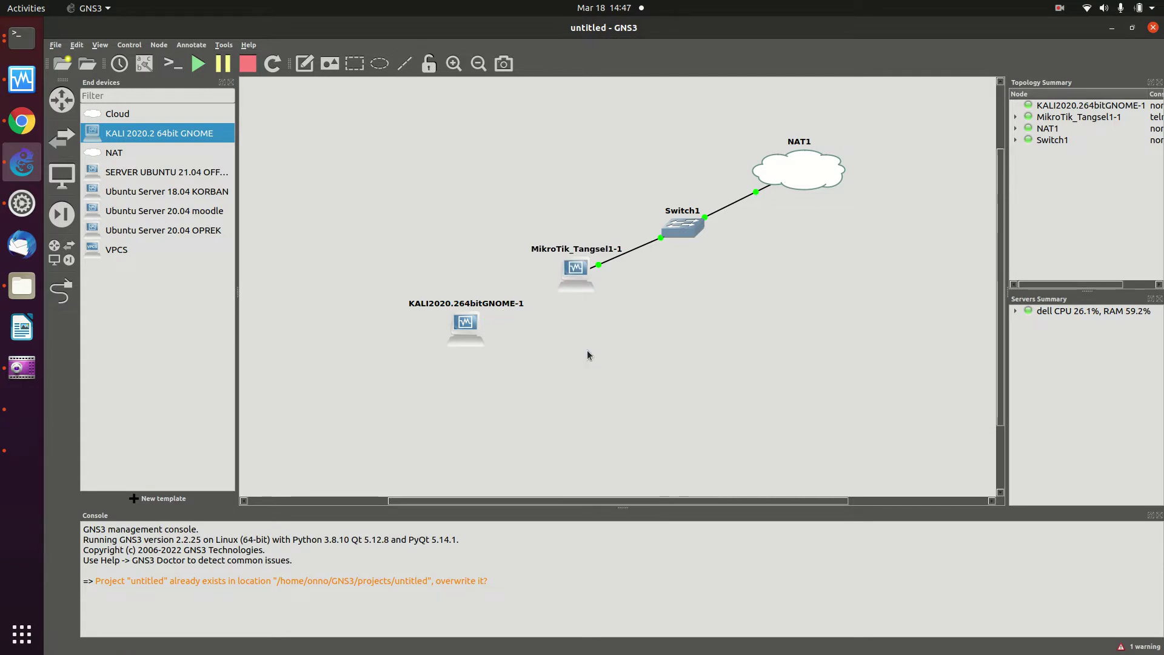
left_click_drag(447, 330, 330, 416)
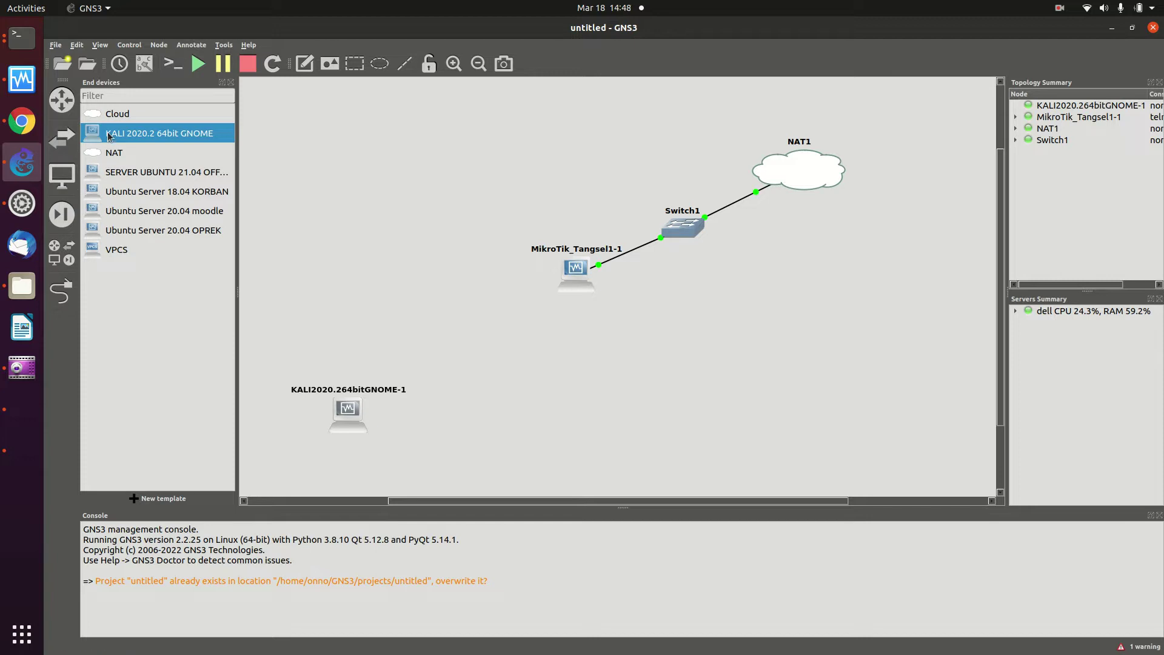
left_click(61, 100)
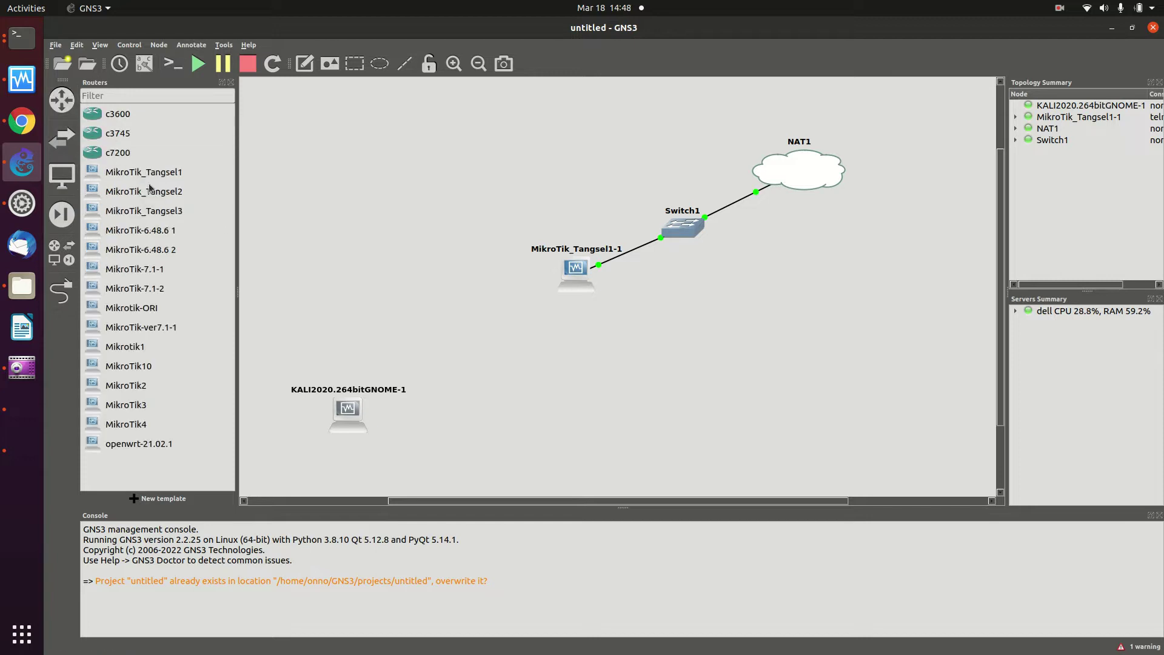
left_click_drag(156, 193, 456, 334)
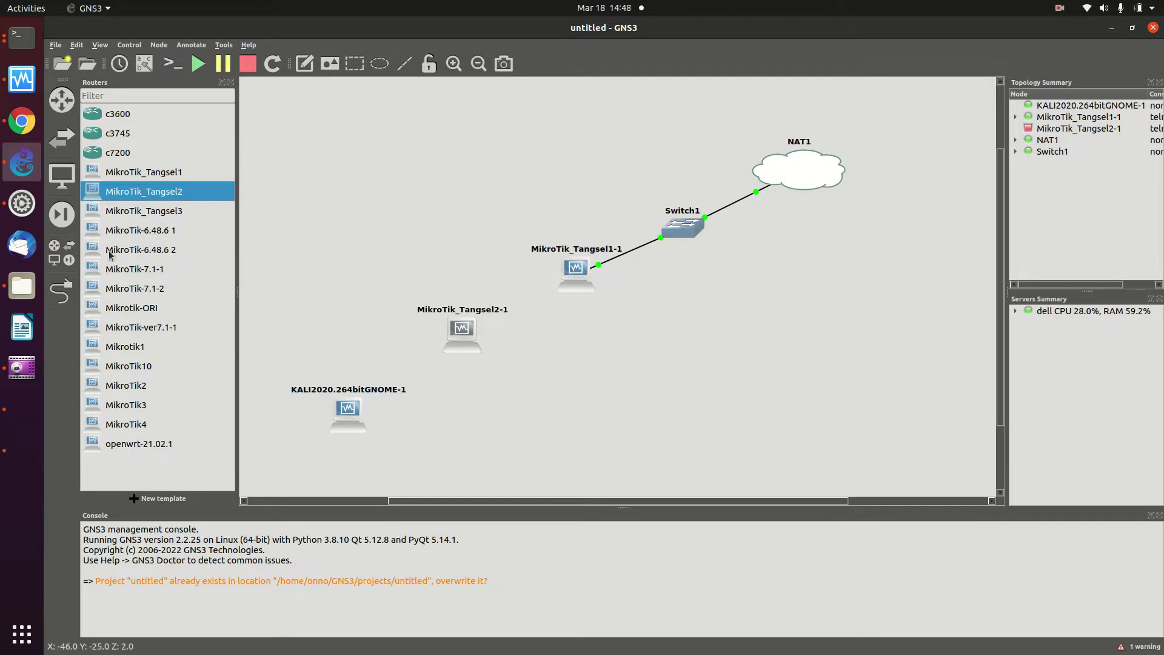
Link Kali's Ethernet0 to MikroTik_Tangsel2-1's Ethernet5
left_click(61, 293)
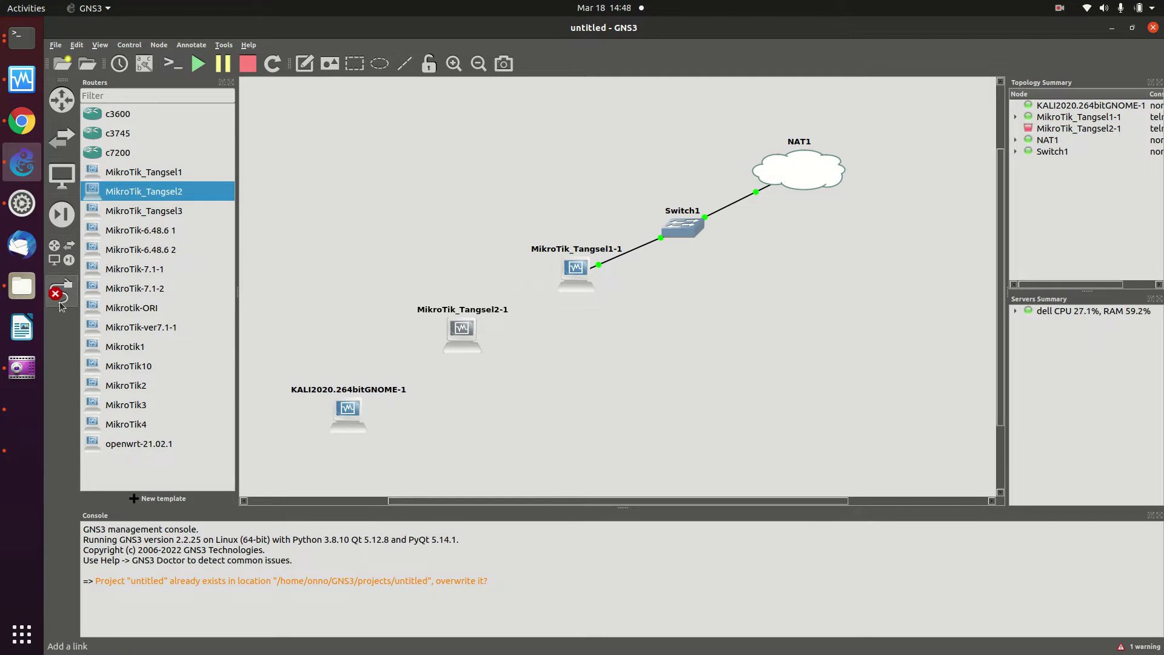
left_click(347, 413)
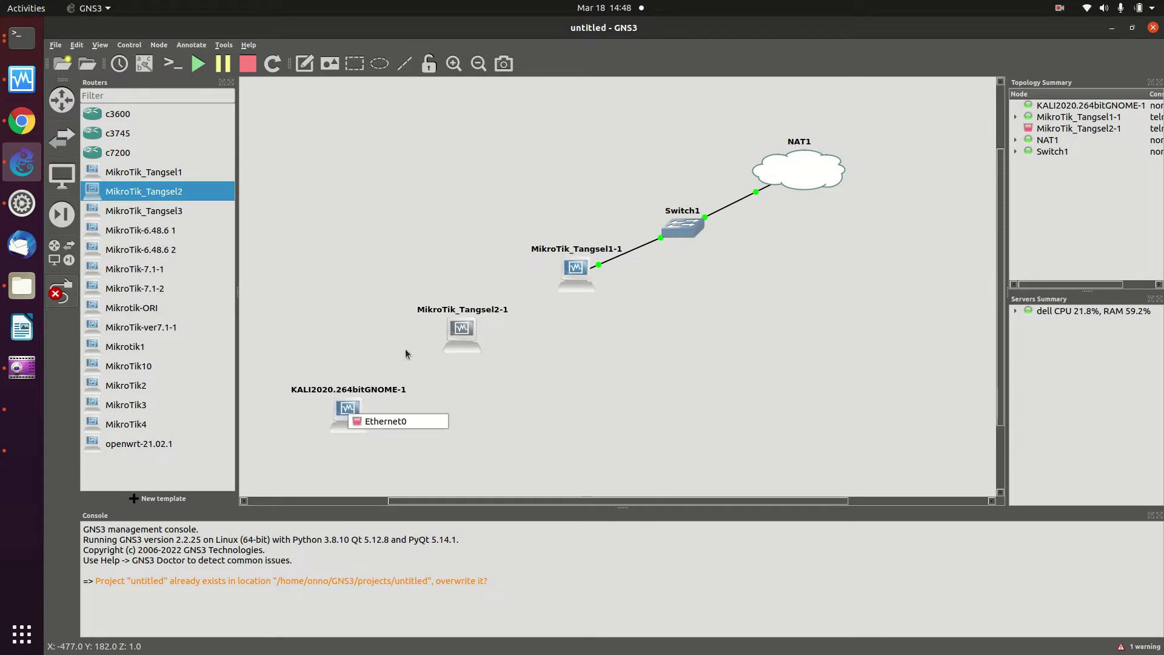
left_click(356, 422)
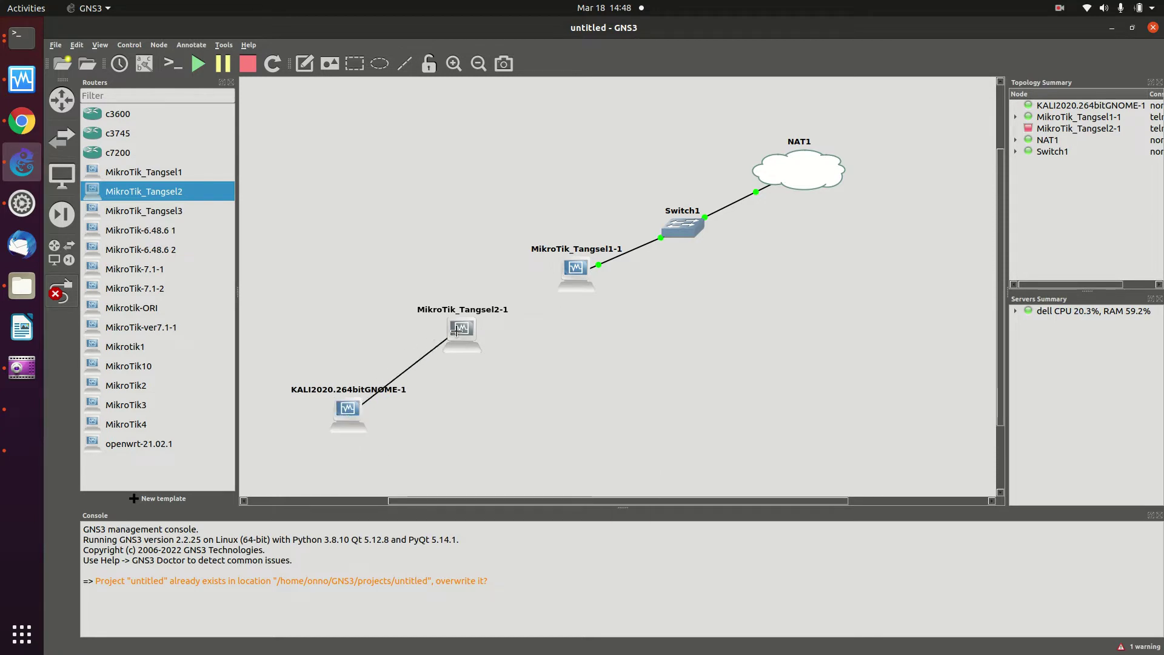
left_click(458, 332)
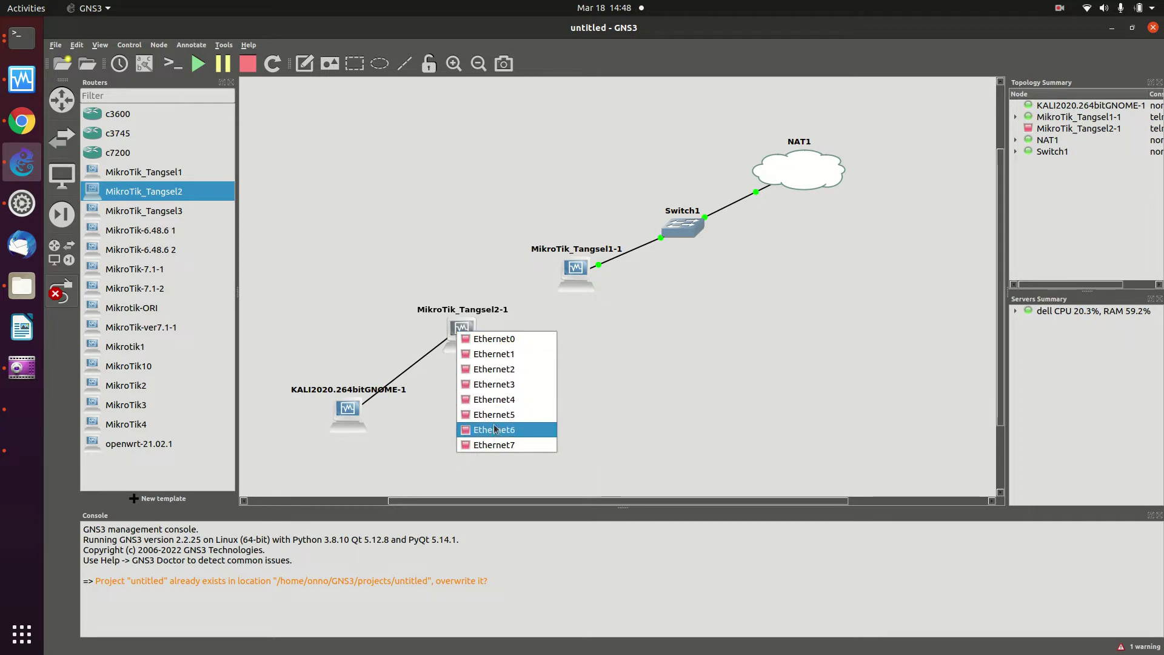
left_click(479, 412)
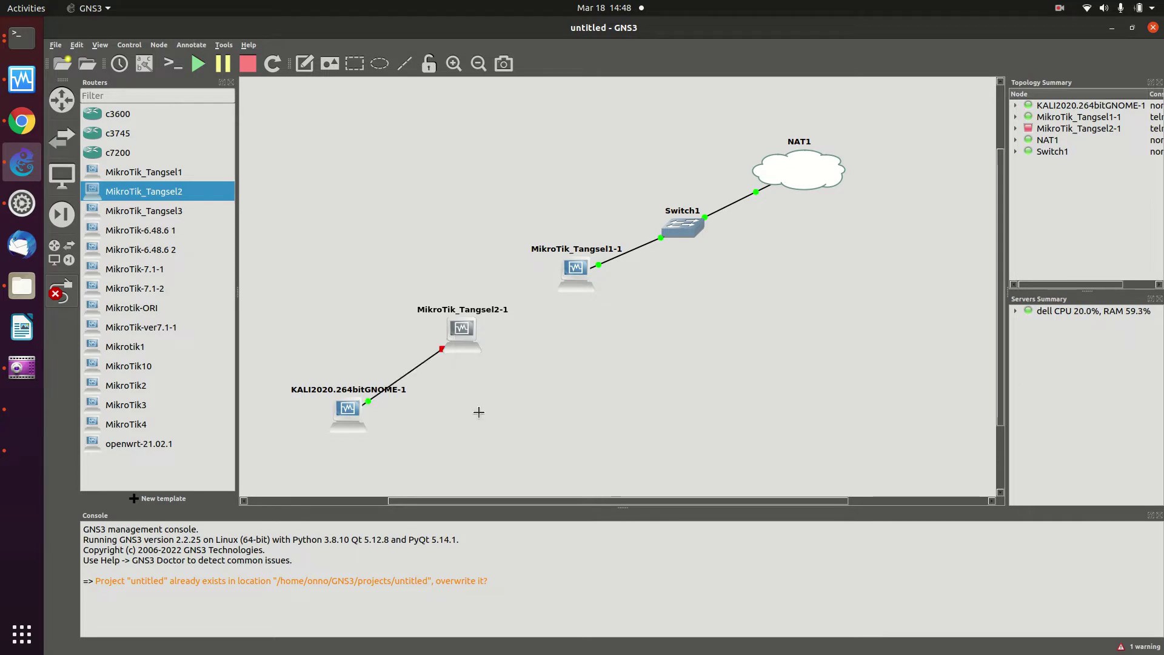
Link MikroTik_Tangsel2-1's Ethernet0 to MikroTik_Tangsel1-1's Ethernet6 and exit link mode
left_click(470, 337)
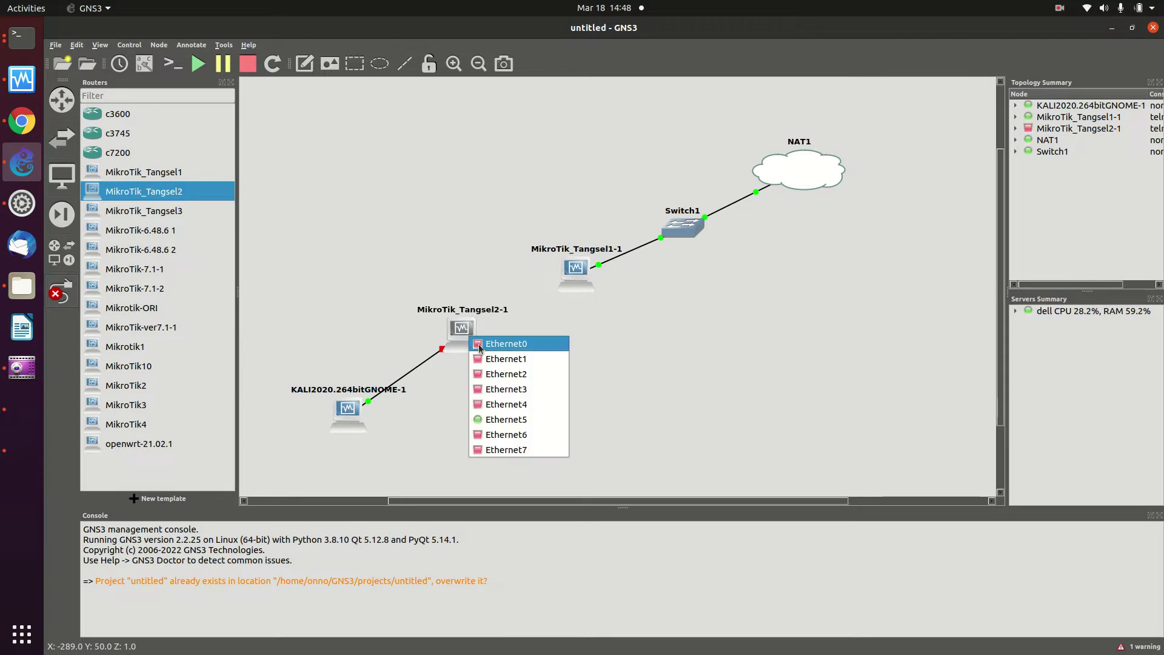
left_click(479, 343)
left_click(573, 268)
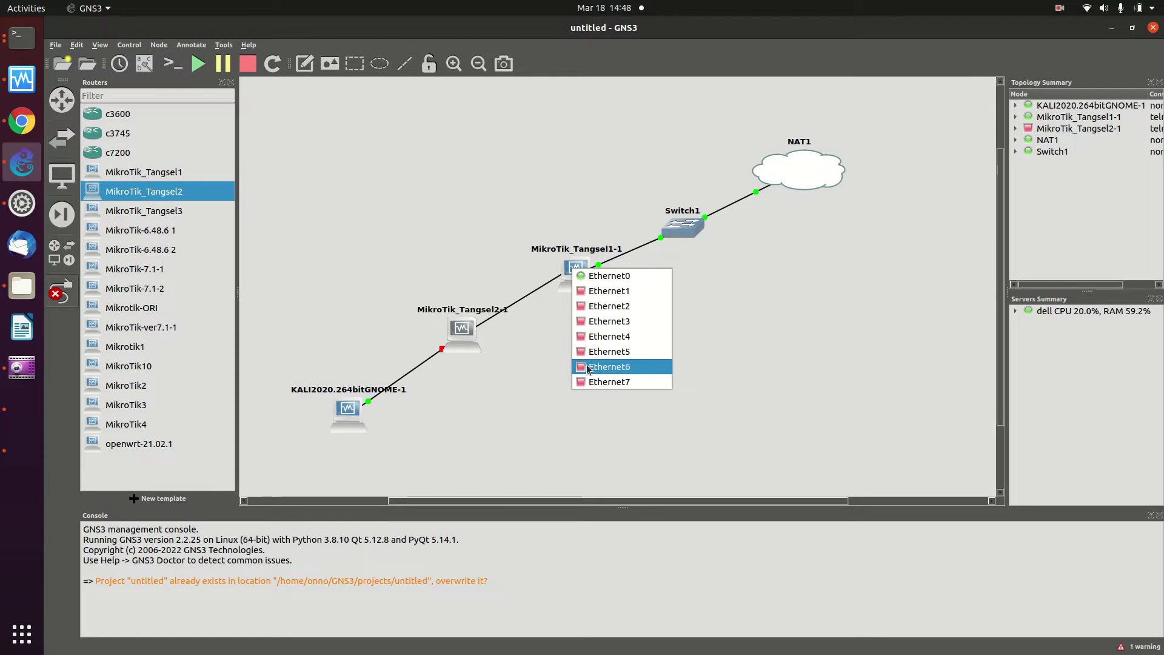
left_click(609, 366)
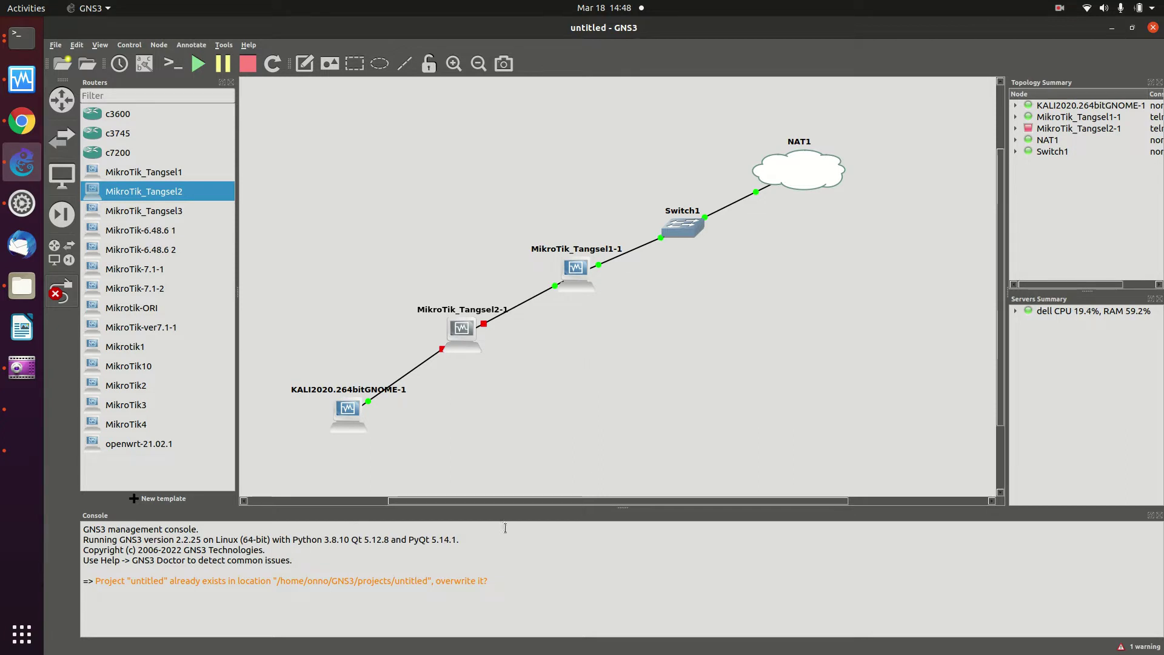
left_click(55, 300)
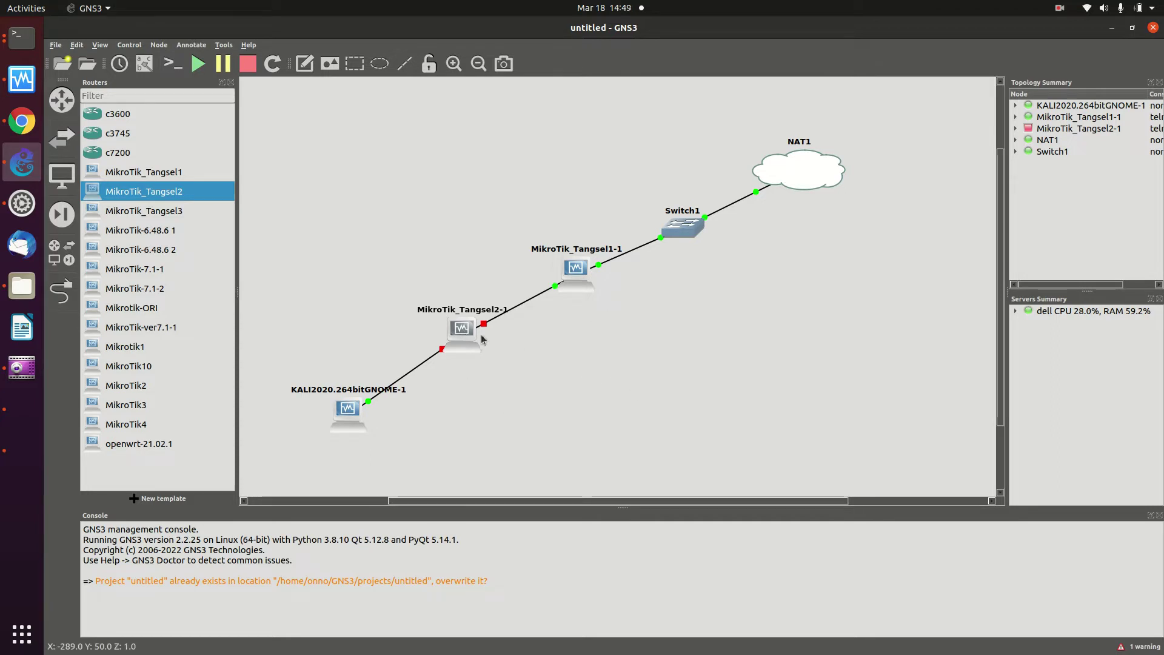
right_click(460, 329)
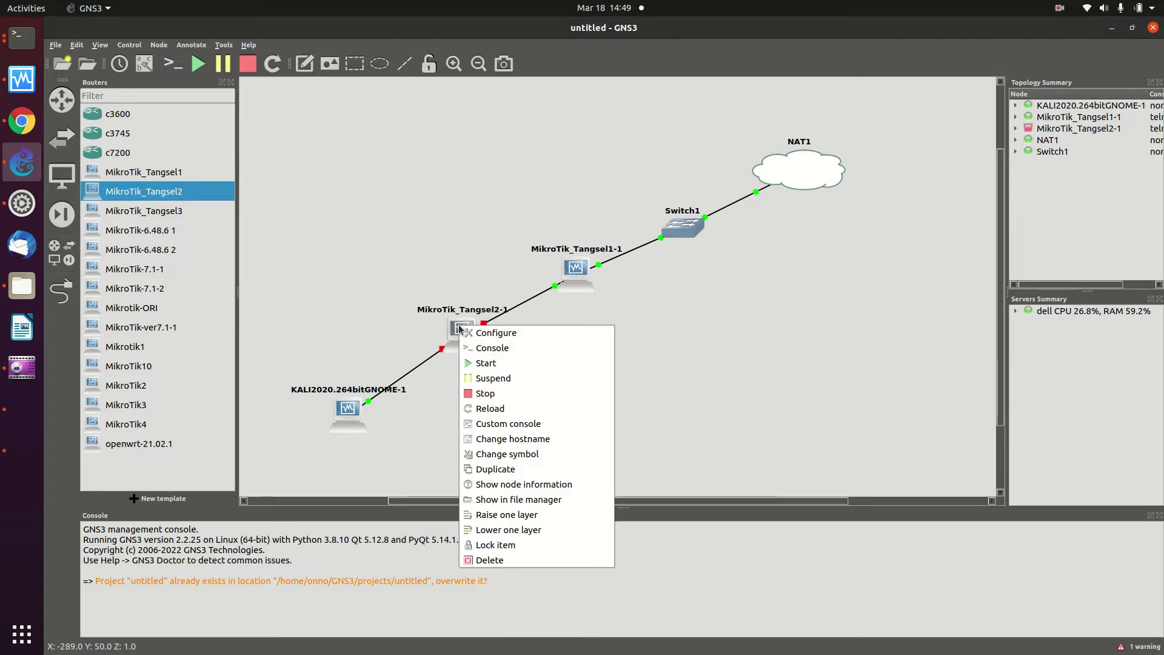
Start MikroTik_Tangsel2-1 so the Kali–Tangsel2–Tangsel1–Switch–NAT chain comes up
left_click(492, 362)
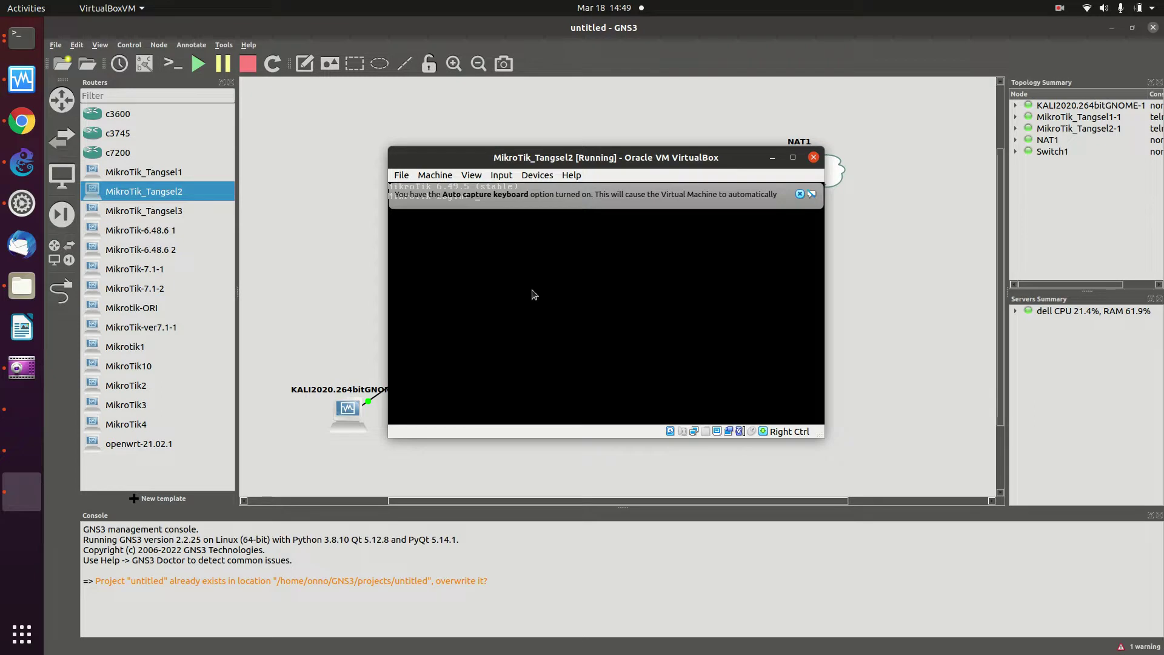
left_click(283, 279)
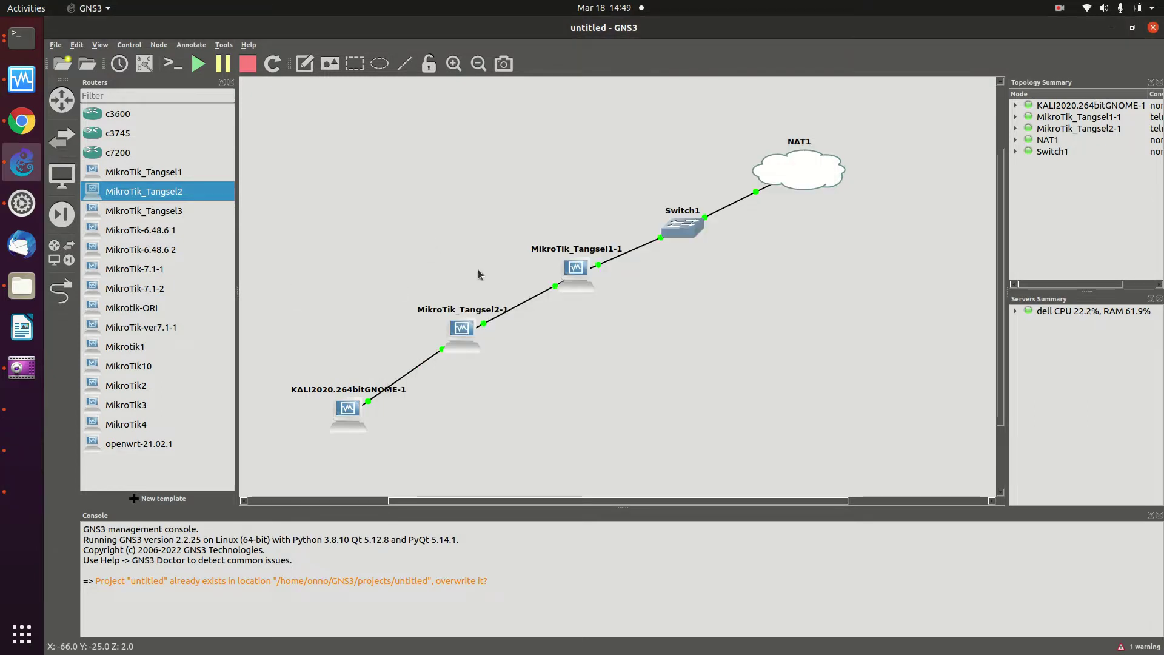
right_click(459, 329)
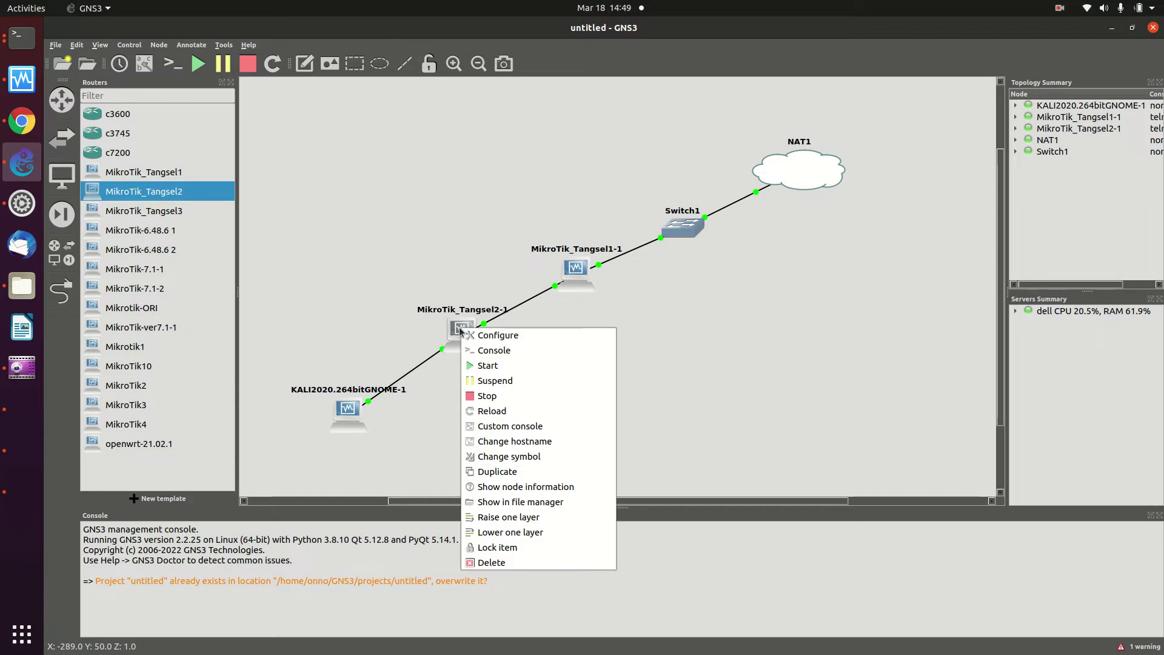
Log into the MikroTik_Tangsel2-1 console as admin with an empty password, skipping the license and new password
left_click(479, 348)
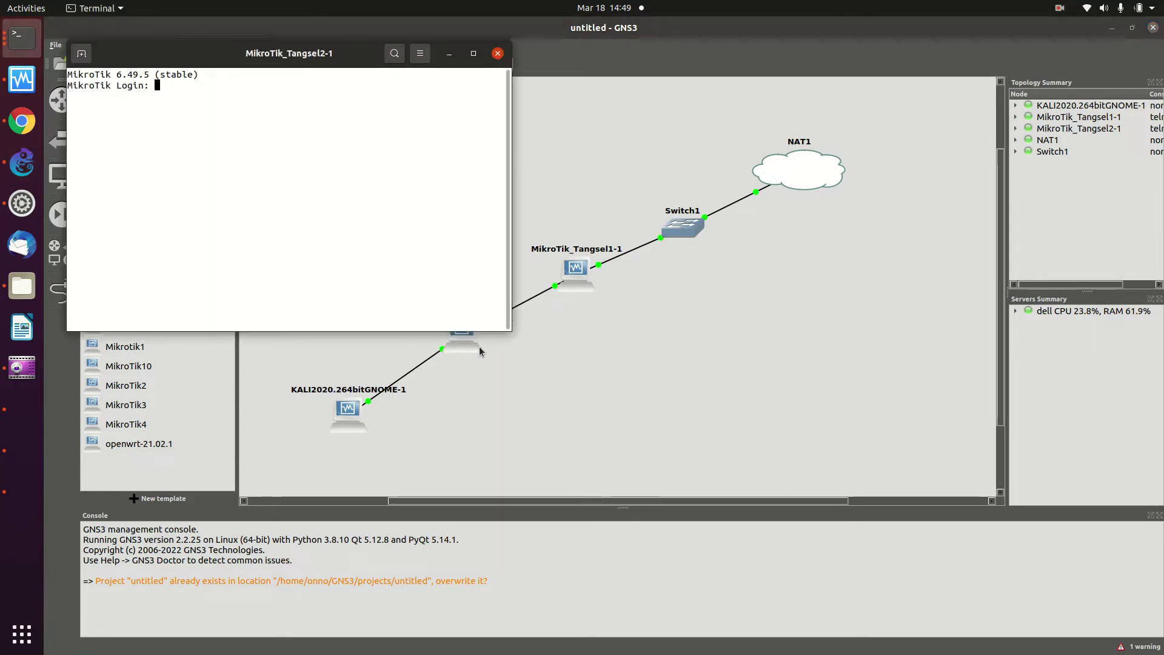
type("admin")
key("Return")
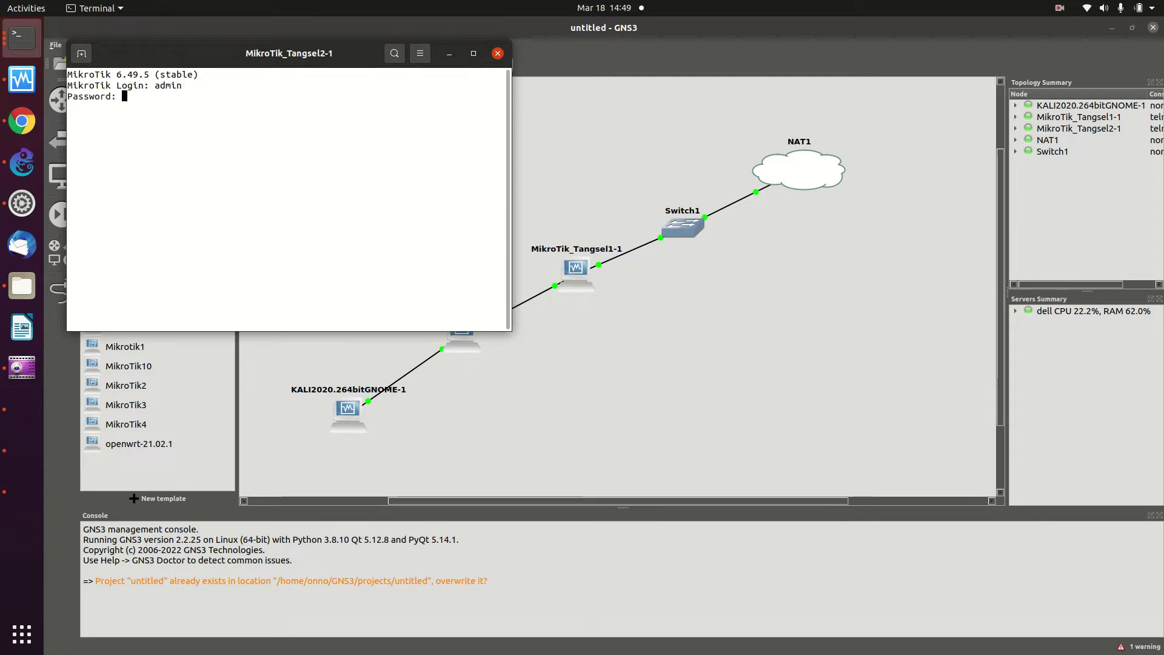
key("Return")
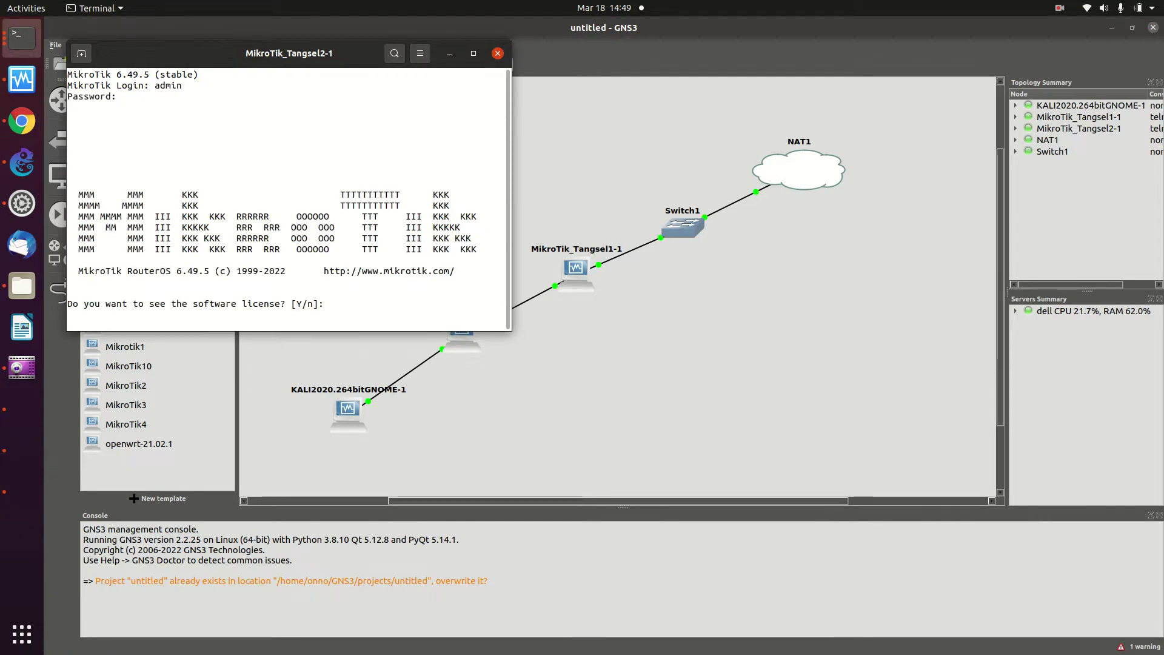
key("Return")
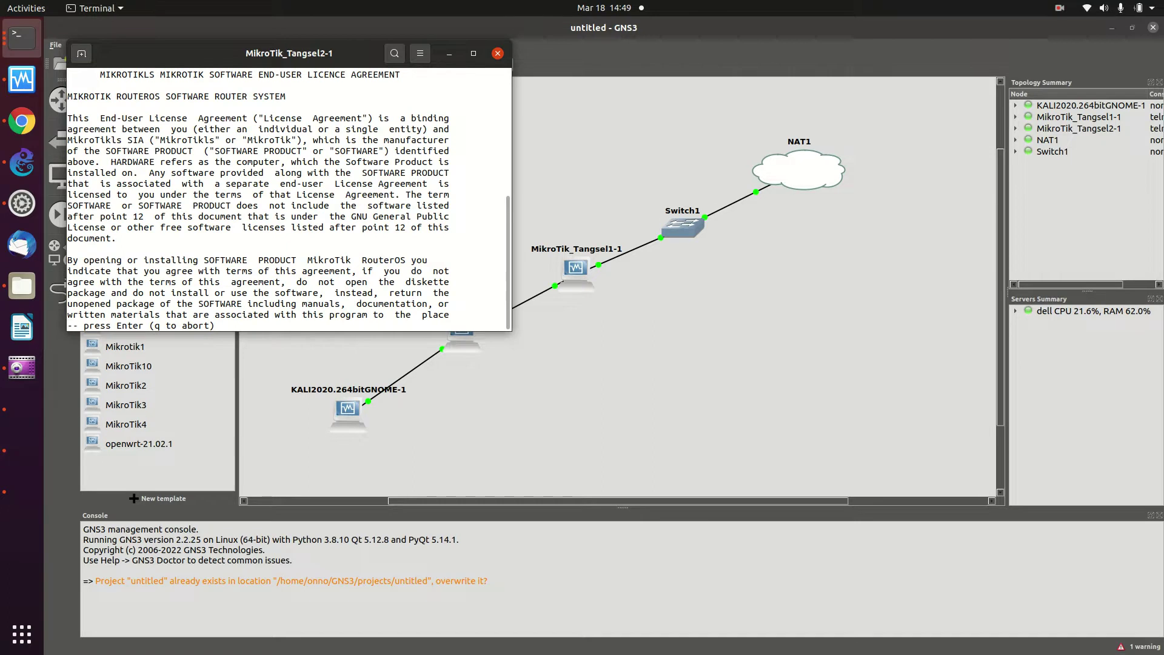
key("Return")
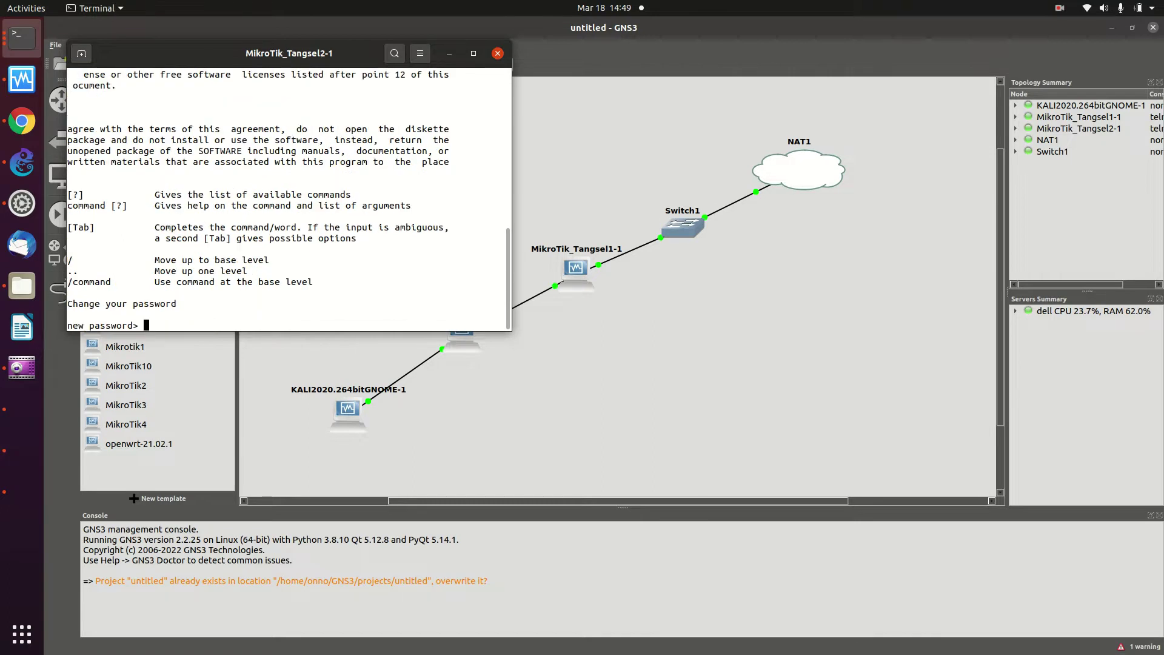
key("Return")
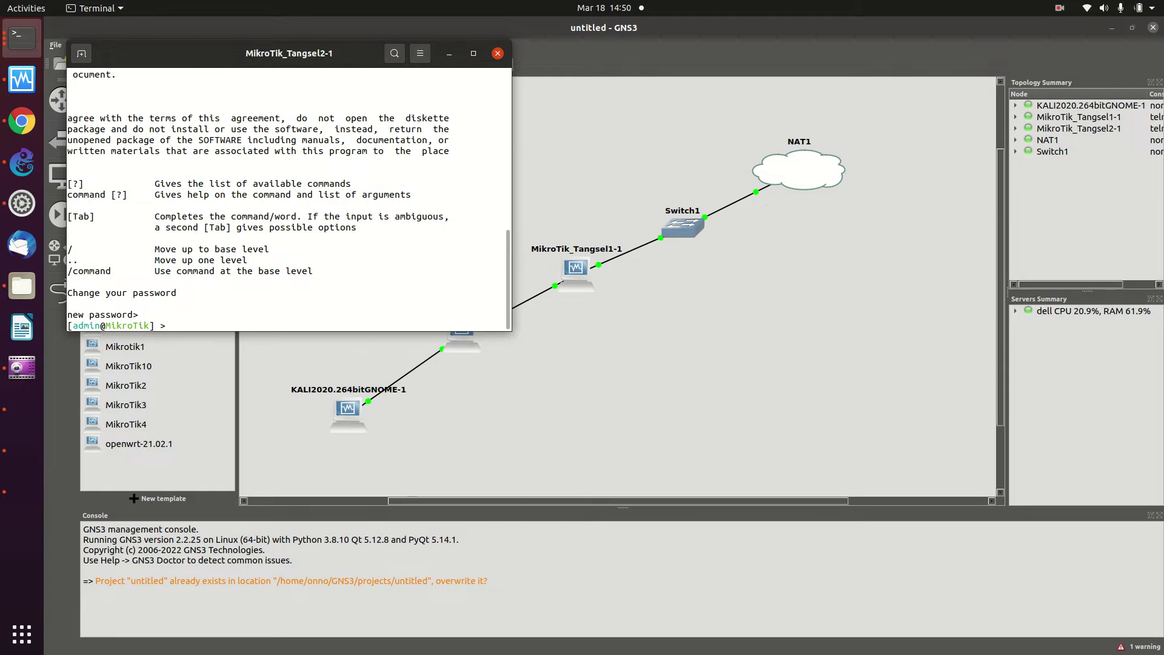
left_click(11, 415)
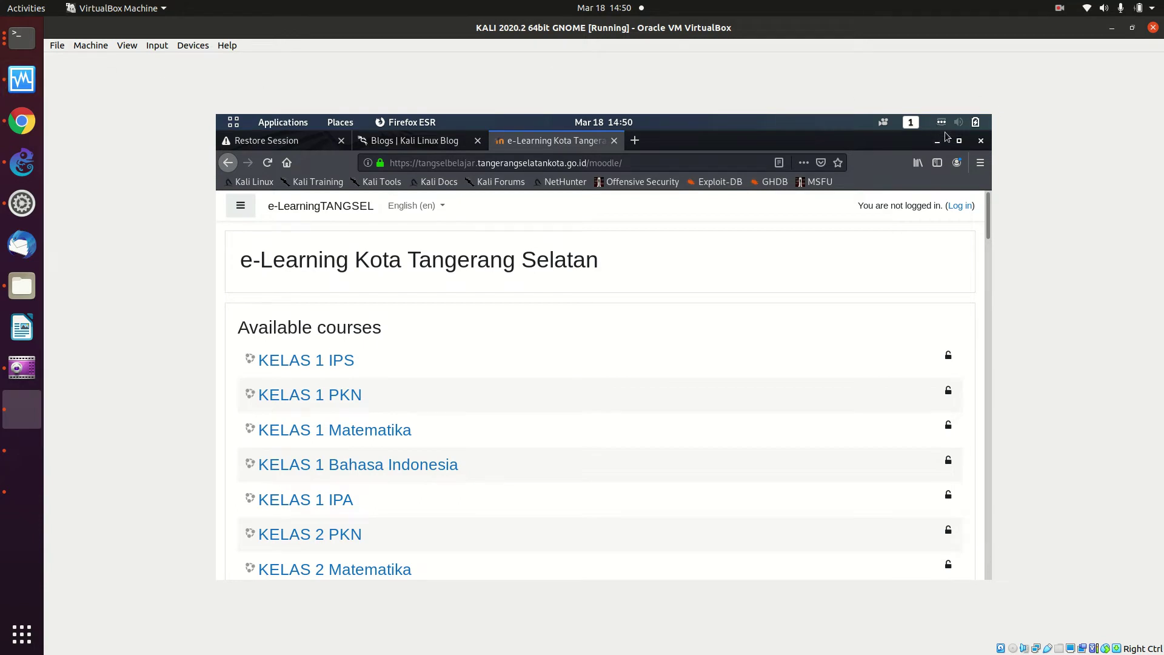
Run ifconfig in the Kali terminal, showing eth0 now has no IPv4 address
key("ctrl+Page_Up")
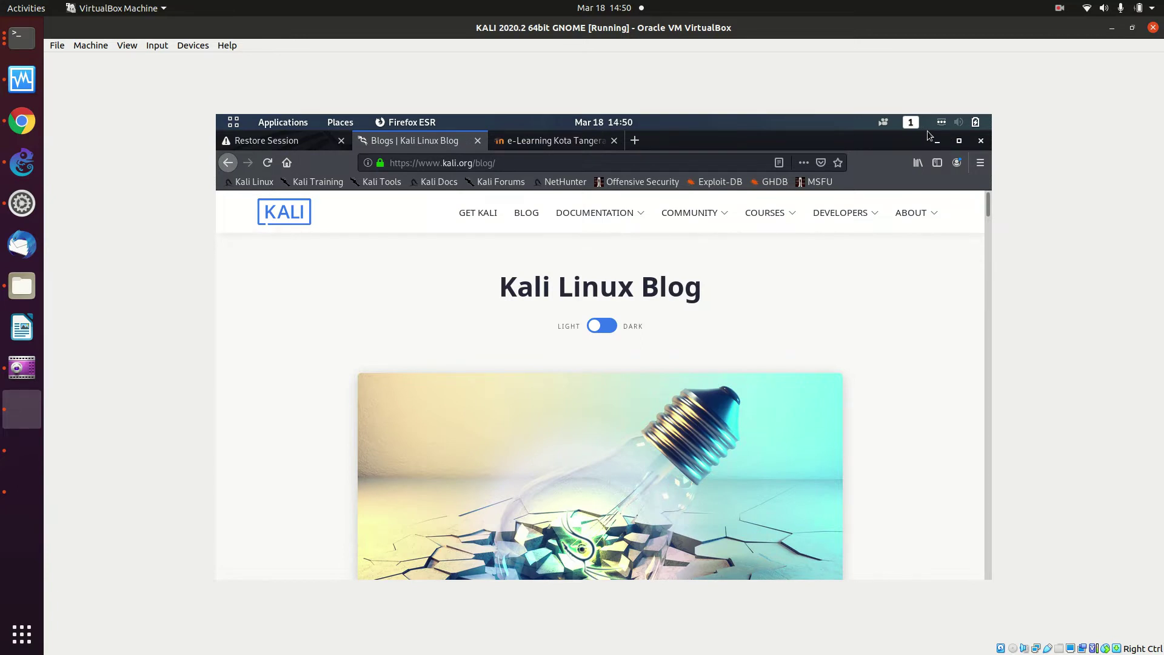
key("alt+Tab")
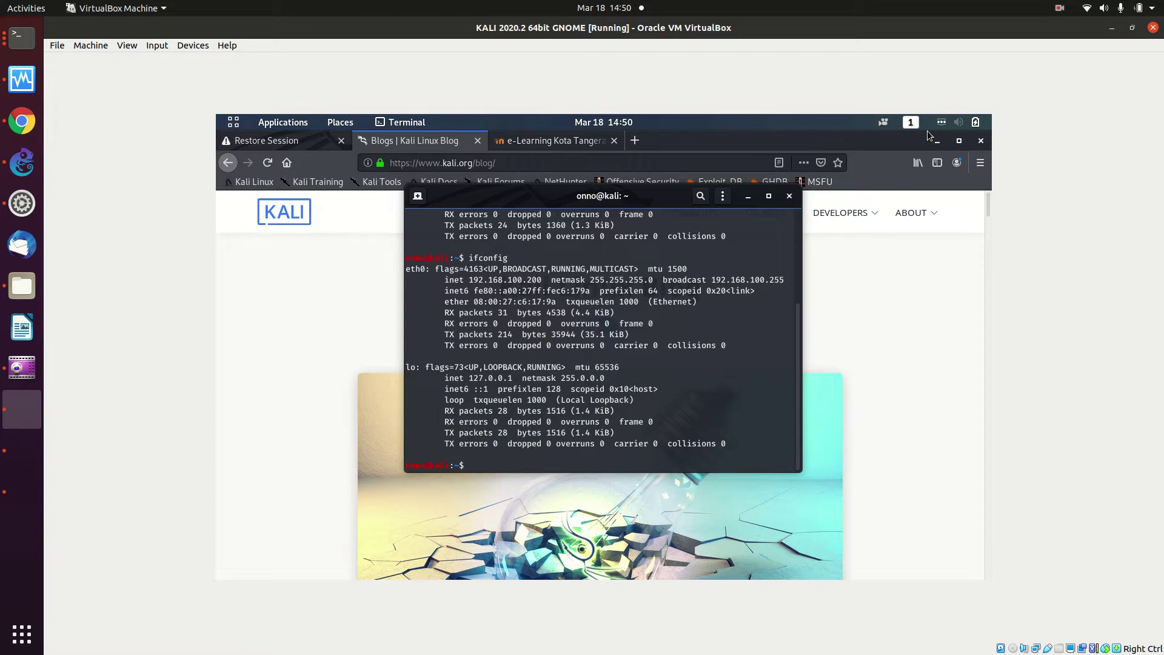
type("ifconfig")
key("Return")
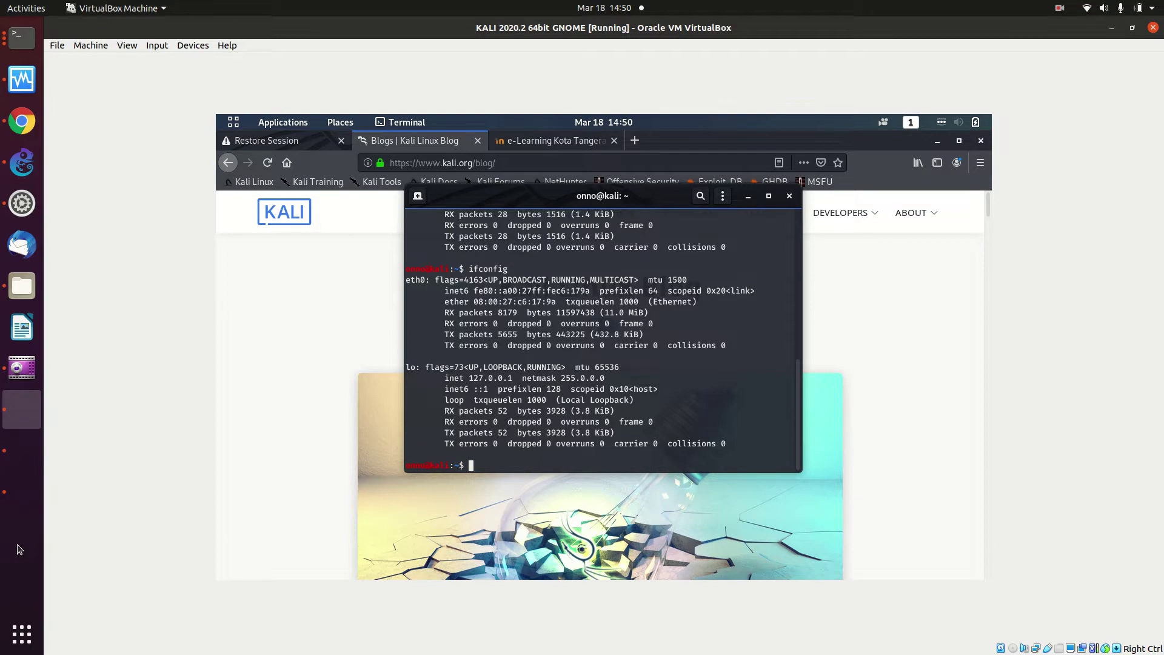
left_click(27, 508)
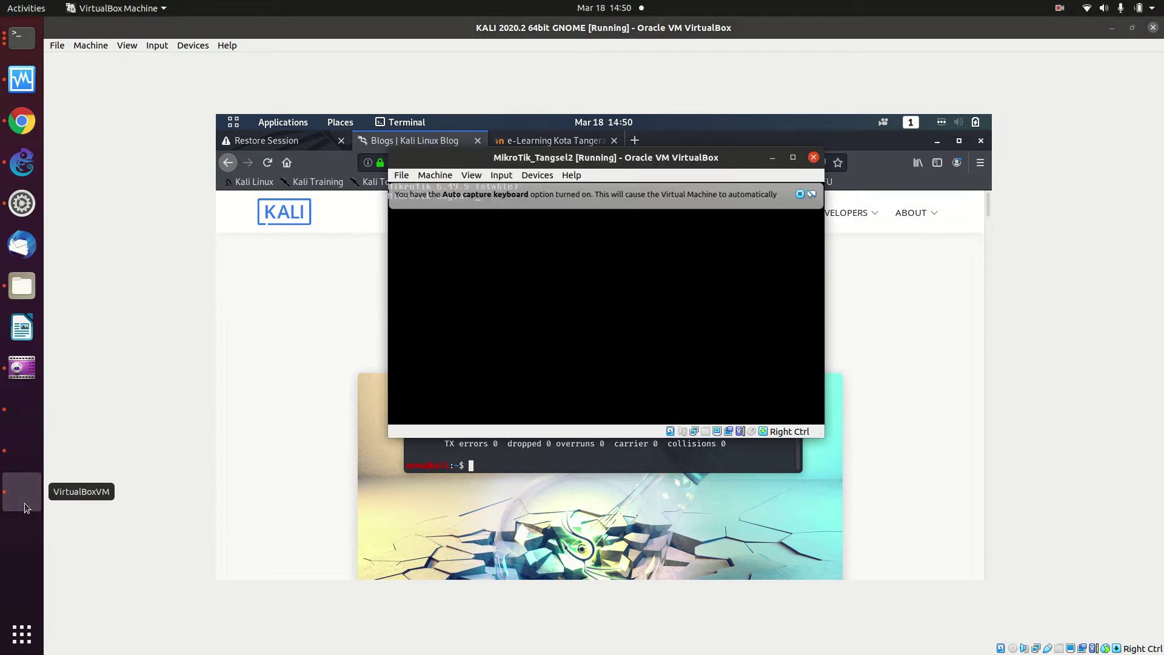
Run /ip address print on the MikroTik router, showing dynamic 192.168.100.199/24 on ether1
left_click(27, 42)
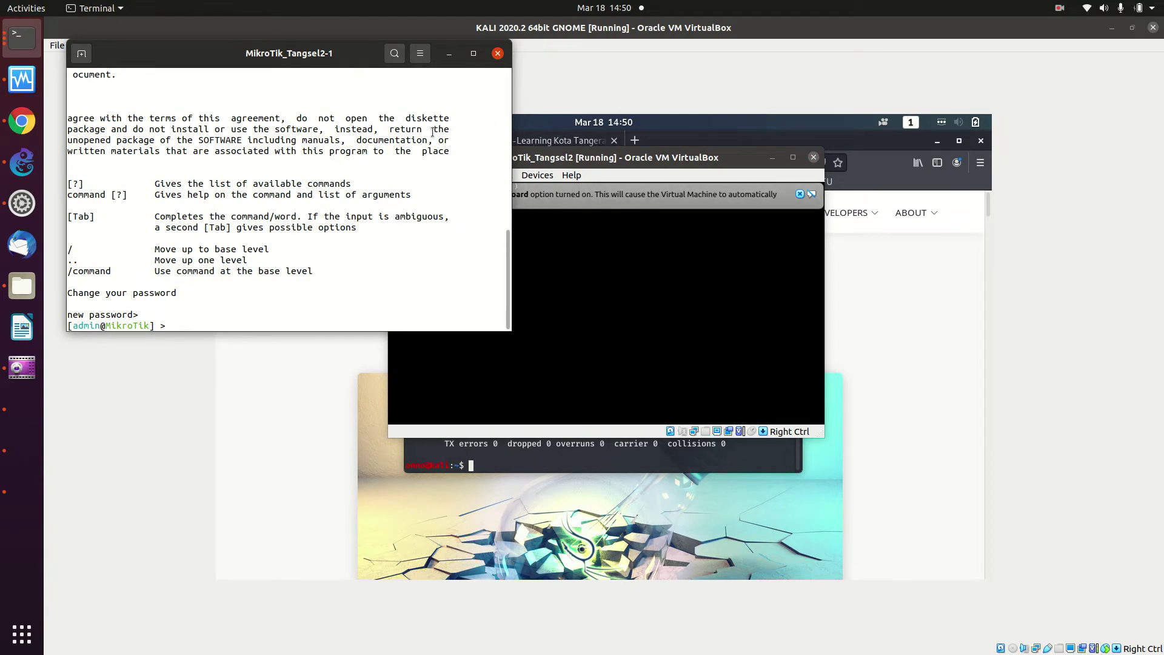
type("/ip address-")
key("BackSpace")
type("print")
key("Return")
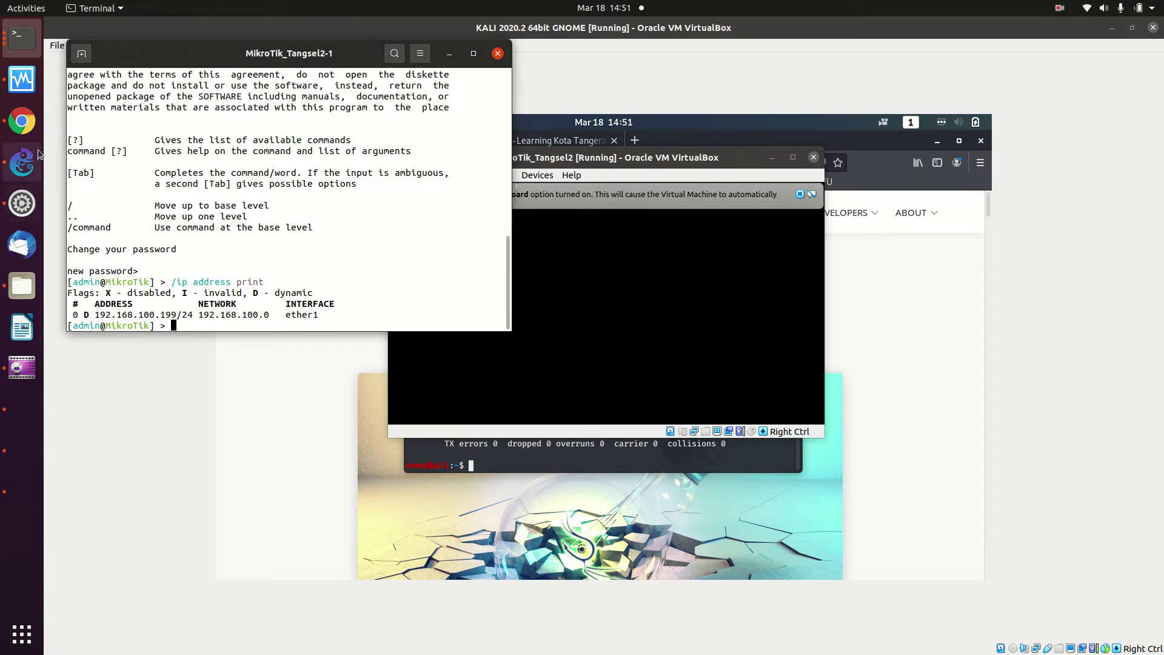
left_click(25, 123)
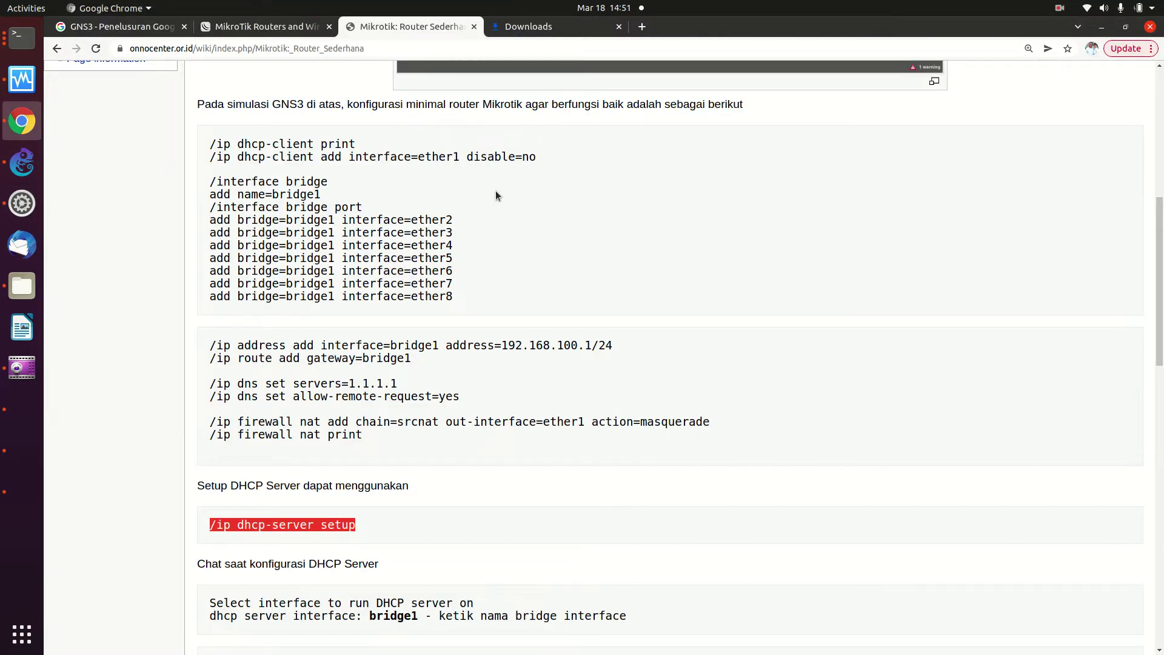
Copy the wiki's commands from /interface bridge through /ip firewall nat print
left_click_drag(211, 178, 361, 434)
right_click(361, 434)
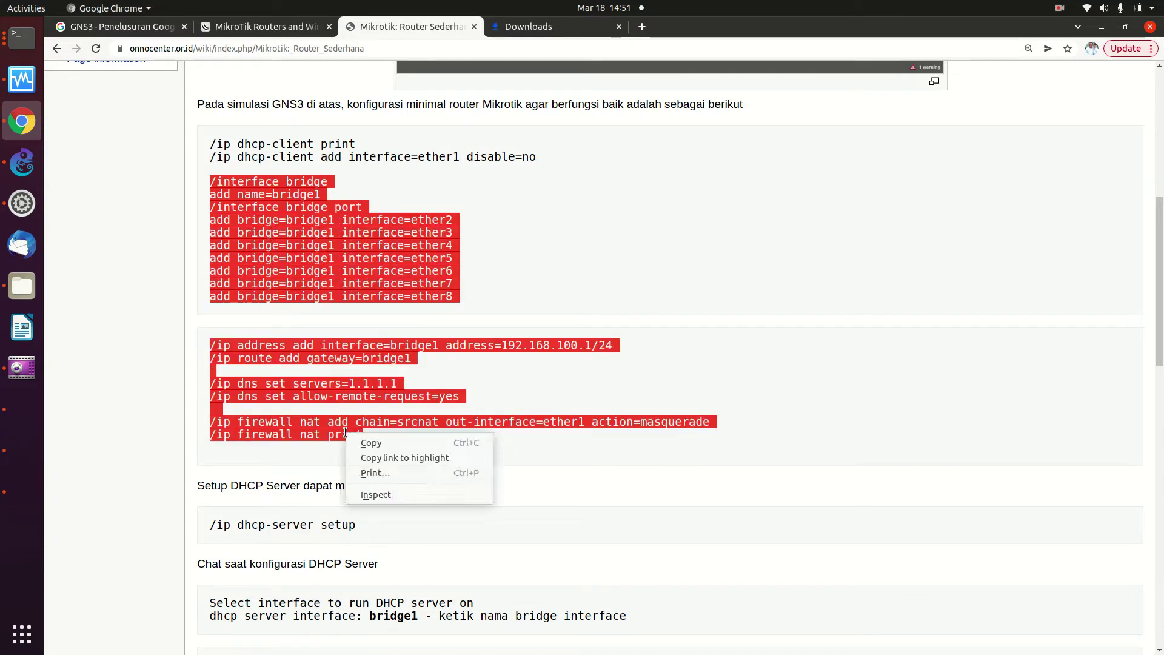
left_click(370, 444)
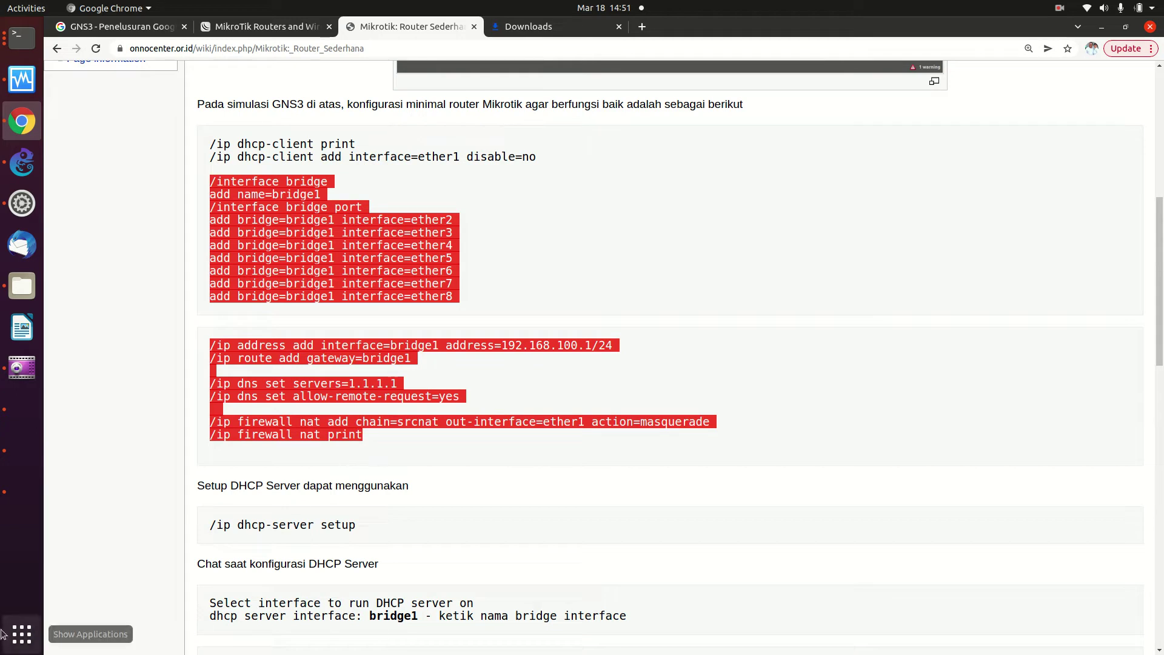
Start a new blank Text Editor document
left_click(19, 634)
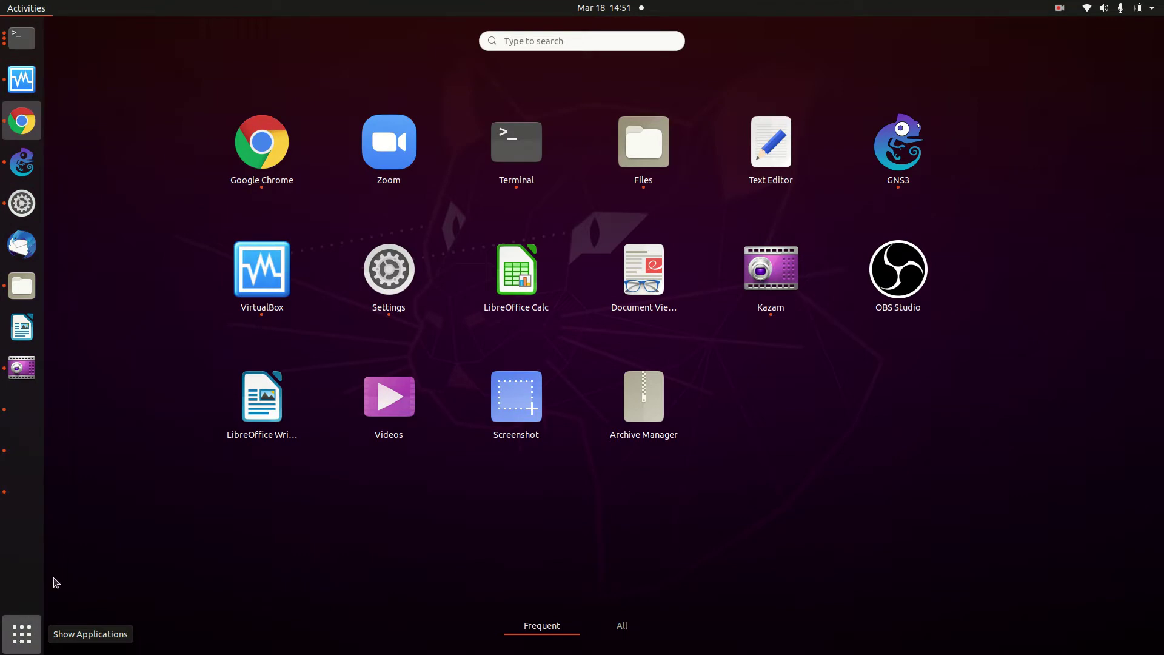
left_click(610, 46)
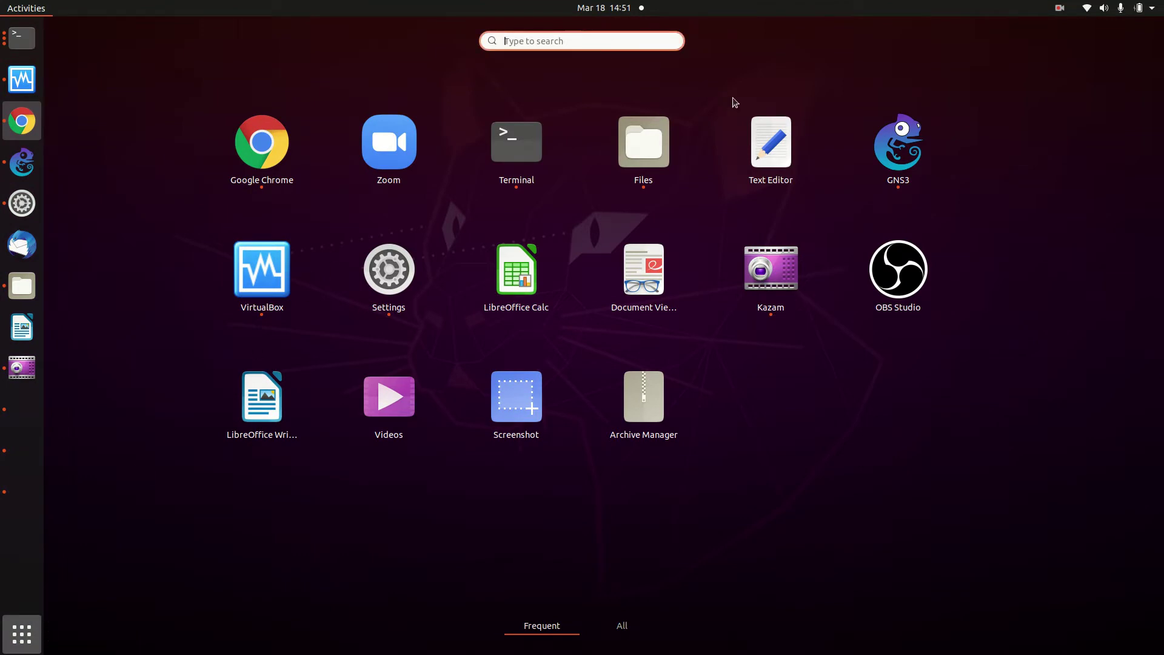
left_click(746, 135)
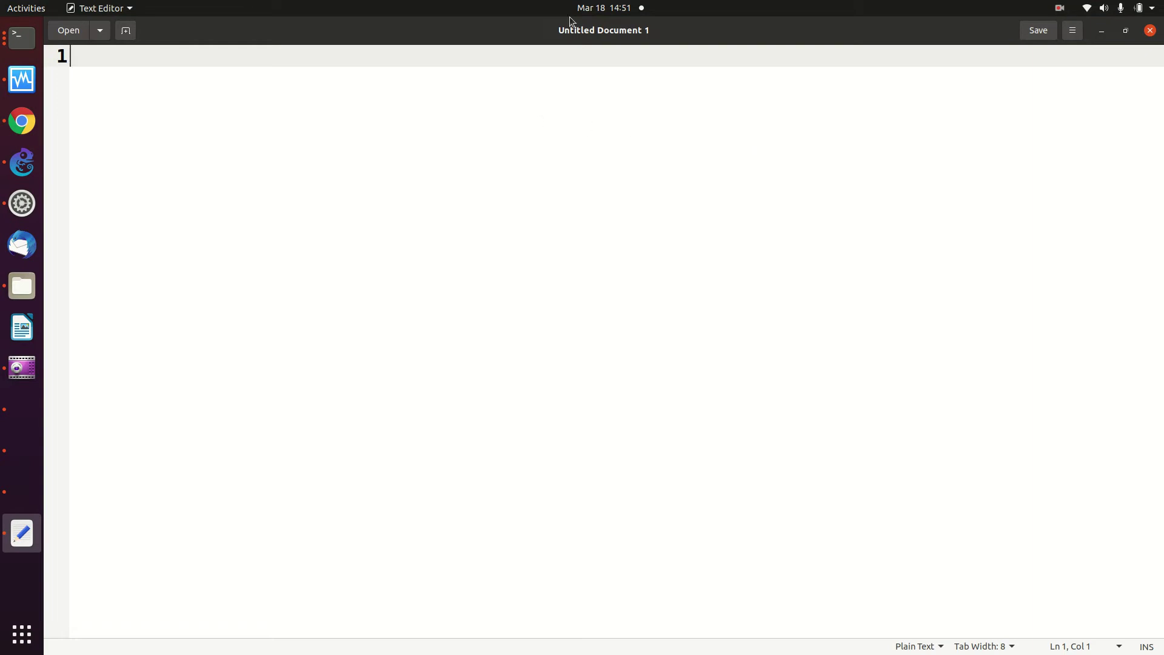
Paste the router commands into the document and change line 11's address to 10.10.10.1/24
right_click(120, 56)
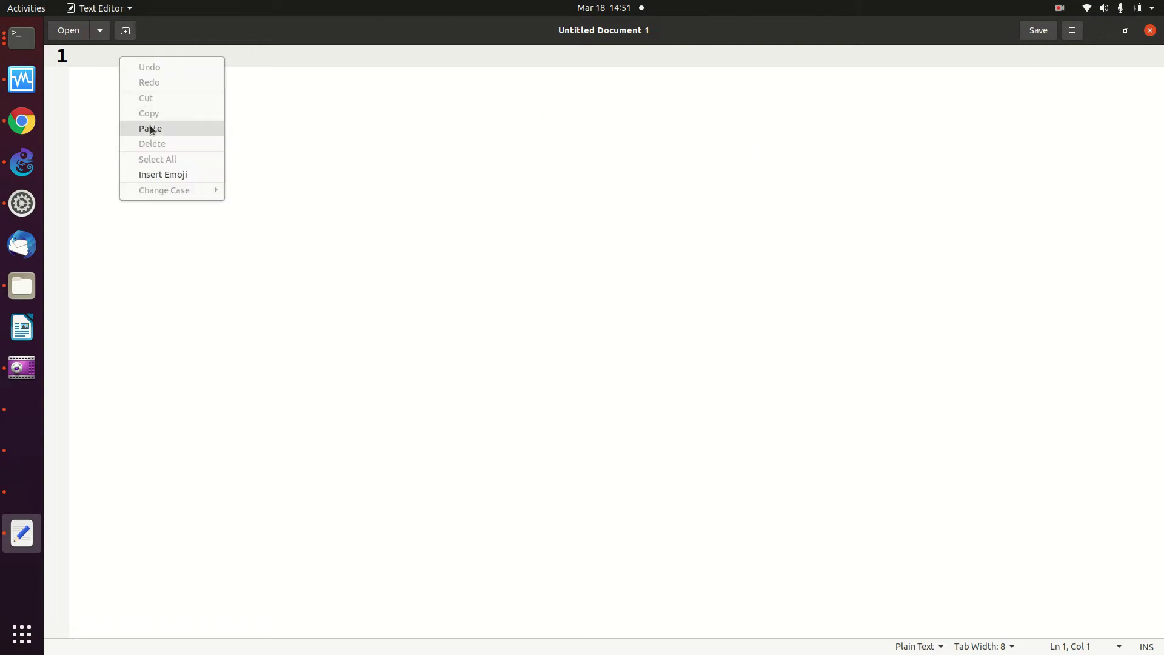
left_click(151, 128)
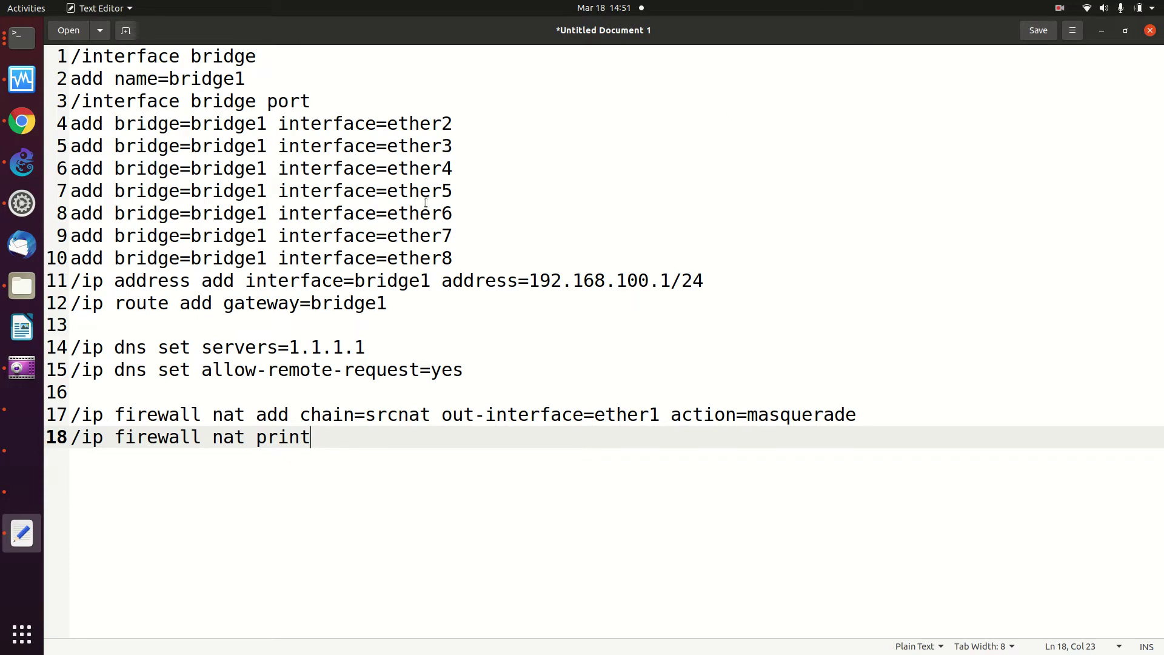
left_click(637, 281)
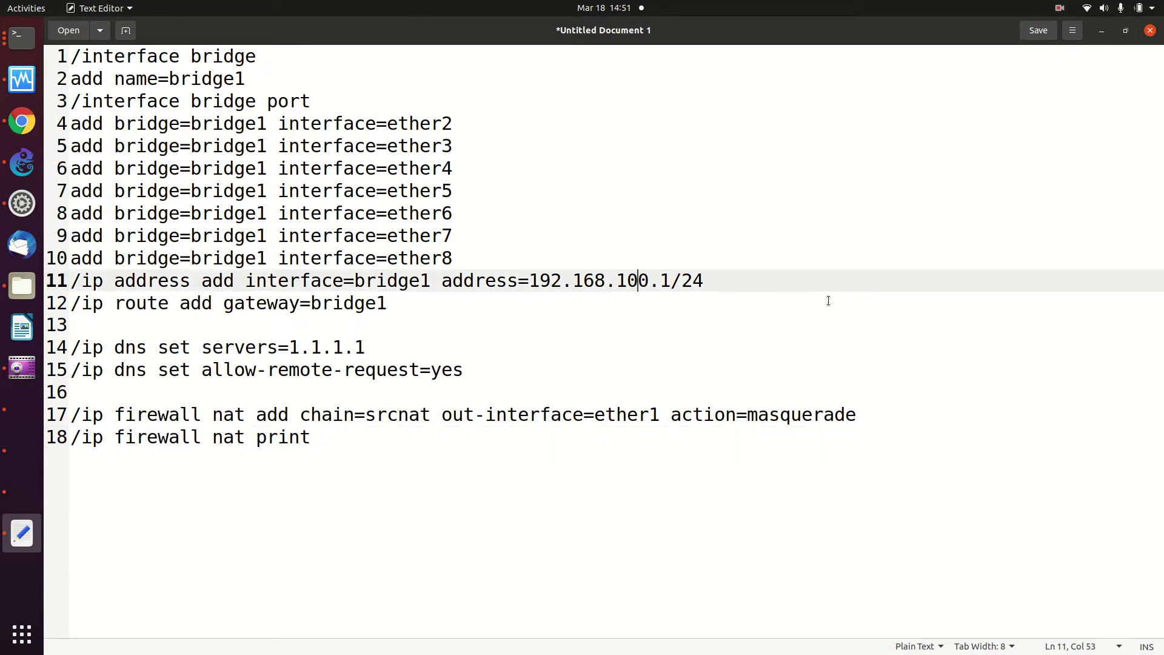
key("Right")
key("BackSpace")
key("BackSpace")
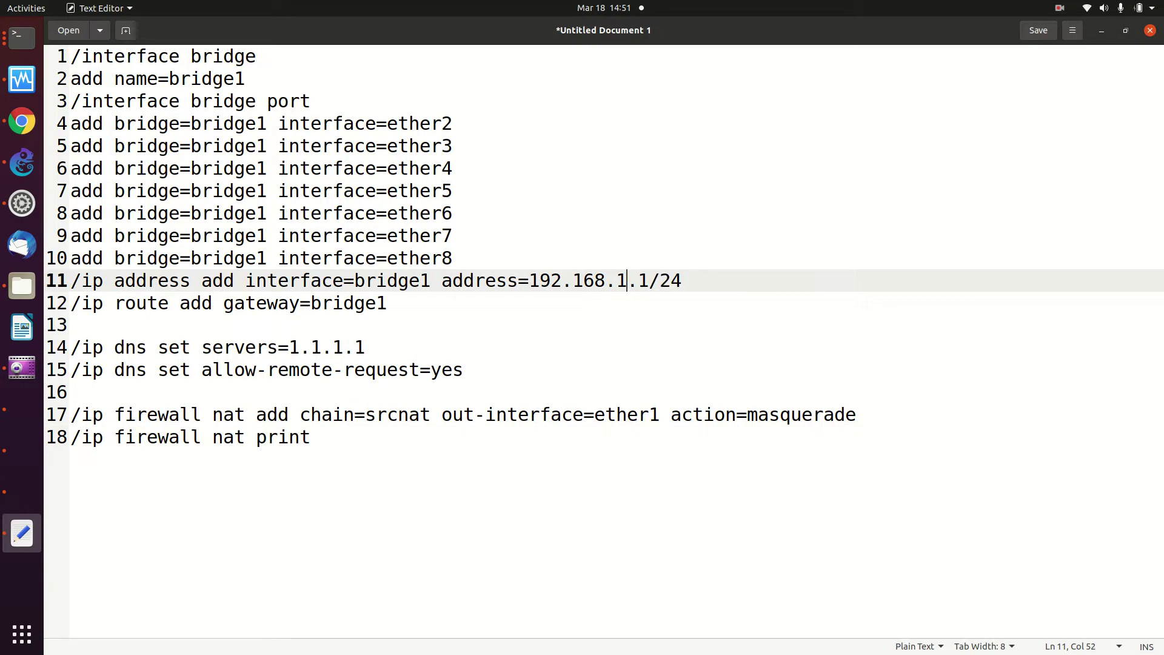
key("BackSpace")
key("BackSpace")
key("BackSpace")
key("BackSpace")
key("BackSpace")
key("BackSpace")
key("BackSpace")
key("BackSpace")
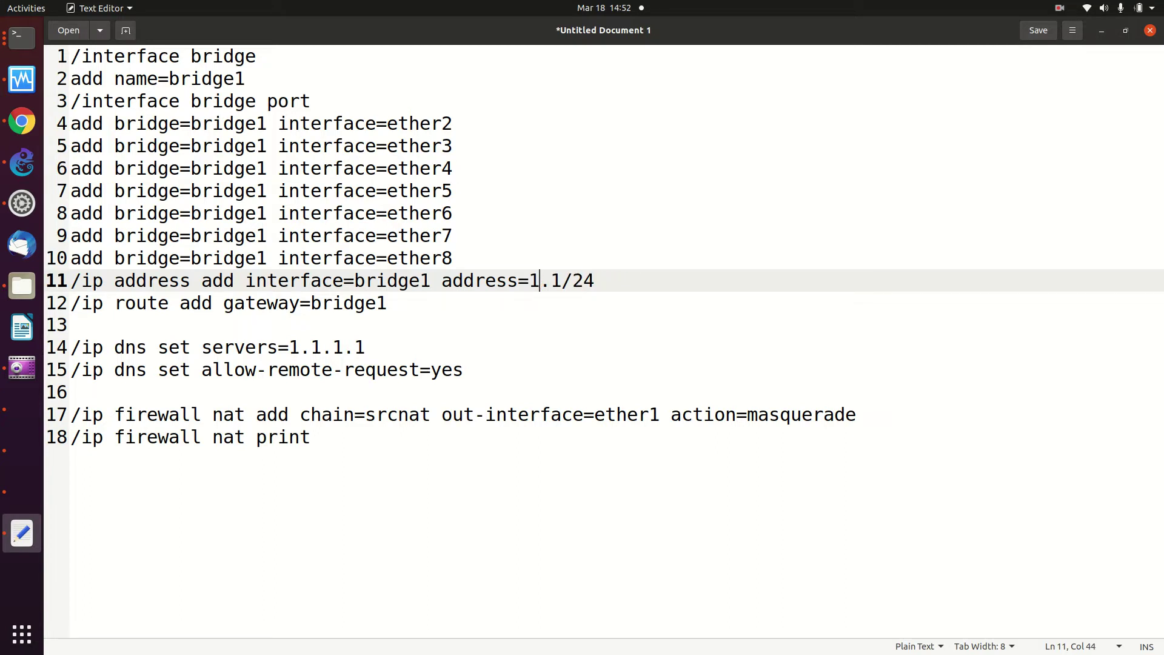
type("0.10.10")
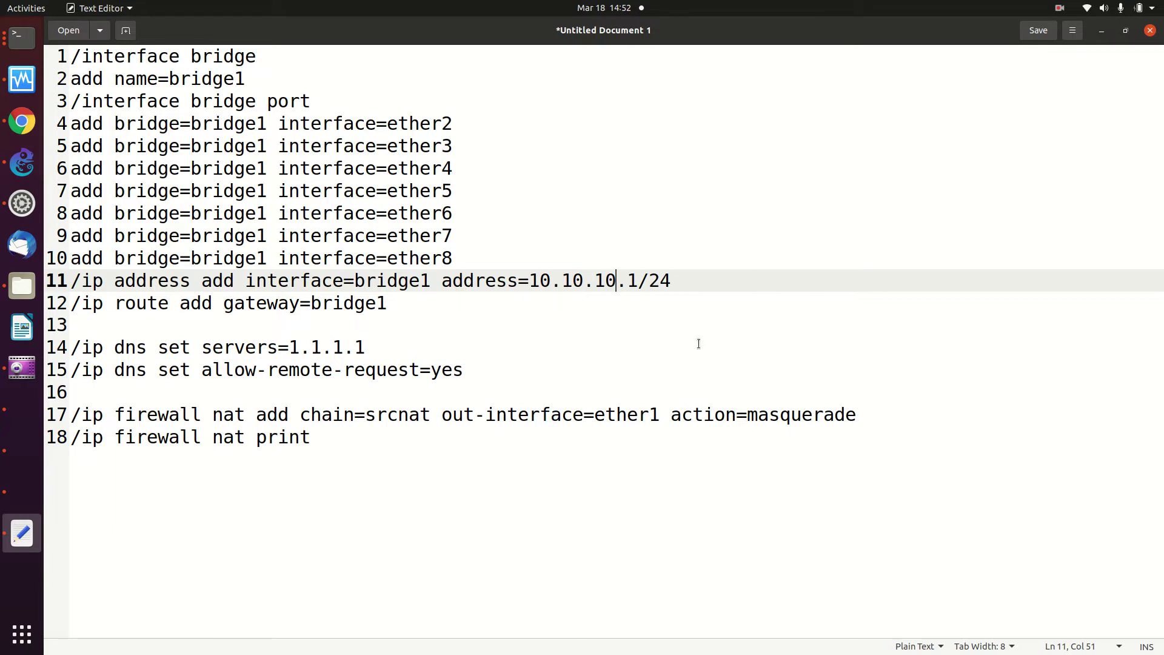
Copy the entire edited command list
key("ctrl+a")
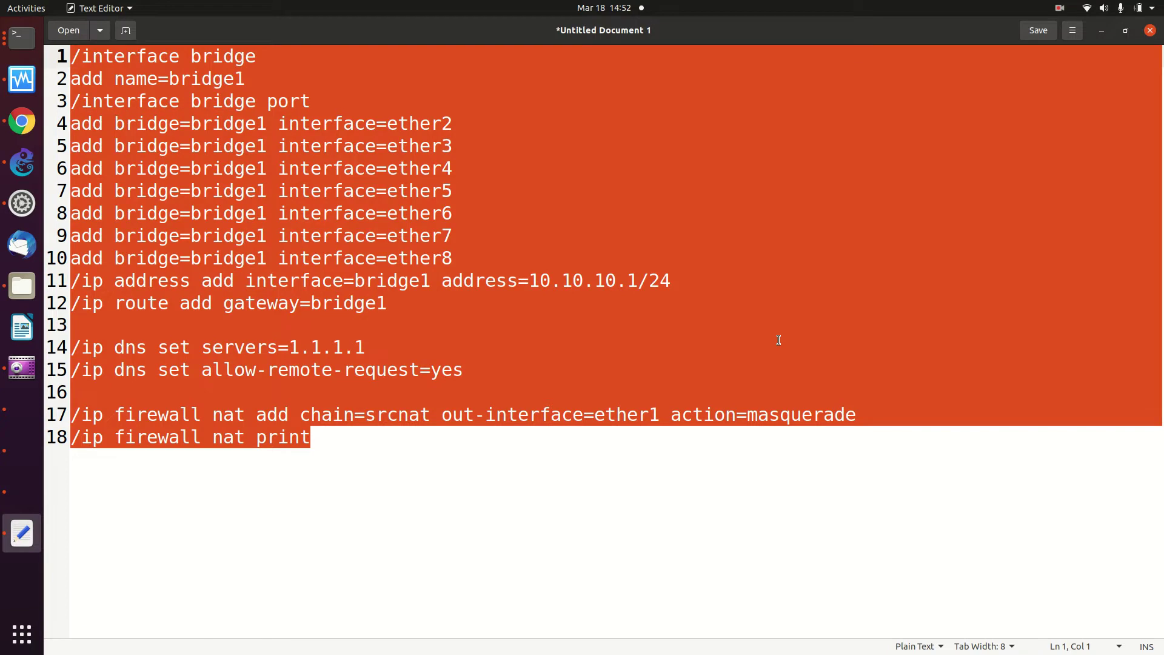
right_click(579, 204)
left_click(627, 257)
left_click(22, 38)
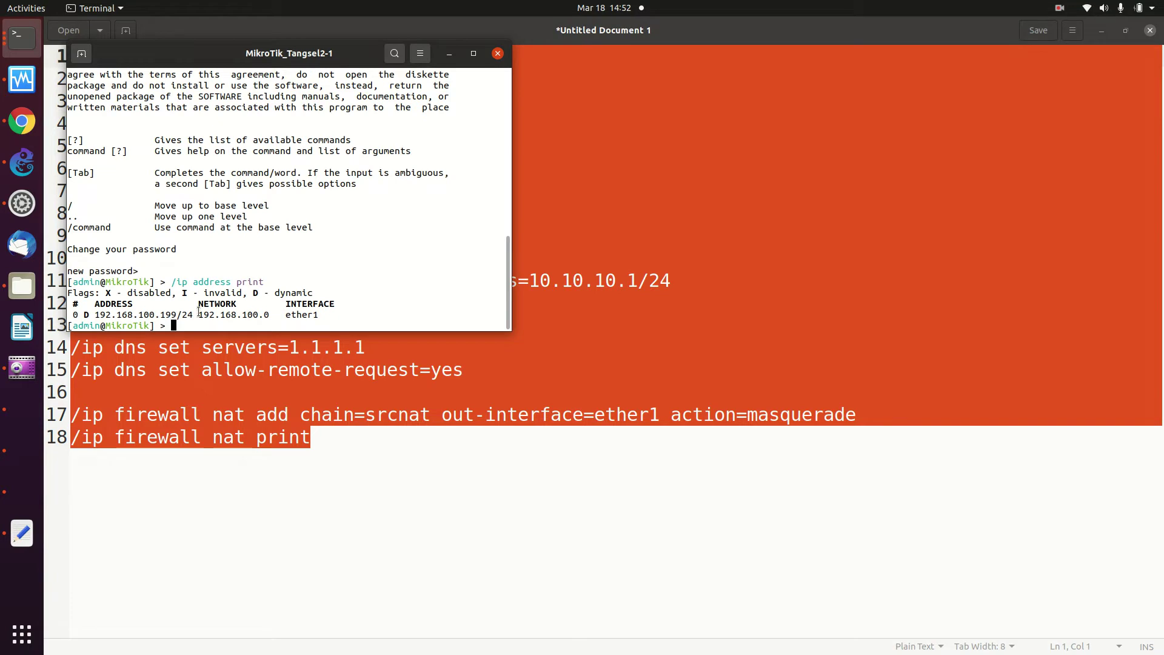
Paste the edited commands into the MikroTik console, then copy '/ip dhcp-server setup' from the wiki
right_click(207, 318)
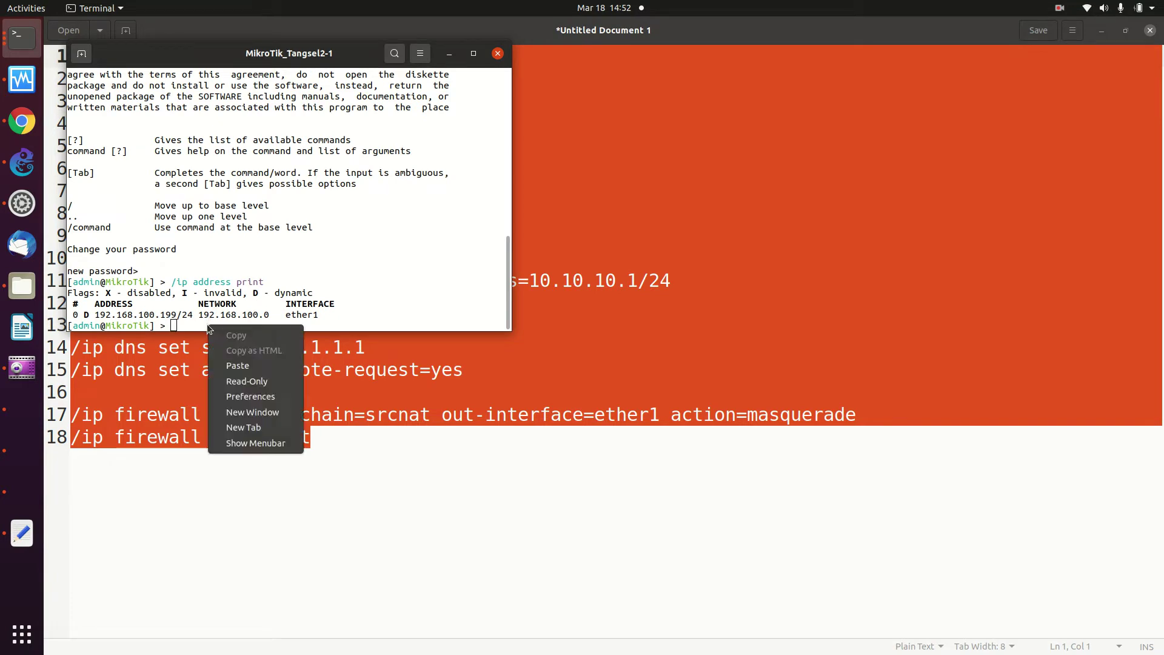
left_click(245, 362)
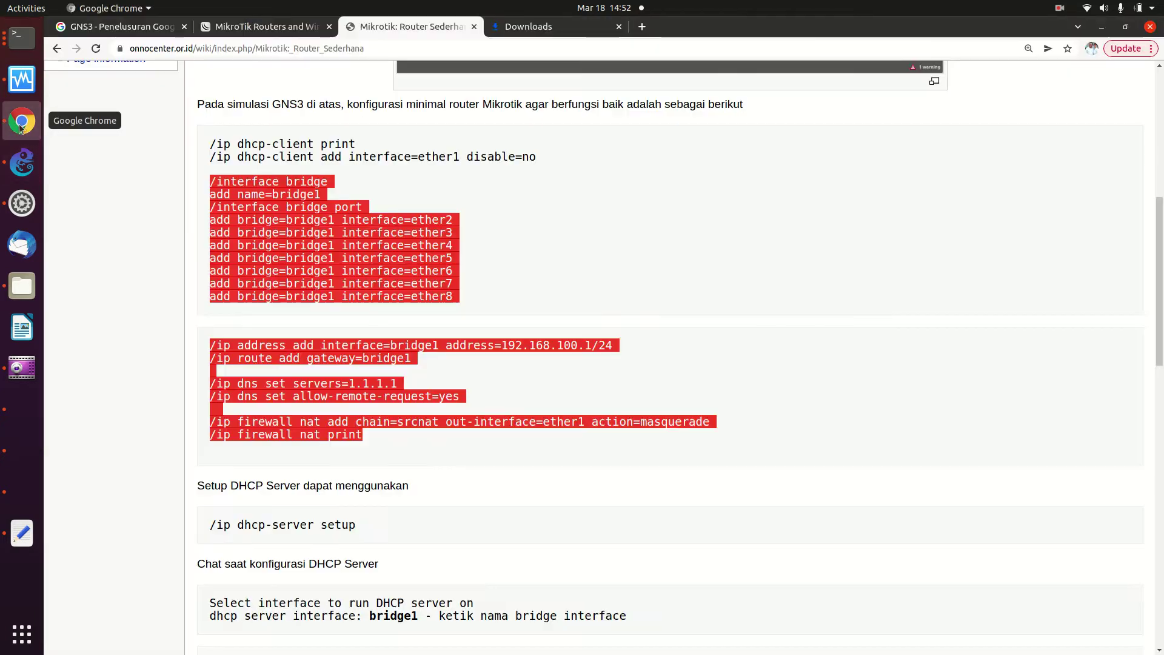
left_click(21, 122)
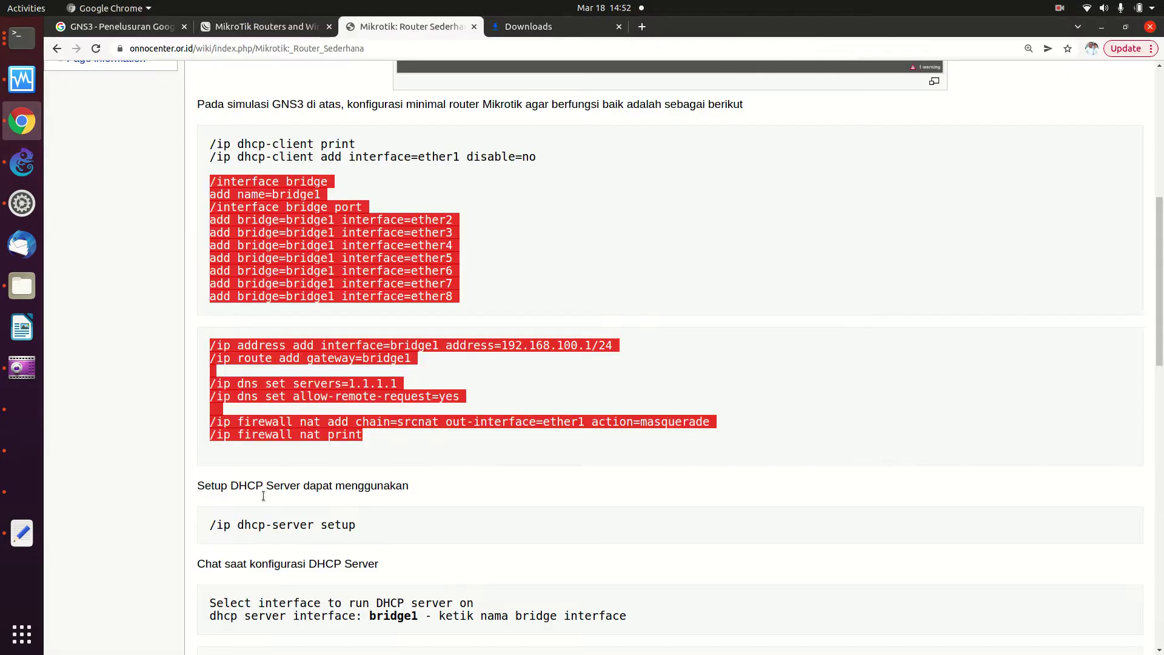
left_click_drag(209, 531, 357, 527)
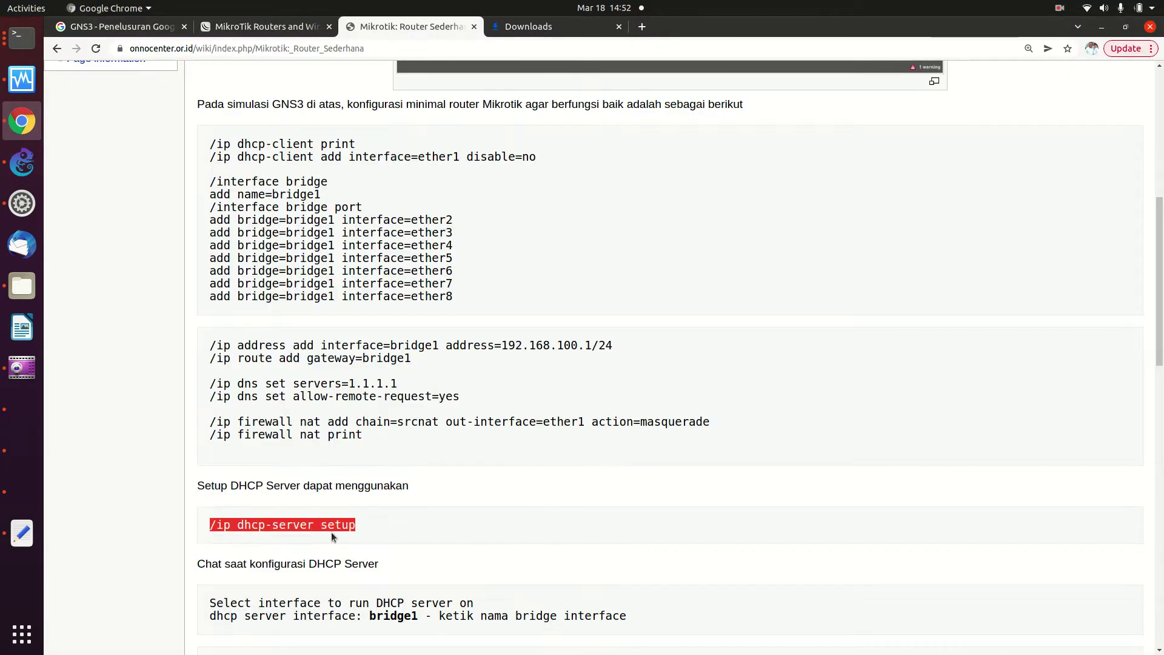
right_click(317, 515)
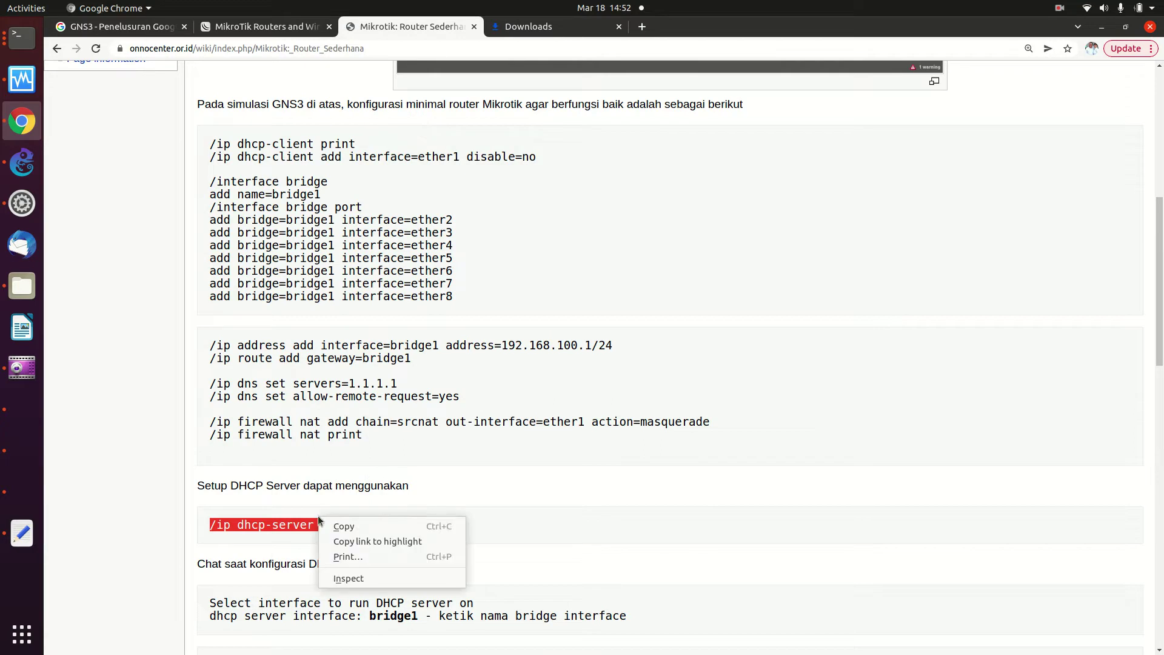
left_click(329, 526)
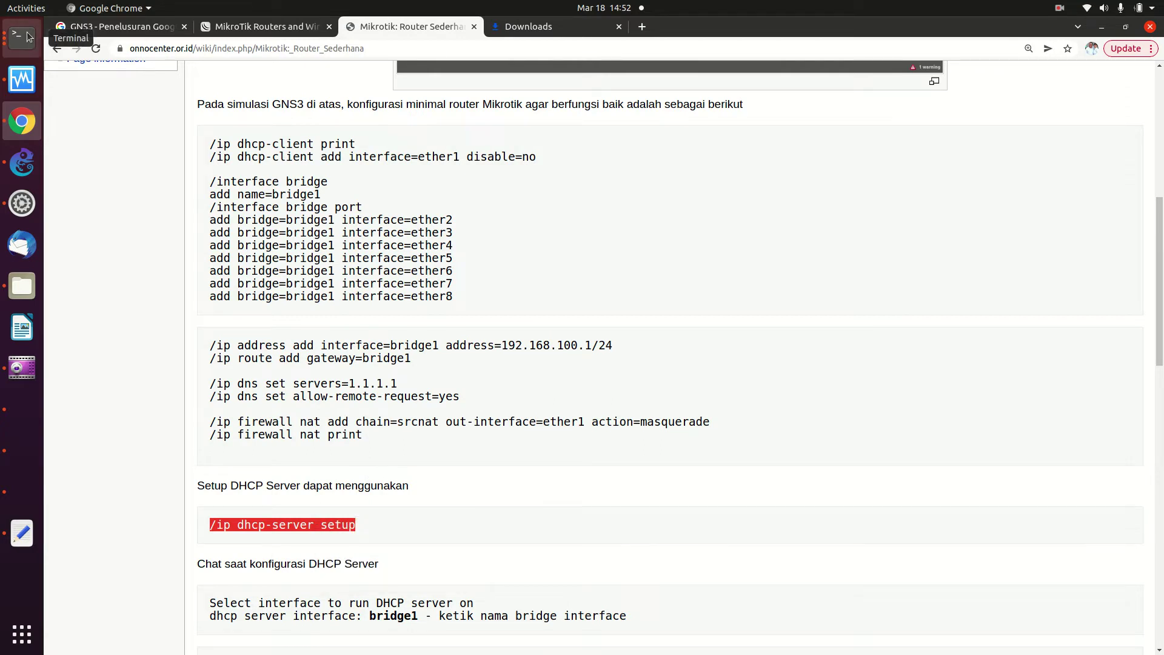
Run /ip dhcp-server setup on bridge1, accepting gateway 10.10.10.1, pool 10.10.10.2-10.10.10.254 and 10m lease
left_click(22, 37)
right_click(304, 326)
left_click(332, 362)
key("Return")
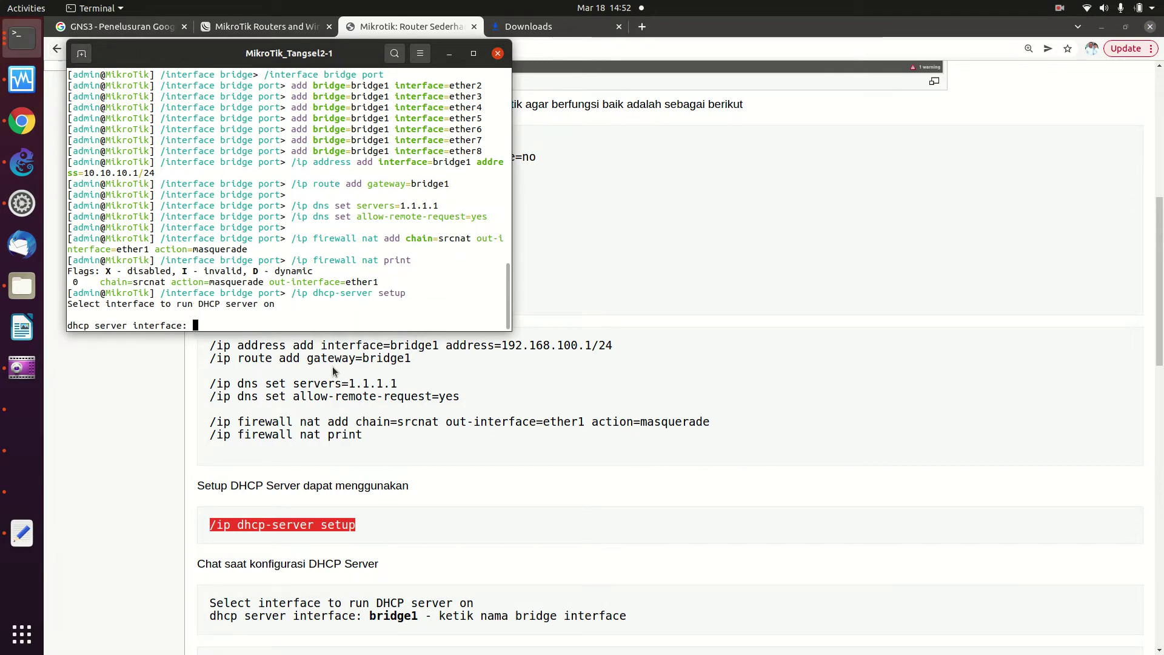
type("bridge1")
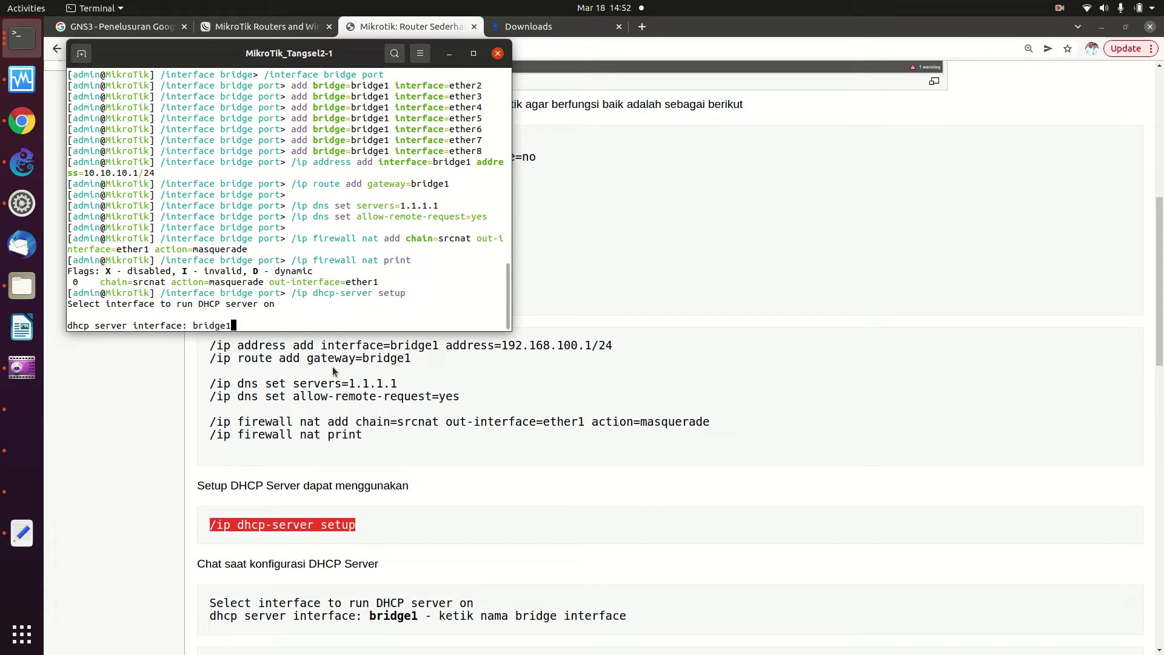
key("Return")
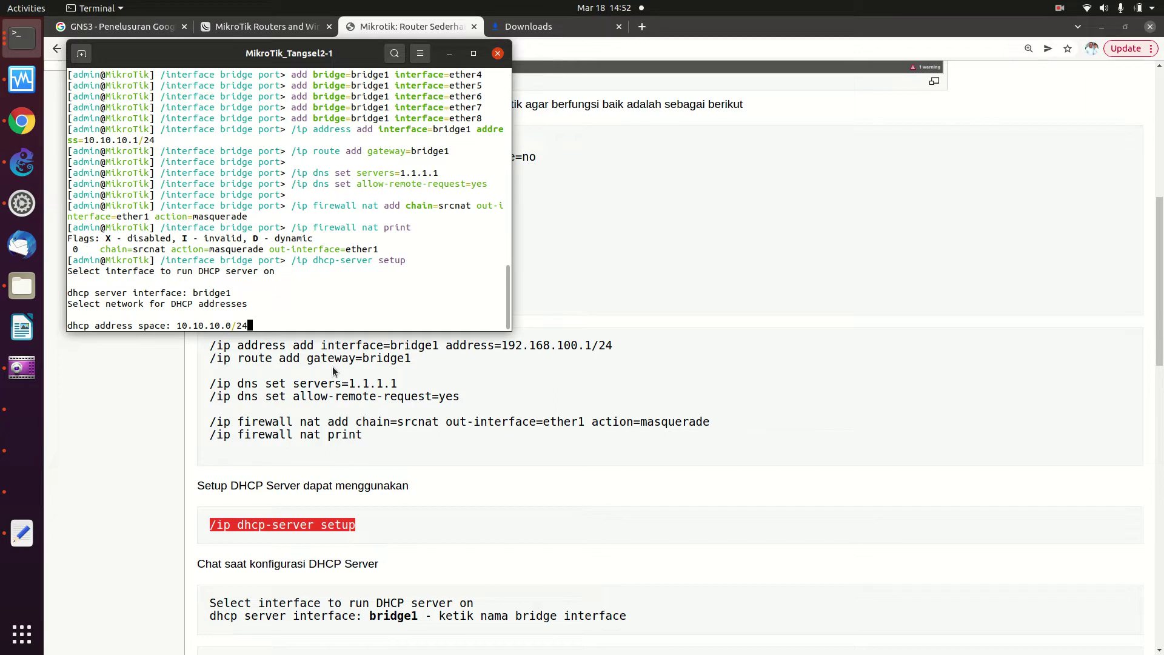
key("Return")
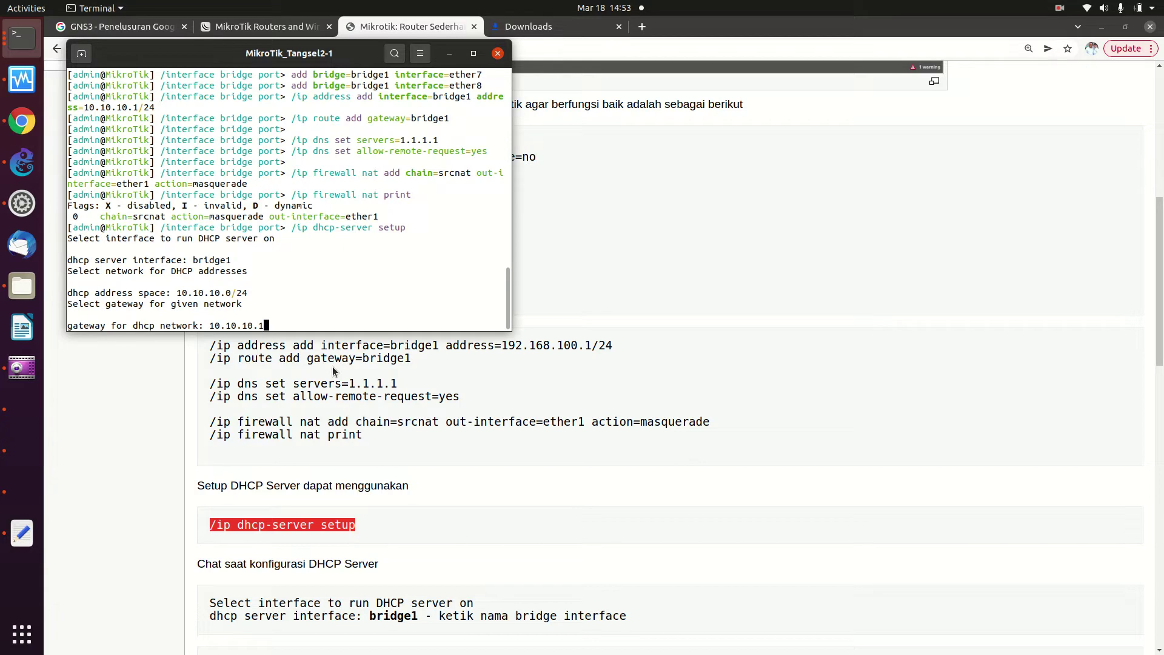
key("Return")
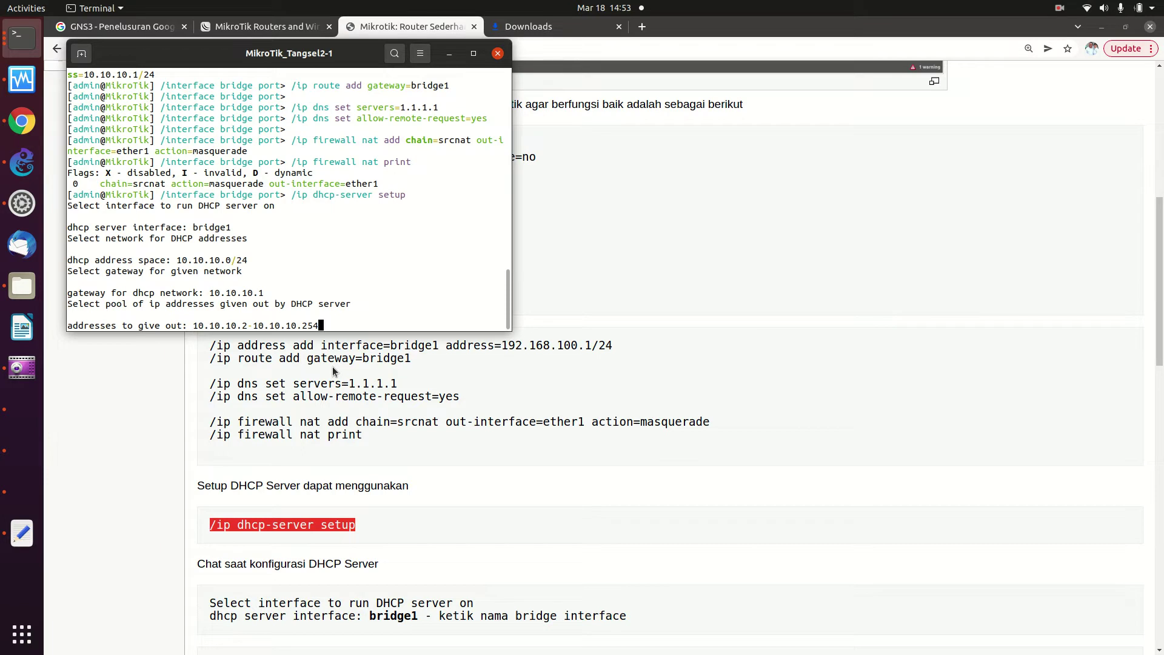
key("Return")
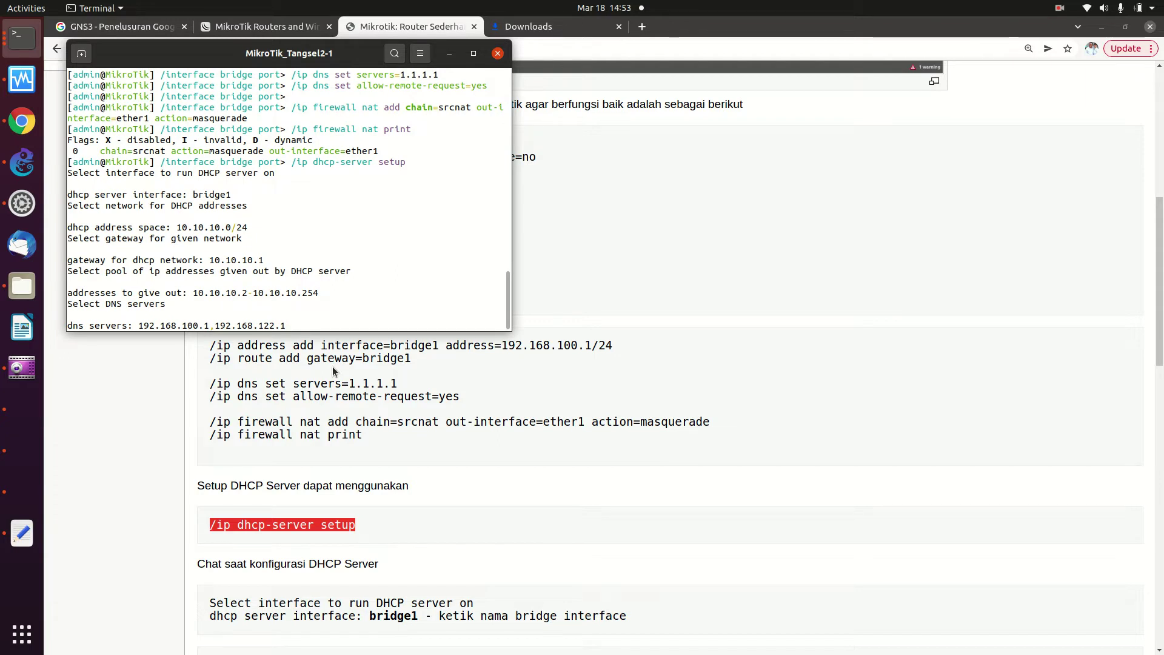
key("Return")
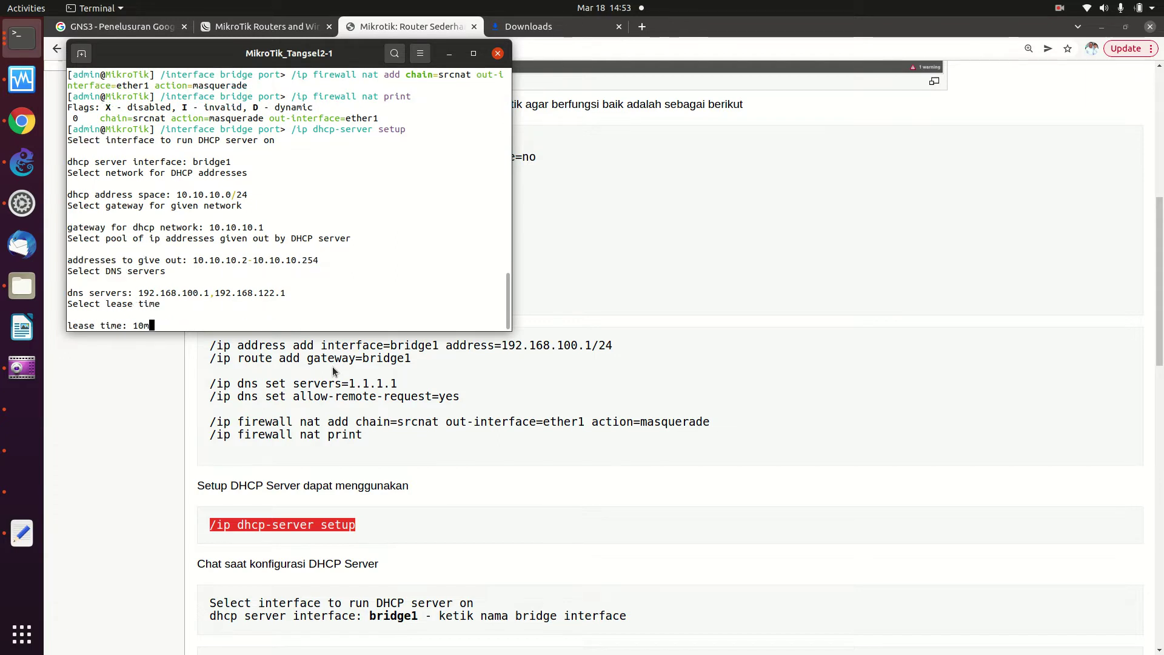
key("Return")
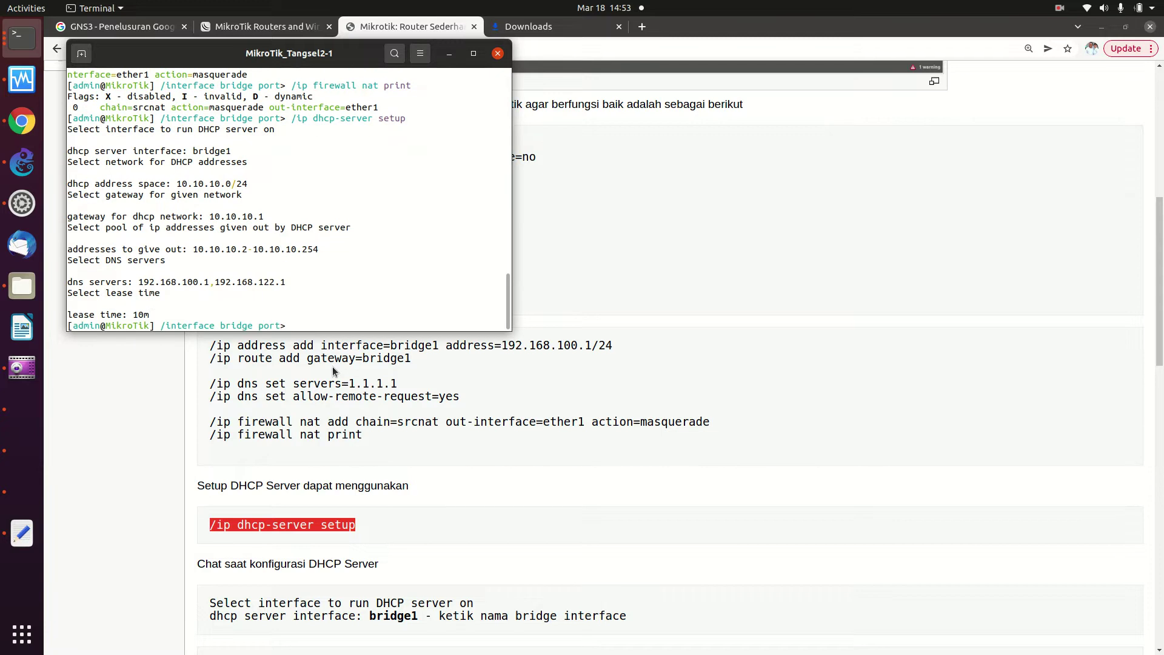
Reconnect Kali's wired network and confirm with ifconfig that eth0 got 10.10.10.254
left_click(10, 412)
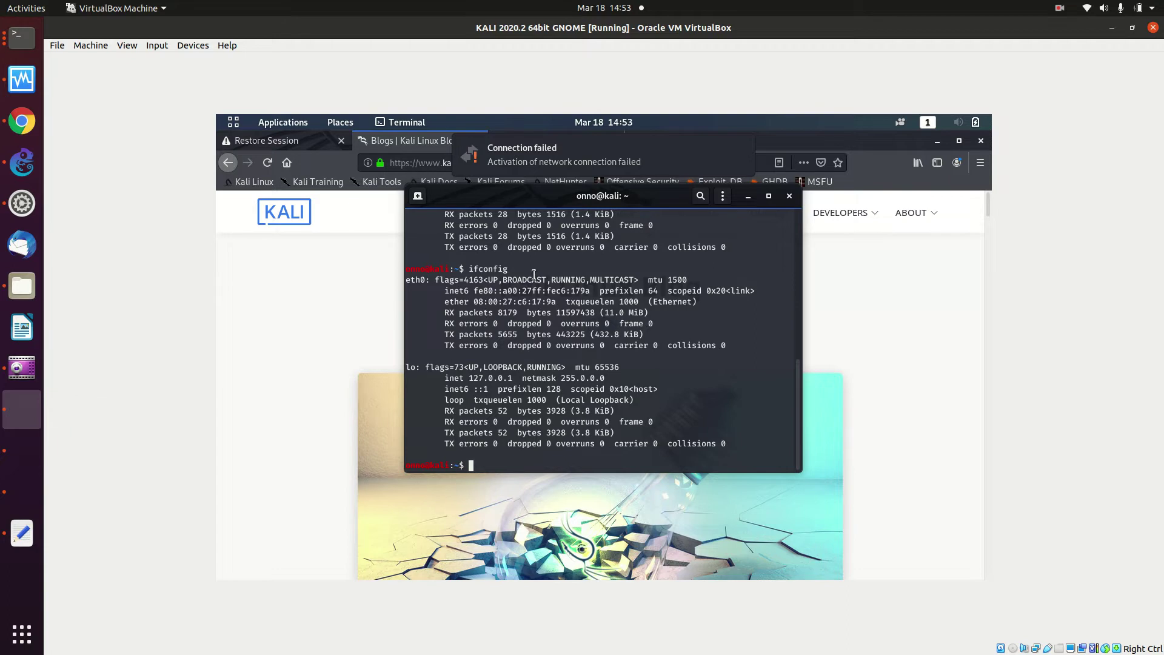
left_click(749, 195)
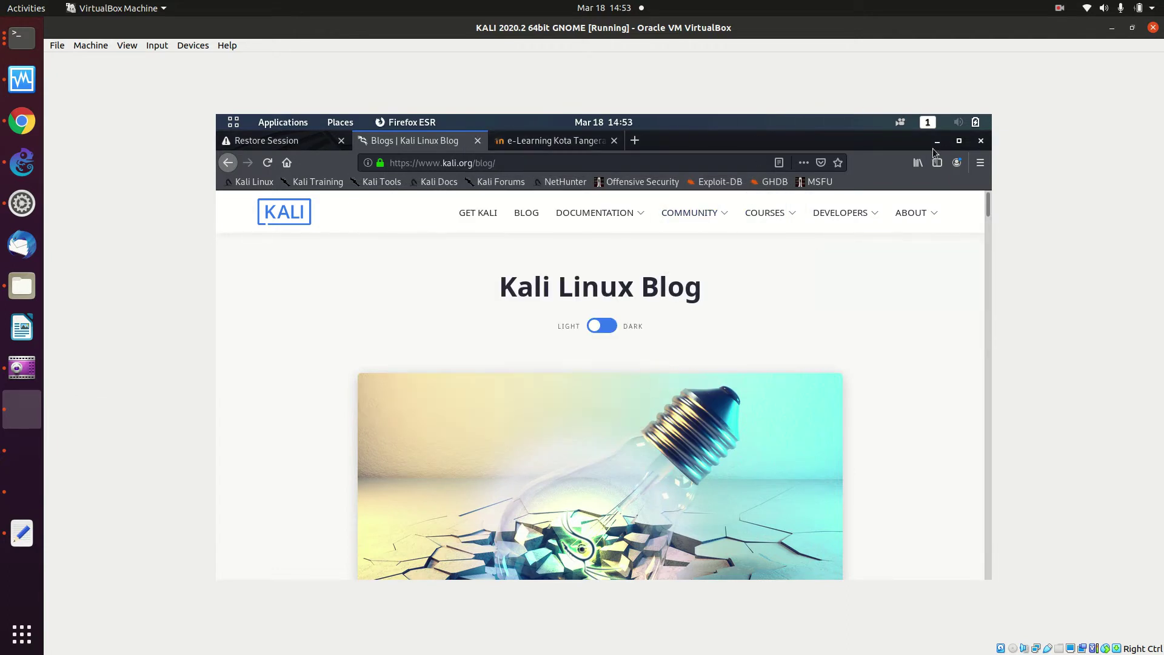
left_click(949, 123)
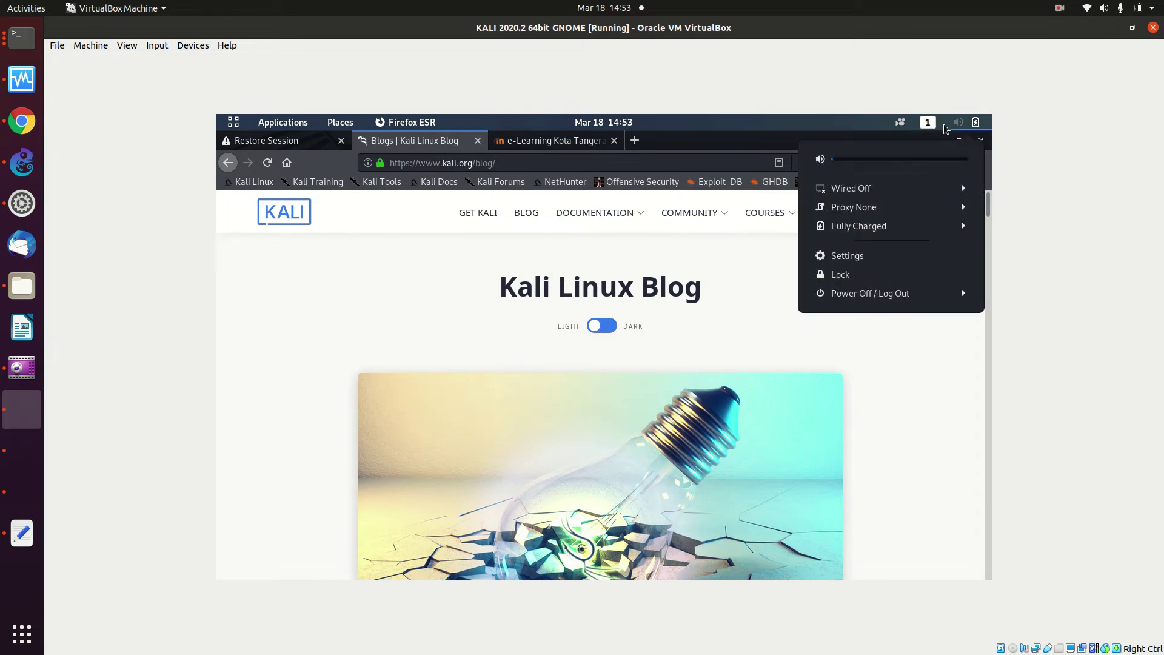
left_click(920, 194)
left_click(915, 209)
mouse_move(915, 211)
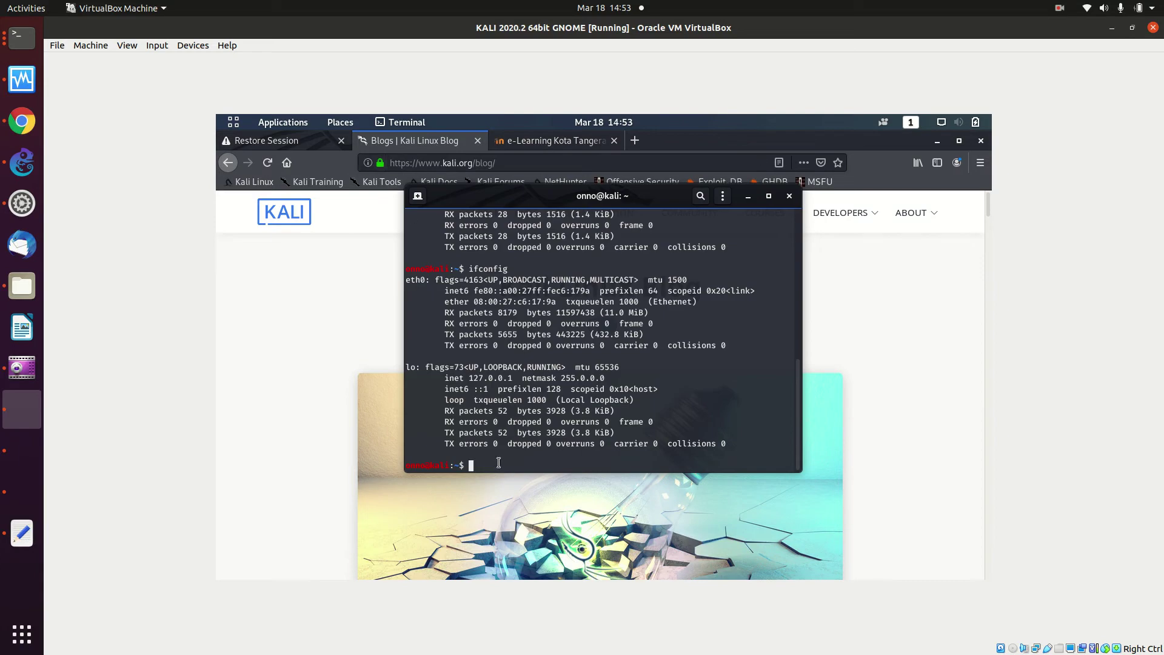
type("if config")
key("Return")
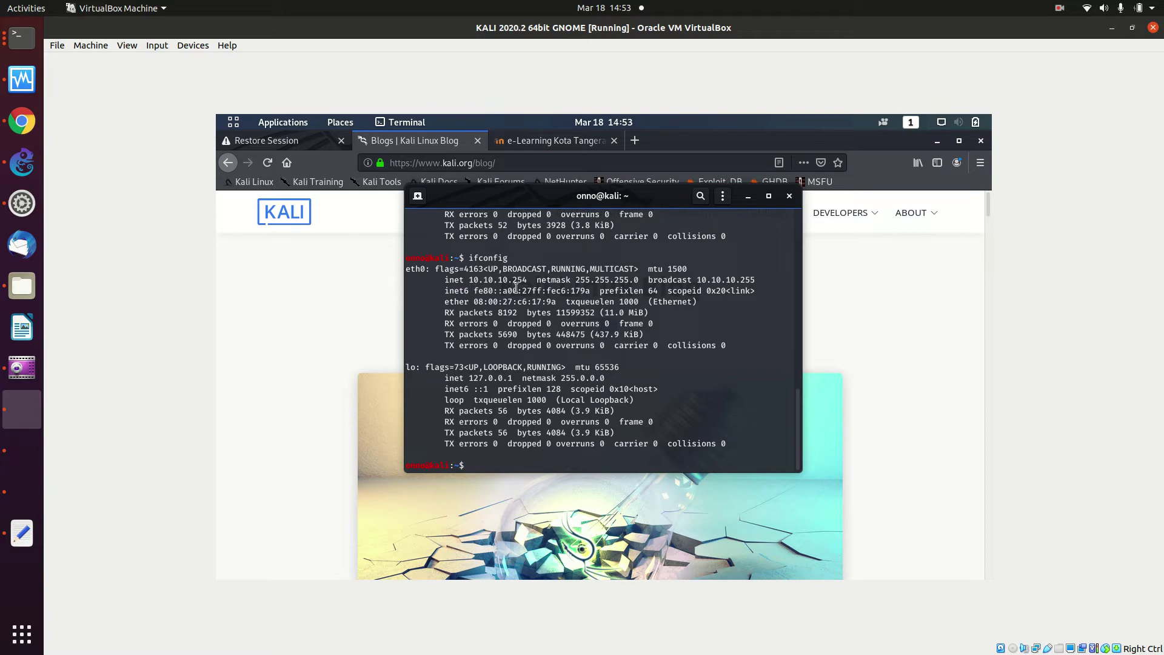
Open the bukalapak site in a new Firefox tab
left_click(880, 273)
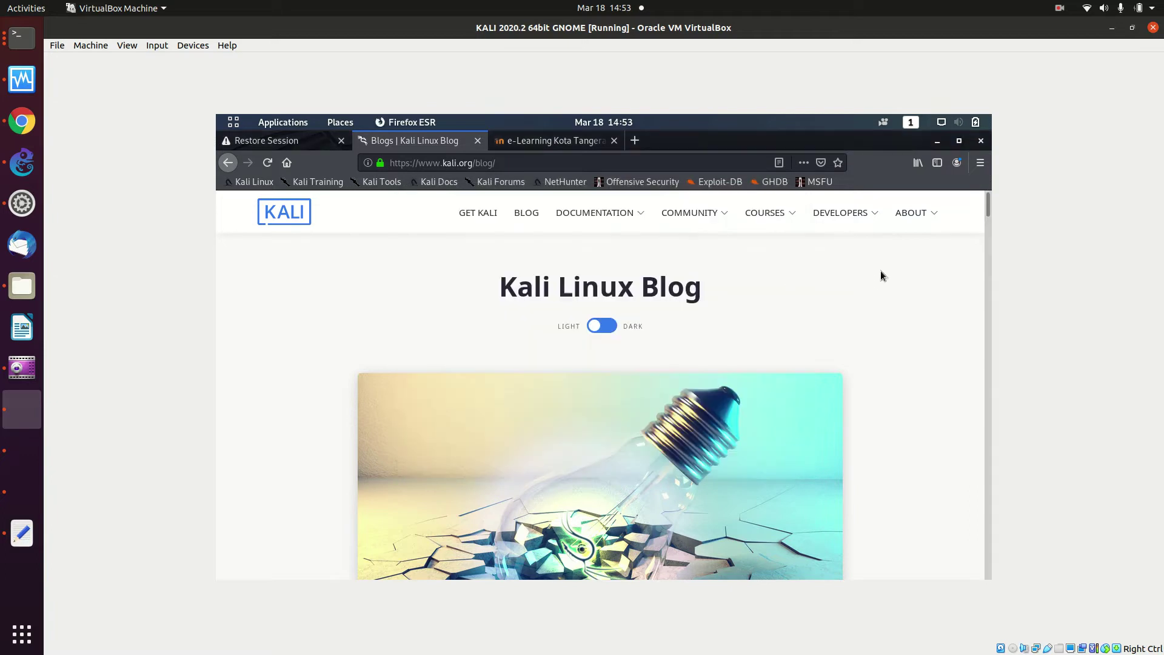
left_click(594, 145)
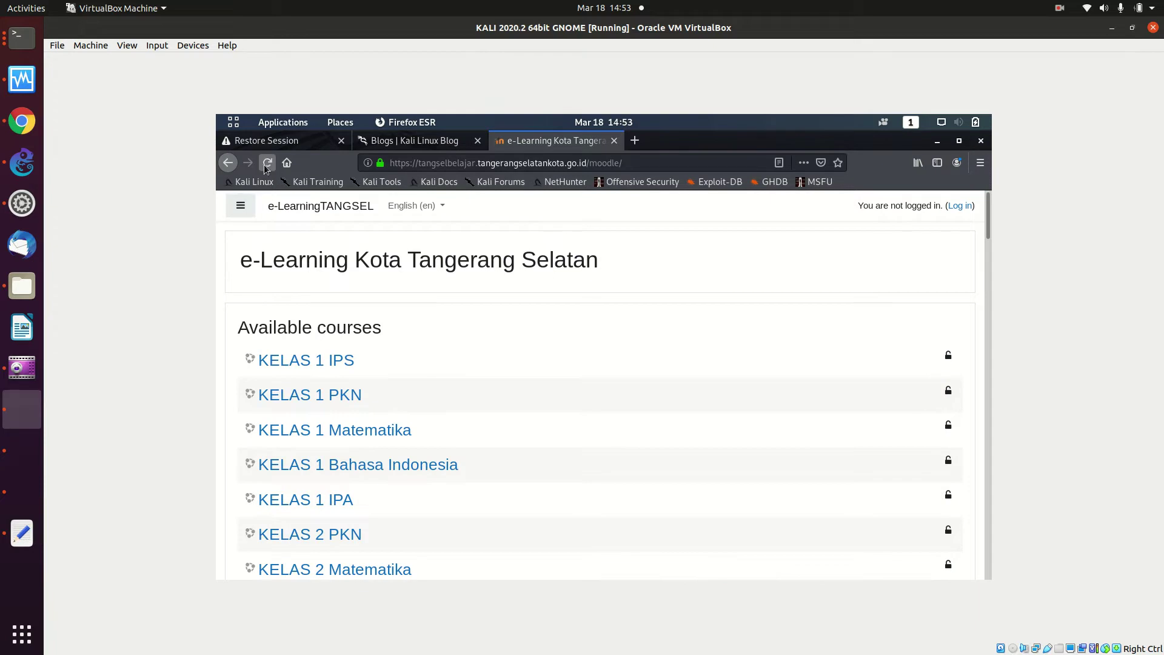
left_click(634, 142)
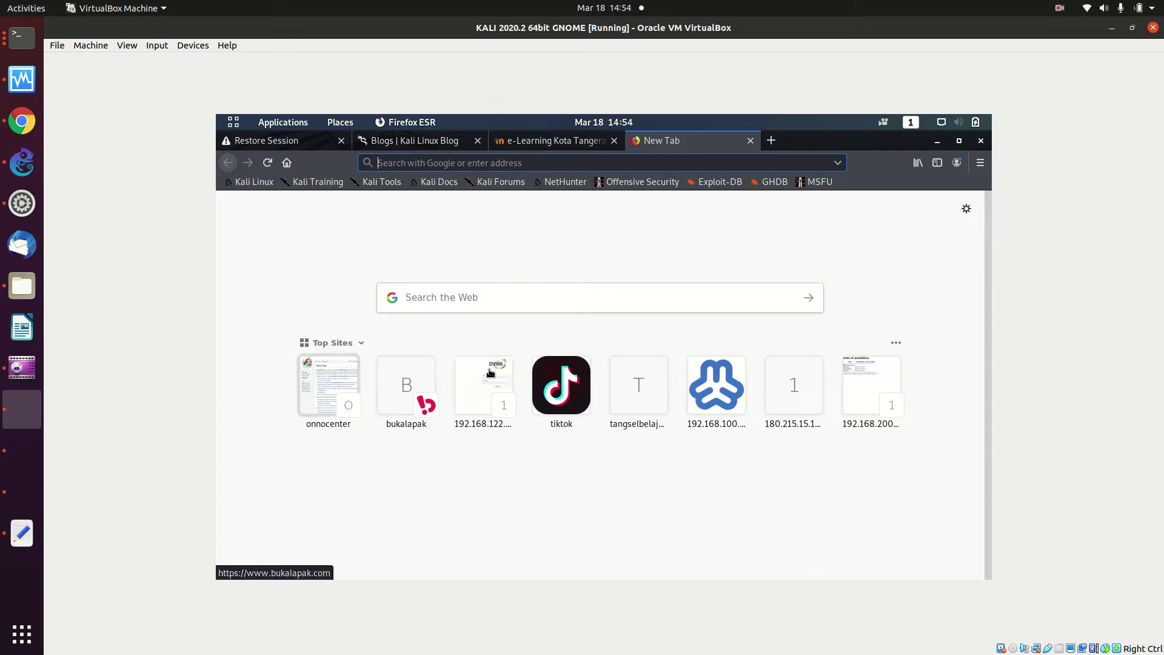
left_click(431, 375)
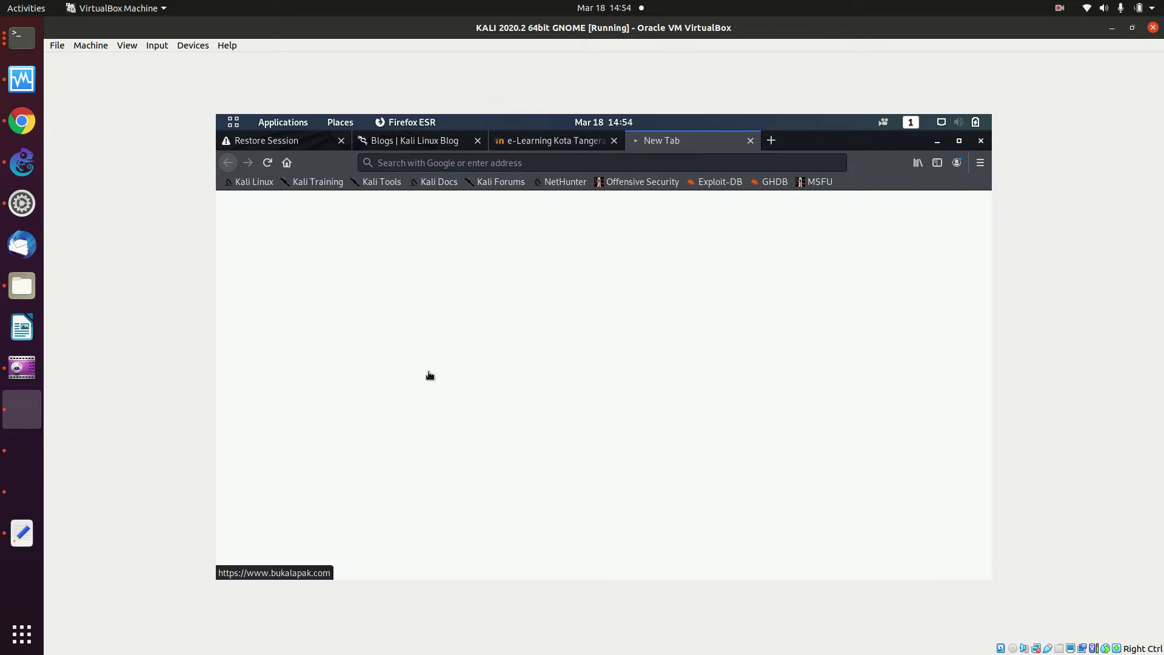
left_click(771, 141)
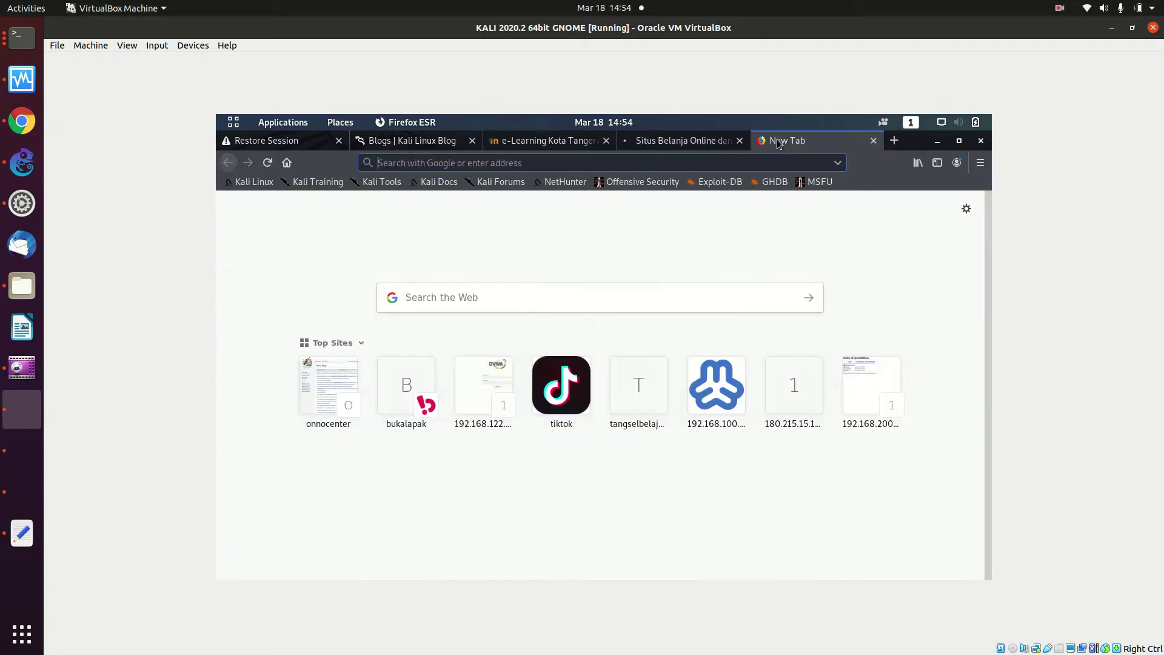
type("google.com/")
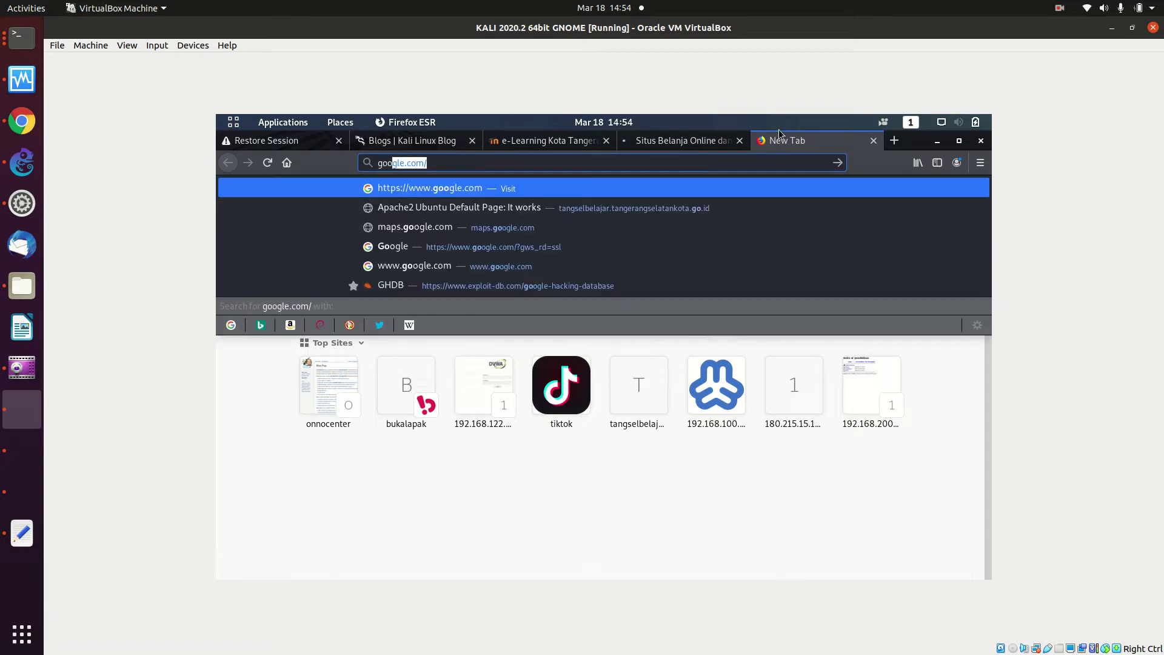
left_click(471, 245)
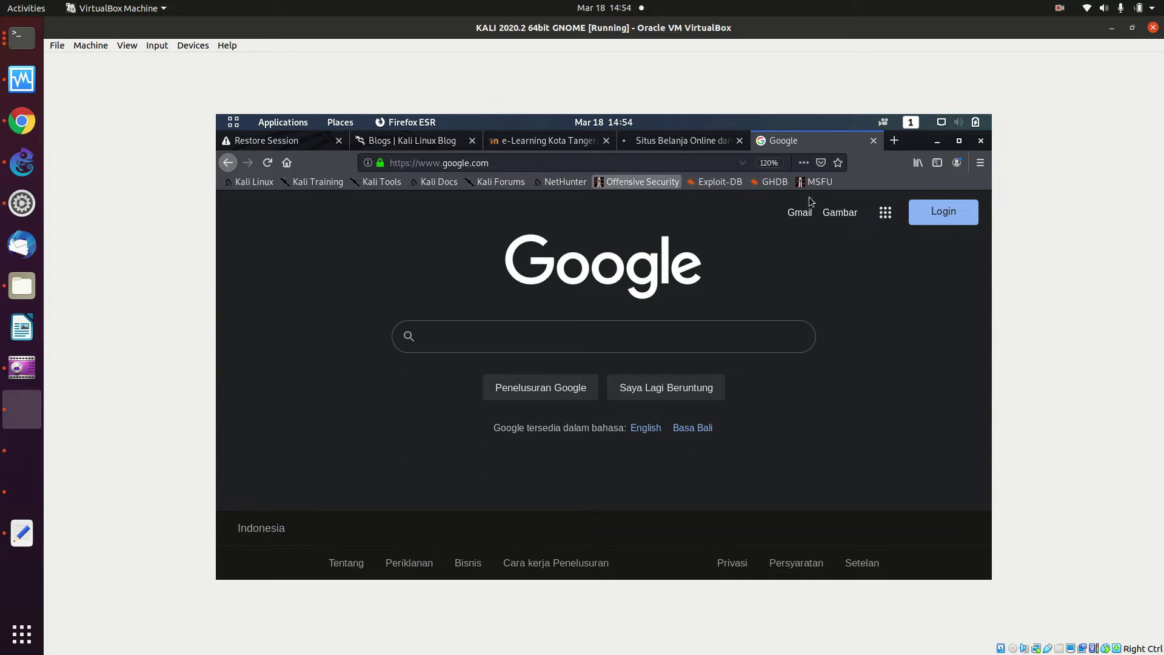
left_click(618, 185)
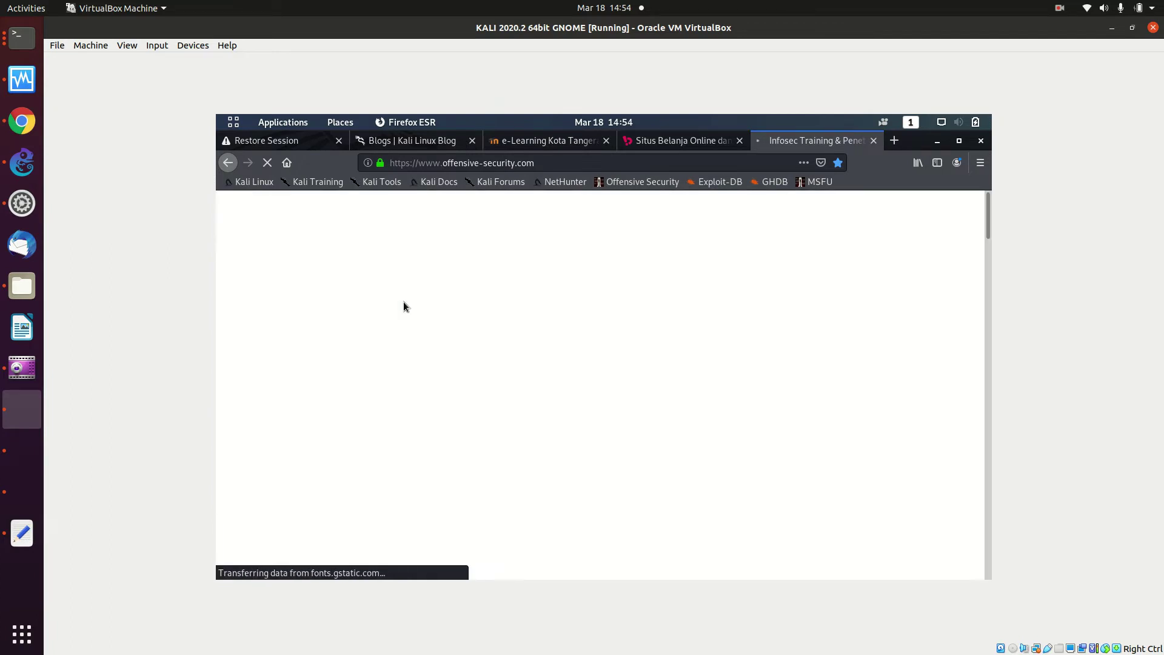
Search OnnoWiki for 'mik' and open the Mikrotik article
left_click(22, 121)
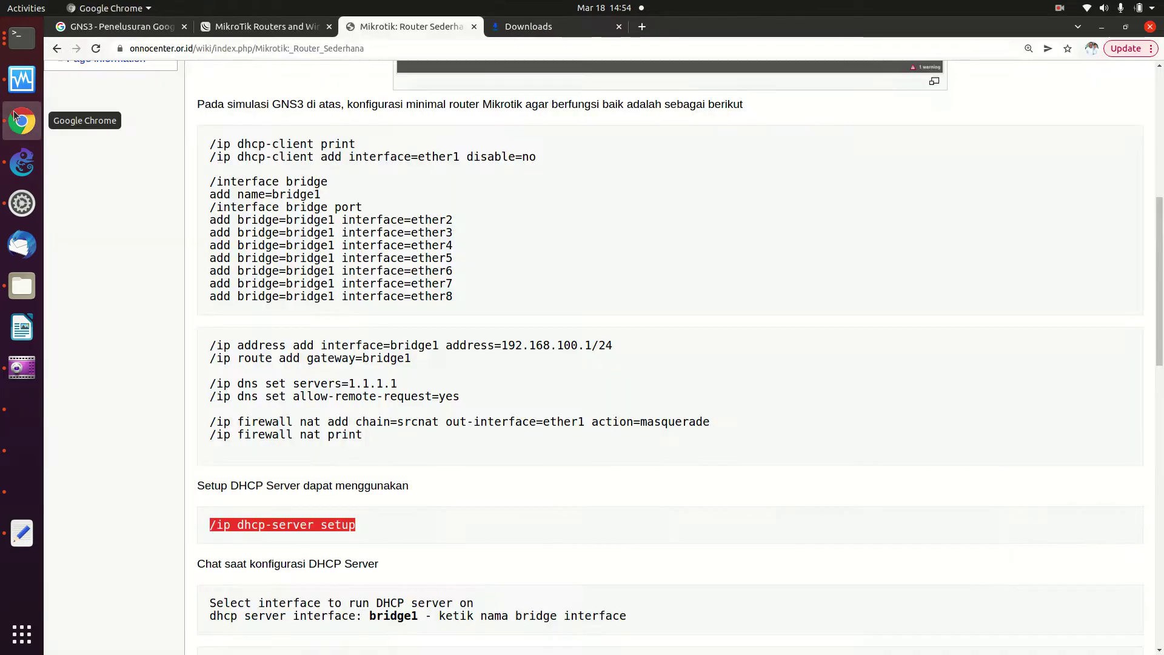
scroll(216, 240, "down", 2)
scroll(241, 277, "up", 10)
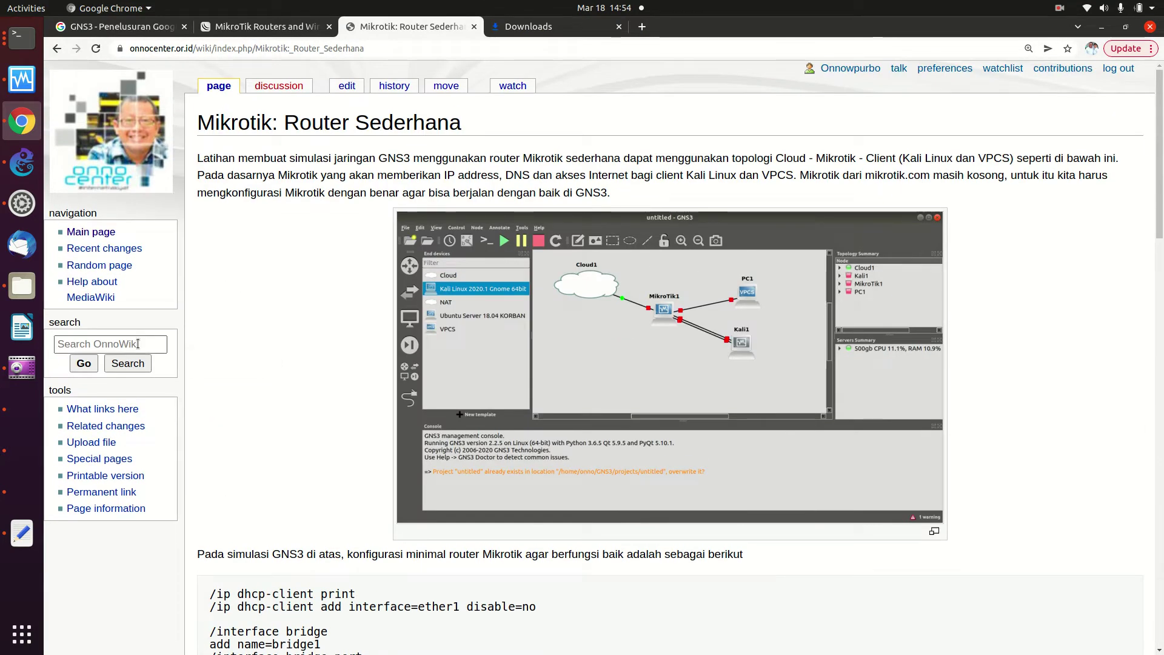
left_click(137, 344)
type("mikt")
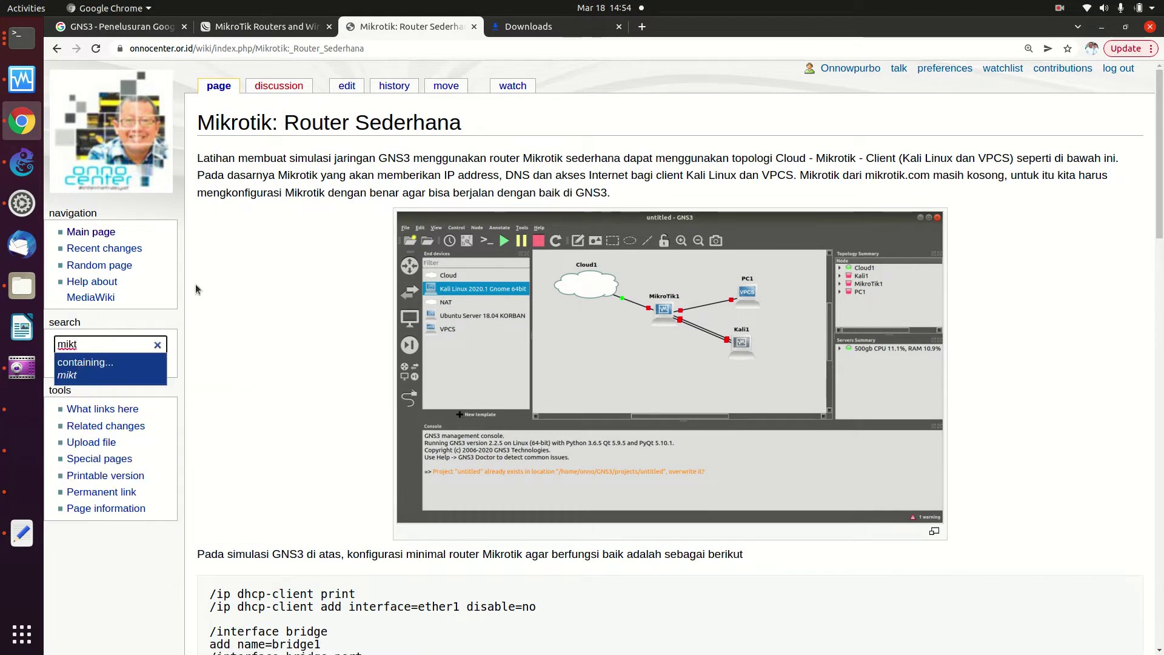
key("BackSpace")
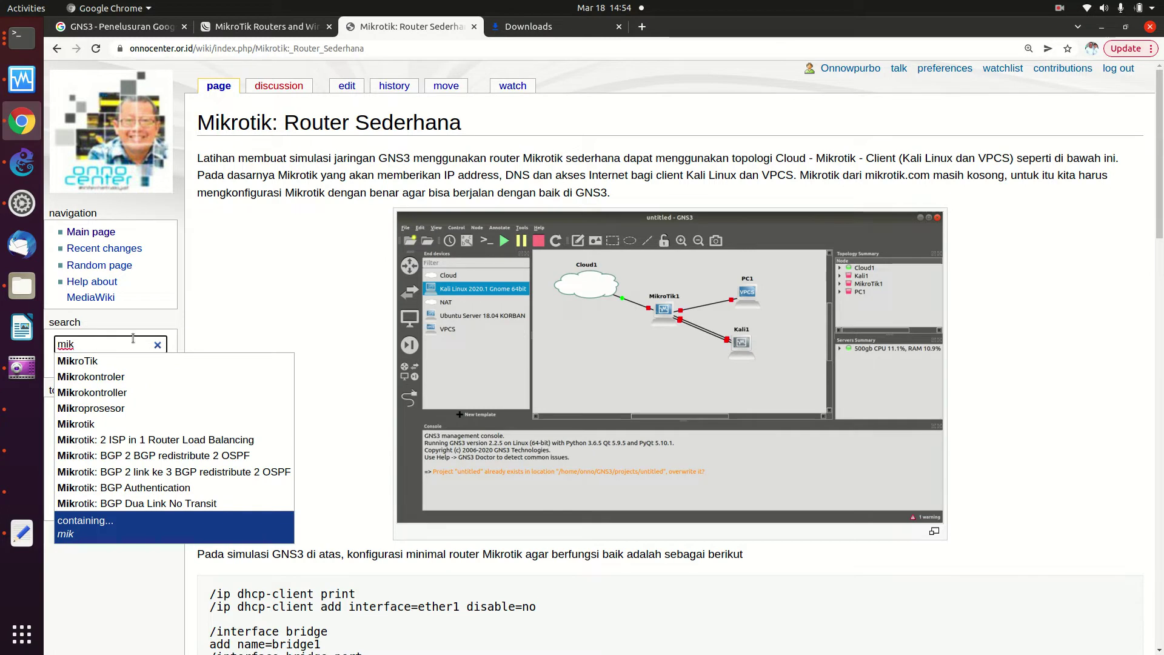
left_click(128, 362)
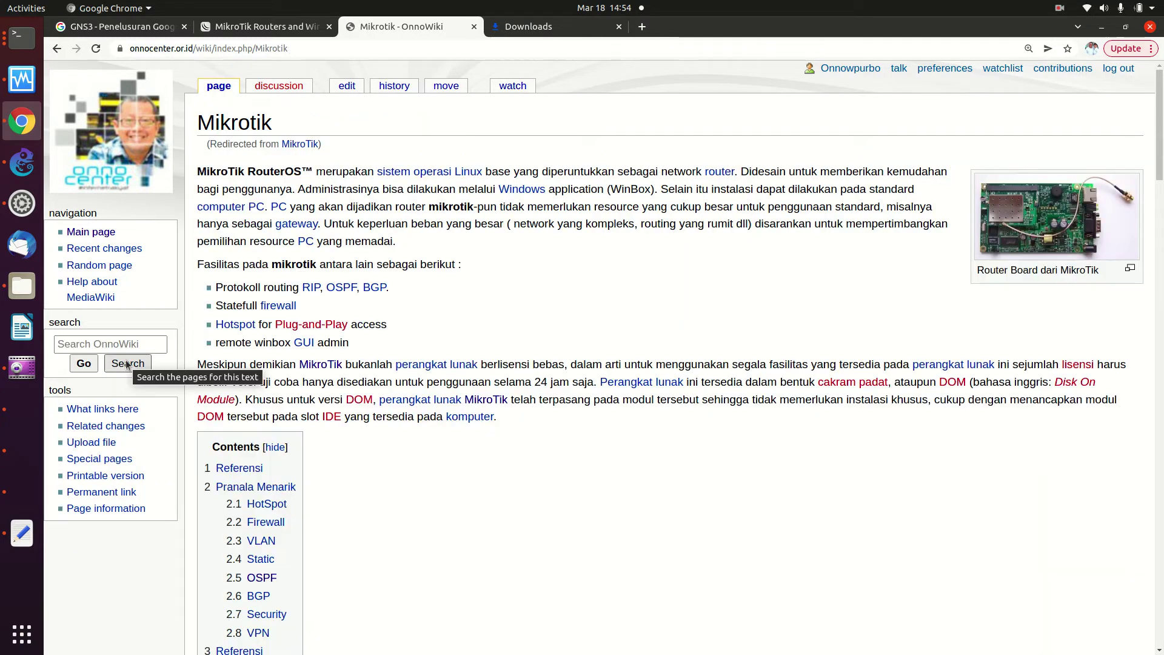
Scroll down the OnnoWiki Mikrotik article to its OSPF link list
scroll(370, 327, "down", 3)
scroll(369, 328, "down", 15)
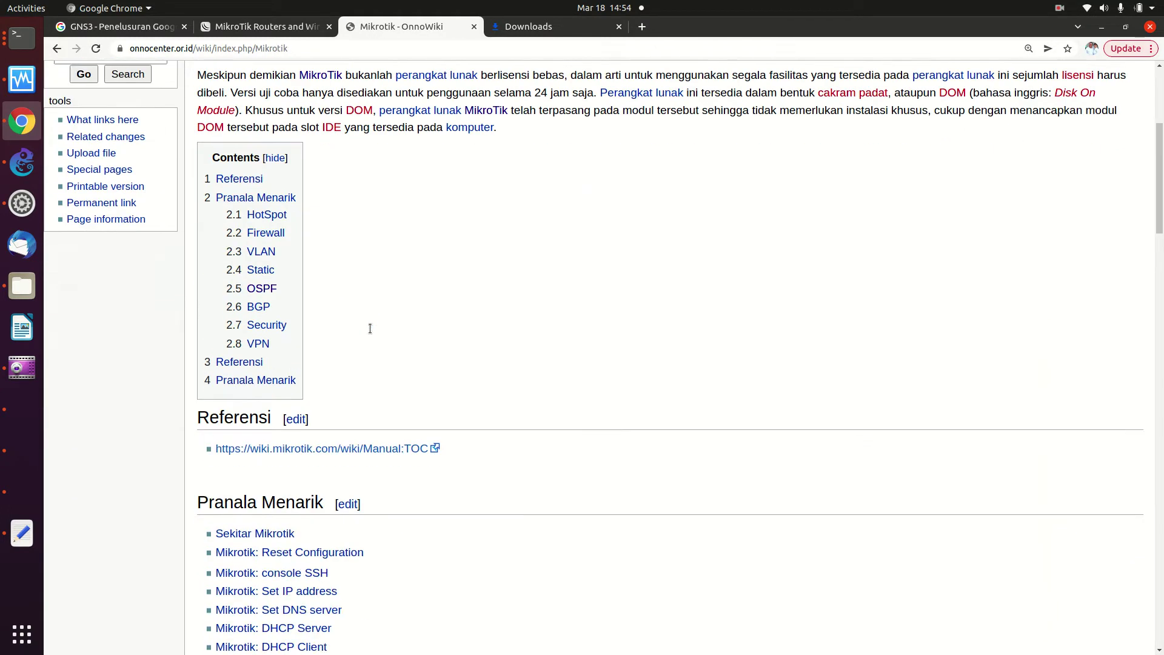
scroll(370, 333, "down", 1)
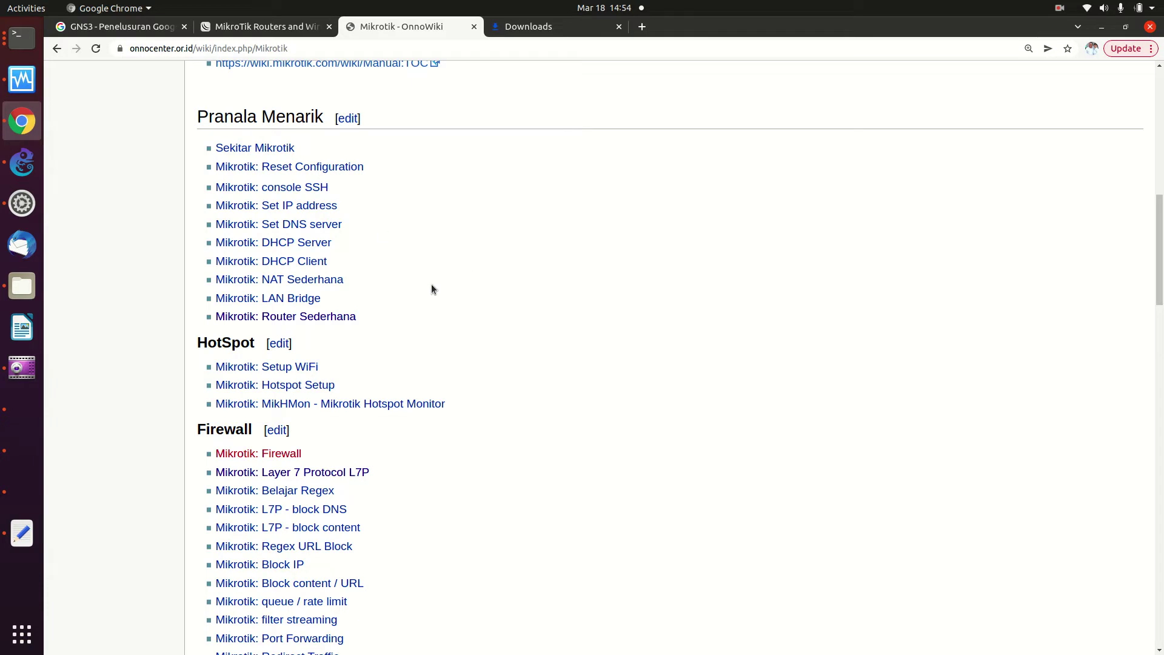
scroll(565, 226, "down", 1)
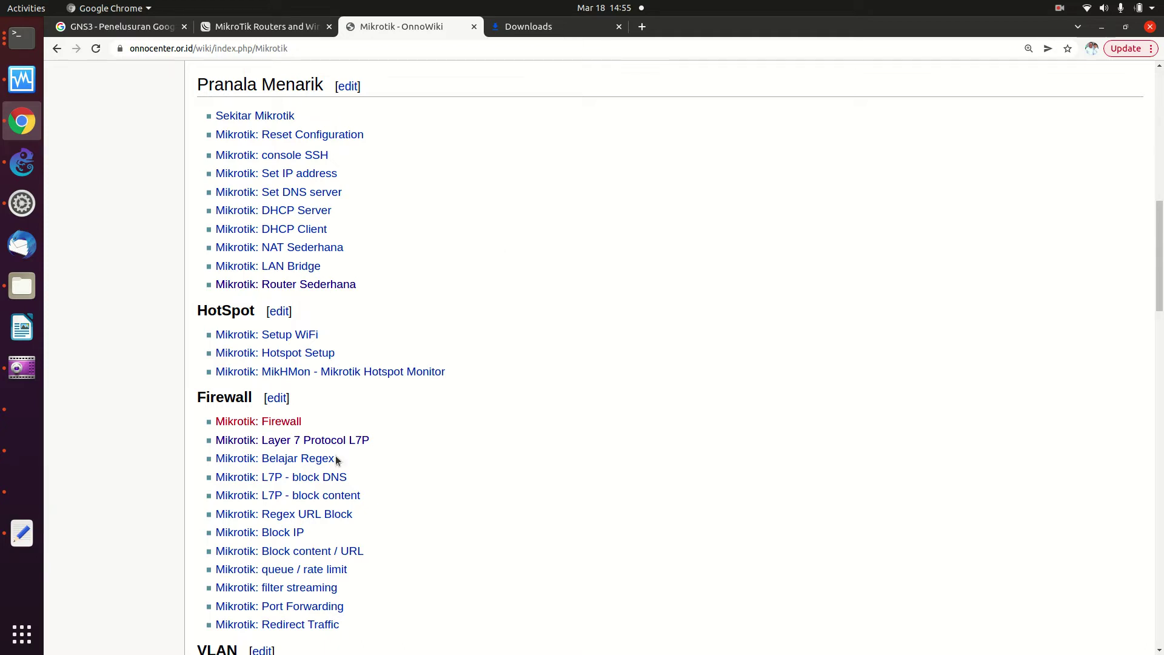
scroll(447, 569, "down", 4)
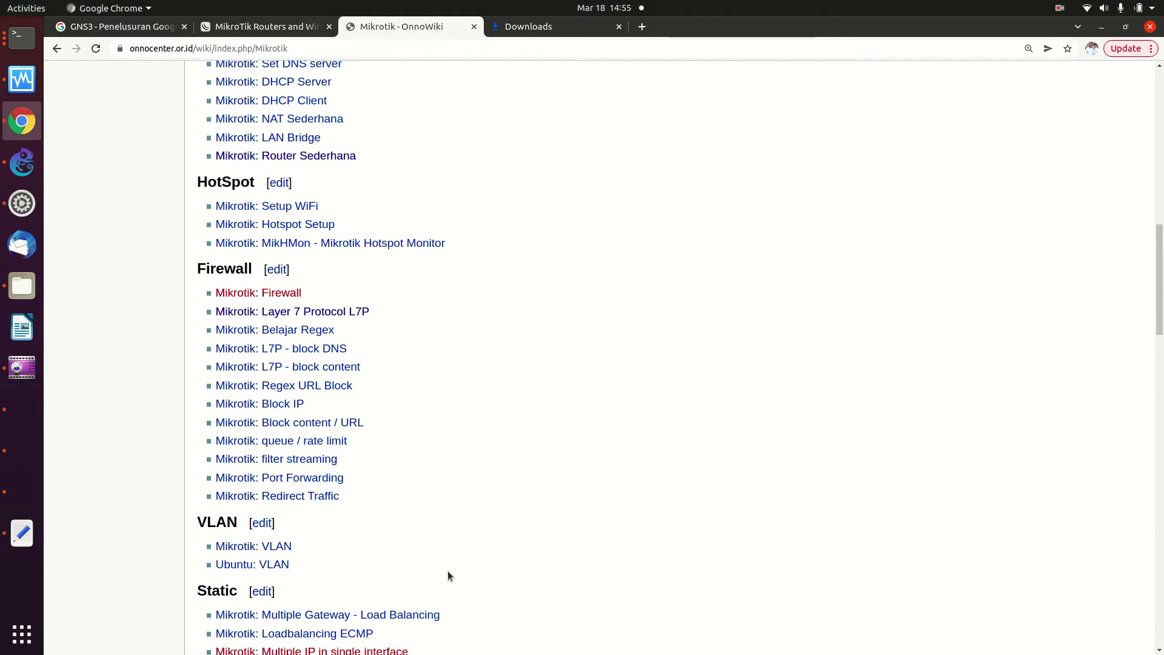
scroll(448, 575, "down", 1)
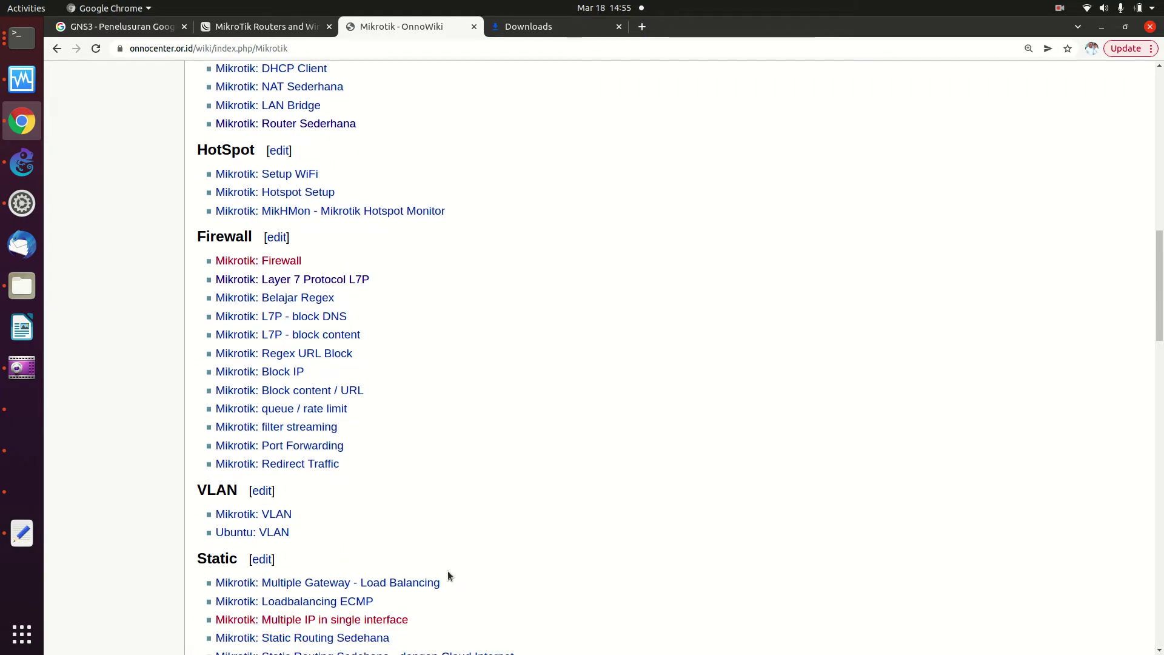
scroll(448, 575, "down", 1)
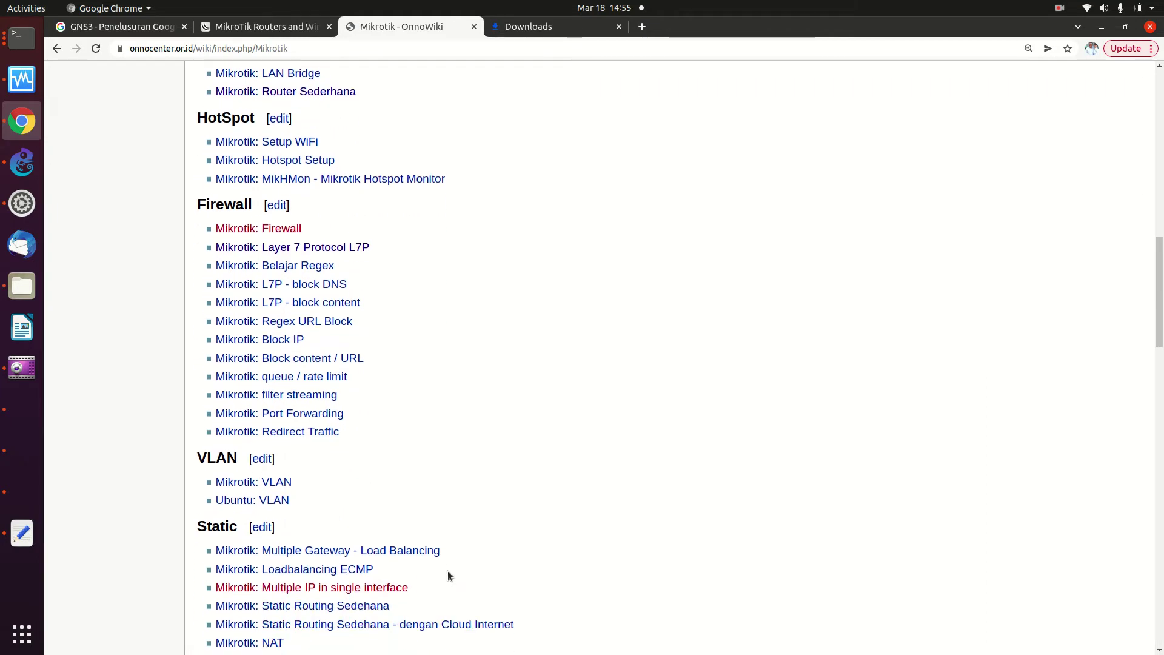
scroll(448, 574, "down", 1)
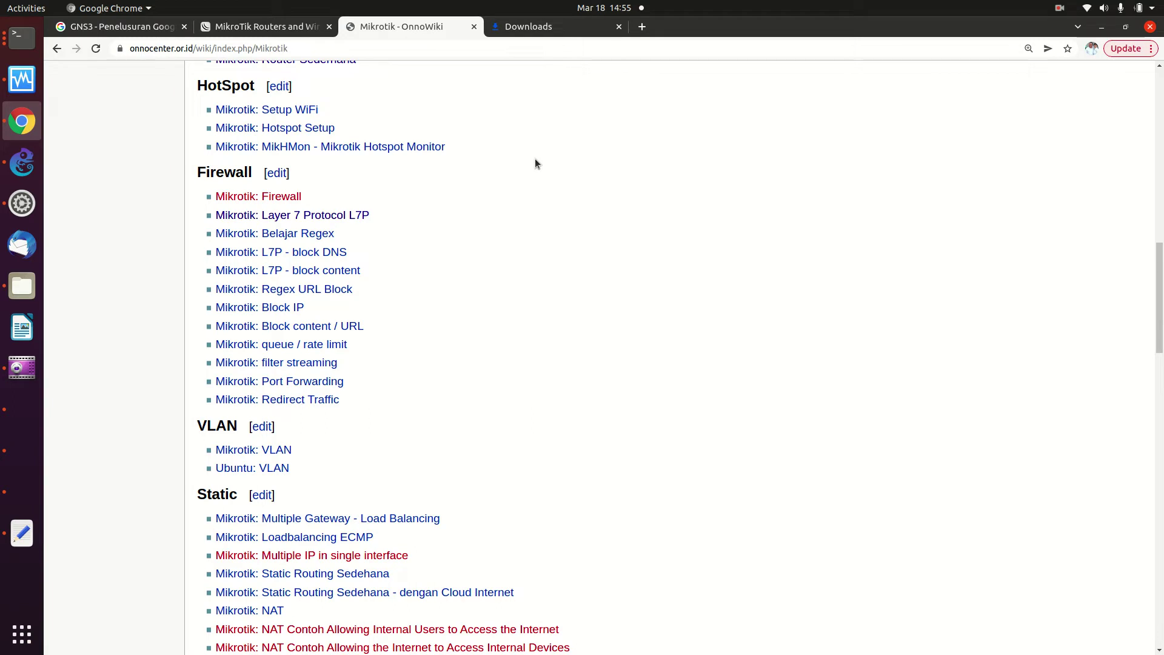
scroll(536, 163, "down", 5)
scroll(535, 162, "down", 4)
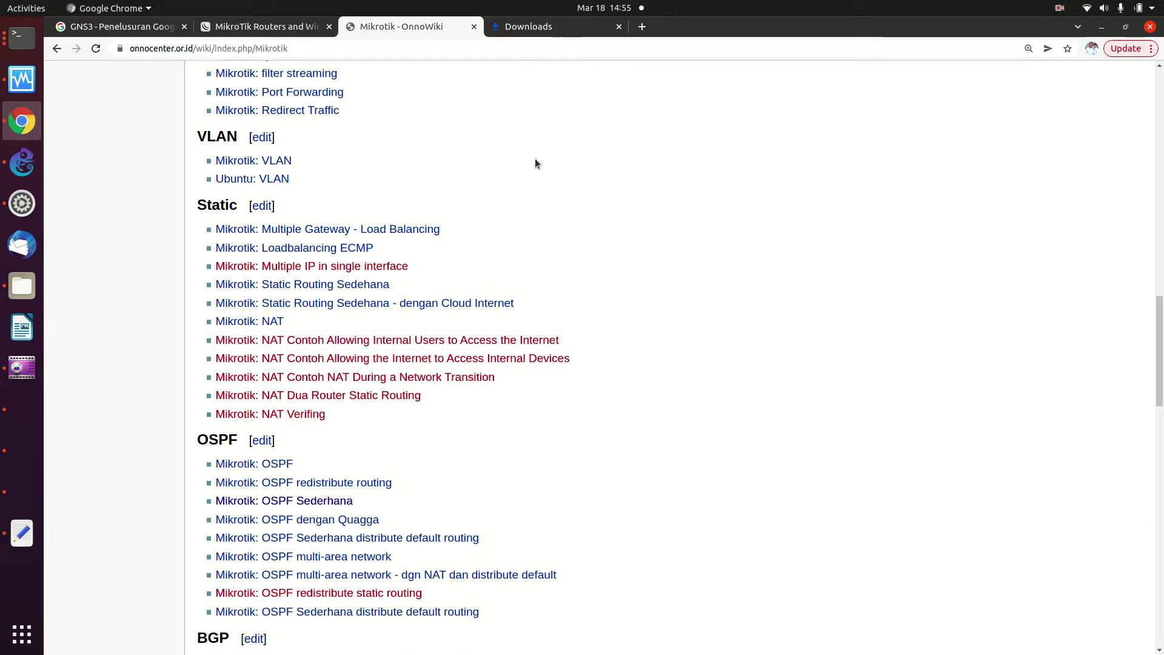
scroll(535, 160, "down", 2)
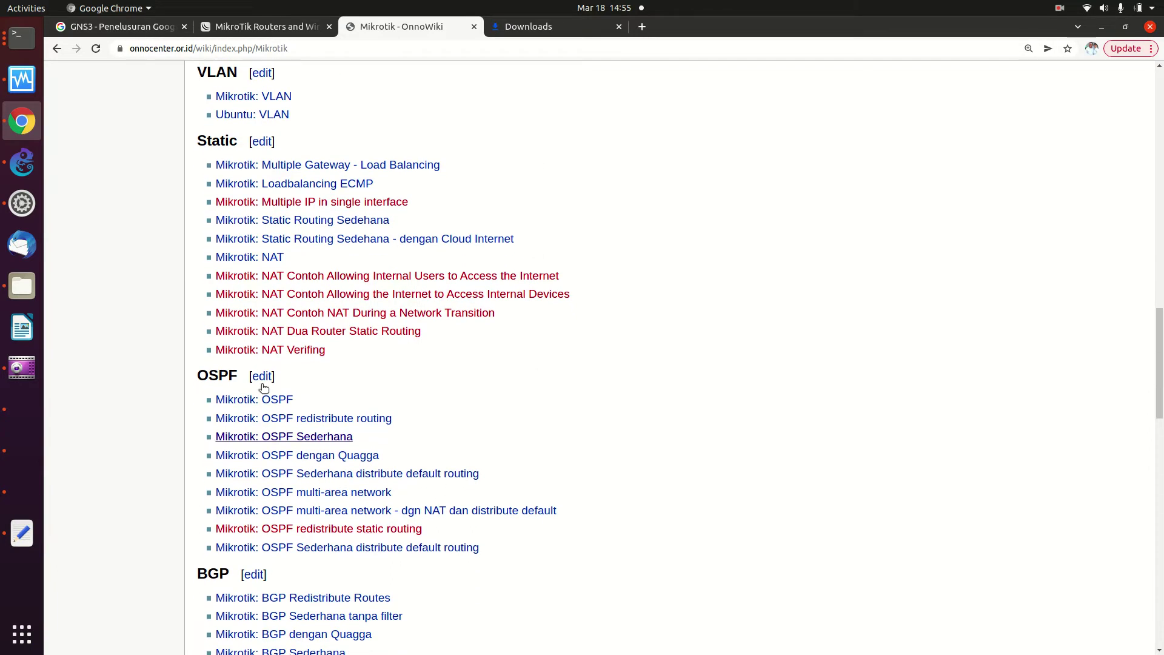
scroll(446, 439, "down", 3)
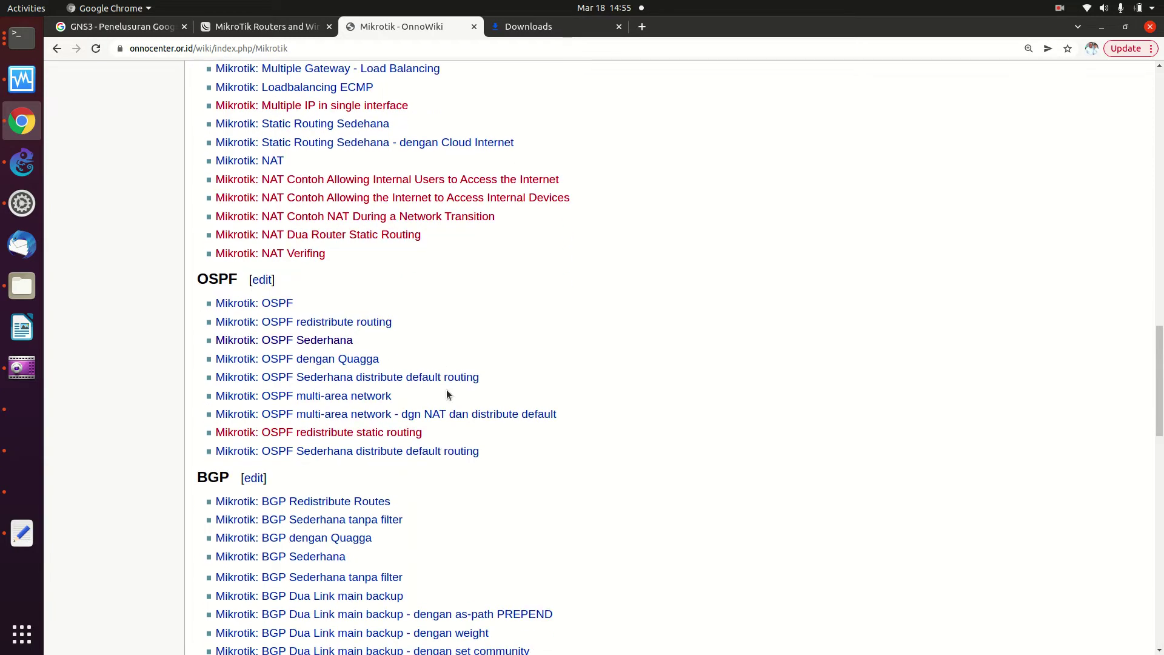
scroll(447, 394, "down", 4)
scroll(448, 394, "down", 2)
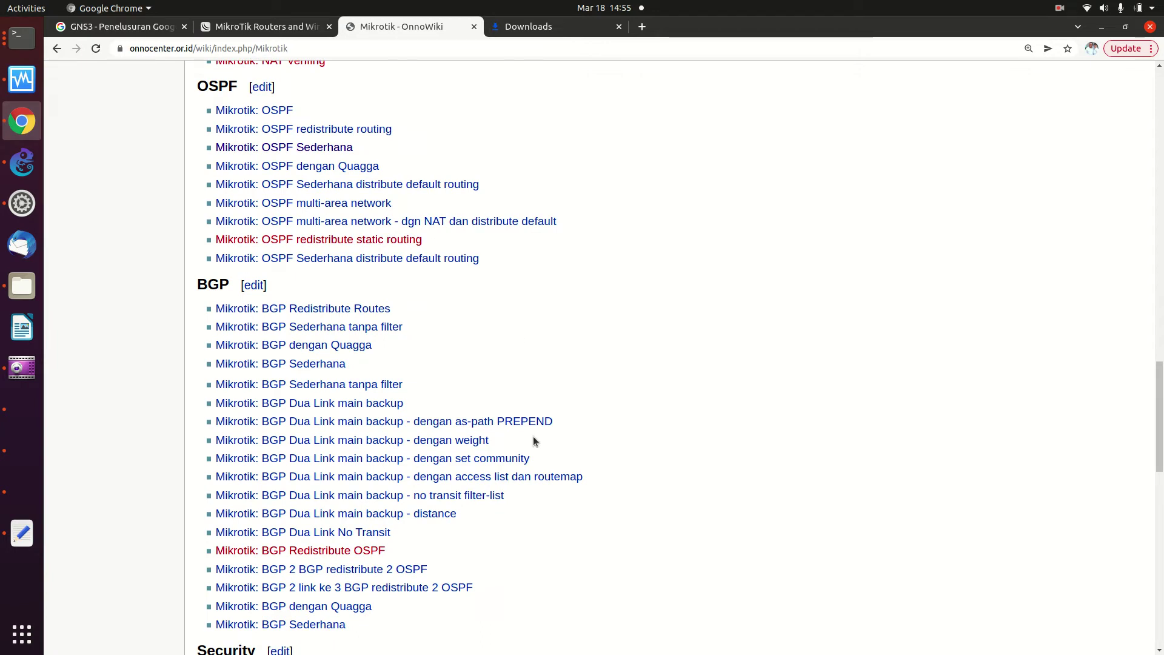
Open 'Mikrotik: OSPF Sederhana' in a new Chrome tab and switch to it
right_click(267, 152)
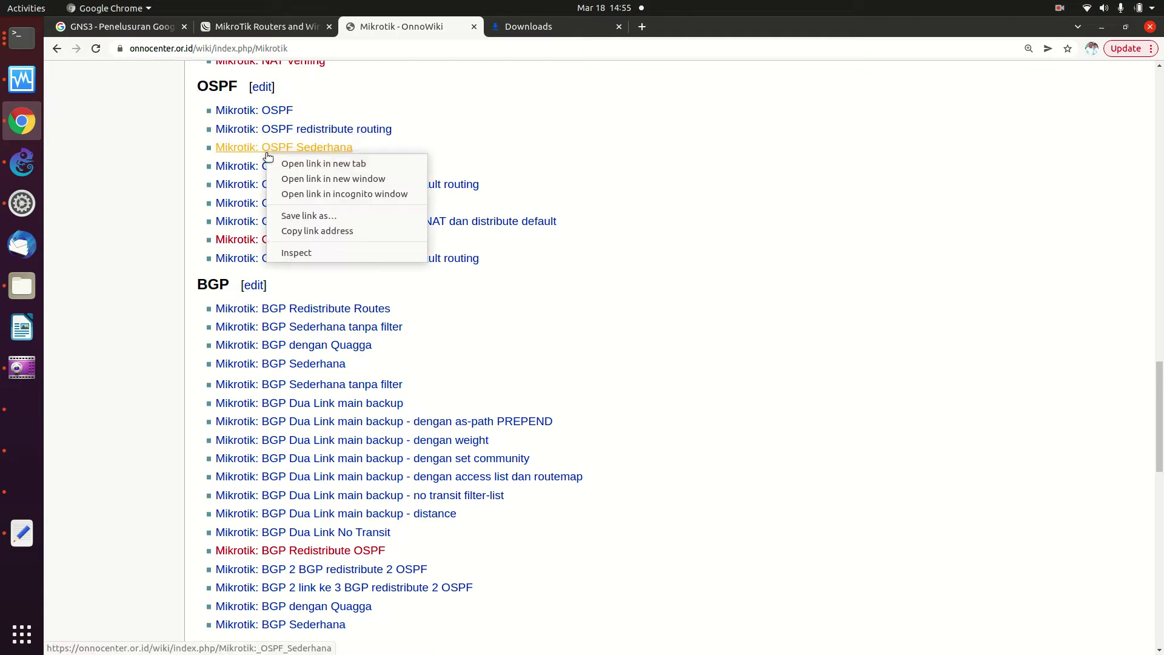
left_click(280, 163)
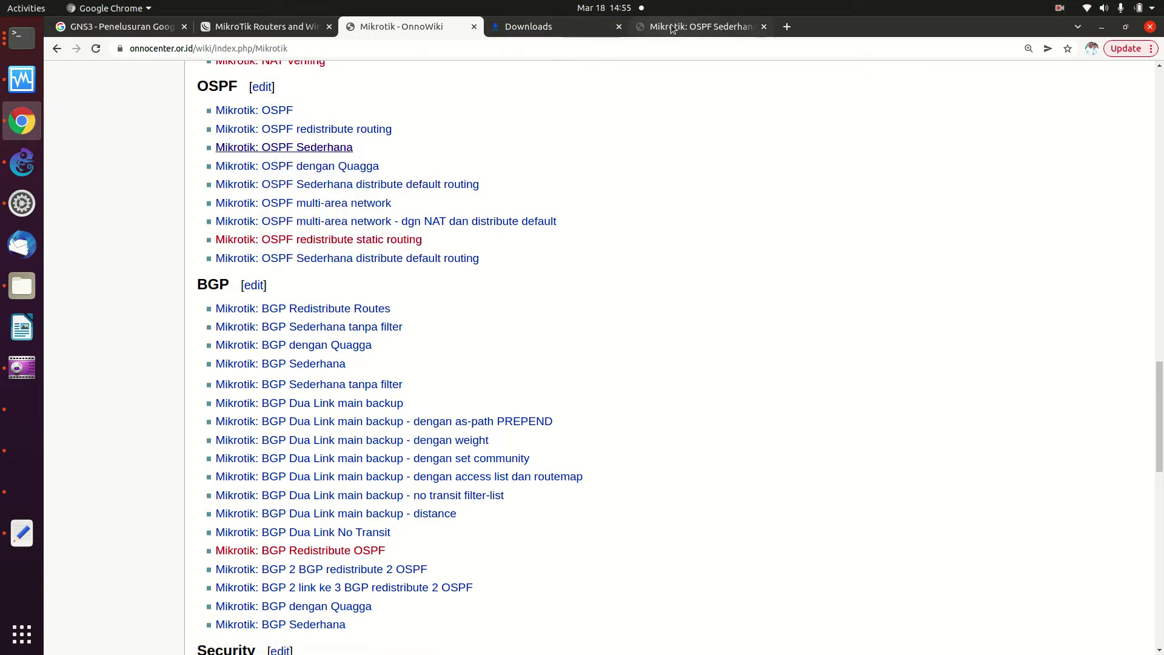
left_click(670, 26)
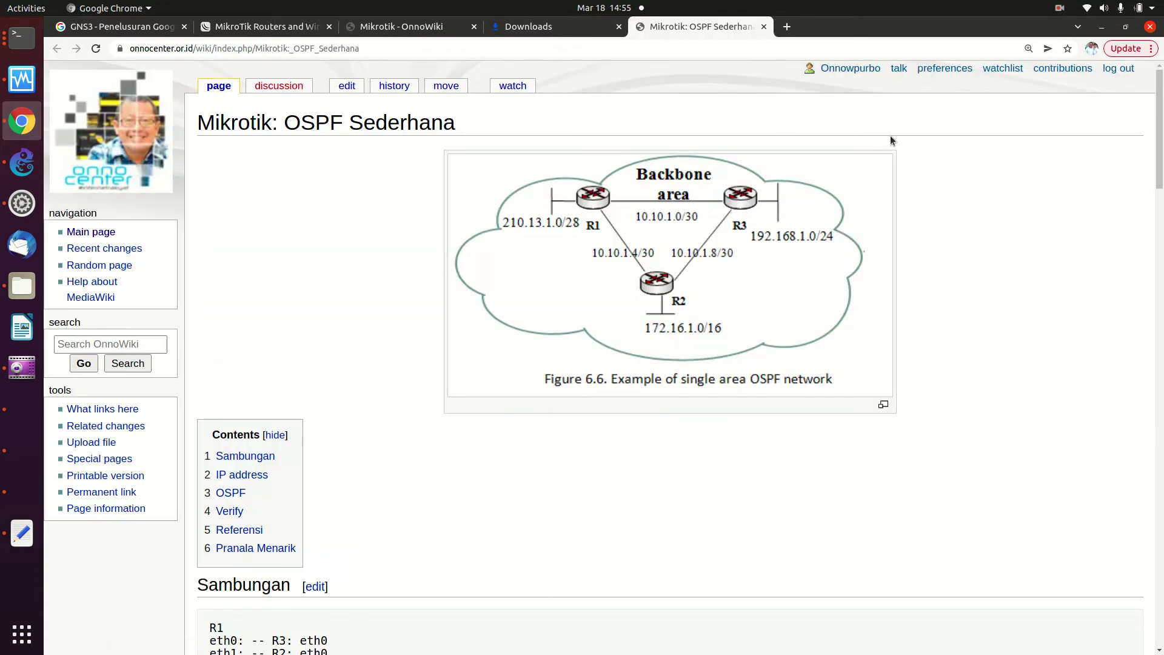